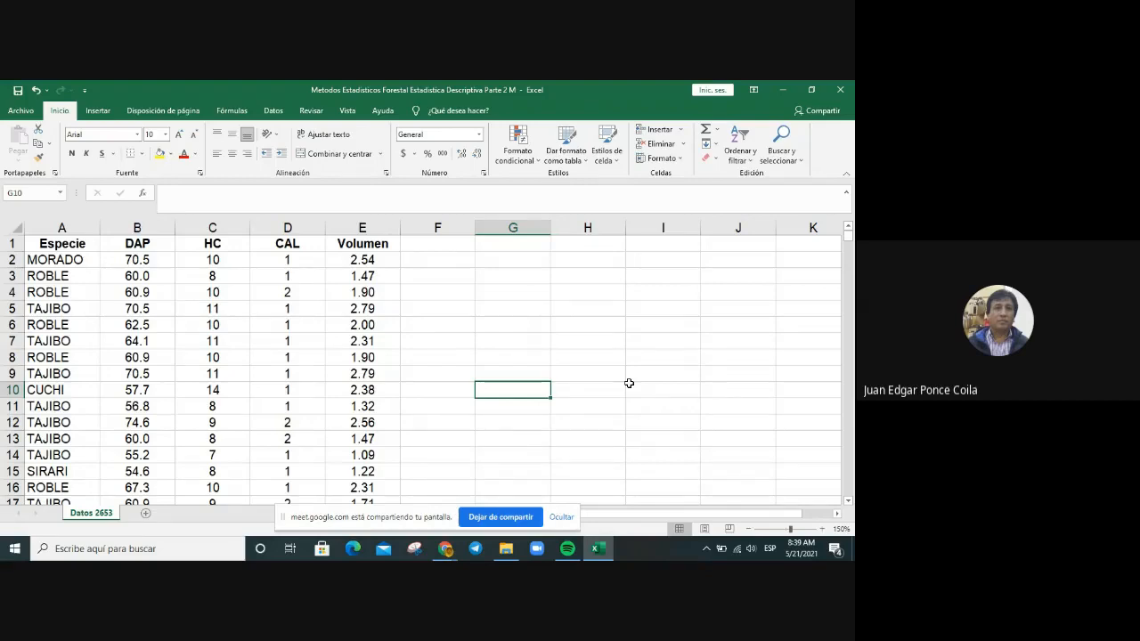
Fill the whole DAP column, from its header in B1 down to B2654, with light orange.
key("Up")
key("Up")
key("Up")
key("Up")
key("Up")
key("Up")
key("Up")
key("Up")
key("Up")
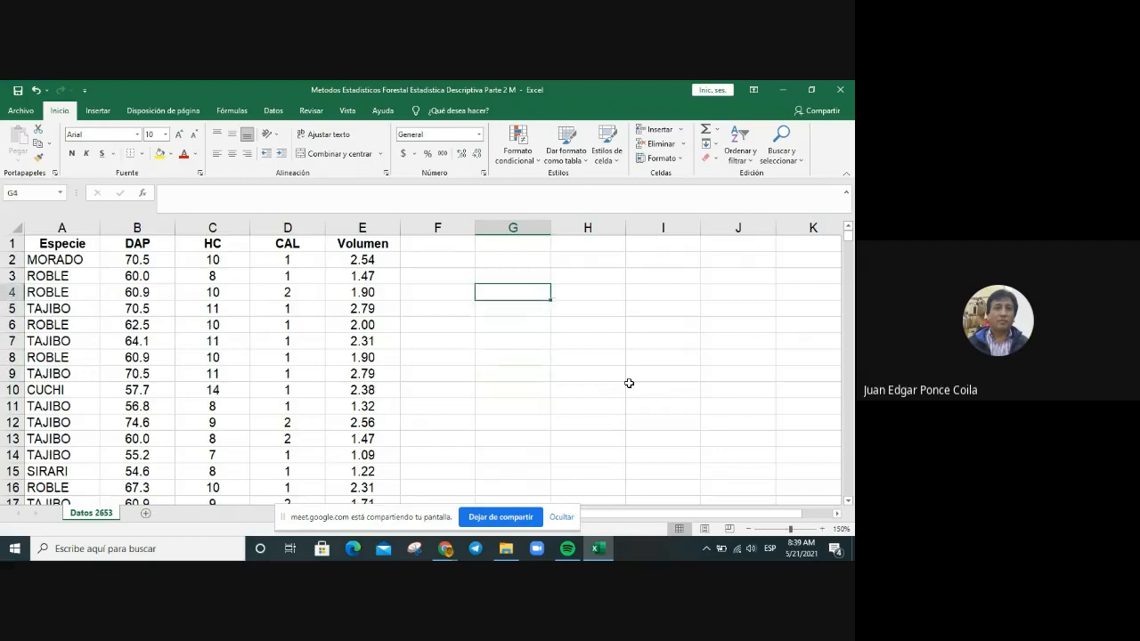
key("Left")
key("Left")
key("Left")
key("Left")
key("Left")
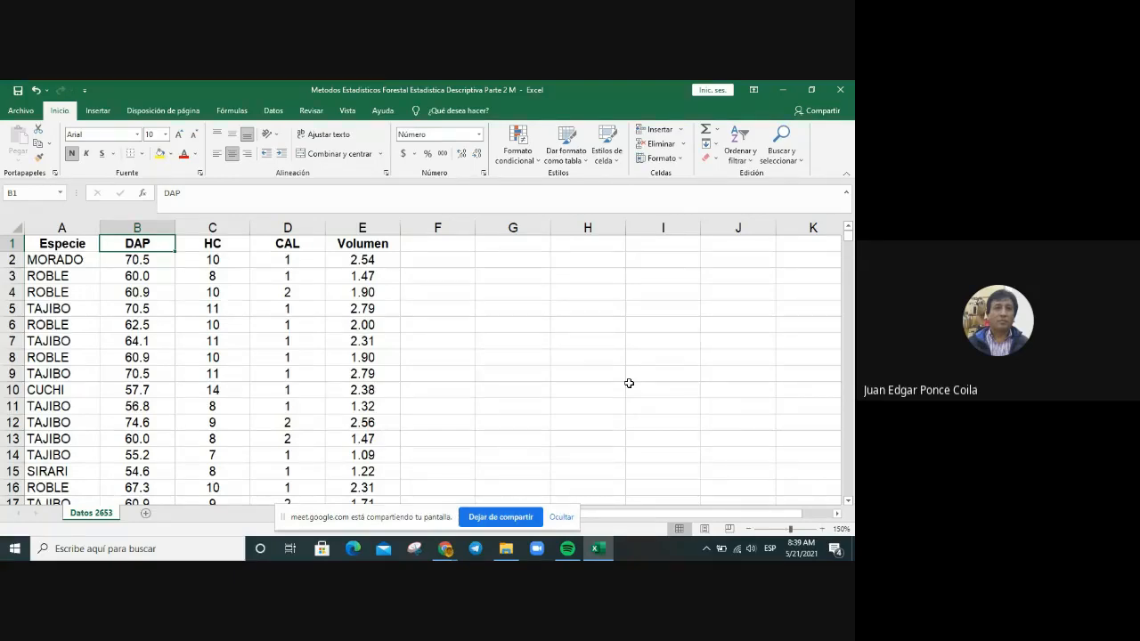
key("ctrl+shift+Down")
key("ctrl+shift+Right")
key("shift+Left")
key("shift+Left")
key("shift+Left")
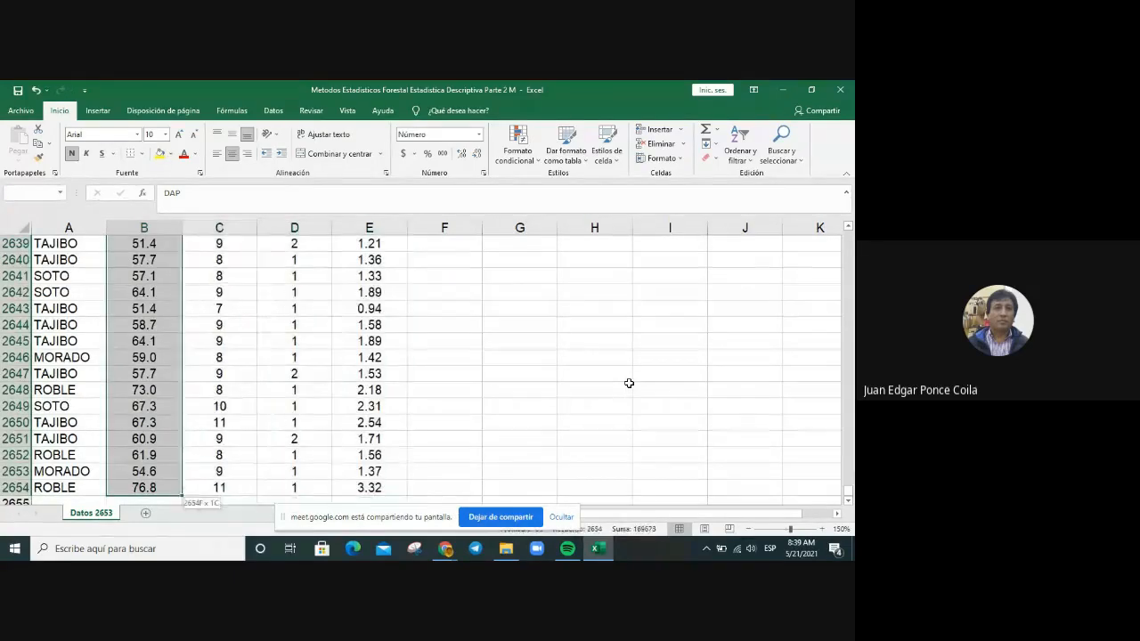
left_click(170, 154)
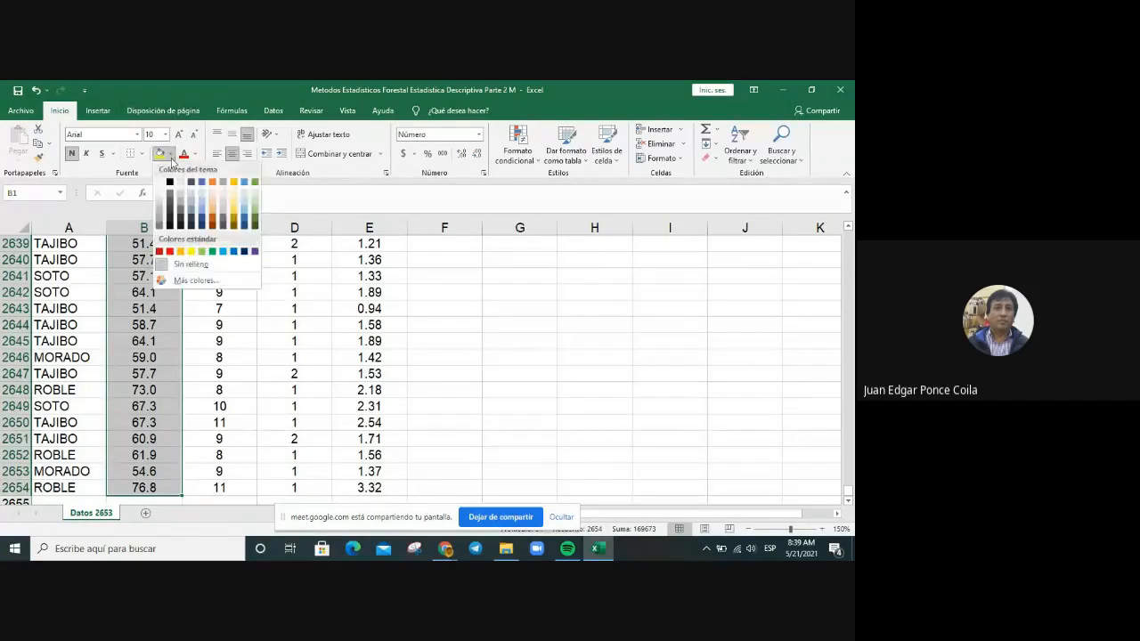
left_click(214, 191)
left_click(497, 440)
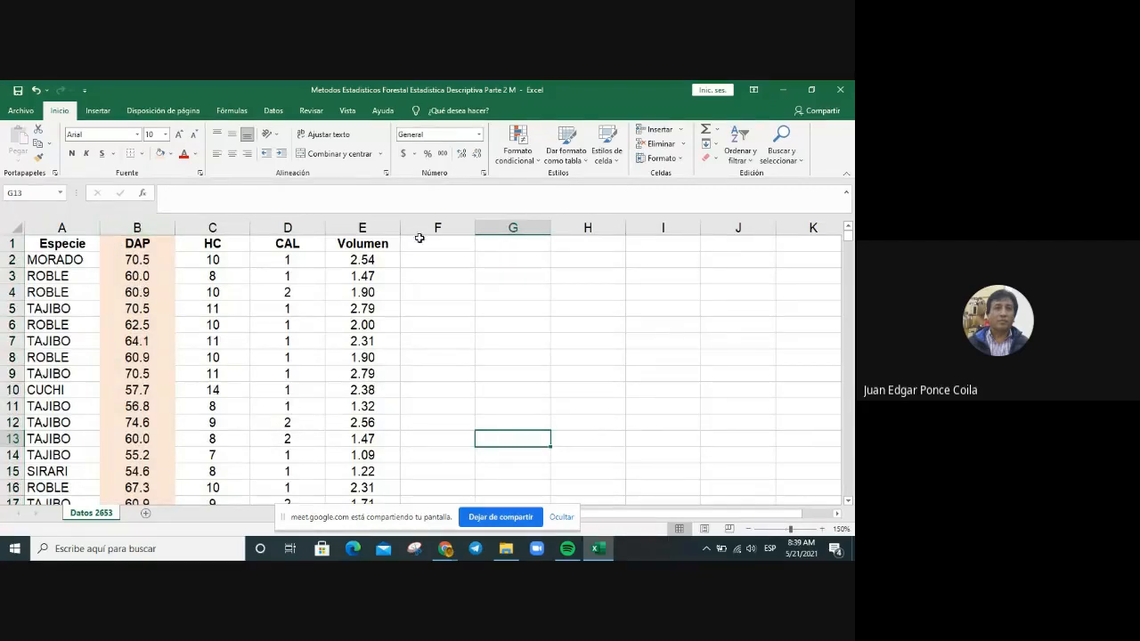
Enter the heading "Calculos previos" in F1 and left-align it.
left_click(446, 246)
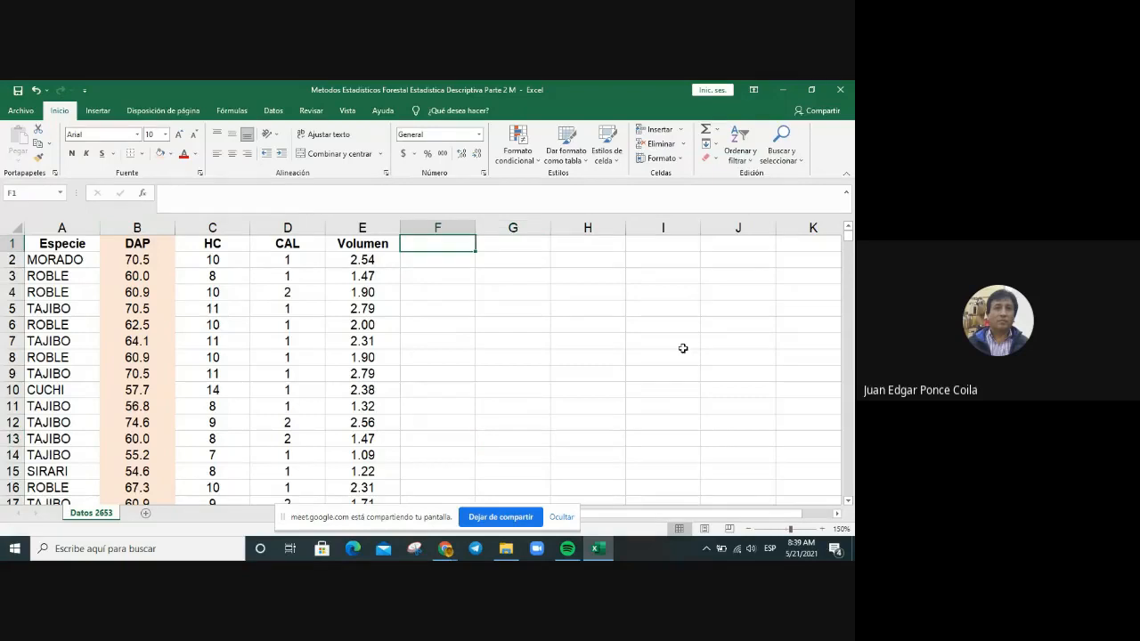
type("C")
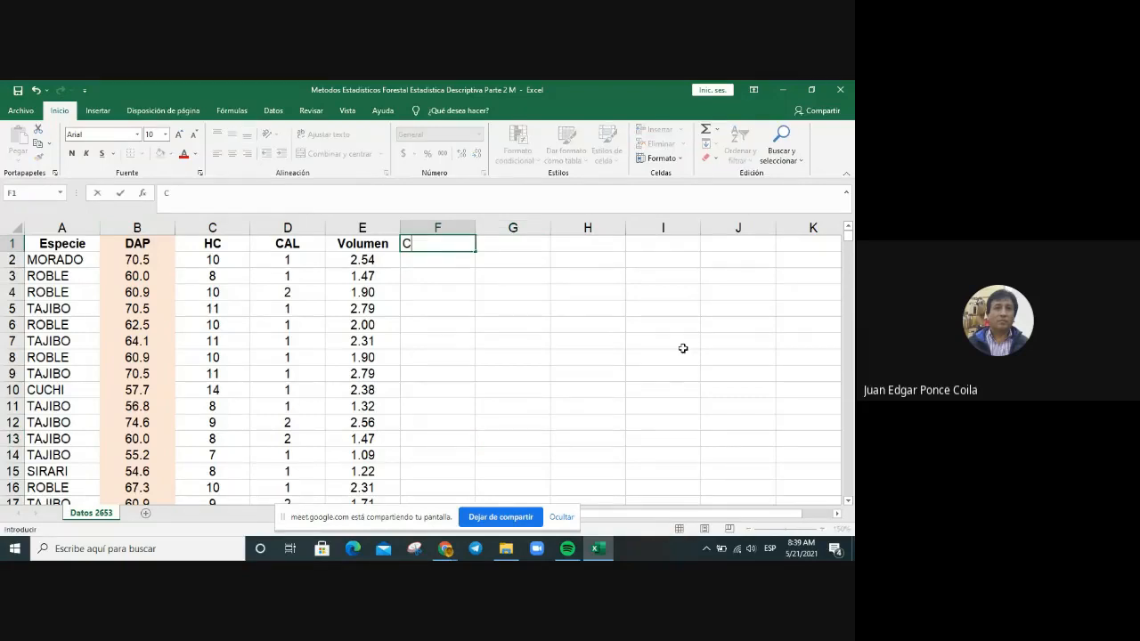
type("alculos previos")
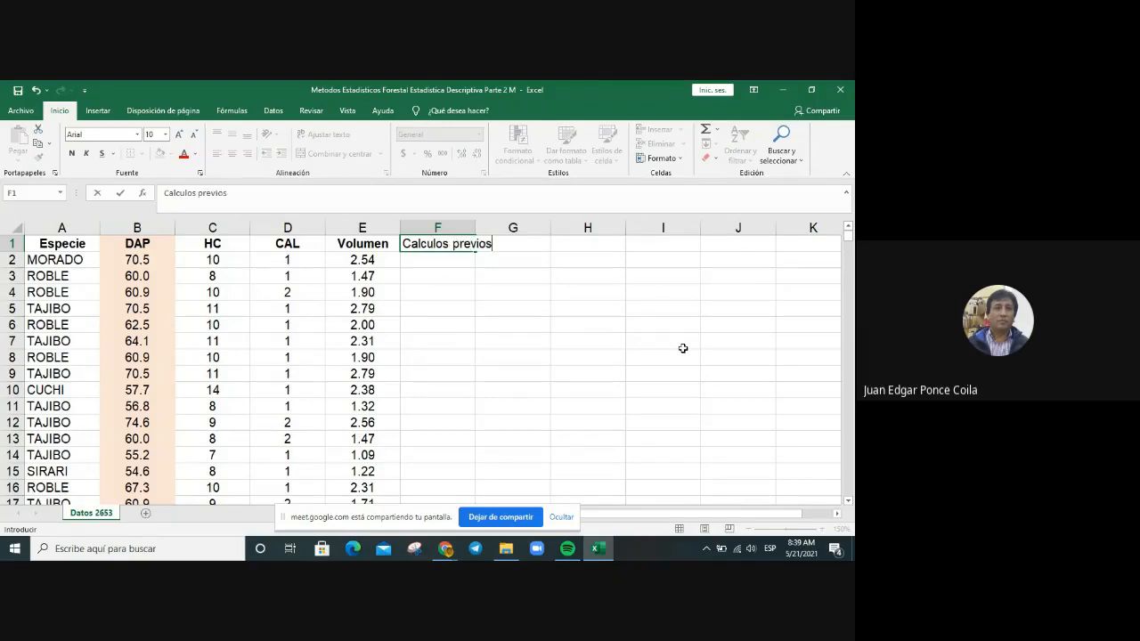
key("Return")
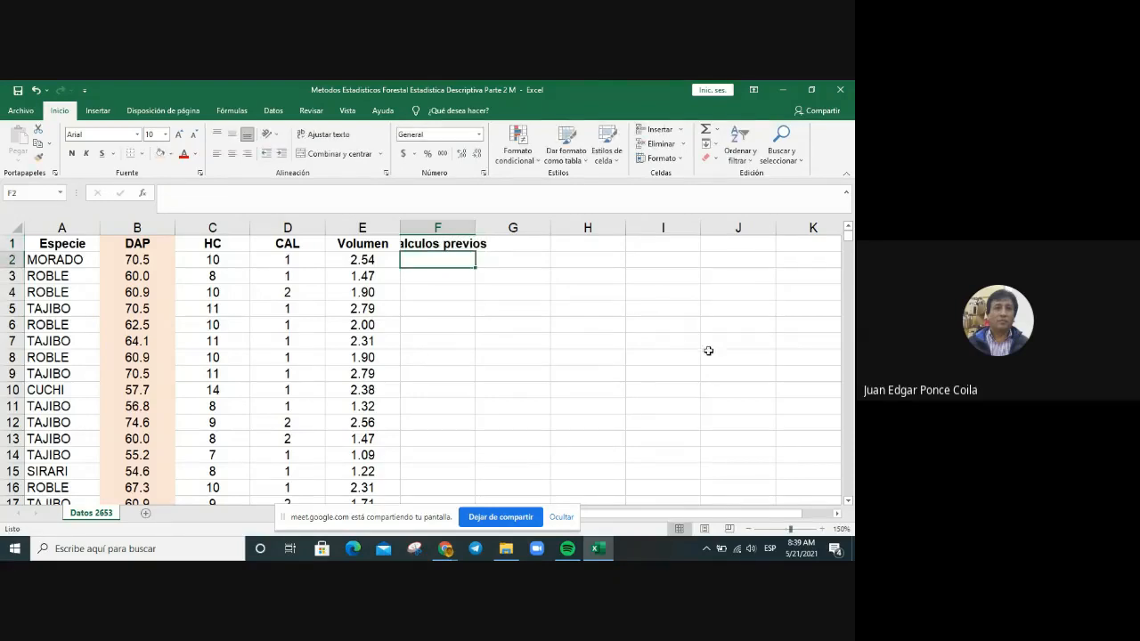
left_click(452, 243)
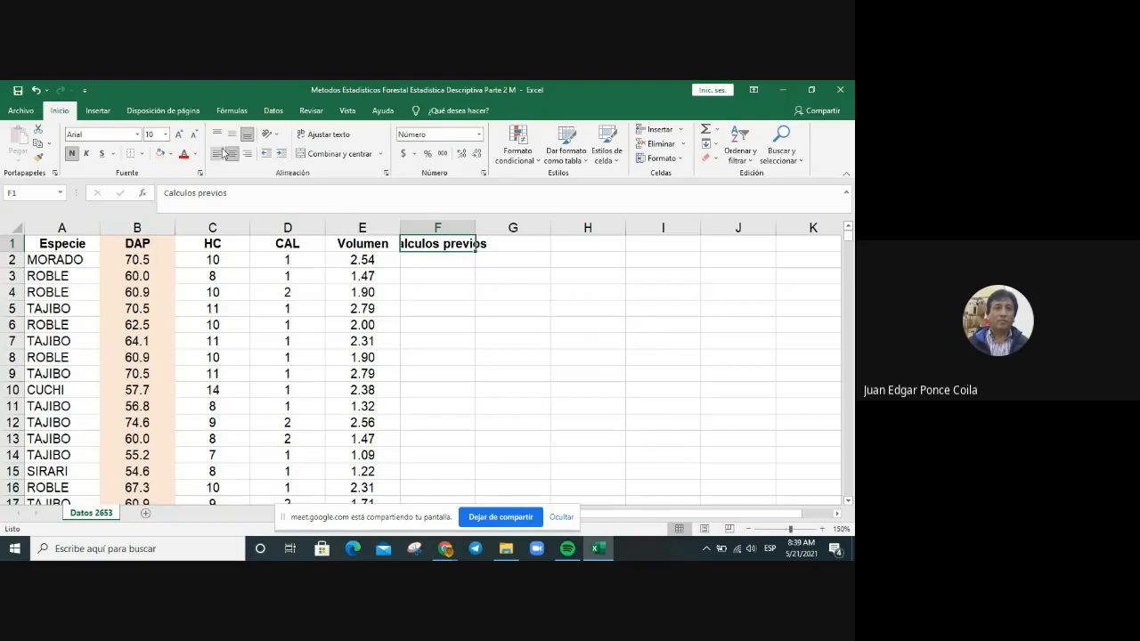
left_click(218, 153)
Enter the labels n, min, max and rango in cells F2 to F5 below the "Calculos previos" heading.
left_click(467, 261)
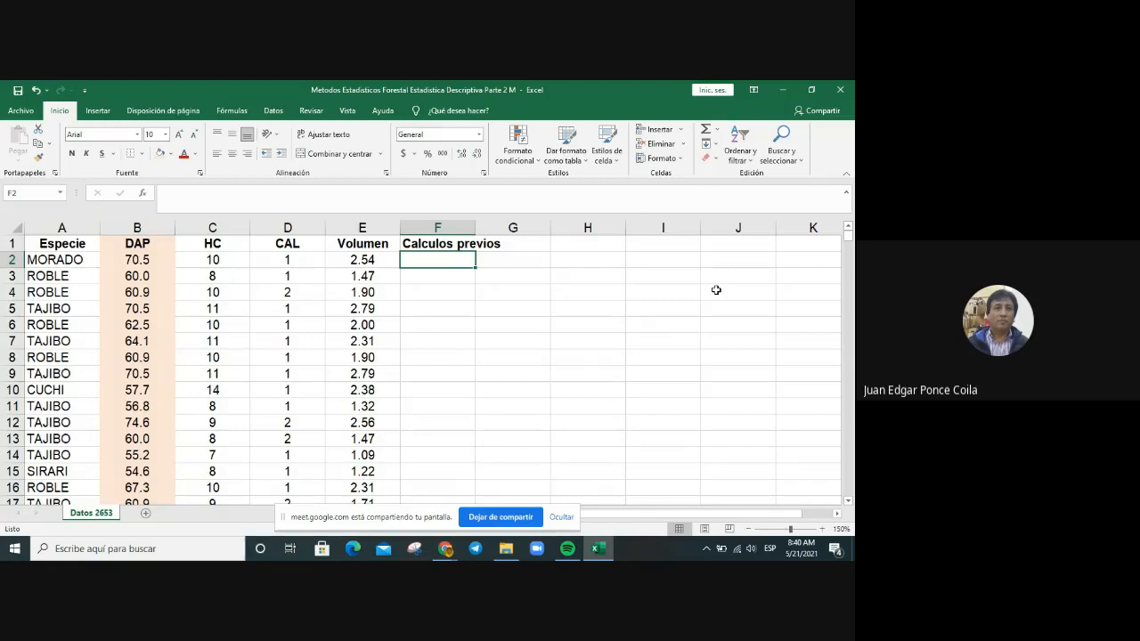
type("n")
key("Return")
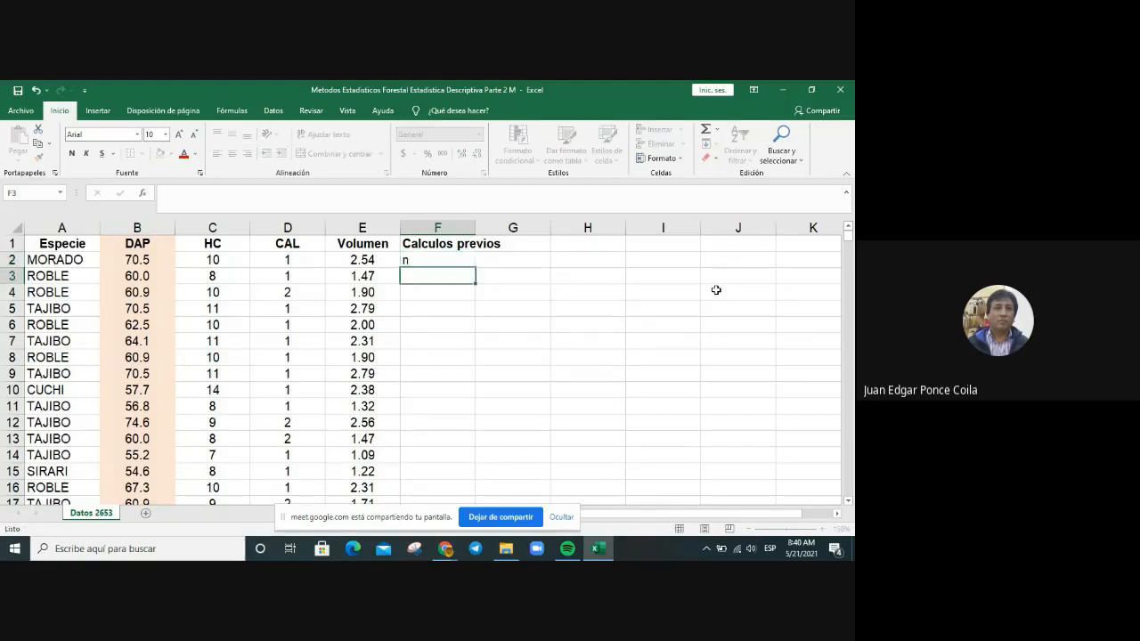
type("min")
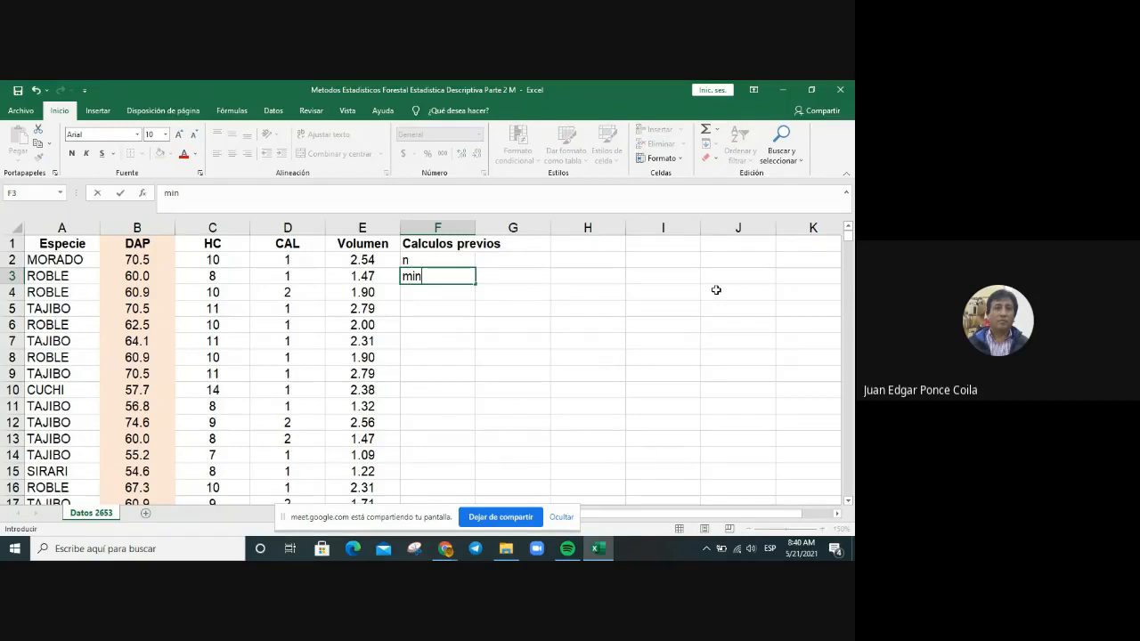
key("Return")
type("max")
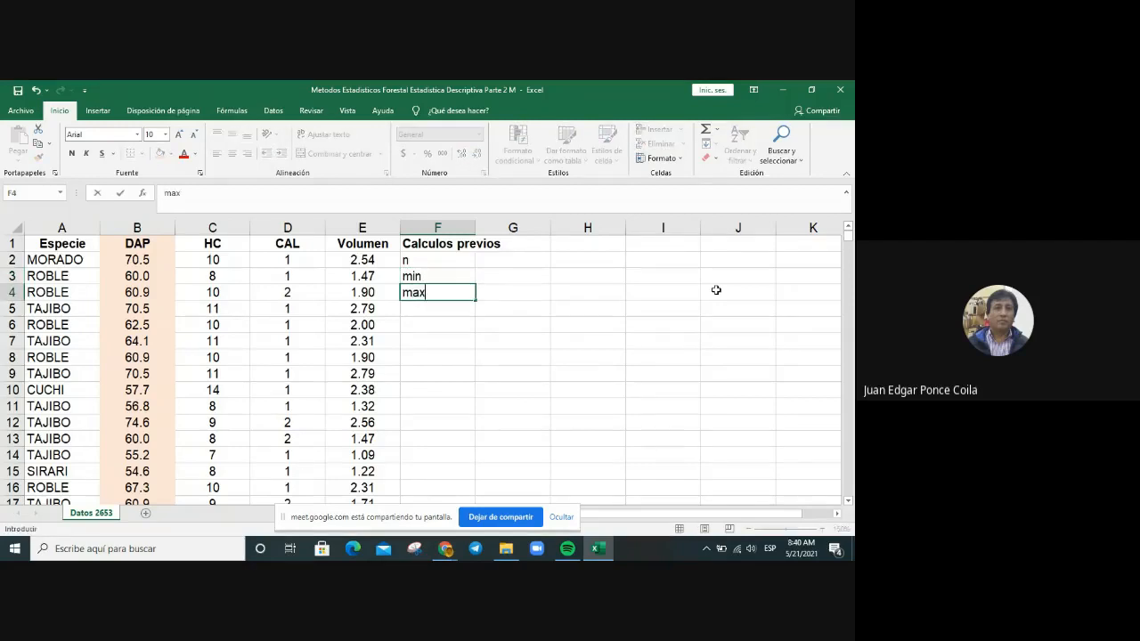
key("Return")
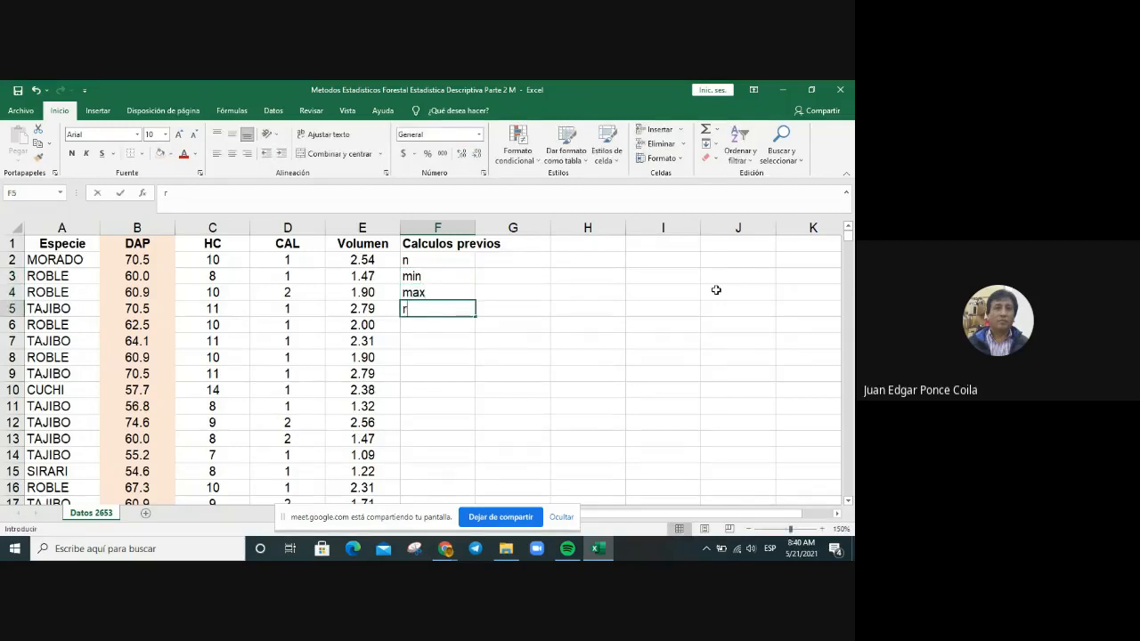
type("rango")
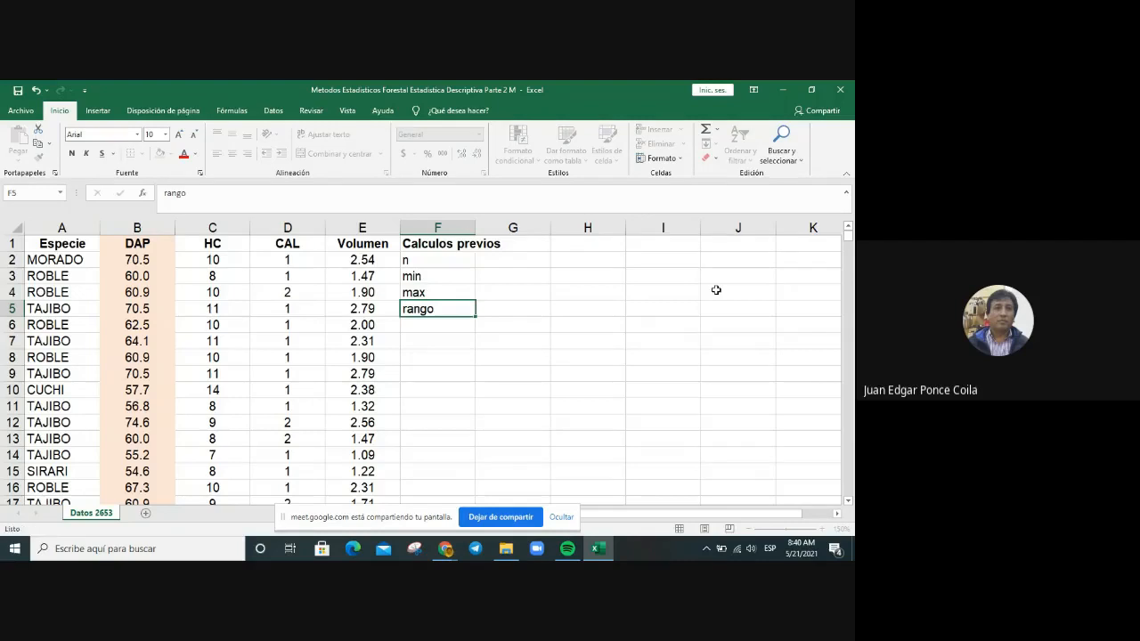
key("Return")
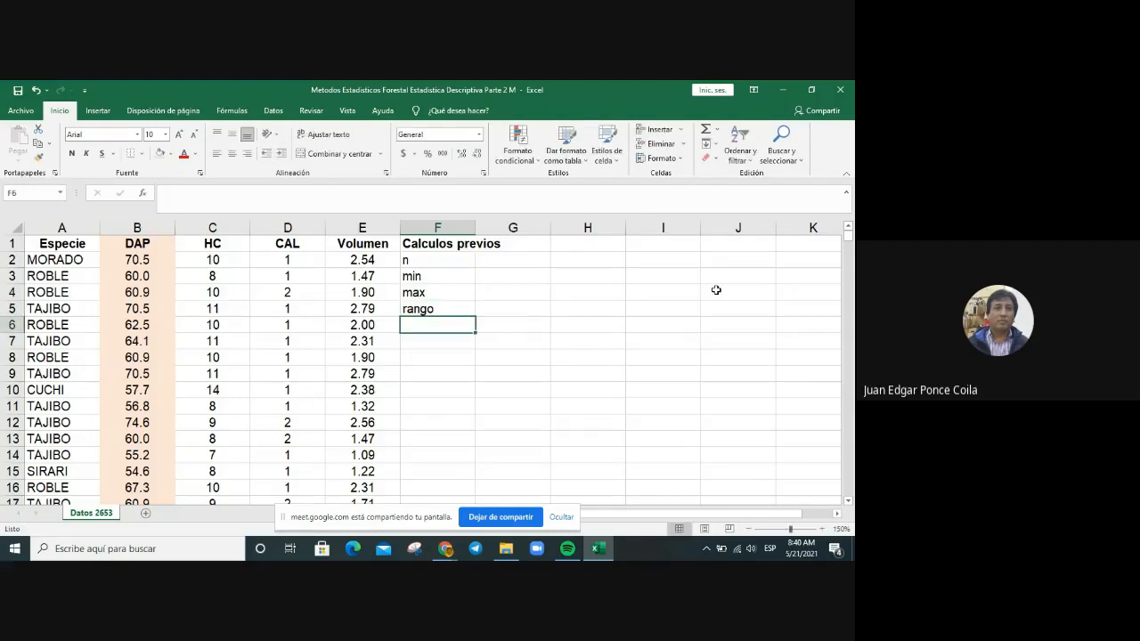
Continue the label list with NC in F6, NC in F7 and IC in F8.
type("NC")
key("Return")
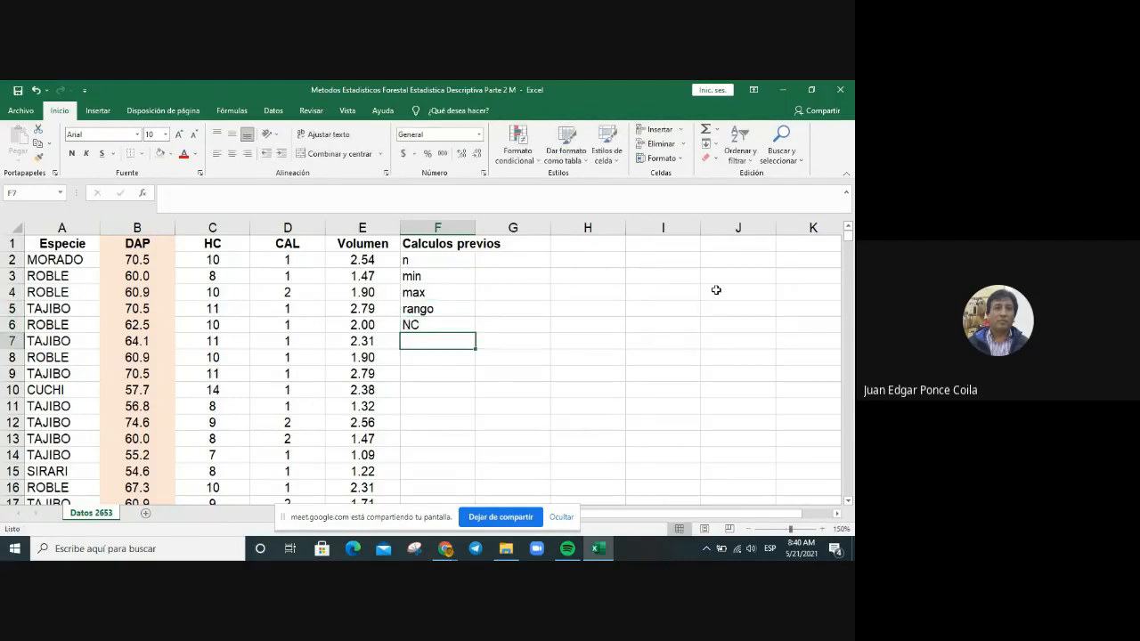
type("NC")
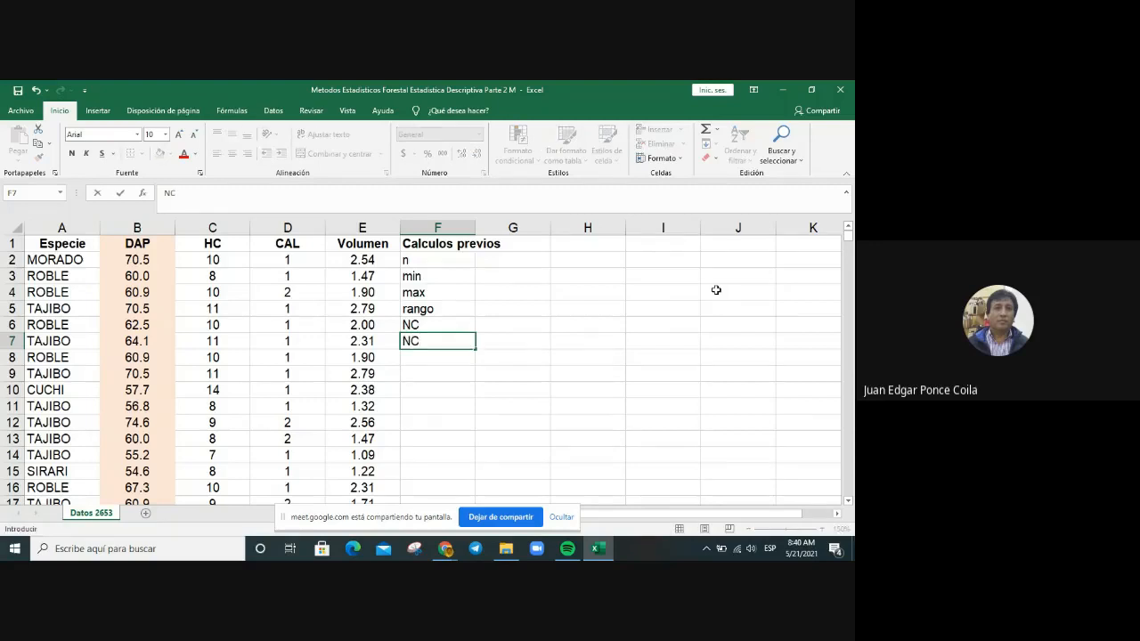
key("Return")
type("IC")
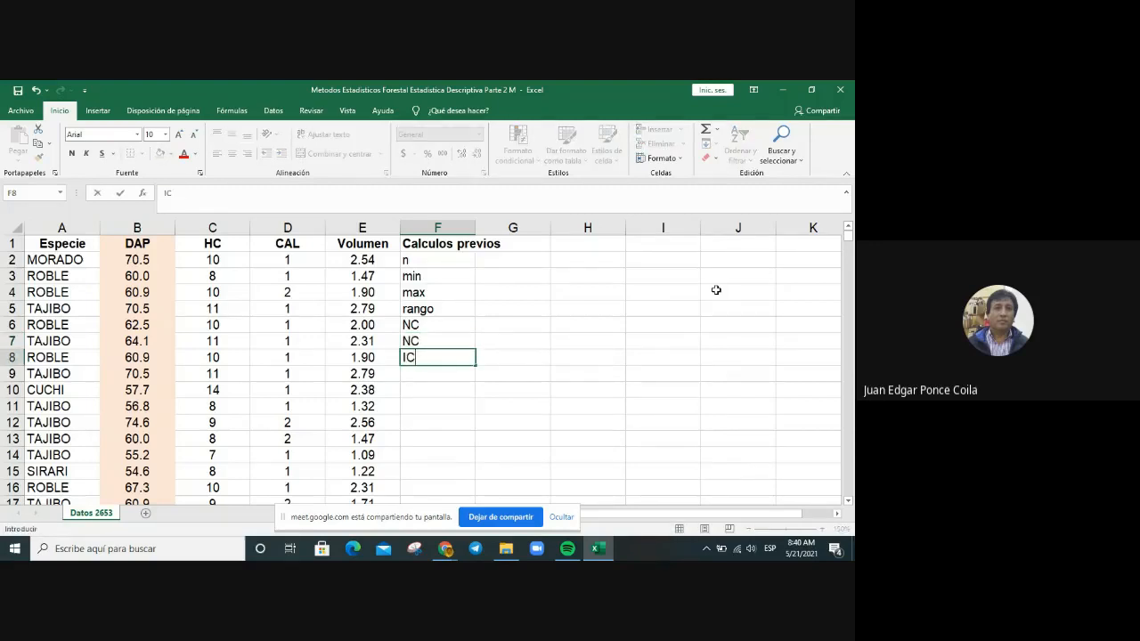
key("Tab")
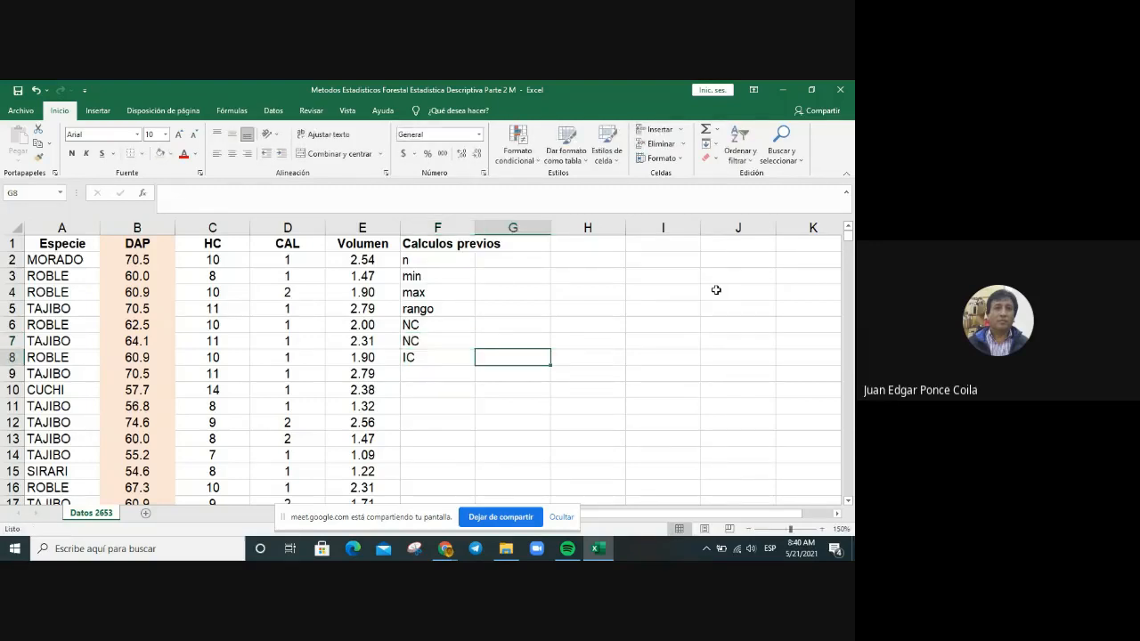
Count the DAP values in G2, beside the n label, with the formula =CONTAR(B2:B2654).
key("Up")
key("Up")
key("Up")
key("Up")
key("Up")
key("Up")
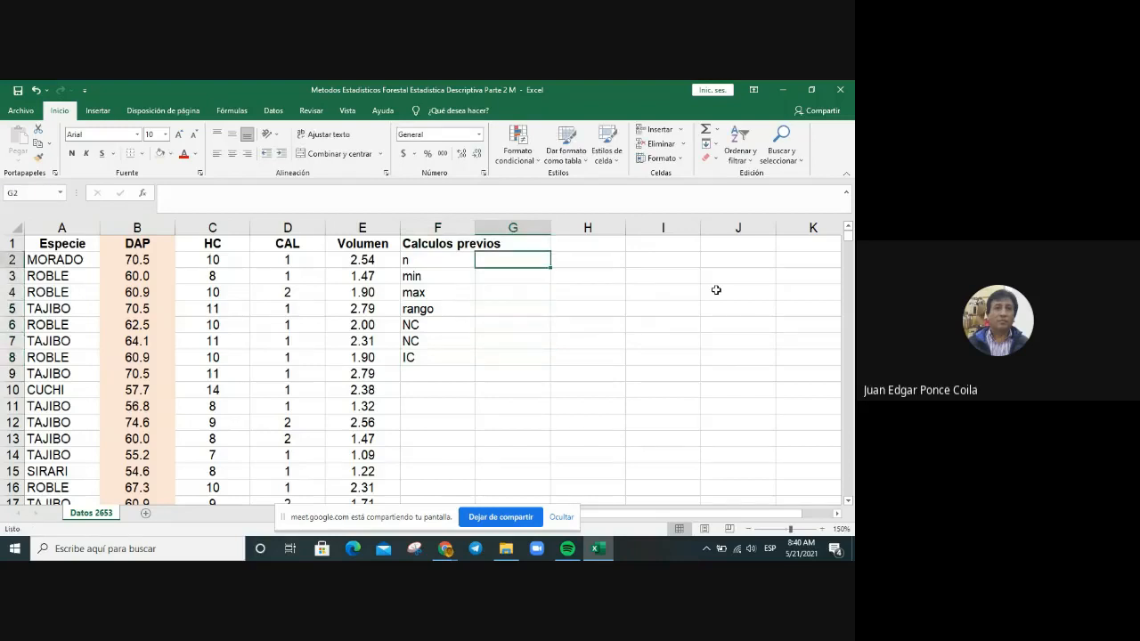
key("Left")
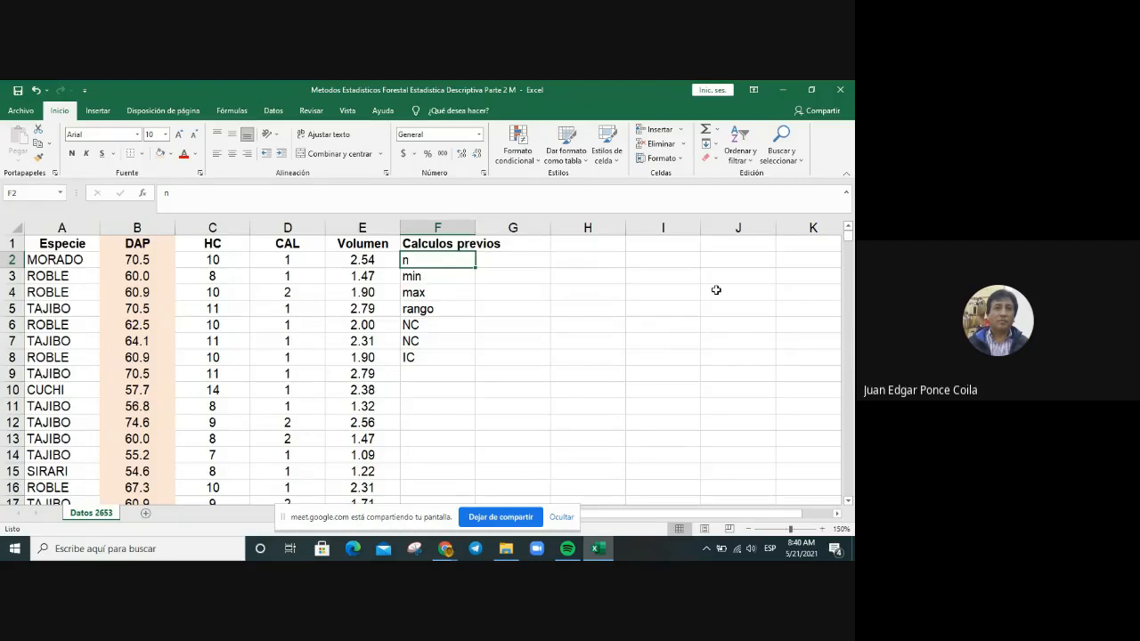
key("Right")
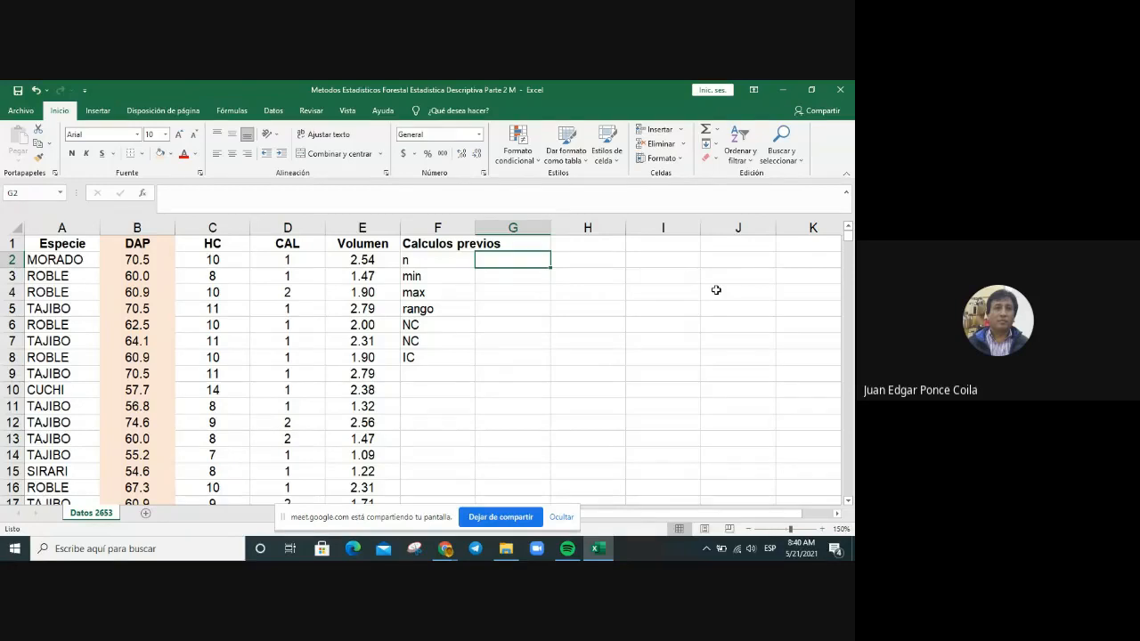
type("=contar")
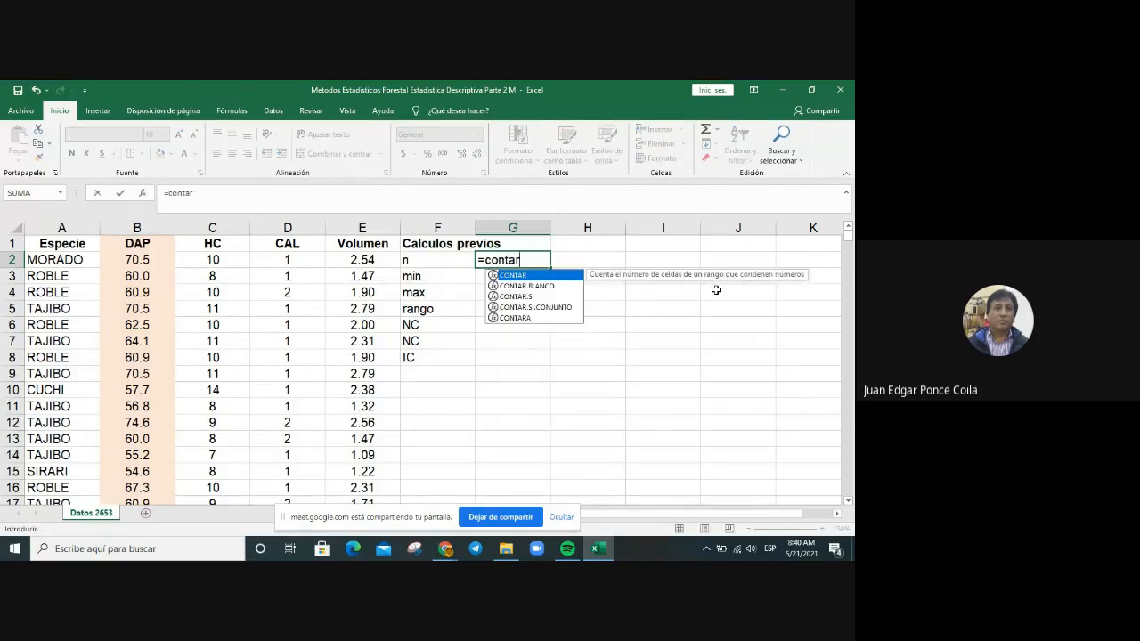
type("(")
key("Left")
key("Left")
key("Left")
key("Left")
key("Left")
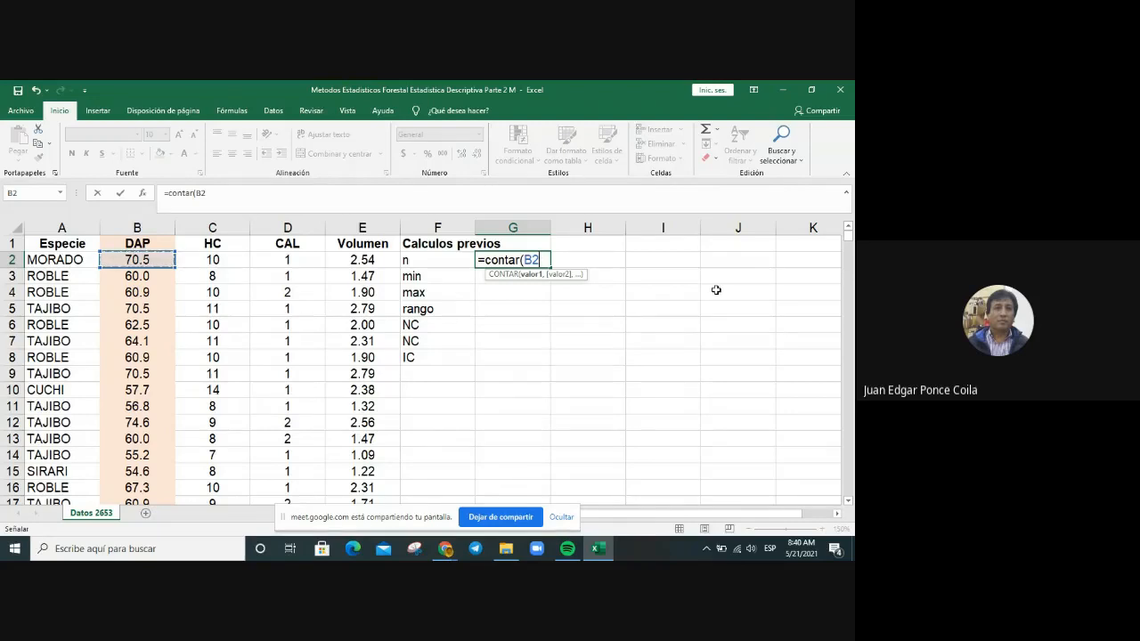
key("ctrl+shift+End")
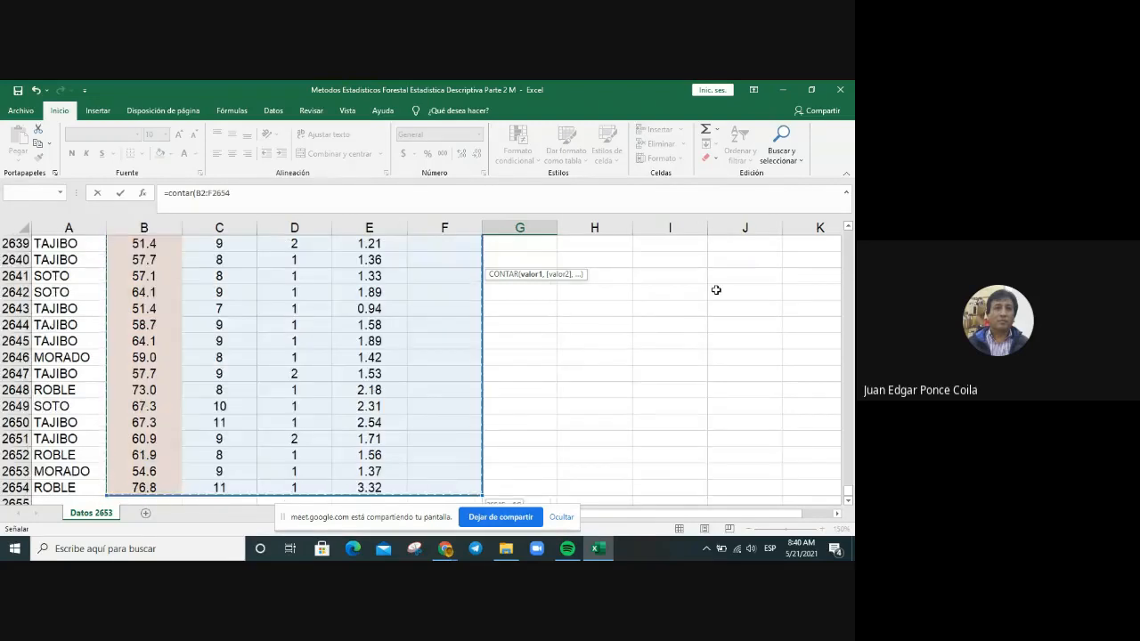
key("shift+Left")
key("shift+Left")
key("shift+Left")
key("shift+Left")
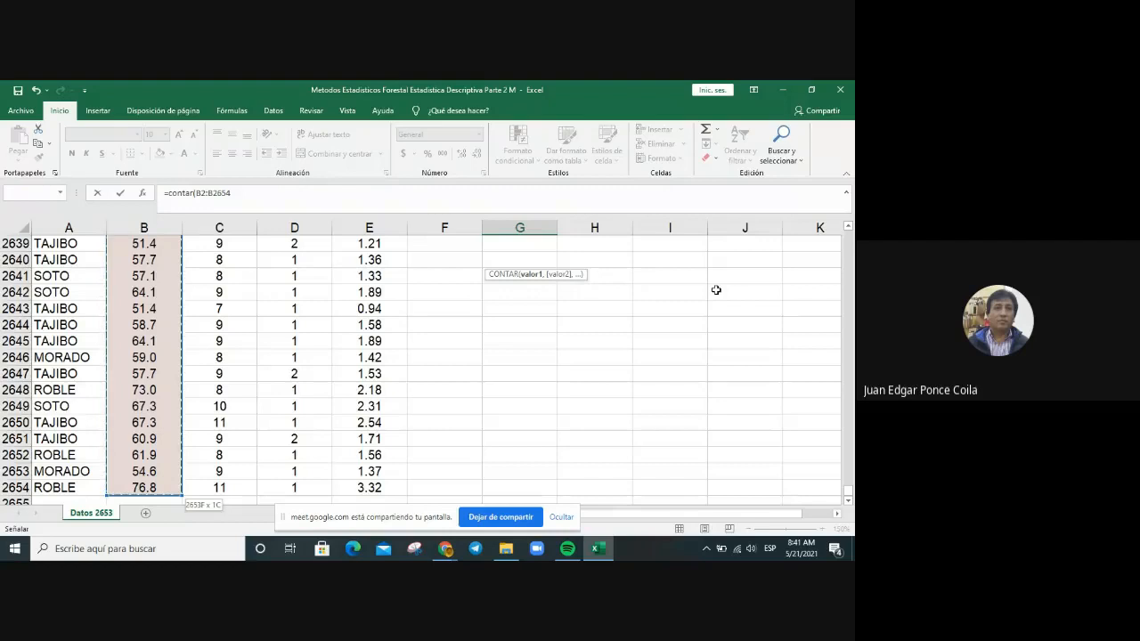
key("Return")
key("Up")
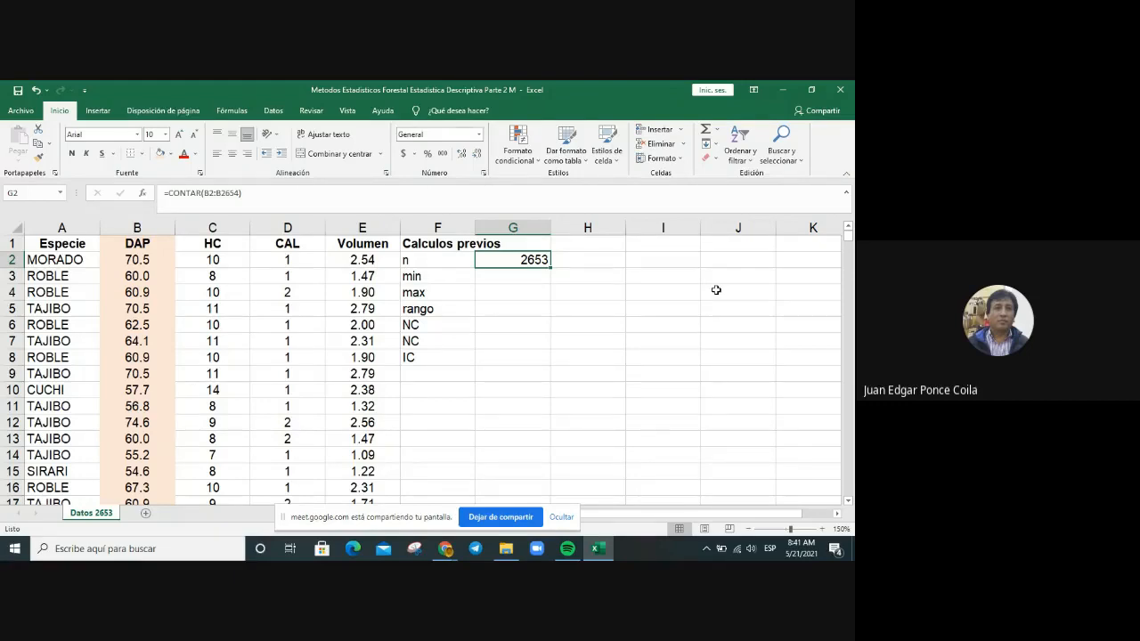
Find the smallest DAP value in G3, beside the min label, with the formula =MIN(B2:B2654).
key("Down")
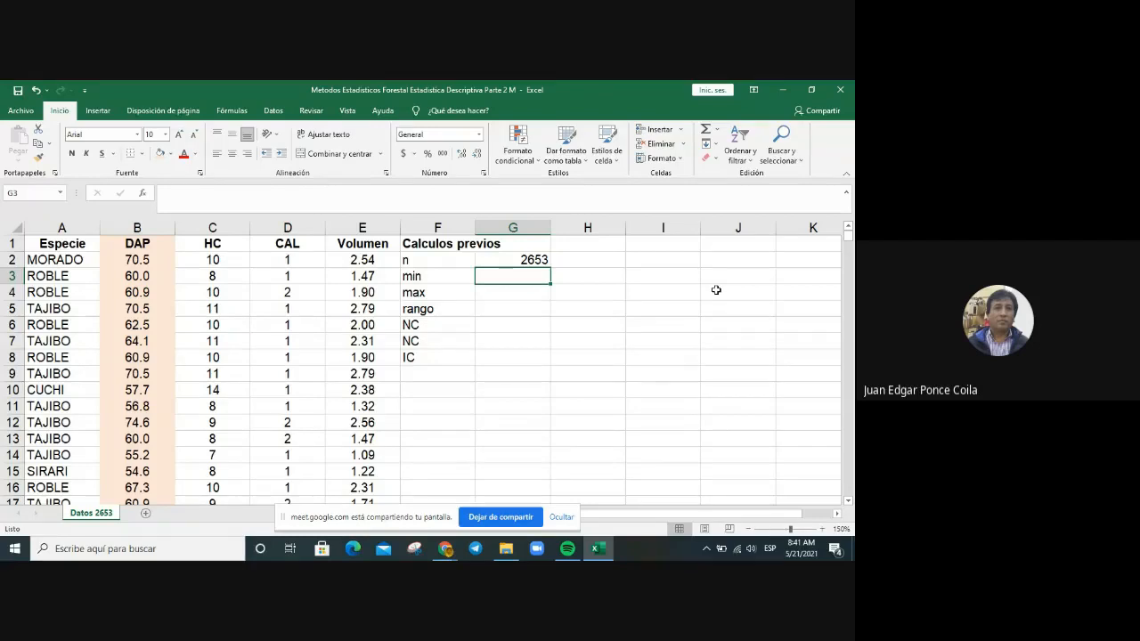
type("=min")
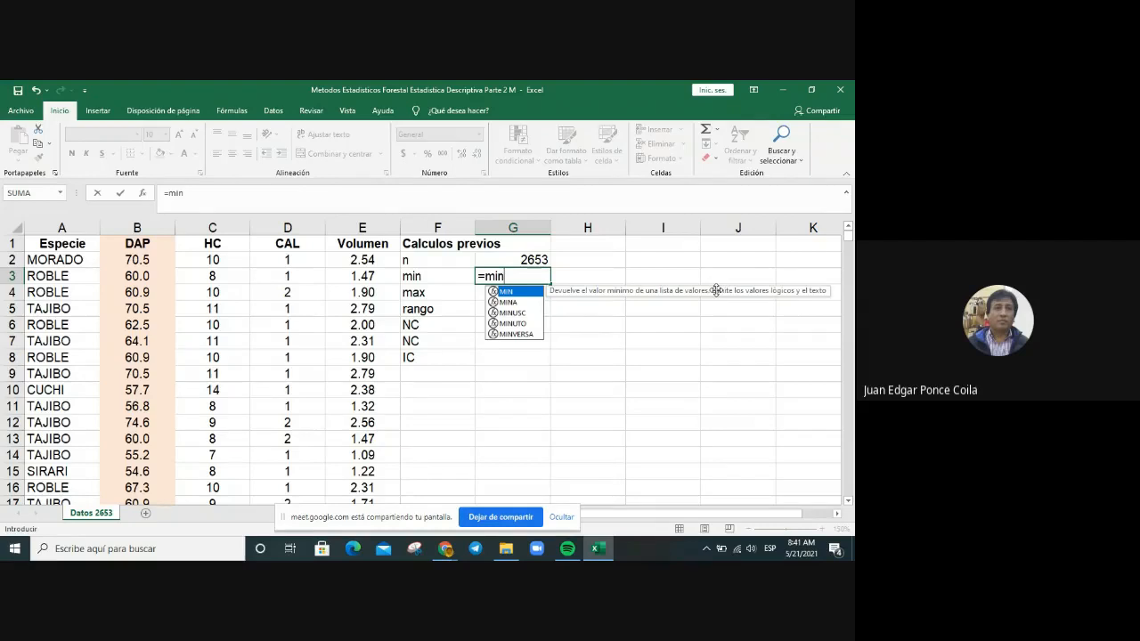
type("(")
key("Left")
key("Left")
key("Left")
key("Left")
key("Left")
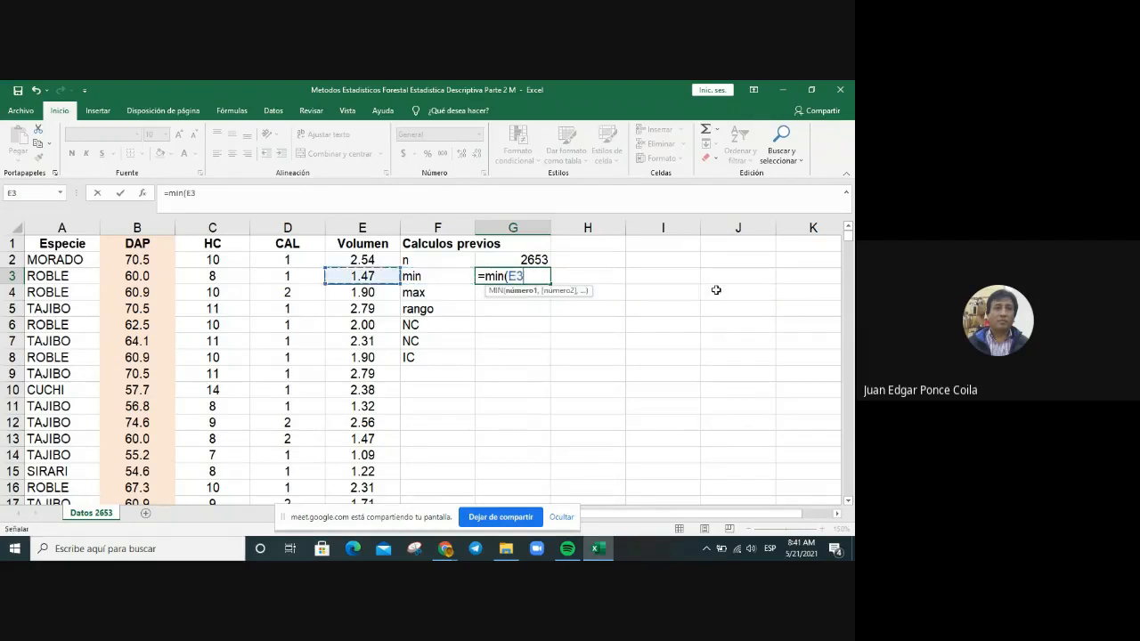
key("Up")
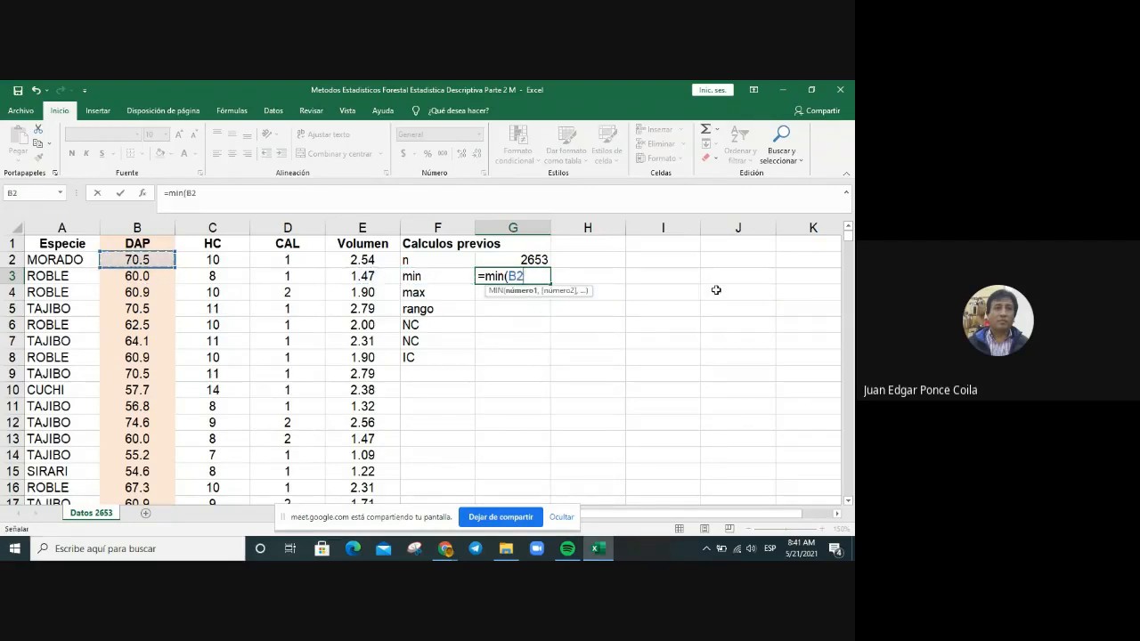
key("ctrl+shift+End")
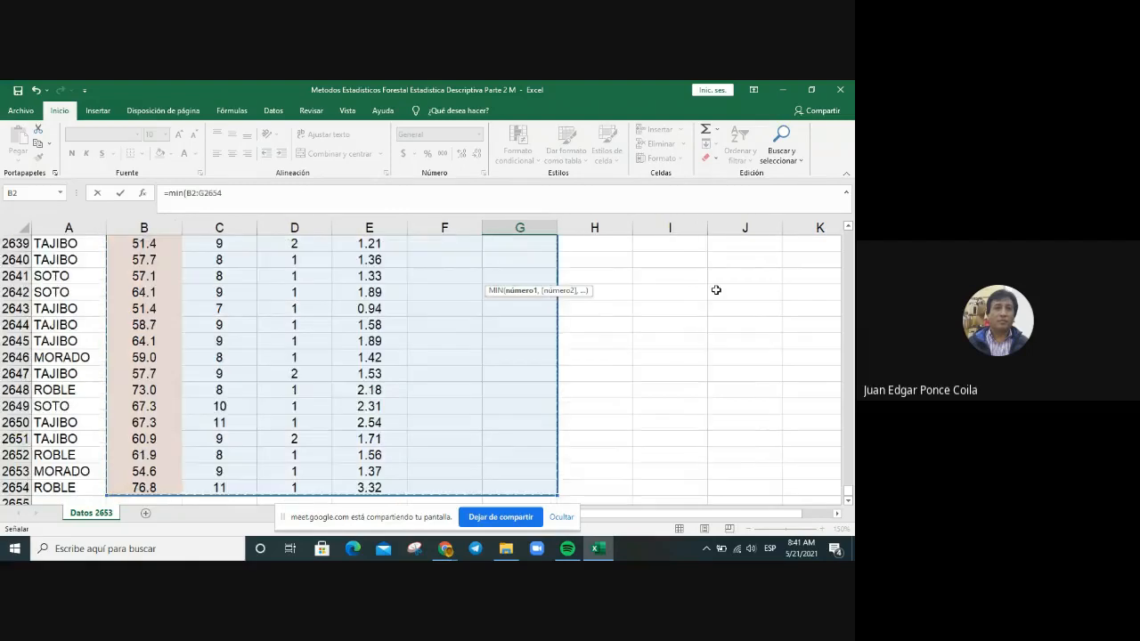
key("shift+Left")
key("shift+Left")
key("shift+Left")
key("shift+Left")
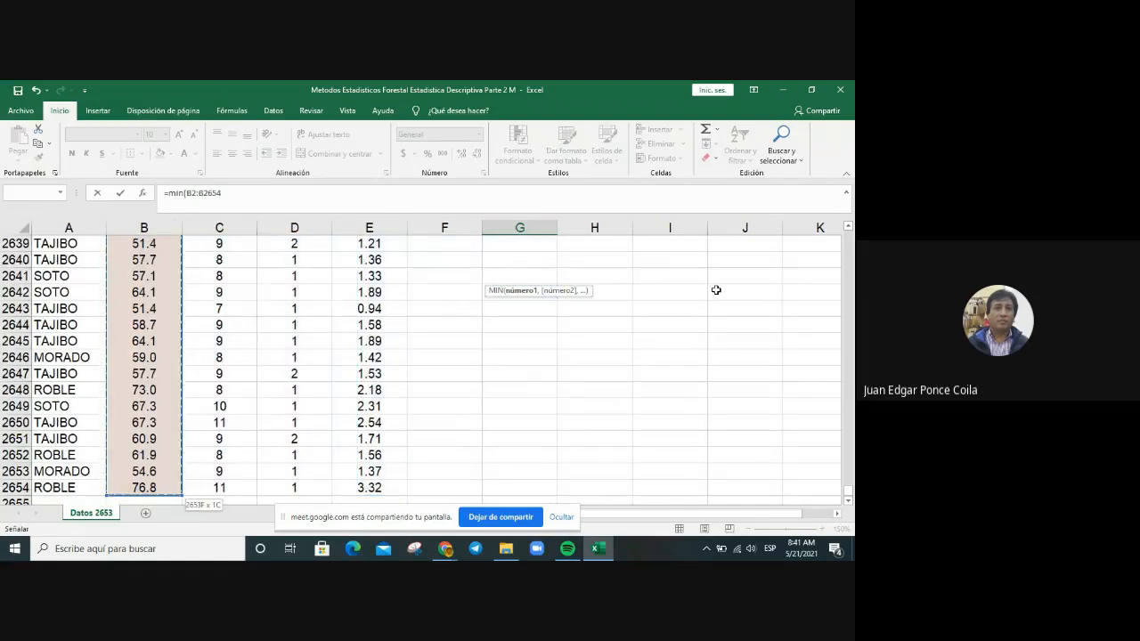
key("Return")
key("Up")
scroll(716, 289, "up", 1)
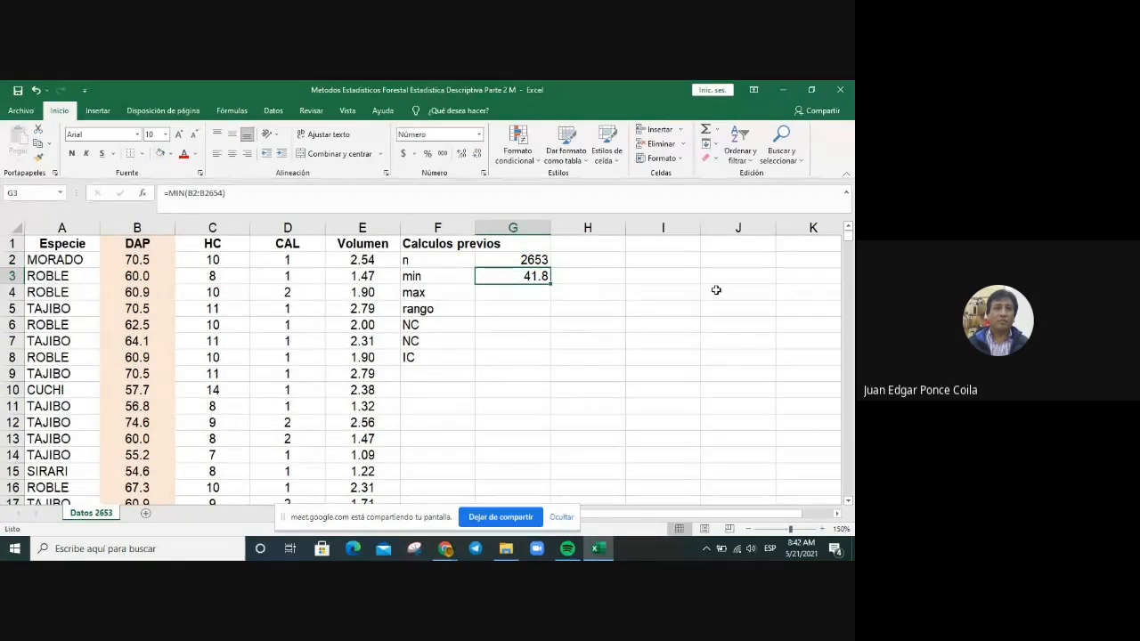
Find the largest DAP value in G4, beside the max label, with the formula =MAX(B2:B2654).
key("Down")
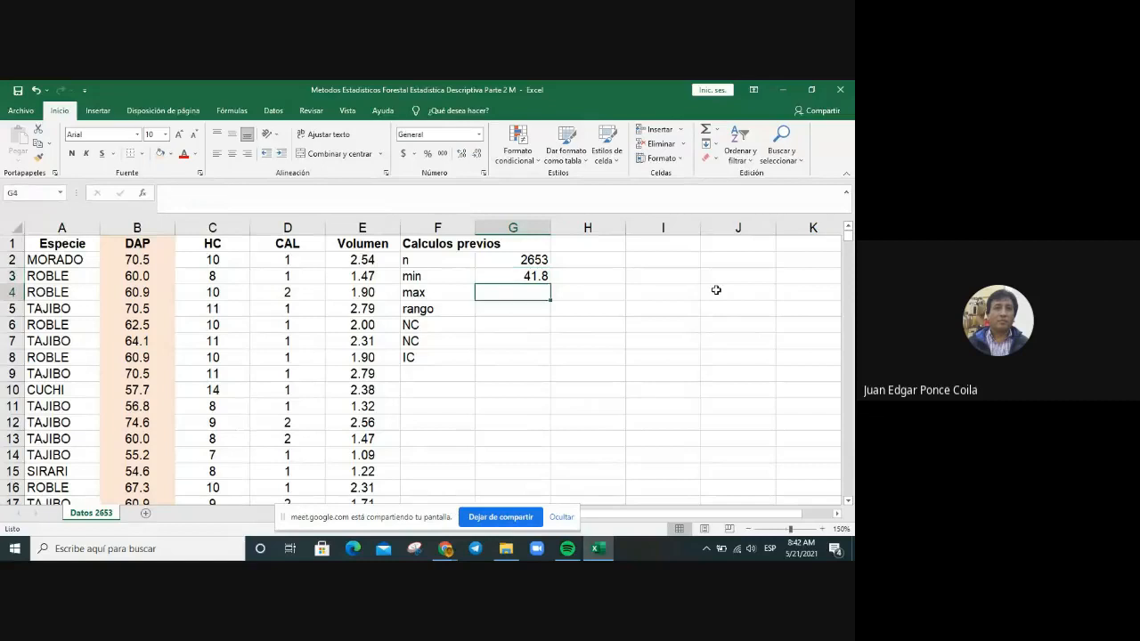
type("=")
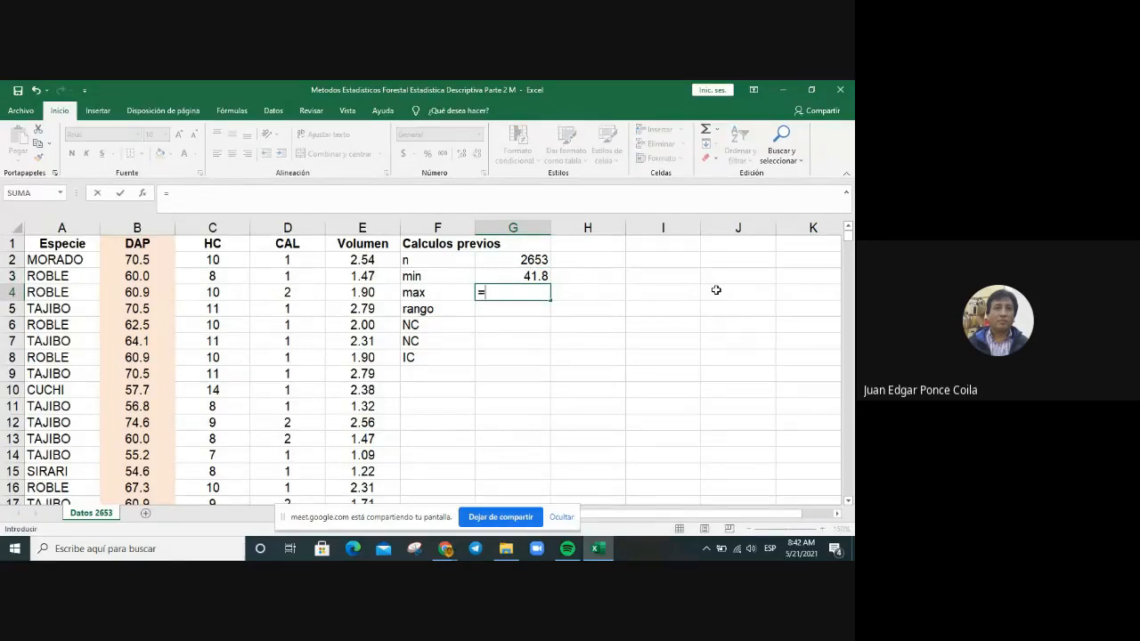
type("max(")
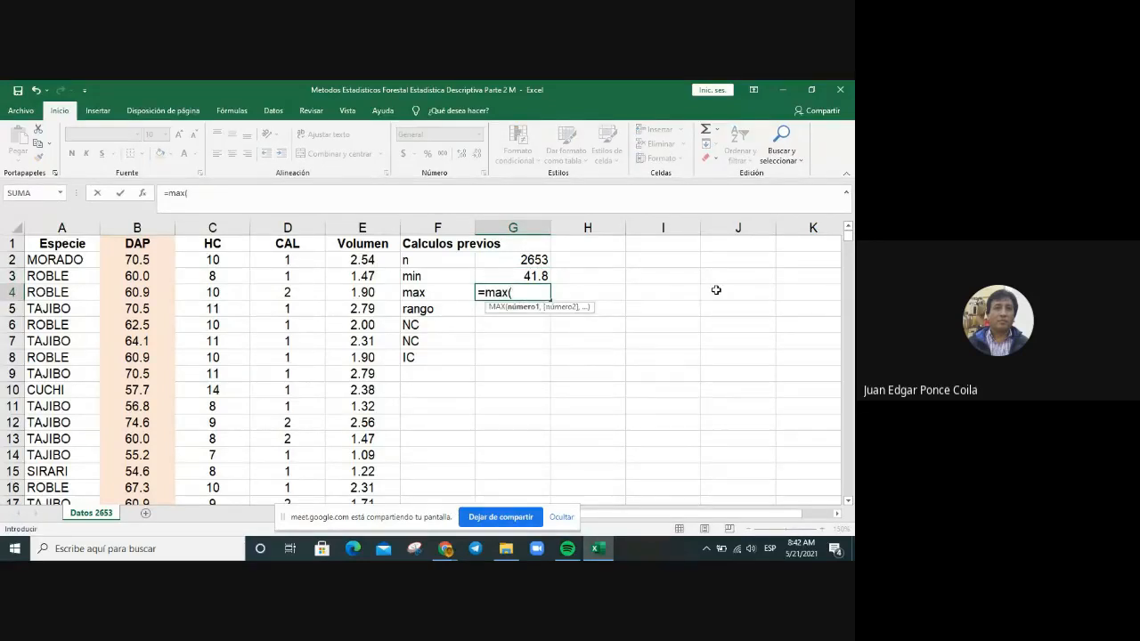
key("Left")
key("Left")
key("Left")
key("Left")
key("Left")
key("Up")
key("Up")
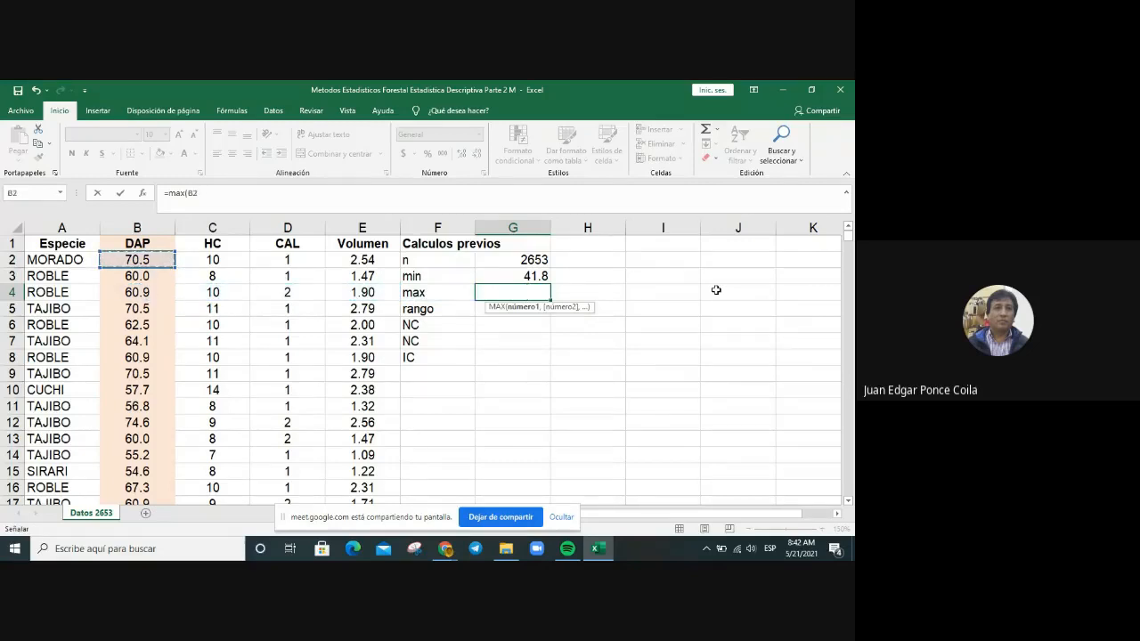
key("ctrl+shift+End")
key("shift+Left")
key("shift+Left")
key("shift+Left")
key("shift+Left")
key("shift+Left")
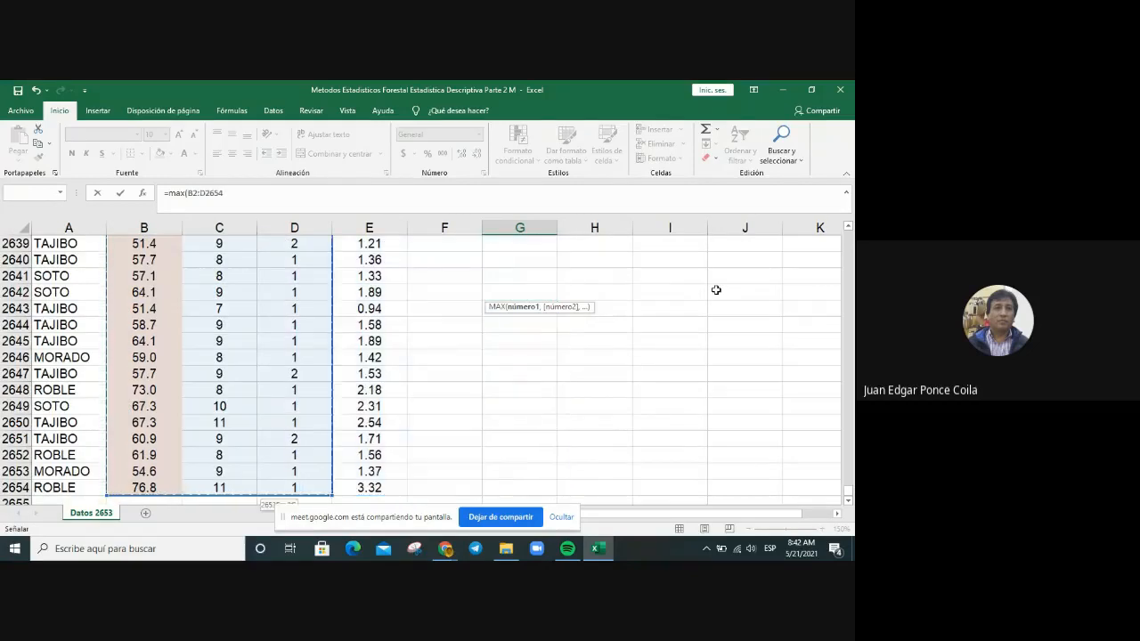
key("Return")
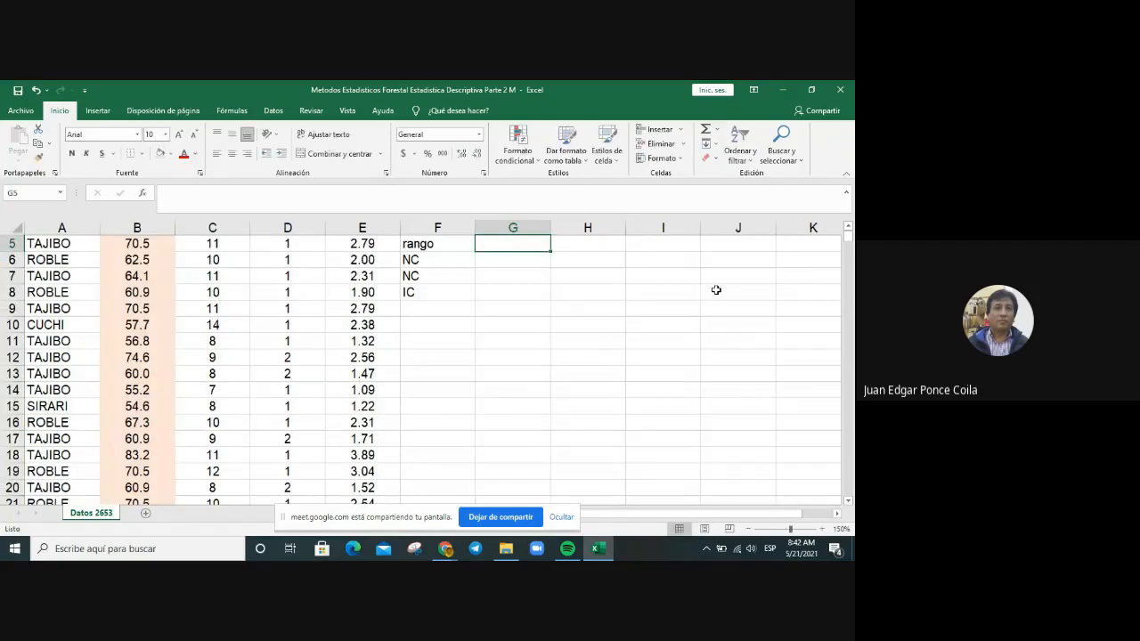
key("Up")
key("Up")
key("Up")
key("Up")
key("Down")
key("Down")
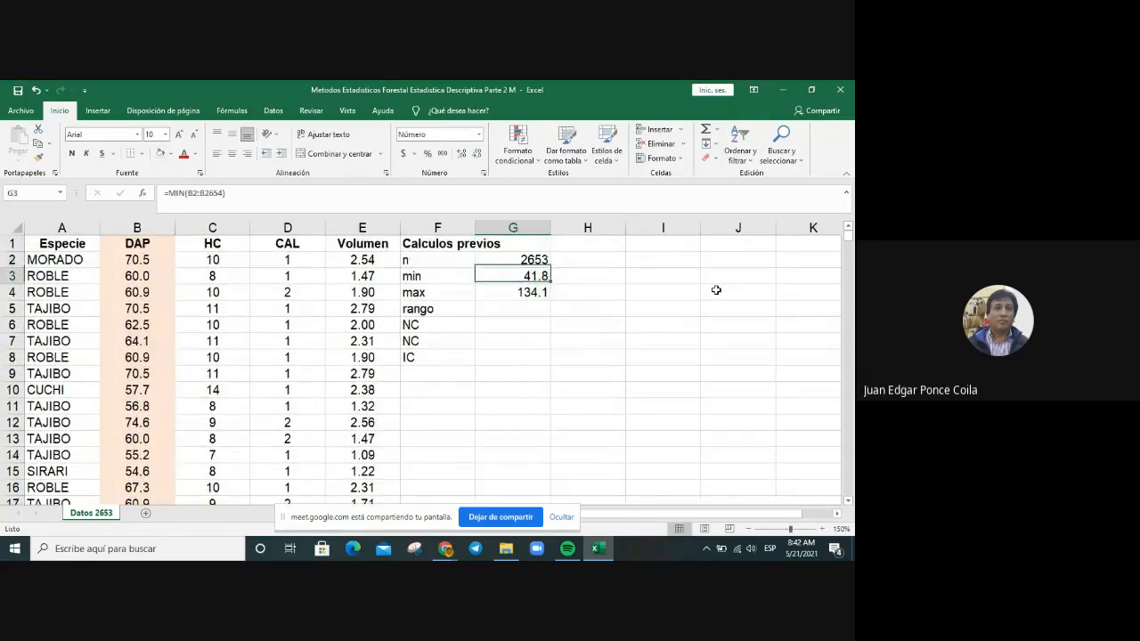
key("Down")
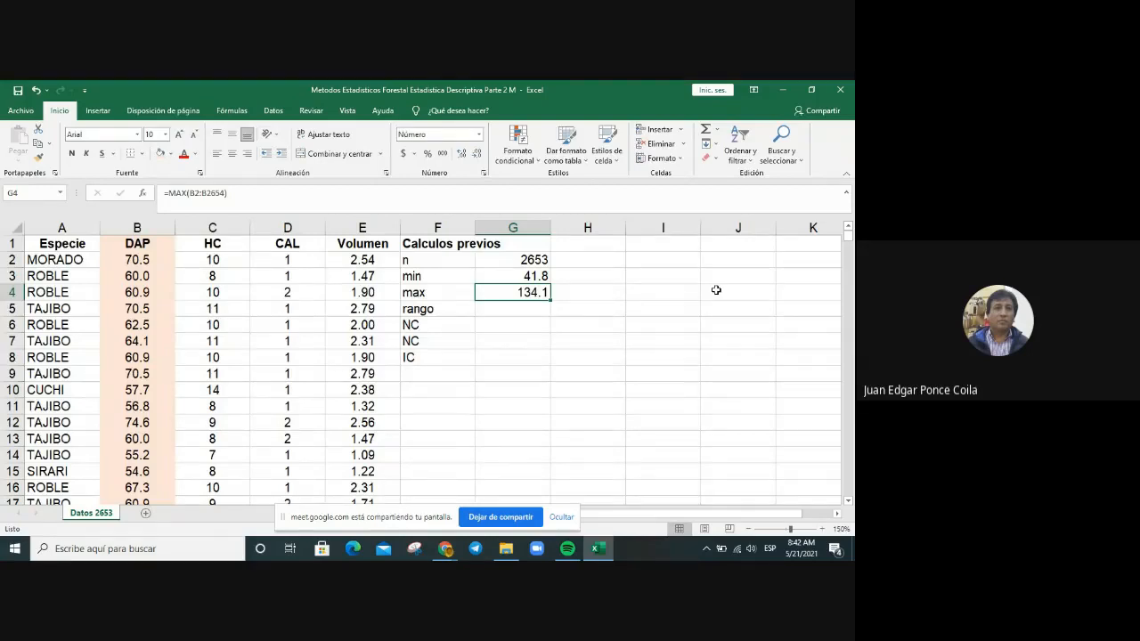
Center the contents of column G horizontally.
left_click(516, 228)
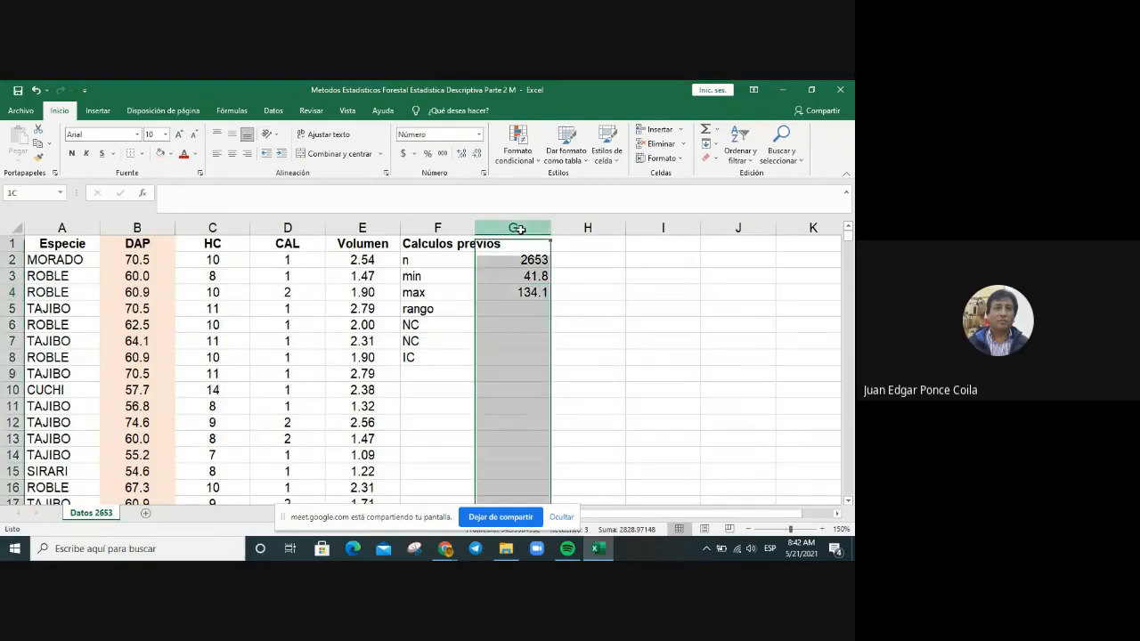
left_click(231, 153)
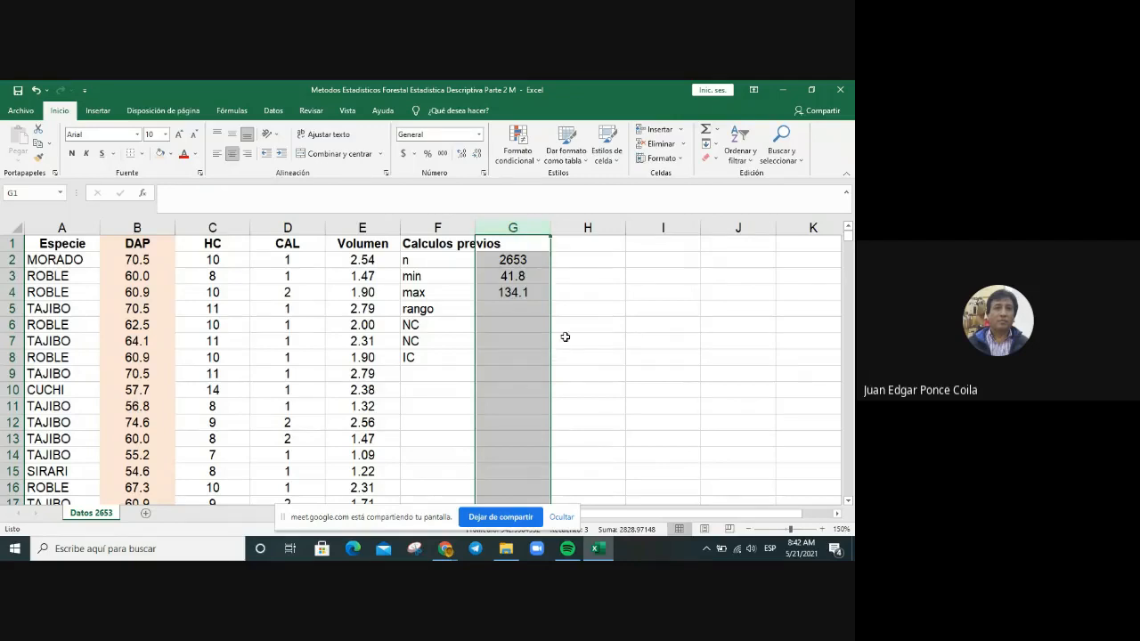
left_click(524, 310)
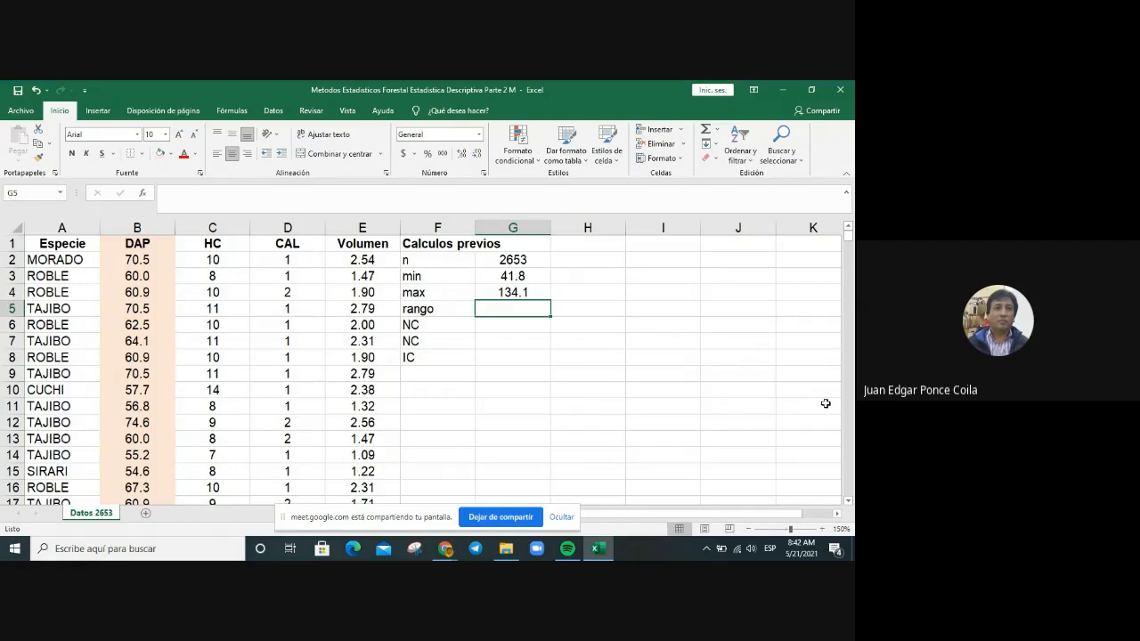
Insert an equation box to the right of the calculations reading rango = maximo − minimo.
key("Right")
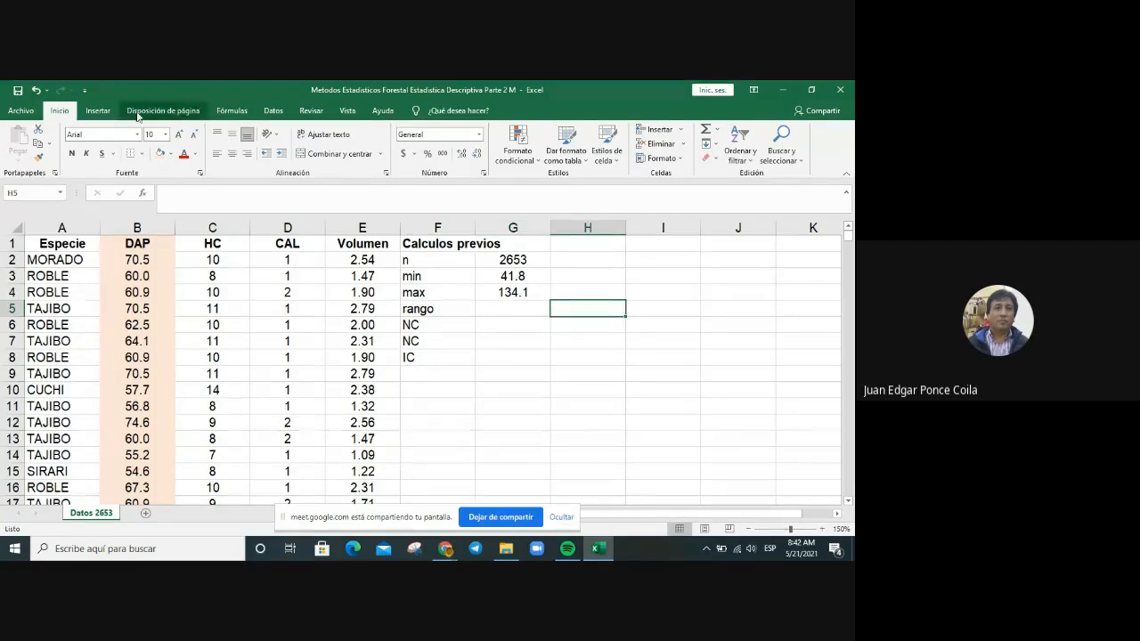
left_click(97, 113)
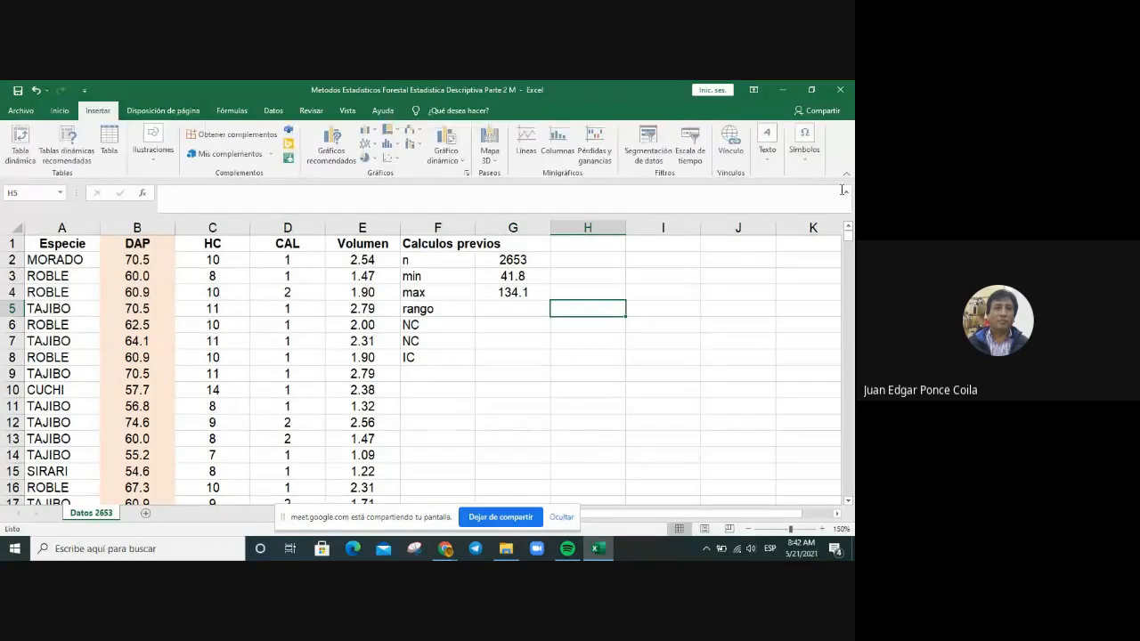
left_click(805, 150)
left_click(801, 196)
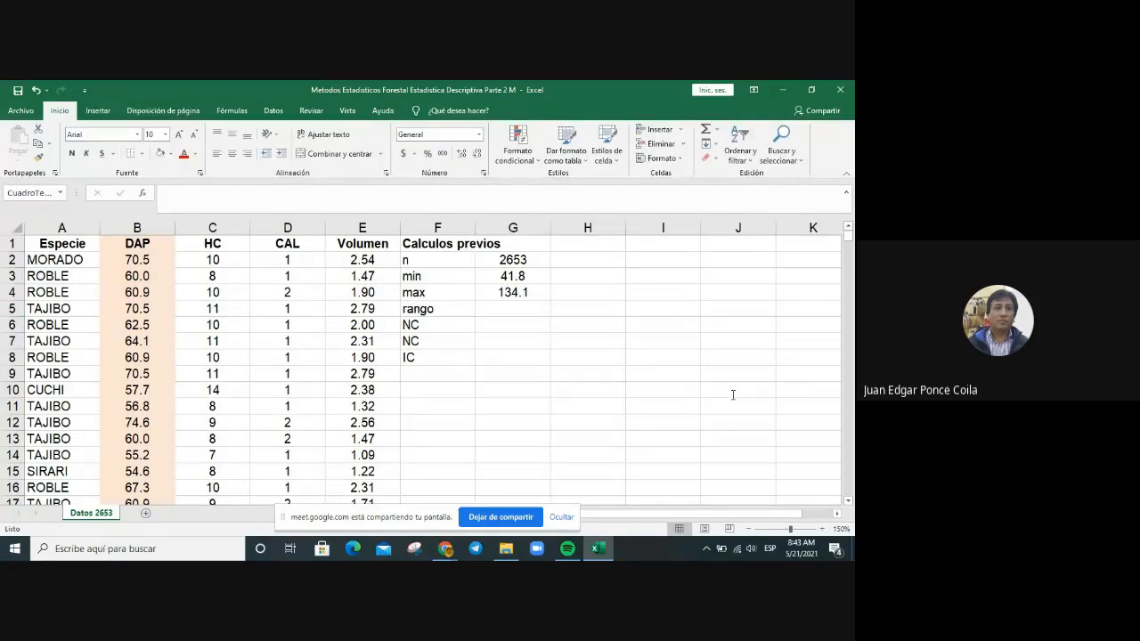
left_click_drag(475, 324, 672, 315)
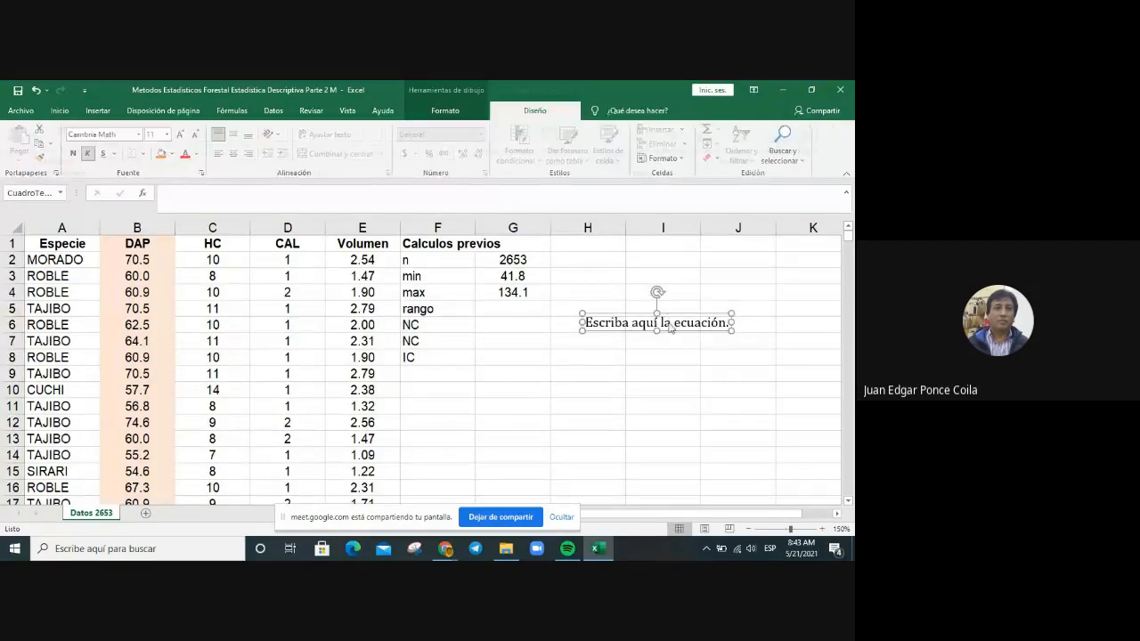
left_click(672, 328)
type("rango=")
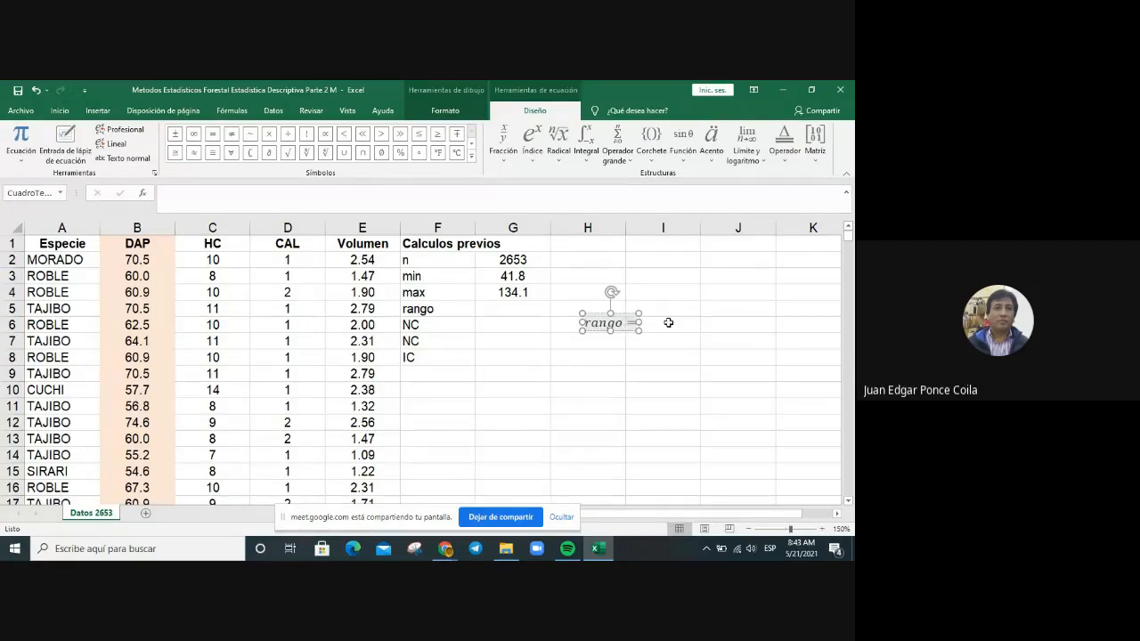
type("maximo-min")
type("imo − minimo")
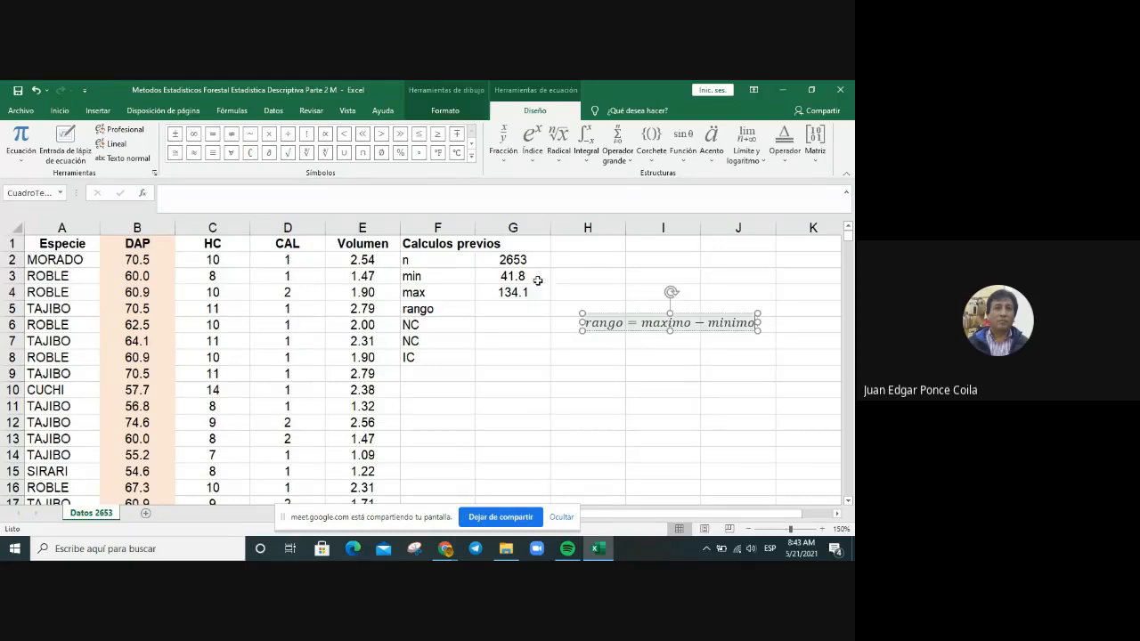
Fill the rango equation box with light orange and place it in row 5, just right of G5.
left_click(642, 311)
right_click(642, 312)
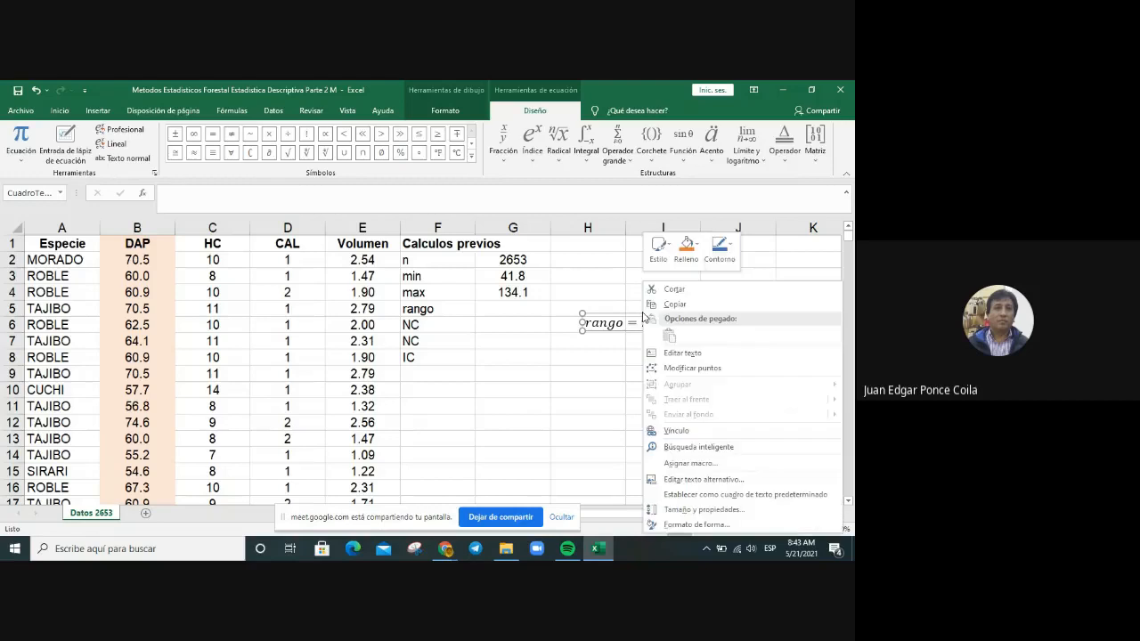
left_click(695, 259)
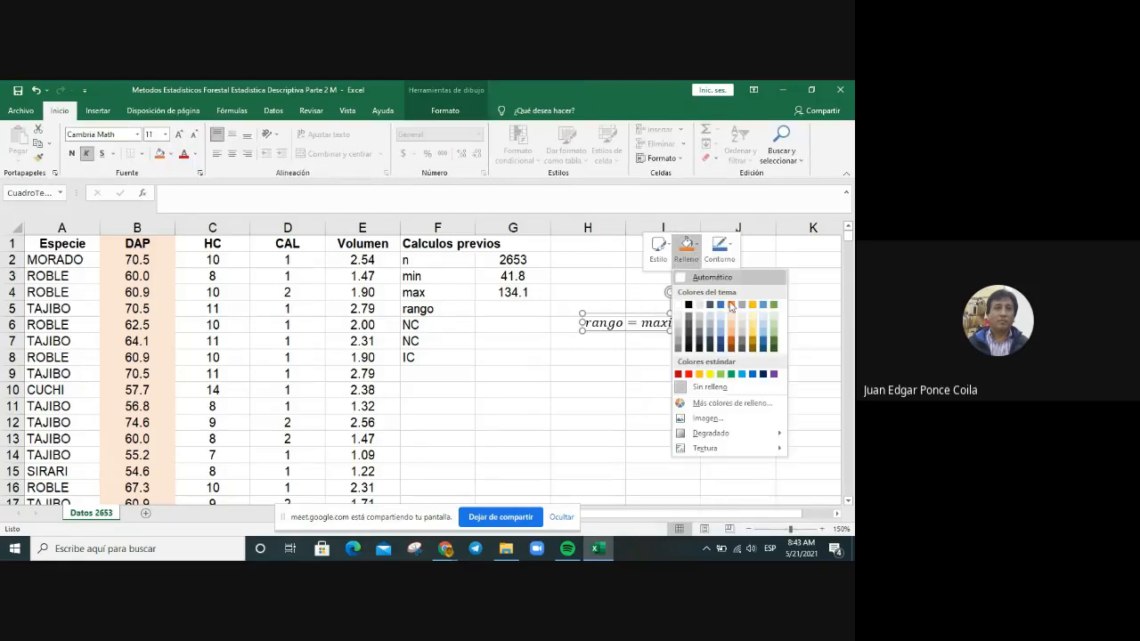
left_click(730, 329)
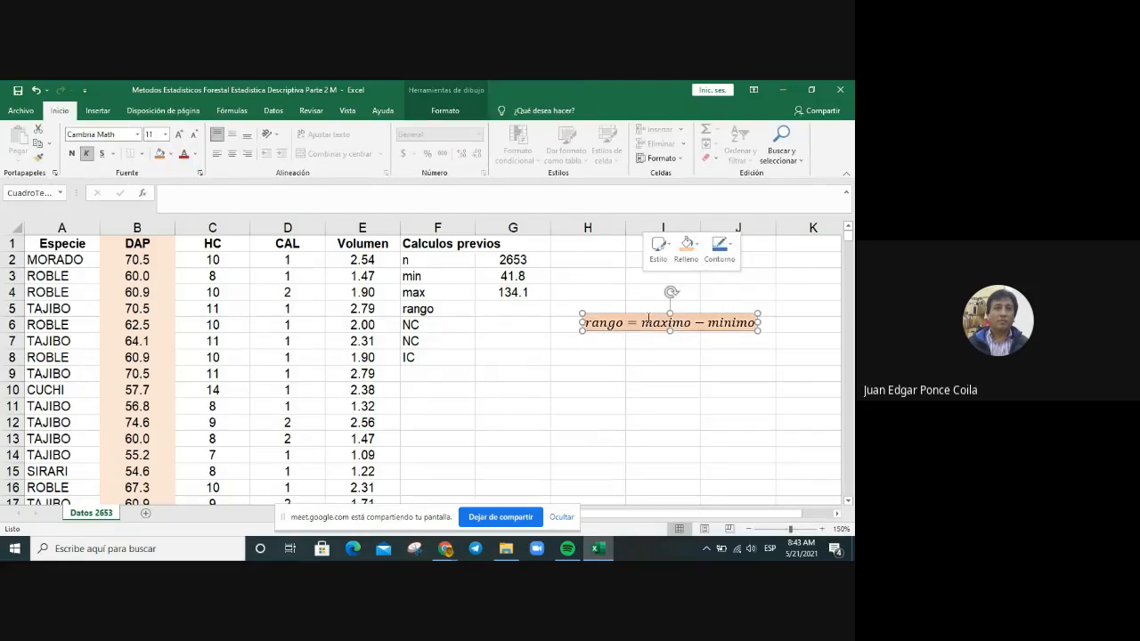
mouse_move(641, 315)
left_mouse_down()
mouse_move(583, 319)
mouse_move(583, 306)
mouse_move(613, 301)
left_mouse_up()
Calculate the range in G5, beside the rango label, with the formula =G4-G3.
left_click(514, 310)
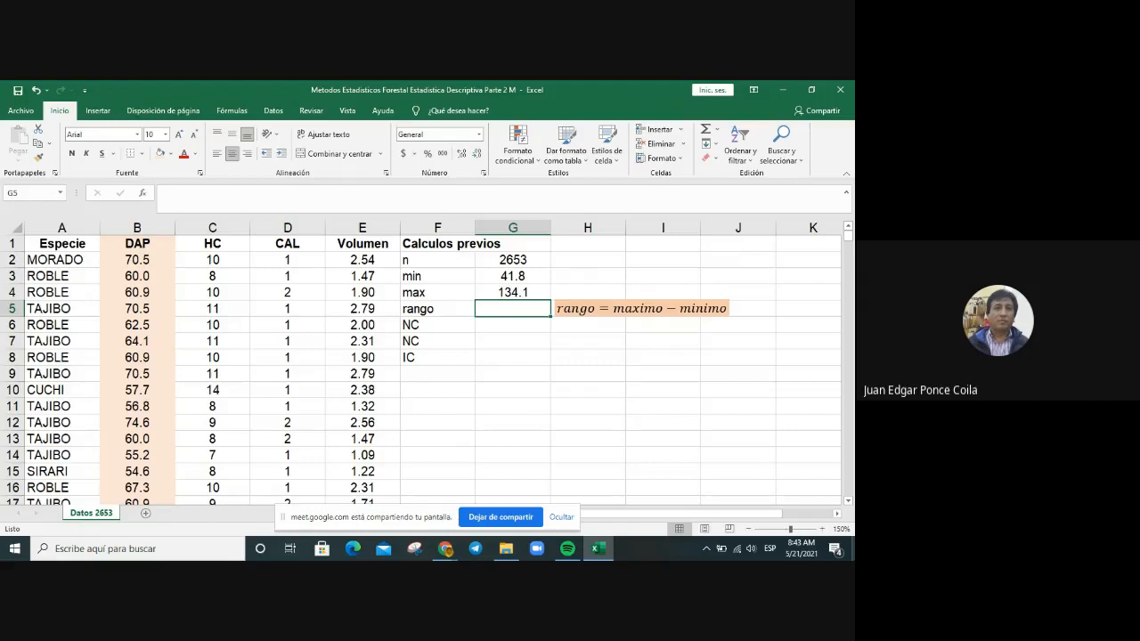
type("=")
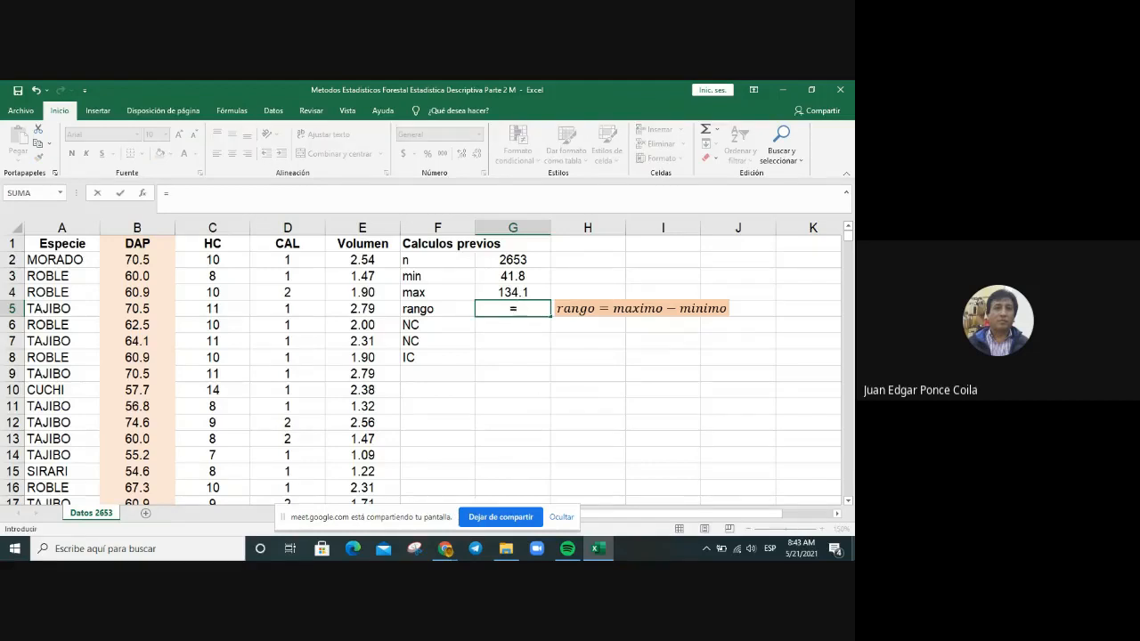
key("Up")
type("-")
key("Up")
key("Up")
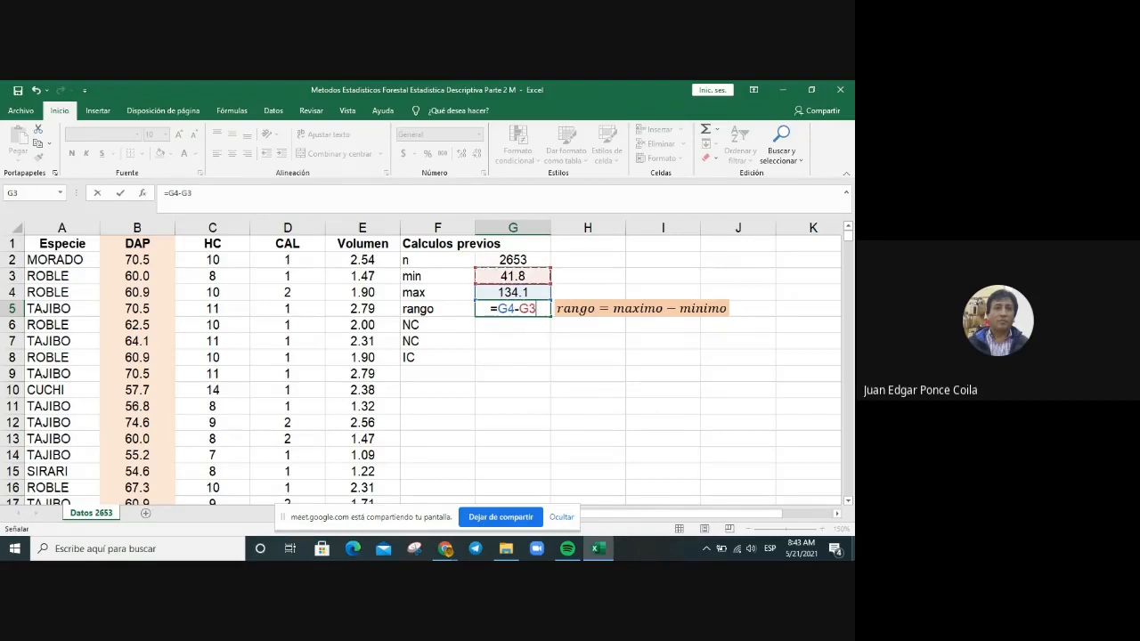
key("Return")
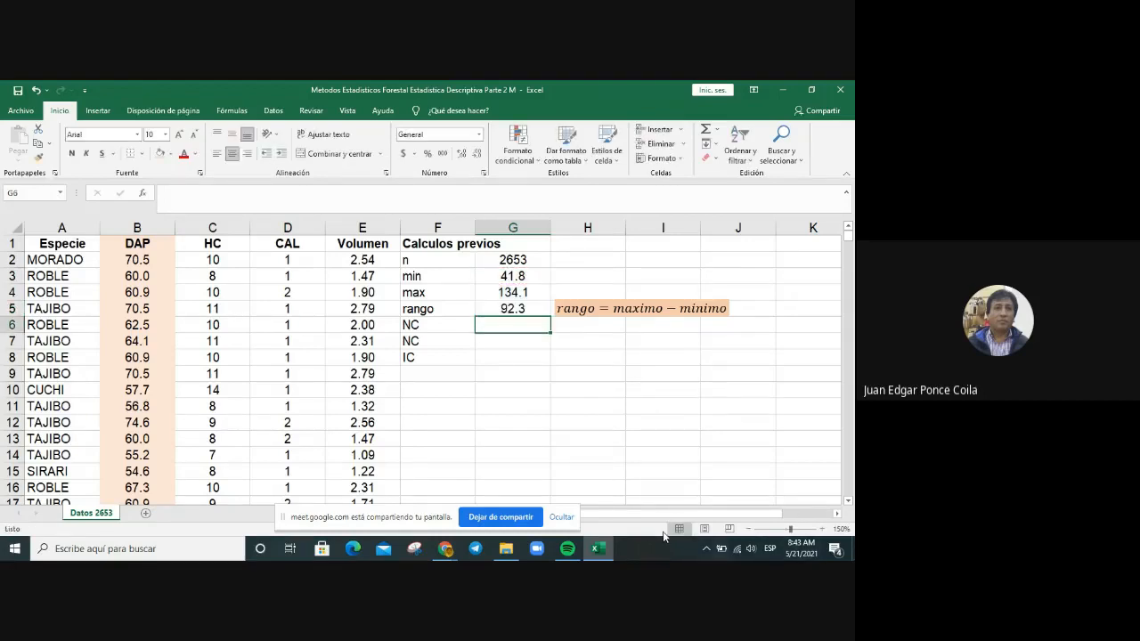
left_click(513, 306)
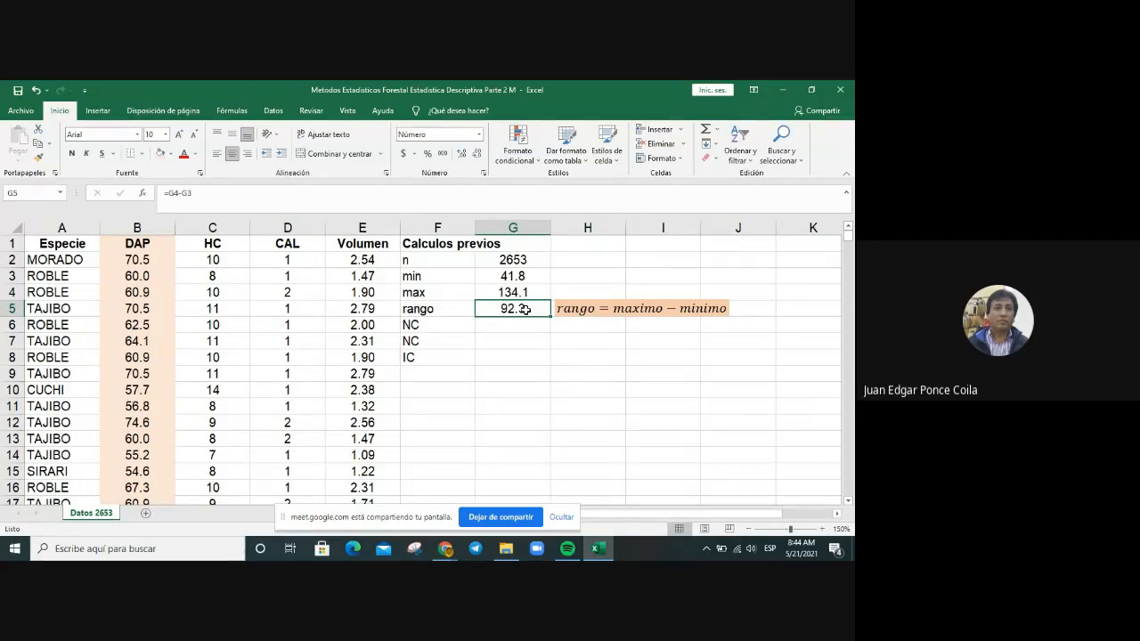
Insert an equation box below the calculations reading NC = 1 + 3.3 * log10(n).
left_click(601, 330)
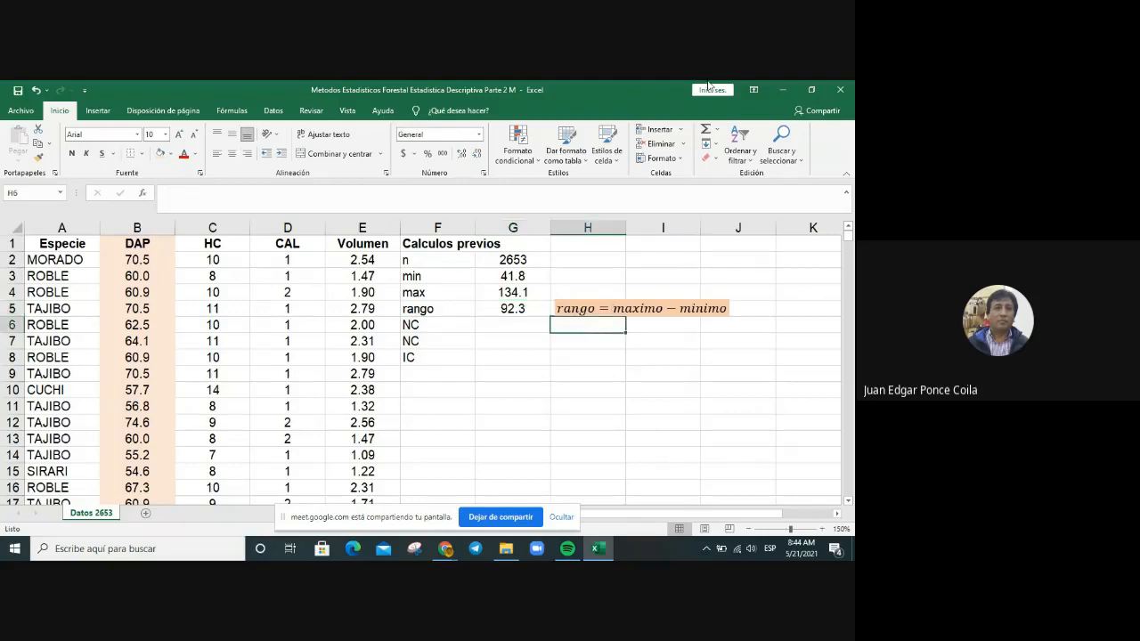
left_click(100, 110)
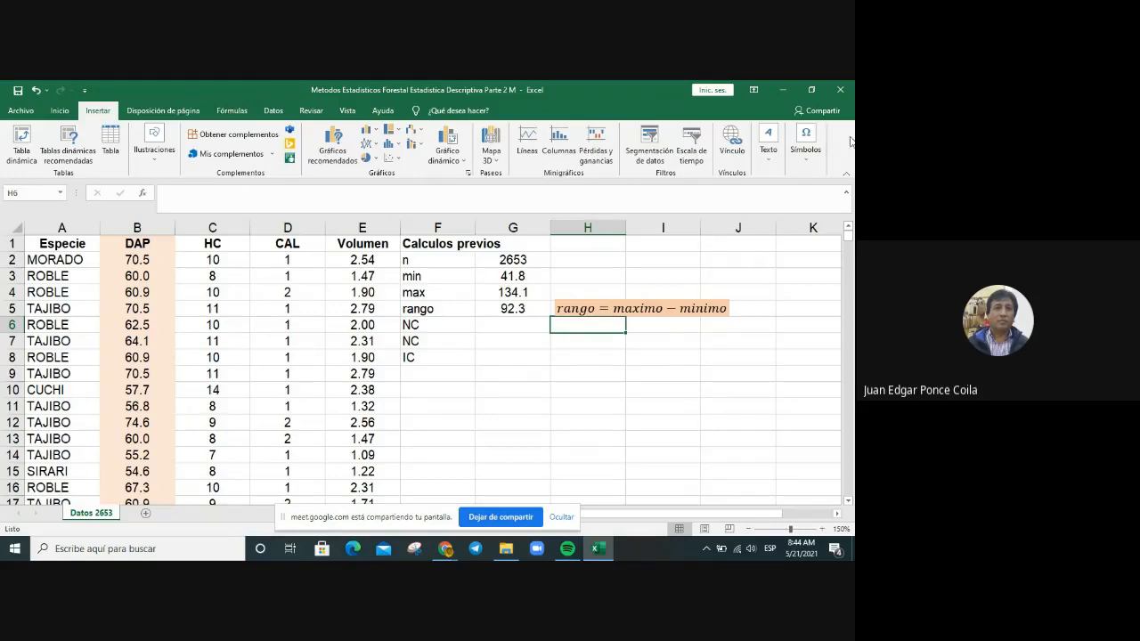
left_click(807, 161)
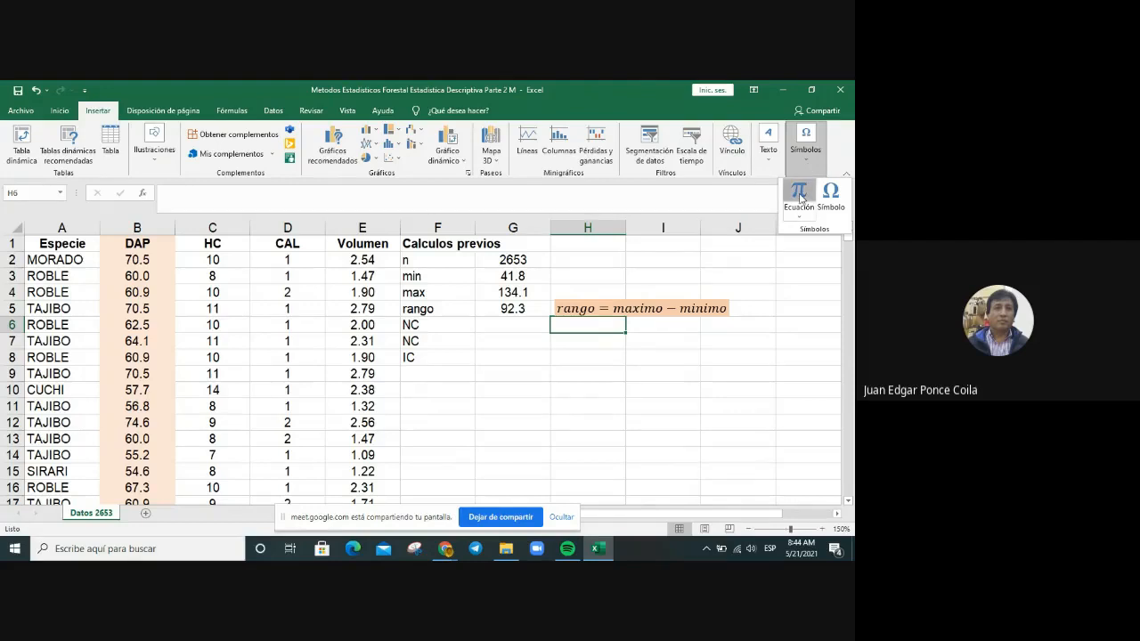
left_click(799, 195)
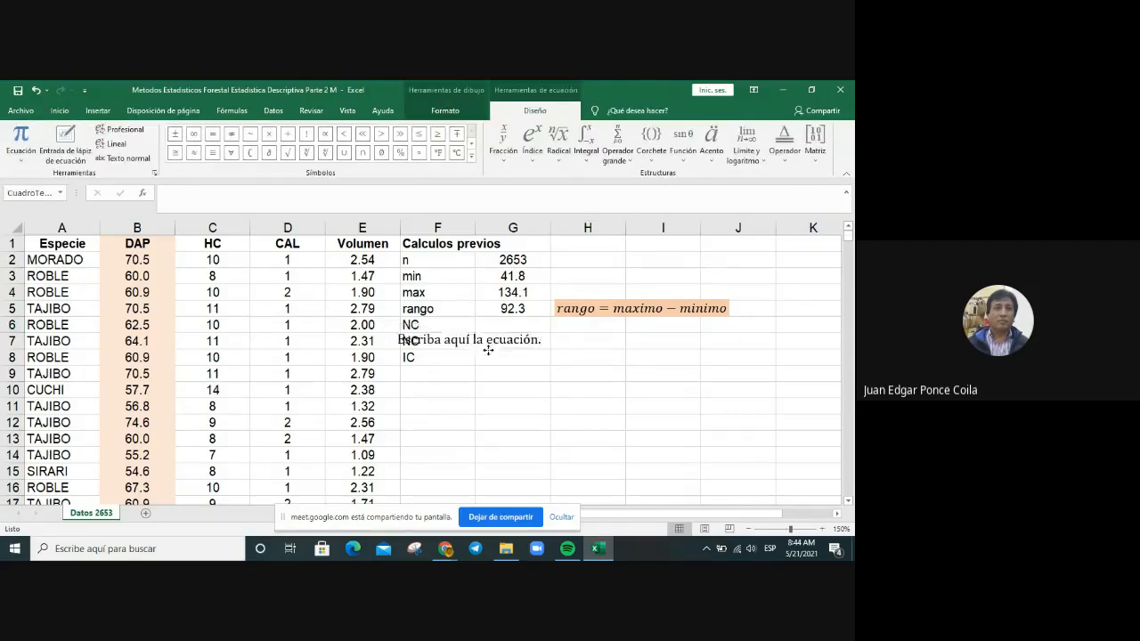
left_click_drag(488, 350, 602, 387)
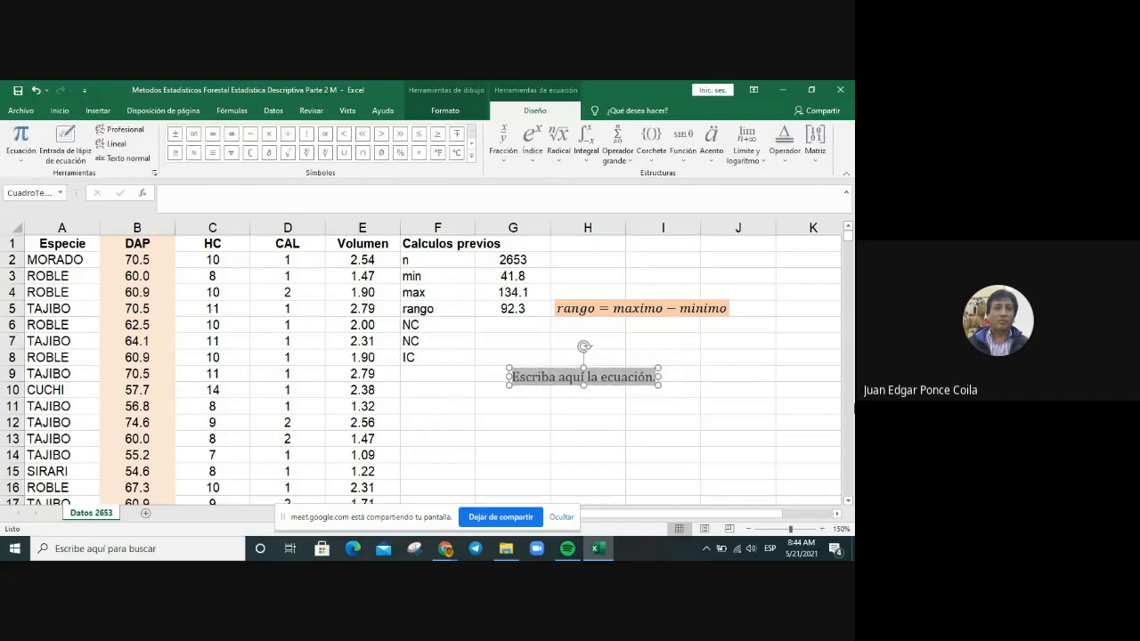
type("NC = ")
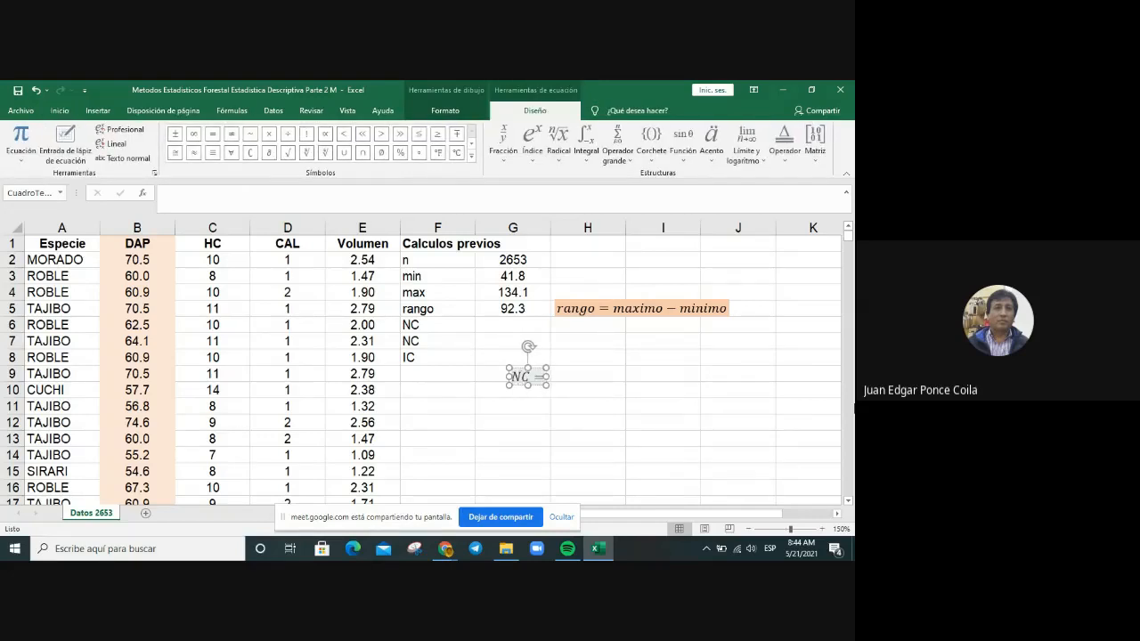
type("1 + 3.3 ")
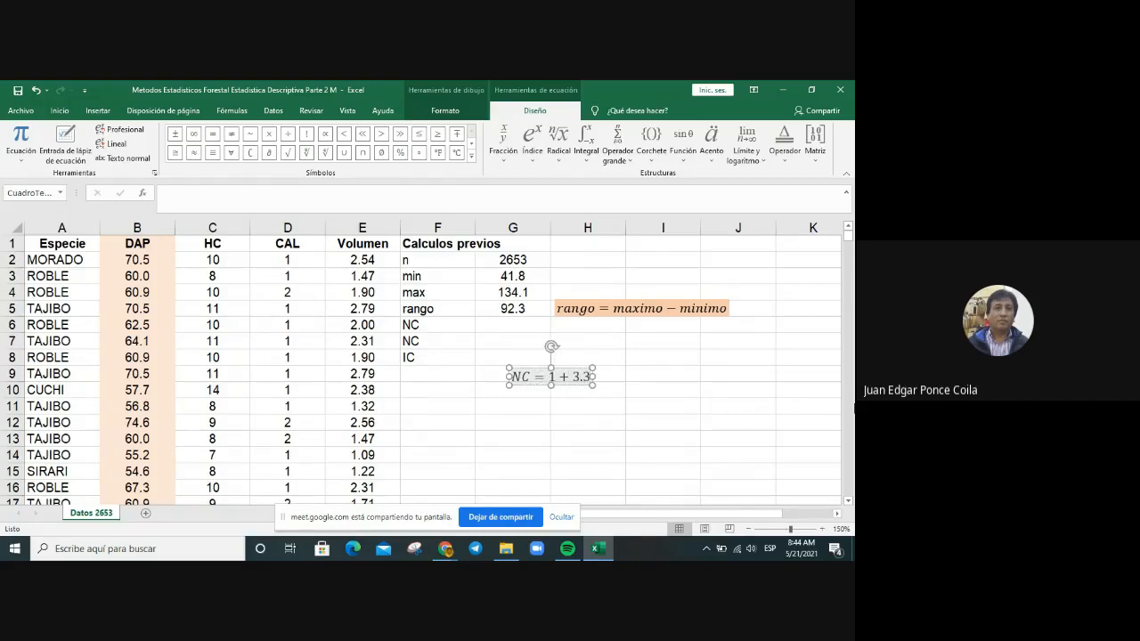
type("* log")
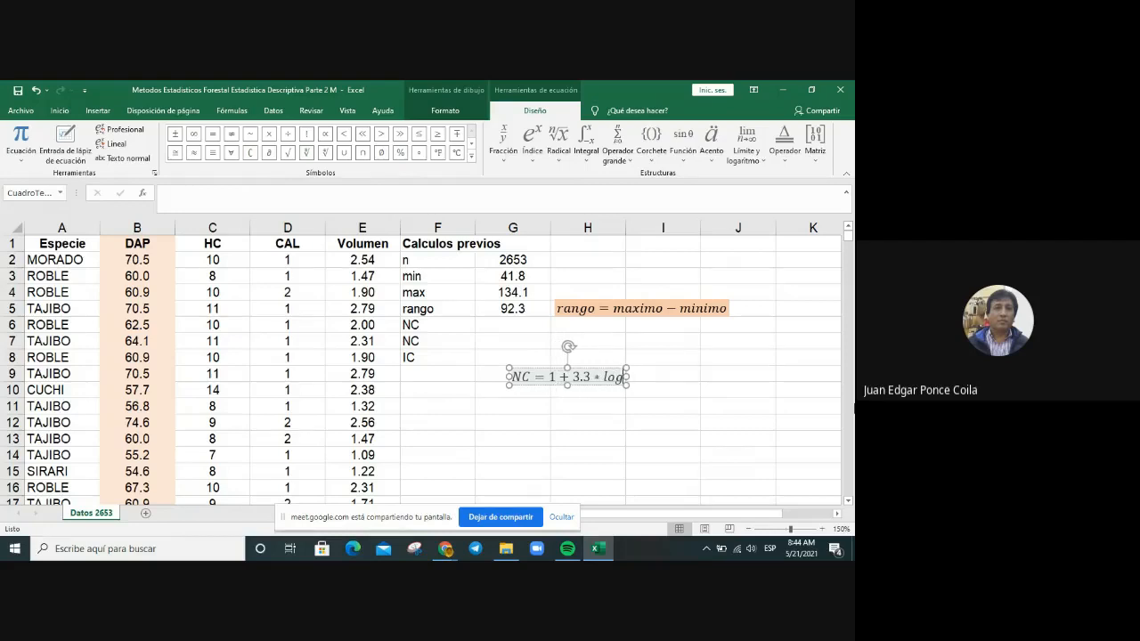
type("10")
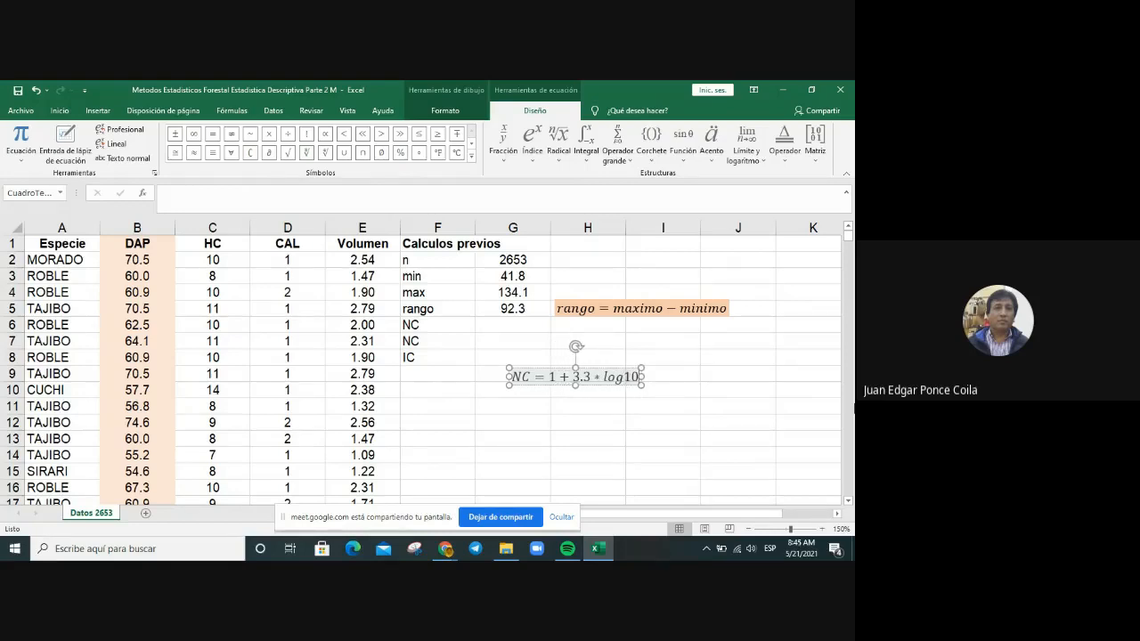
type("(n)")
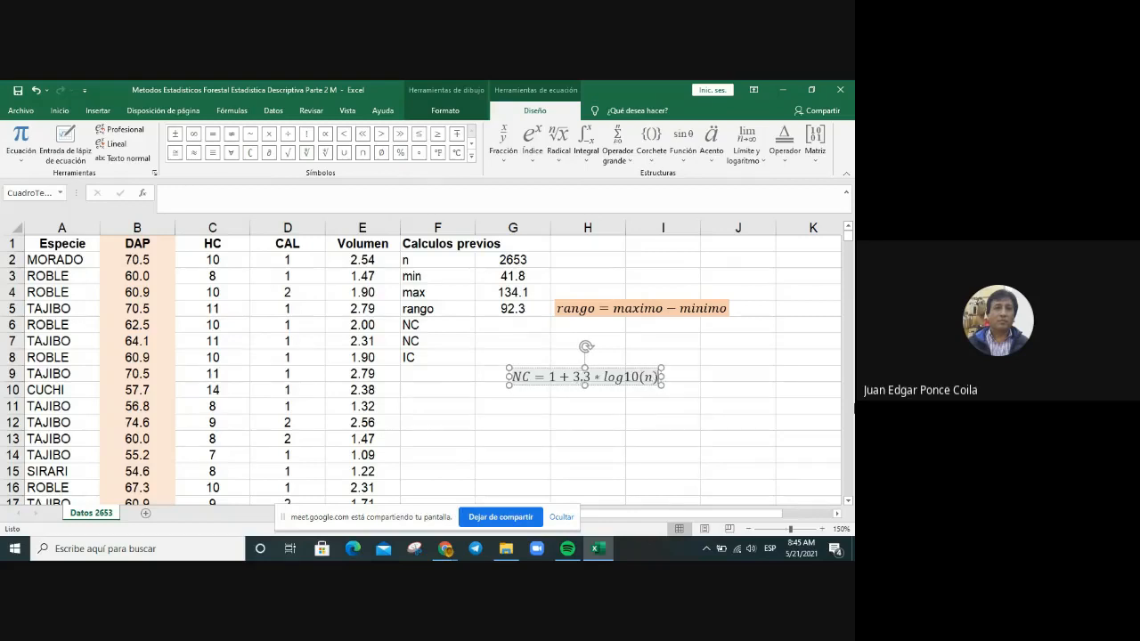
Fill the NC equation box with the same light orange as the rango box.
left_click(567, 368)
right_click(568, 368)
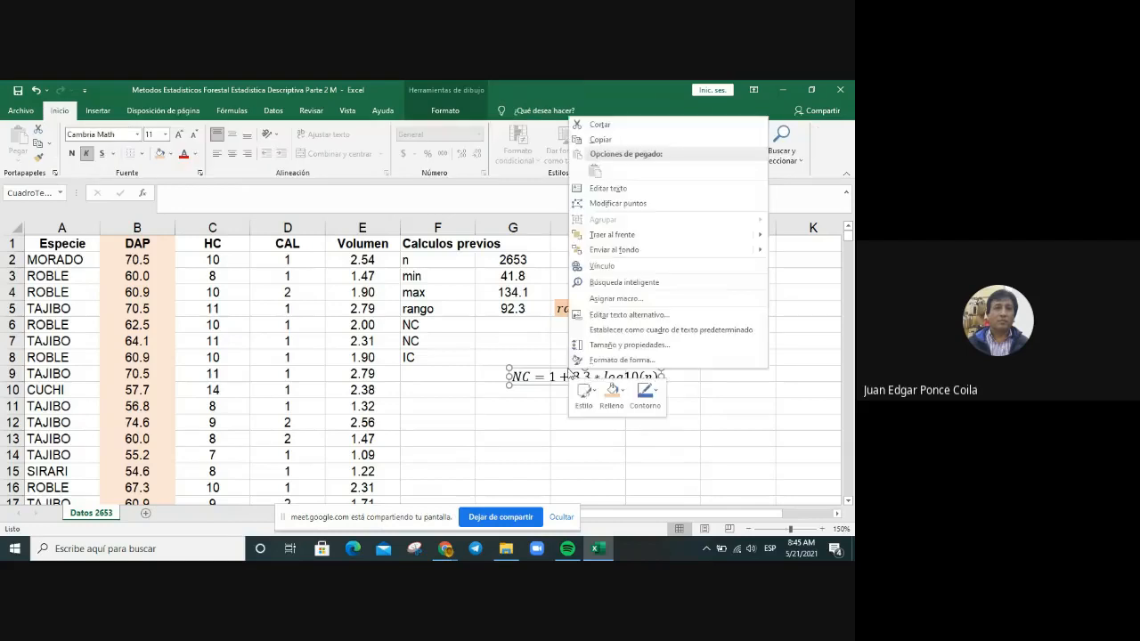
left_click(616, 398)
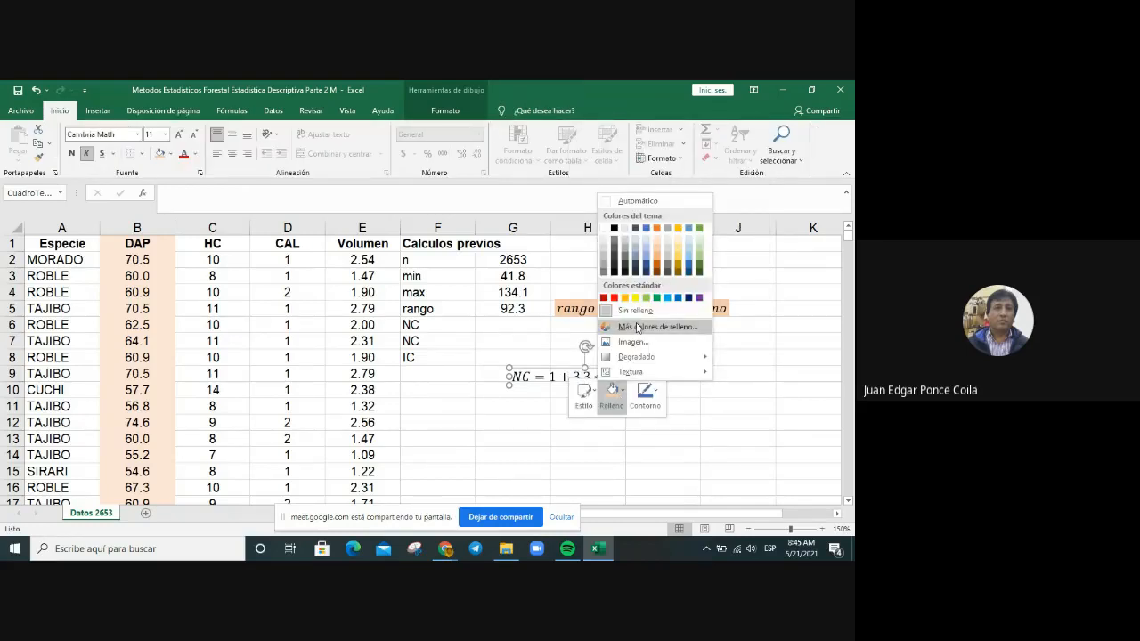
left_click(656, 238)
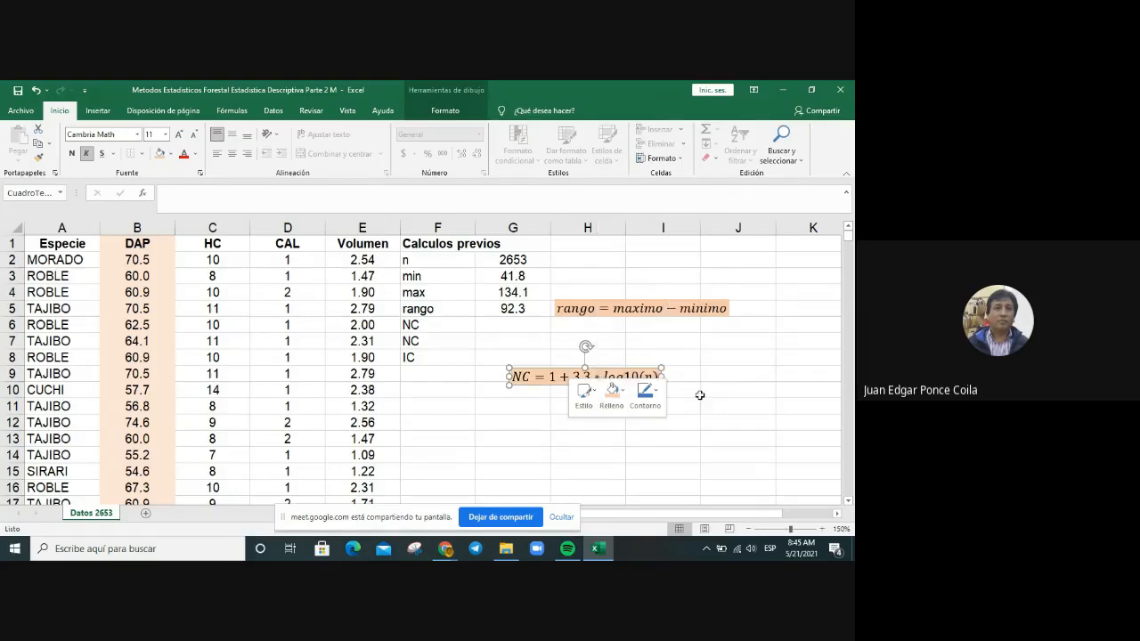
Place the NC equation box directly beneath the rango equation, beside G6 and G7, with their left edges aligned.
left_click(570, 376)
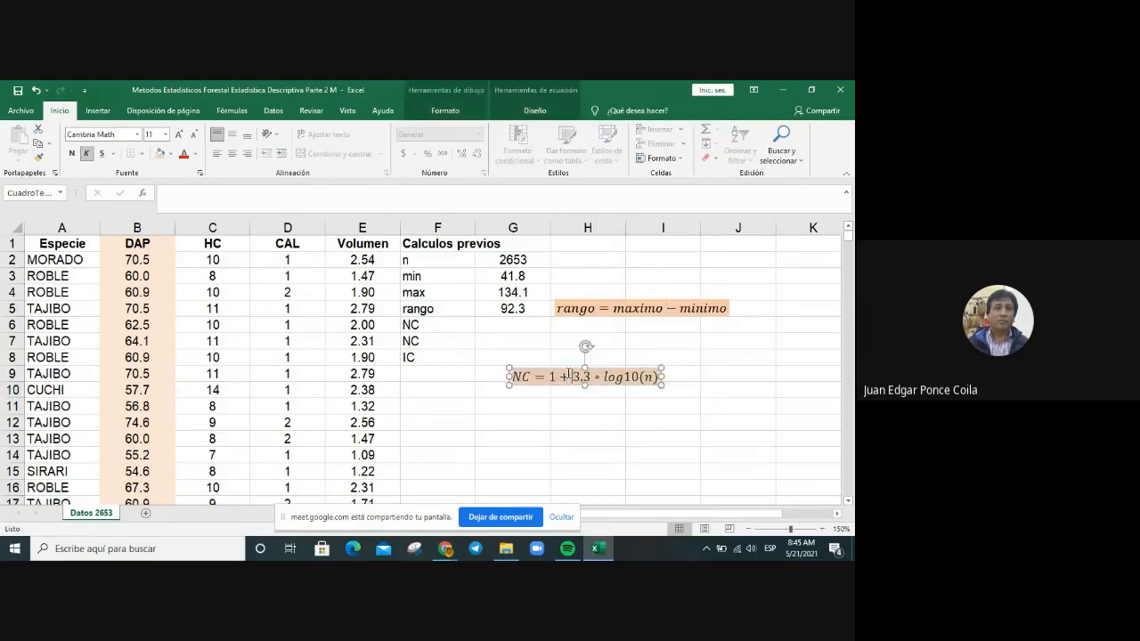
mouse_move(602, 341)
left_mouse_down()
mouse_move(615, 330)
mouse_move(604, 324)
left_mouse_up()
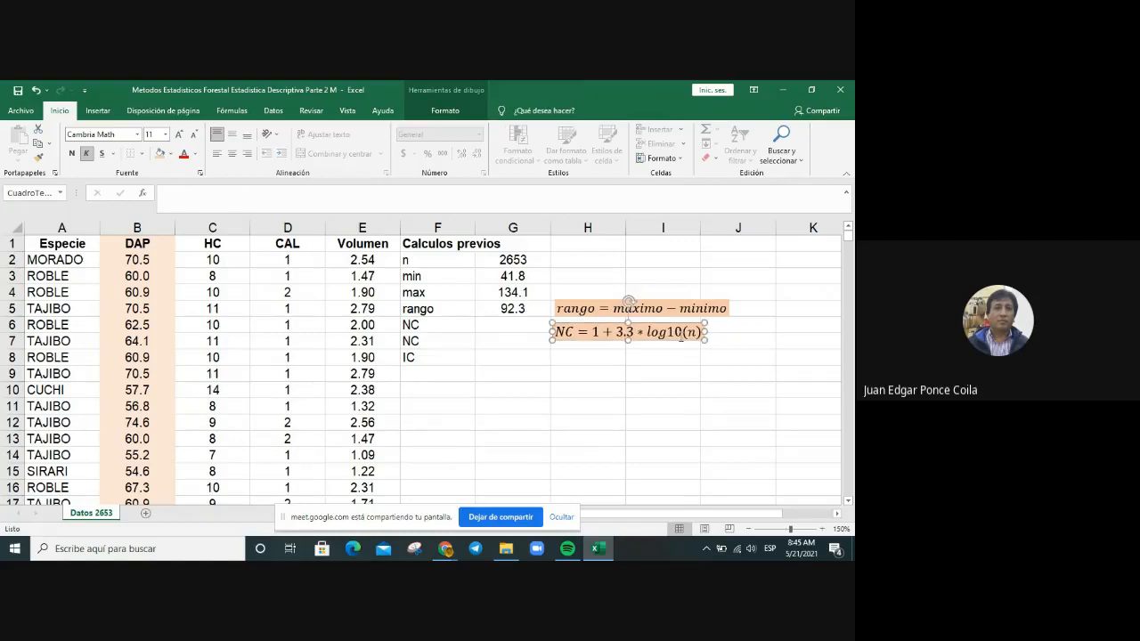
key("Right")
key("Right")
key("Right")
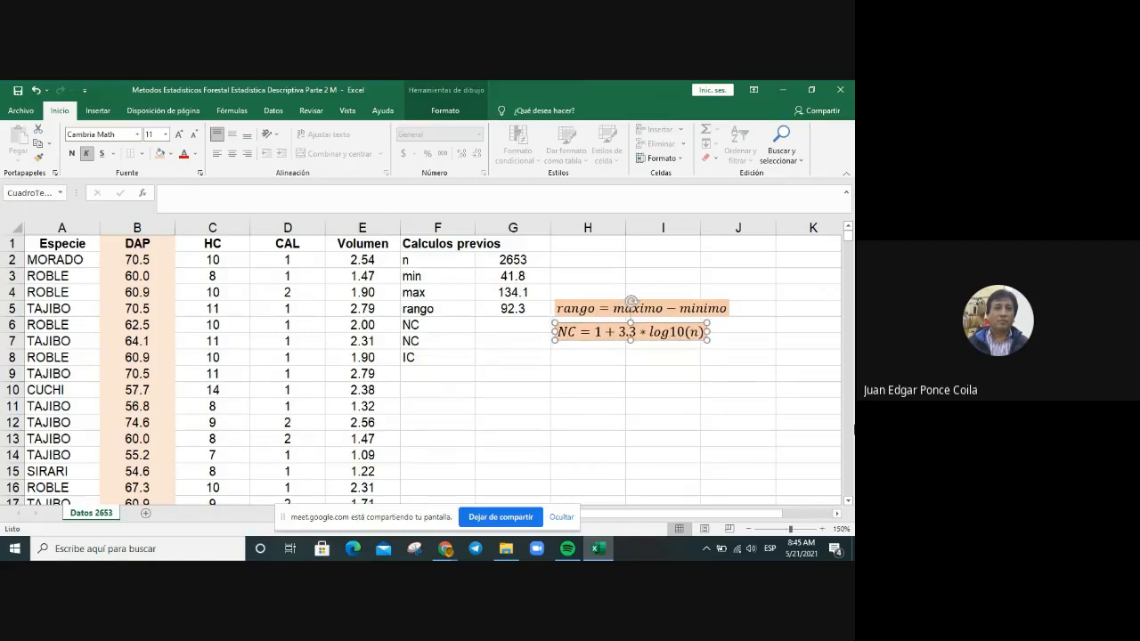
left_click(713, 404)
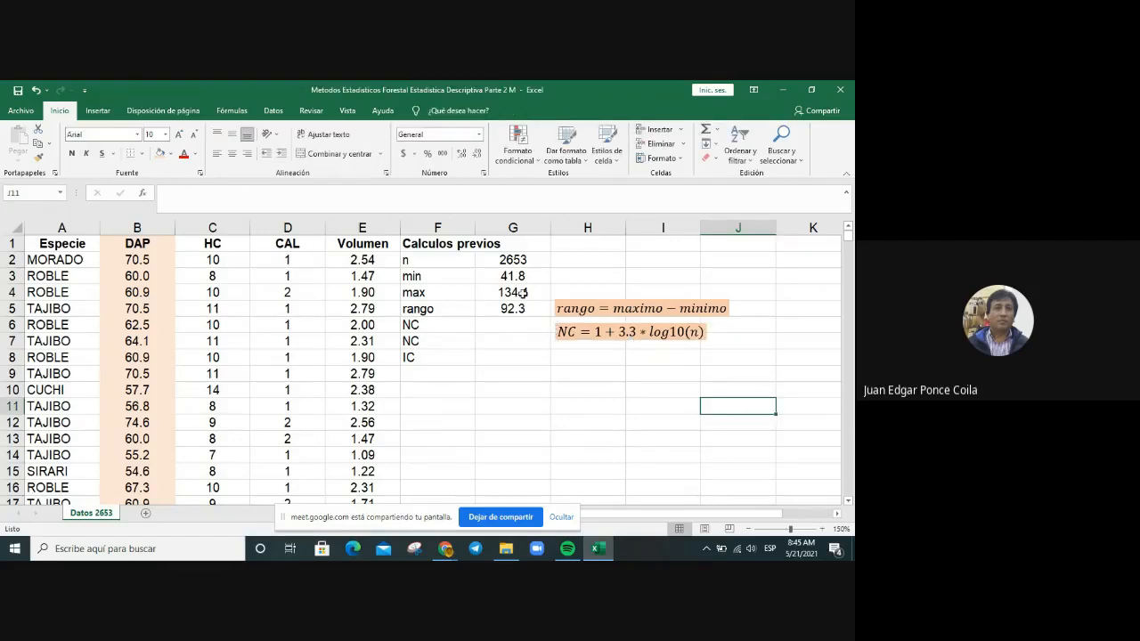
Calculate the number of classes in G6, beside the first NC label, with the formula =1+3.3*LOG10(G2).
left_click(508, 325)
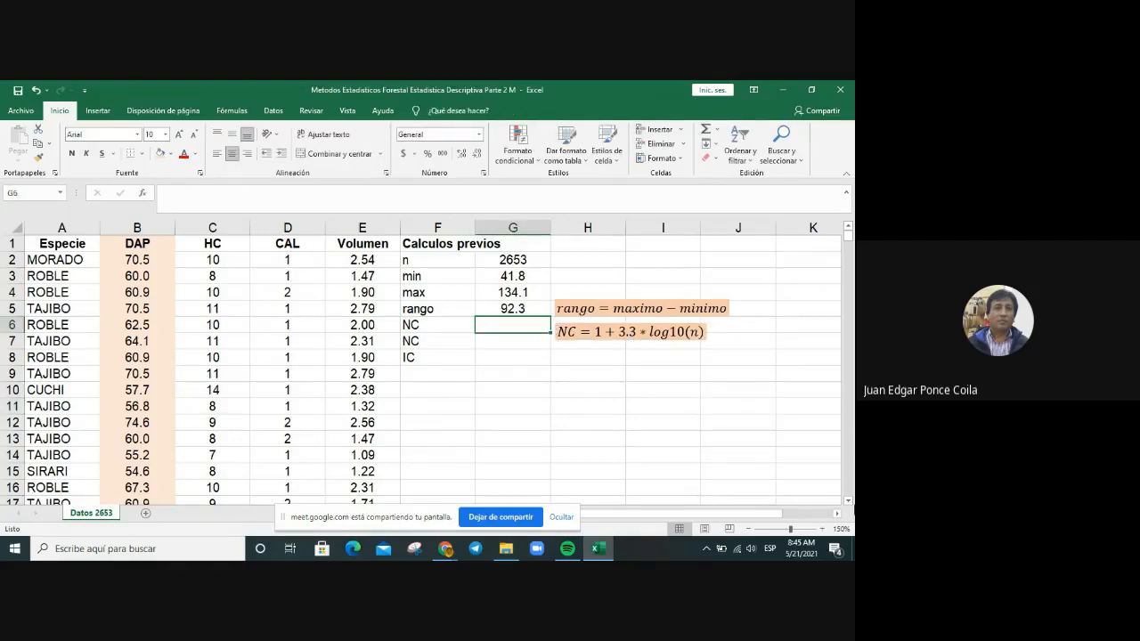
type("=")
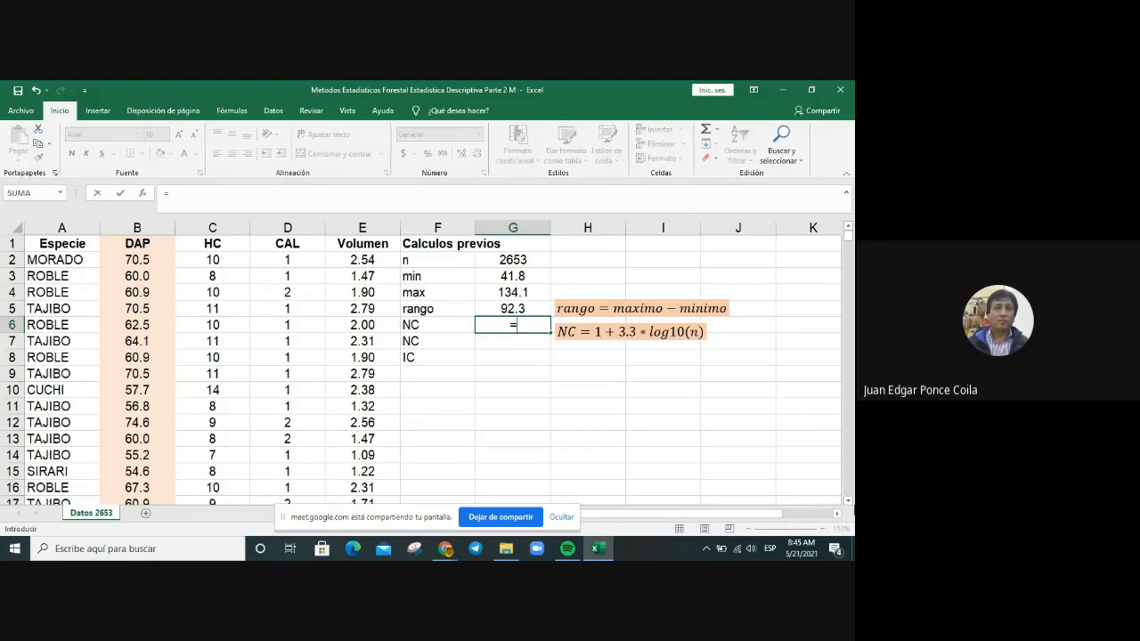
type("1+3.3*log")
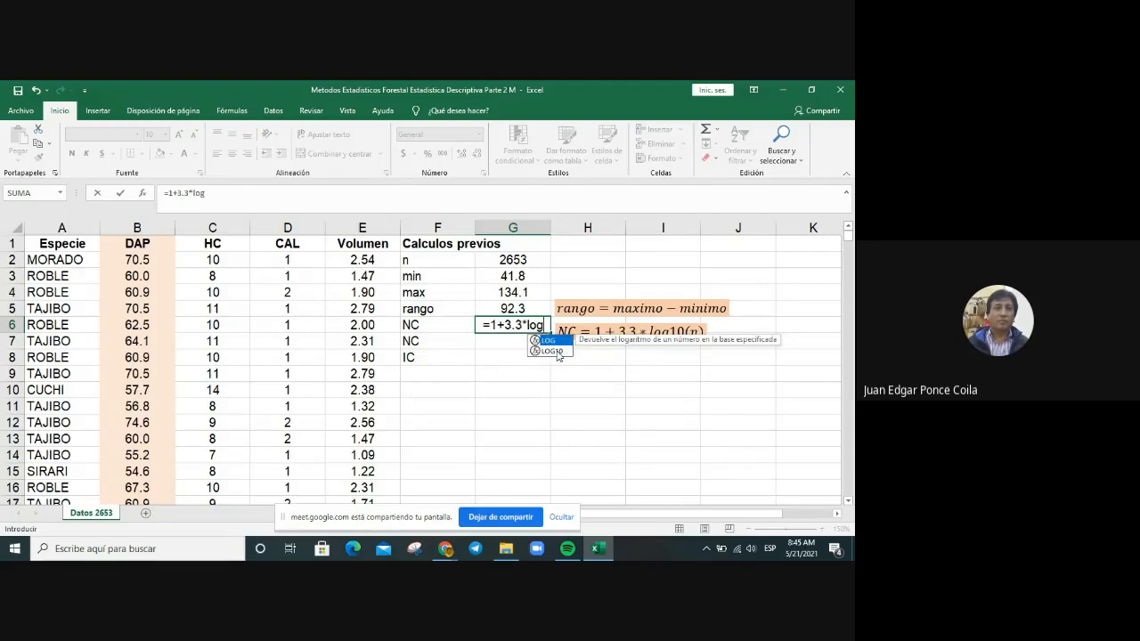
left_click(556, 352)
double_click(554, 351)
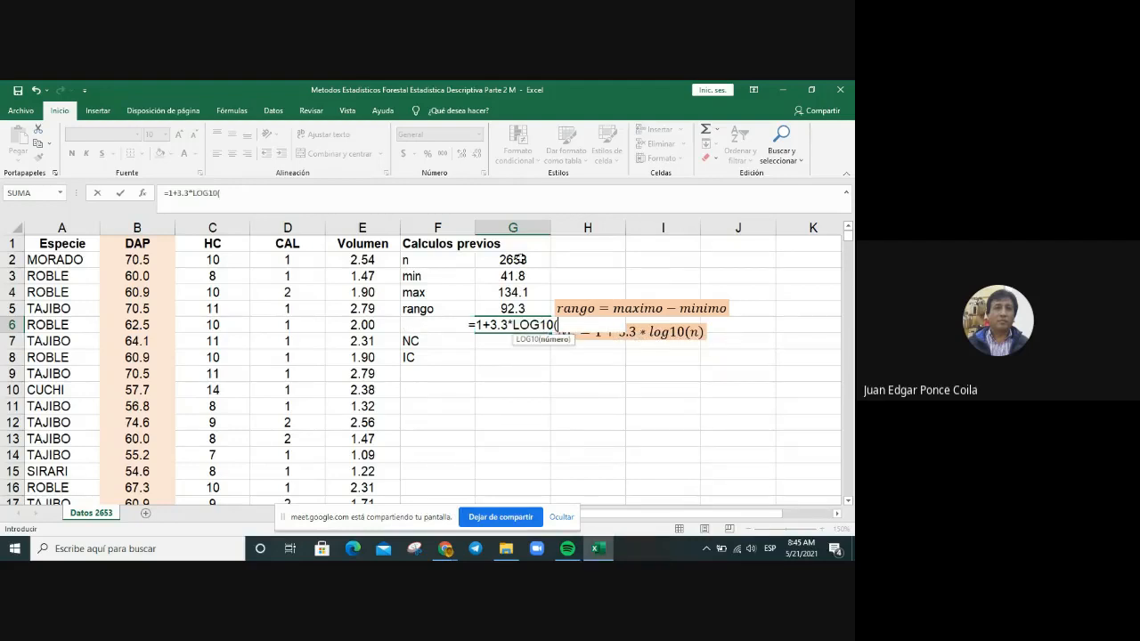
left_click(519, 258)
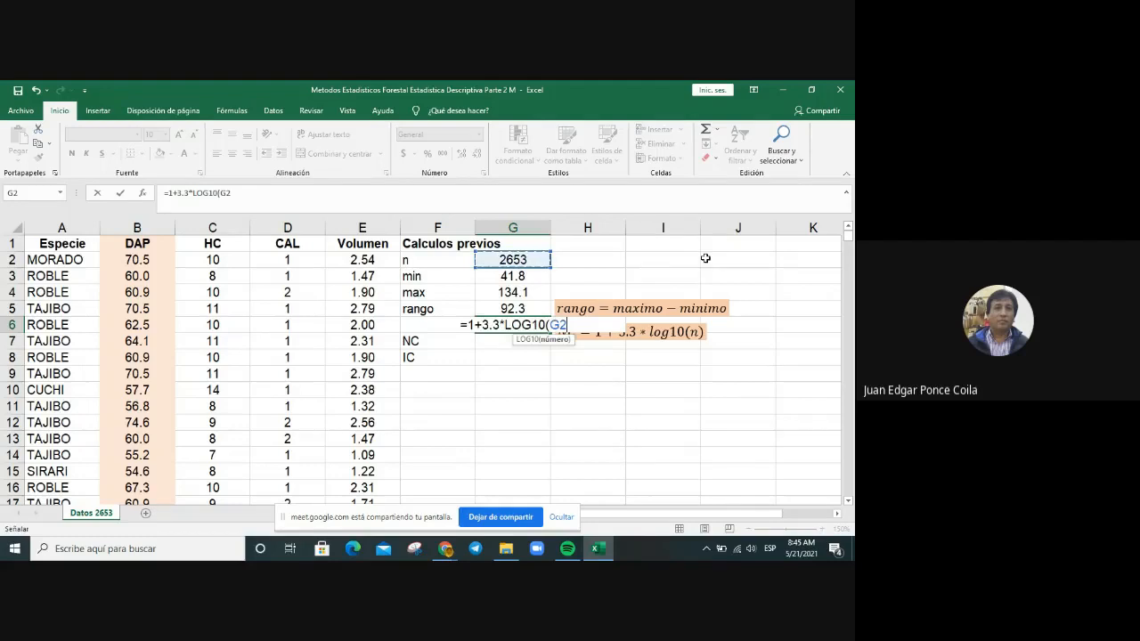
type(")")
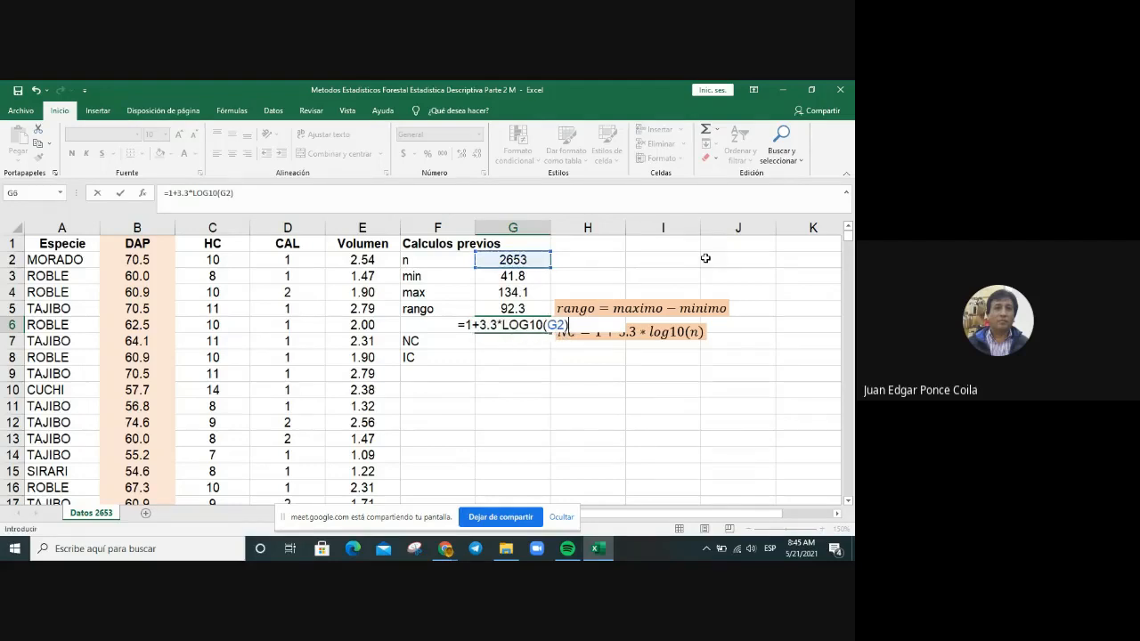
key("Return")
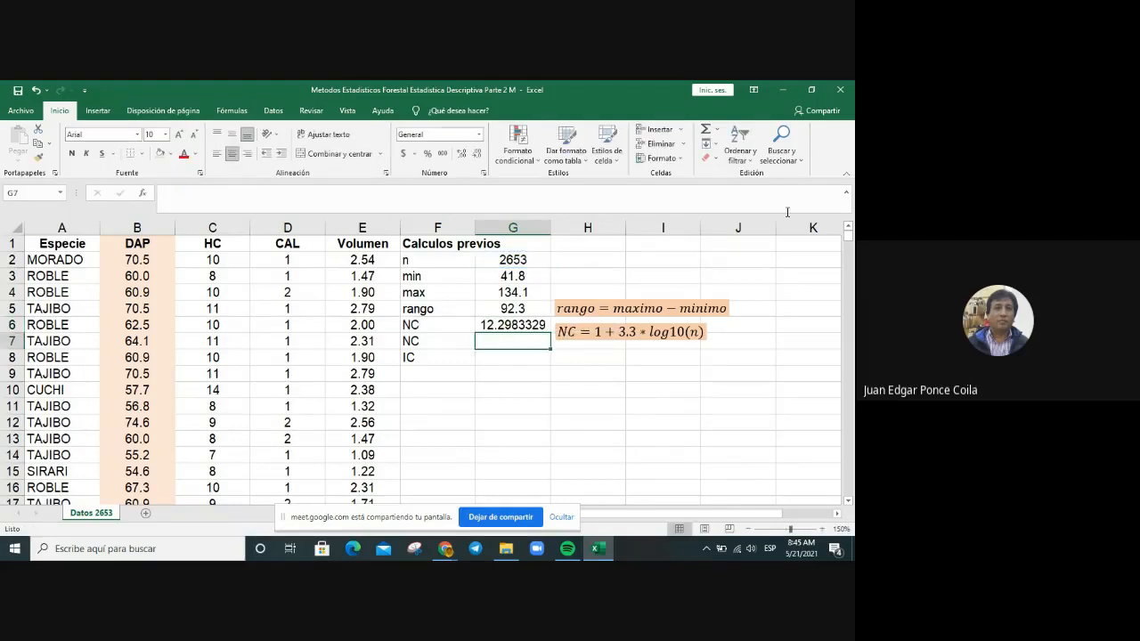
left_click(531, 327)
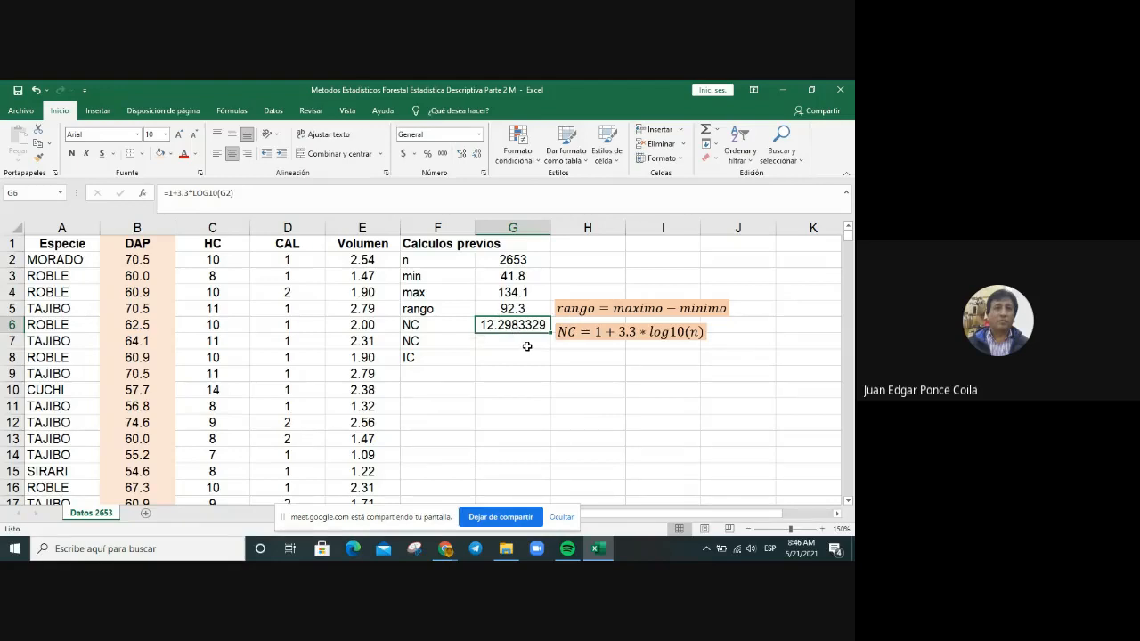
Round the number of classes to zero decimals in G7 with the formula =REDONDEAR(G6,0).
left_click(527, 347)
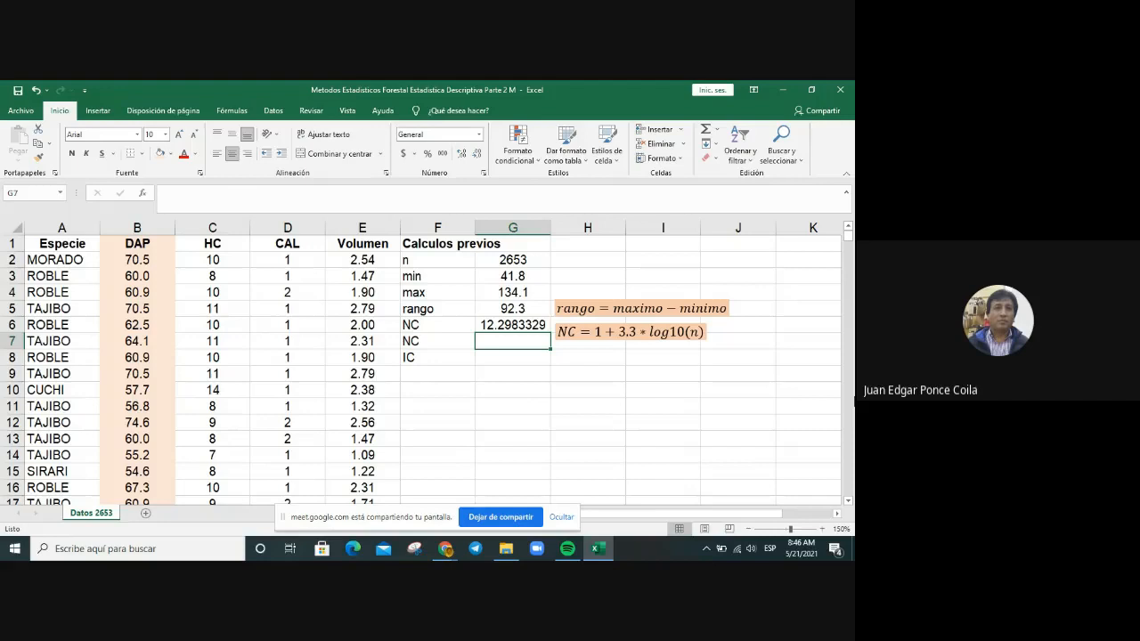
type("=redondeear")
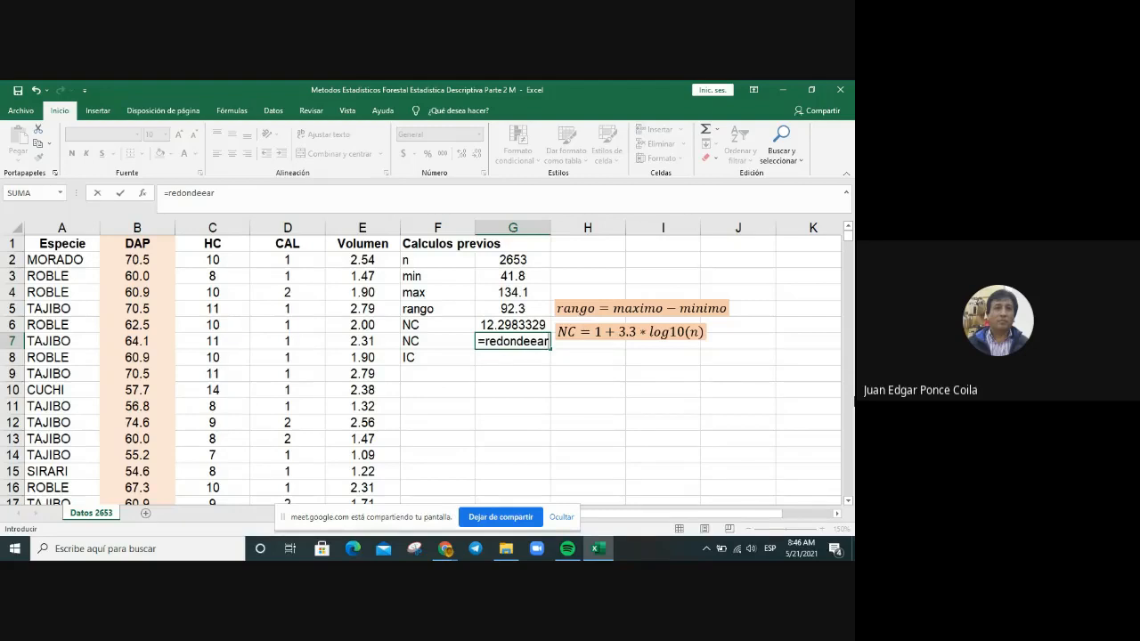
key("BackSpace")
key("BackSpace")
key("BackSpace")
type("ar")
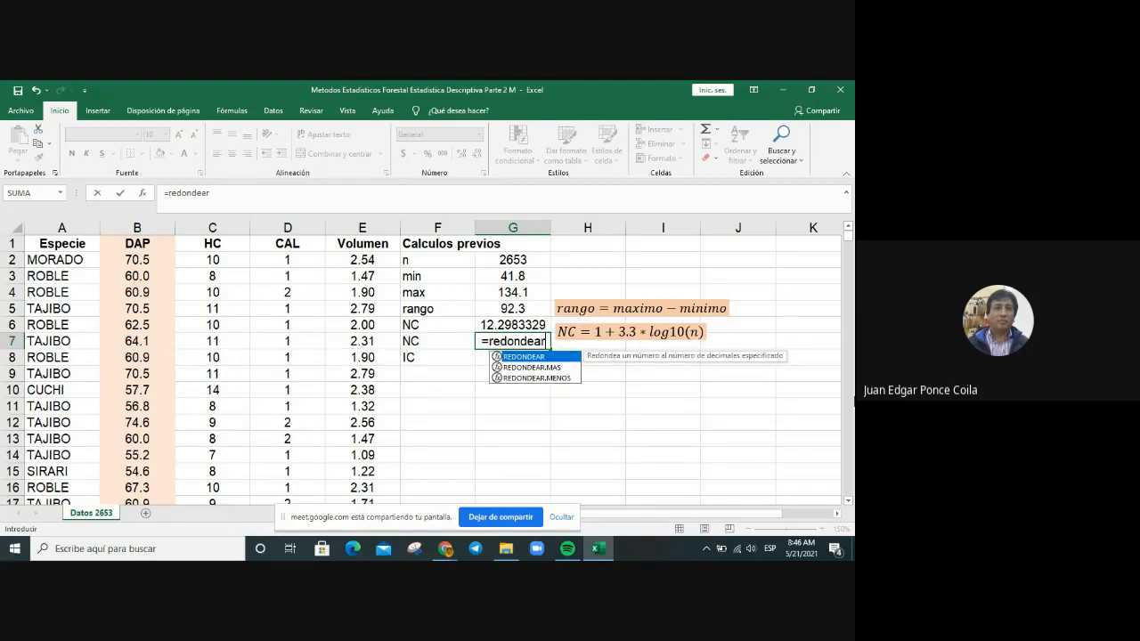
type("(")
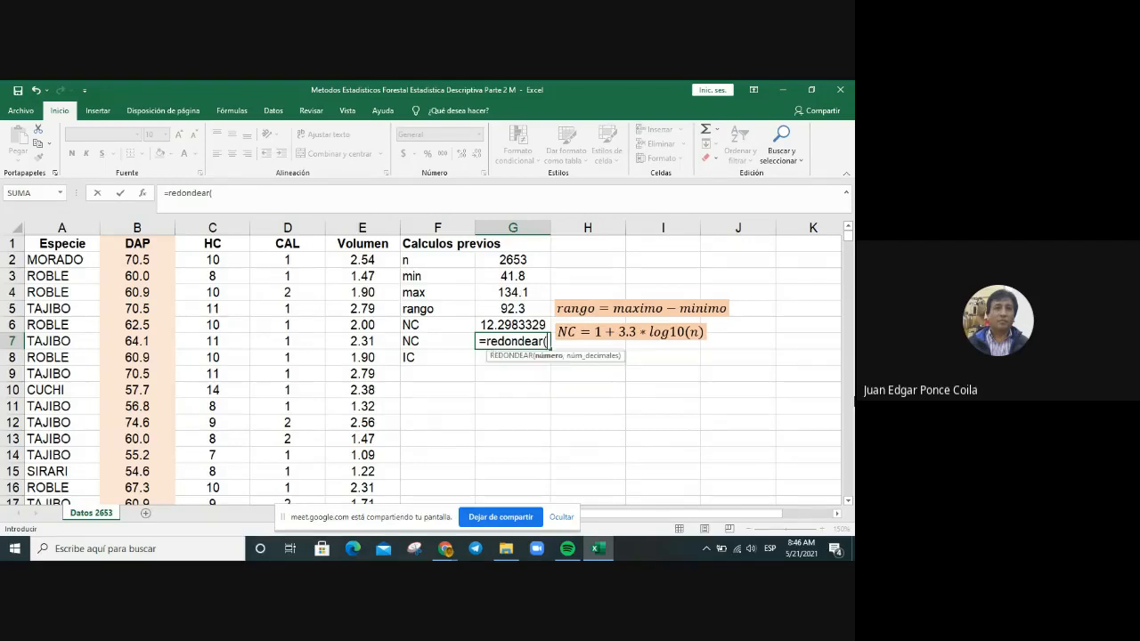
key("Up")
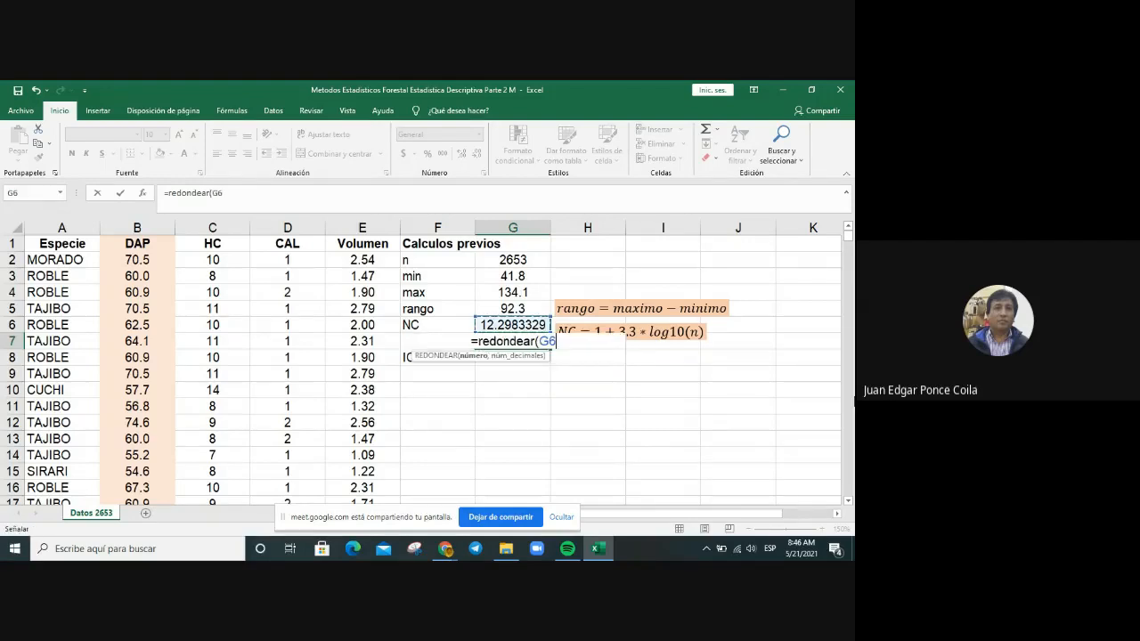
type(",0)")
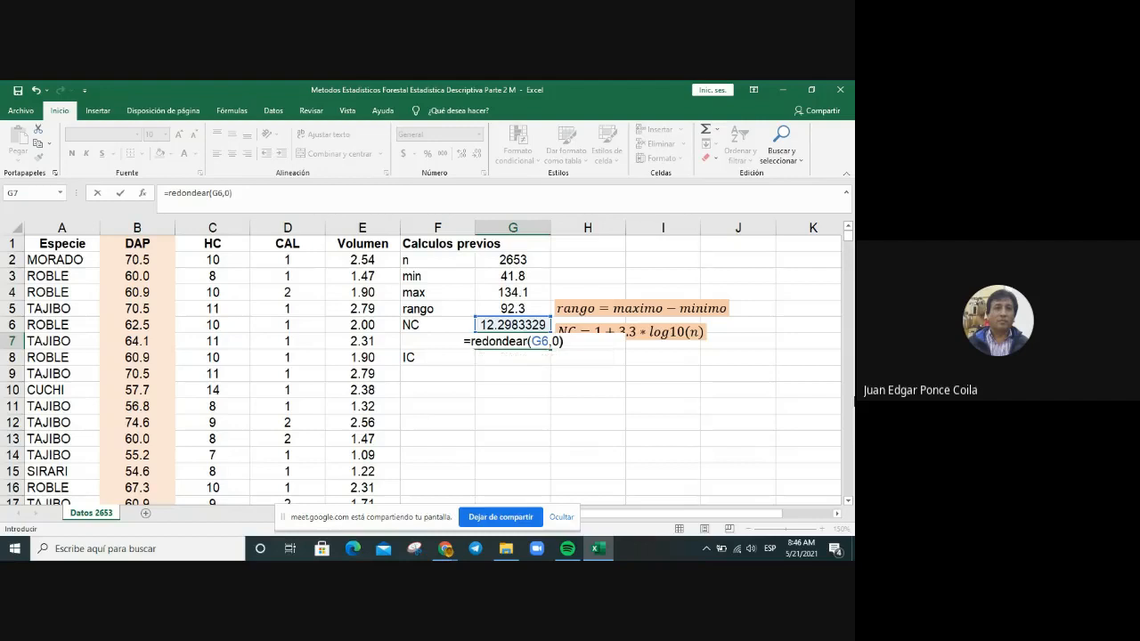
key("Return")
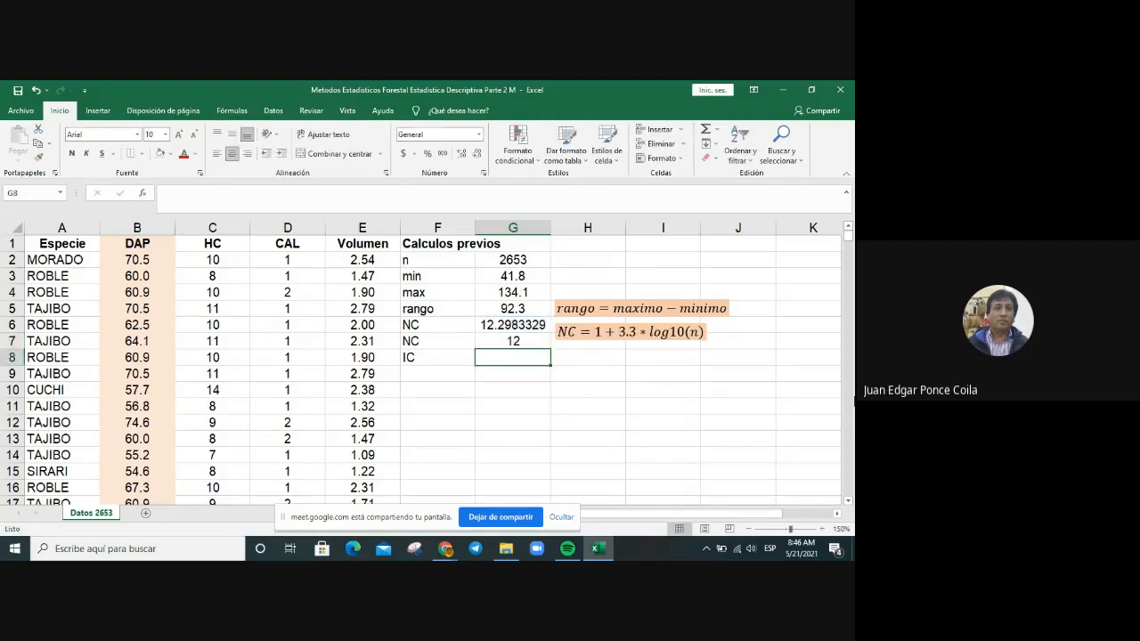
Format the rounded number of classes in G7 as a Number with zero decimal places.
left_click(537, 342)
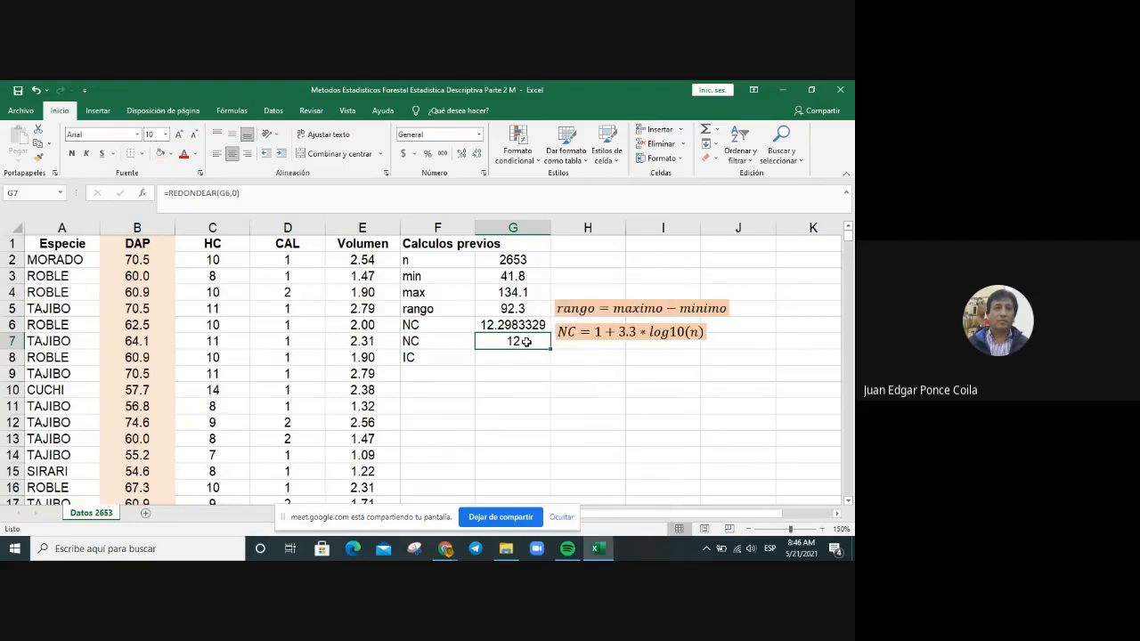
right_click(527, 342)
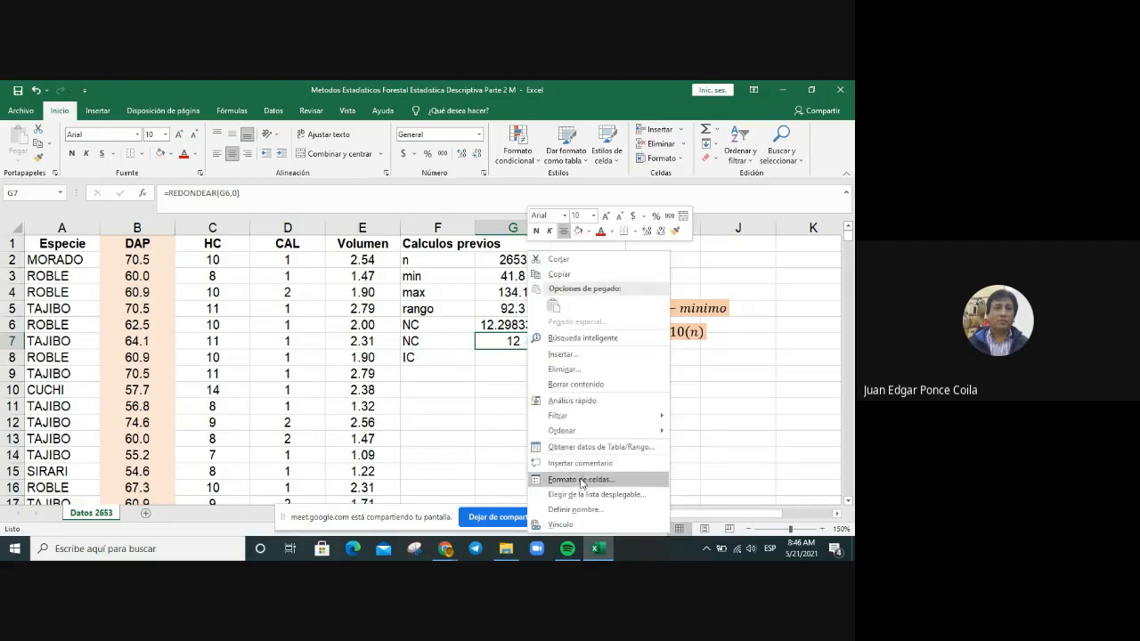
left_click(582, 481)
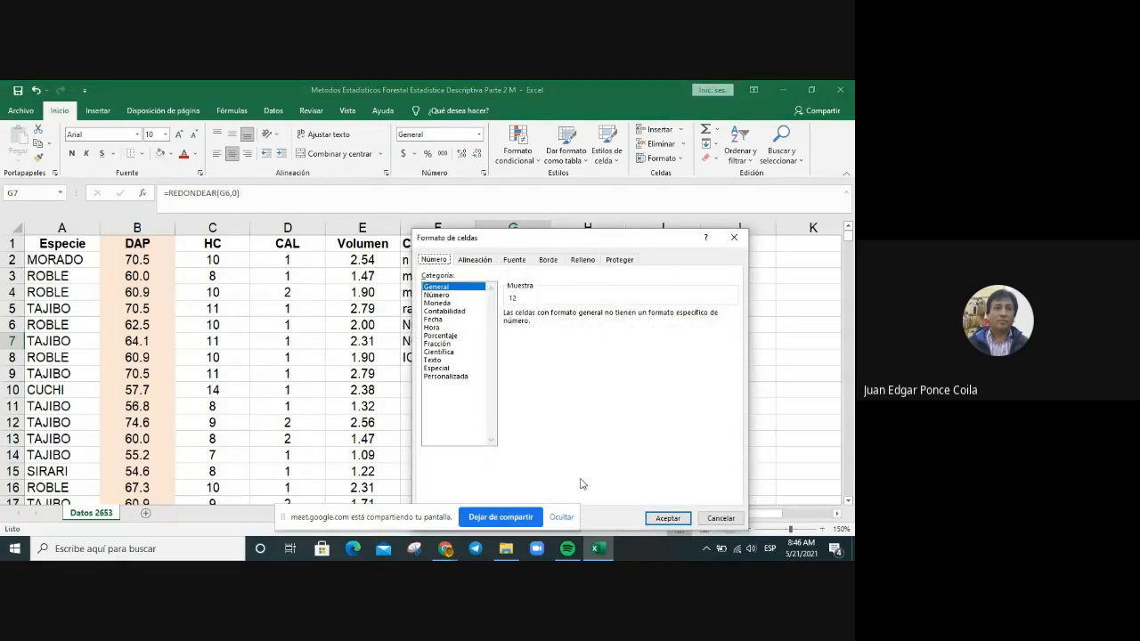
left_click(430, 294)
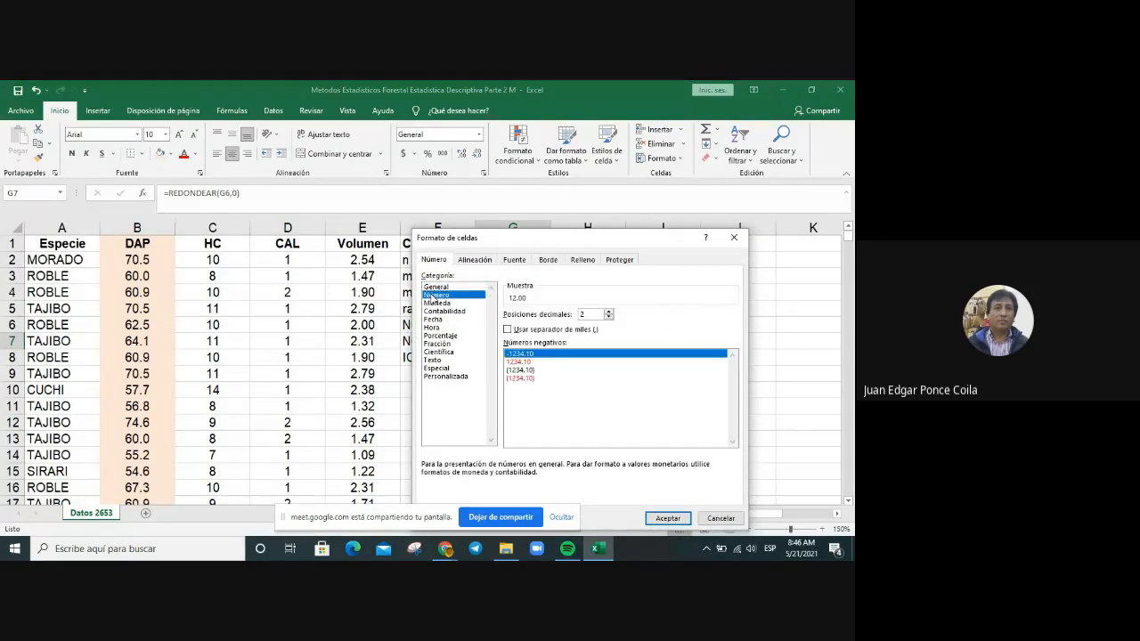
left_click(611, 317)
left_click(610, 317)
left_click(670, 519)
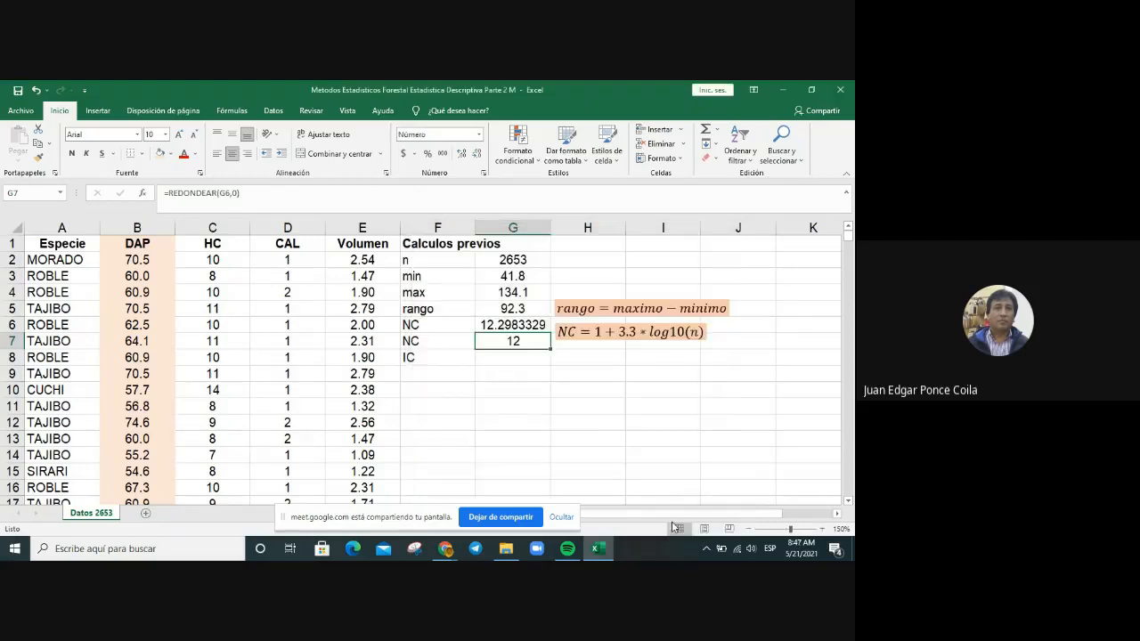
Insert a blank equation box and place it in the empty area below the NC equation, around G10:H11.
left_click(499, 359)
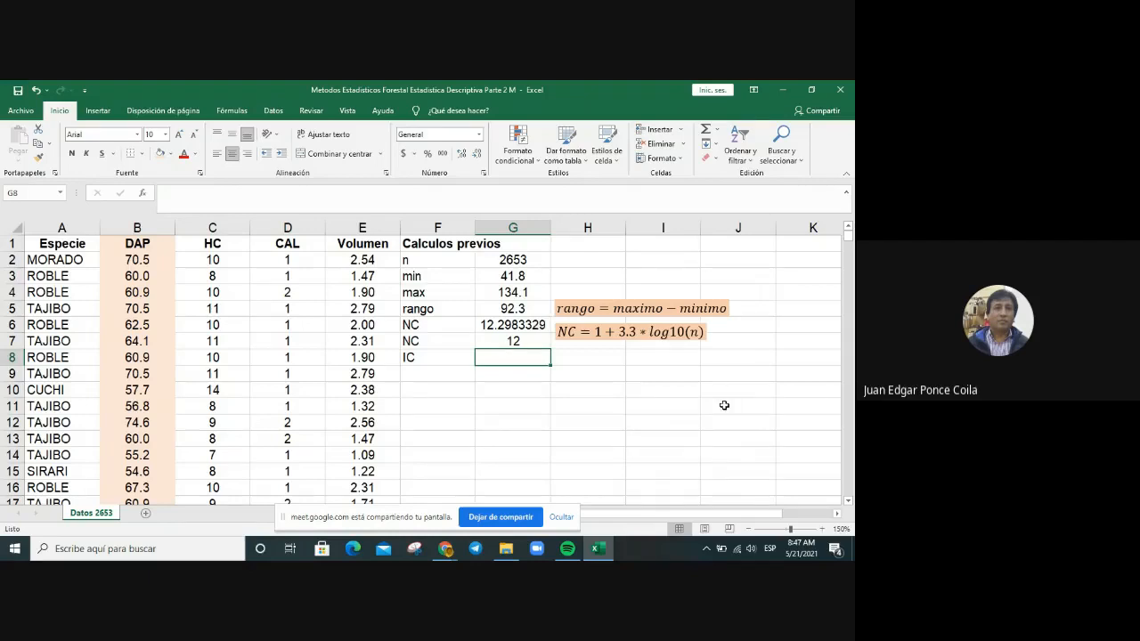
left_click(616, 365)
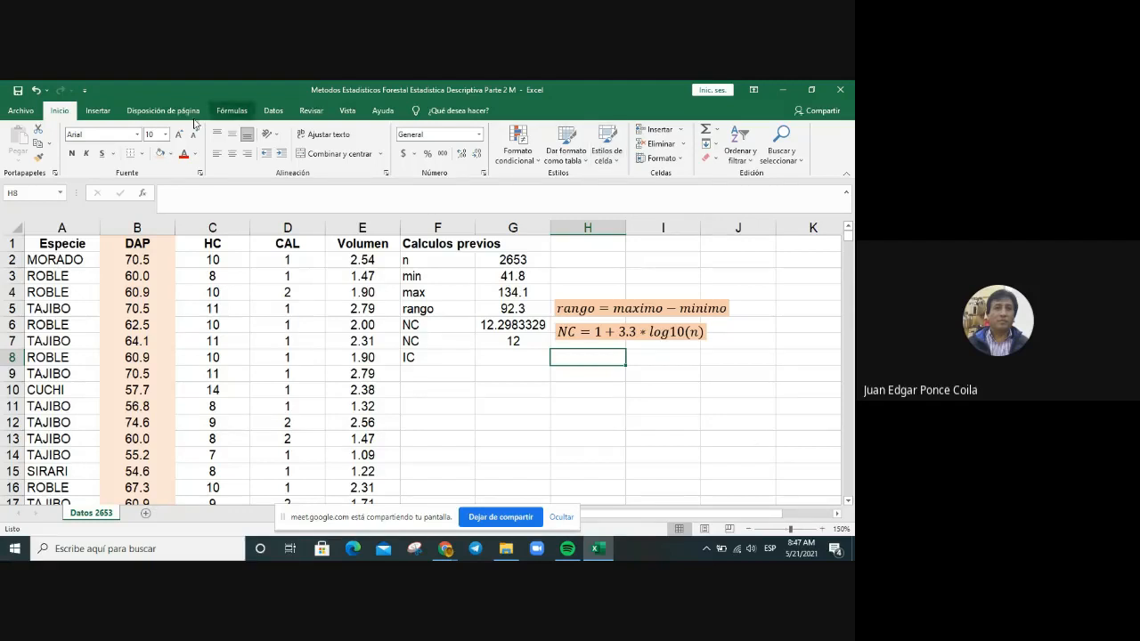
left_click(100, 112)
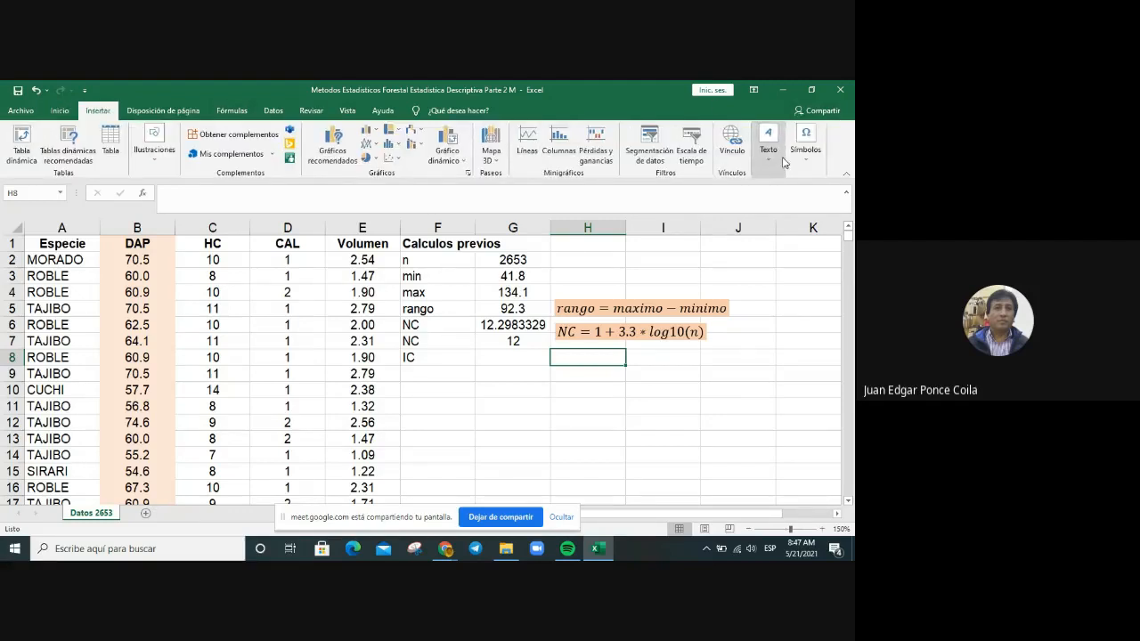
left_click(819, 166)
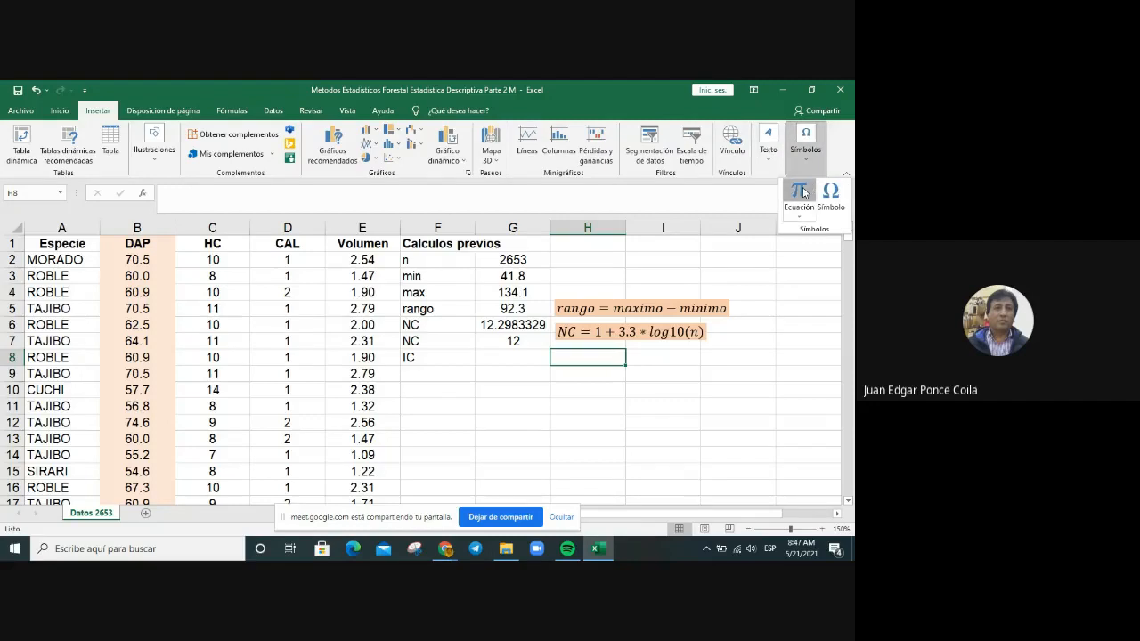
left_click(798, 190)
left_click(444, 326)
left_click_drag(442, 326, 572, 397)
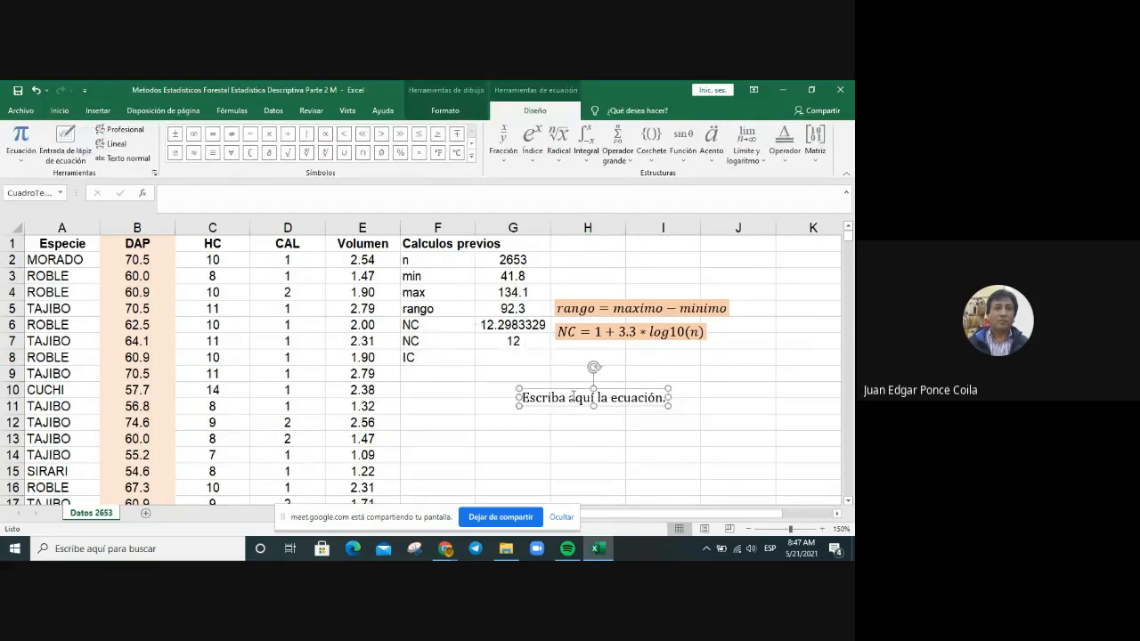
Write the equation IC = rango/NC in the new box, using a stacked fraction with rango over NC.
left_click(635, 405)
type("IC ")
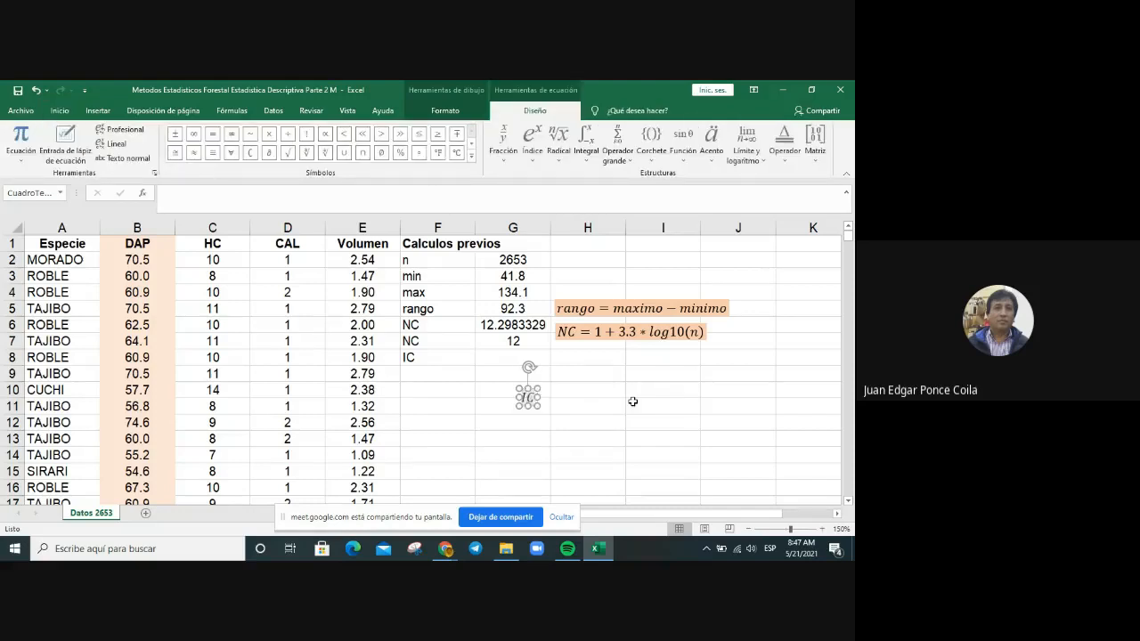
type("=")
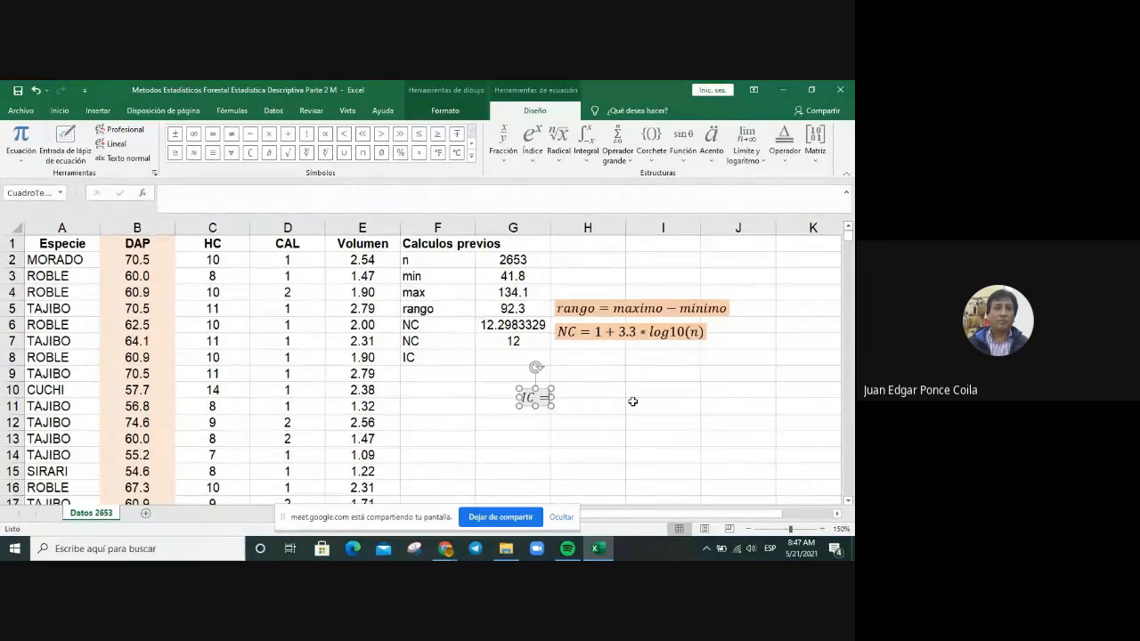
type("r")
key("BackSpace")
left_click(503, 142)
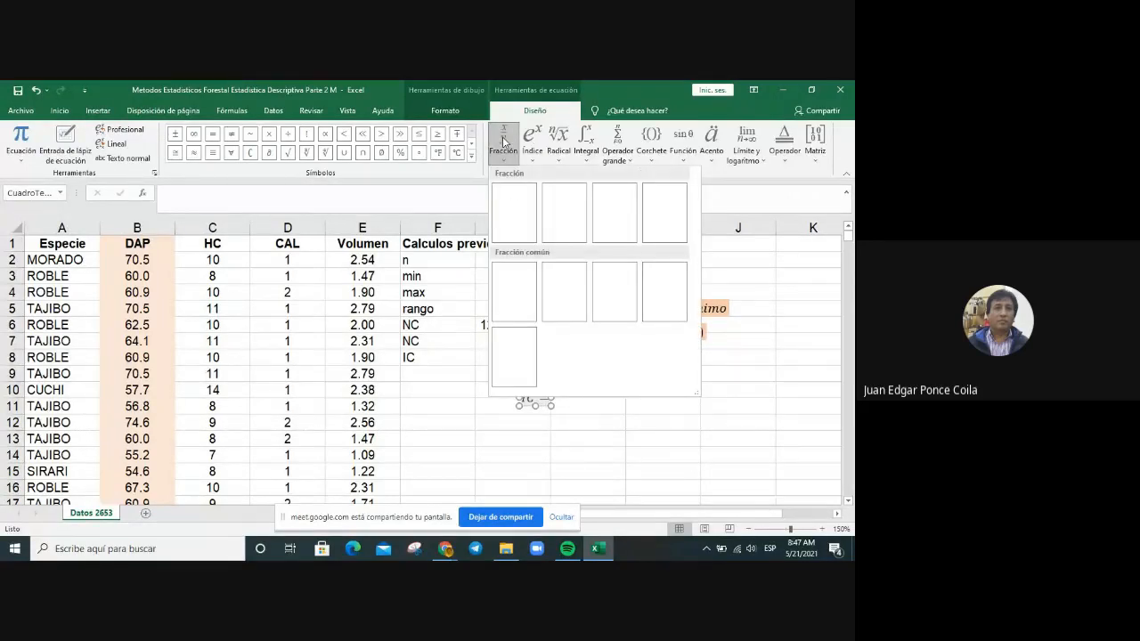
left_click(515, 217)
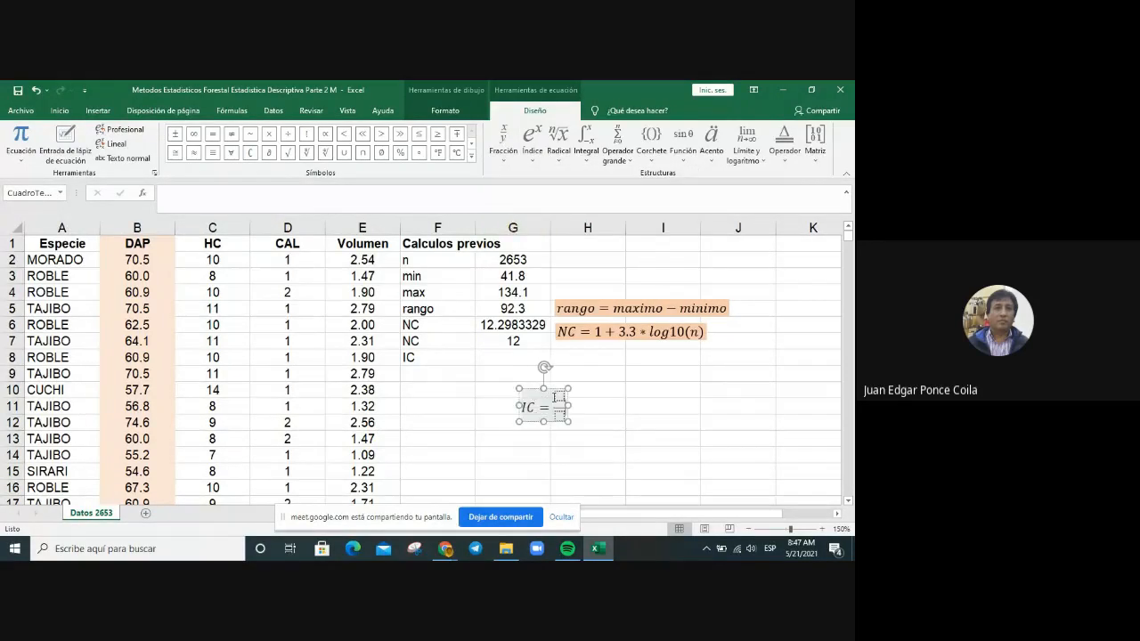
left_click(559, 395)
type("rango")
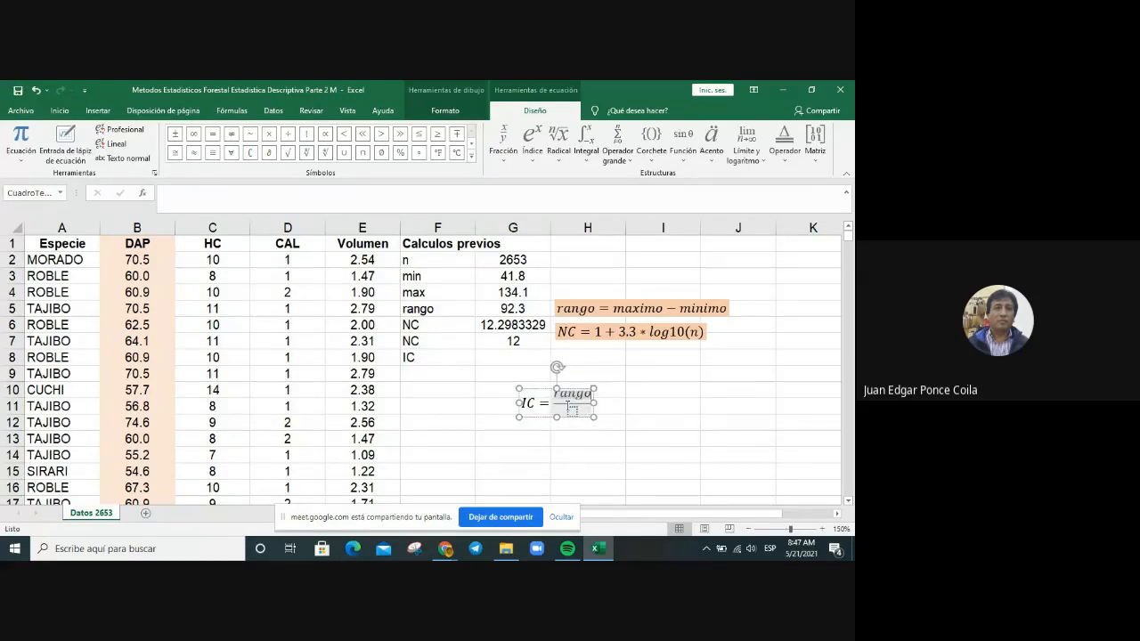
key("Down")
type("NC")
Fill the IC equation box with the same light orange as the other two equation boxes.
right_click(534, 393)
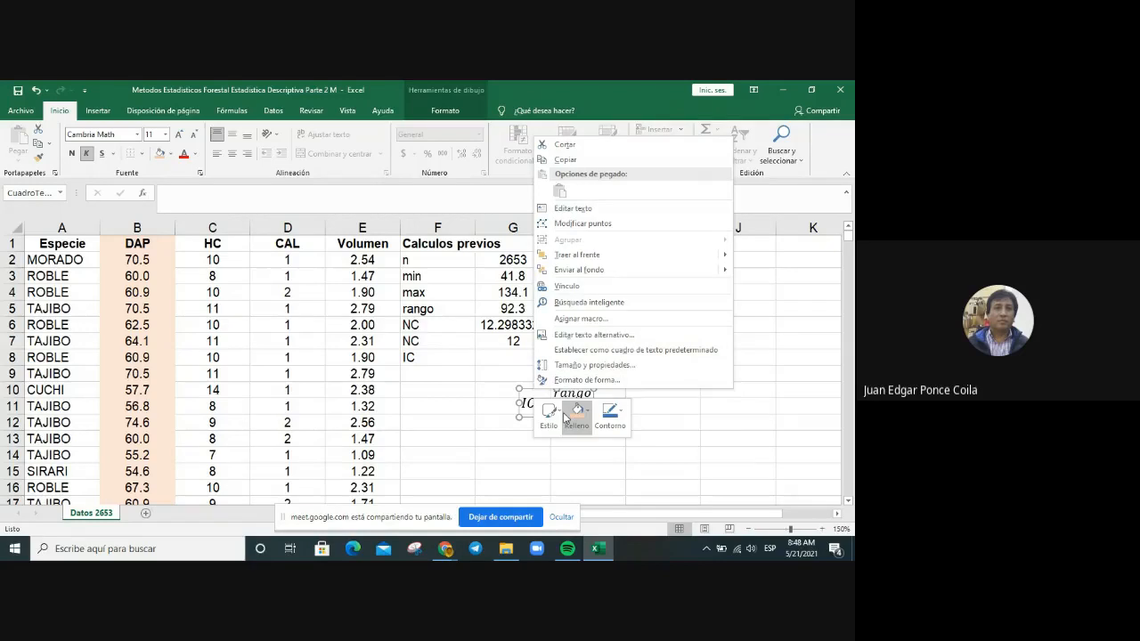
left_click(565, 417)
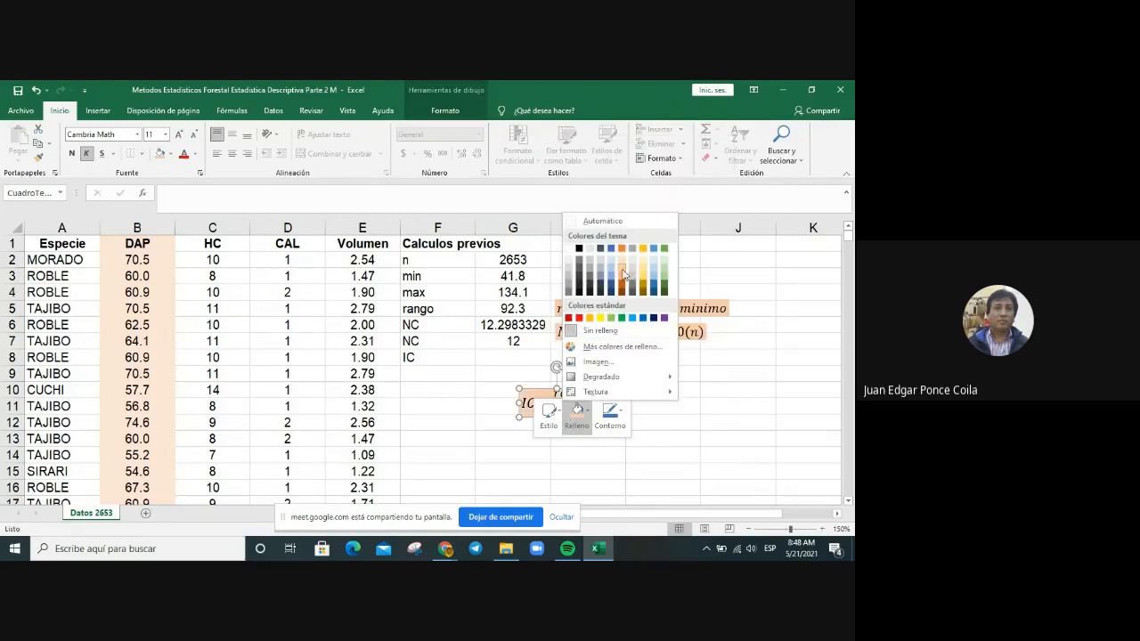
left_click(633, 267)
left_click(730, 435)
Place the IC equation box directly beneath the NC equation, beside G8, with their left edges aligned.
left_click(547, 390)
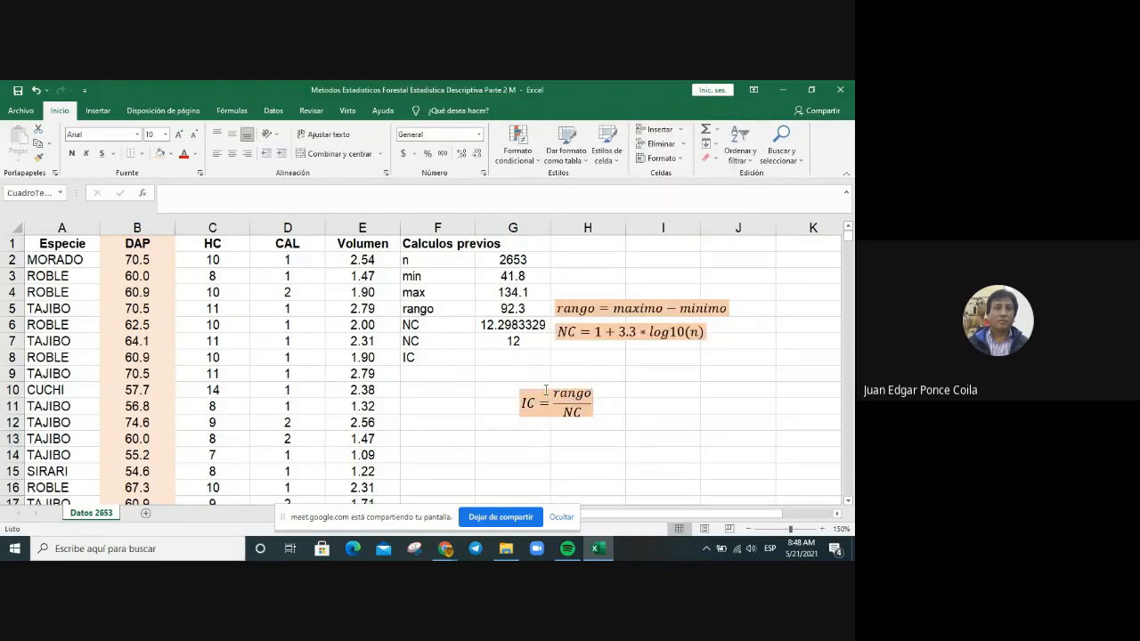
left_click_drag(547, 390, 576, 349)
left_click(790, 406)
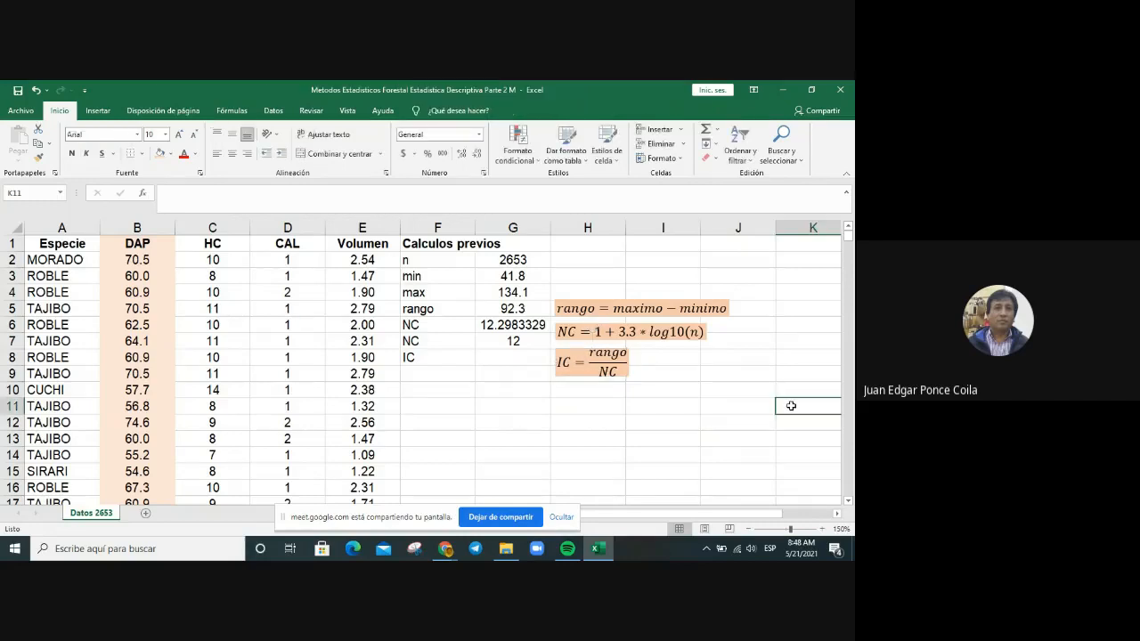
Calculate the class interval in G8, beside the IC label, with the formula =G5/G7.
left_click(512, 355)
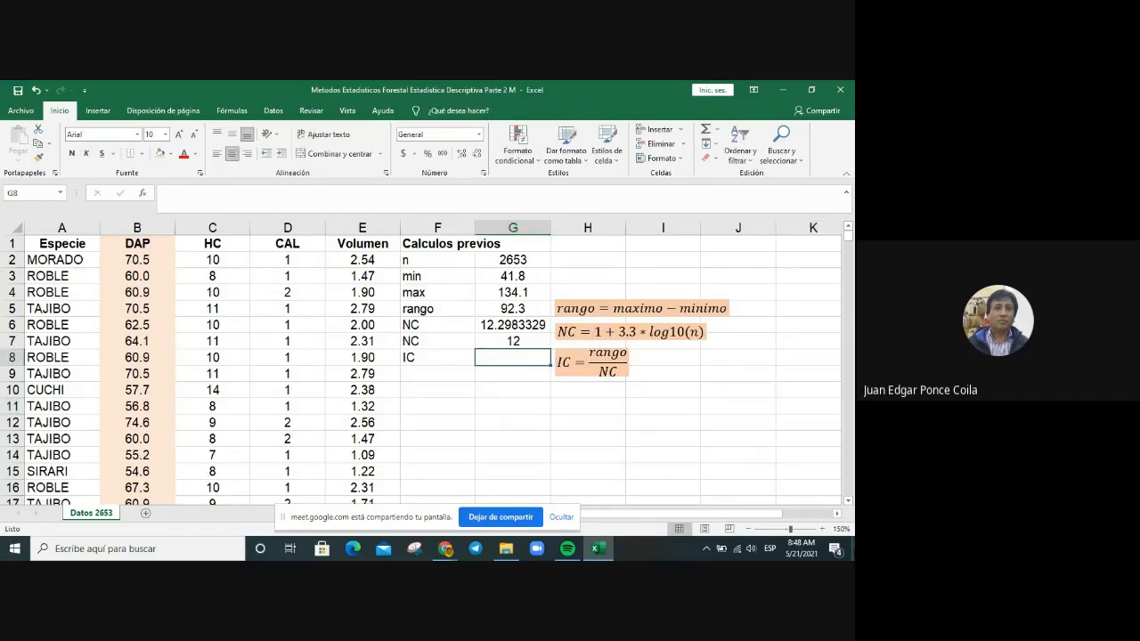
type("=")
key("Up")
key("Up")
key("Up")
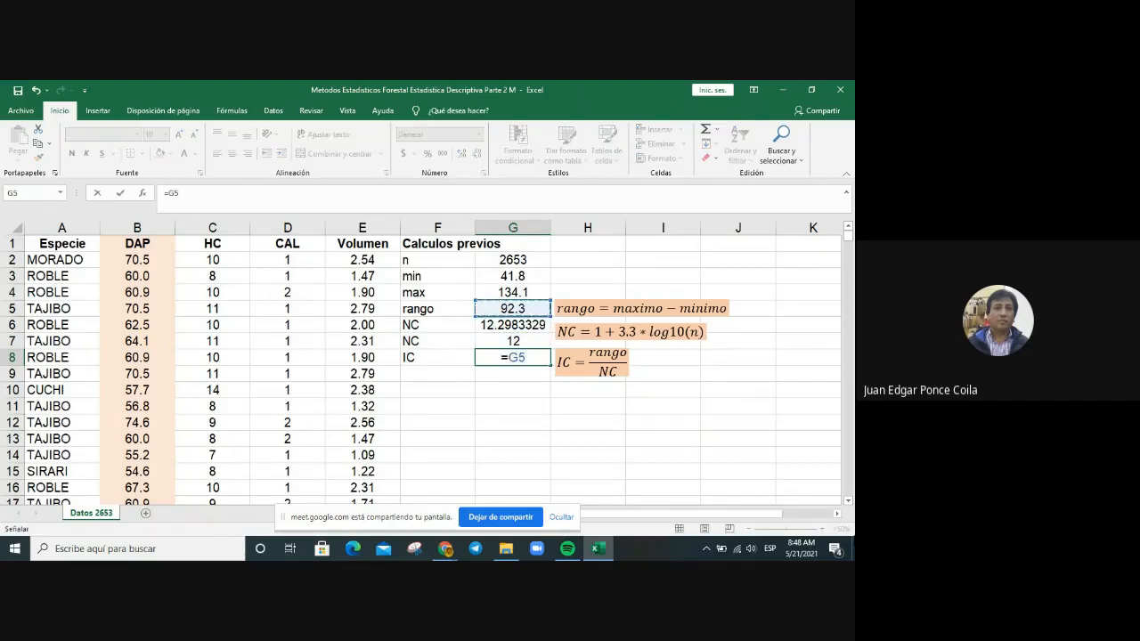
type("/")
key("Up")
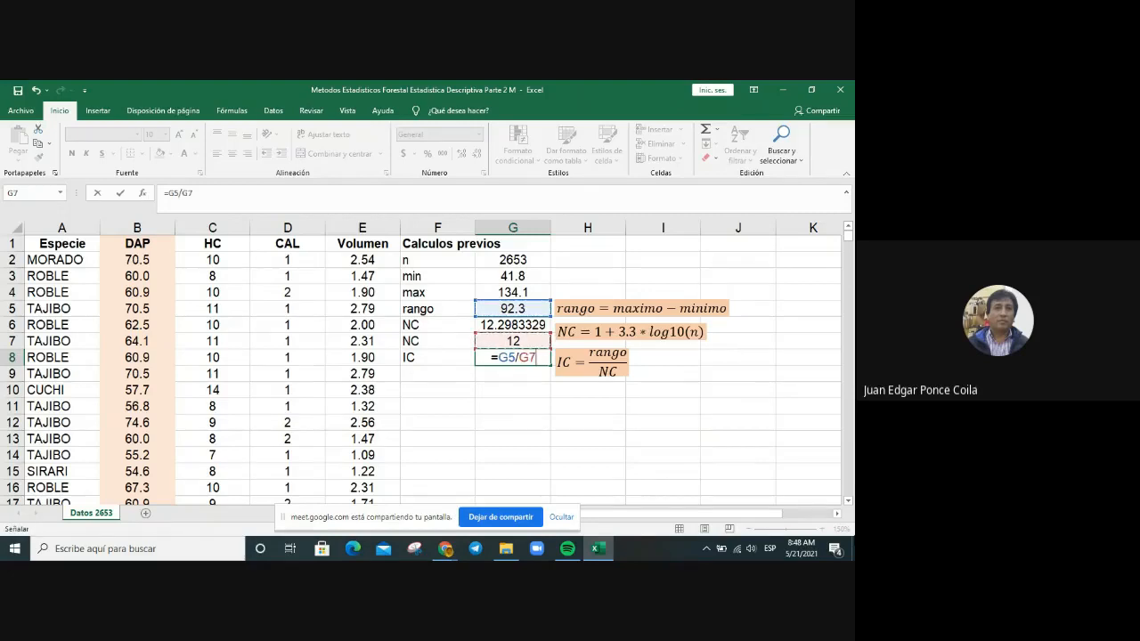
key("Return")
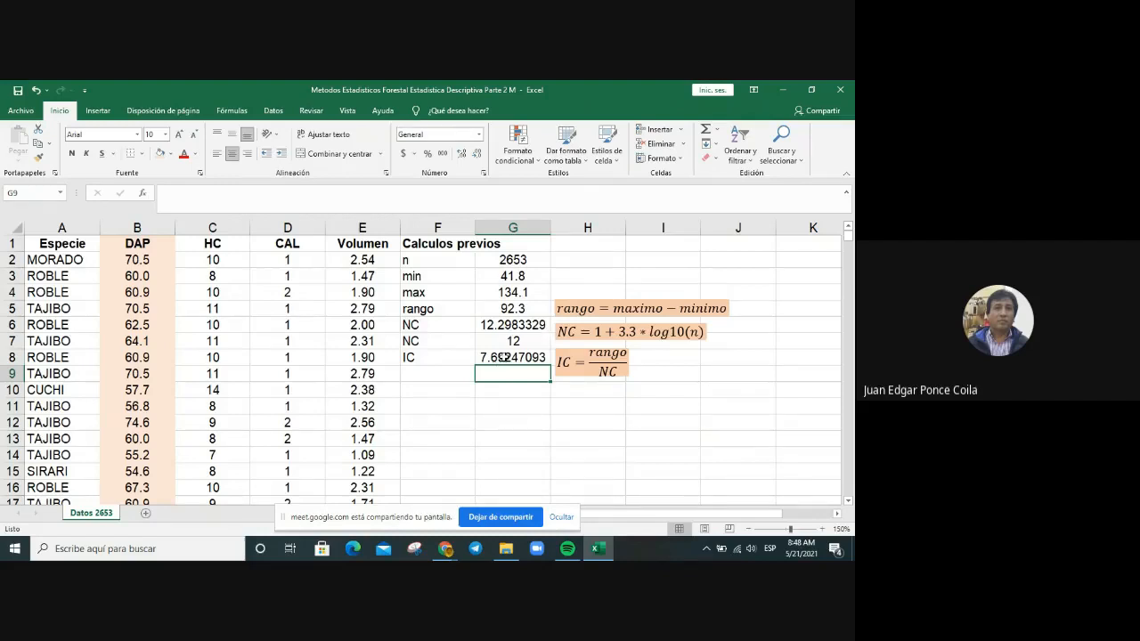
Format the class interval in G8 as a Number with one decimal place.
left_click(504, 357)
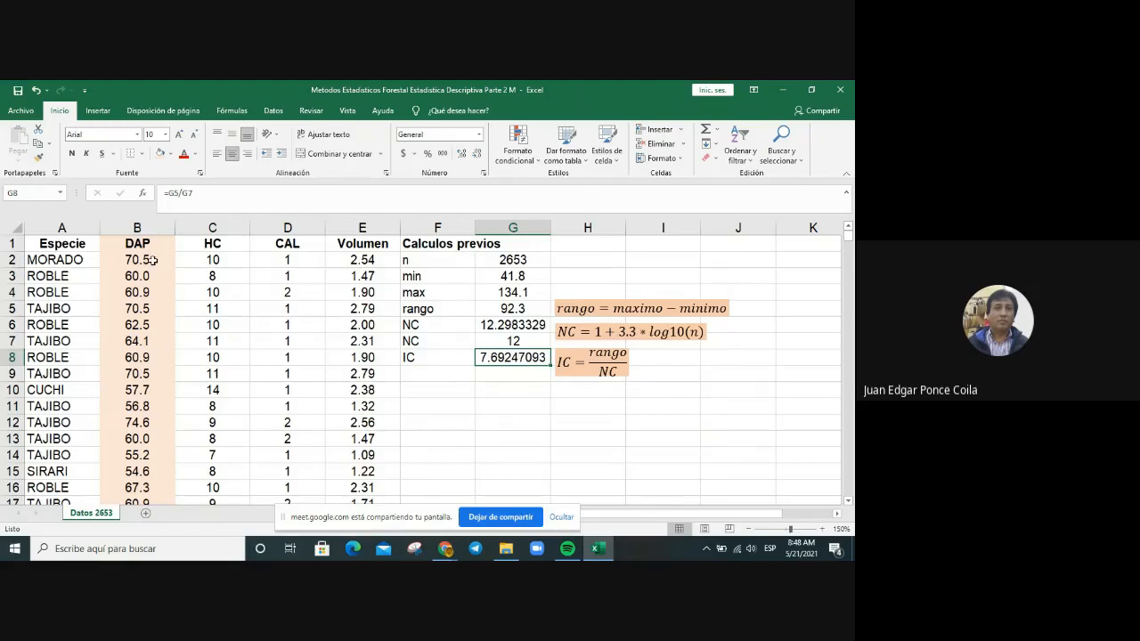
right_click(521, 357)
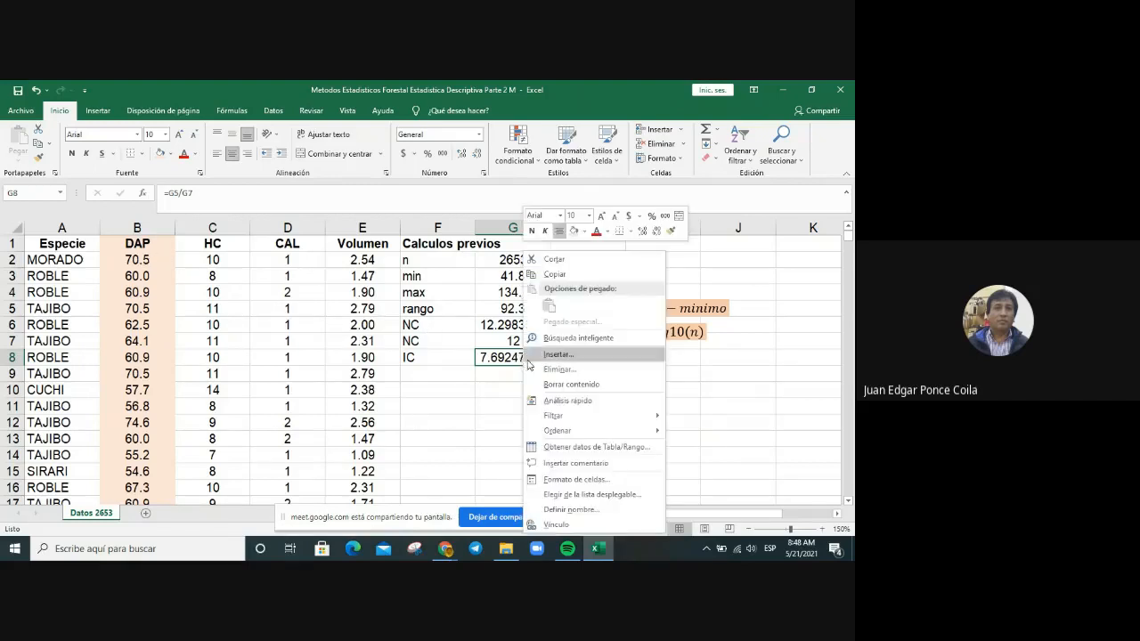
left_click(586, 481)
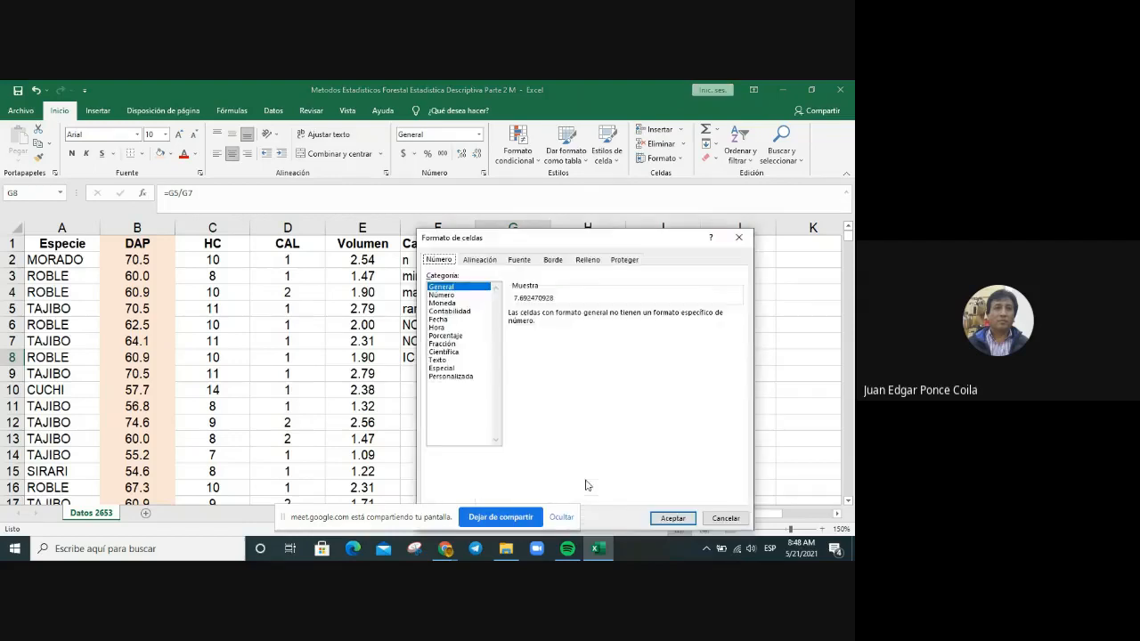
left_click(441, 295)
left_click(614, 317)
left_click(672, 518)
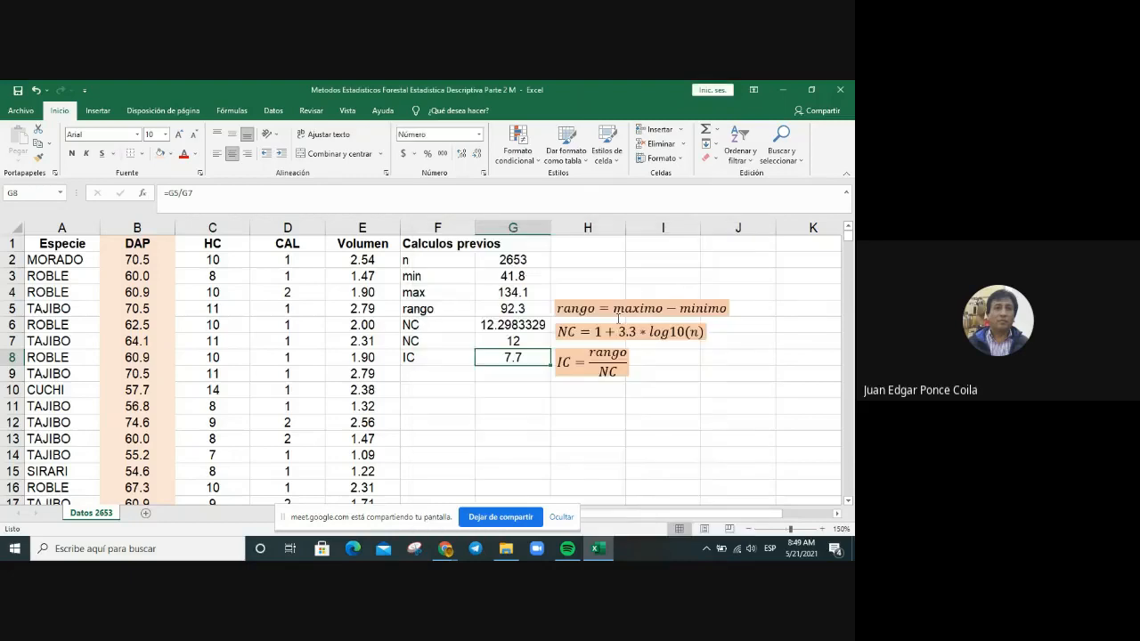
Set the class interval in G8 to show two decimal places.
left_click(495, 376)
left_click(530, 361)
right_click(533, 360)
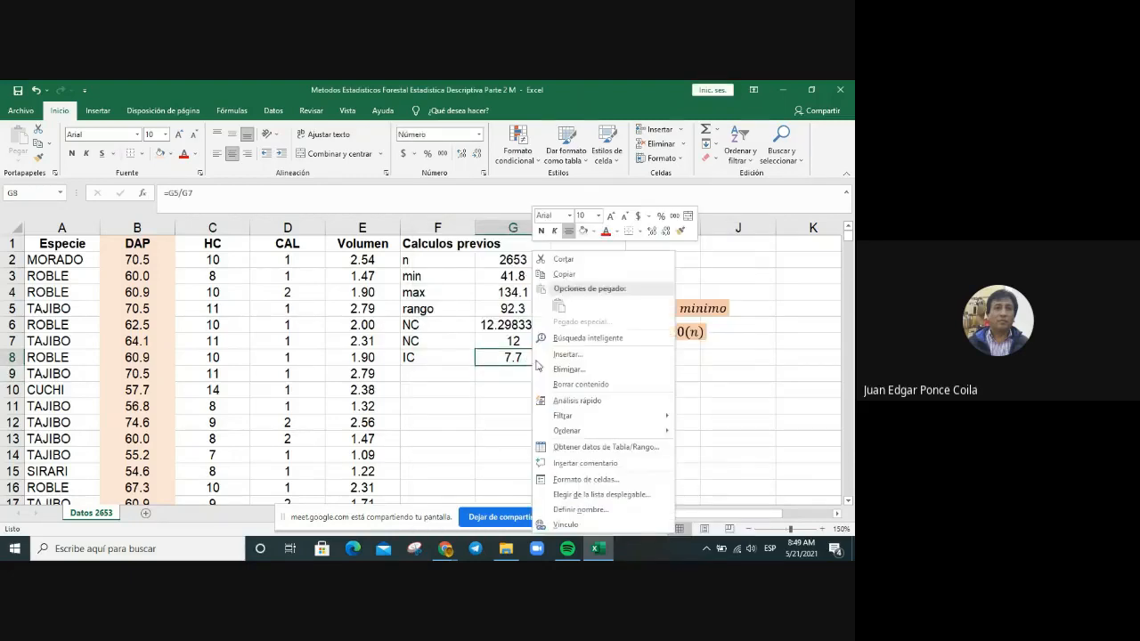
left_click(587, 481)
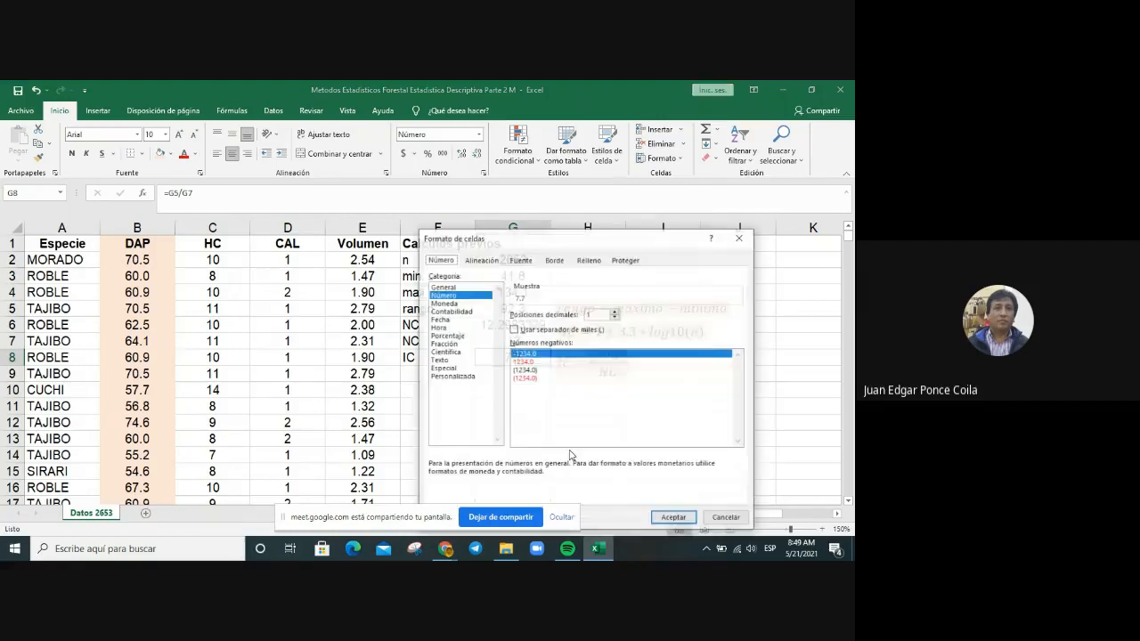
left_click(614, 312)
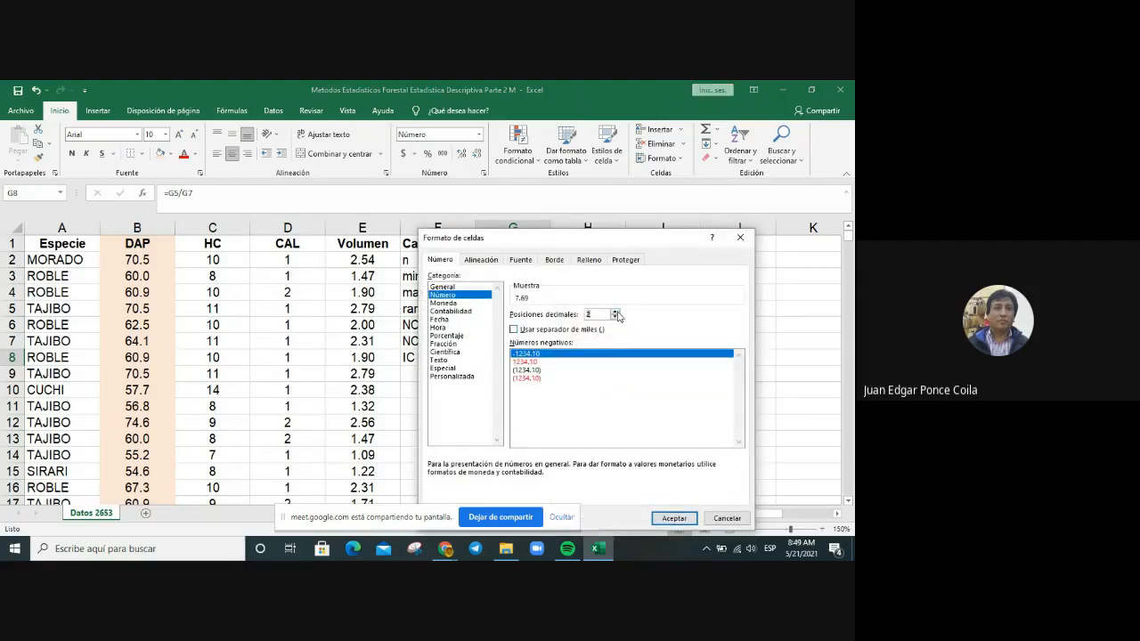
key("Return")
left_click(540, 410)
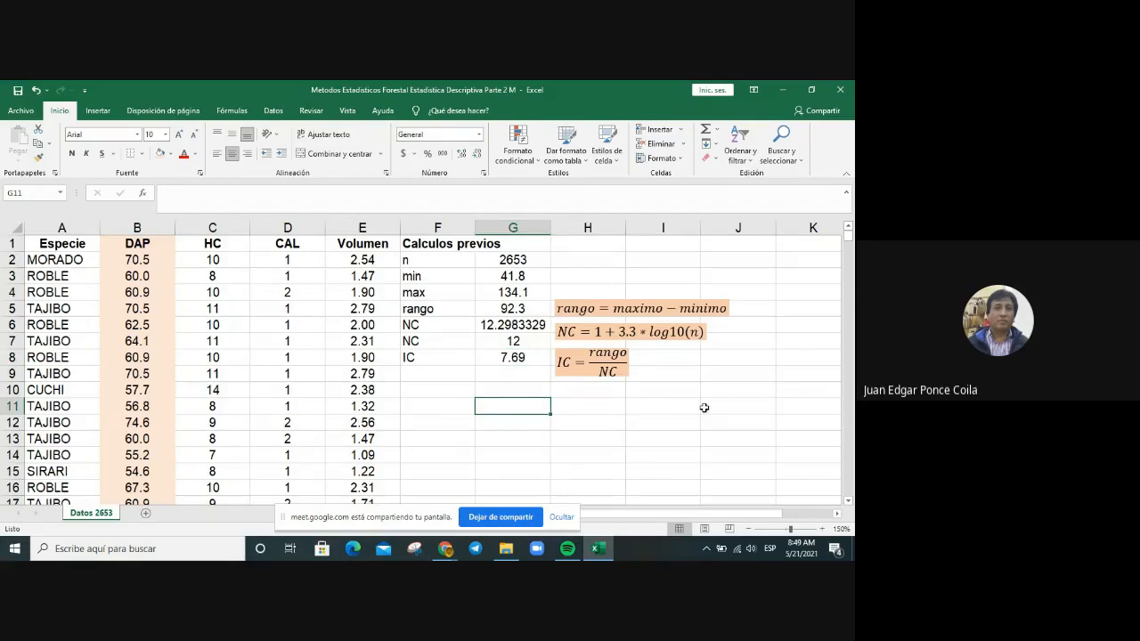
Enter the explanatory note "NC=Numero de clases" in F10, below the preliminary calculations.
left_click(437, 390)
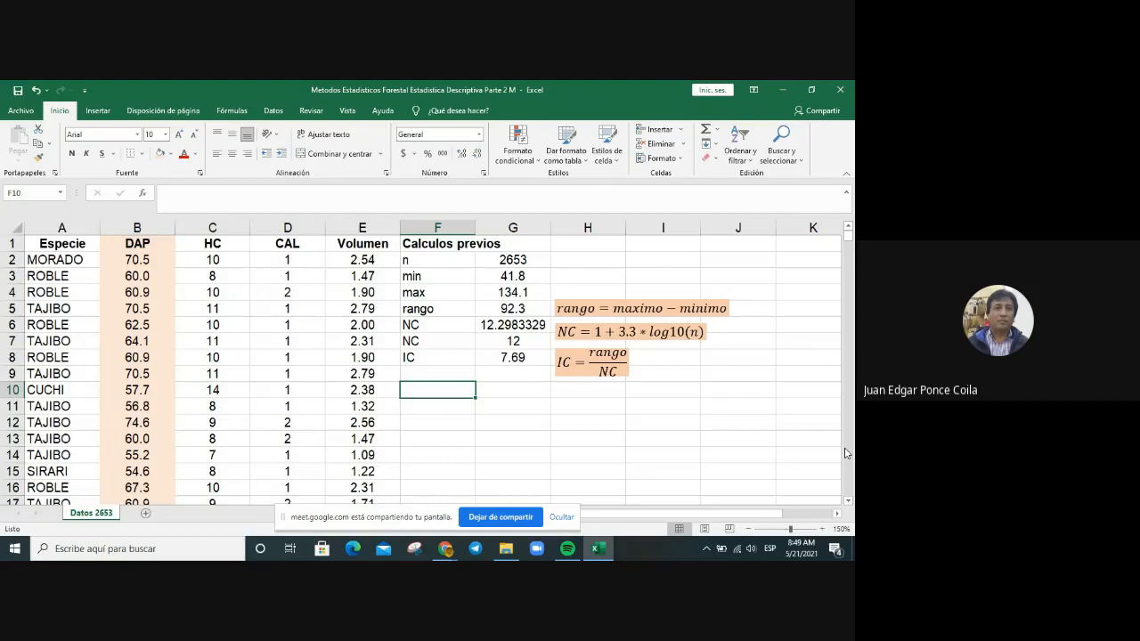
type("N")
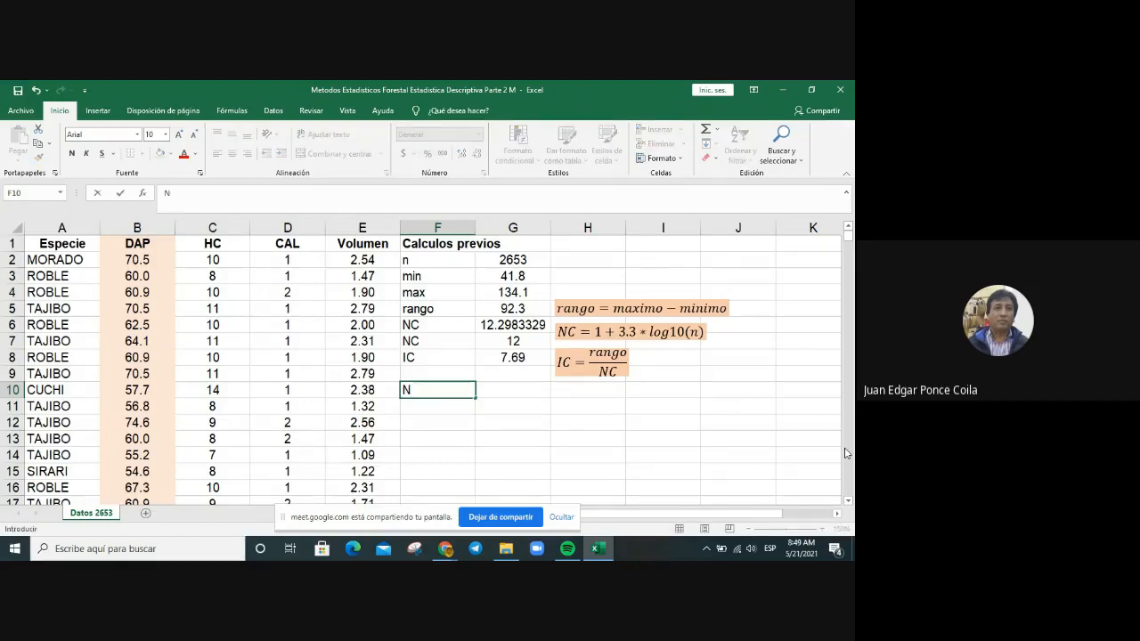
type("C=Numero de")
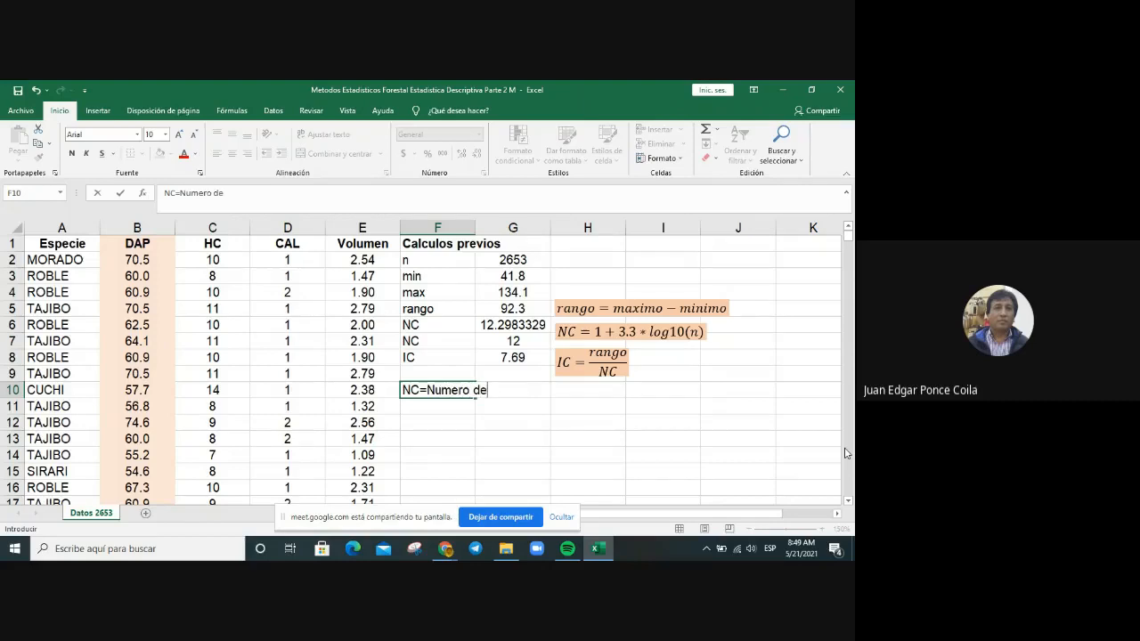
type(" clases")
key("Return")
Enter the explanatory note "IC=Intervalo de clases (ancho de clase)" in F11, below the NC note.
type("IC")
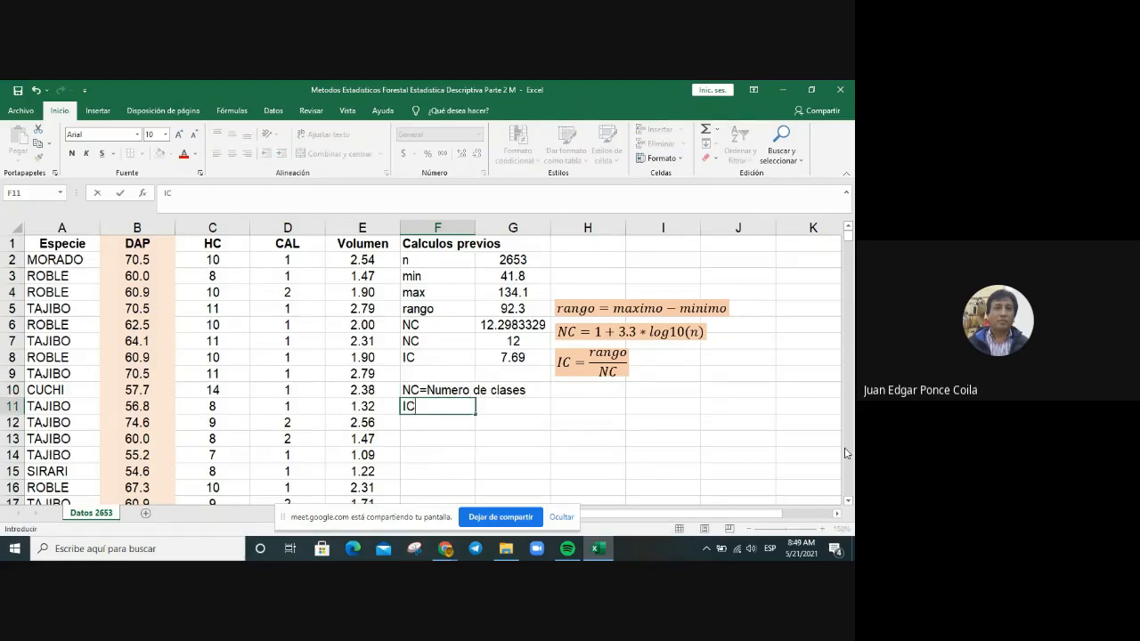
type("=Intervalo de c")
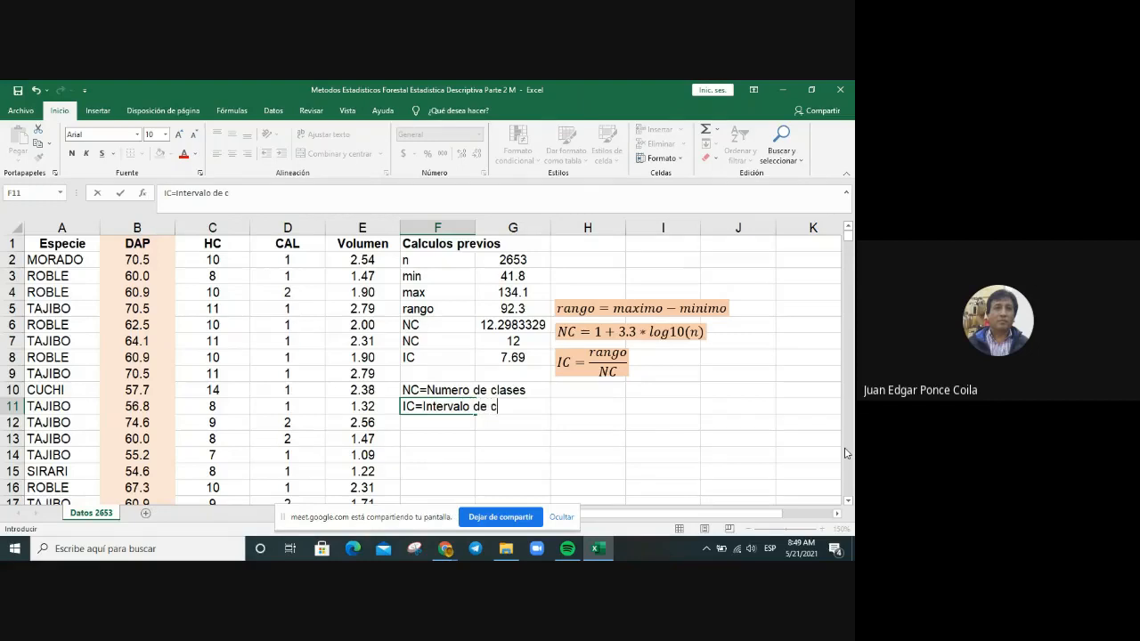
type("lases (ancho de clase")
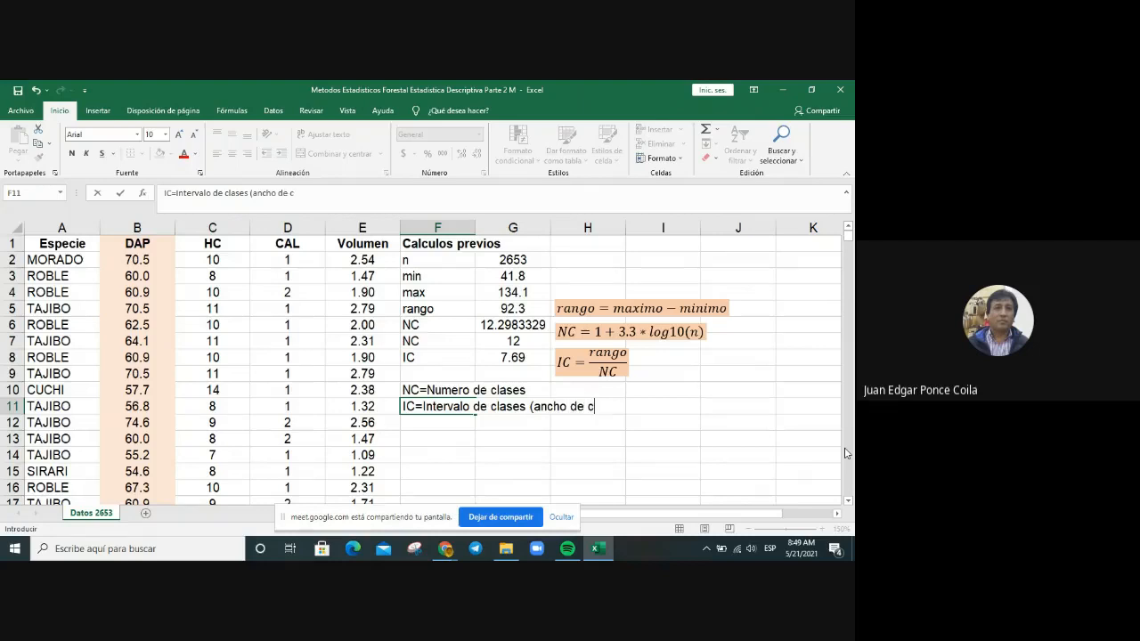
type(")")
left_click(538, 456)
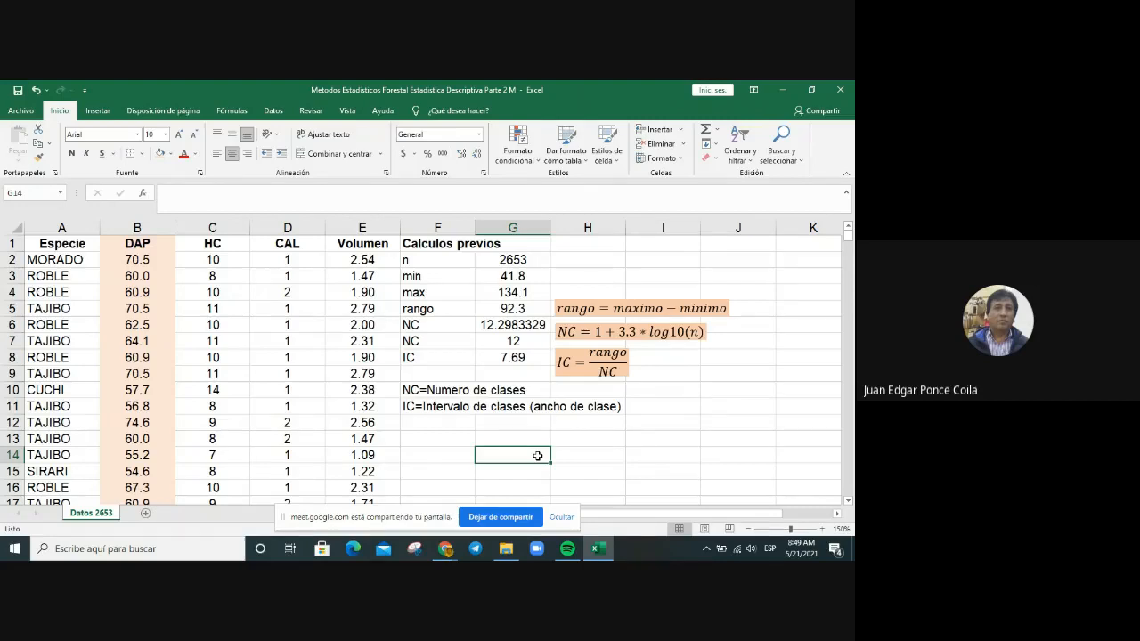
Start the frequency table's header row in F13:I13 with the headings Clase, Linf, Lsup and MC.
left_click(424, 438)
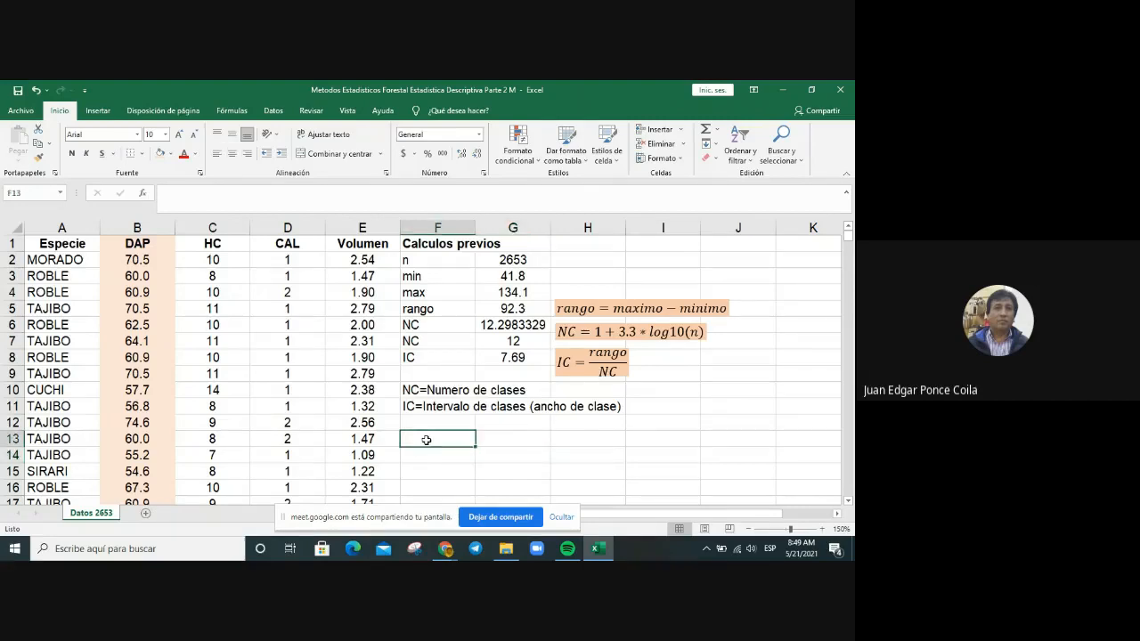
scroll(427, 440, "down", 1)
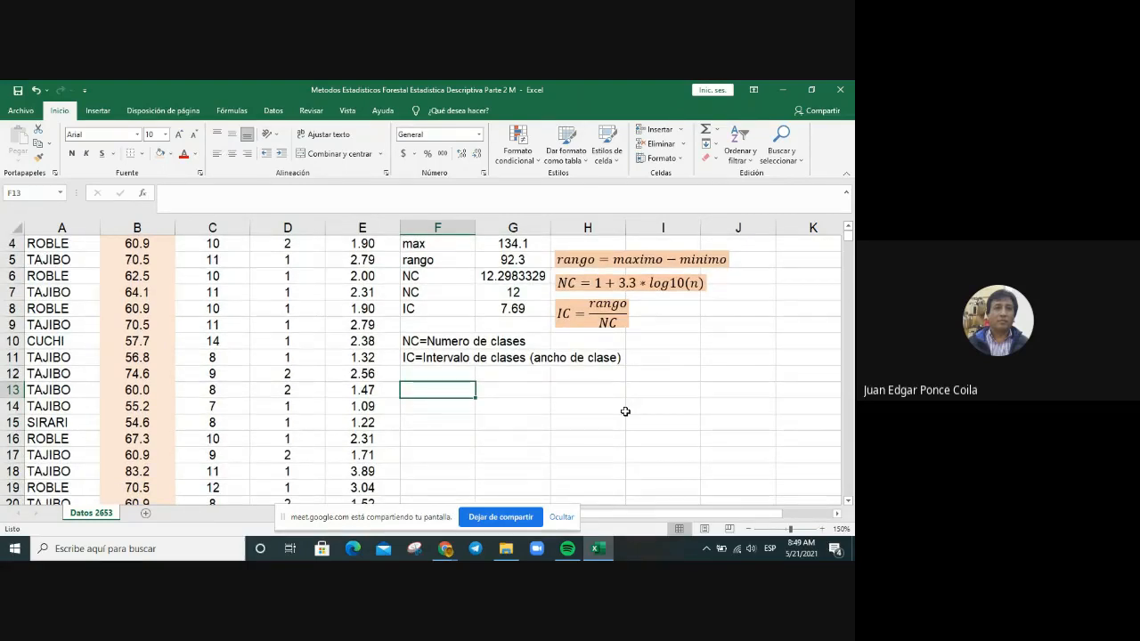
type("Clase")
key("Tab")
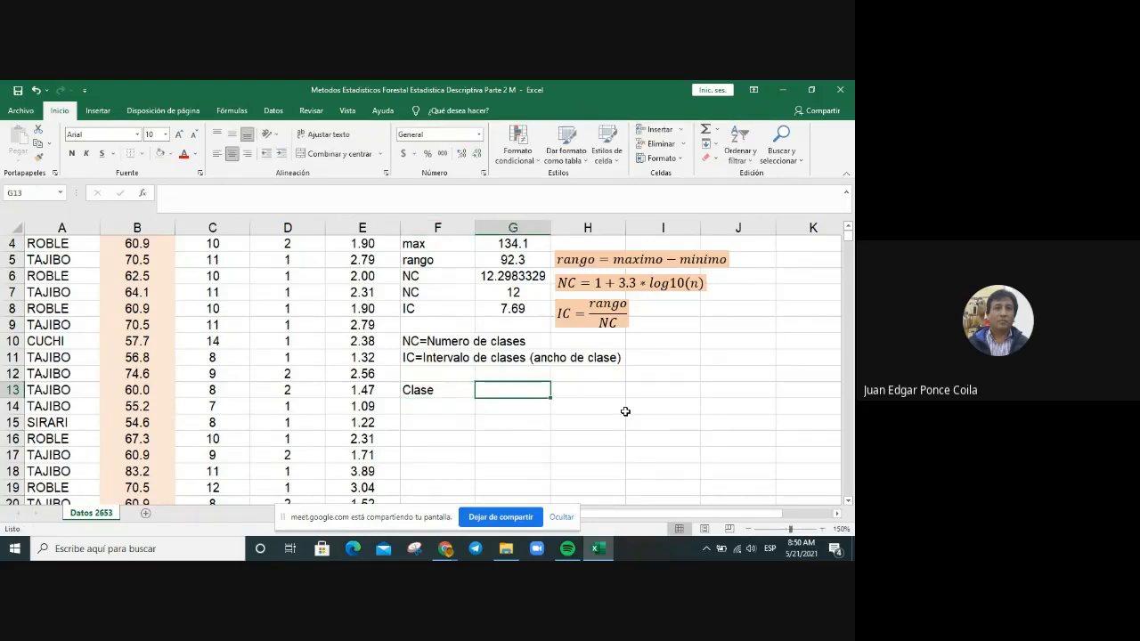
type("Linf")
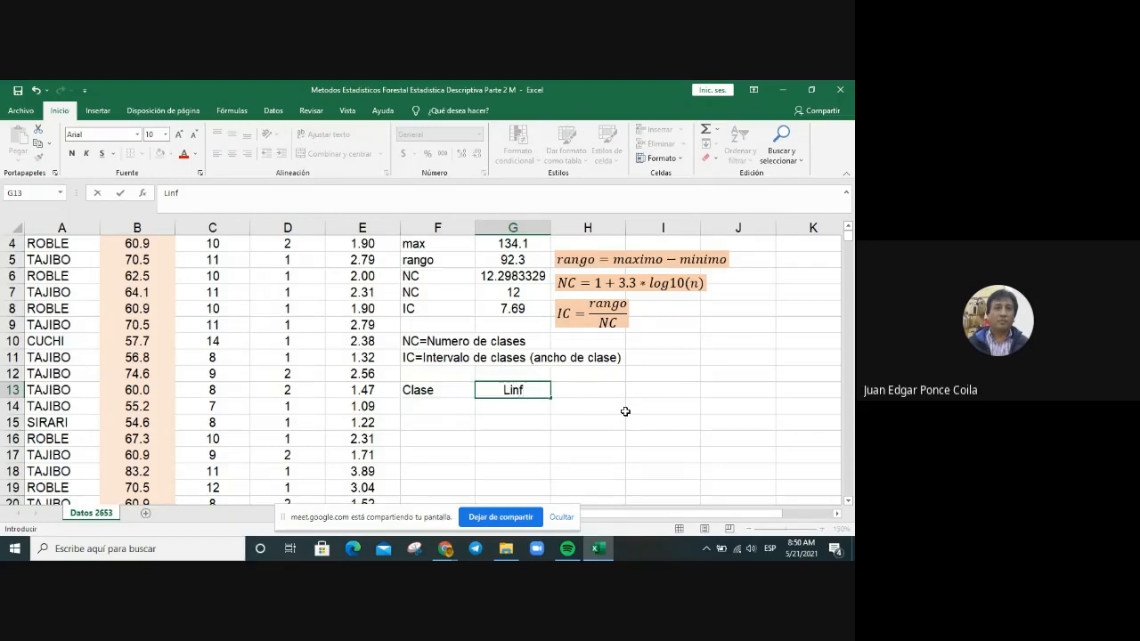
key("Tab")
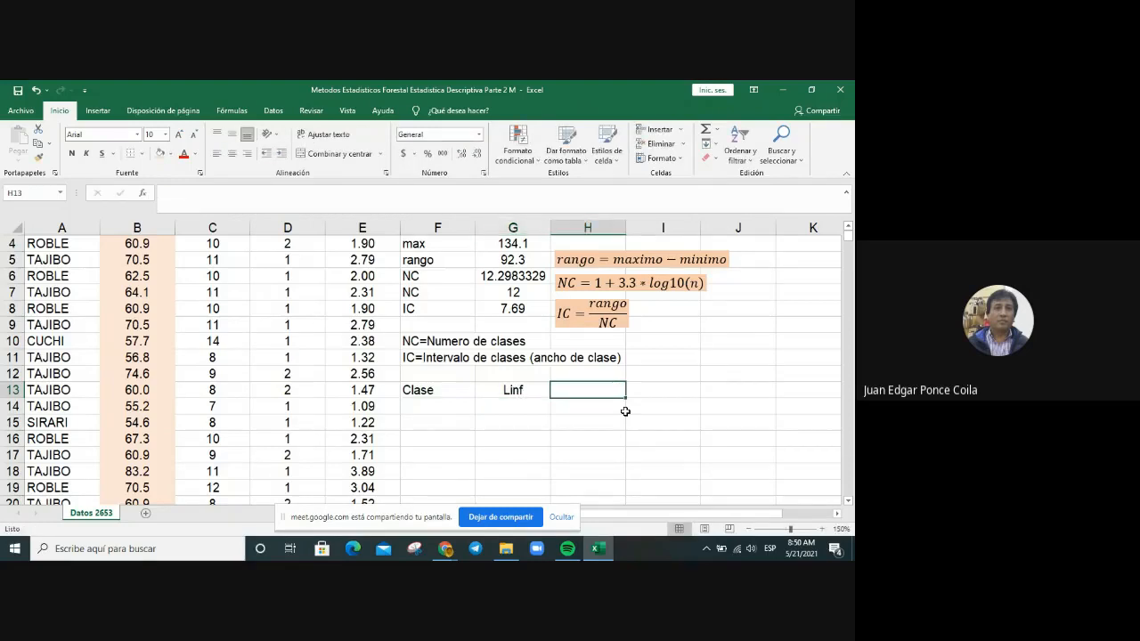
type("Lsup")
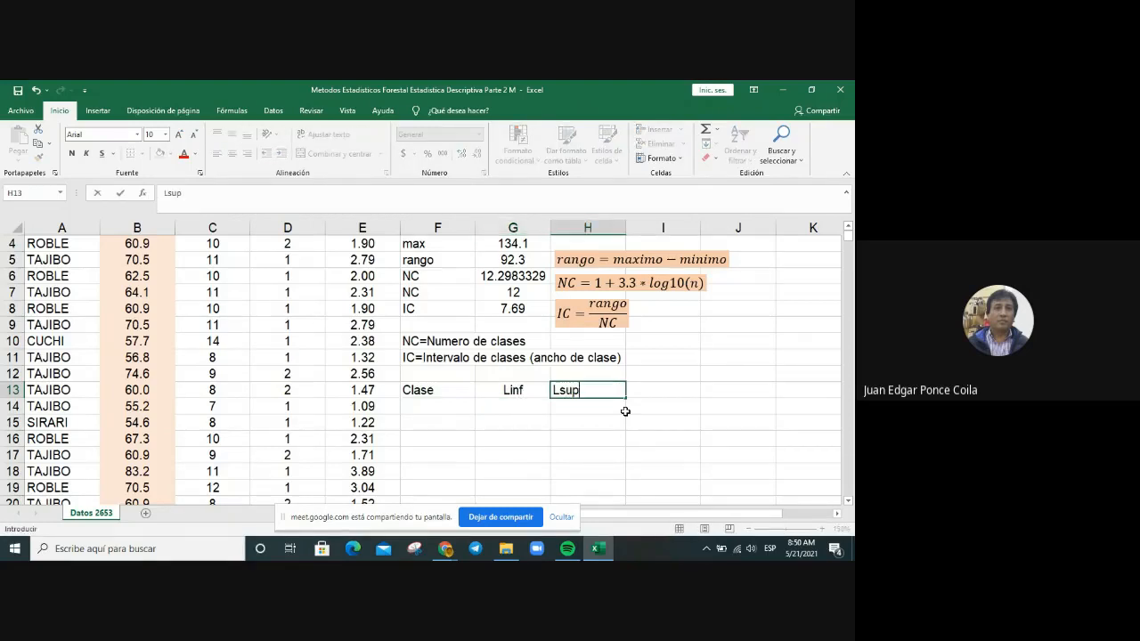
key("Tab")
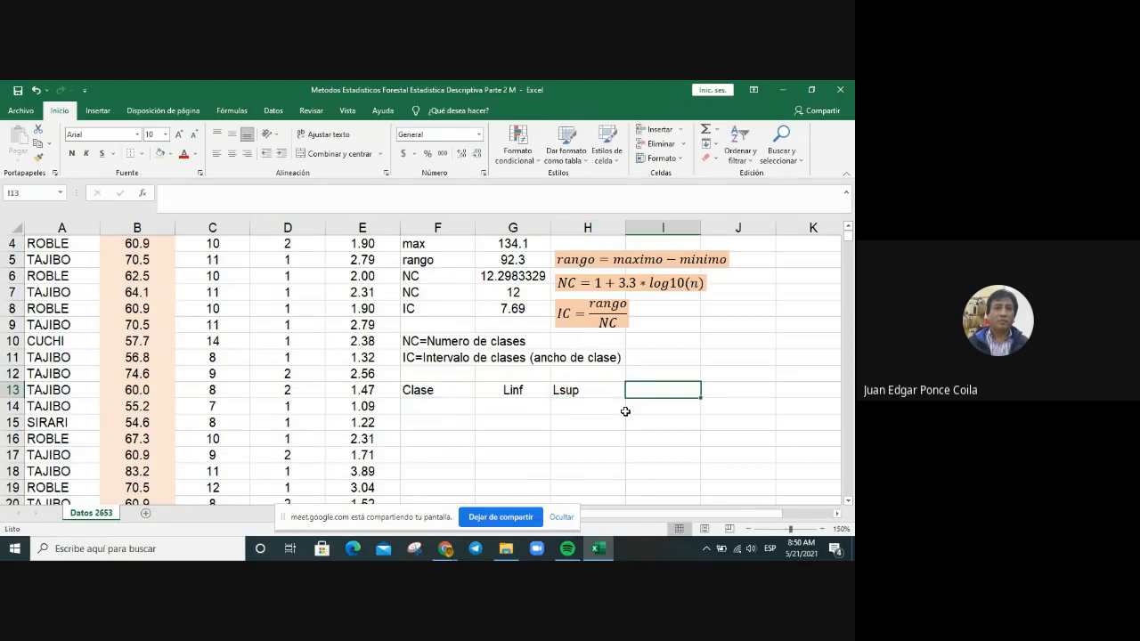
type("MC")
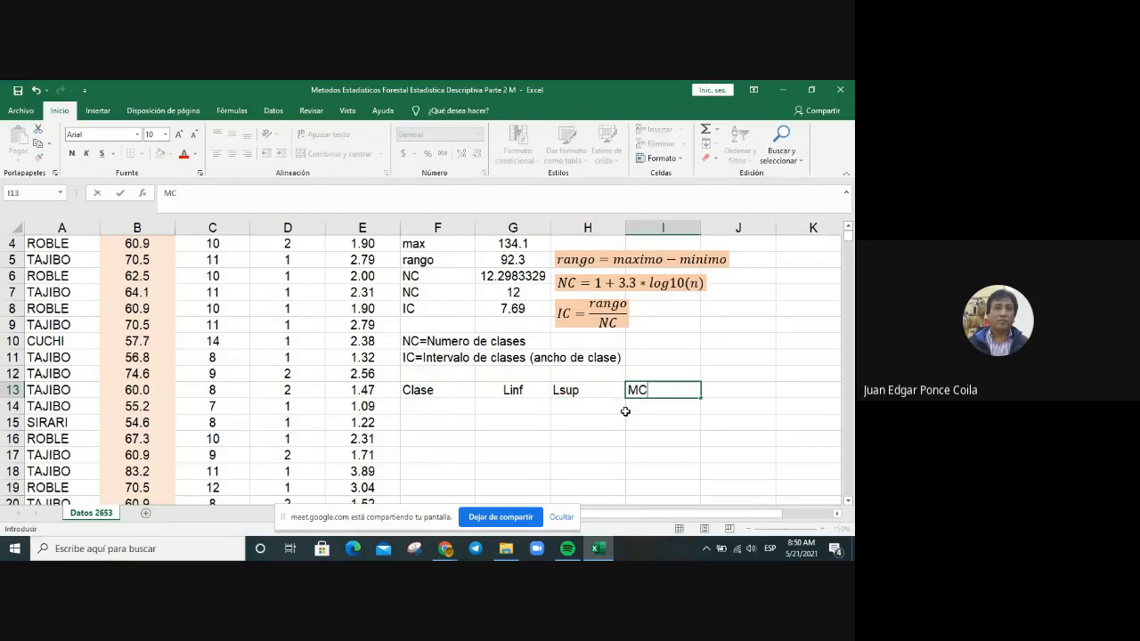
key("Tab")
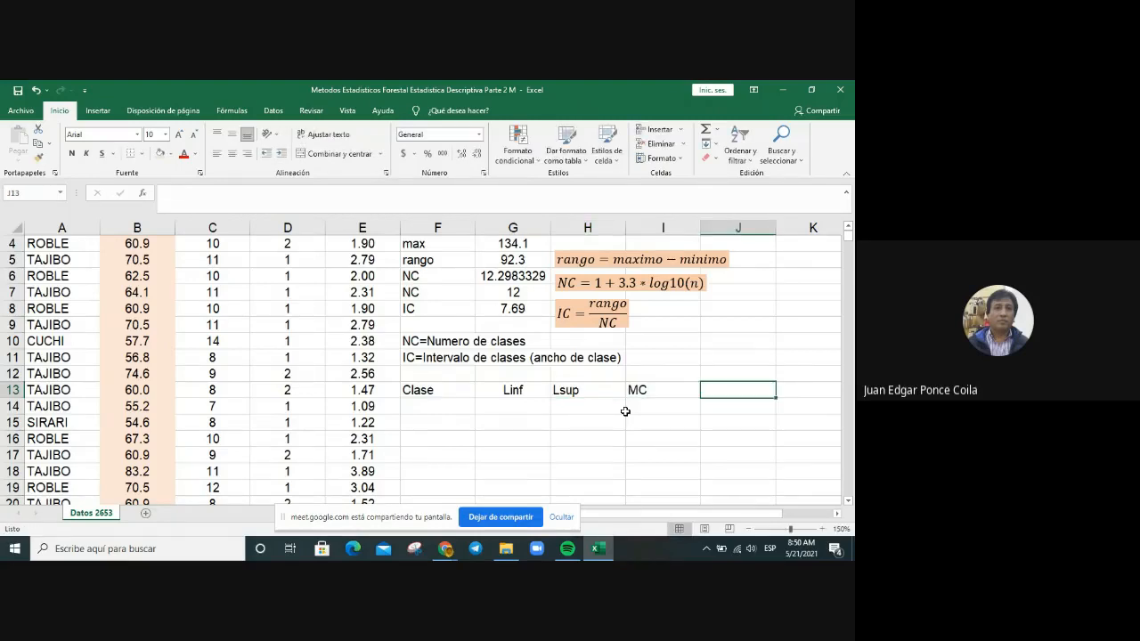
Complete the frequency table's header row in J13:M13 with the headings fabs, frel, fabsacum and frelacum.
type("fabs")
key("Tab")
type("frel")
key("Tab")
type("fab")
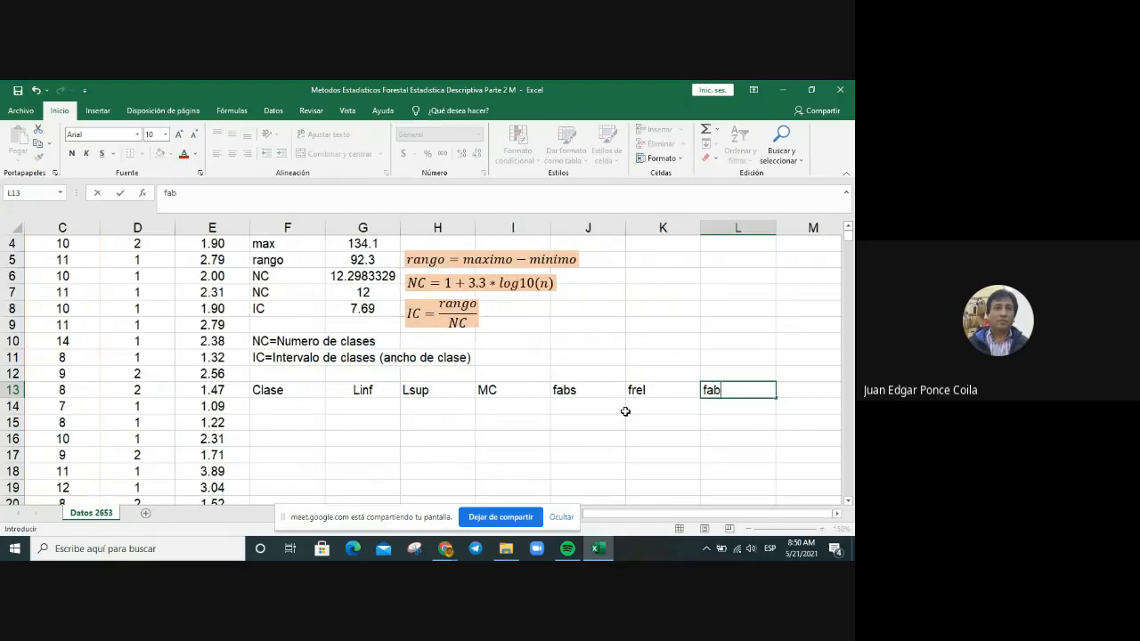
type("sacum")
key("Tab")
type("frelacum")
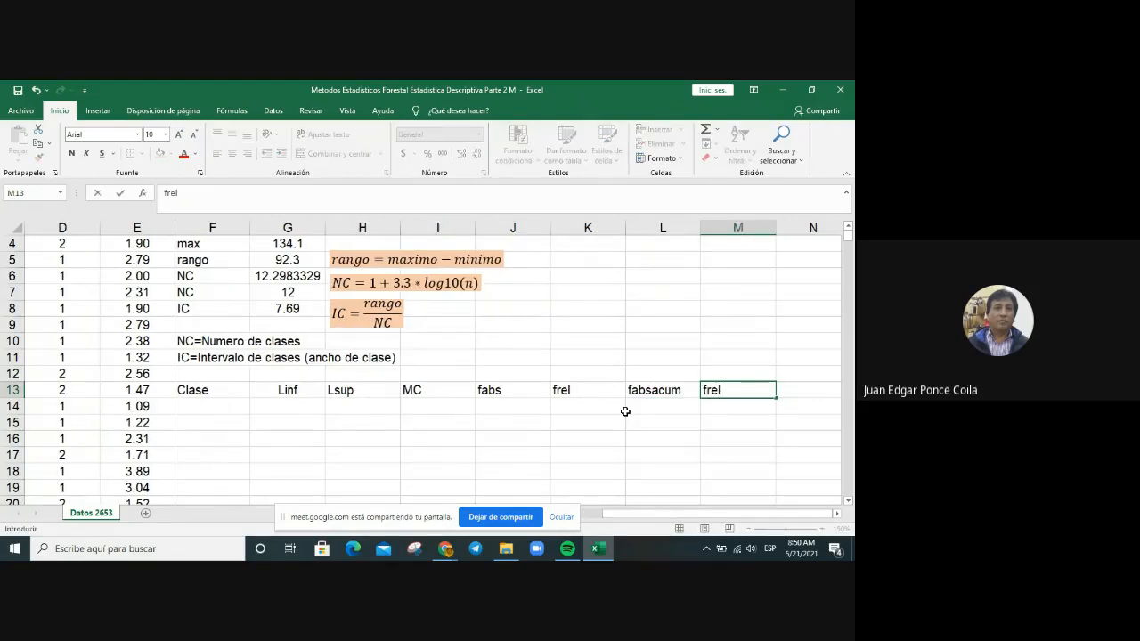
key("Return")
key("Return")
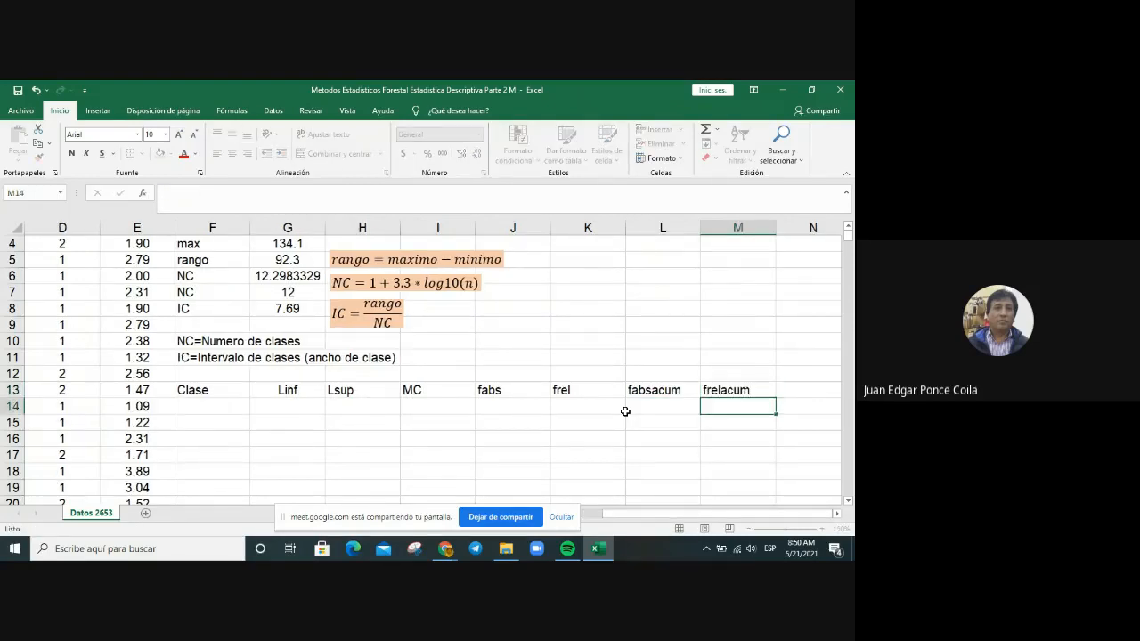
Center the contents of the frequency table range F13:M27 horizontally.
key("Up")
key("Up")
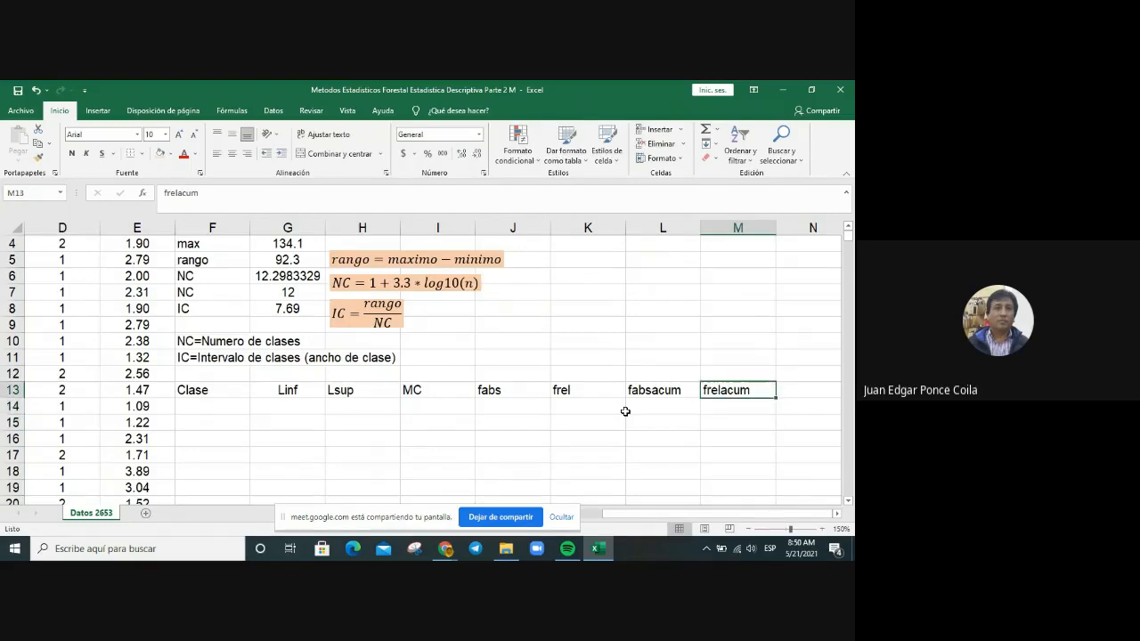
key("shift+Left")
key("shift+Left")
key("shift+Left")
key("shift+Left")
key("shift+Left")
key("shift+Left")
key("shift+Left")
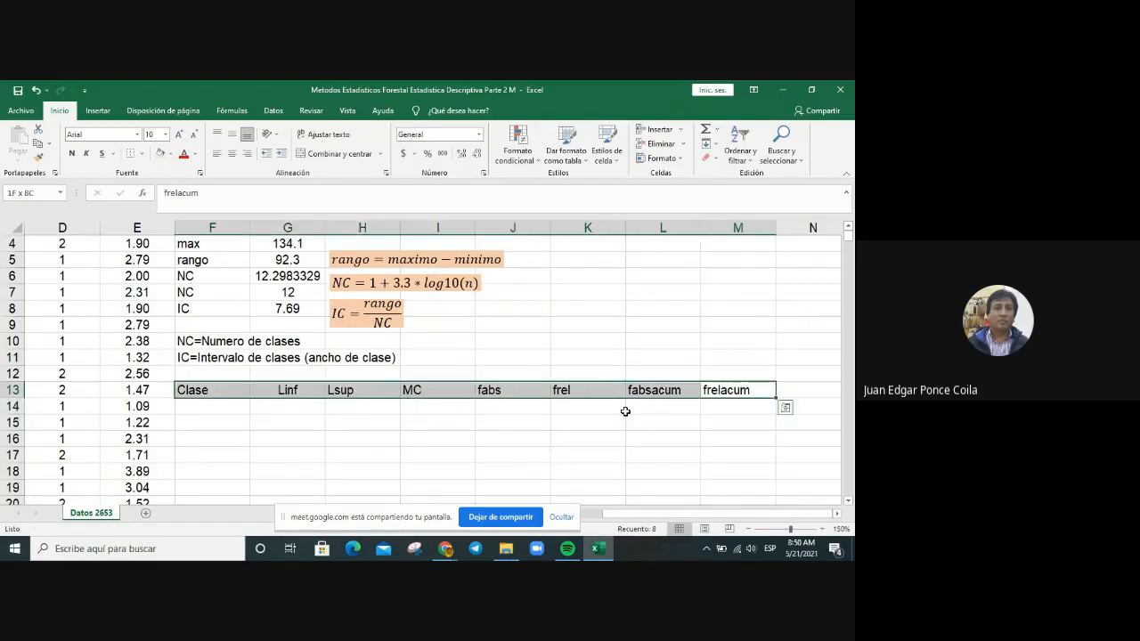
key("shift+Down")
key("shift+Down")
key("shift+Down")
key("shift+Down")
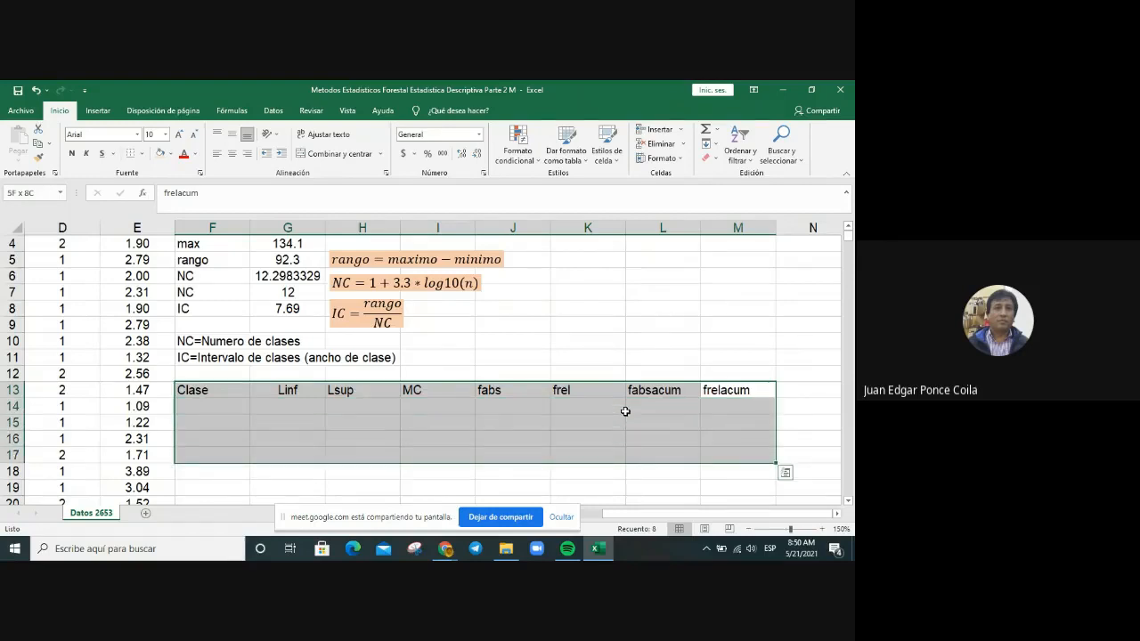
key("shift+Down")
key("shift+Down")
key("shift+Down")
key("shift+Down")
key("shift+Down")
key("shift+Down")
key("shift+Down")
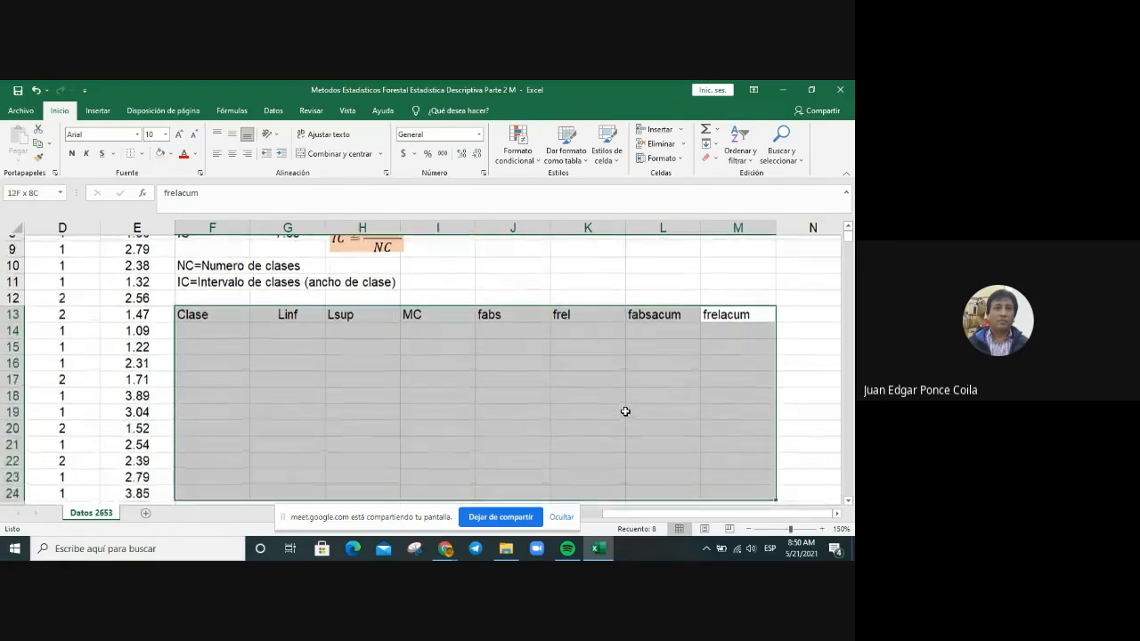
key("shift+Down")
key("shift+Down")
key("shift+Down")
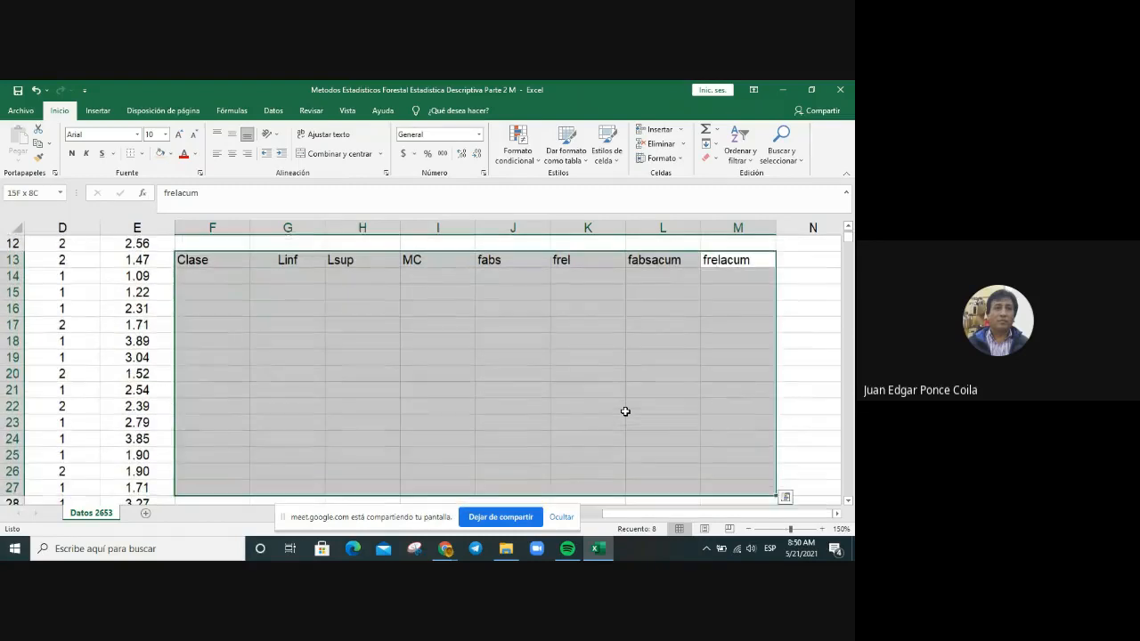
left_click(232, 154)
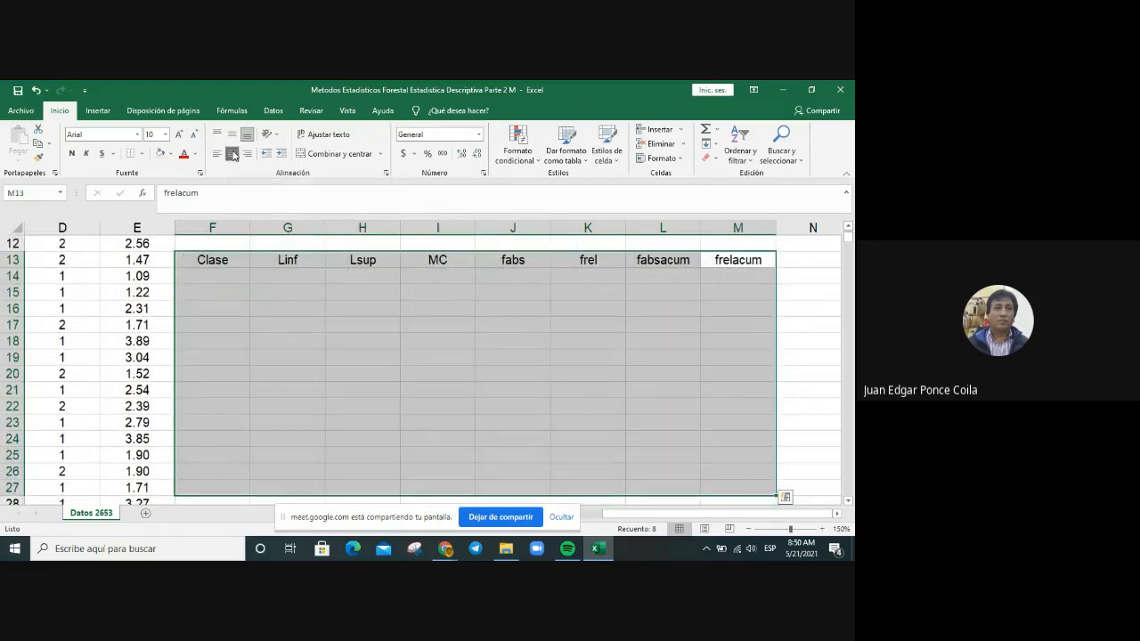
left_click(488, 354)
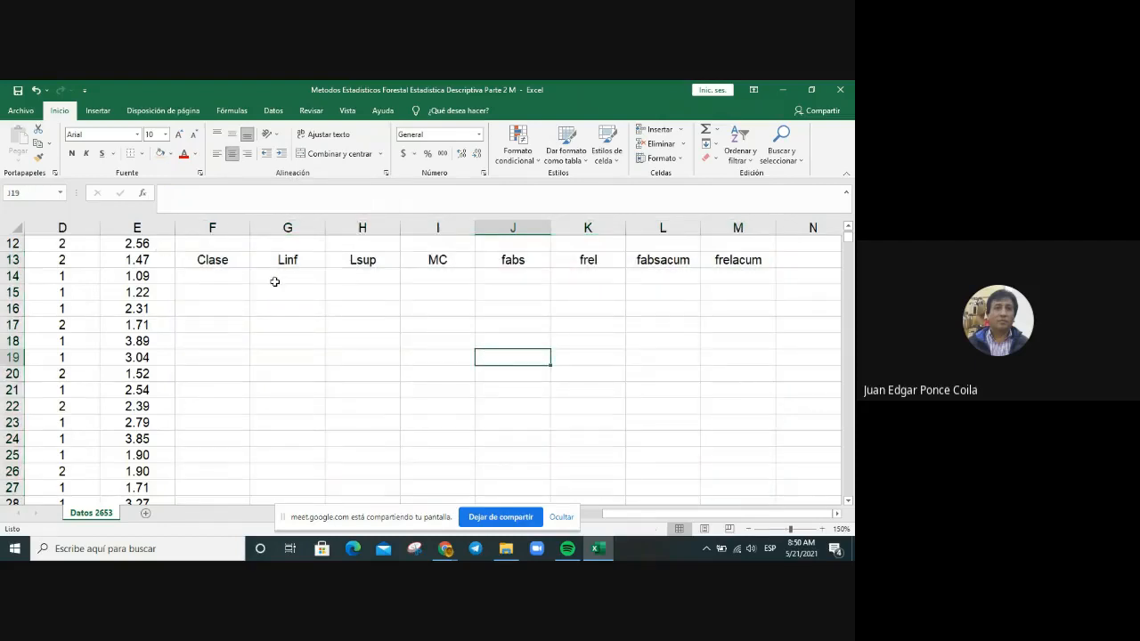
Number the classes from 1 to 12 in F14:F25 by entering 1 and 2 and extending the series.
scroll(275, 281, "up", 3)
scroll(276, 282, "down", 2)
scroll(275, 281, "up", 2)
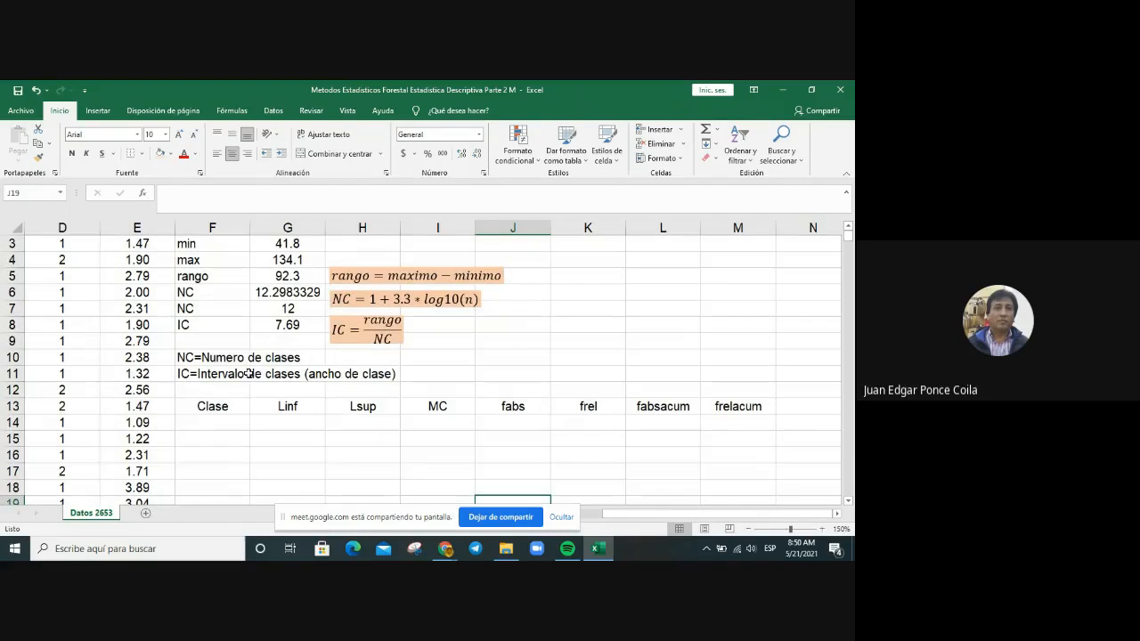
left_click(225, 424)
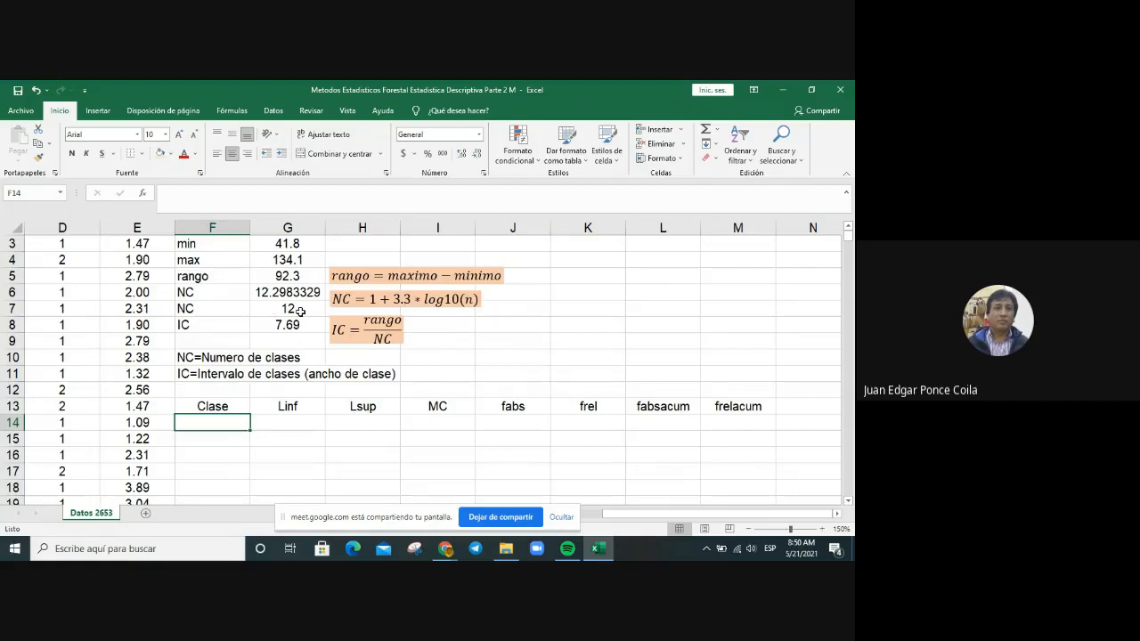
type("1")
key("Return")
type("2")
key("Return")
left_click_drag(243, 425, 242, 393)
scroll(366, 370, "up", 2)
scroll(366, 369, "down", 1)
scroll(364, 369, "up", 1)
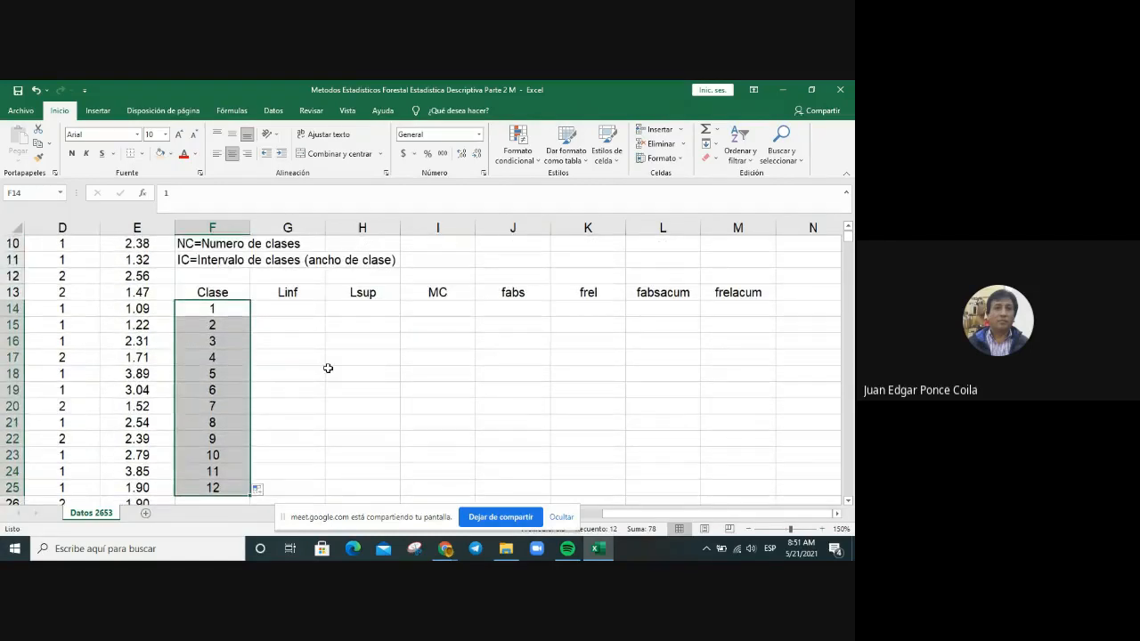
Set the first class's lower limit in G14 to the minimum DAP value with the formula =G3.
left_click(328, 368)
scroll(552, 354, "up", 3)
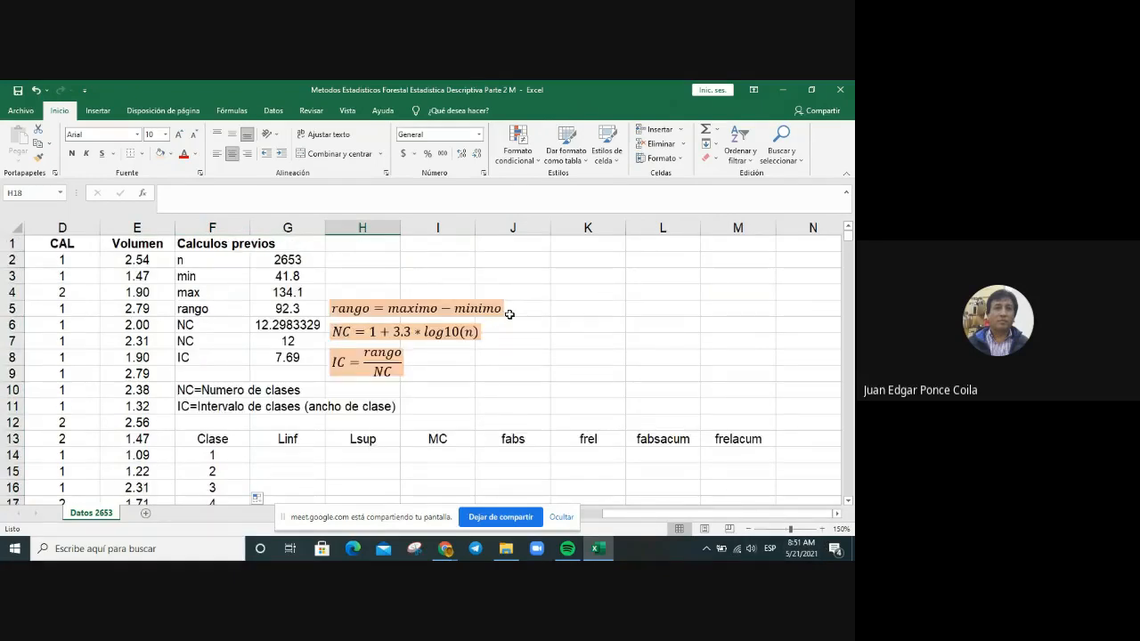
scroll(509, 313, "down", 1)
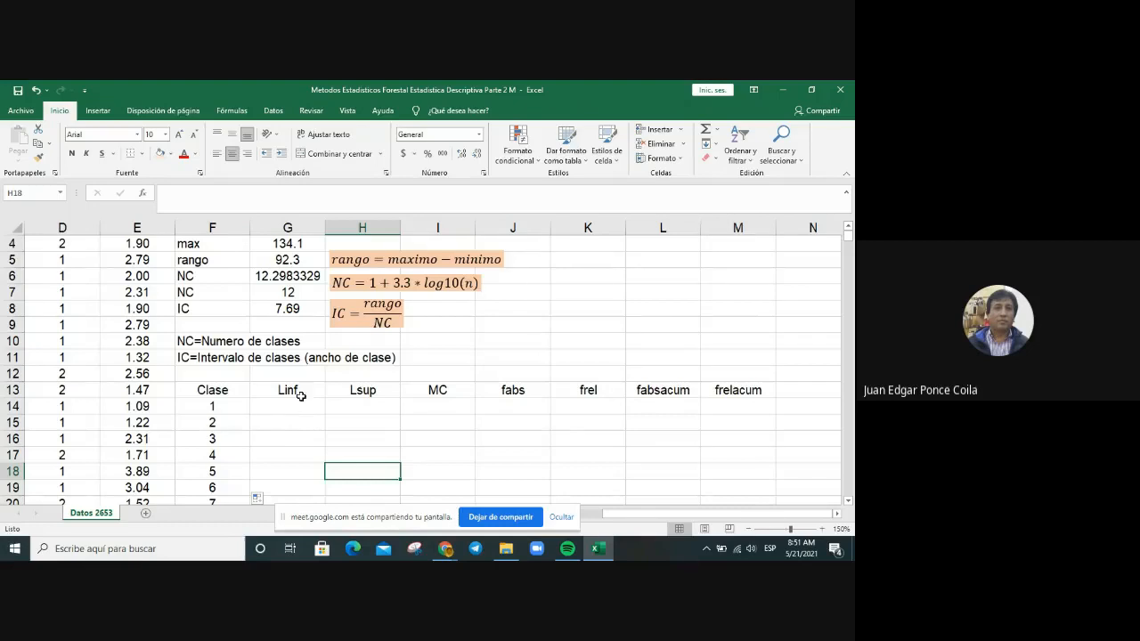
scroll(534, 286, "up", 1)
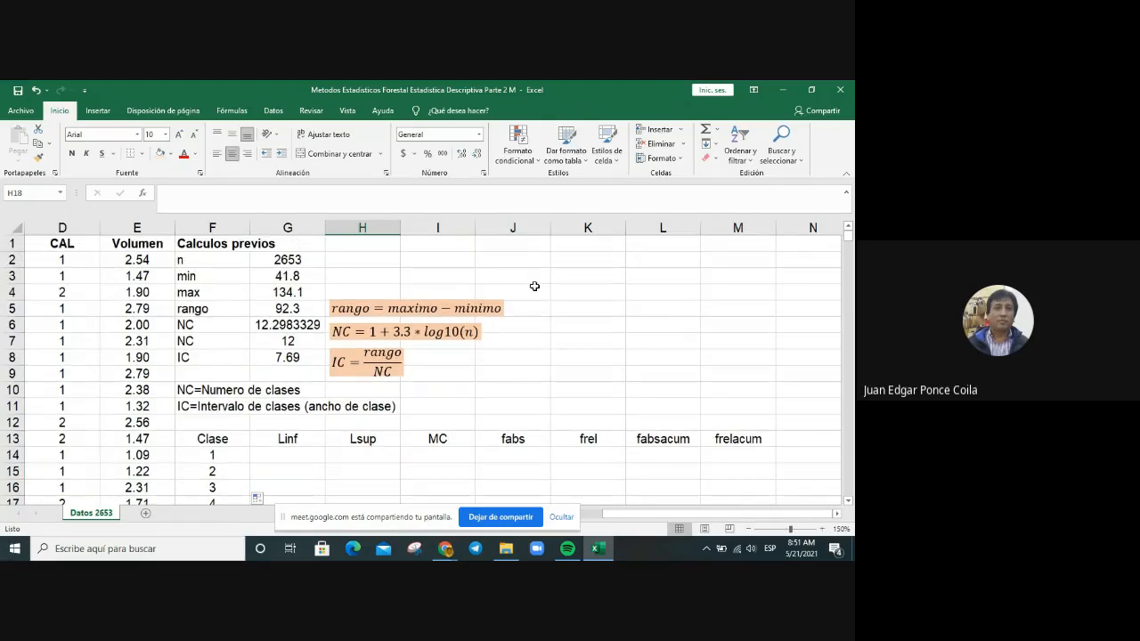
left_click(303, 452)
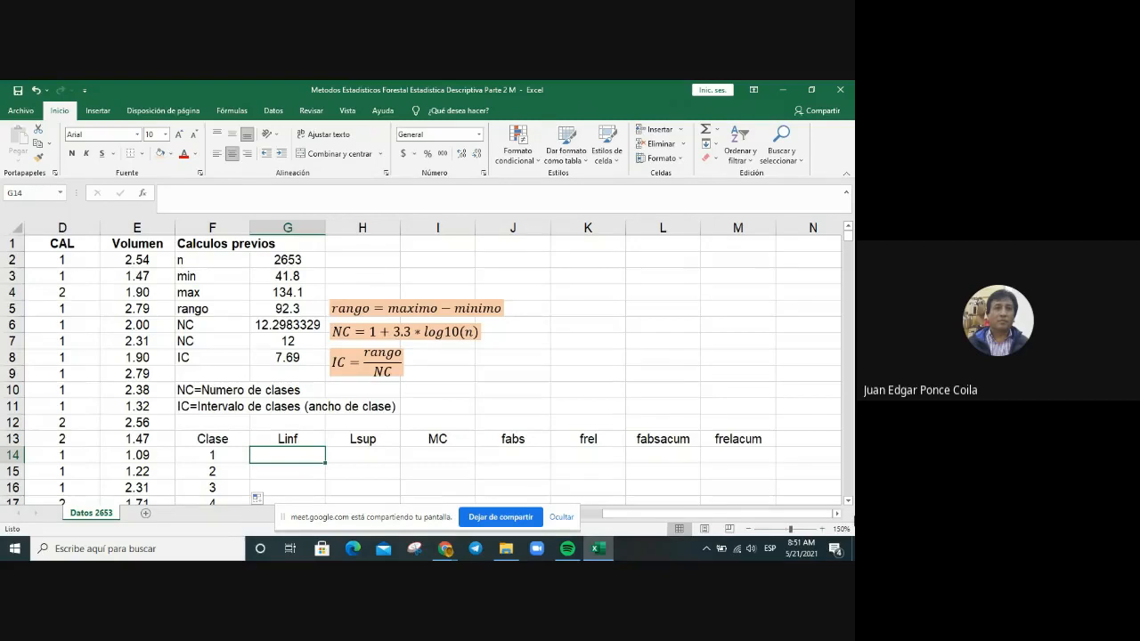
type("=")
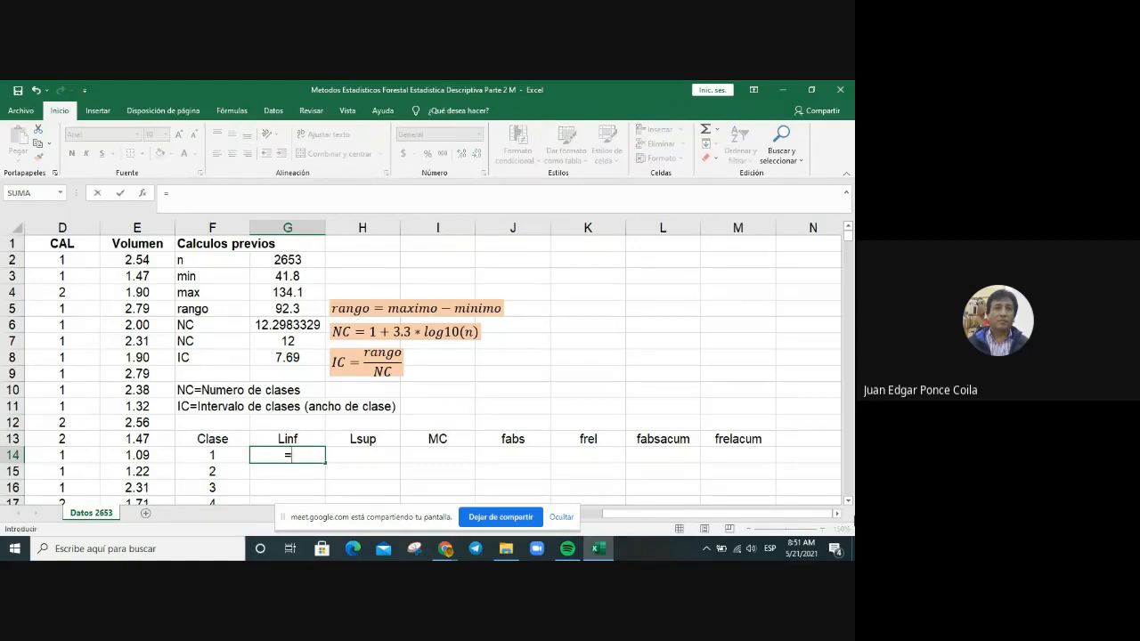
key("Up")
key("Up")
key("Up")
key("Up")
key("Up")
key("Up")
key("Up")
key("Up")
key("Up")
key("Up")
key("Up")
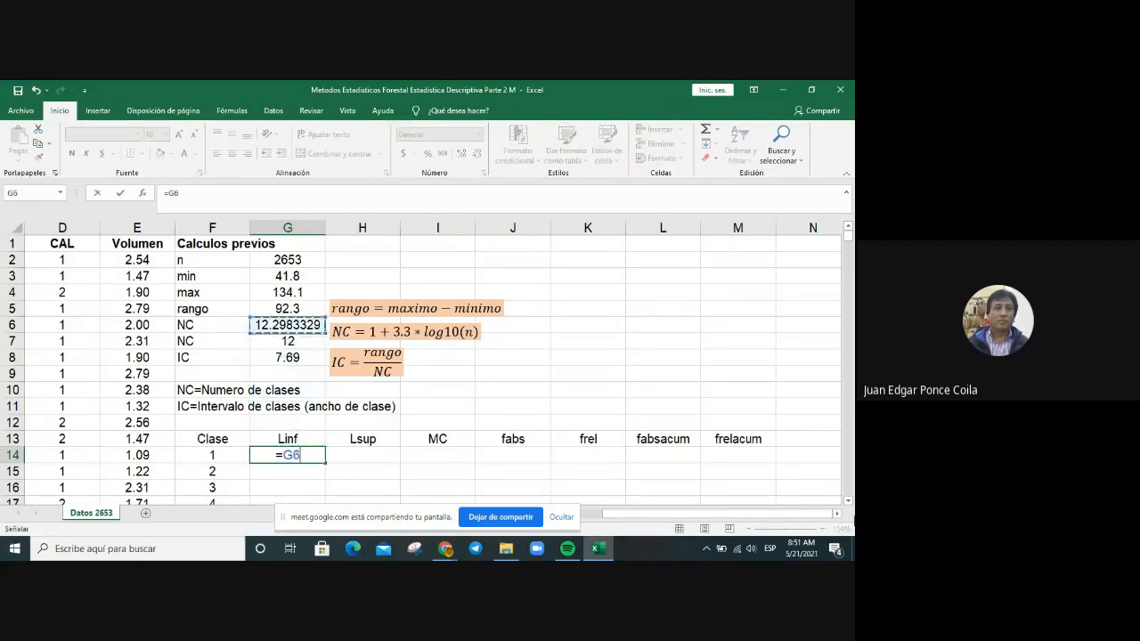
key("Return")
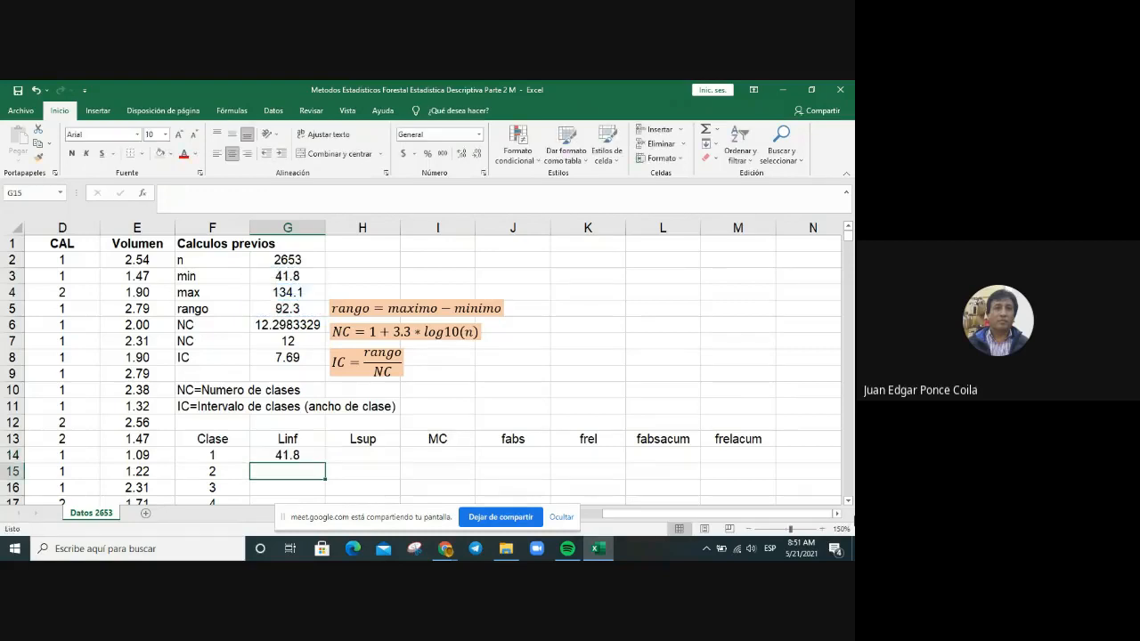
Calculate the first class's upper limit in H14 by adding the class interval to the lower limit with =G14+G8.
key("Up")
key("Right")
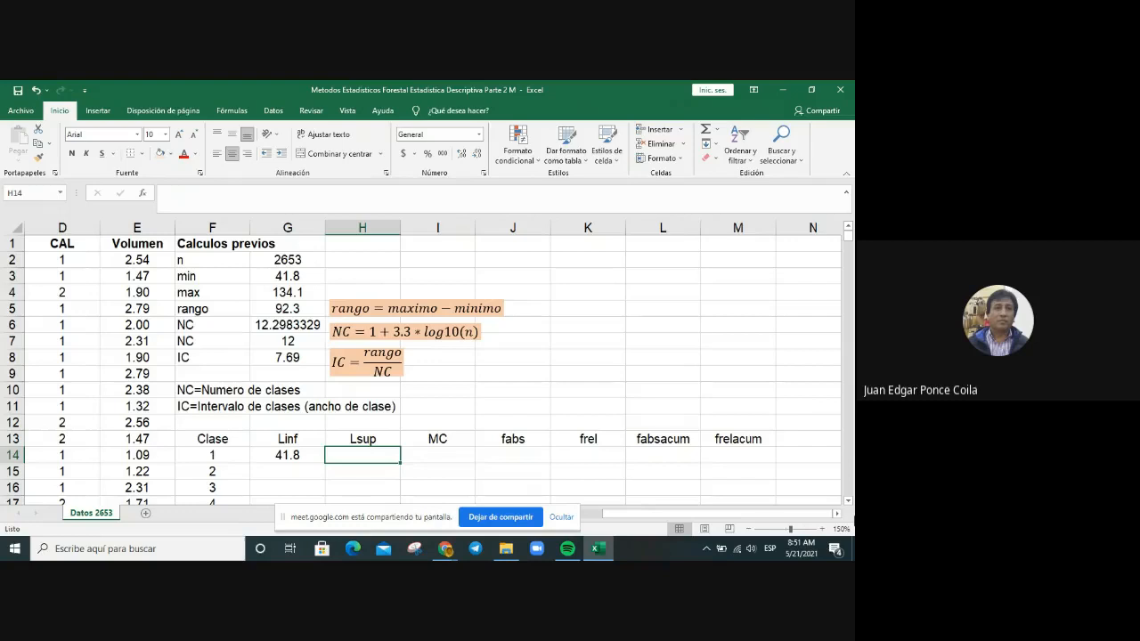
type("=")
key("Left")
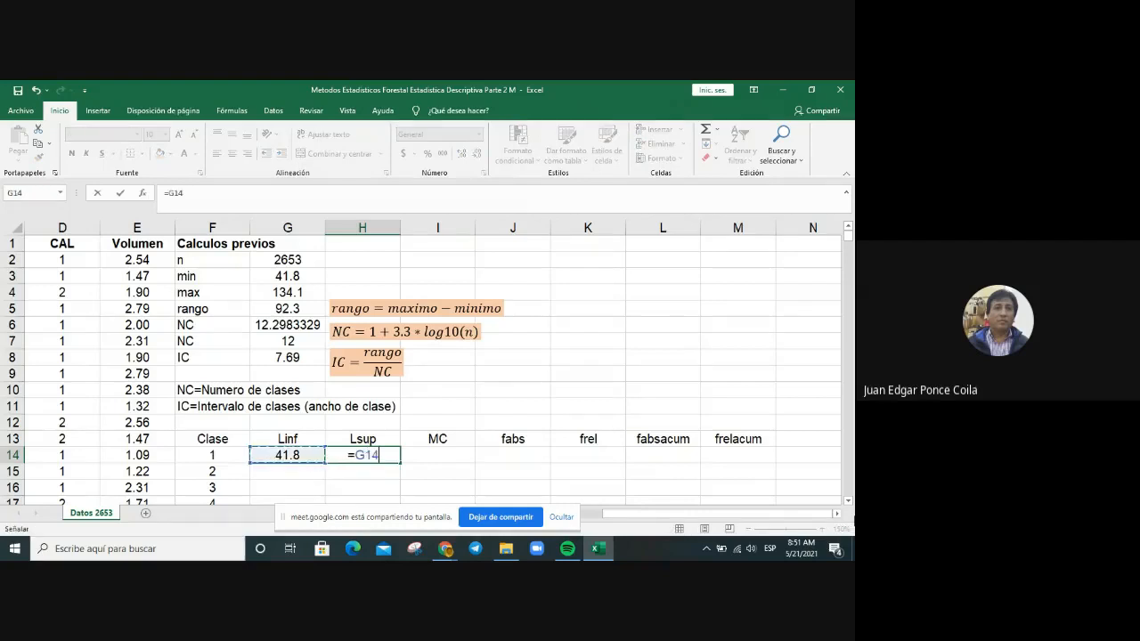
type("+")
key("Up")
key("Up")
key("Up")
key("Up")
key("Up")
key("Up")
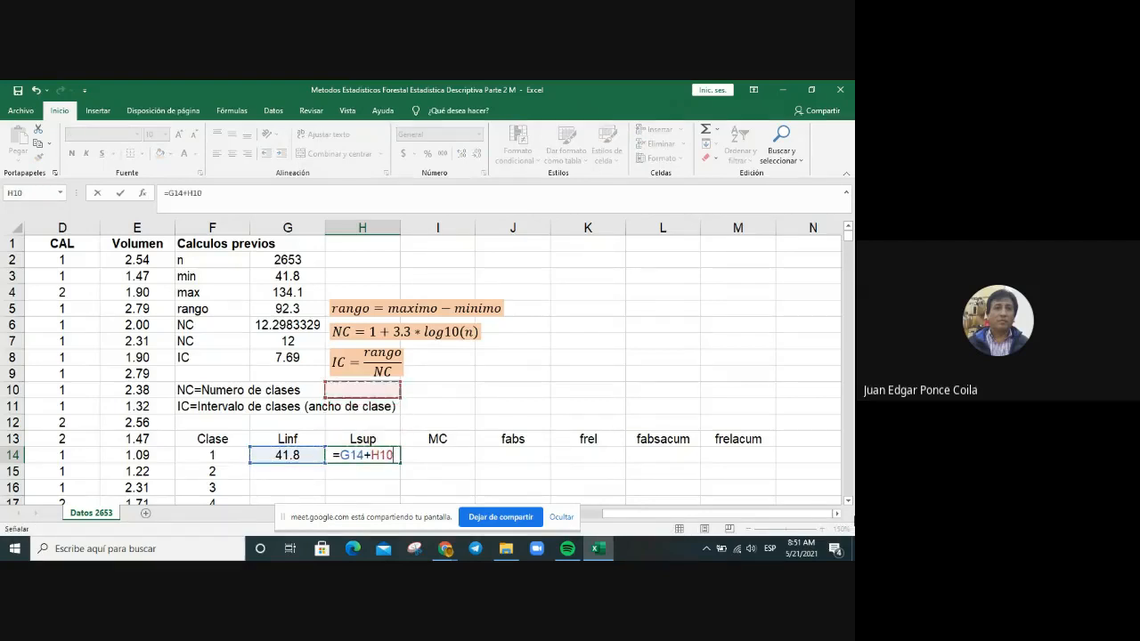
key("Left")
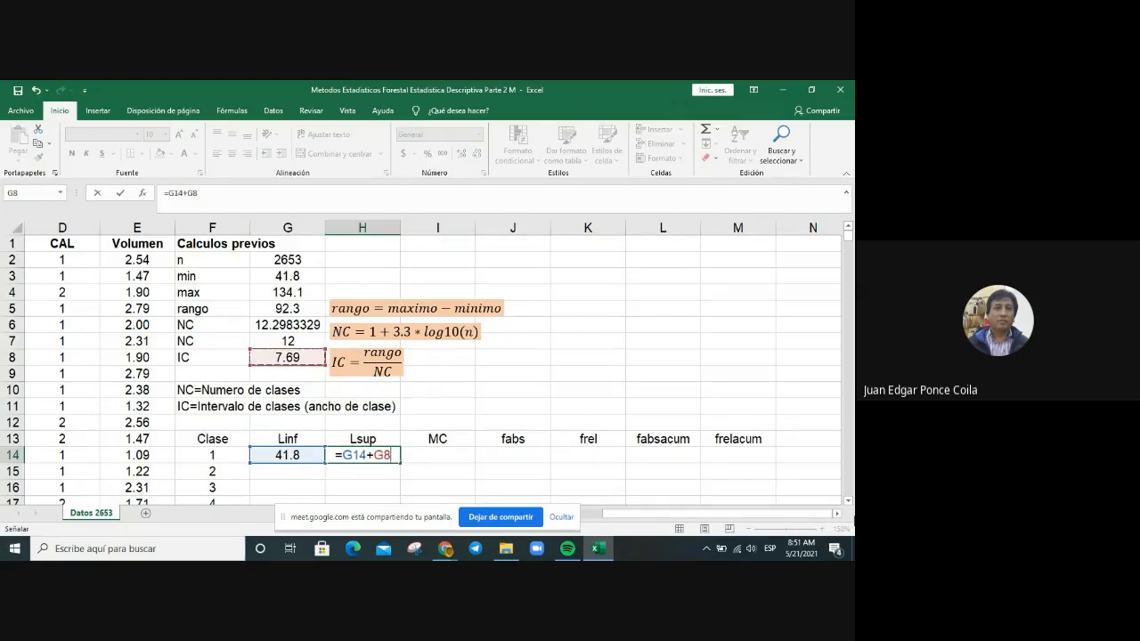
key("Return")
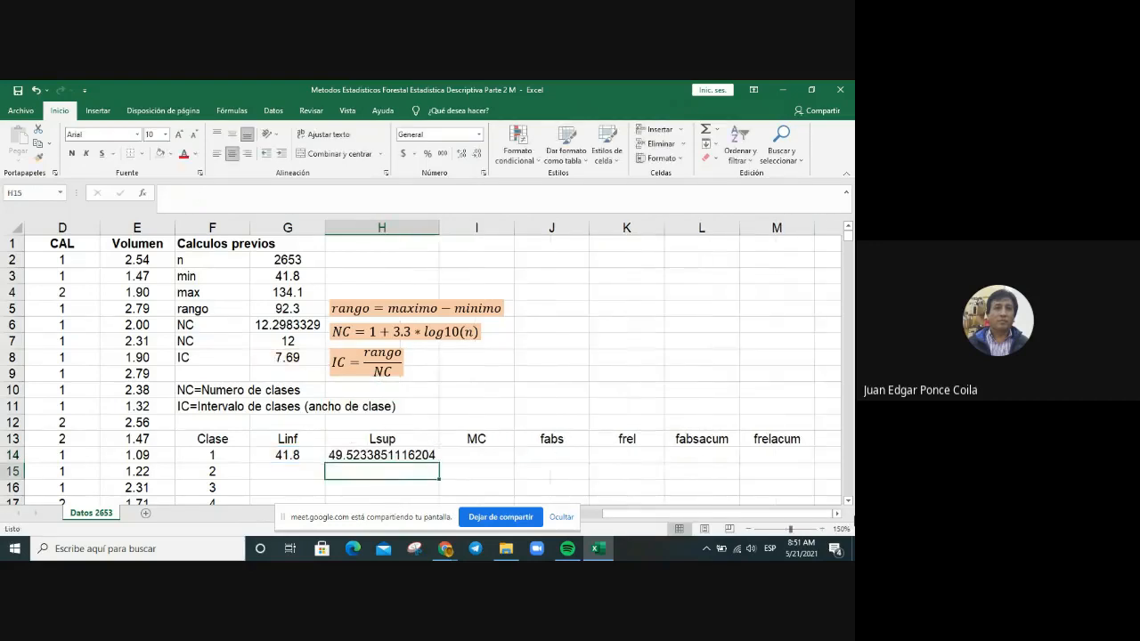
Format the first class's upper limit in H14 as a number with one decimal place.
left_click(395, 455)
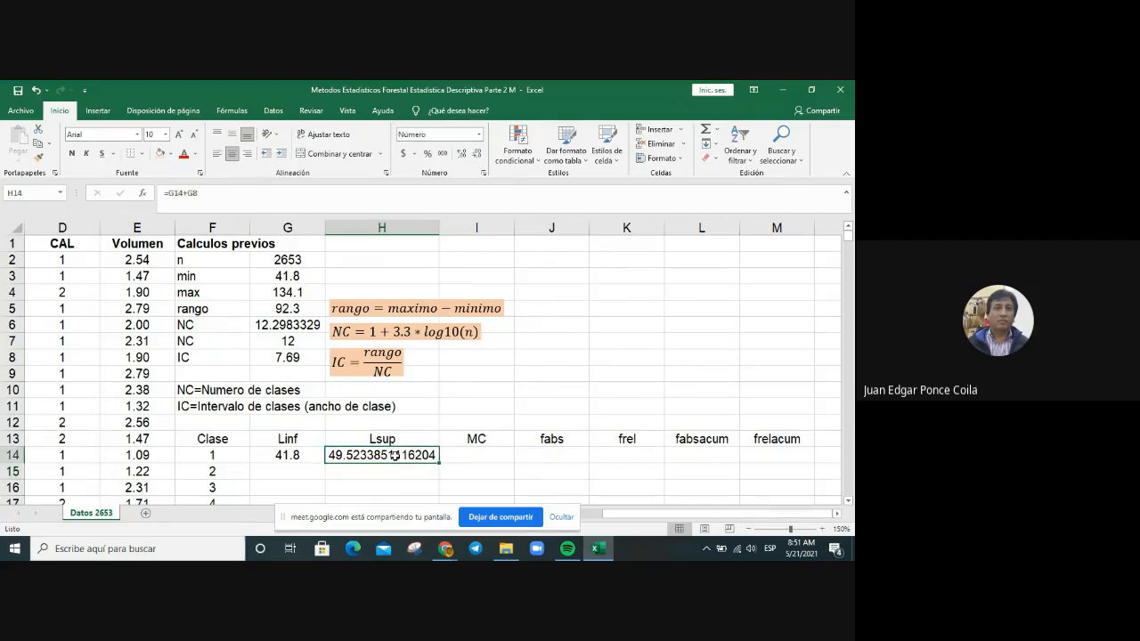
right_click(392, 457)
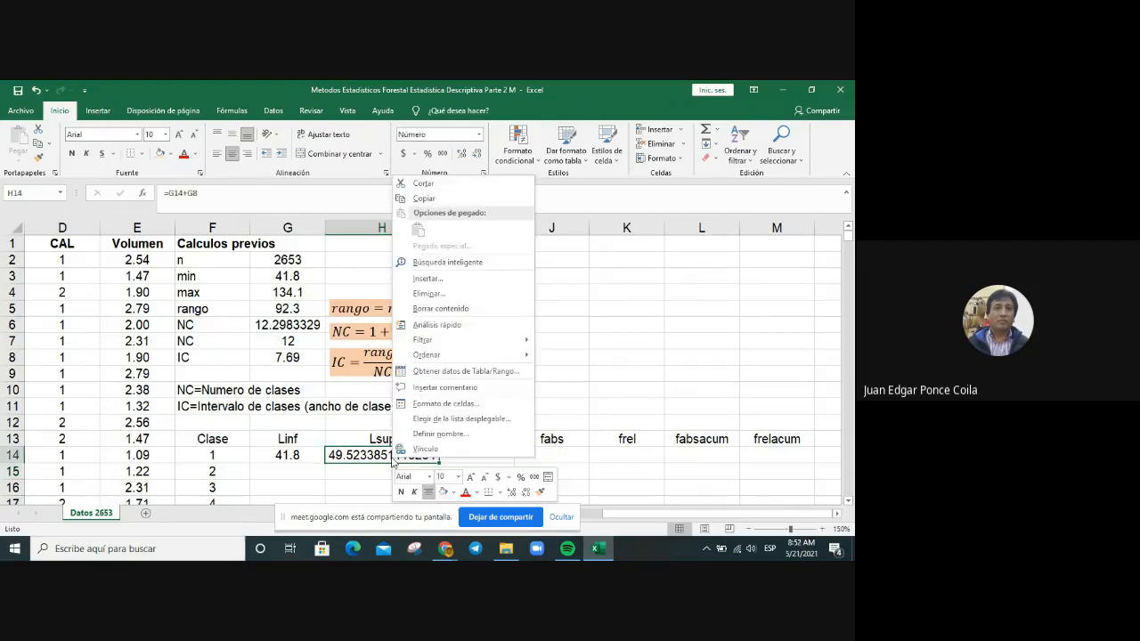
left_click(460, 402)
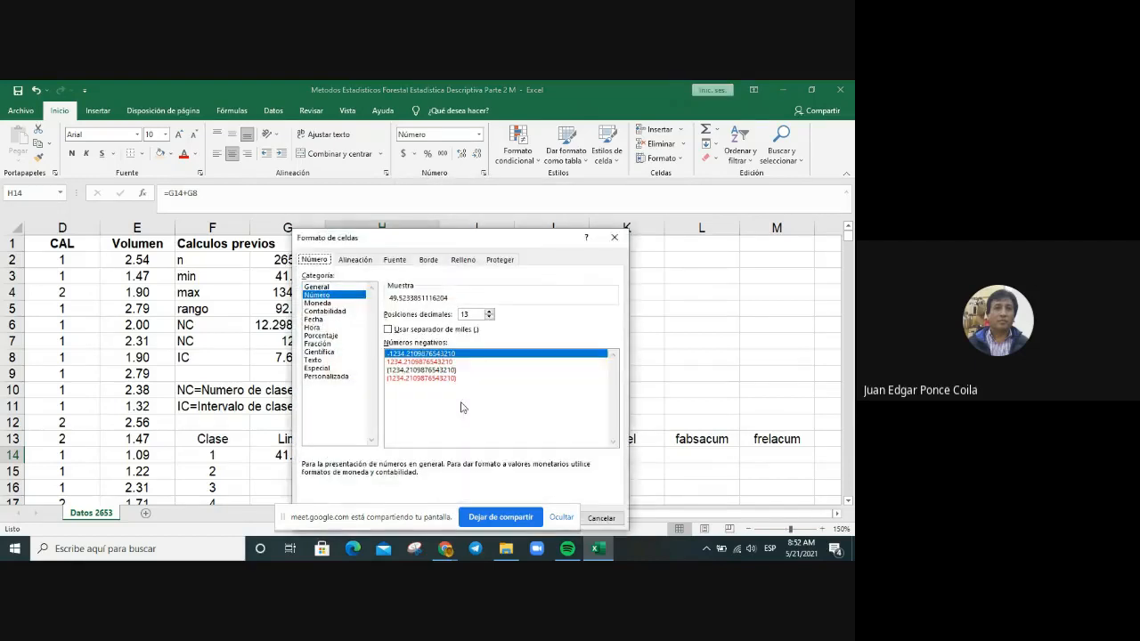
left_click(476, 317)
key("BackSpace")
key("Return")
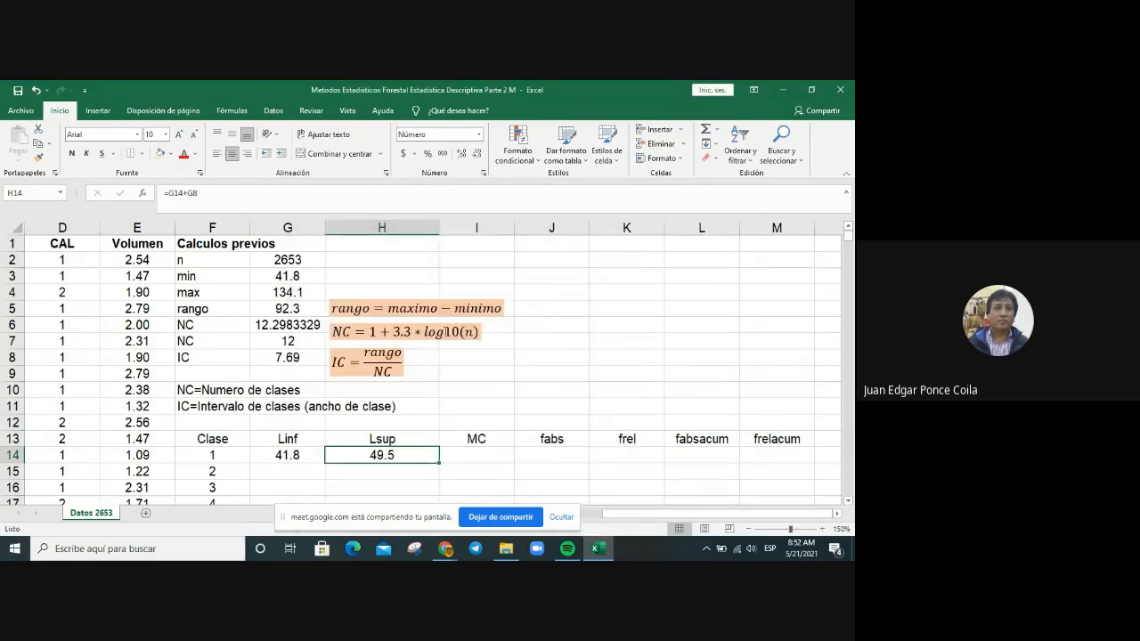
Resize columns G and H together to the same width, narrowing column H.
left_click(278, 223)
left_click_drag(278, 223, 326, 225)
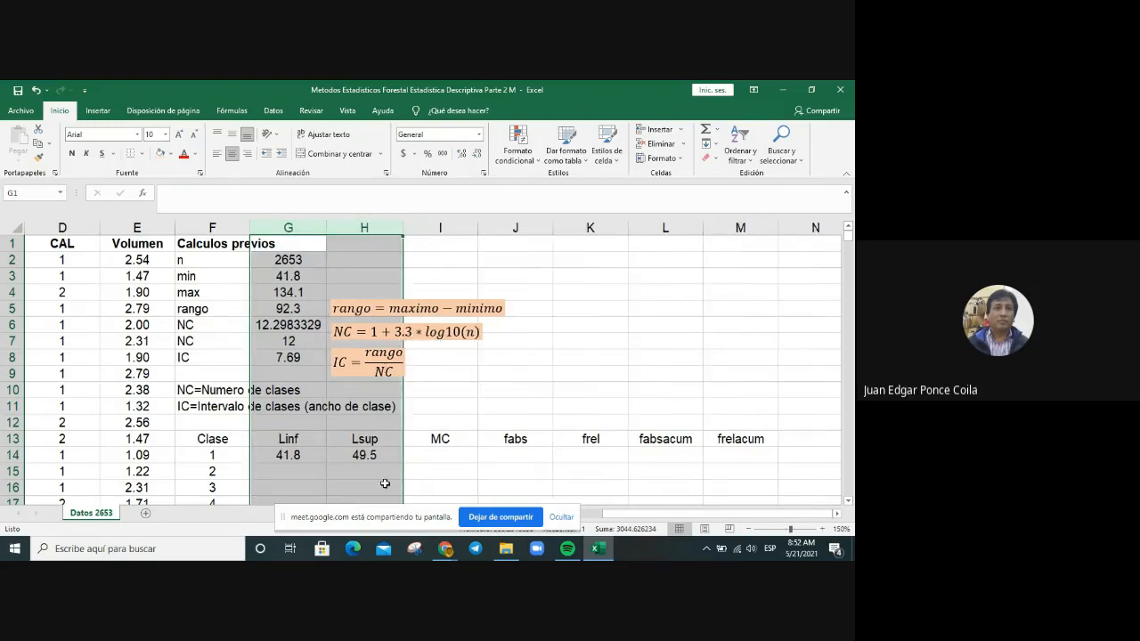
left_click(379, 485)
left_click(281, 443)
left_click(370, 440)
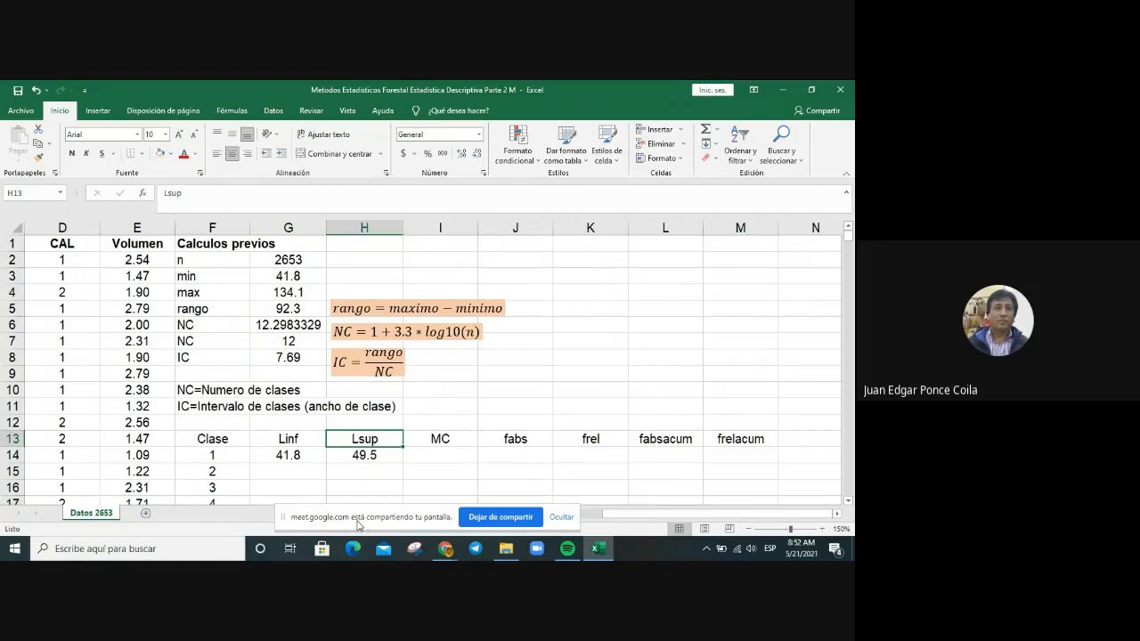
Set the second class's lower limit in G15 to the first class's upper limit with the formula =H14.
scroll(364, 472, "down", 3)
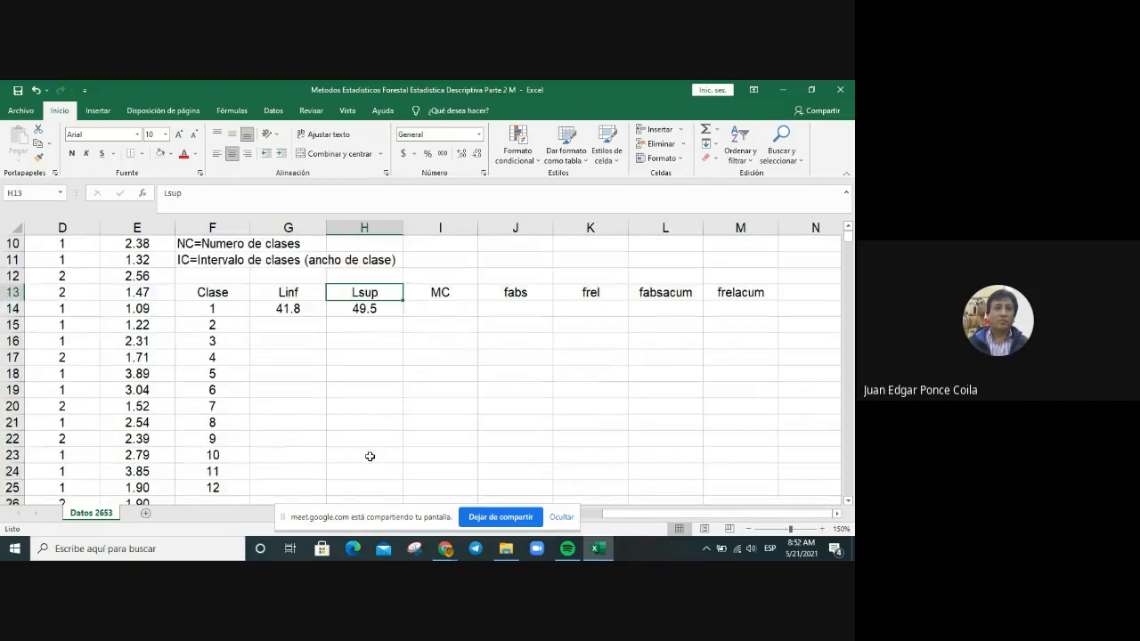
scroll(370, 456, "up", 1)
left_click(301, 375)
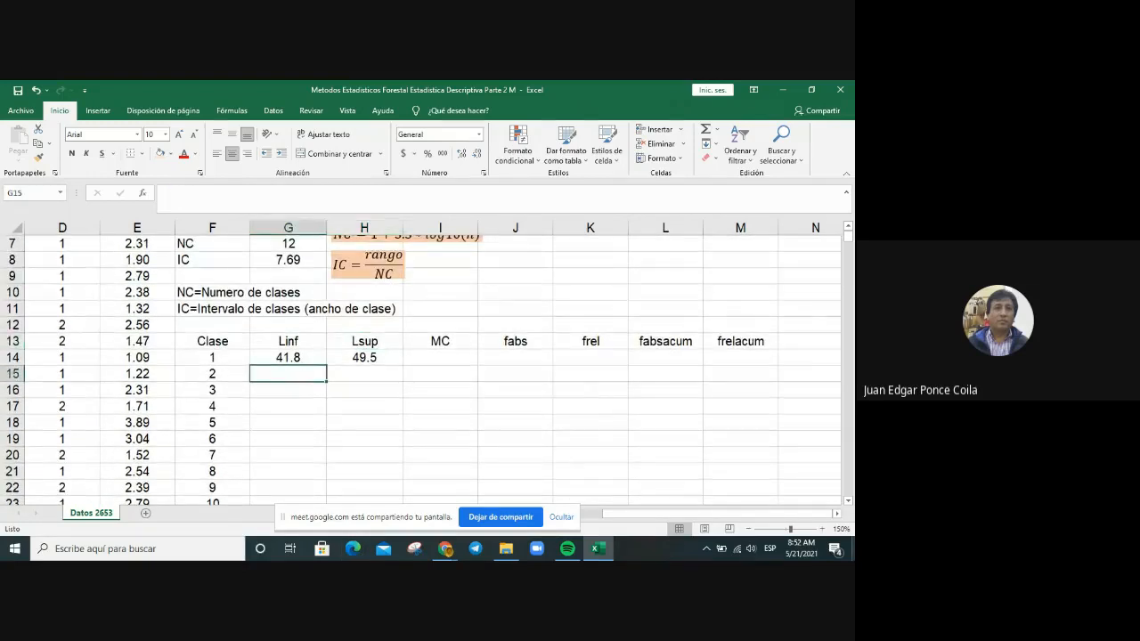
type("=")
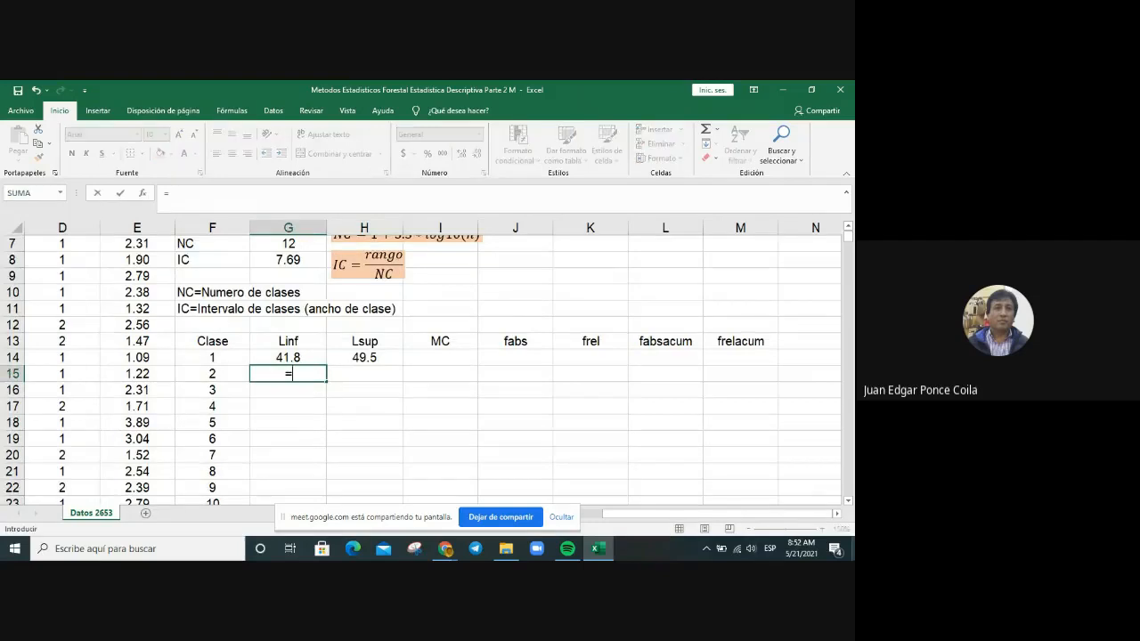
key("Up")
key("Right")
key("Return")
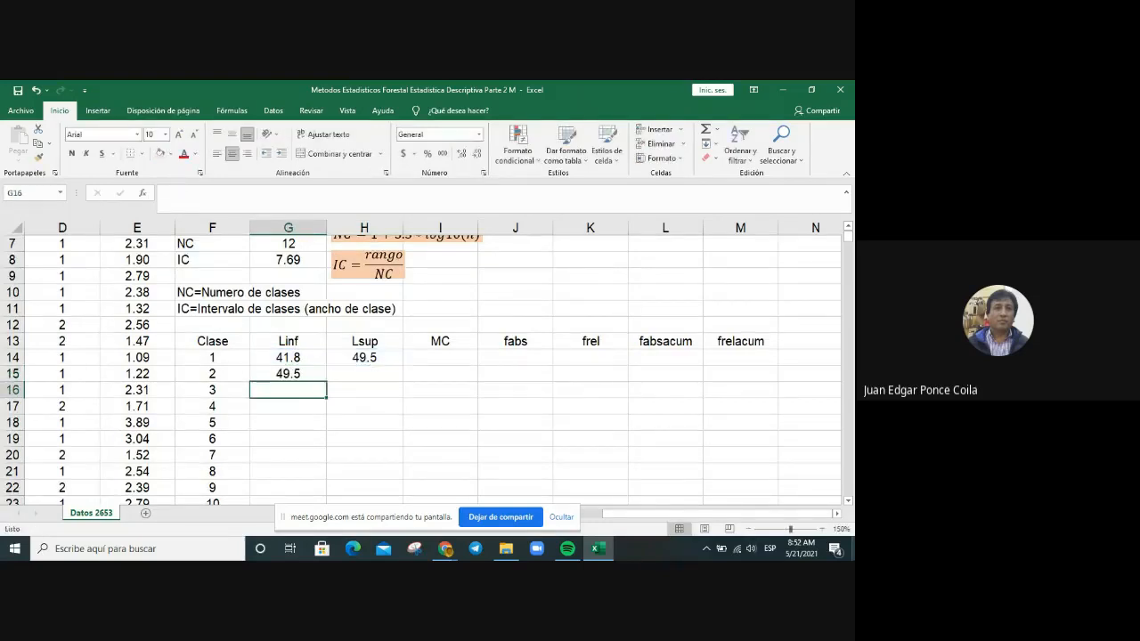
Calculate the second class's upper limit in H15 with =G15+$G$8, keeping the class interval reference absolute.
key("Up")
key("Right")
type("=")
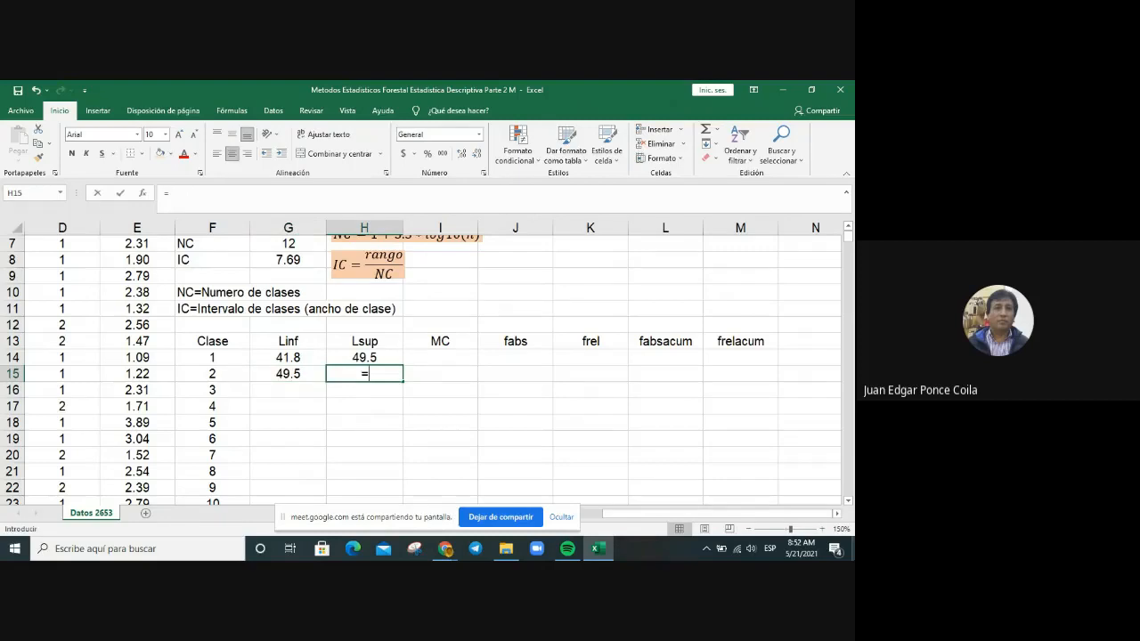
key("Left")
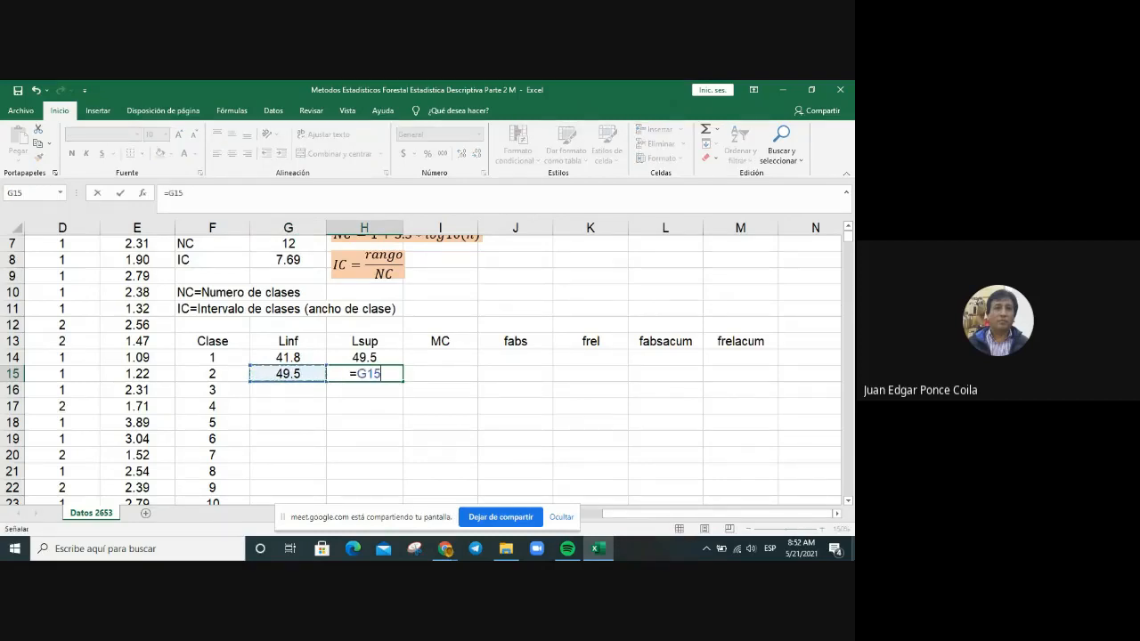
type("+")
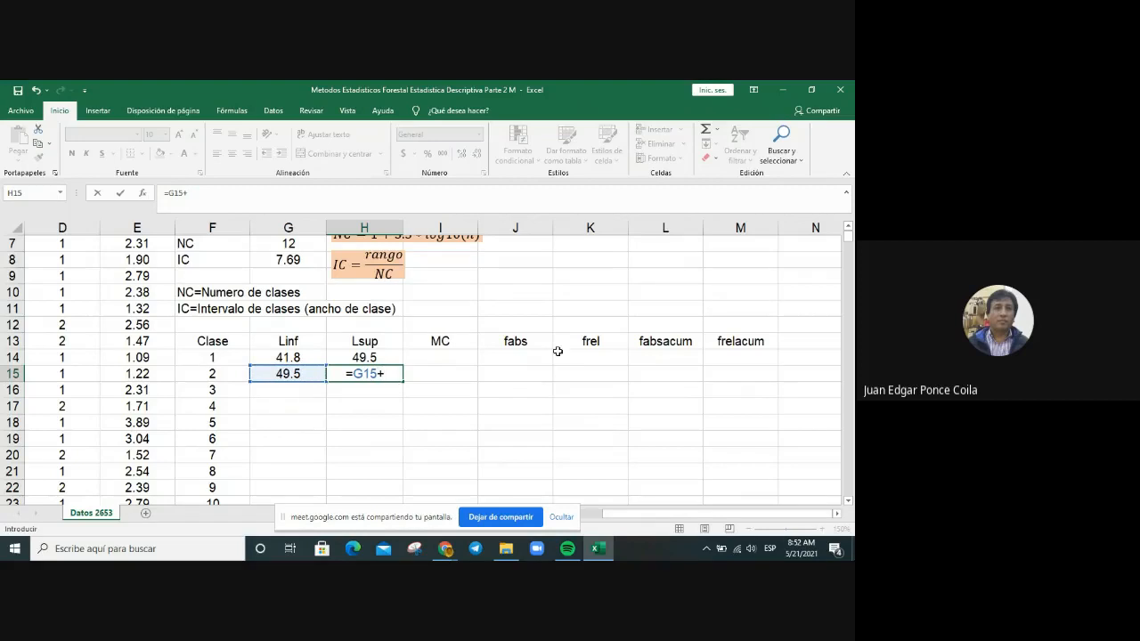
left_click(293, 259)
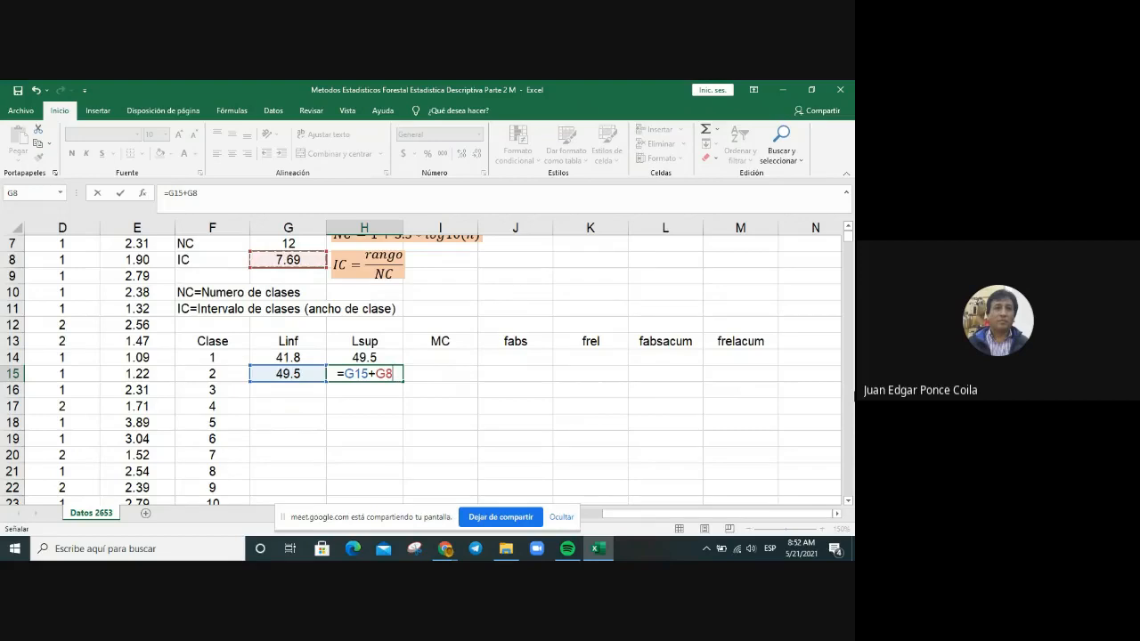
key("F4")
key("Return")
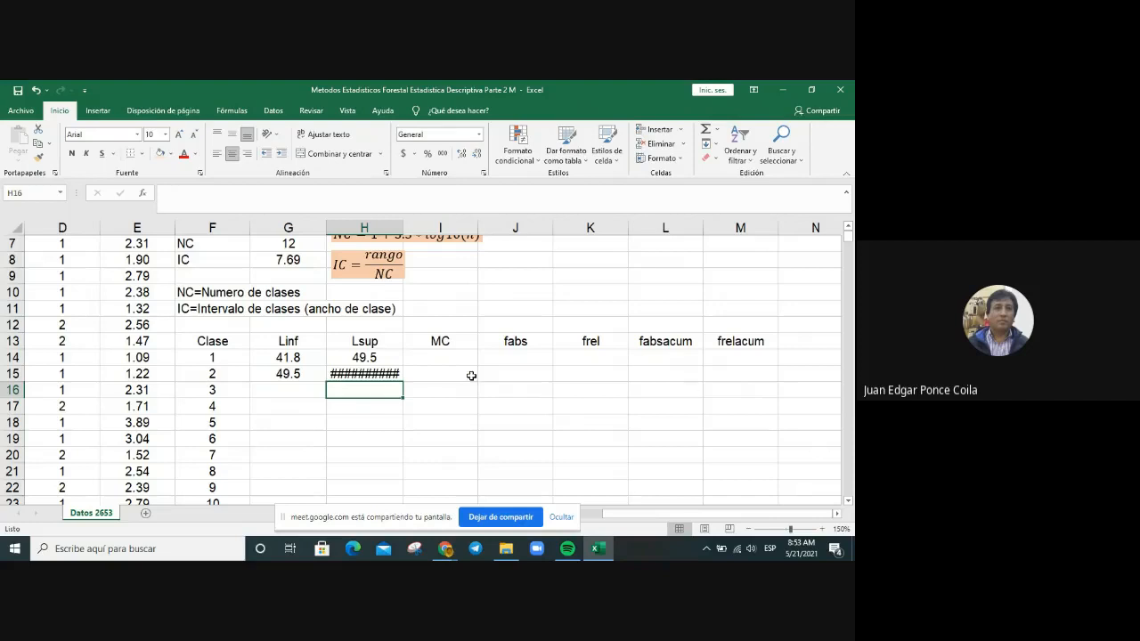
Format the second class's upper limit in H15 as a number with one decimal place.
left_click(372, 374)
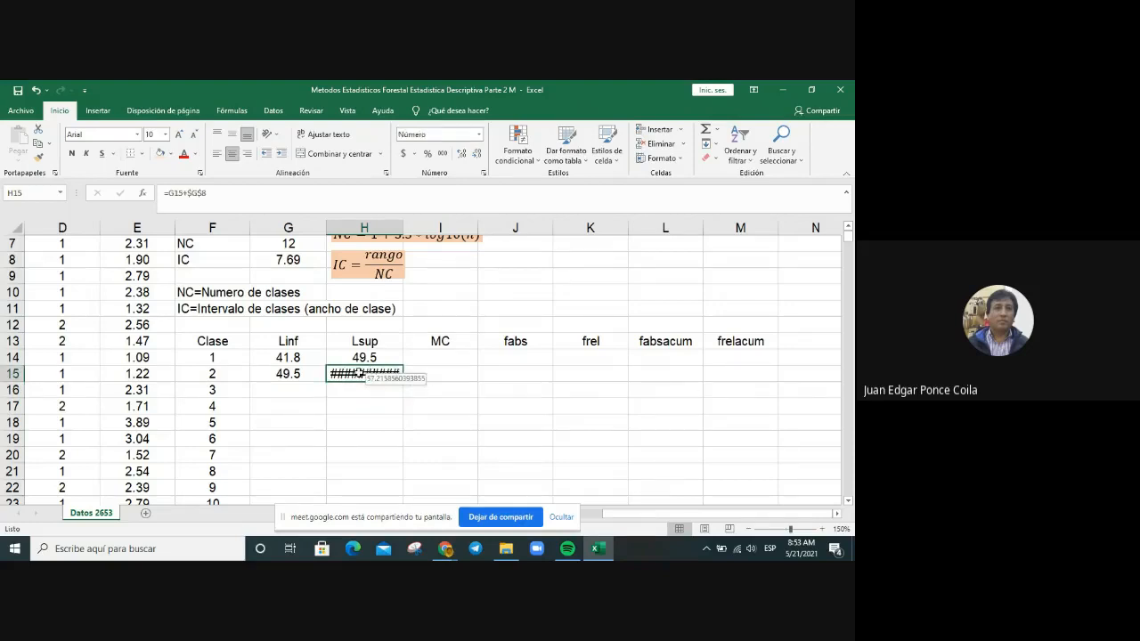
right_click(369, 375)
left_click(413, 319)
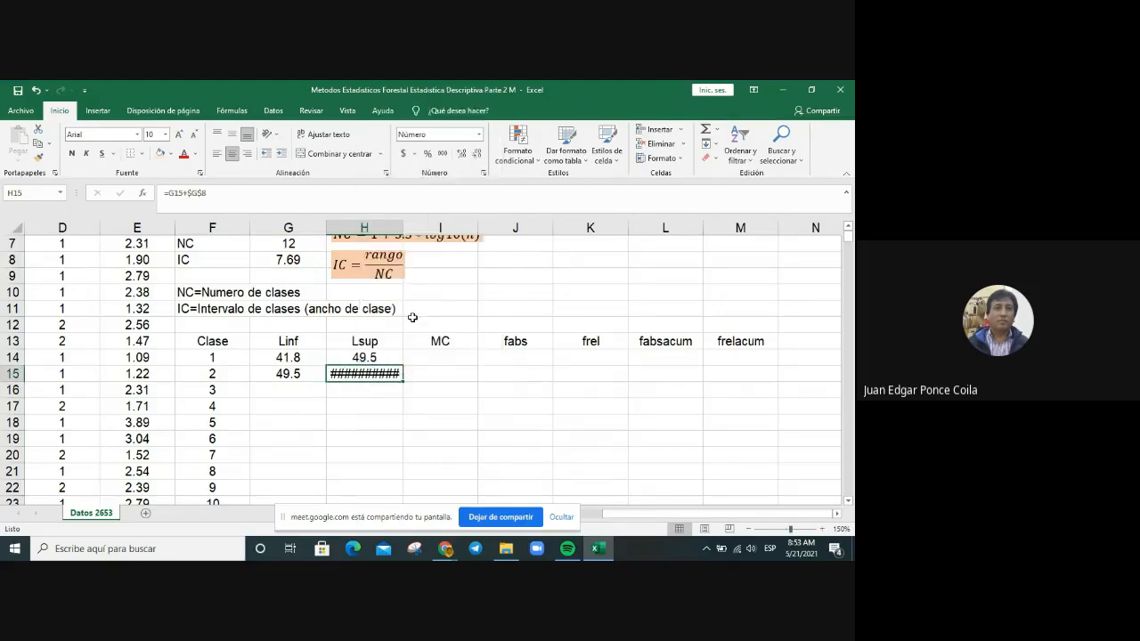
left_click(438, 241)
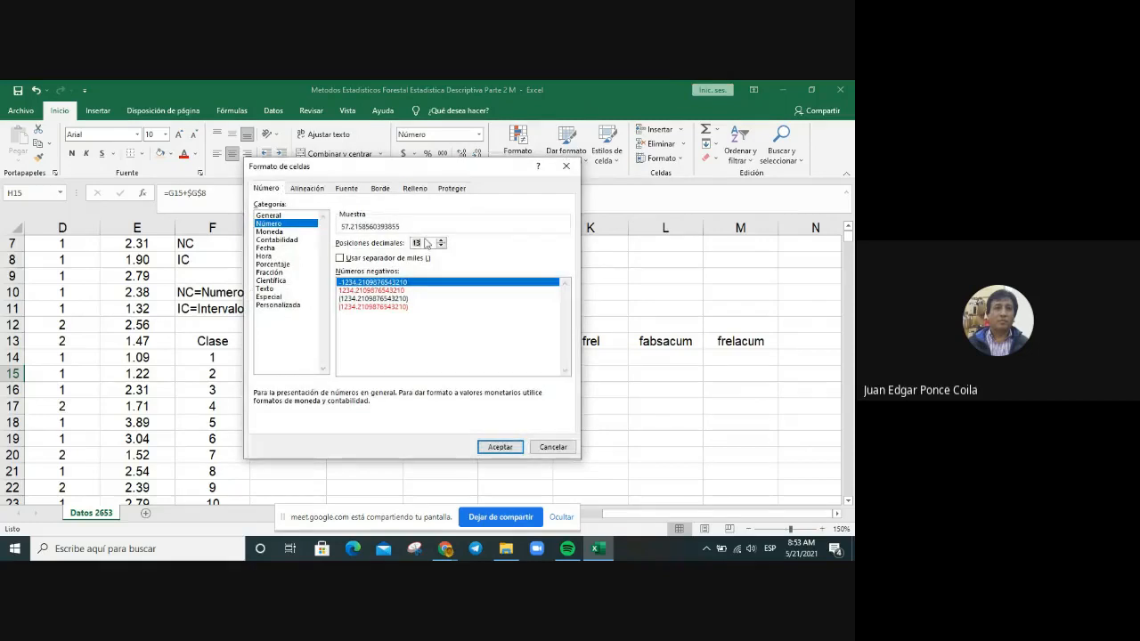
key("BackSpace")
key("Return")
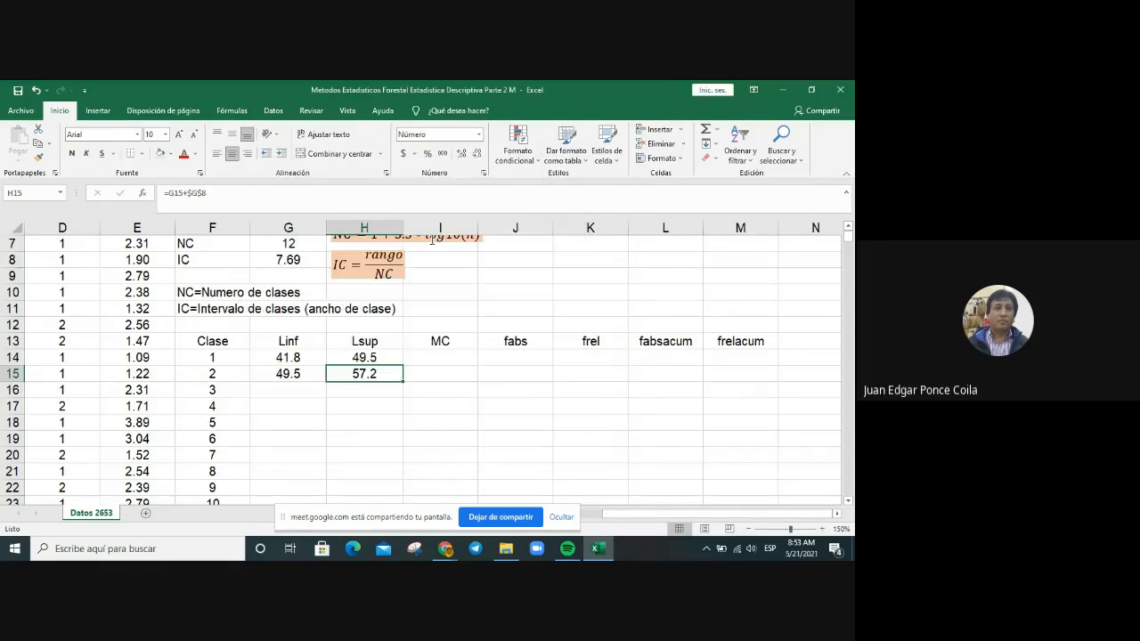
Fill the class limit formulas from G15:H15 down to row 25 for the remaining classes.
left_click_drag(287, 373, 365, 376)
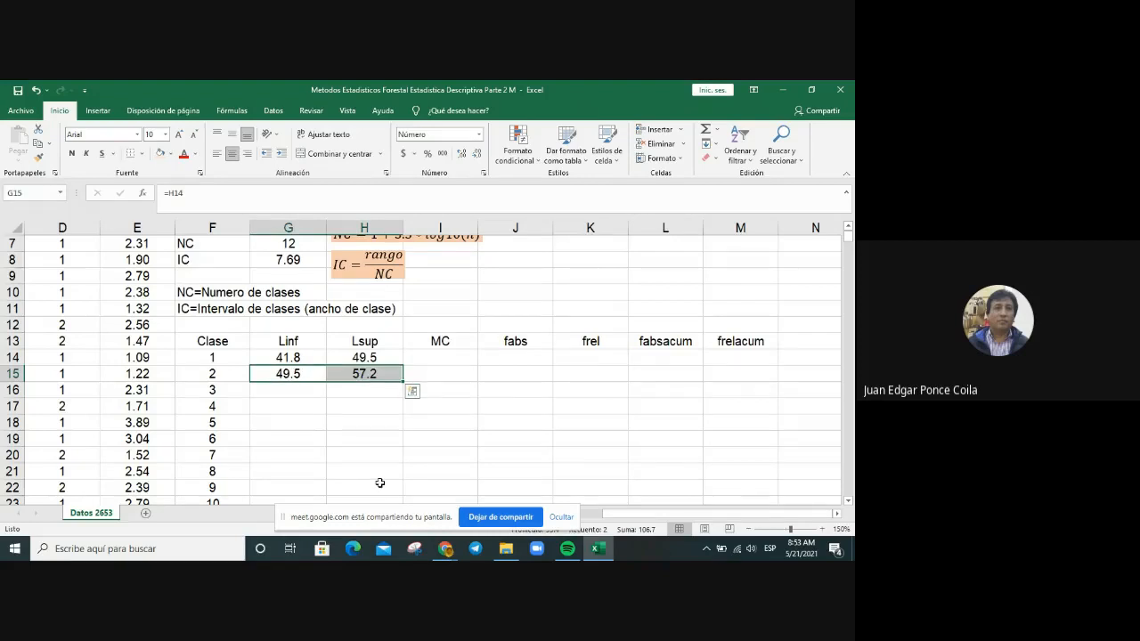
left_click_drag(401, 380, 389, 474)
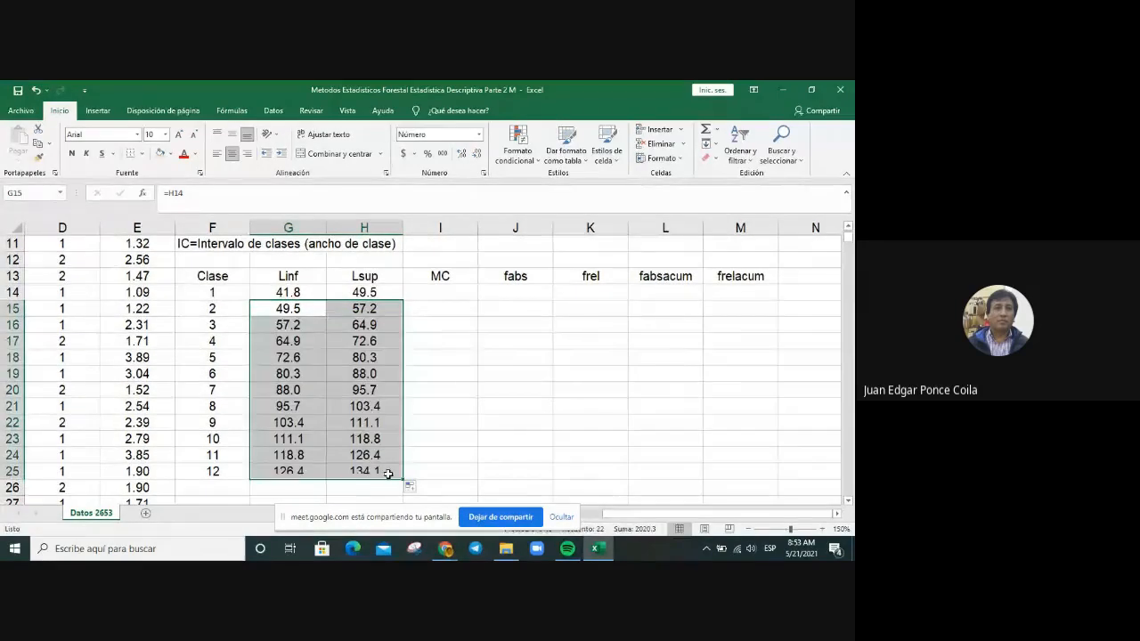
left_click(428, 456)
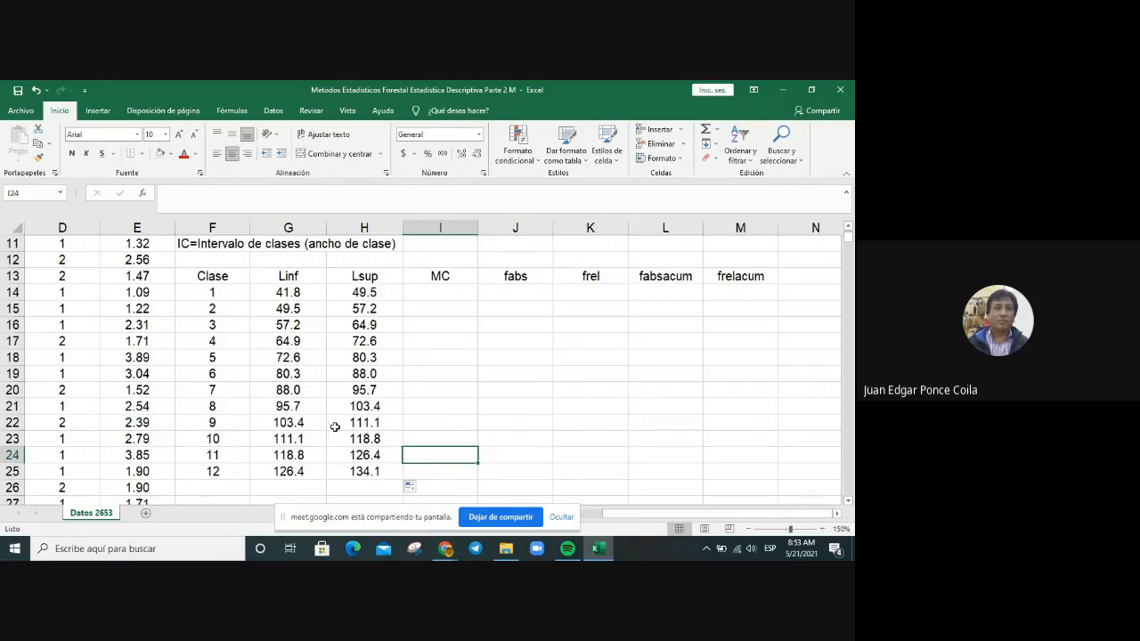
Highlight the first class's lower limit in G14 and the last class's upper limit in H25 with yellow fill.
left_click(302, 288)
left_click(173, 155)
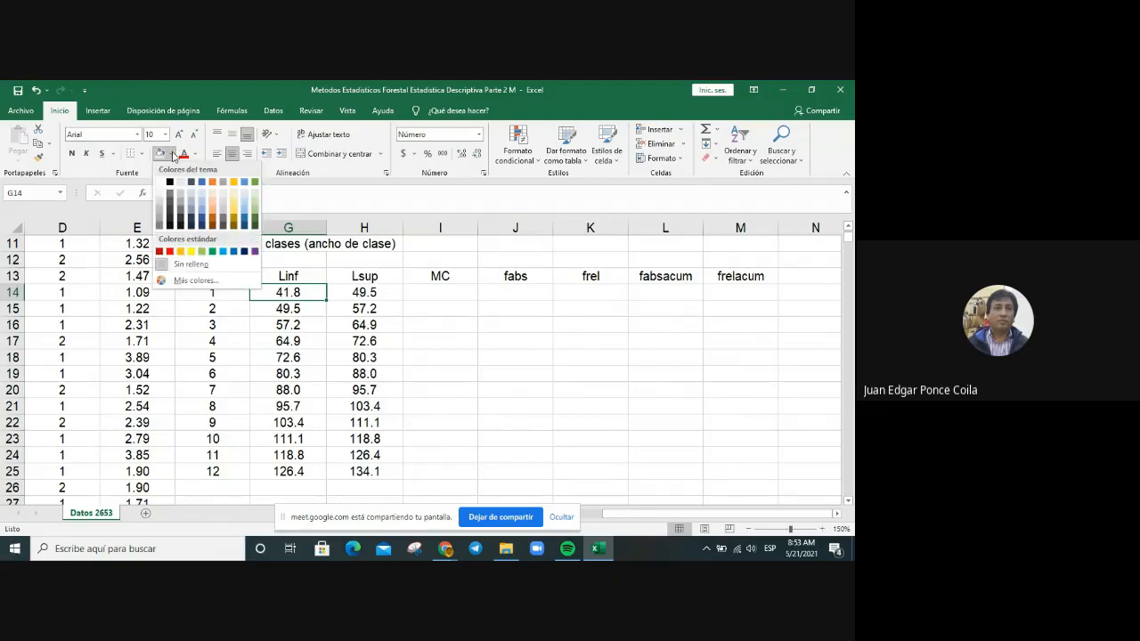
left_click(190, 252)
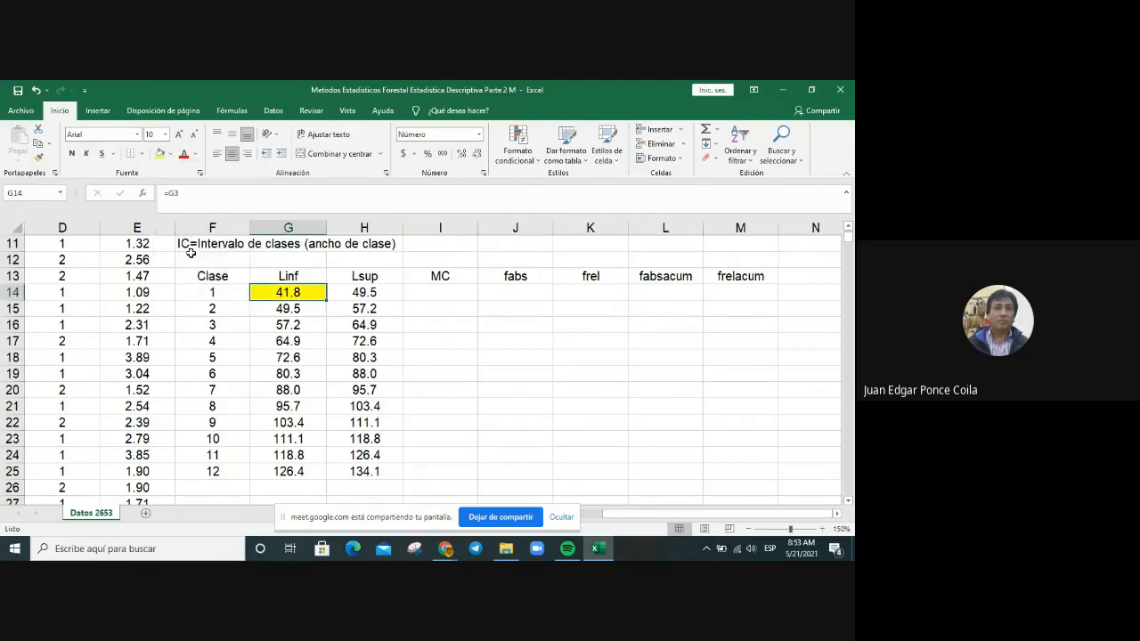
left_click(389, 473)
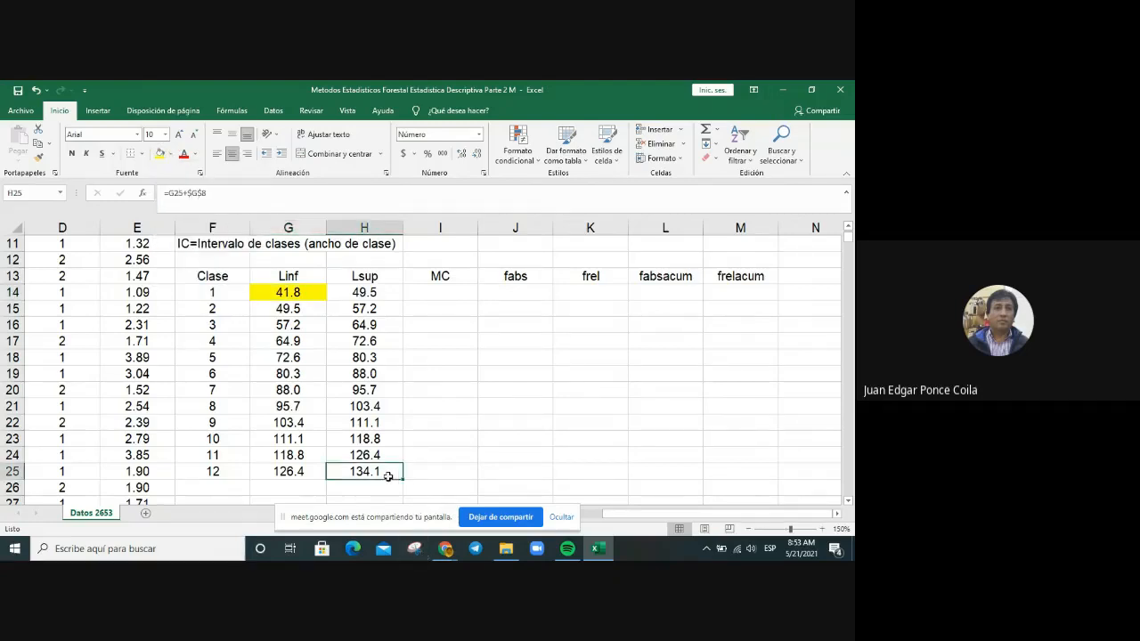
left_click(160, 155)
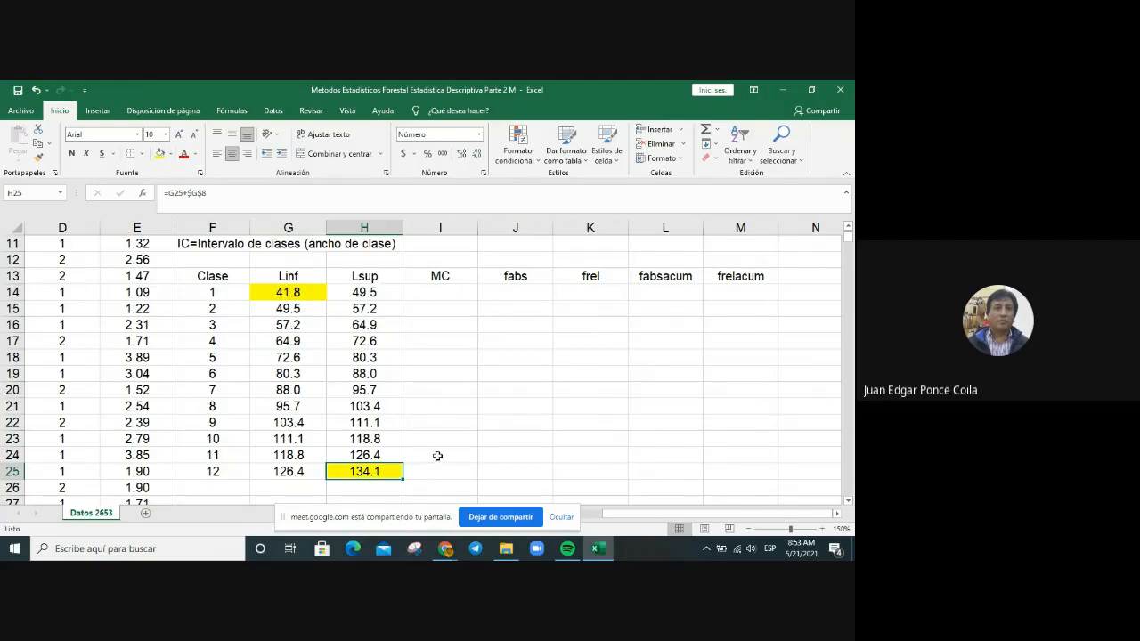
Compare the highlighted first lower limit and last upper limit with the minimum and maximum in the preliminary calculations.
scroll(440, 454, "up", 4)
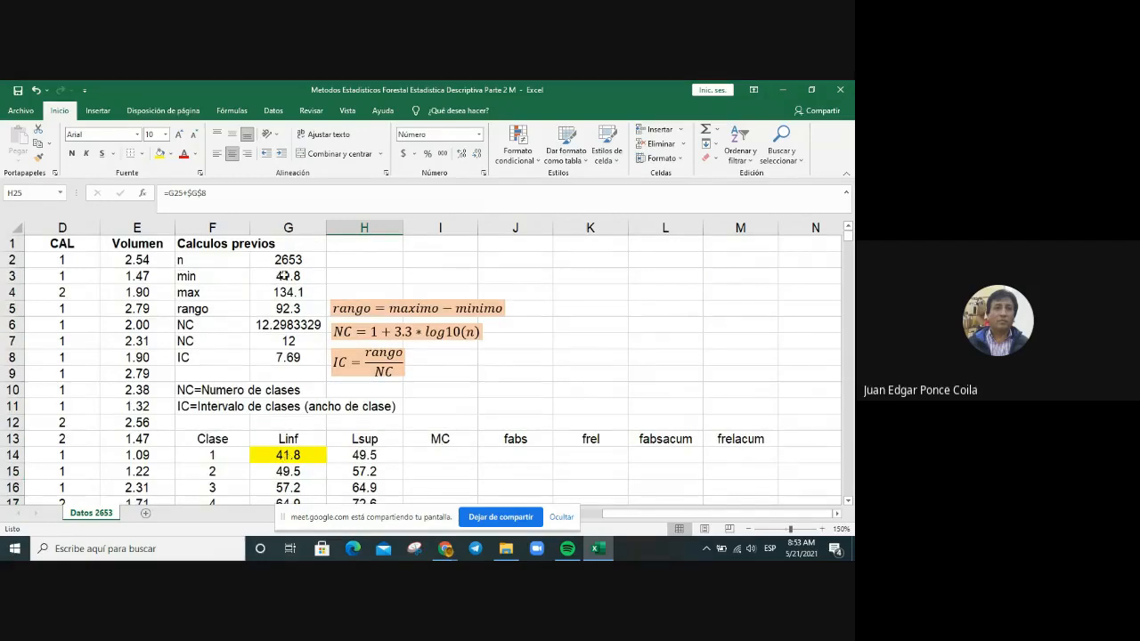
scroll(422, 392, "down", 4)
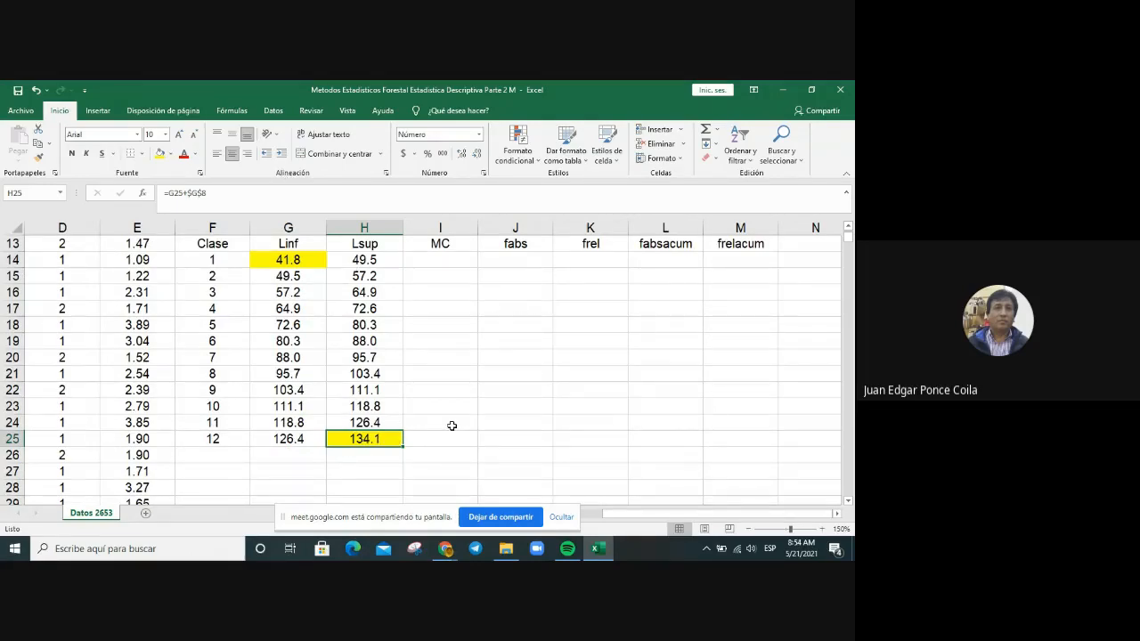
scroll(452, 426, "up", 1)
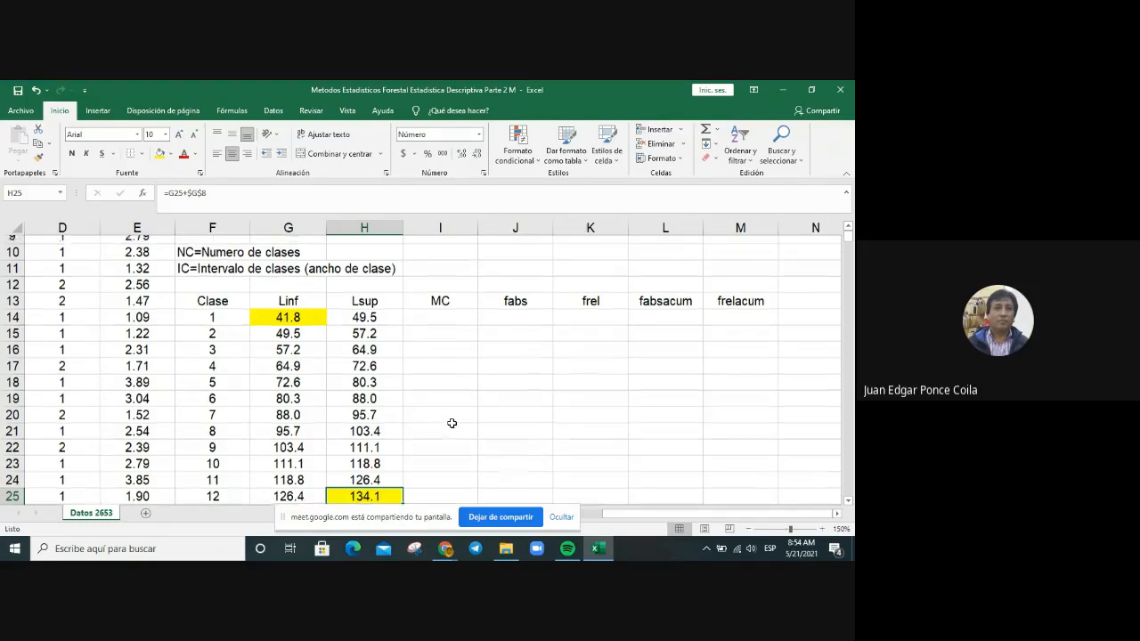
scroll(452, 426, "up", 3)
scroll(451, 423, "down", 3)
scroll(452, 423, "down", 1)
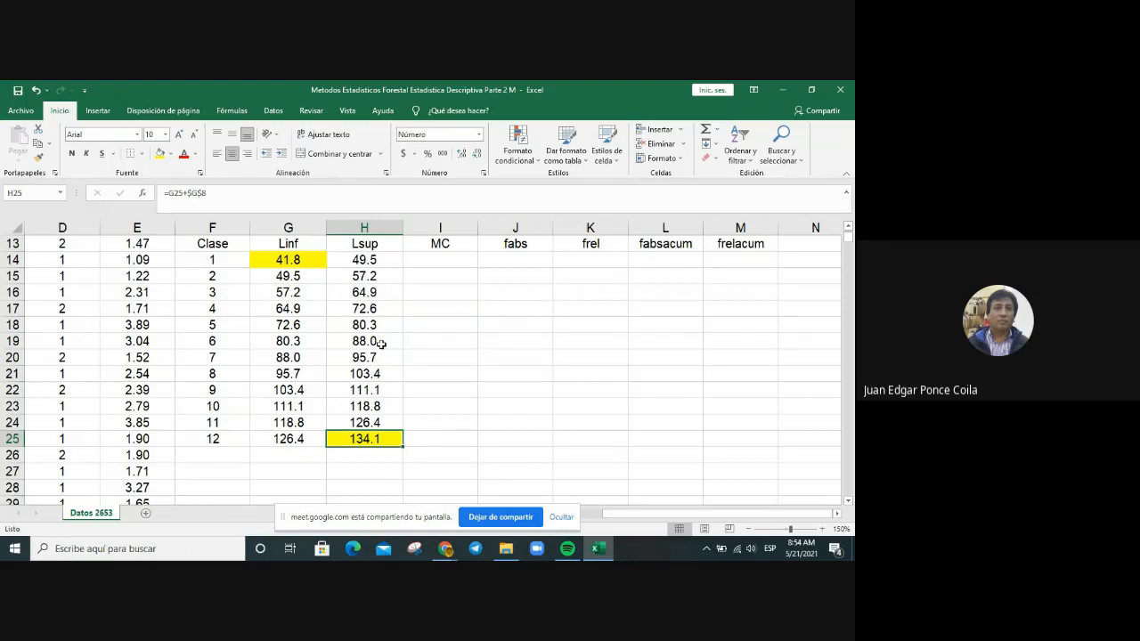
left_click_drag(230, 293, 400, 301)
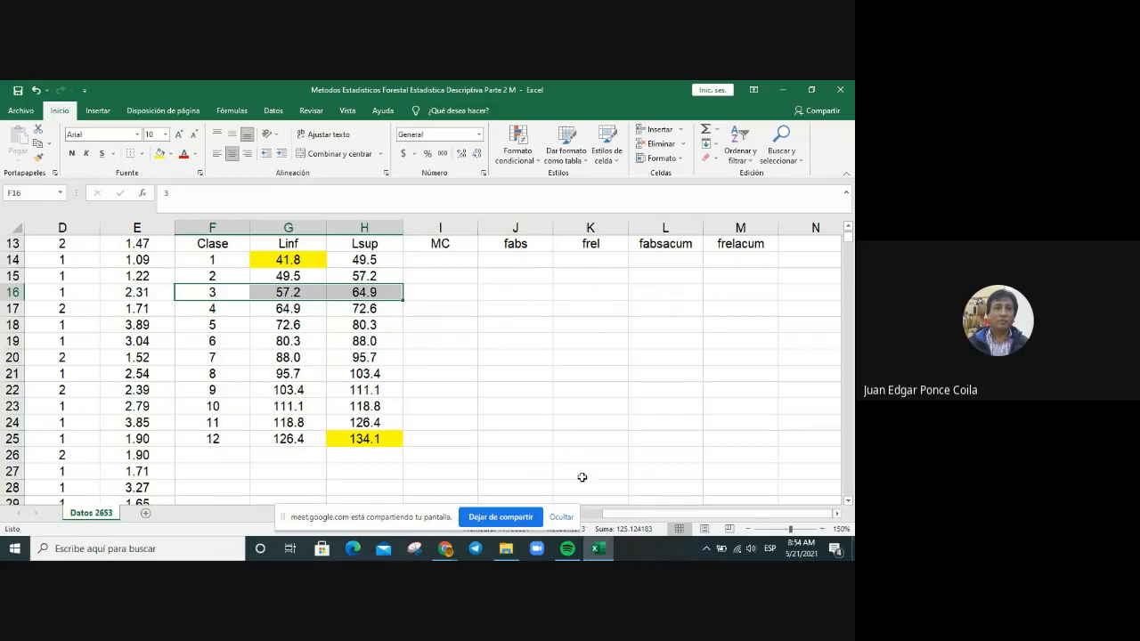
left_click(454, 310)
left_click(445, 259)
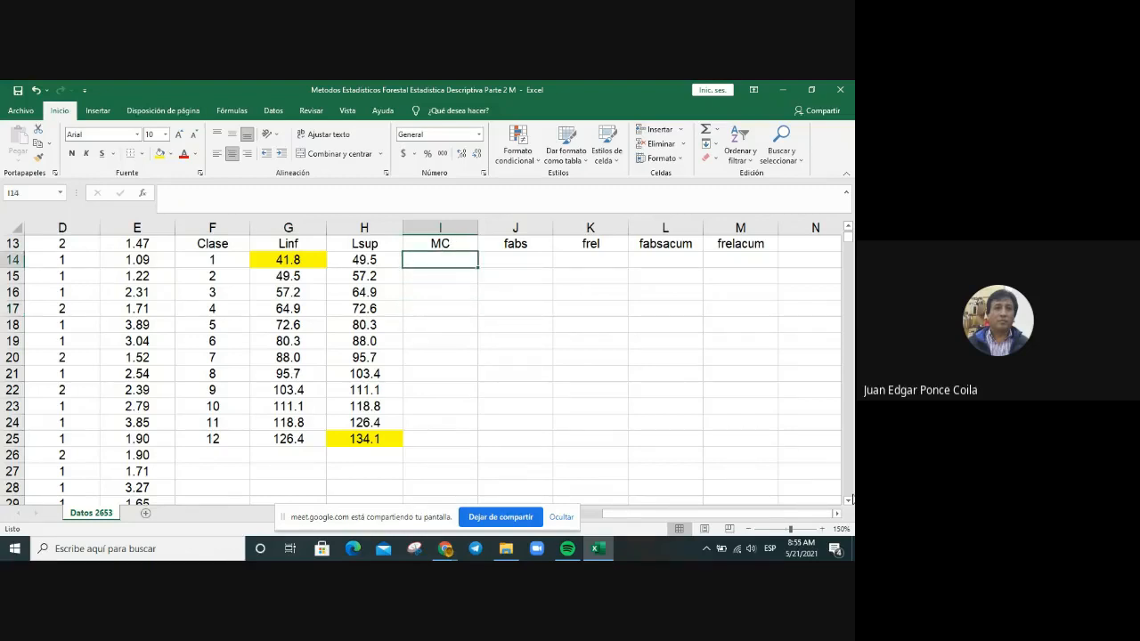
scroll(415, 442, "up", 2)
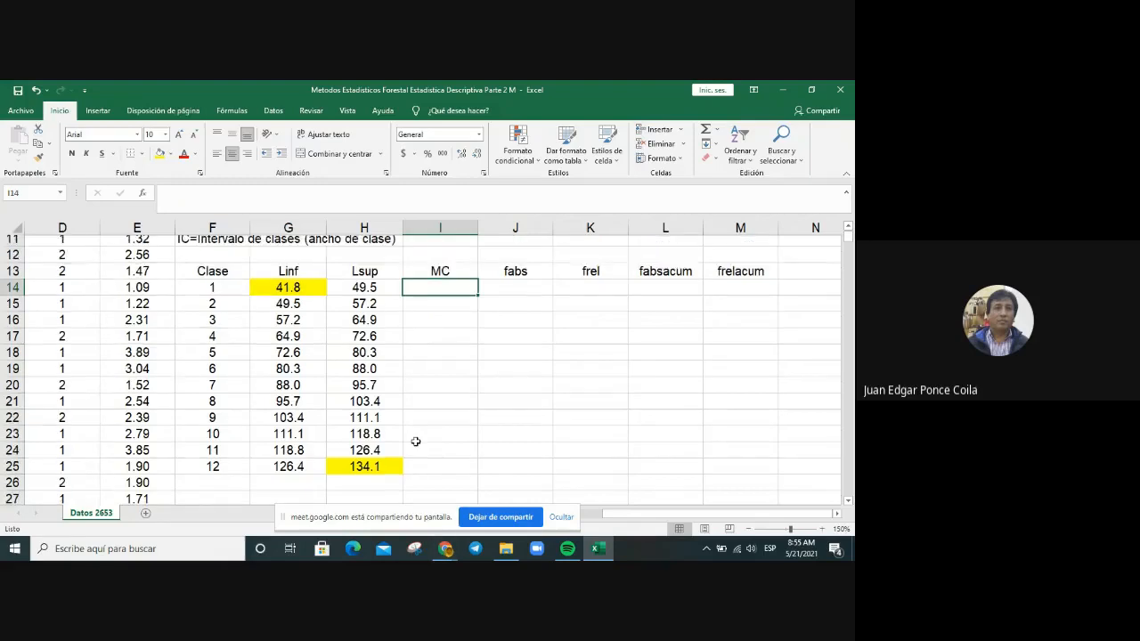
scroll(415, 441, "down", 2)
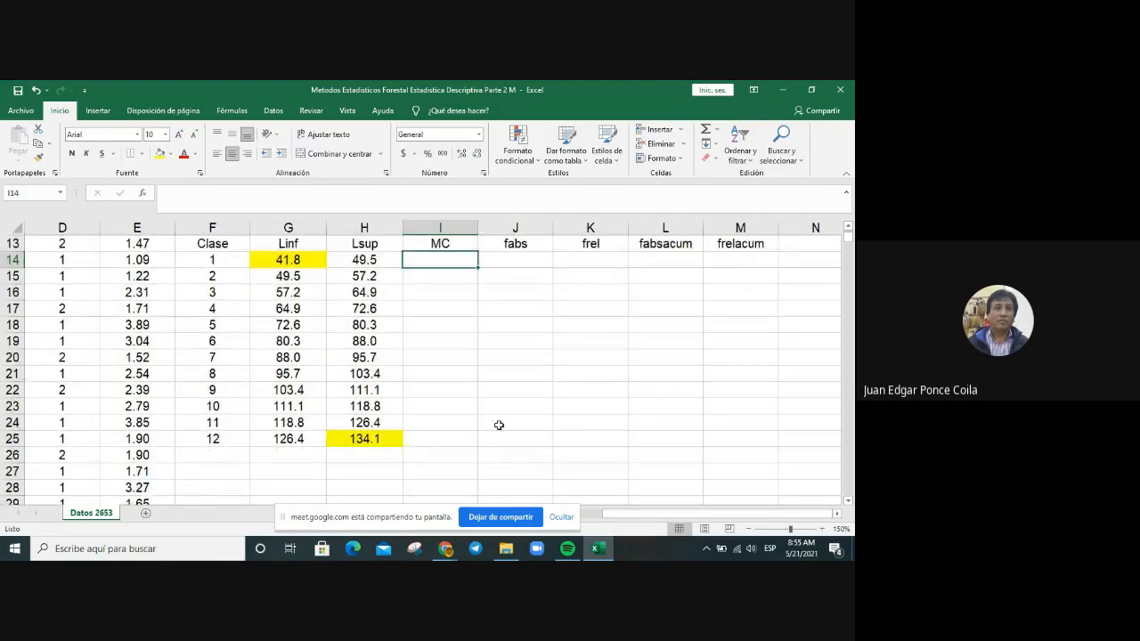
scroll(525, 411, "up", 1)
scroll(525, 411, "down", 1)
Enter the first class's midpoint formula =(G14+H14)/2 in I14 under MC.
left_click(446, 243)
left_click(441, 257)
type("=(")
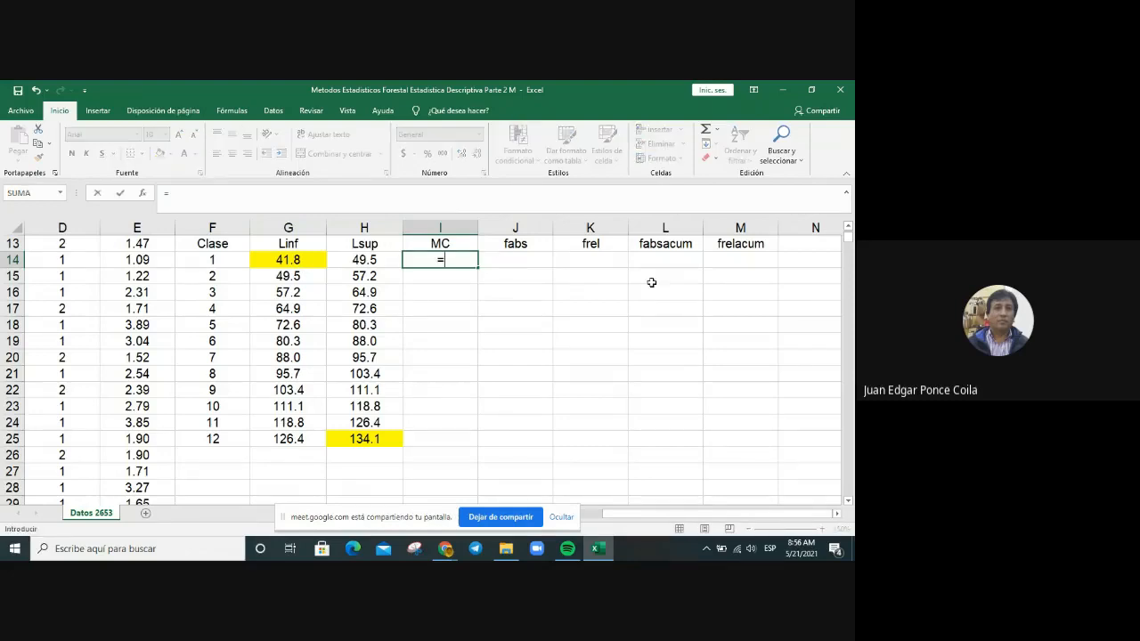
key("Left")
key("Left")
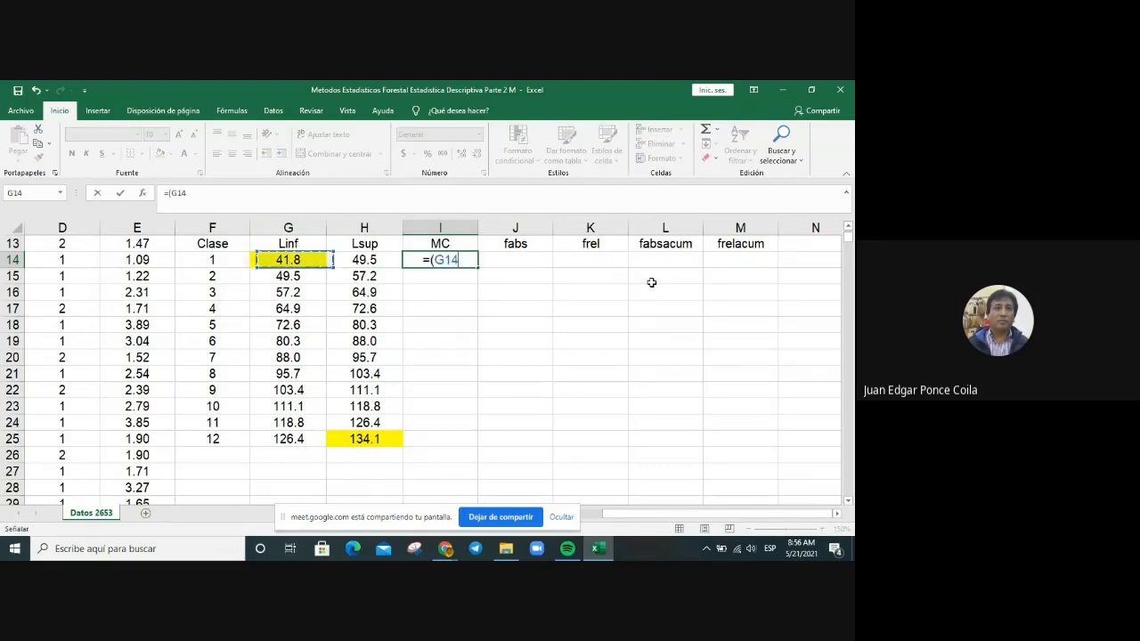
type("+")
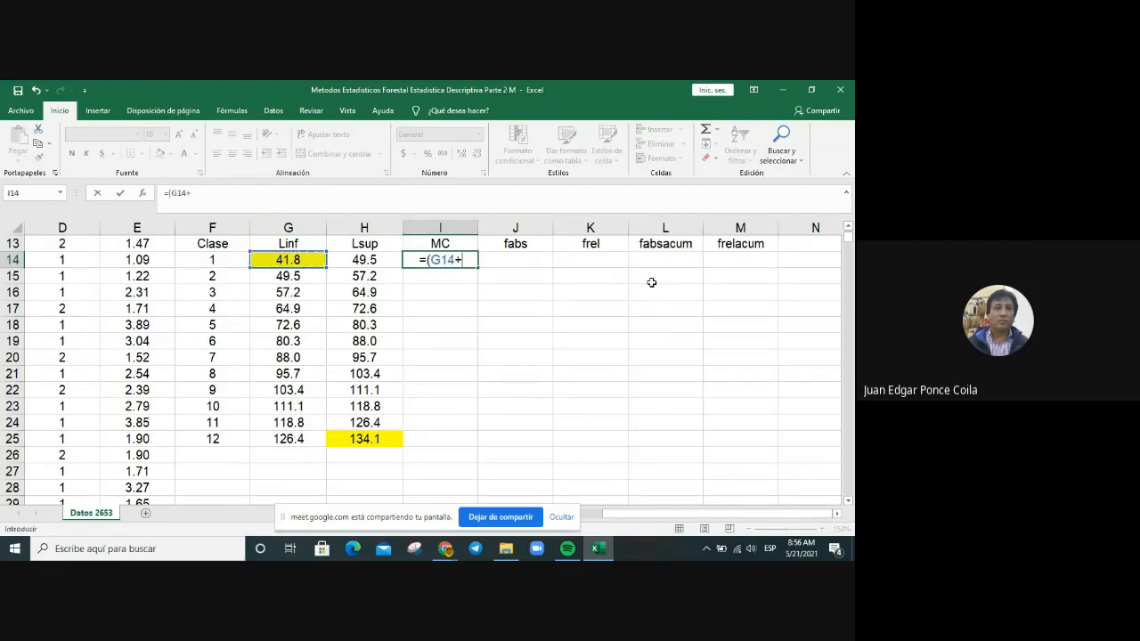
key("Left")
type(")/2")
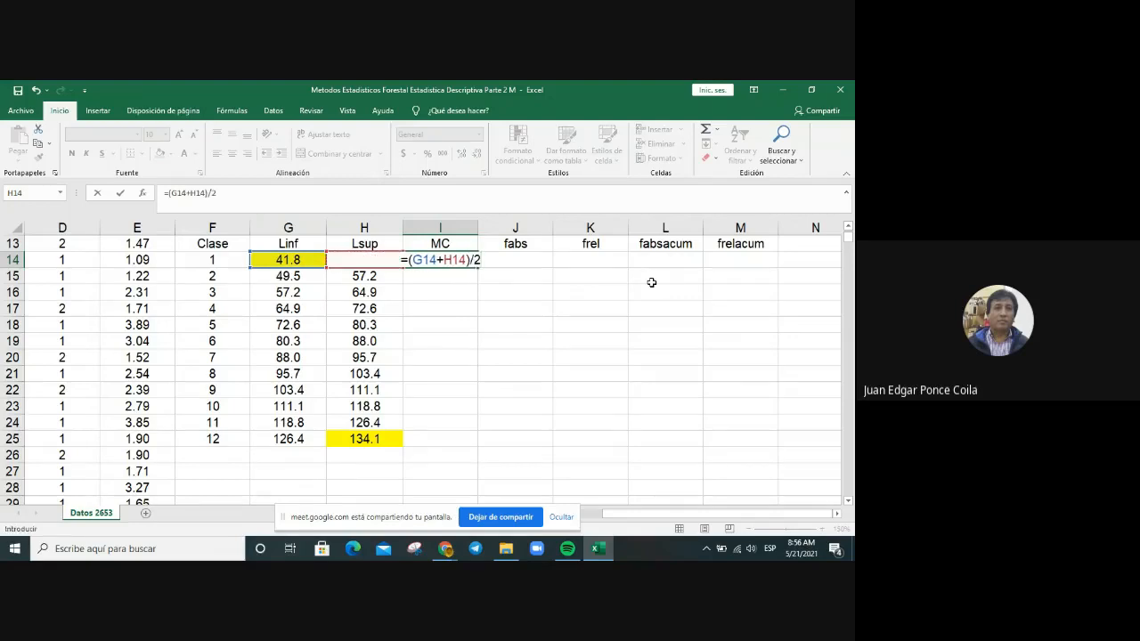
key("Return")
Format the first class midpoint in I14 as a number with one decimal place.
left_click(434, 259)
right_click(438, 259)
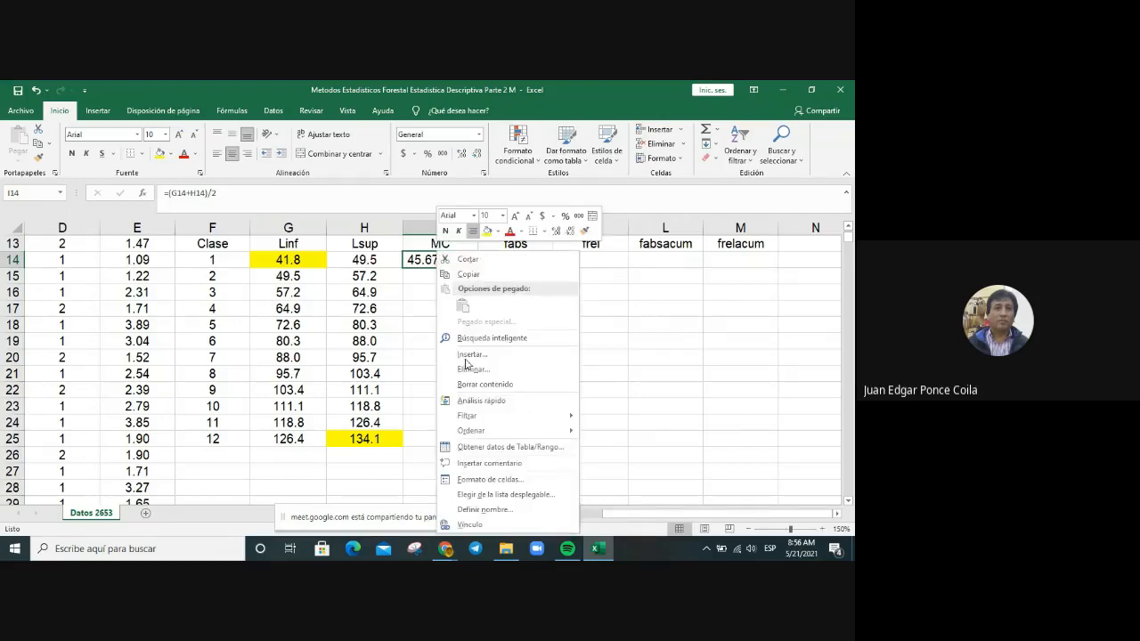
left_click(491, 481)
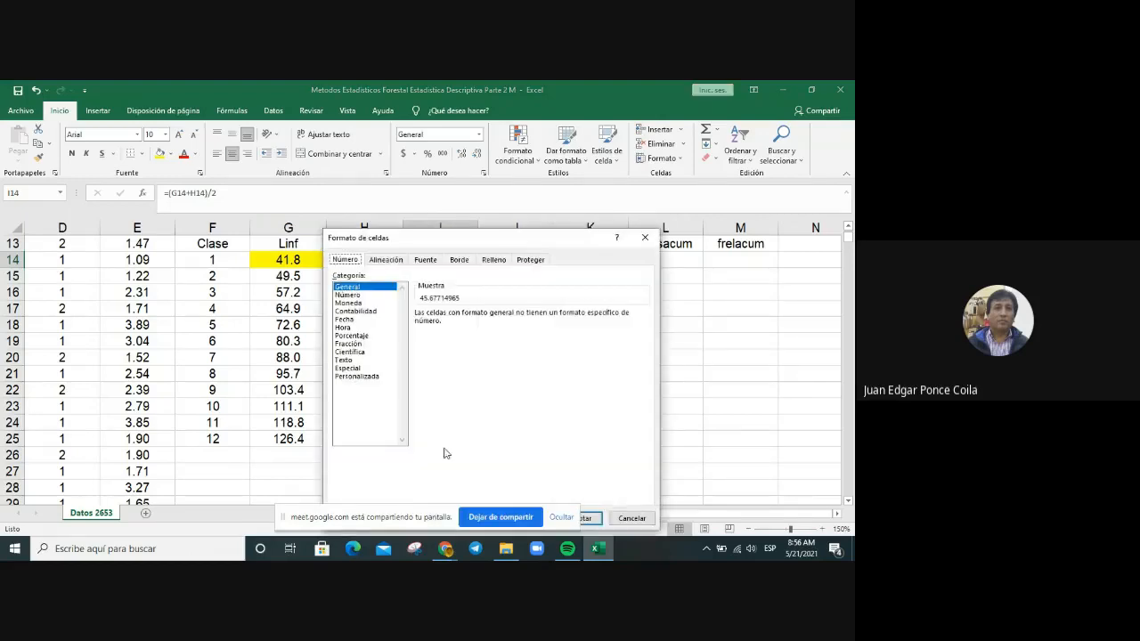
left_click(366, 295)
left_click(511, 314)
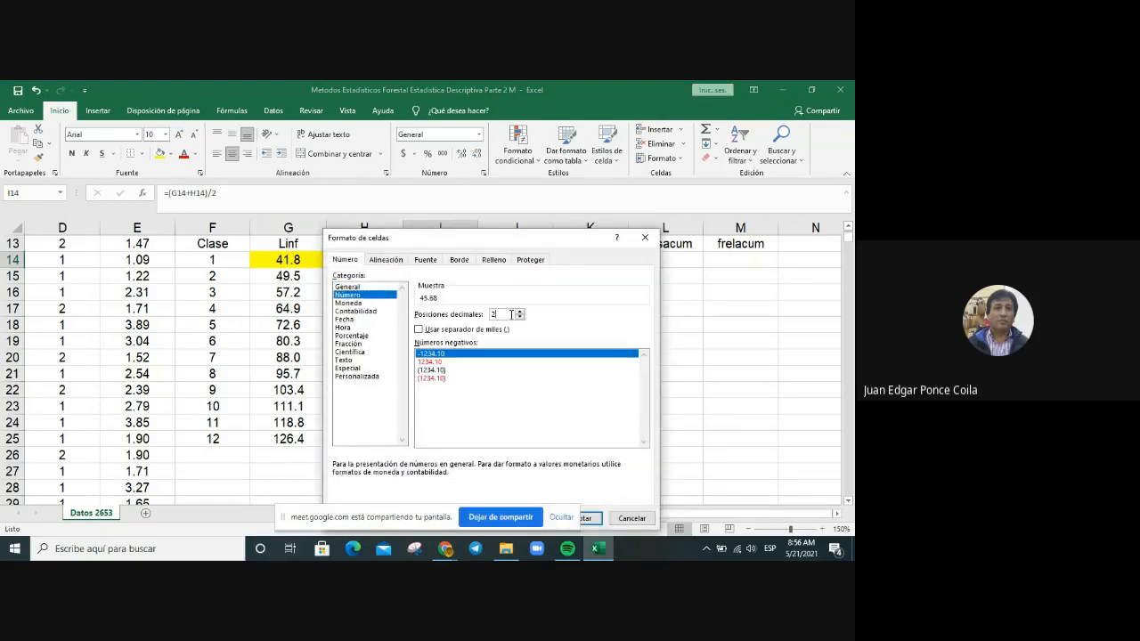
key("BackSpace")
type("1")
key("Return")
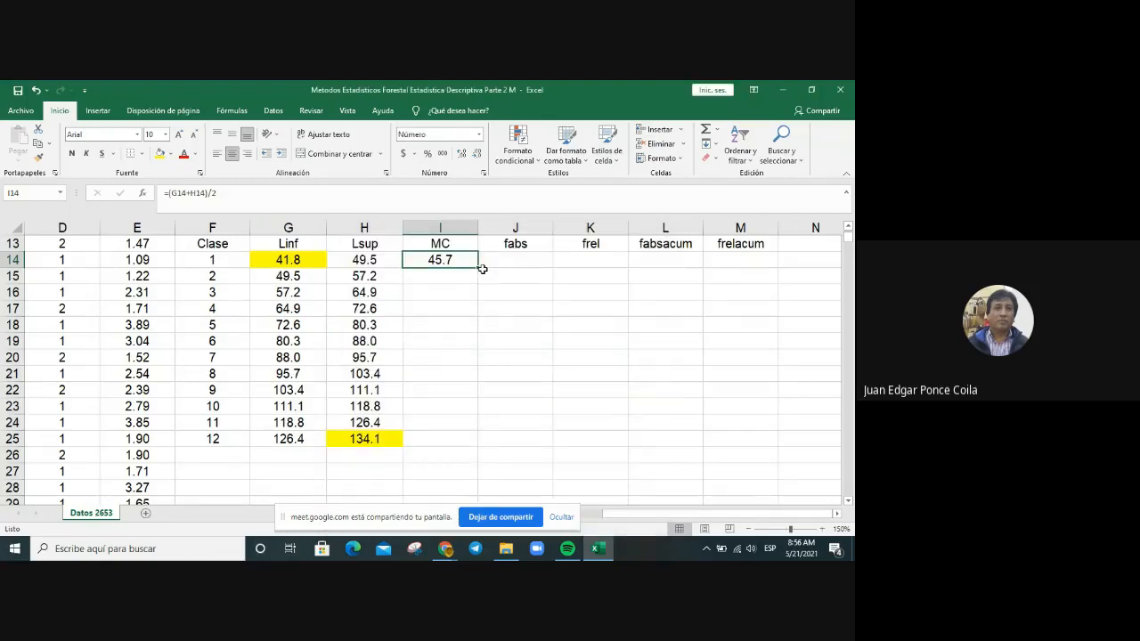
Fill the midpoint formula from I14 down to I25 for the remaining classes.
left_click_drag(479, 268, 457, 441)
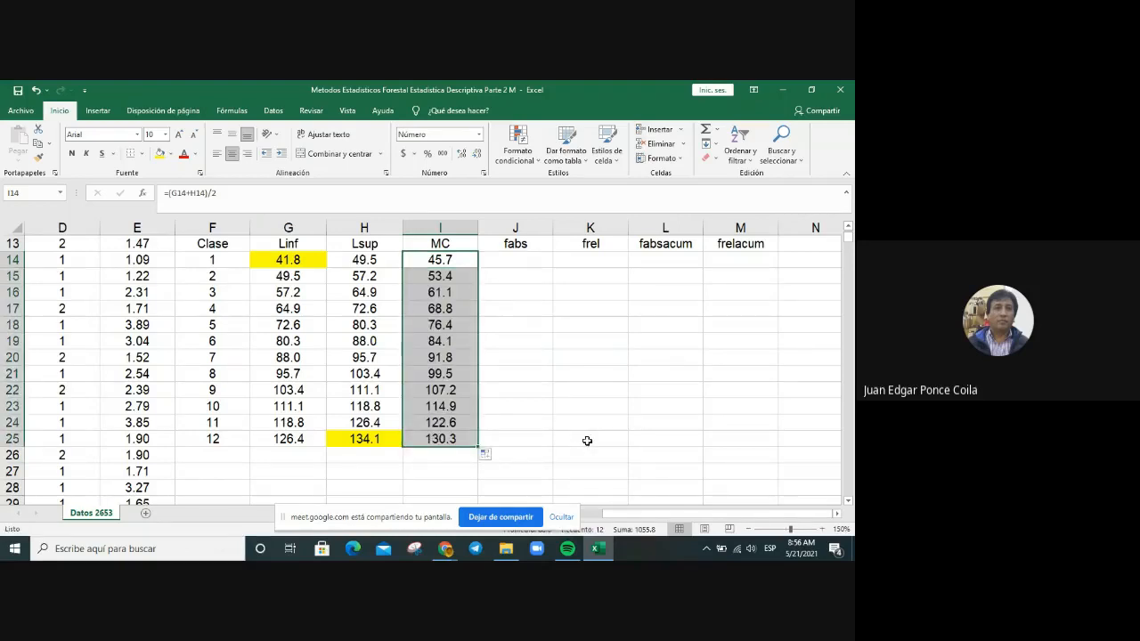
left_click(420, 440)
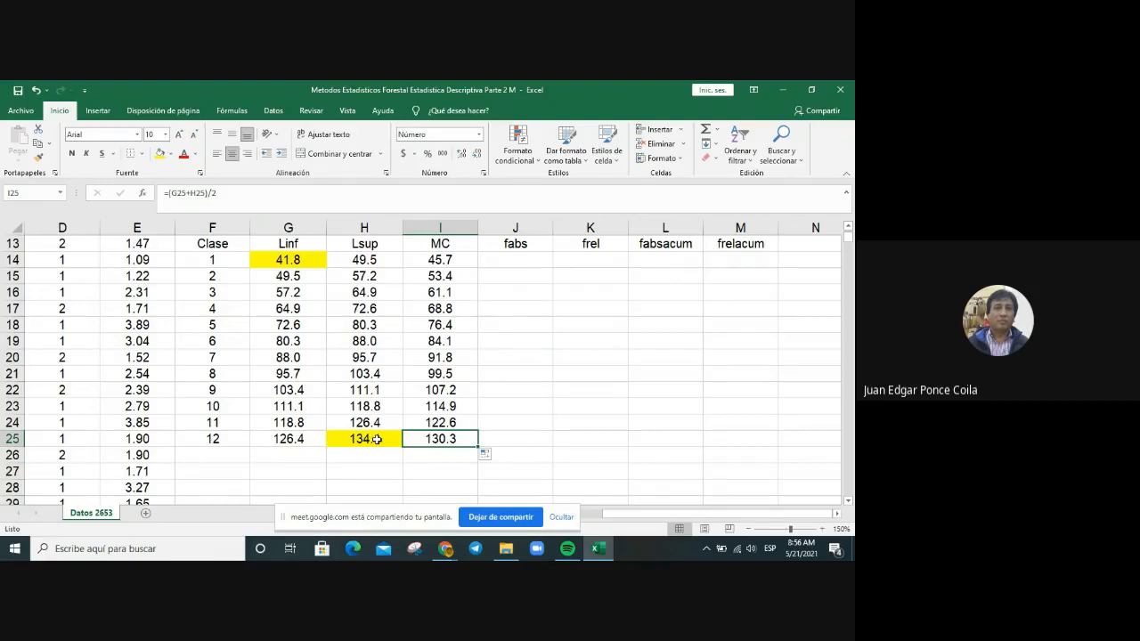
left_click(703, 407)
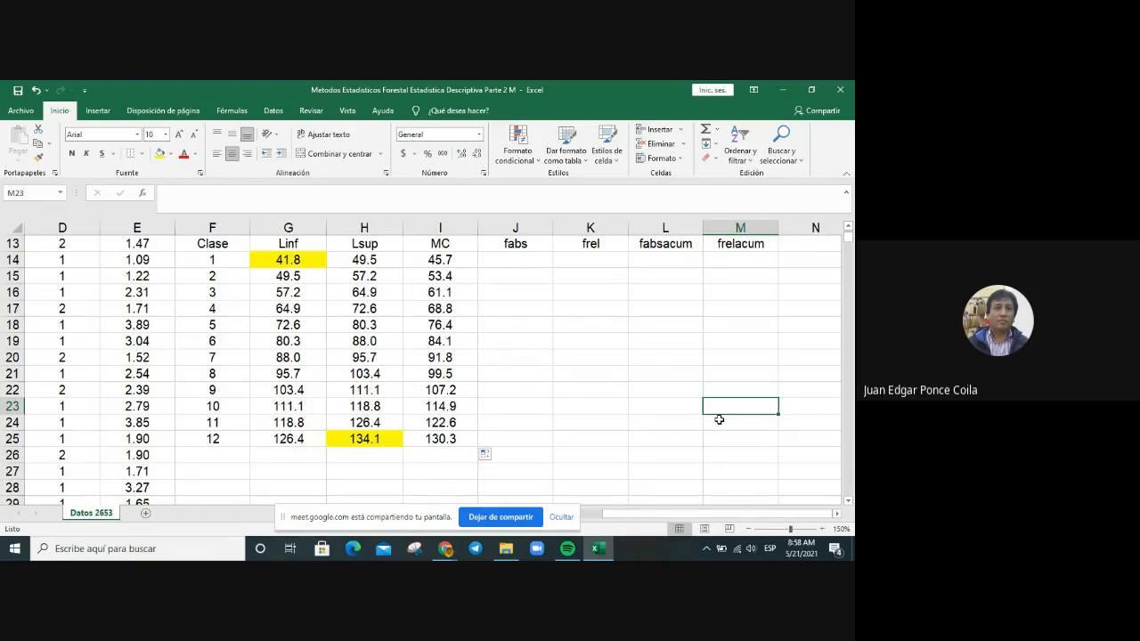
Open the Histograma tool from the data analysis functions.
left_click(274, 113)
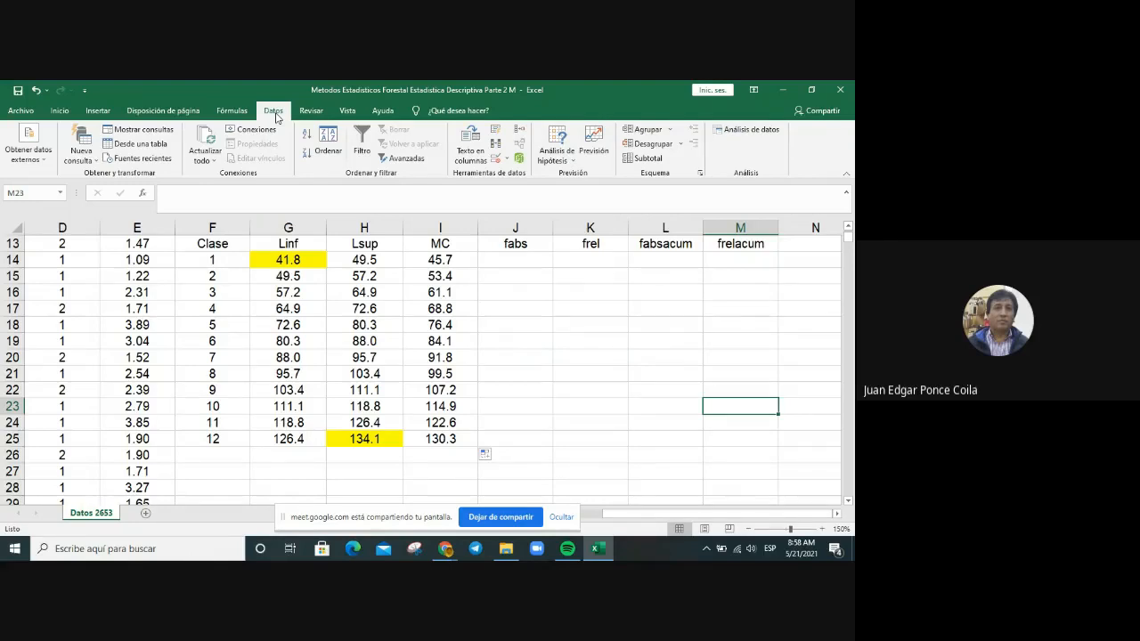
left_click(767, 131)
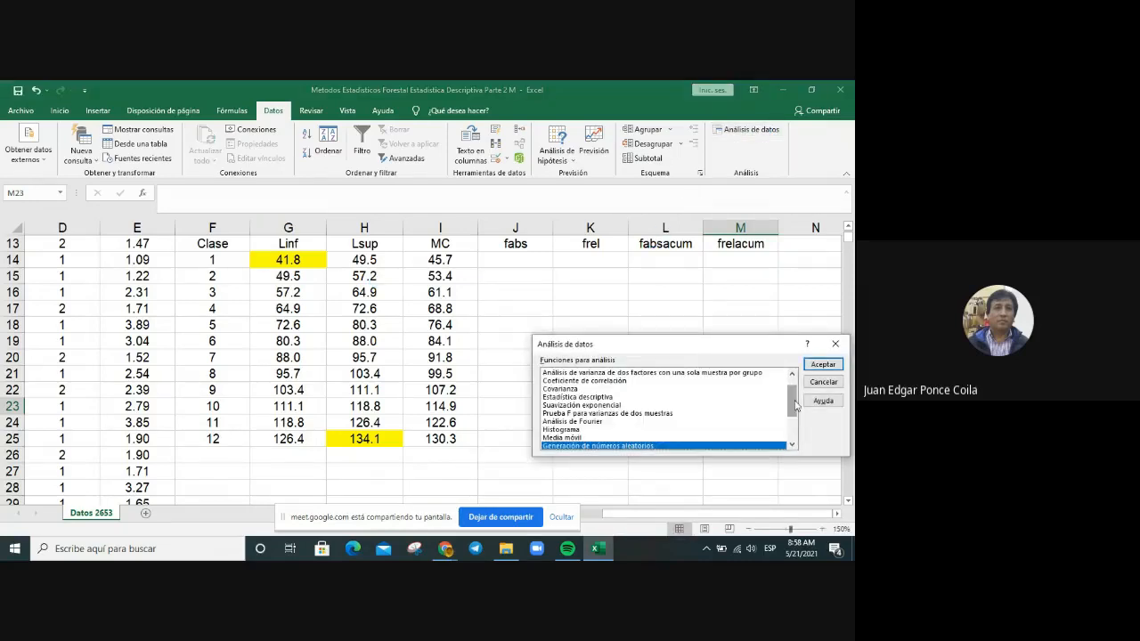
scroll(795, 396, "up", 1)
left_click_drag(796, 393, 794, 418)
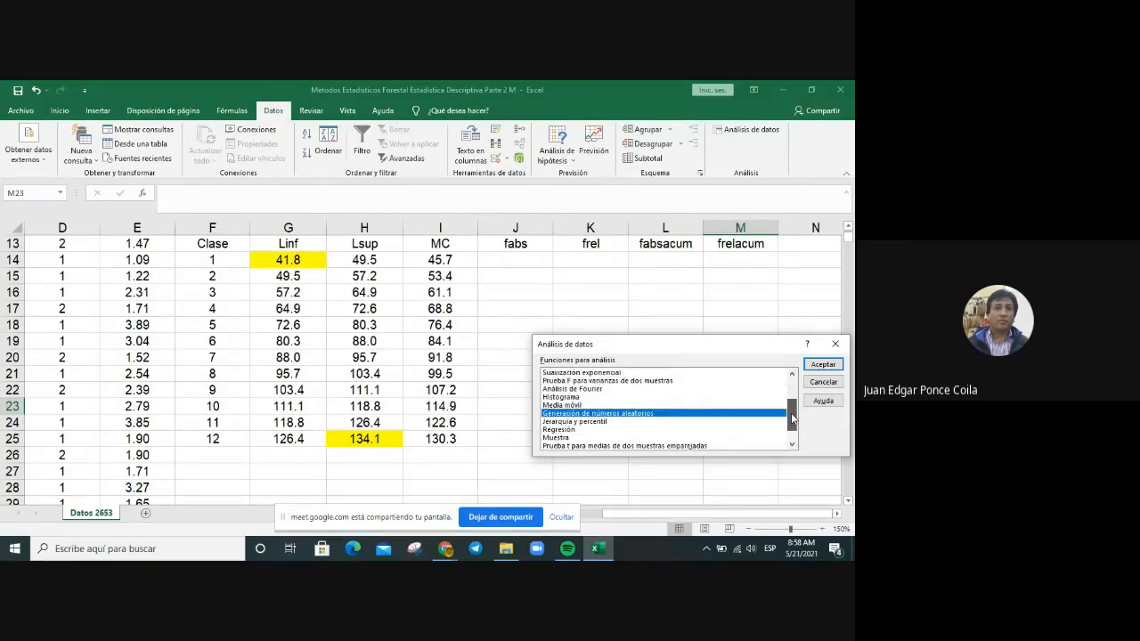
left_click(568, 398)
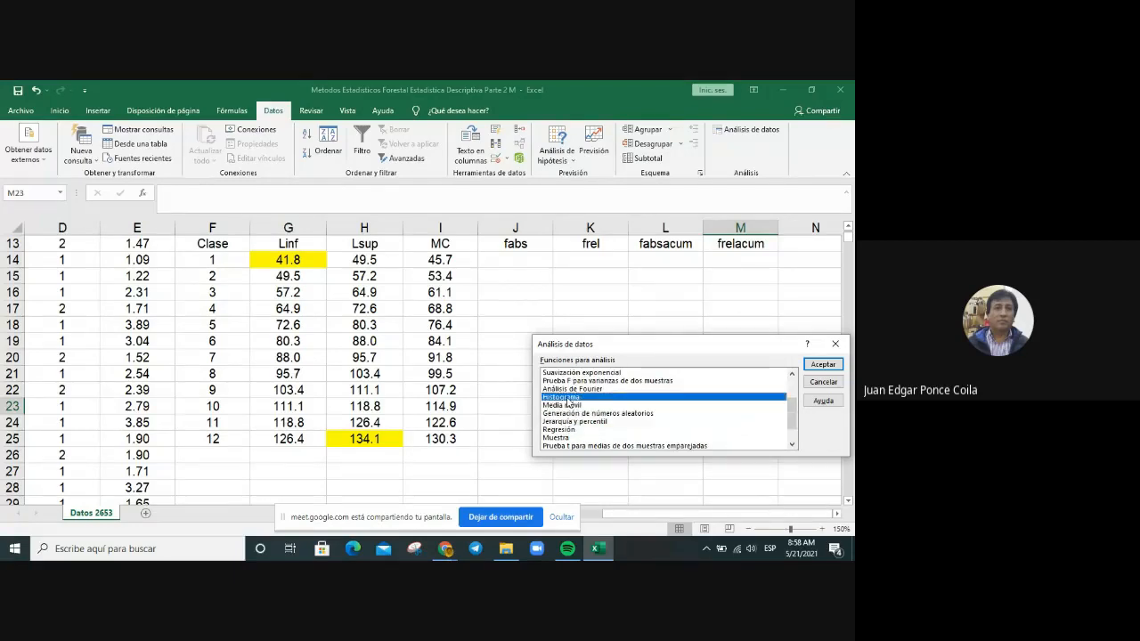
left_click(824, 364)
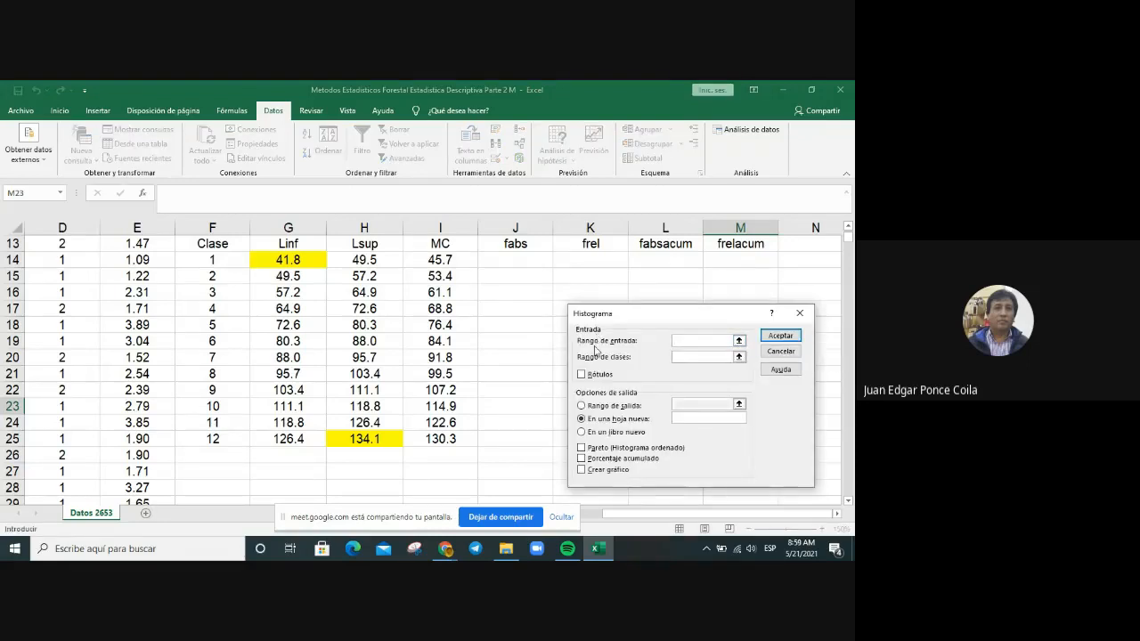
Set the histogram's input range to the DAP column with its header, $B$1:$B$2654.
left_click(739, 342)
left_click_drag(848, 233, 847, 232)
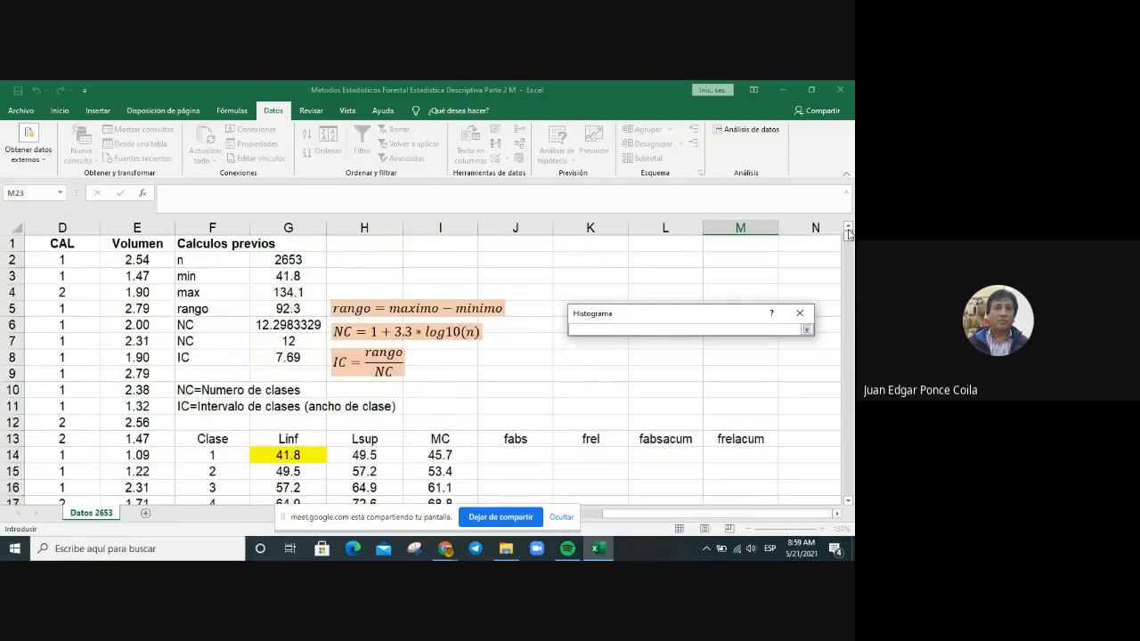
left_click_drag(659, 515, 638, 519)
left_click_drag(752, 519, 728, 519)
left_click(67, 244)
left_click_drag(731, 519, 708, 521)
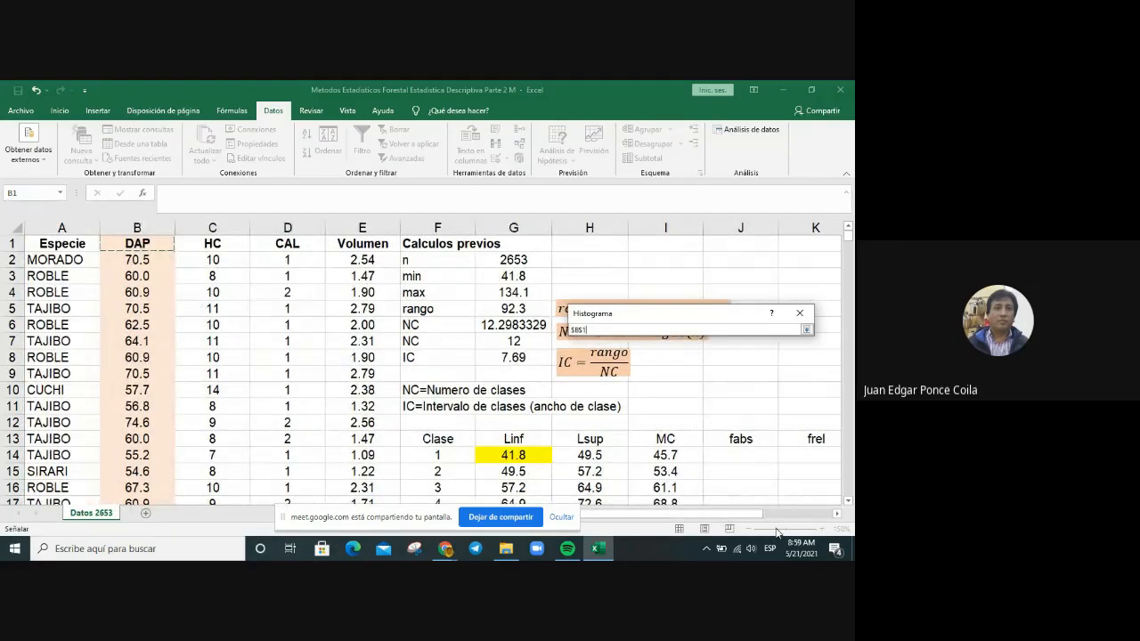
left_click_drag(776, 533, 777, 533)
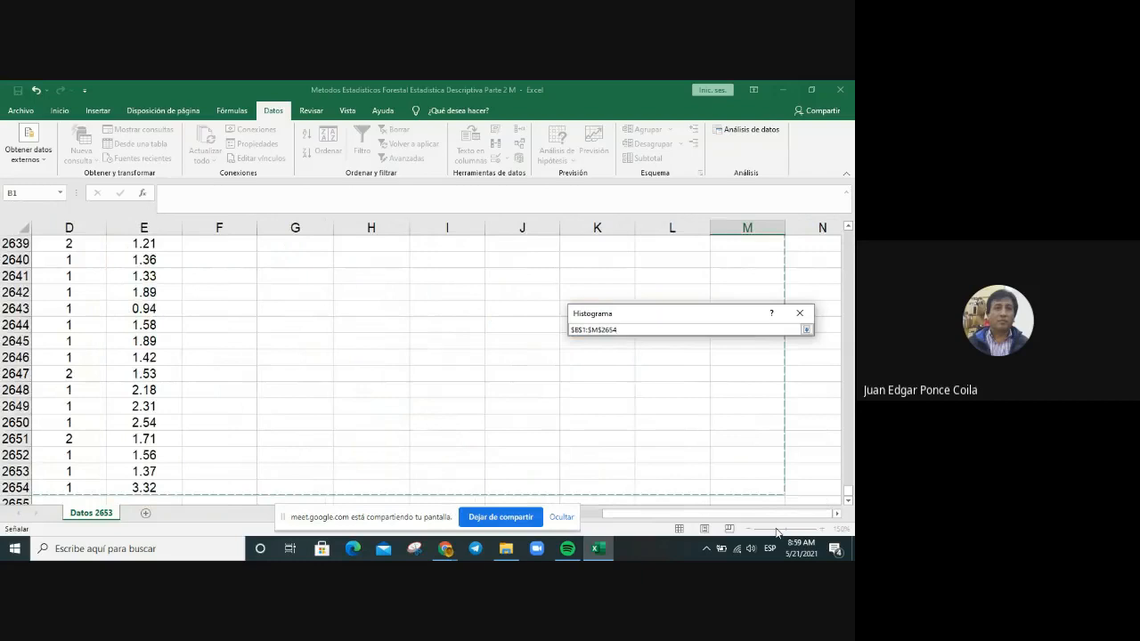
key("shift+Left")
key("shift+Left")
key("shift+Left")
key("shift+Left")
key("shift+Left")
key("shift+Left")
key("shift+Left")
key("shift+Left")
key("shift+Left")
key("shift+Left")
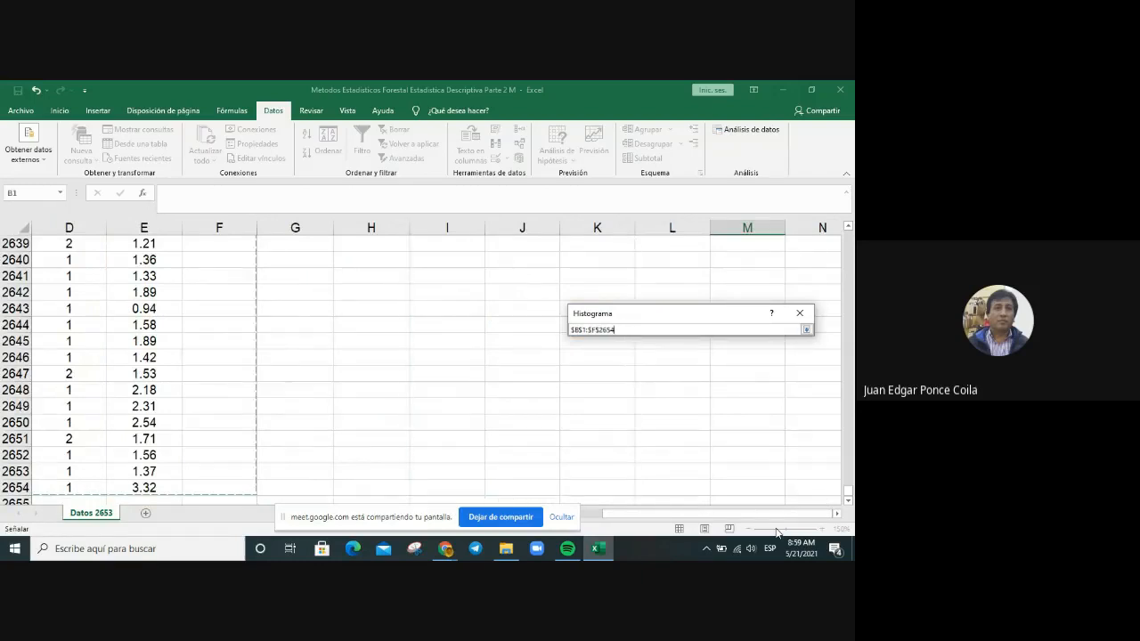
key("shift+Left")
key("shift+Left")
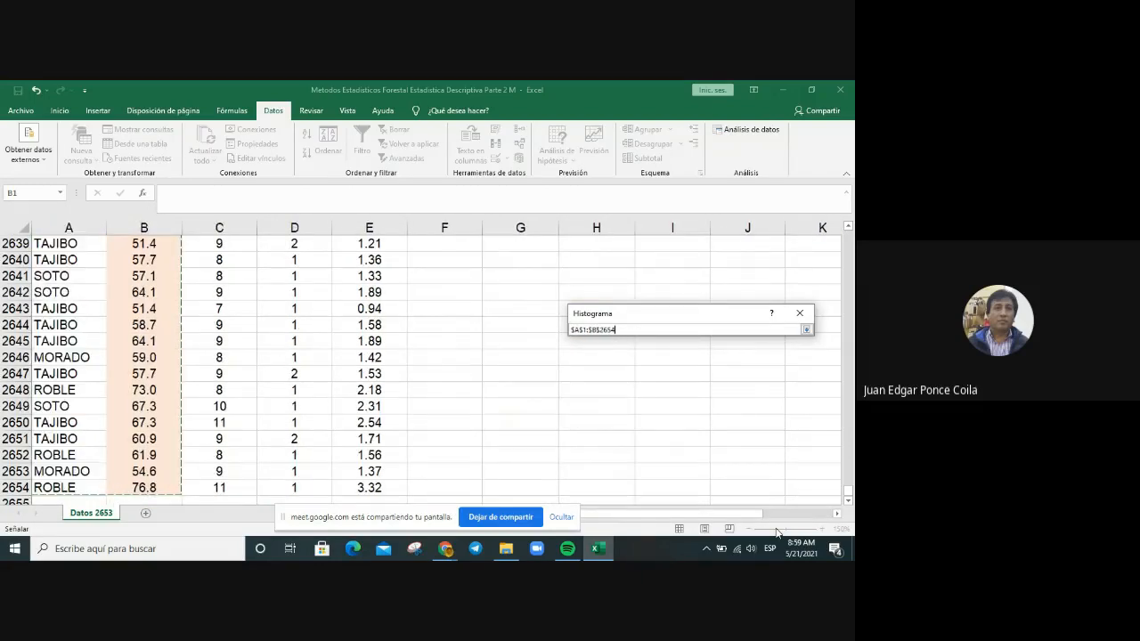
key("shift+Right")
key("Return")
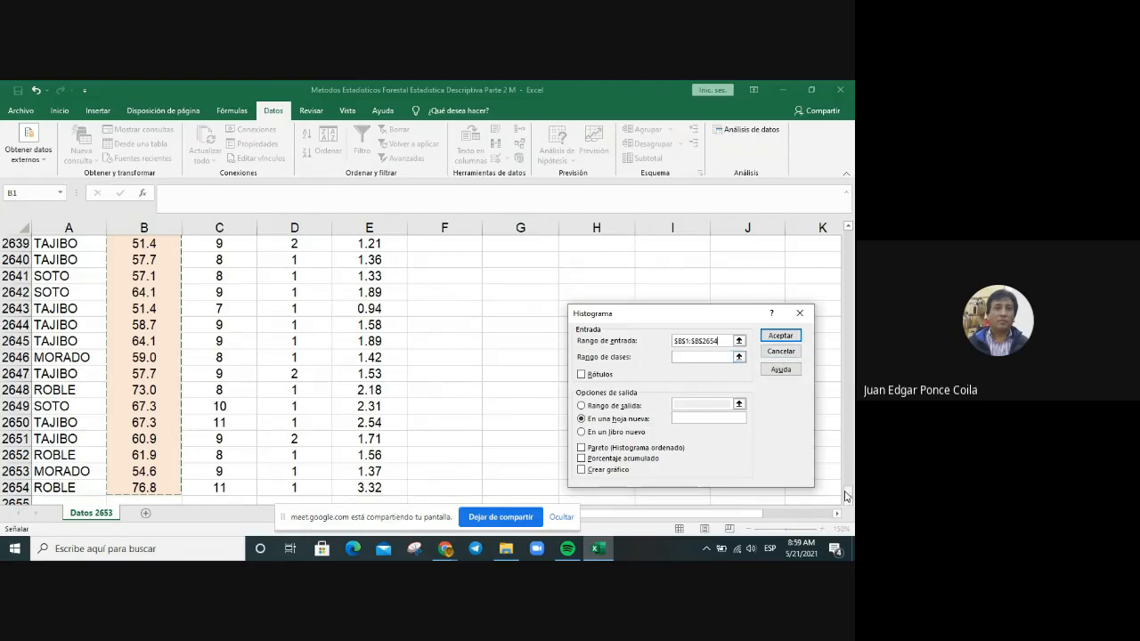
Set the histogram's class range to the Lsup column with its header, $H$13:$H$25, and enable Rótulos.
left_click_drag(850, 496, 850, 230)
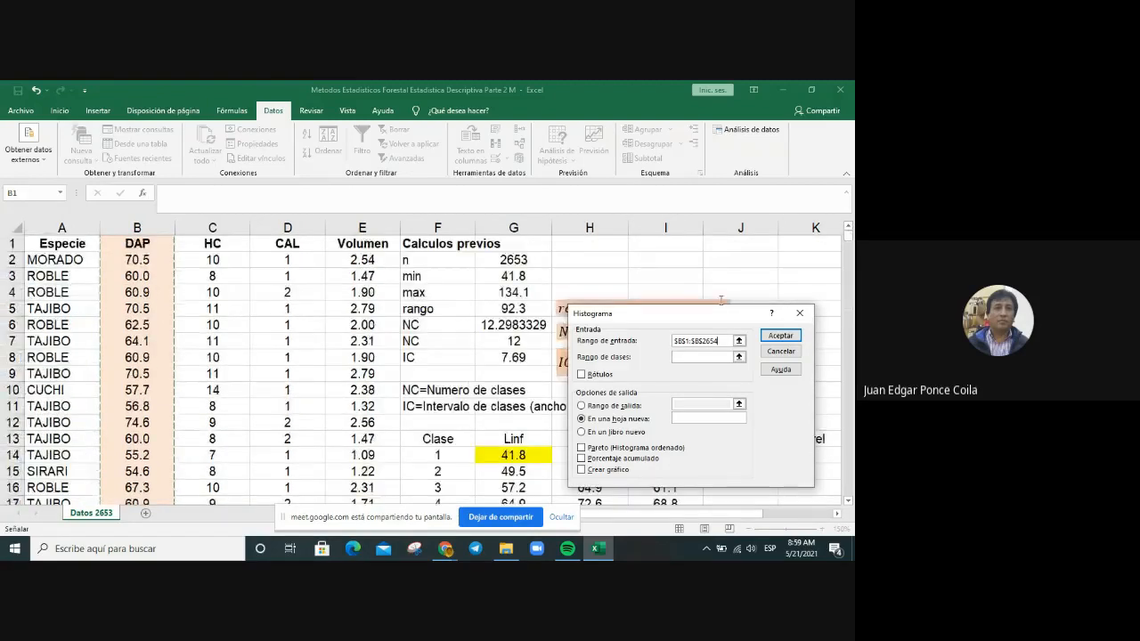
left_click(849, 502)
left_click(849, 502)
left_click(849, 502)
left_click(849, 502)
left_click(849, 502)
left_click(848, 503)
left_click(849, 502)
left_click(849, 502)
left_click(849, 502)
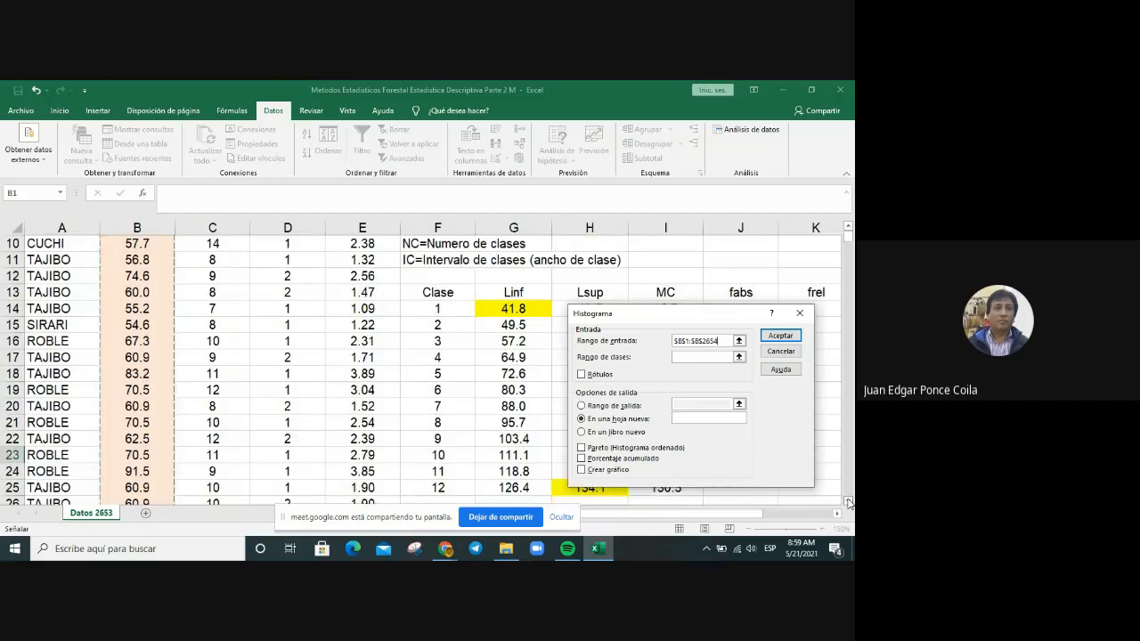
left_click_drag(733, 522, 770, 522)
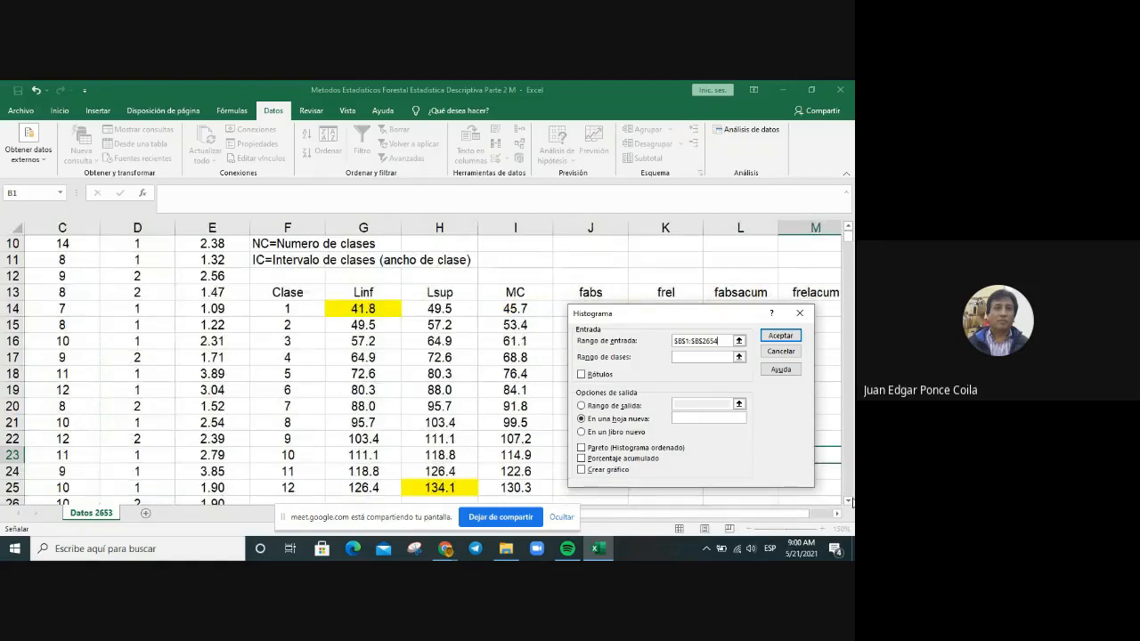
left_click(848, 500)
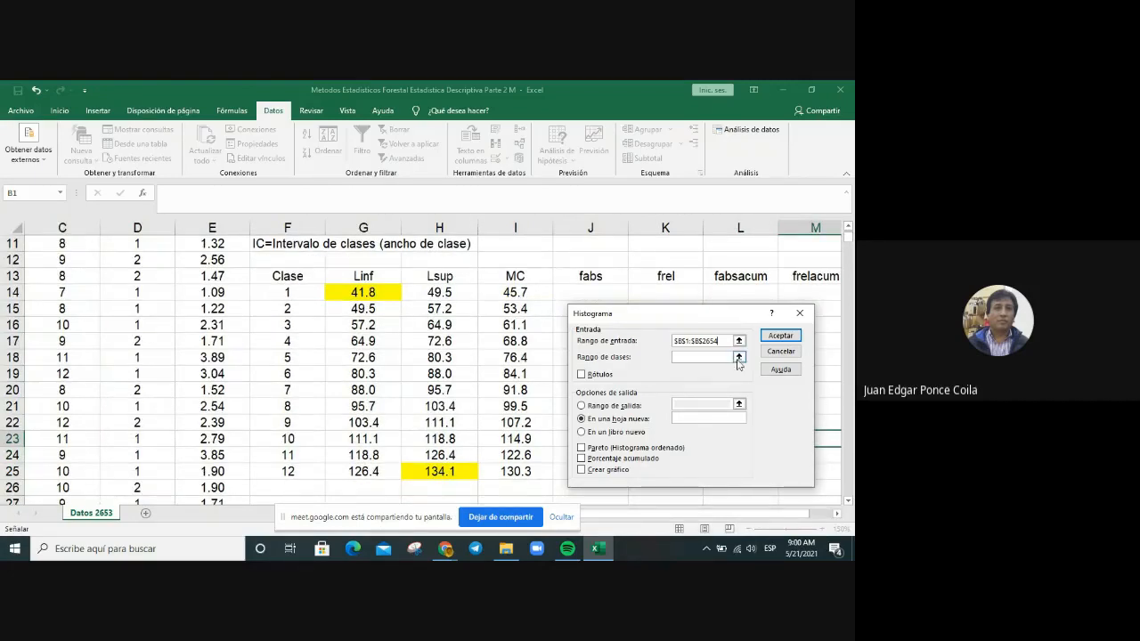
left_click(738, 357)
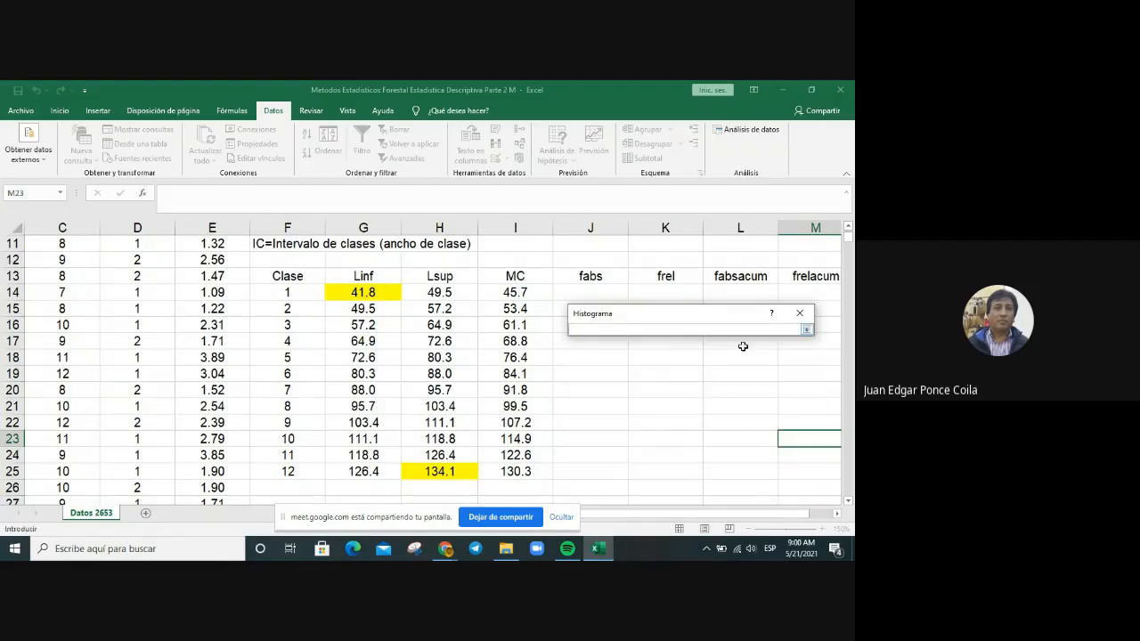
left_click(440, 278)
left_click_drag(440, 278, 439, 469)
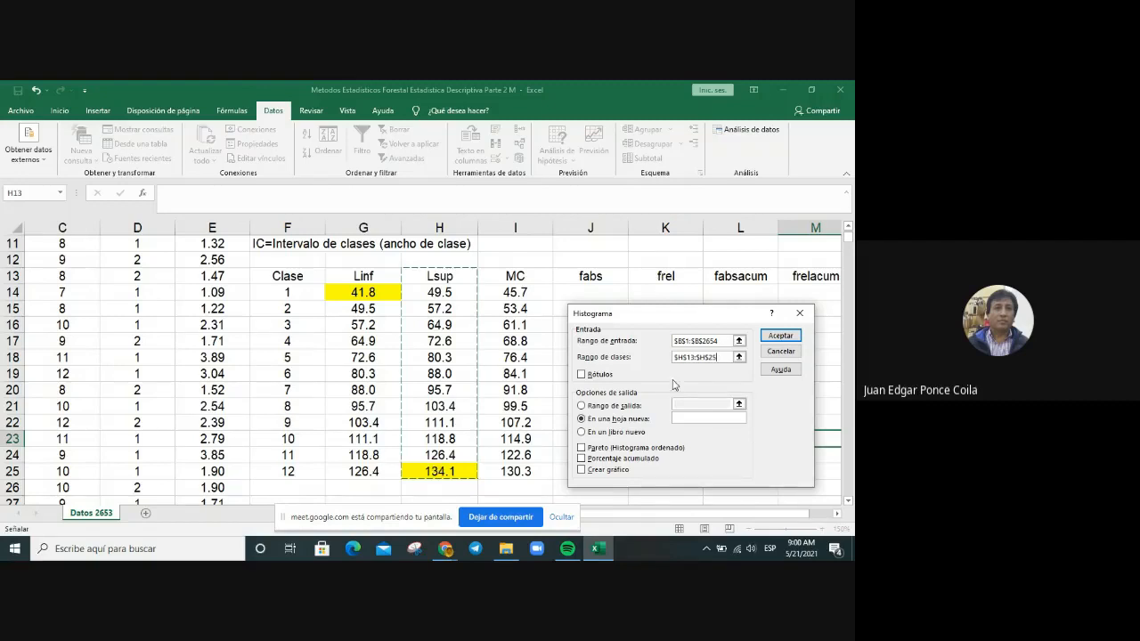
left_click(581, 375)
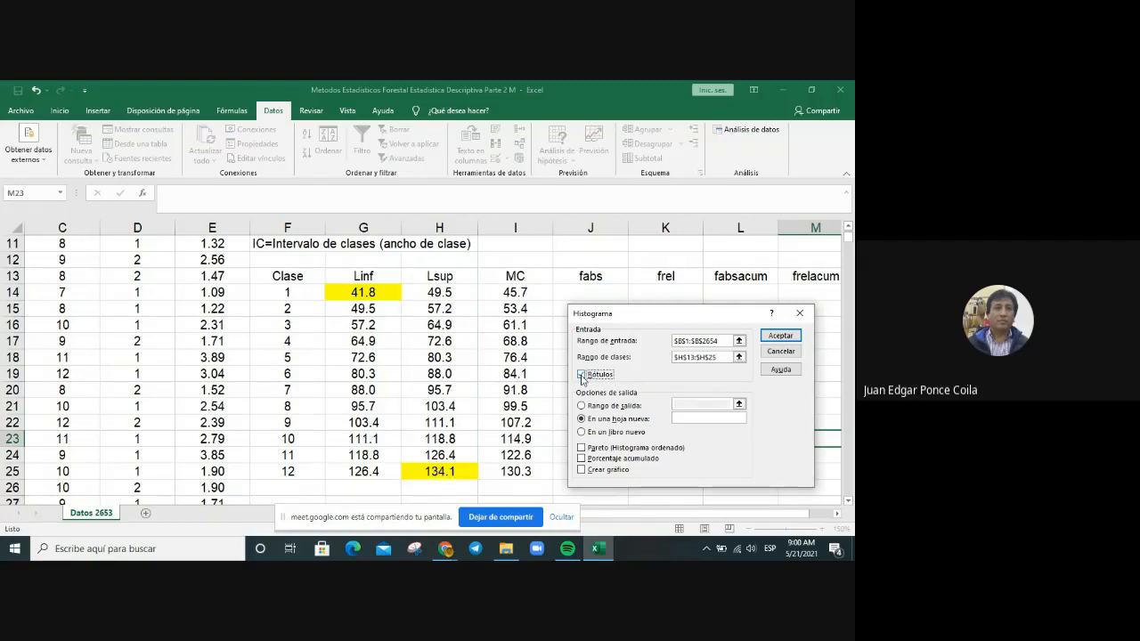
left_click(582, 375)
Set the histogram's output range to cell $J$27 on the same sheet and run the tool.
left_click(607, 407)
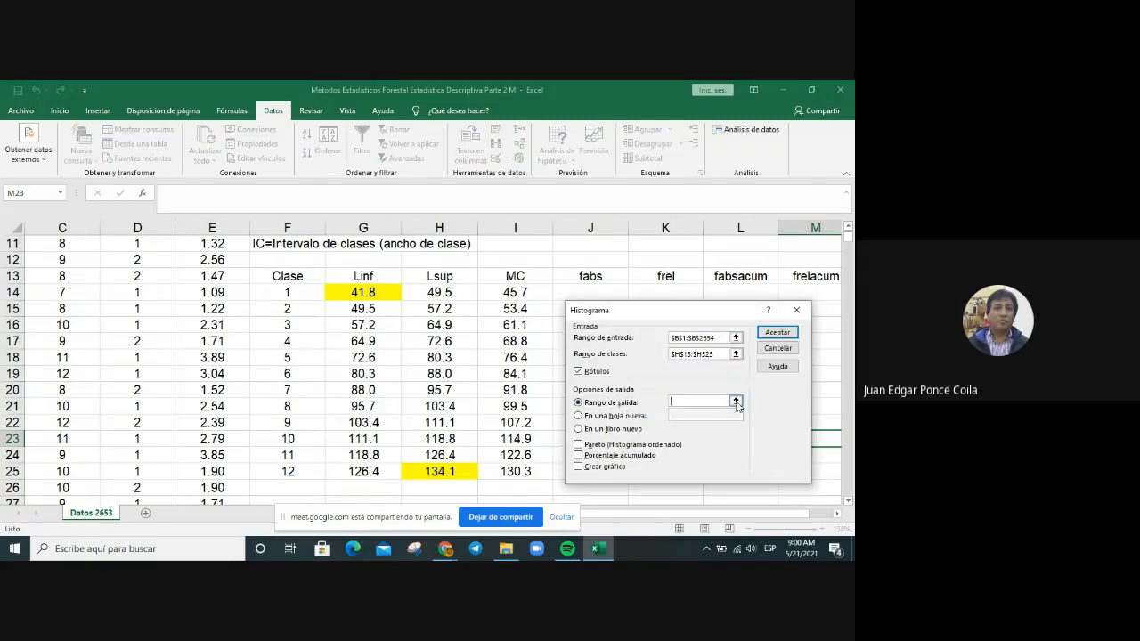
left_click(737, 402)
left_click(849, 502)
left_click(849, 502)
left_click(849, 502)
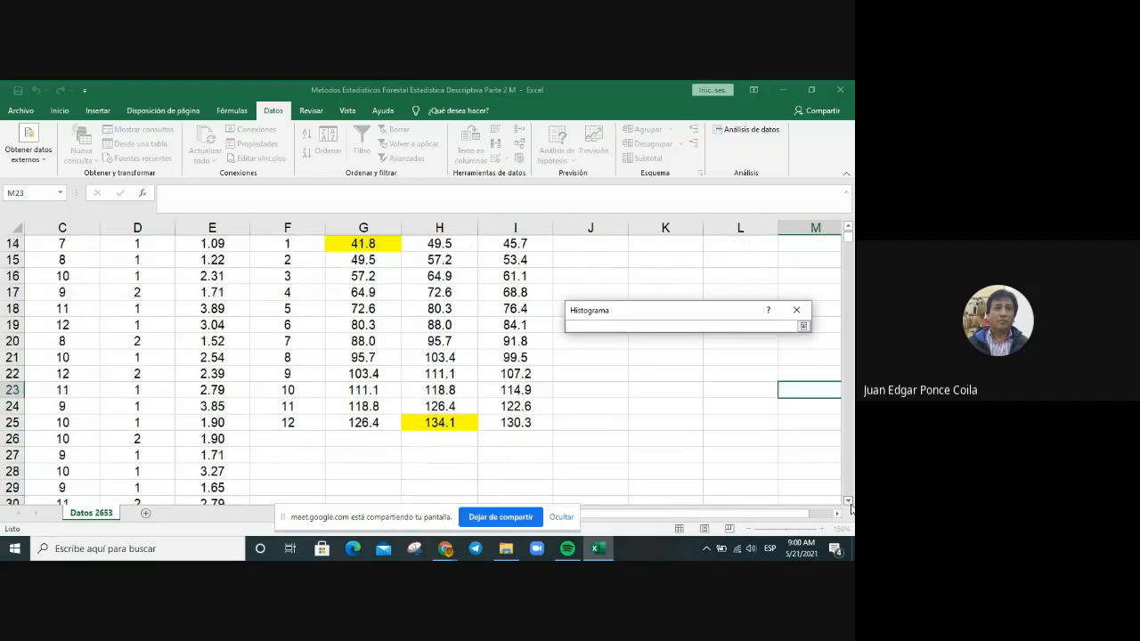
left_click(848, 502)
left_click(591, 438)
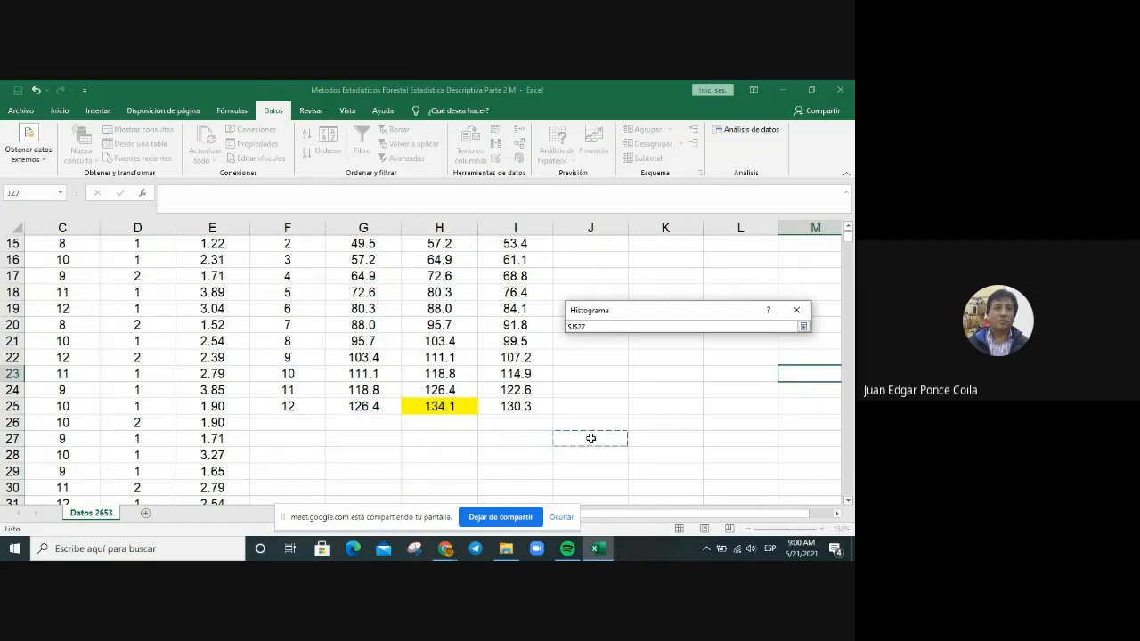
key("Return")
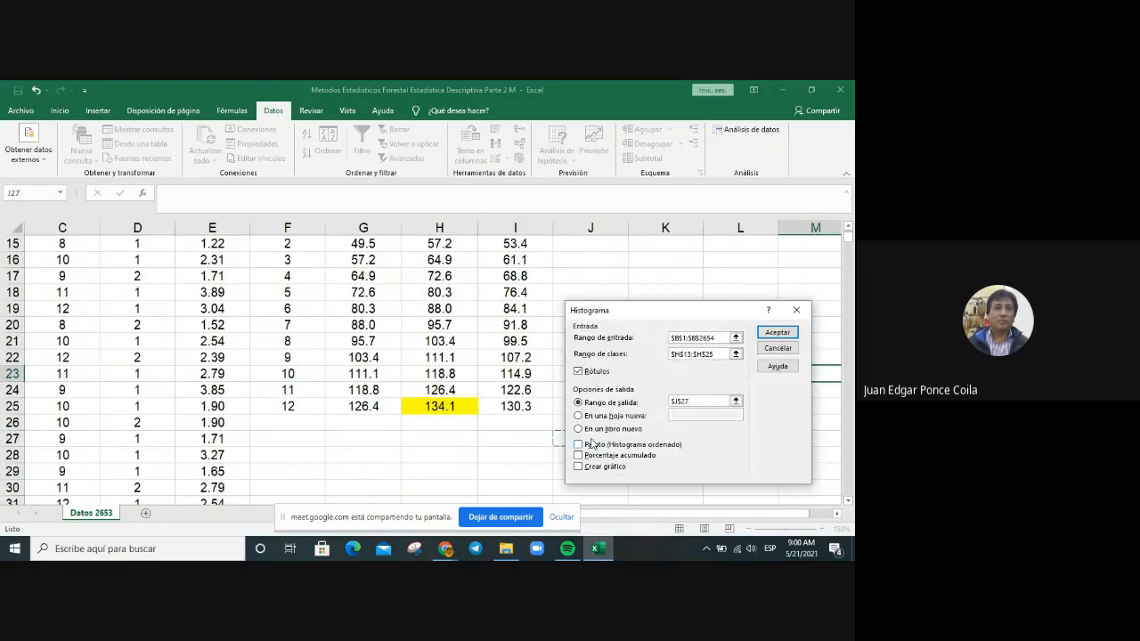
left_click(778, 334)
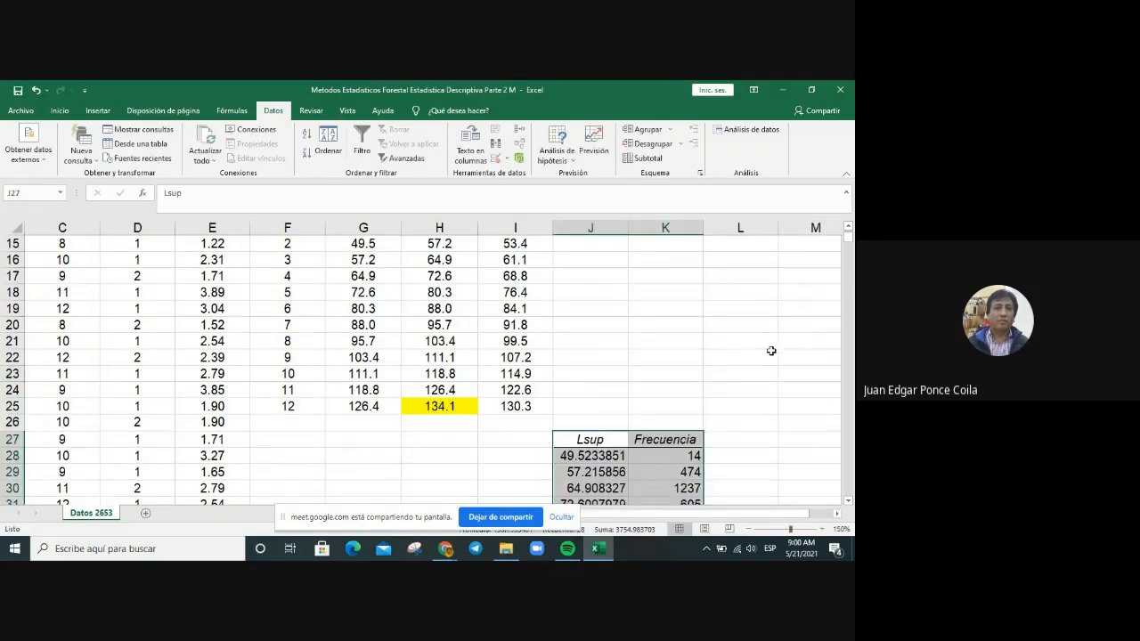
Copy the 12 class frequencies from K28:K39 of the histogram output into the fabs column starting at J14.
scroll(763, 370, "down", 5)
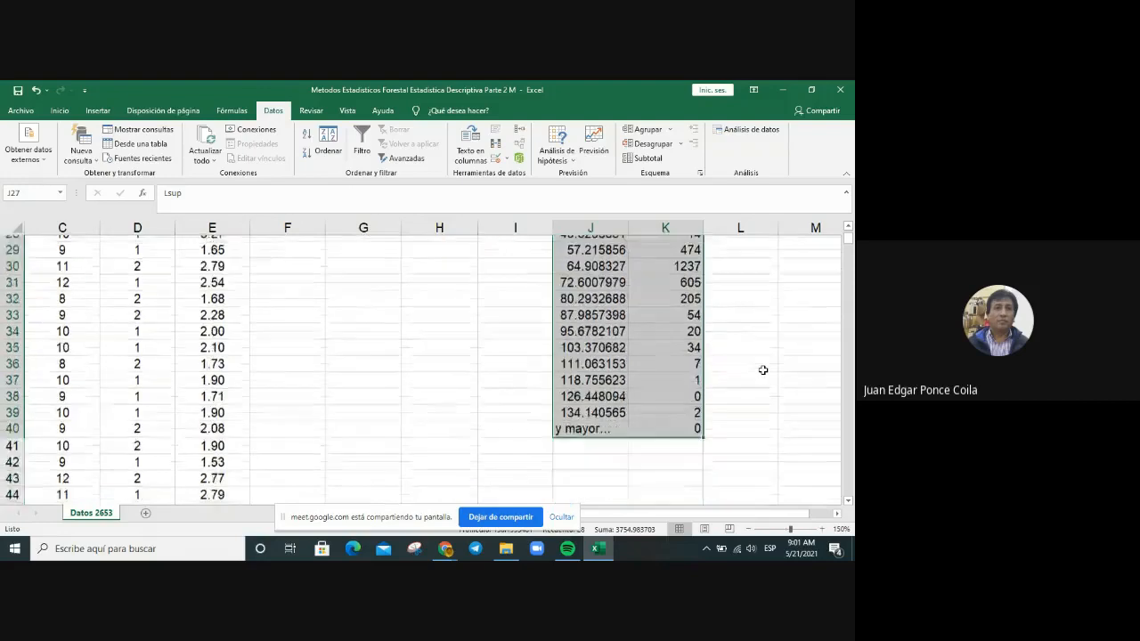
scroll(763, 370, "up", 1)
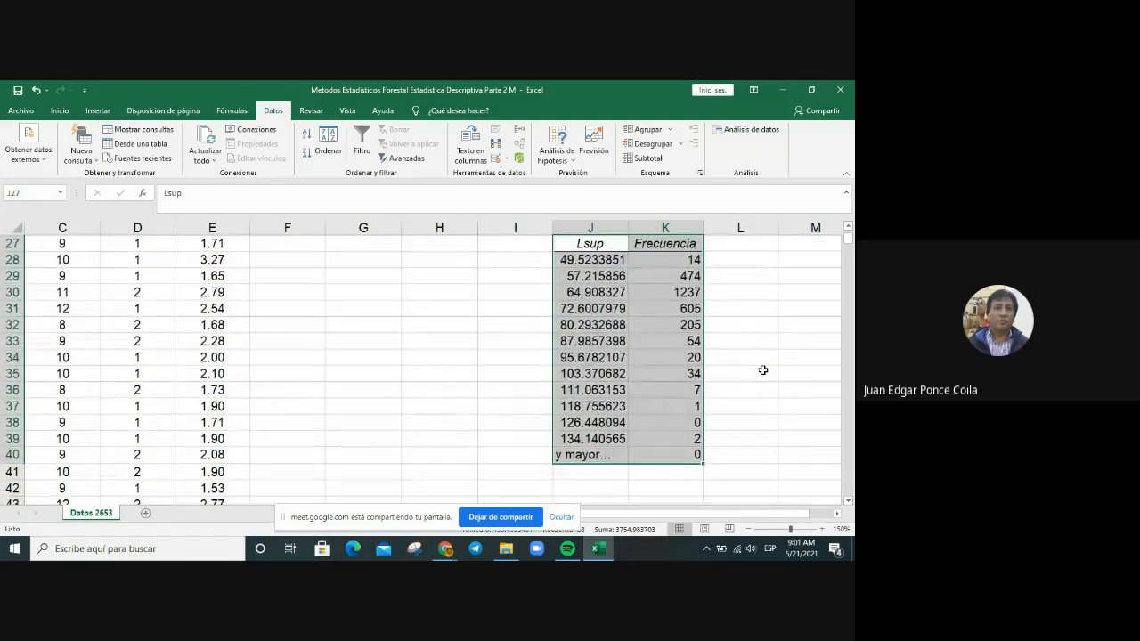
left_click(640, 261)
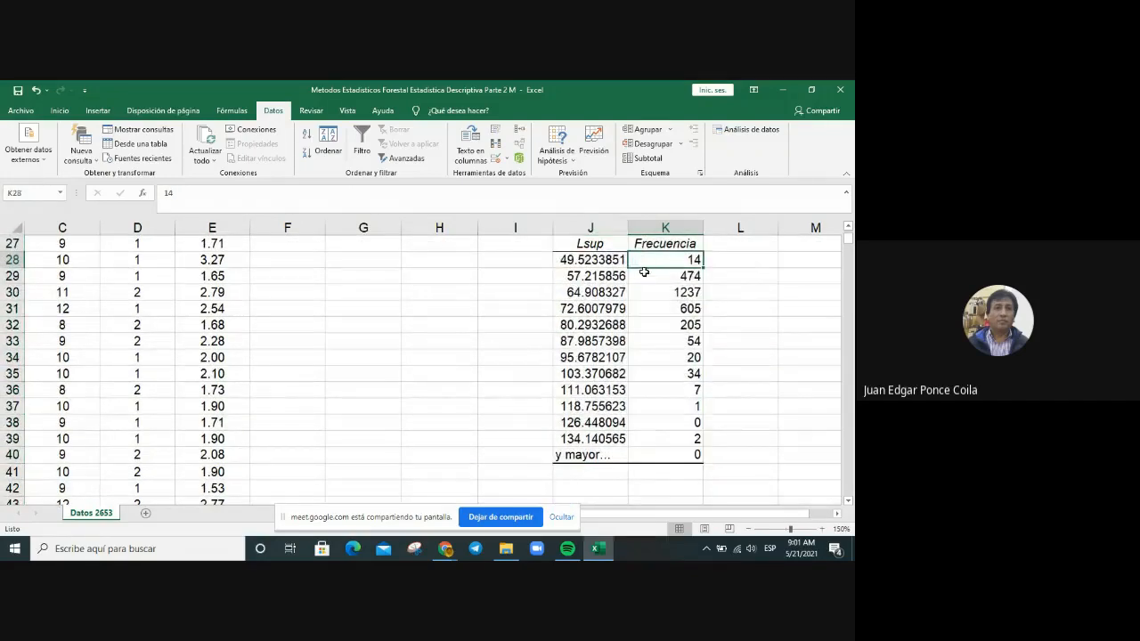
left_click(644, 277)
left_click(645, 292)
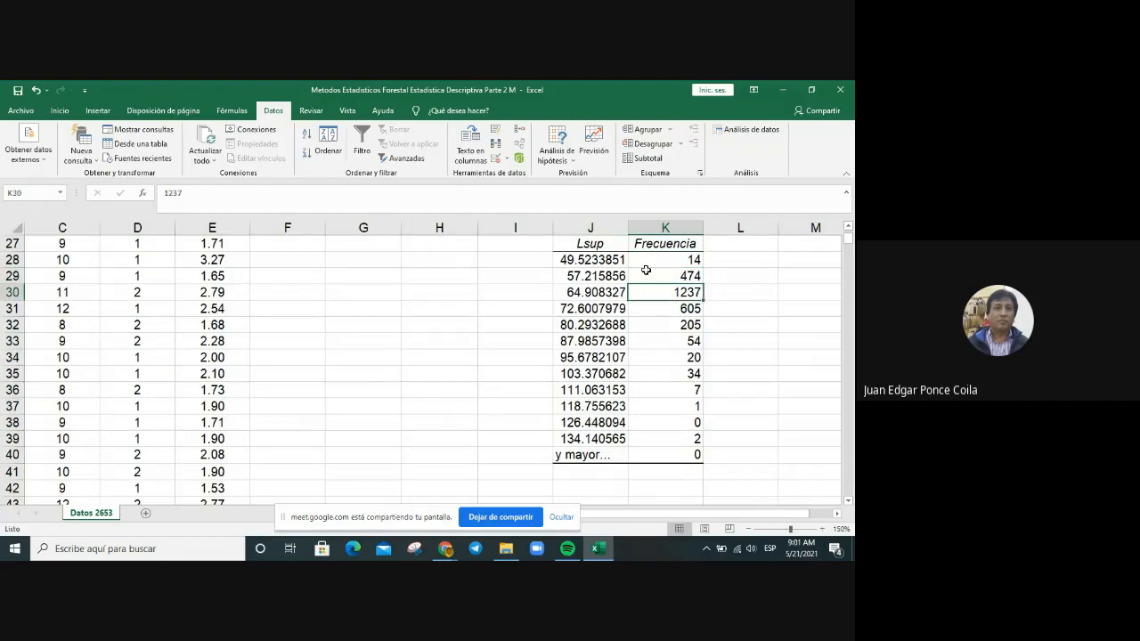
left_click(649, 259)
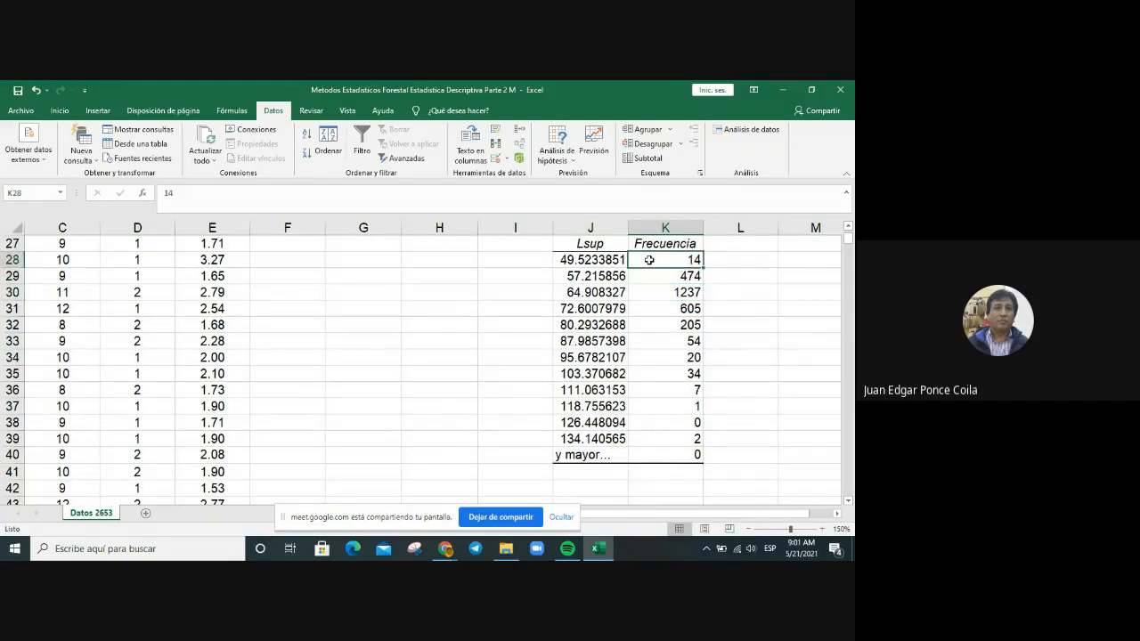
left_click_drag(649, 259, 655, 437)
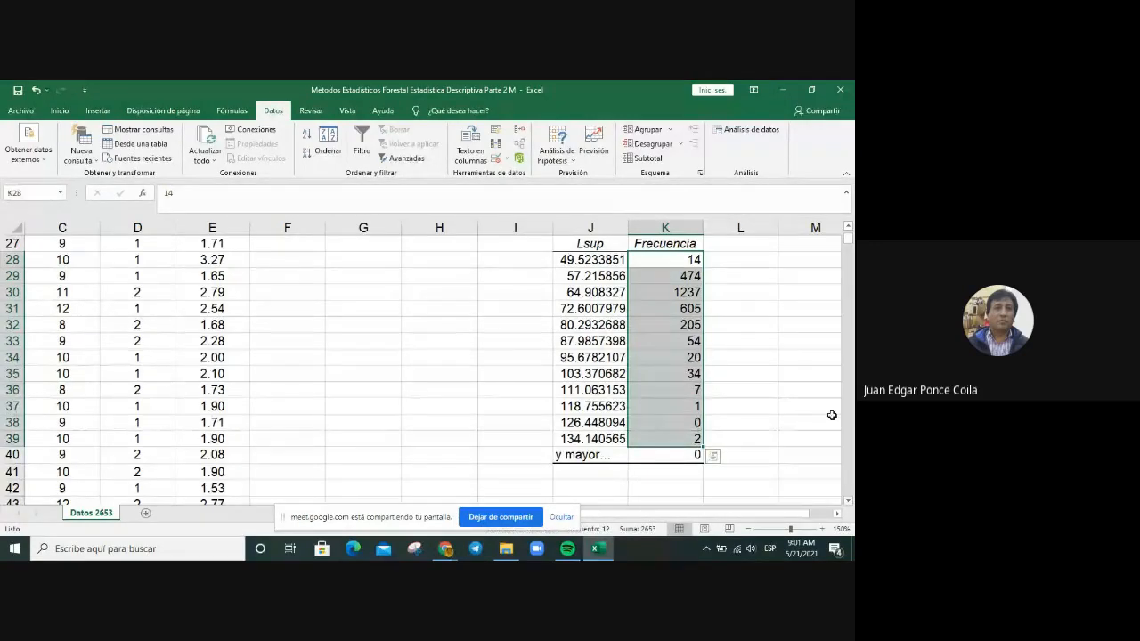
key("ctrl+c")
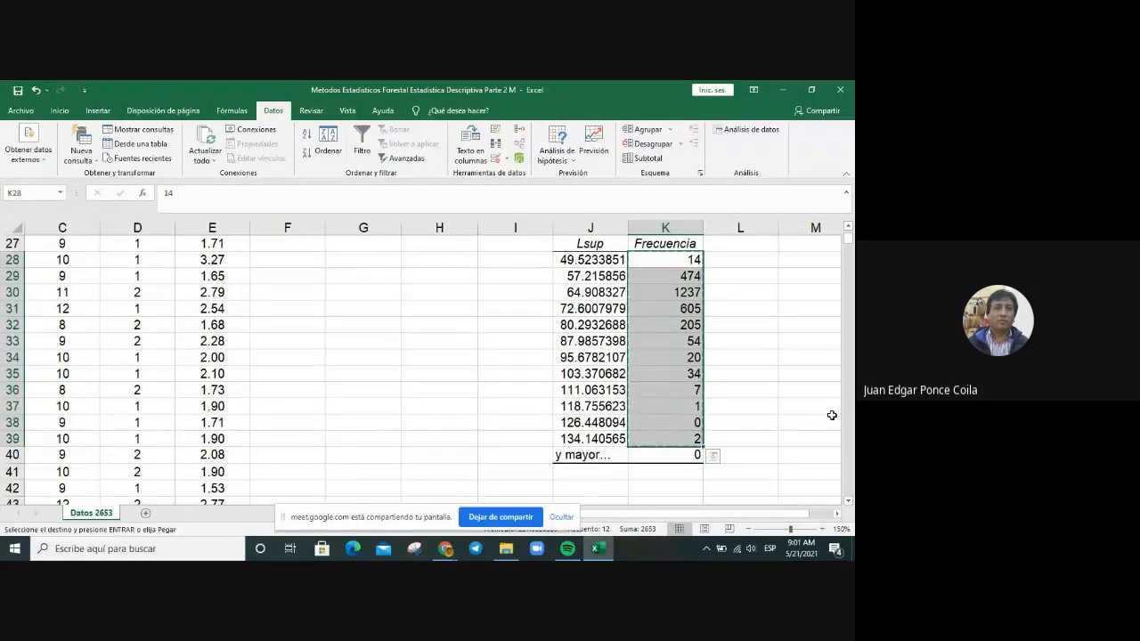
scroll(780, 394, "up", 4)
scroll(712, 387, "up", 2)
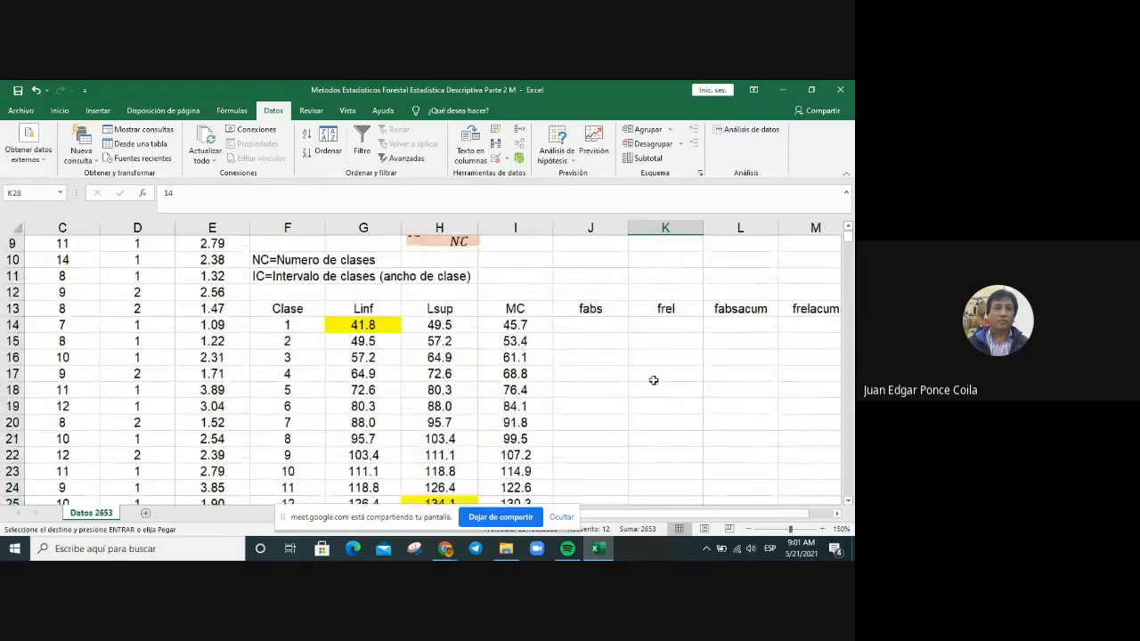
left_click(588, 322)
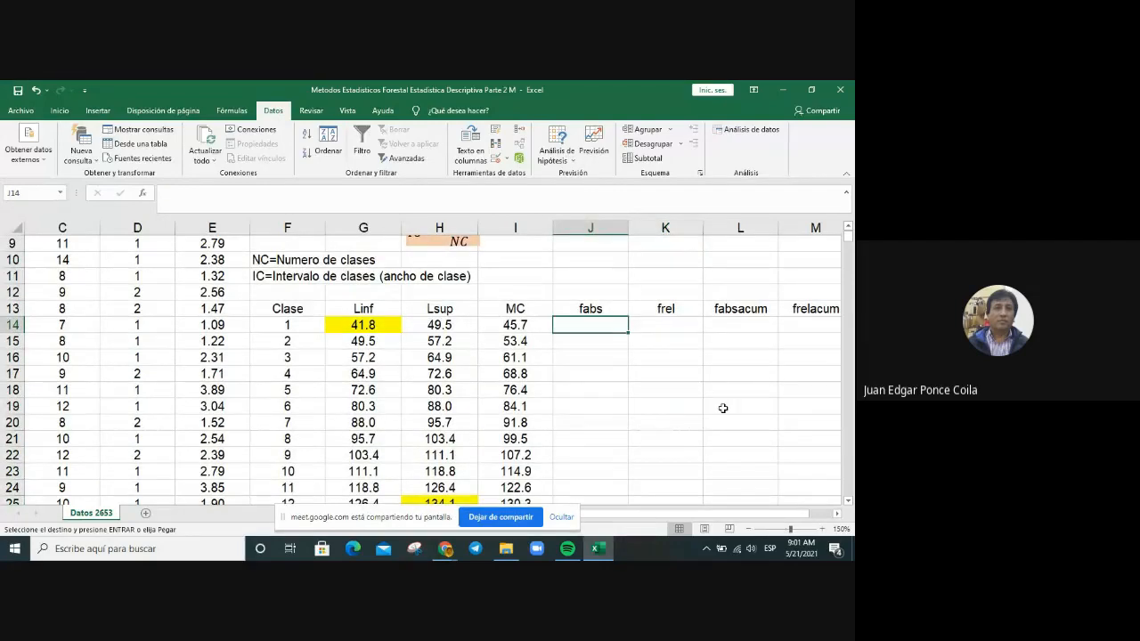
key("ctrl+v")
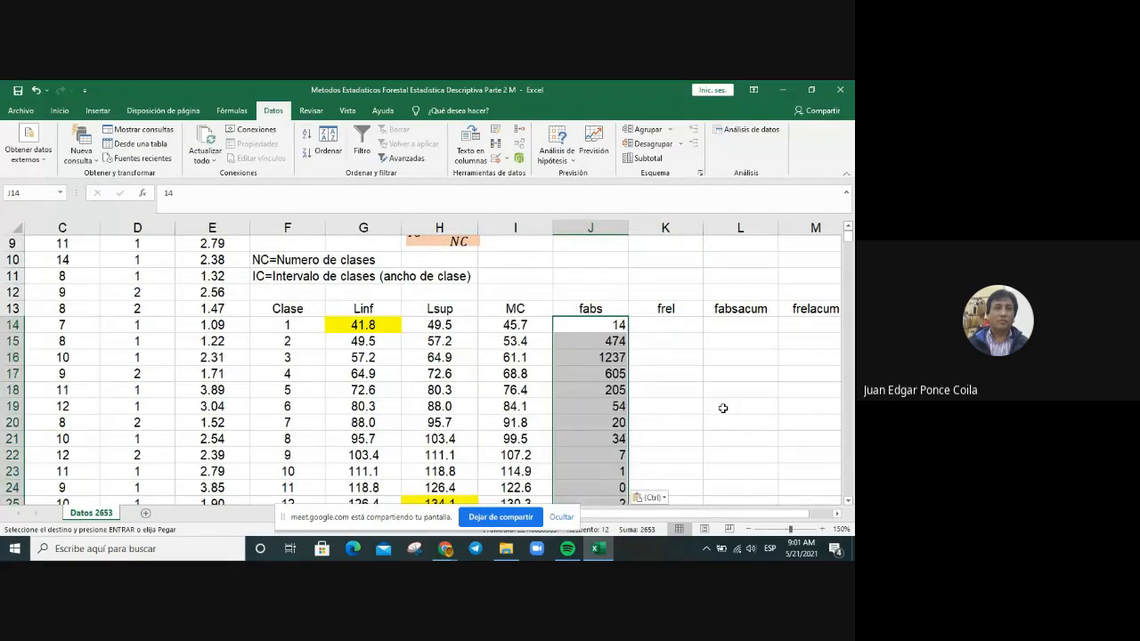
Center the pasted frequencies in the fabs column, J14:J25.
left_click(58, 111)
left_click(233, 157)
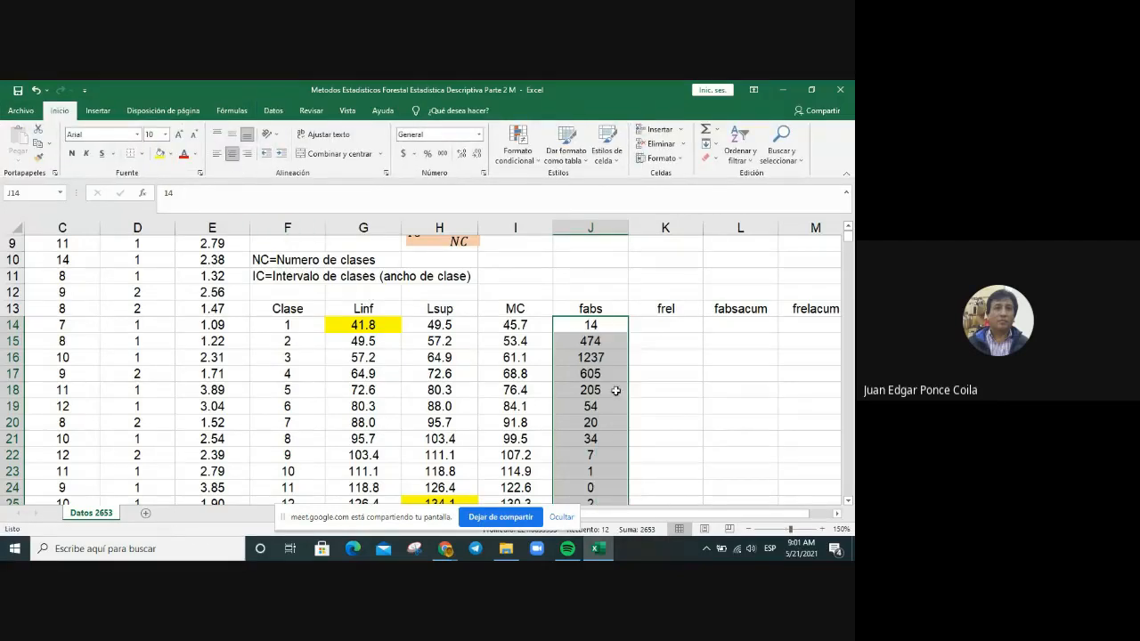
left_click(619, 388)
Delete the histogram output table in J27:K40 and remove its borders.
scroll(621, 385, "down", 2)
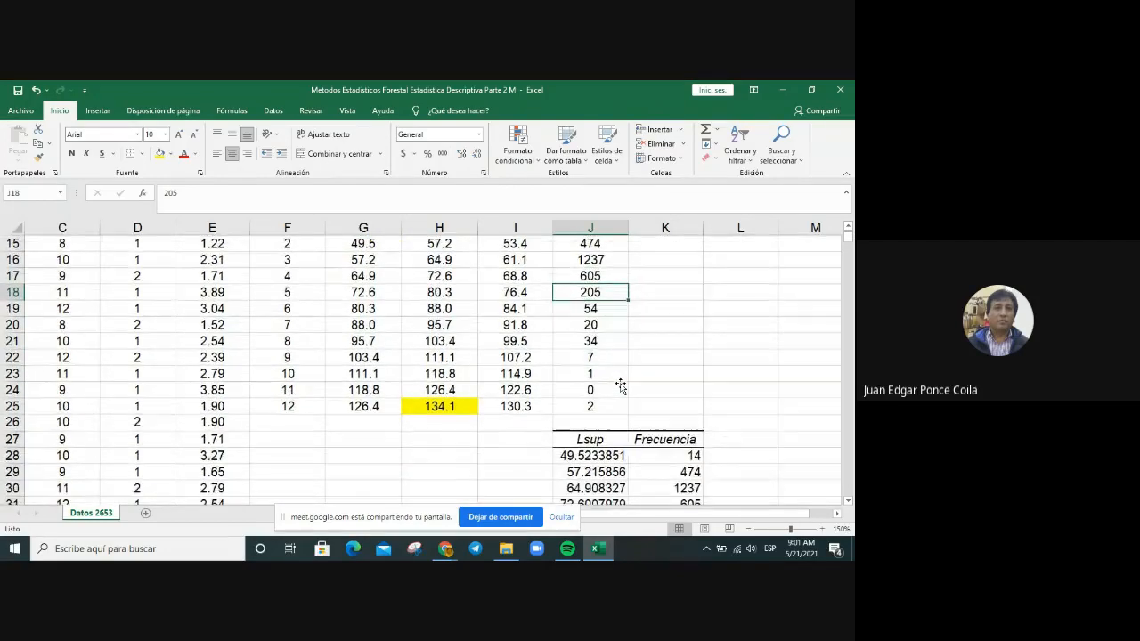
scroll(619, 385, "down", 1)
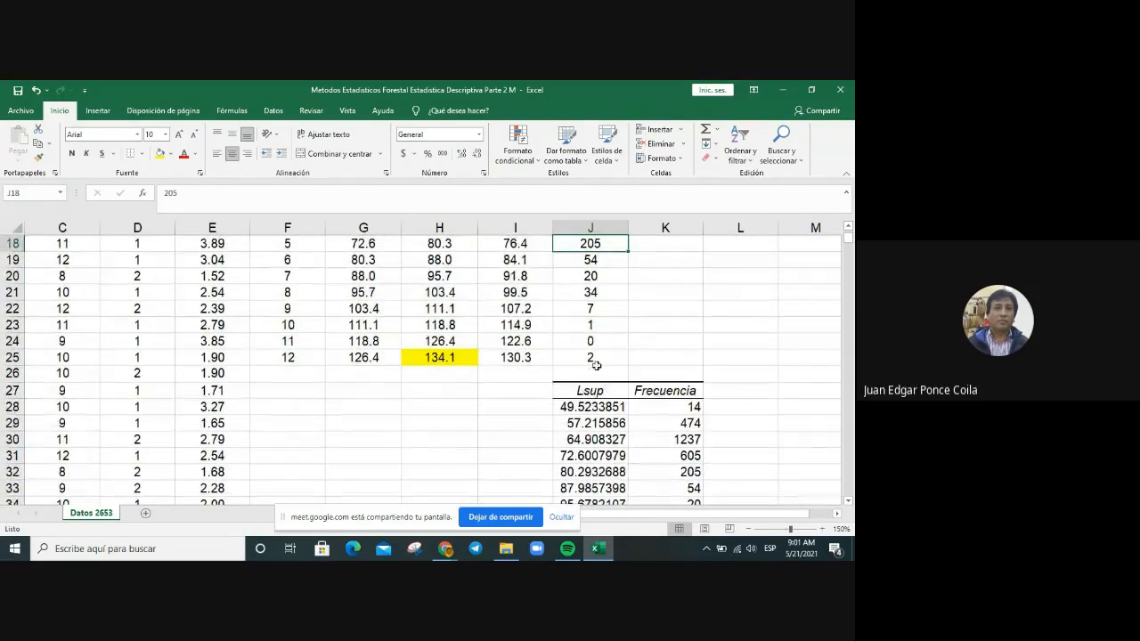
scroll(594, 366, "up", 3)
scroll(595, 359, "down", 2)
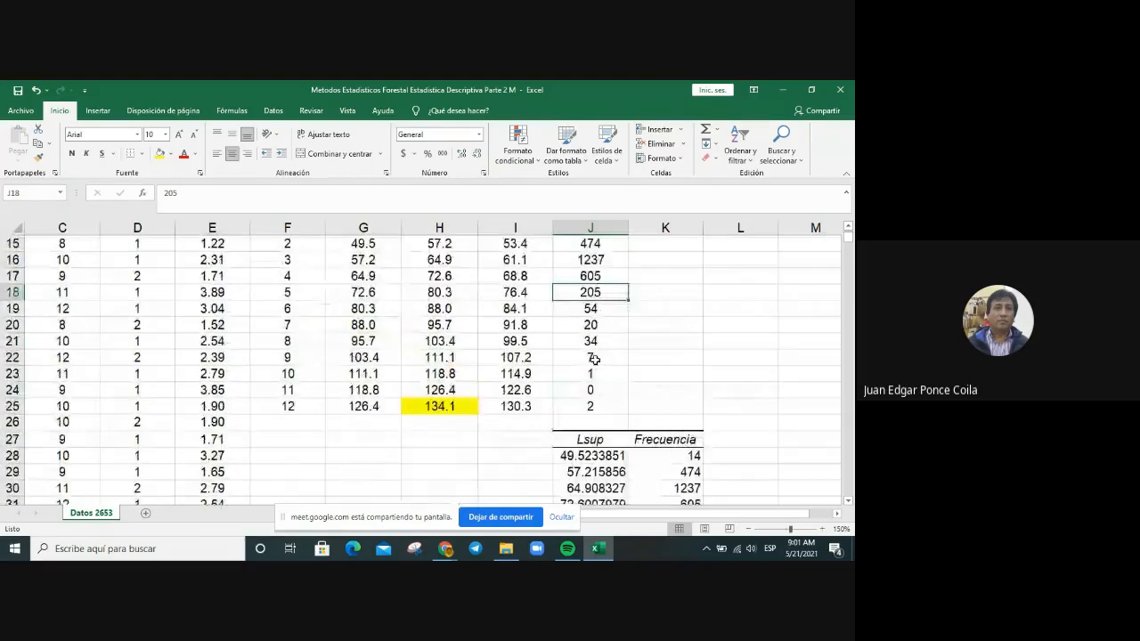
scroll(595, 359, "down", 2)
left_click_drag(574, 341, 669, 470)
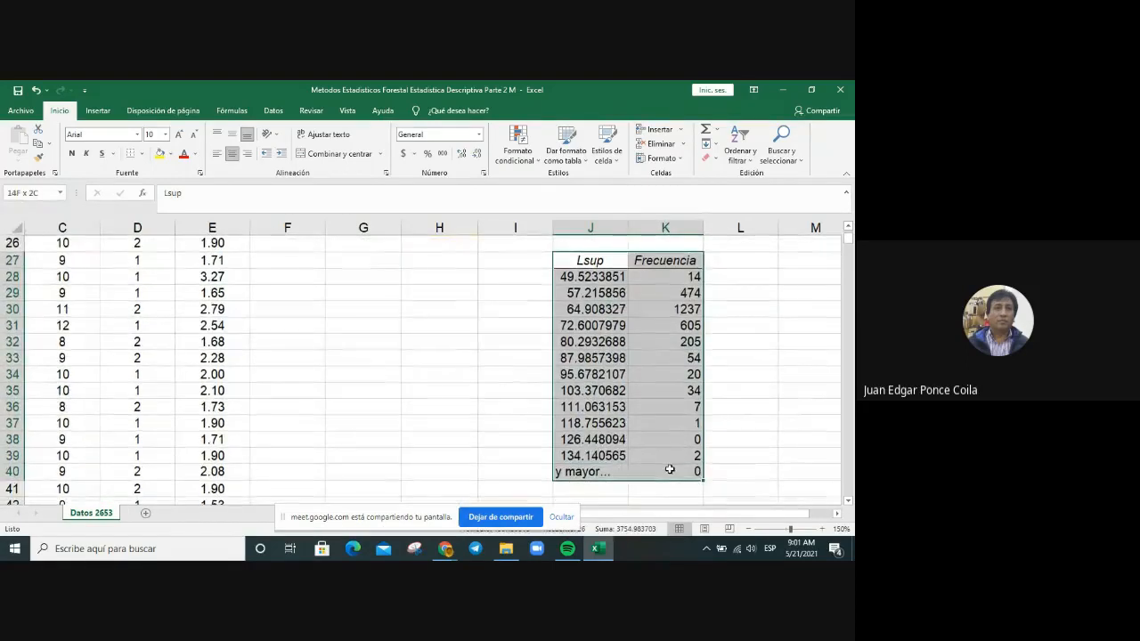
key("Delete")
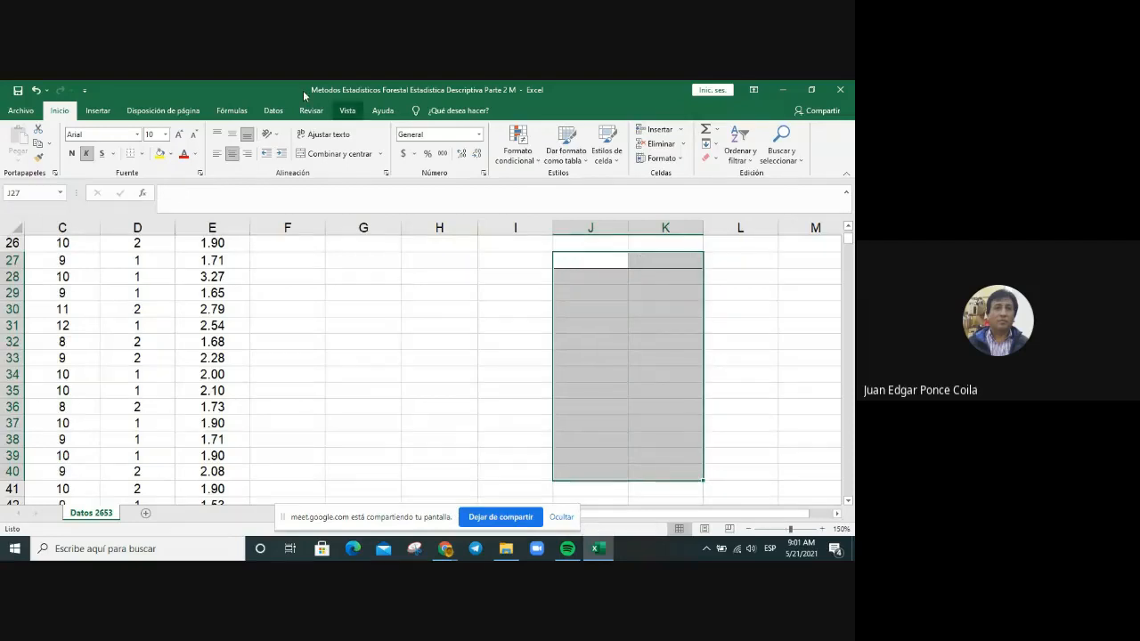
left_click(141, 155)
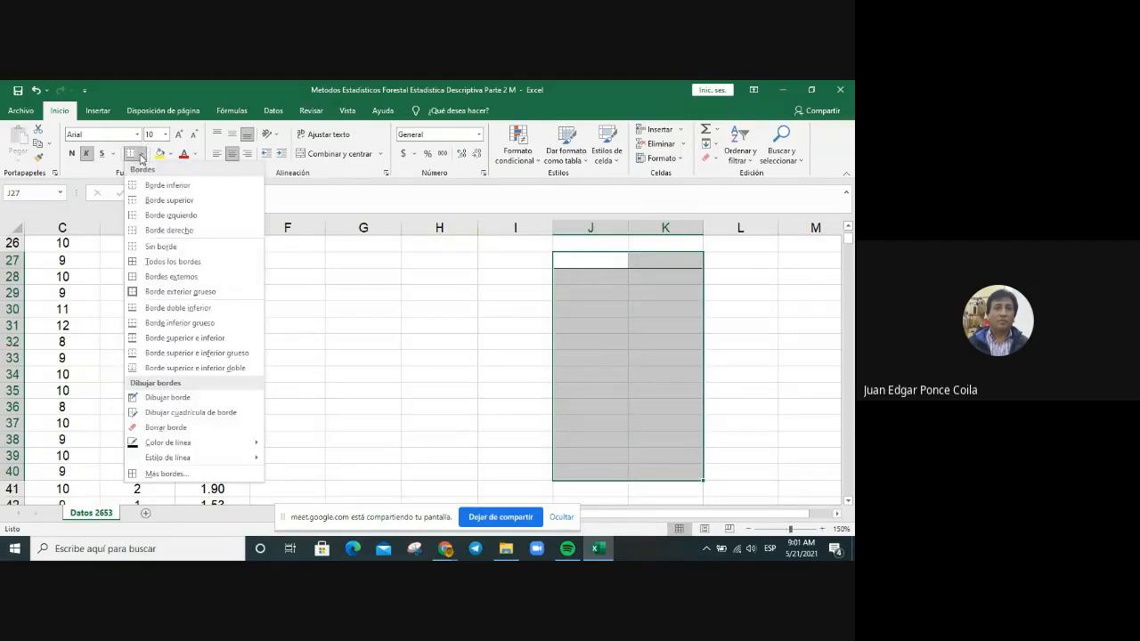
left_click(142, 252)
left_click(653, 380)
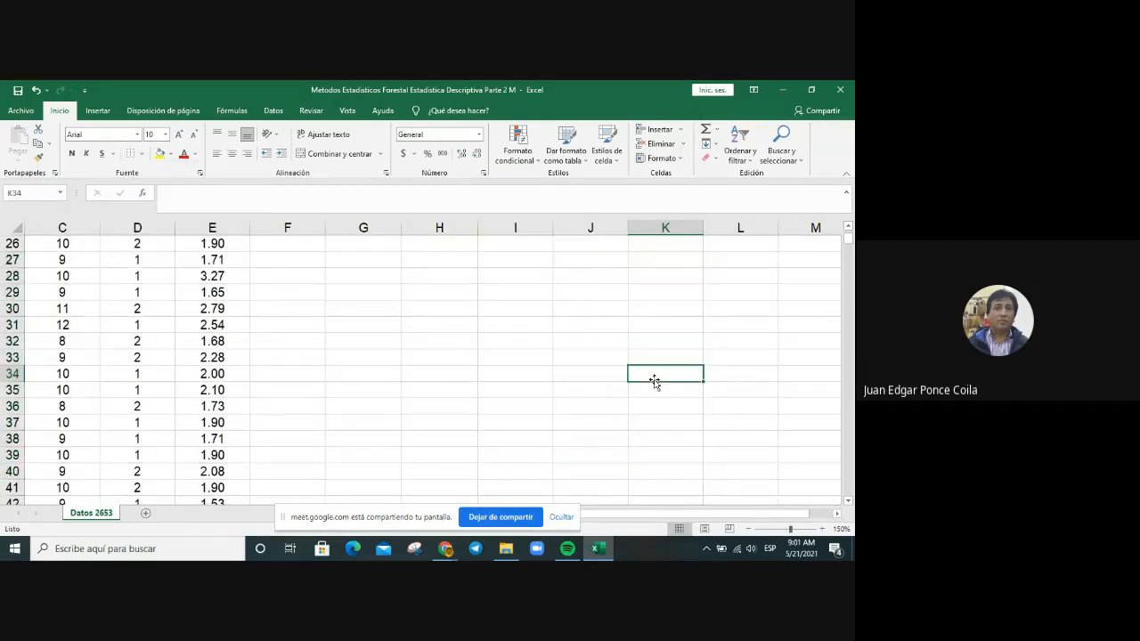
Total the absolute frequencies in J26 with the AutoSum formula =SUMA(J14:J25).
scroll(654, 381, "up", 4)
scroll(654, 381, "up", 2)
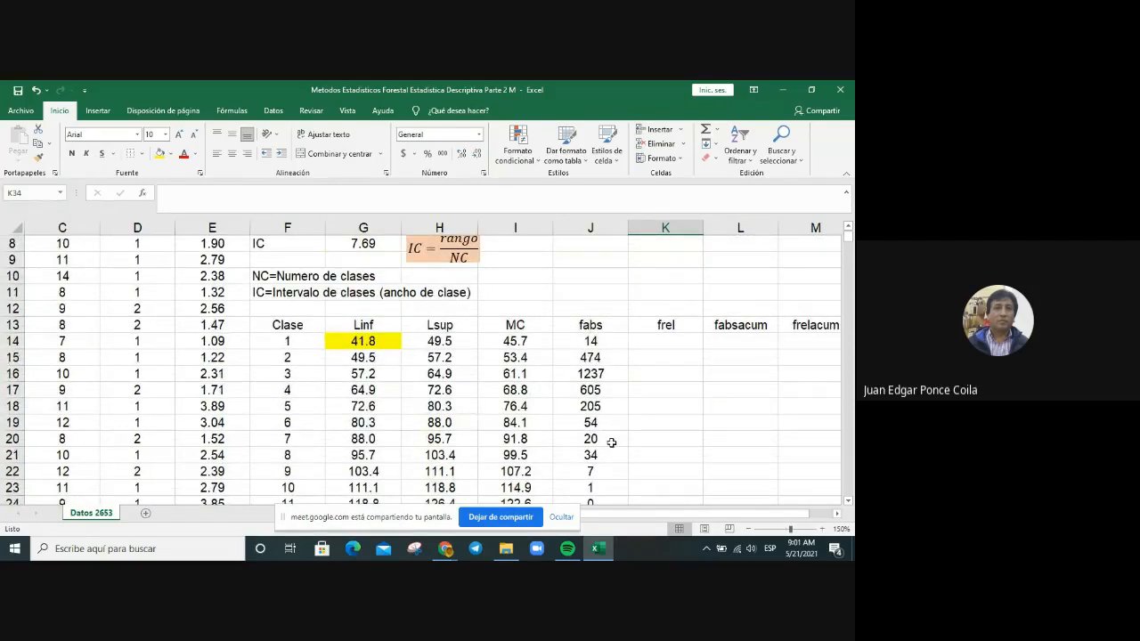
scroll(612, 443, "down", 2)
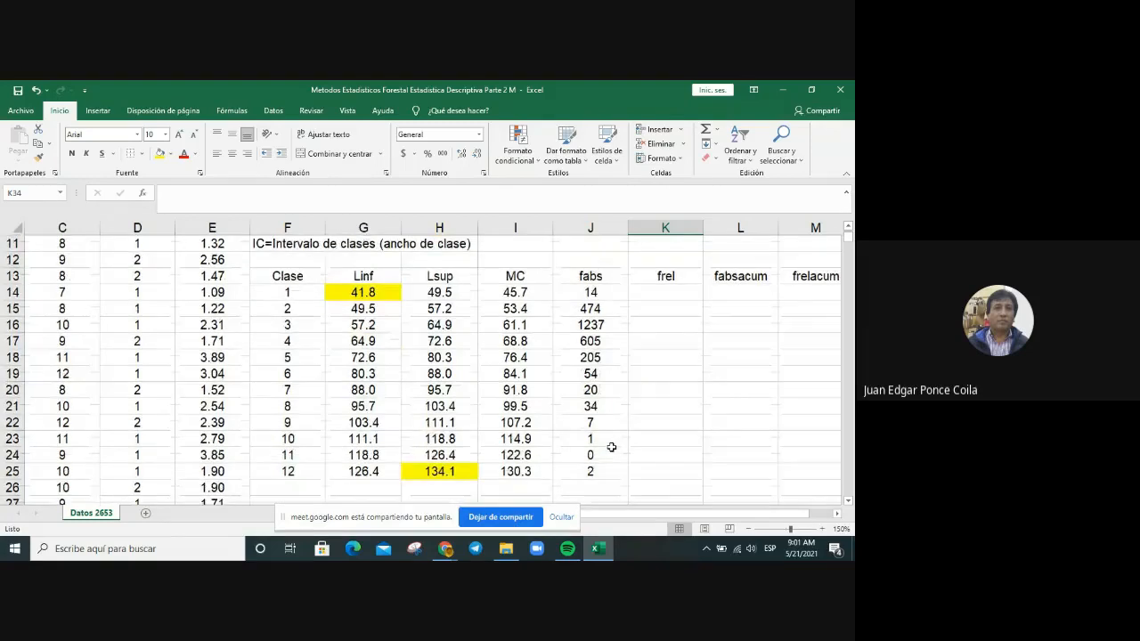
left_click(611, 441)
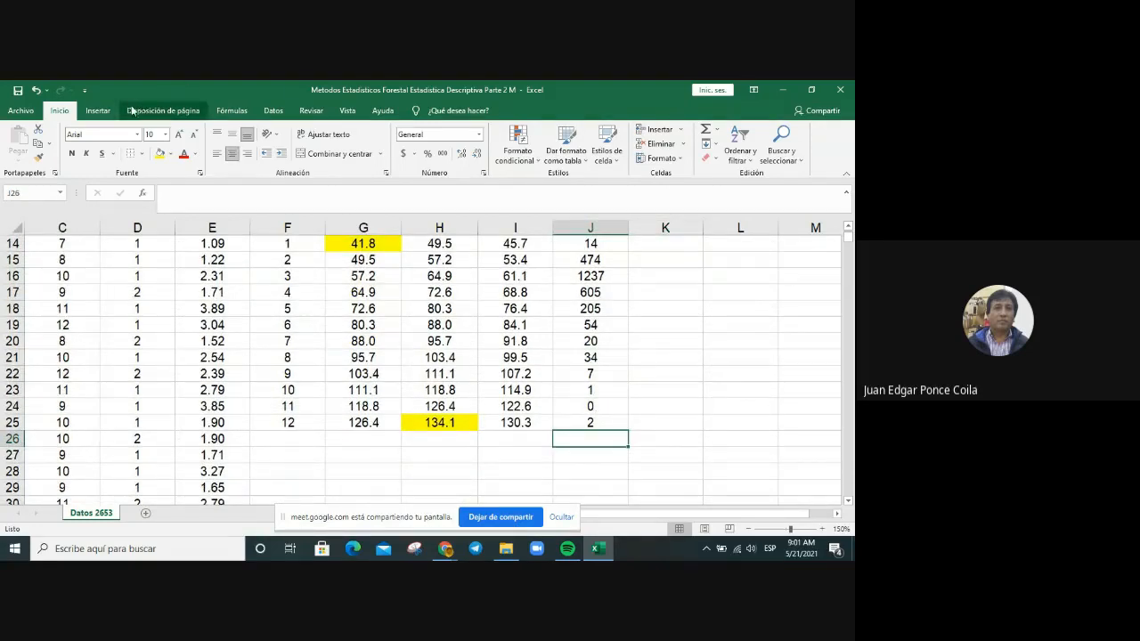
left_click(234, 112)
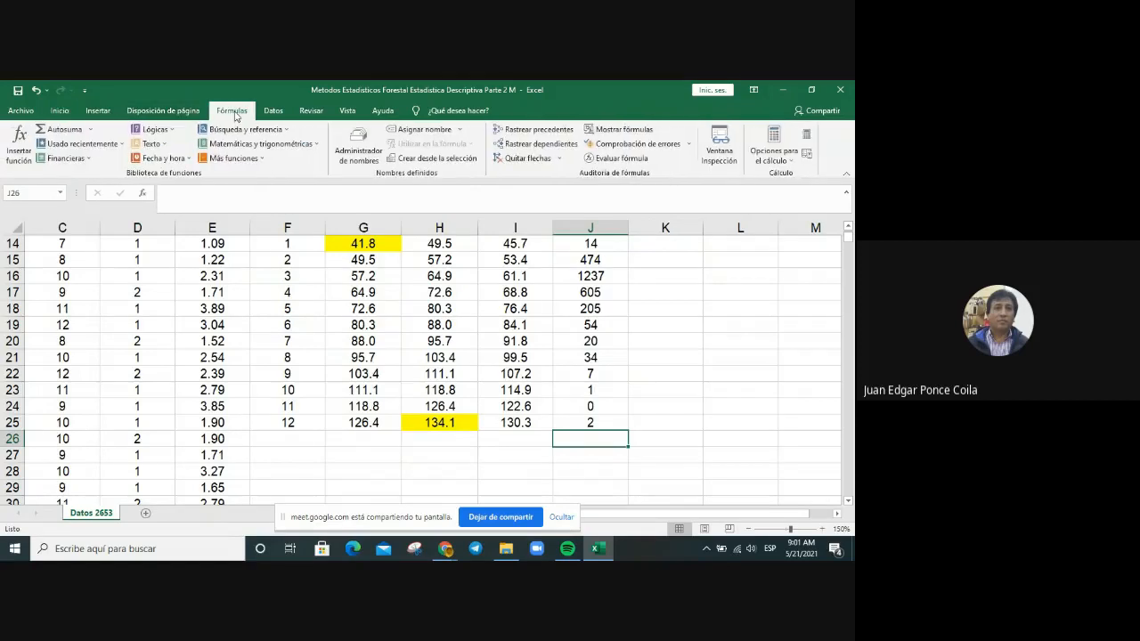
left_click(77, 130)
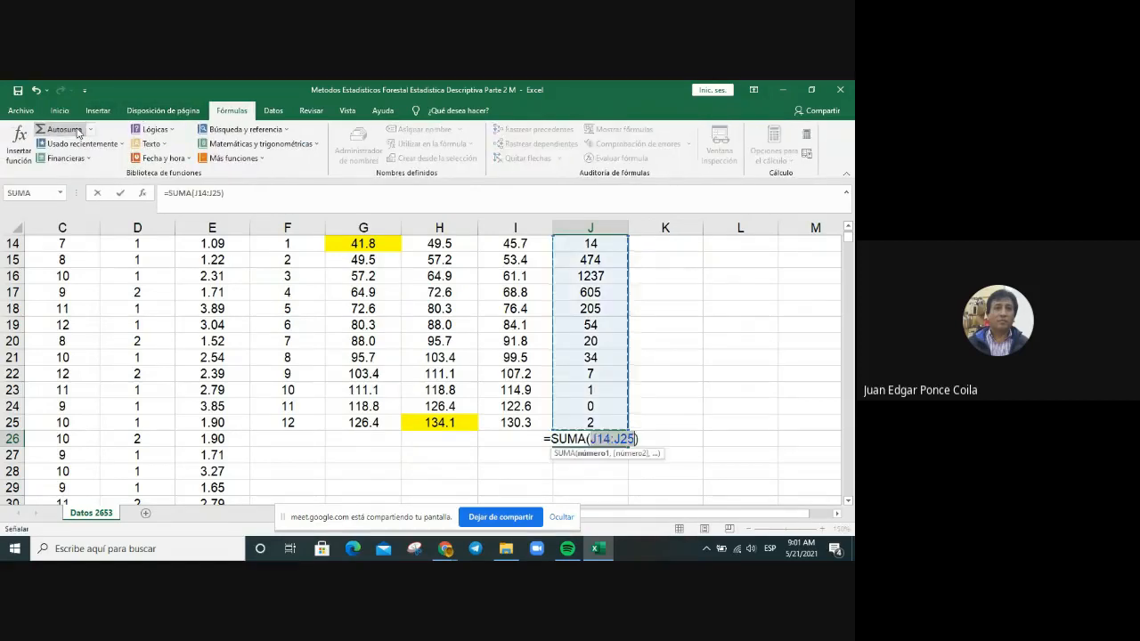
key("Return")
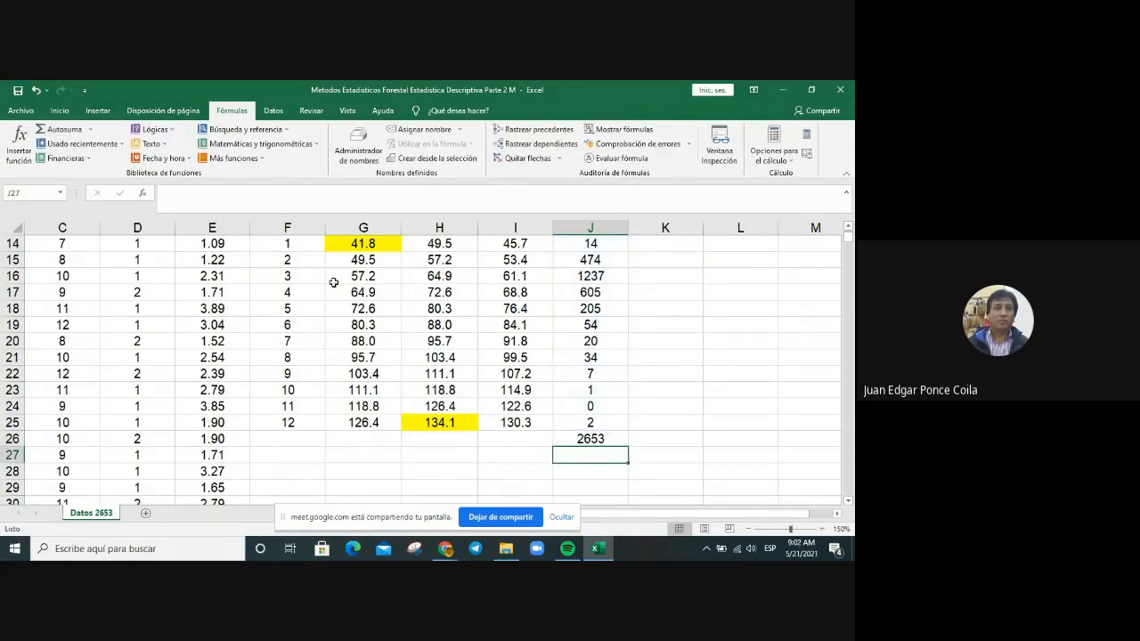
Format the fabs total in J26 as bold red text.
left_click(617, 442)
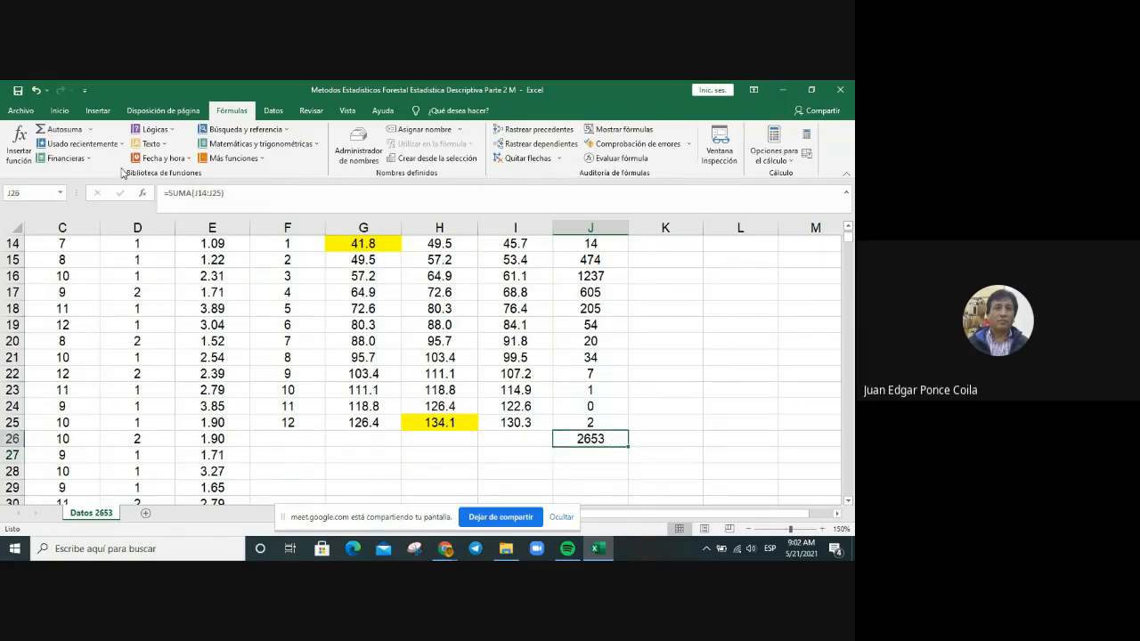
left_click(59, 111)
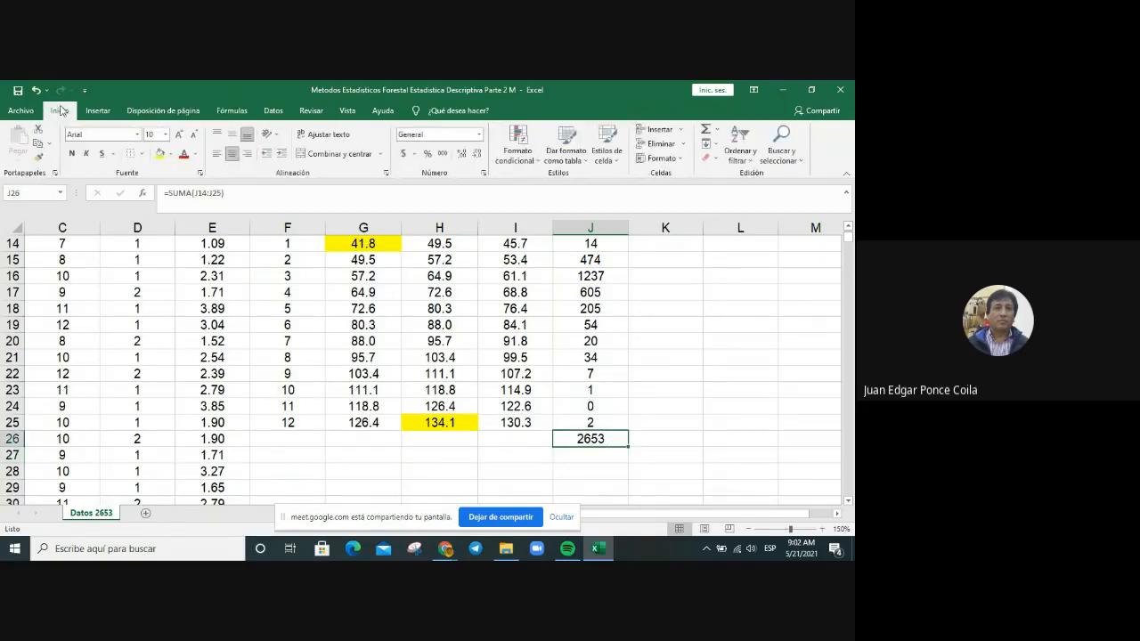
left_click(184, 155)
left_click(71, 153)
left_click(626, 415)
scroll(696, 477, "up", 4)
scroll(694, 477, "down", 5)
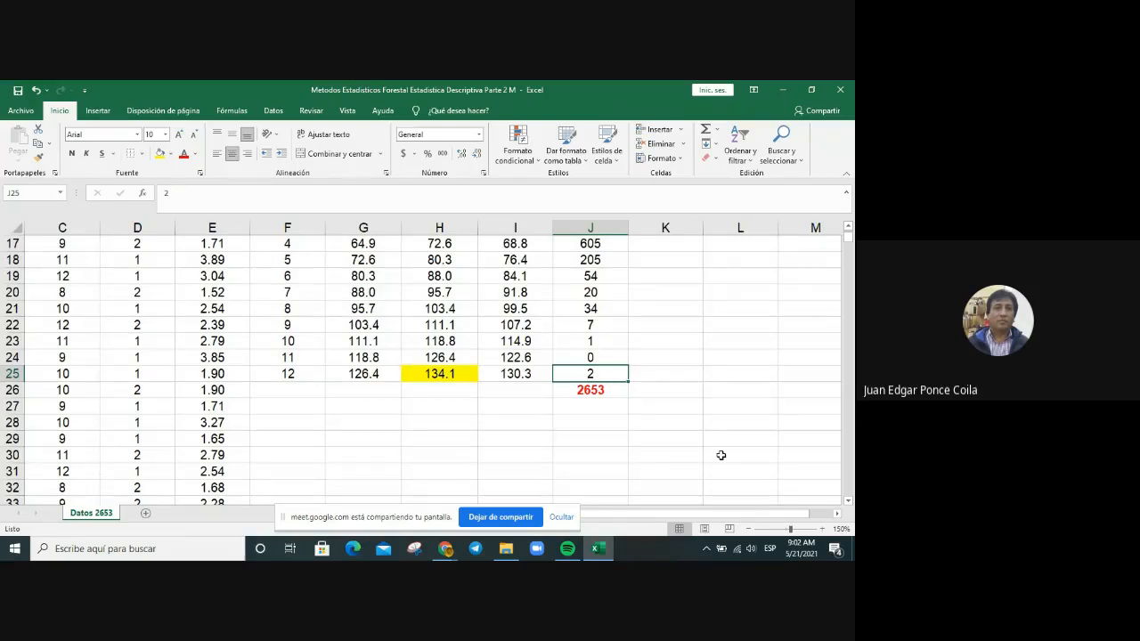
scroll(721, 457, "up", 4)
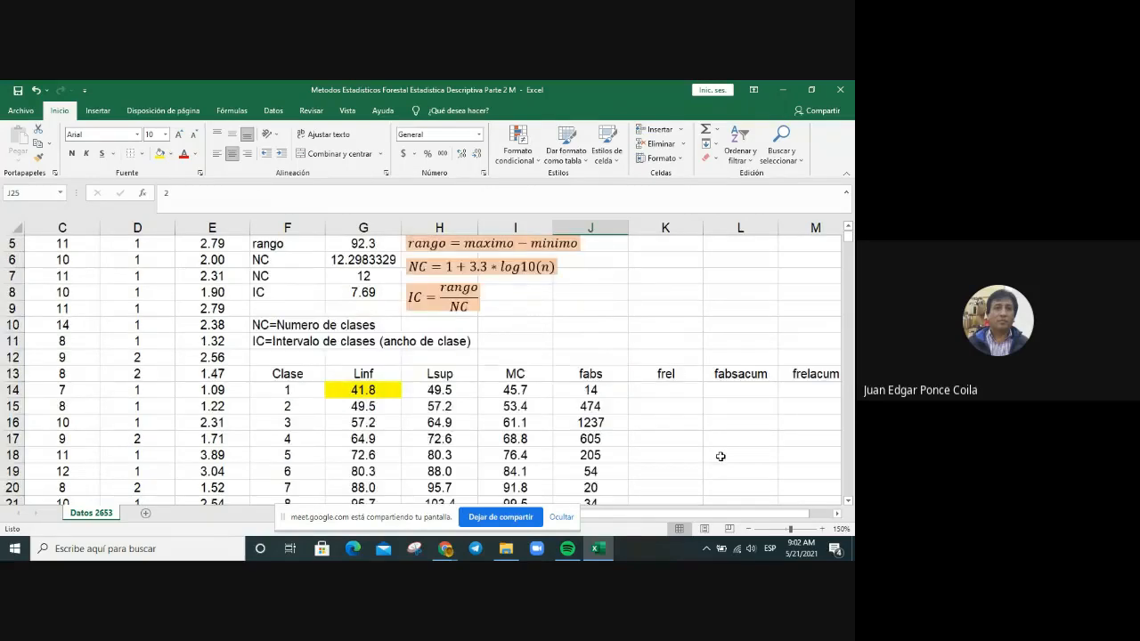
scroll(721, 456, "down", 3)
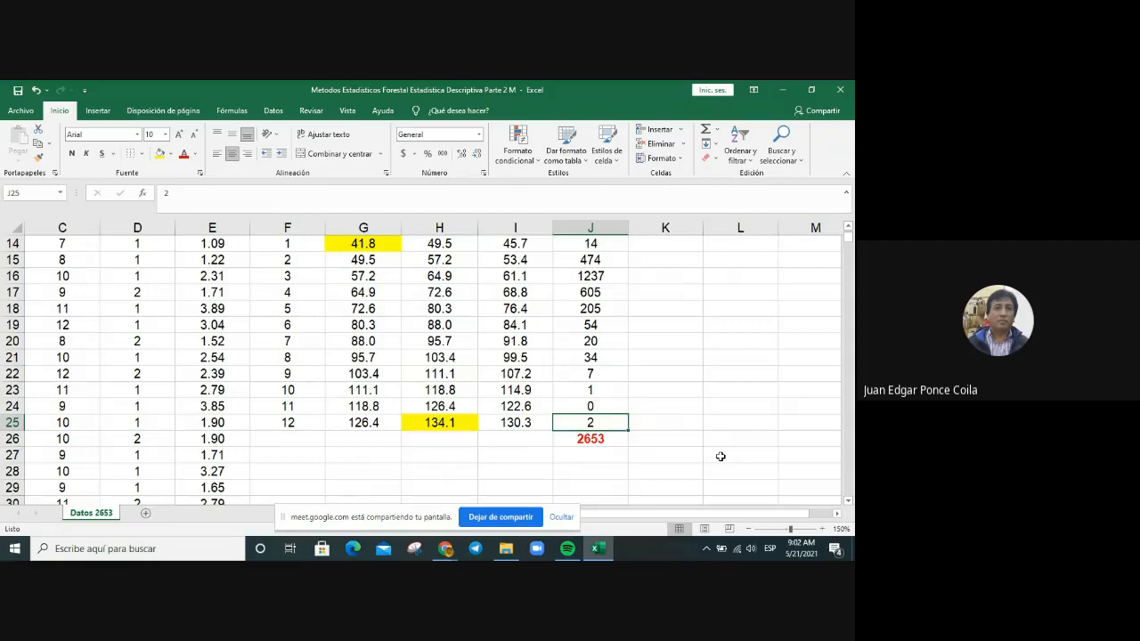
scroll(721, 456, "up", 2)
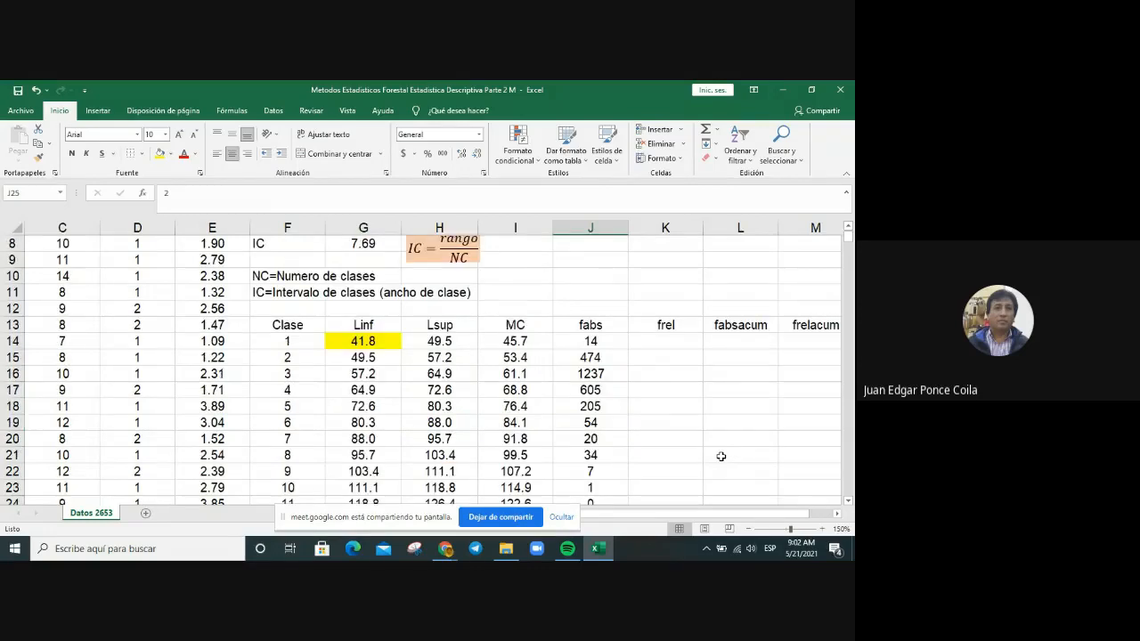
Copy the frequency table from Clase to fabs, F13:J25, and paste it as values only starting at F29.
scroll(721, 456, "down", 1)
left_click_drag(288, 275, 593, 471)
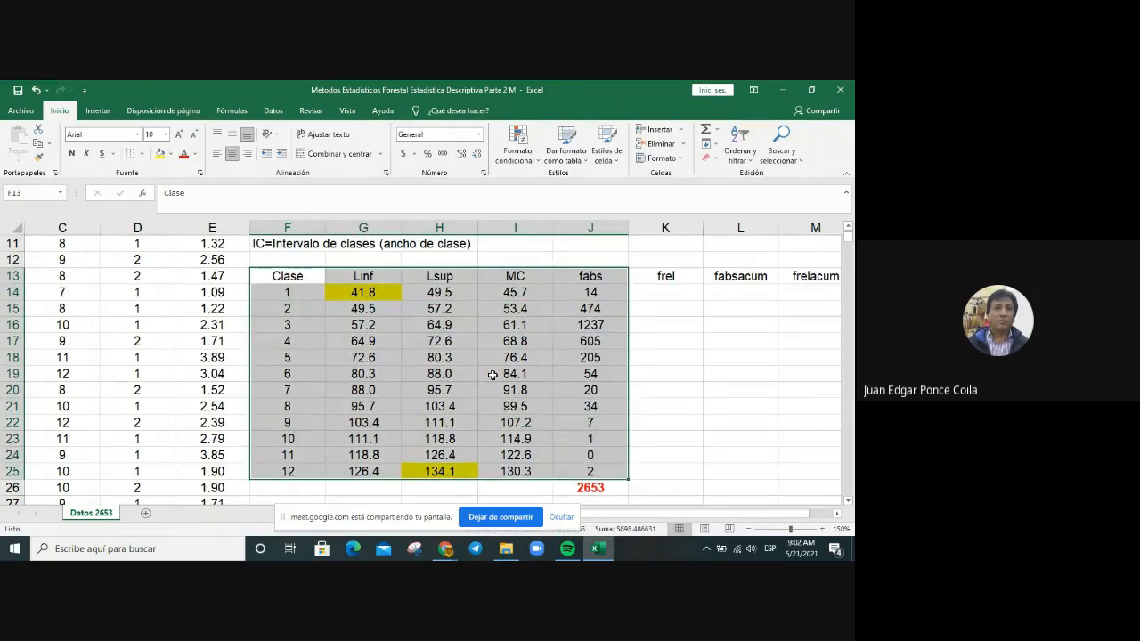
right_click(493, 375)
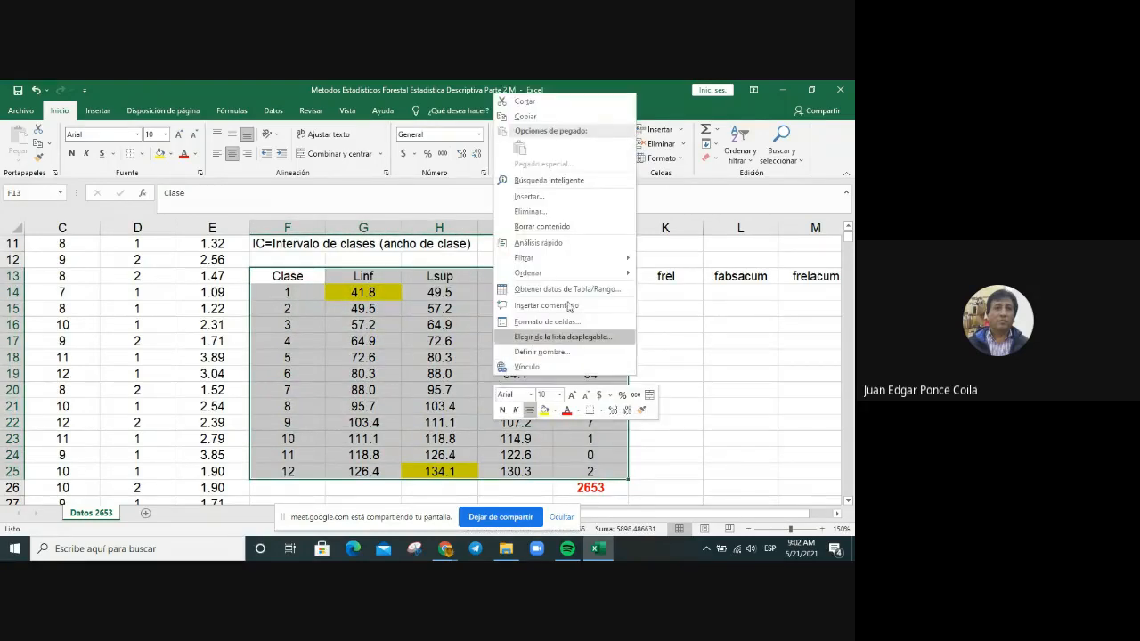
left_click(530, 116)
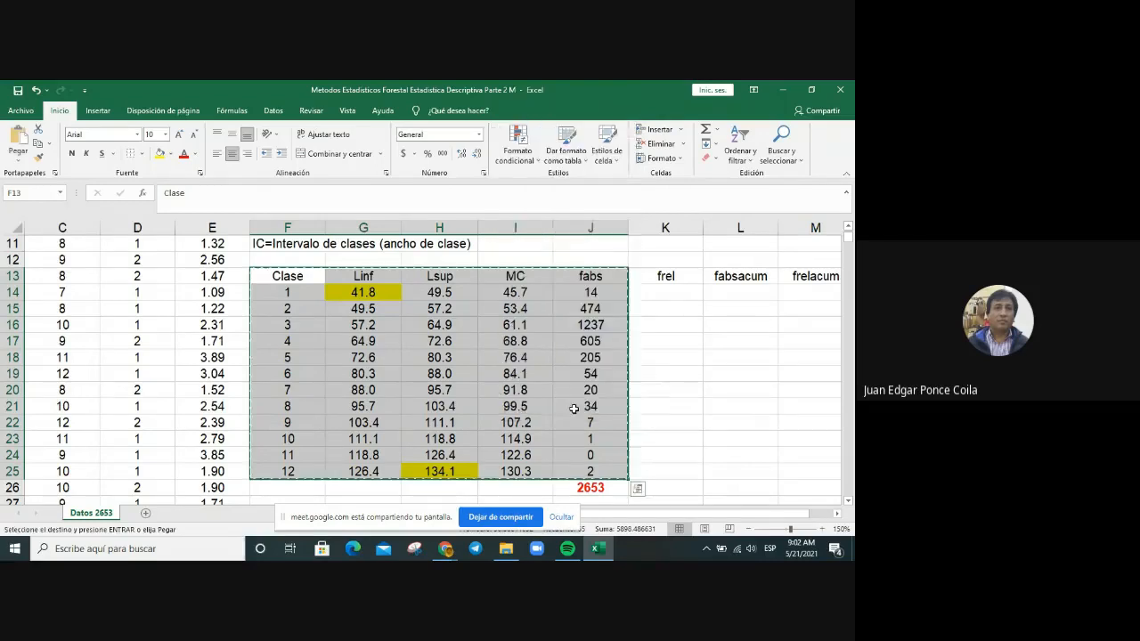
scroll(574, 429, "down", 2)
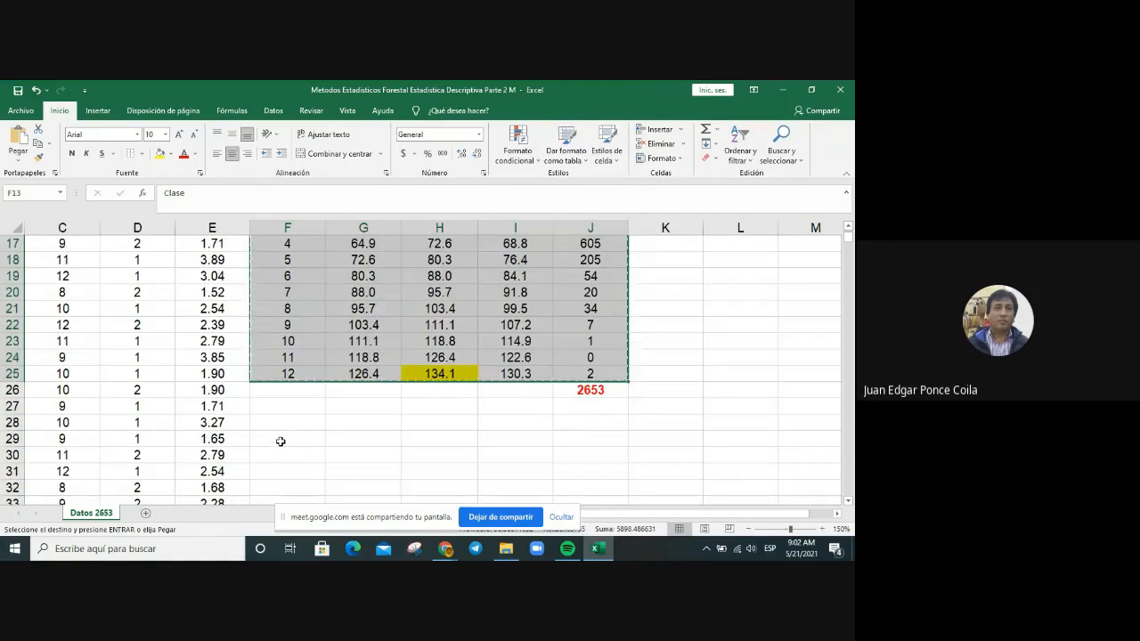
left_click(281, 441)
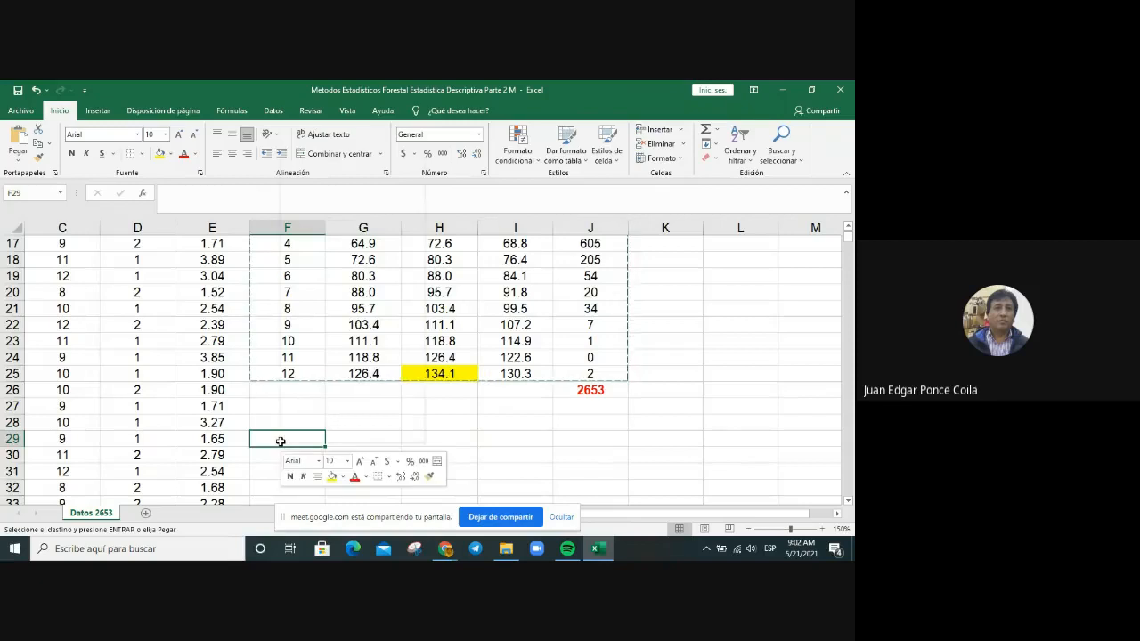
right_click(281, 441)
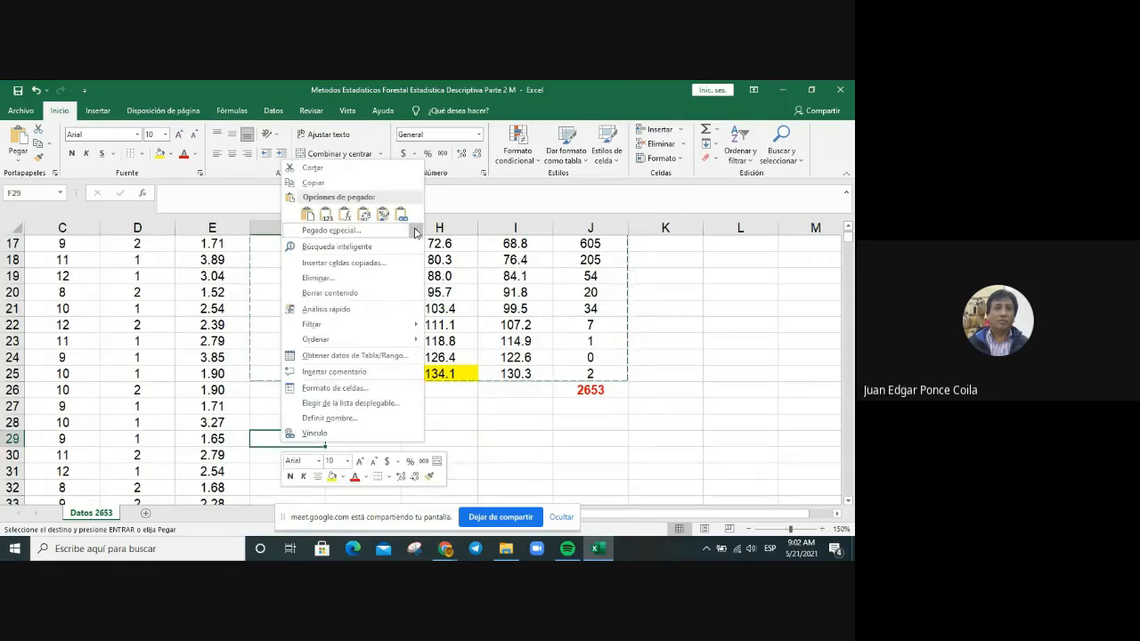
mouse_move(415, 233)
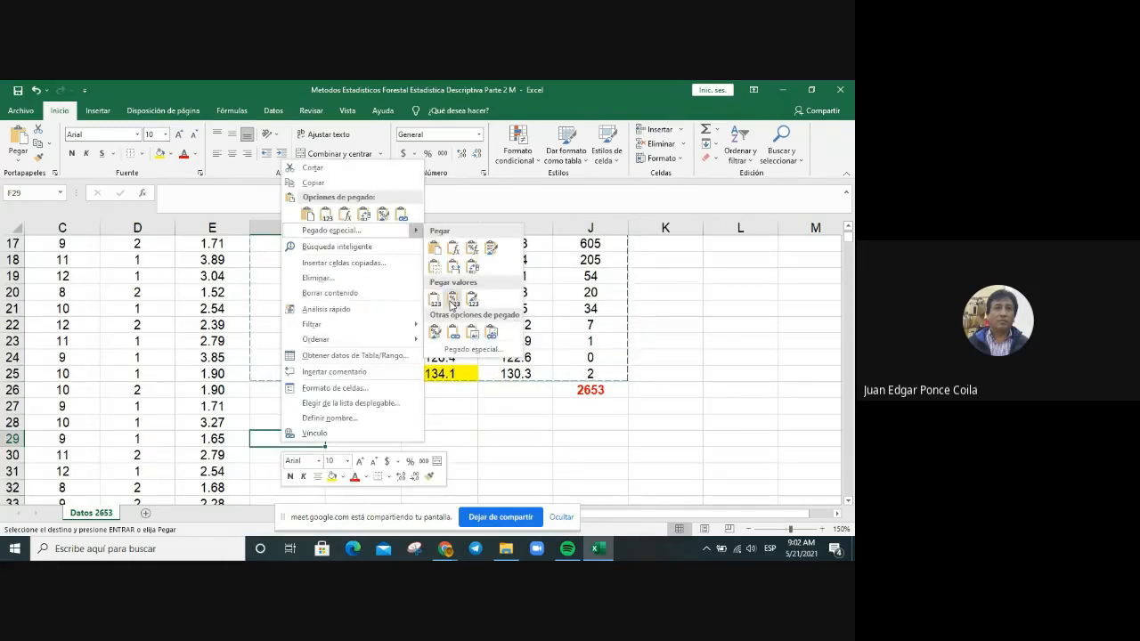
left_click(451, 303)
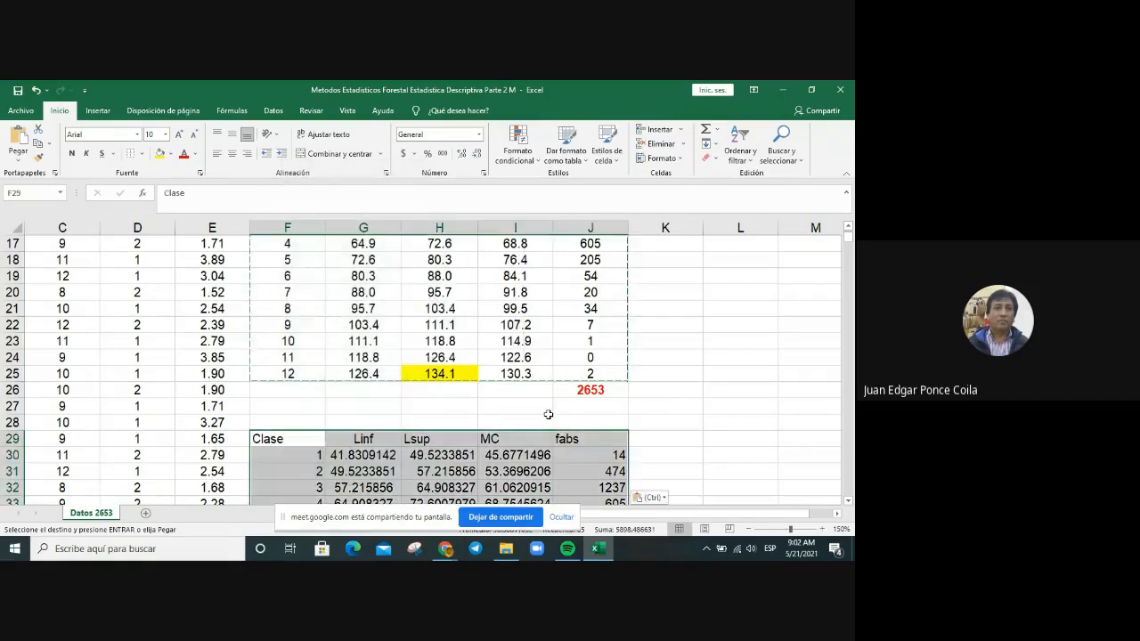
scroll(548, 414, "down", 2)
key("ctrl+v")
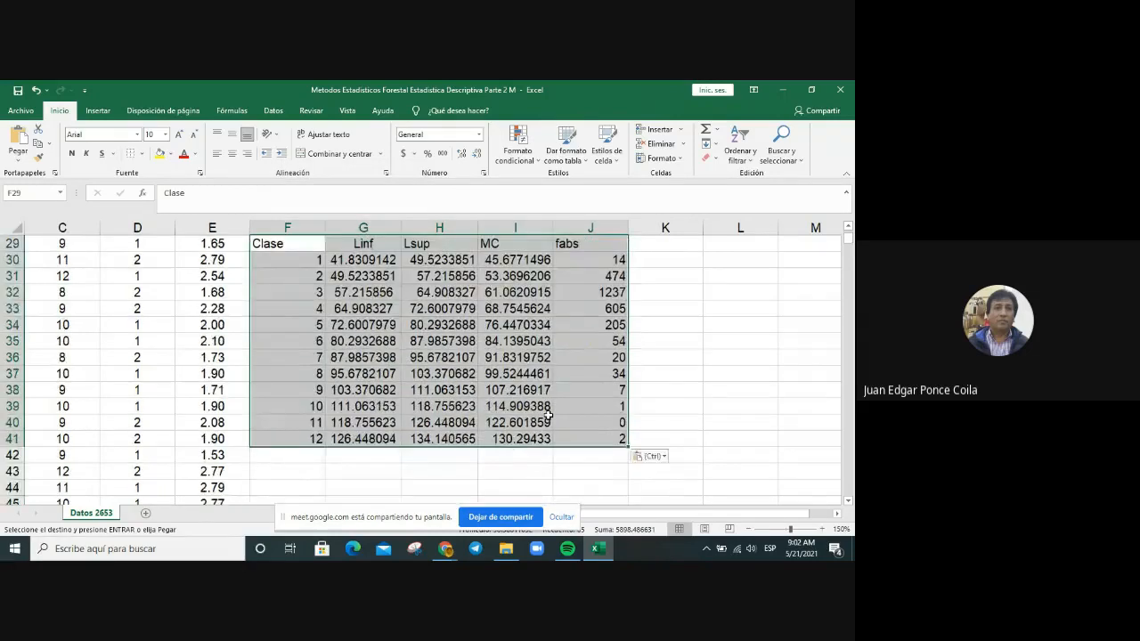
Format the pasted Linf, Lsup and MC values in G30:I41 as numbers with one decimal place.
left_click_drag(344, 259, 505, 442)
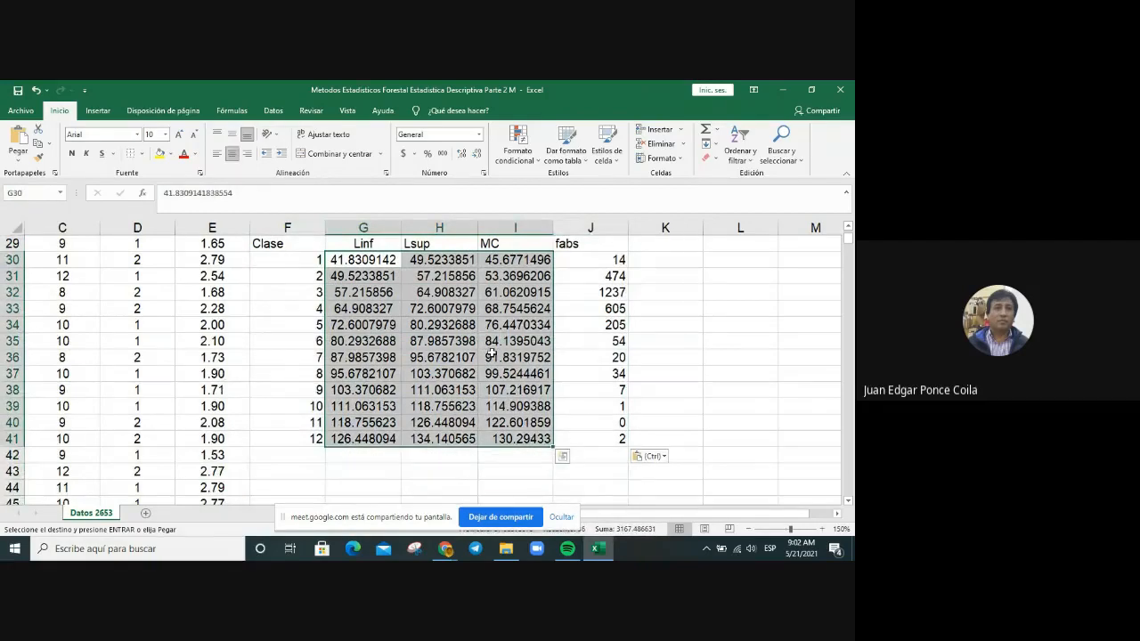
right_click(497, 442)
left_click(541, 481)
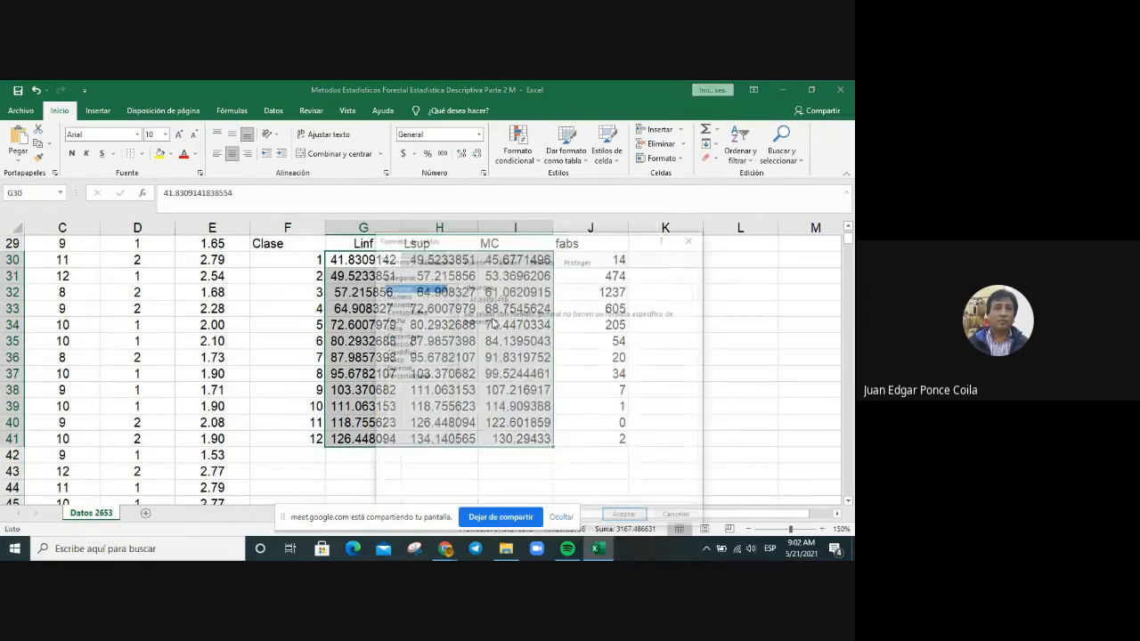
left_click(403, 294)
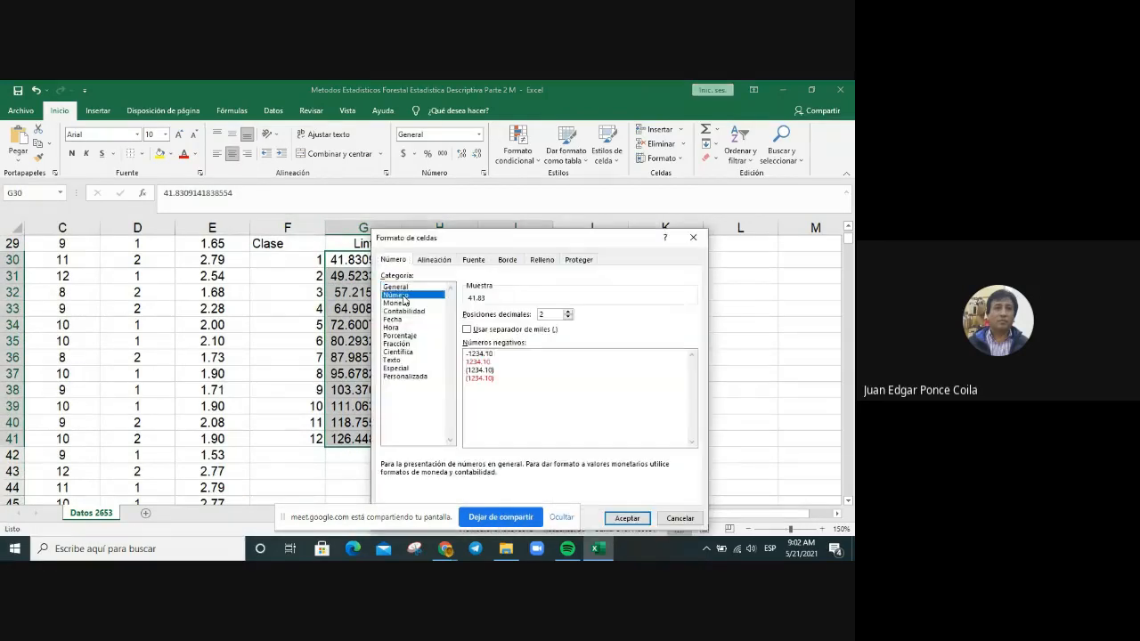
left_click(568, 317)
key("Return")
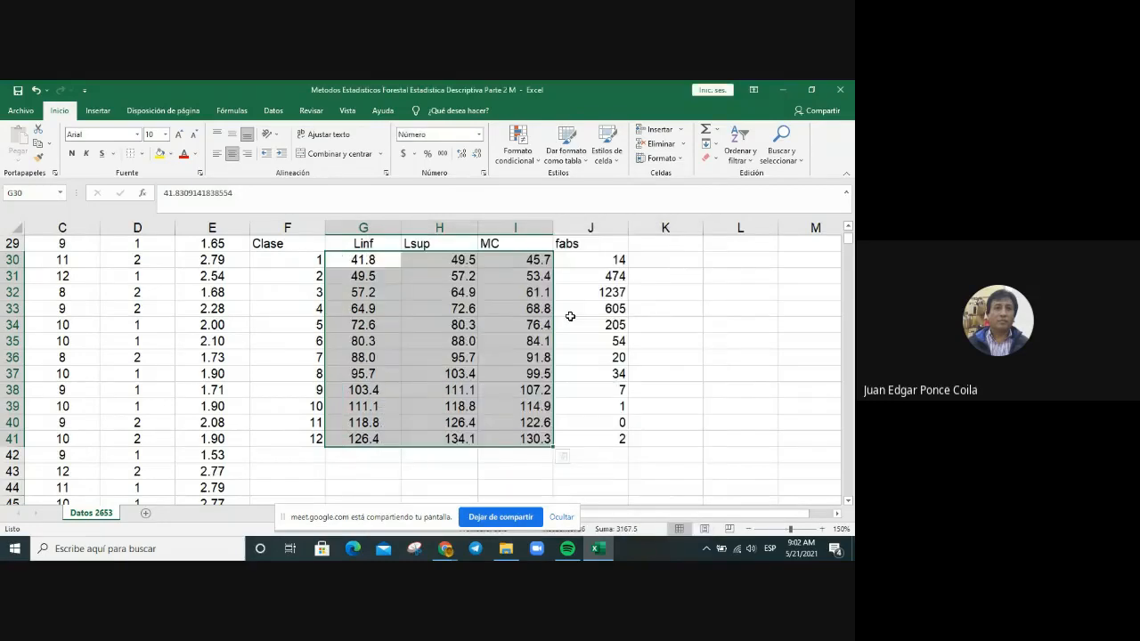
Center the contents of the pasted table, F29:J41.
scroll(462, 343, "up", 1)
left_click_drag(293, 291, 597, 440)
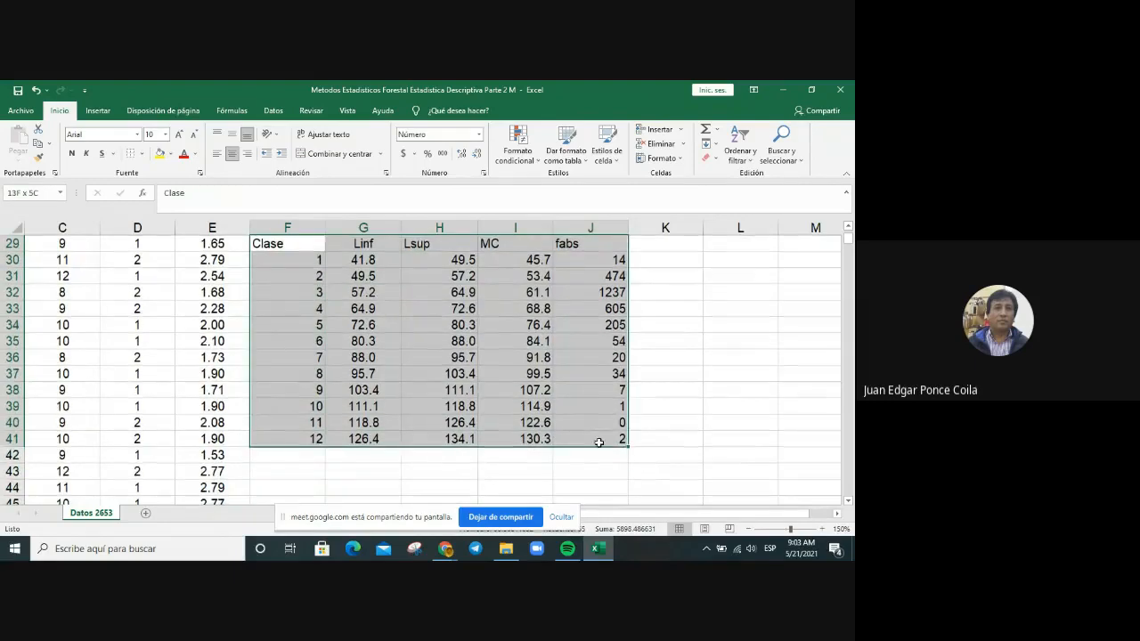
left_click(232, 154)
left_click(517, 408)
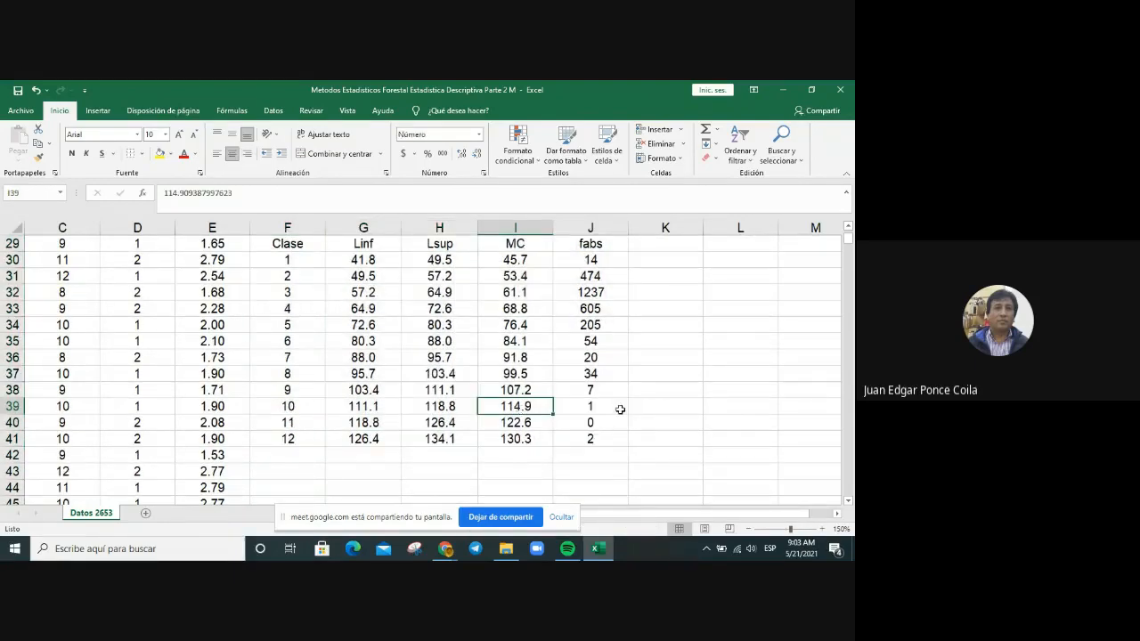
Fill the class 10 to 12 rows of the second frequency table (F39:J41) with yellow.
scroll(620, 412, "up", 1)
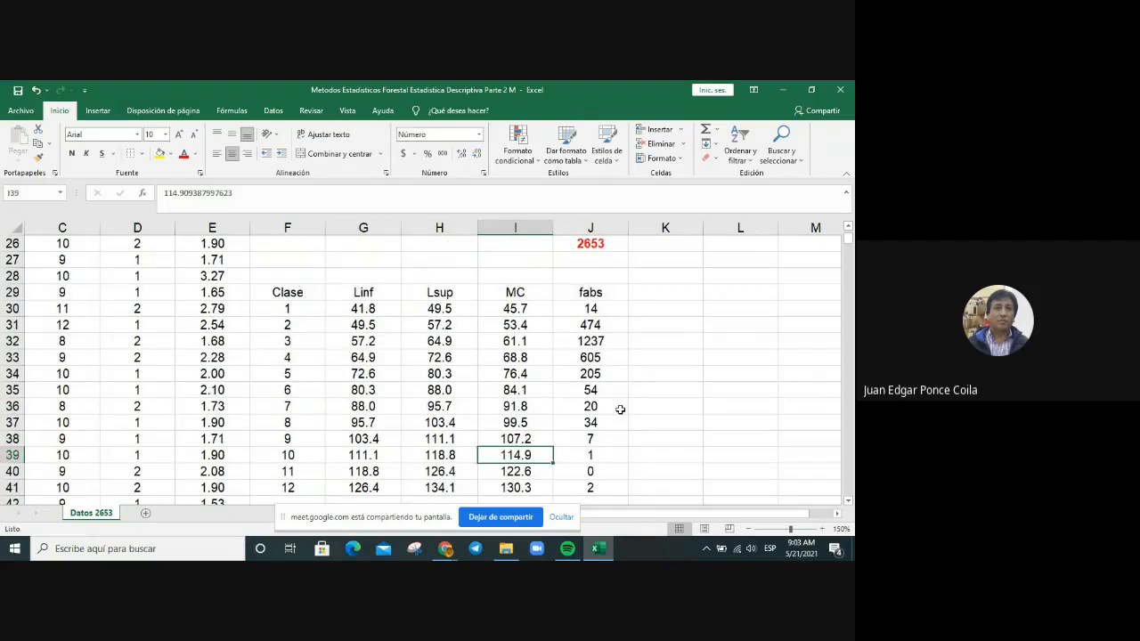
scroll(620, 409, "up", 5)
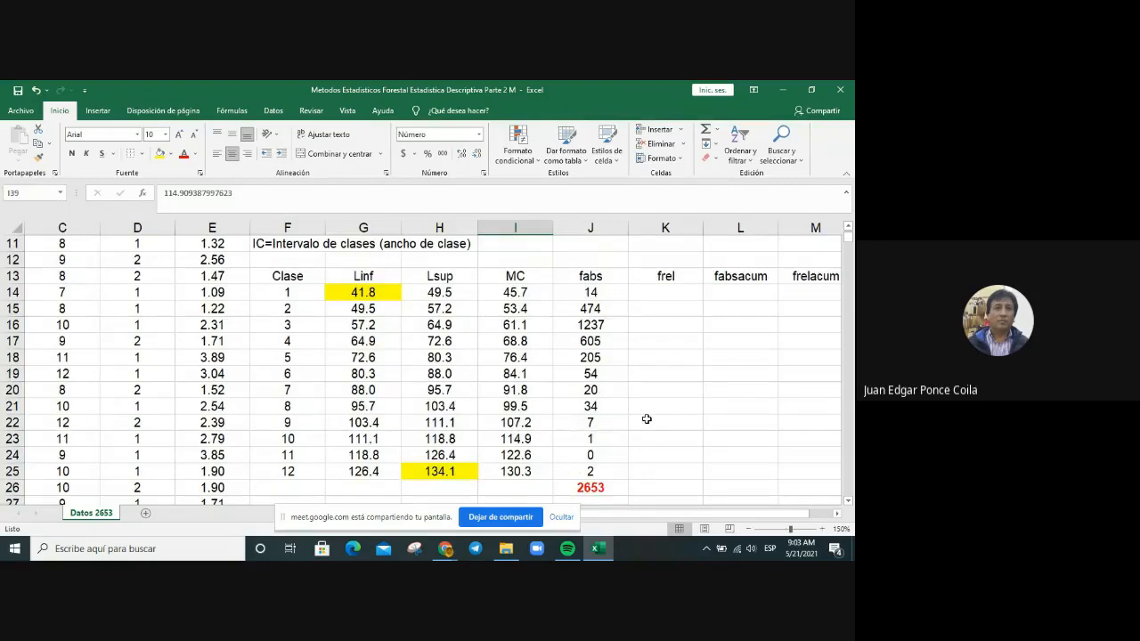
scroll(647, 419, "down", 3)
scroll(646, 419, "down", 1)
scroll(647, 418, "up", 1)
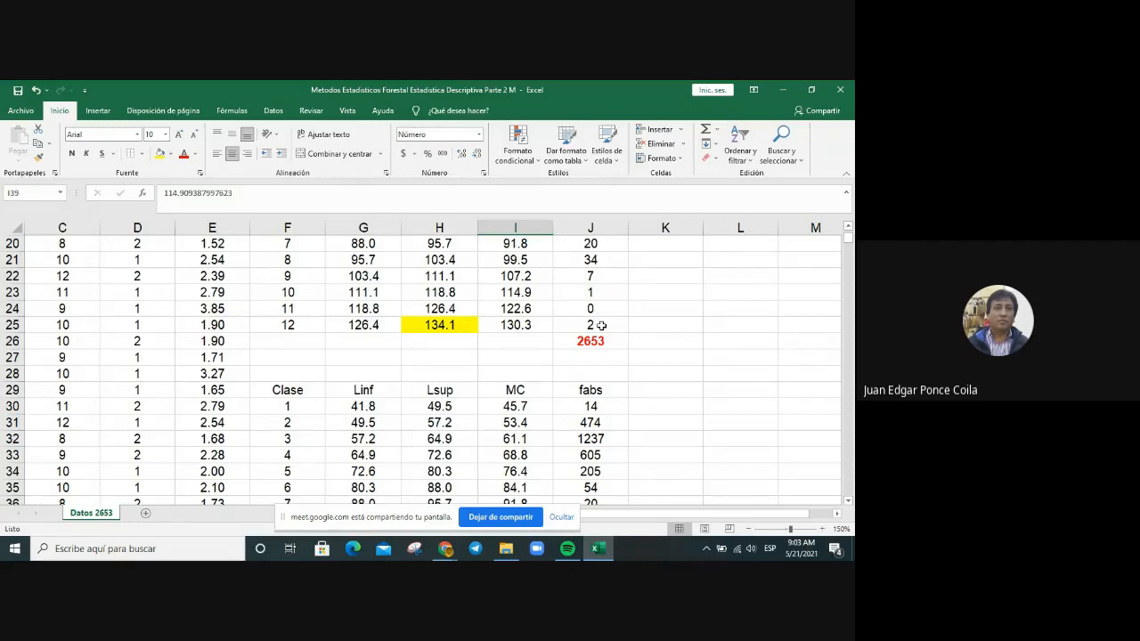
scroll(618, 437, "down", 3)
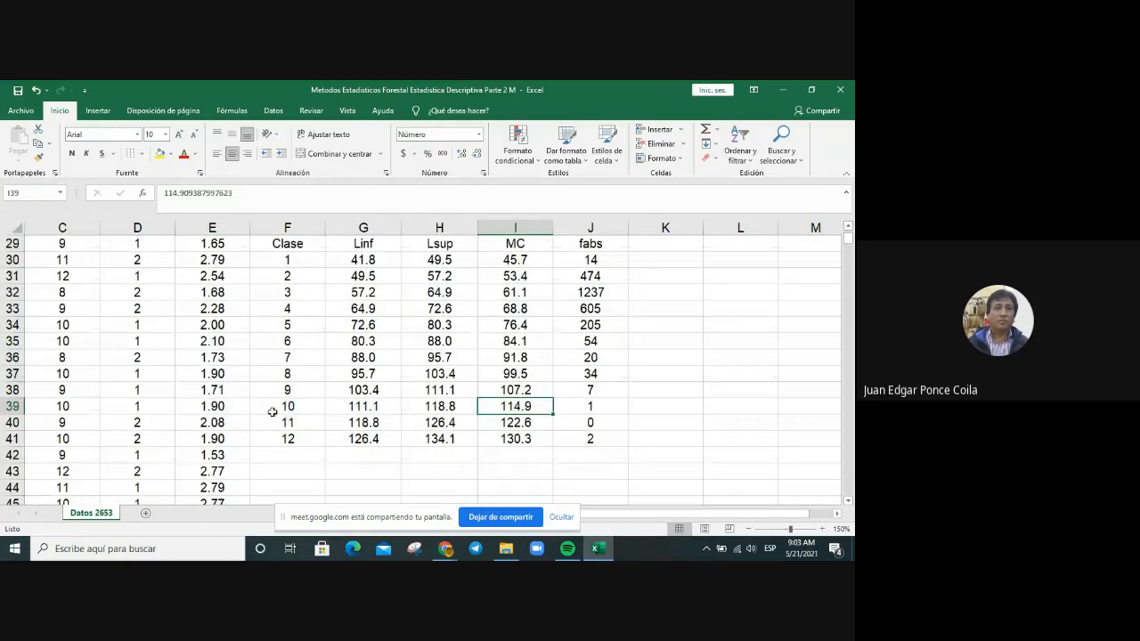
left_click_drag(270, 407, 582, 433)
left_click(160, 153)
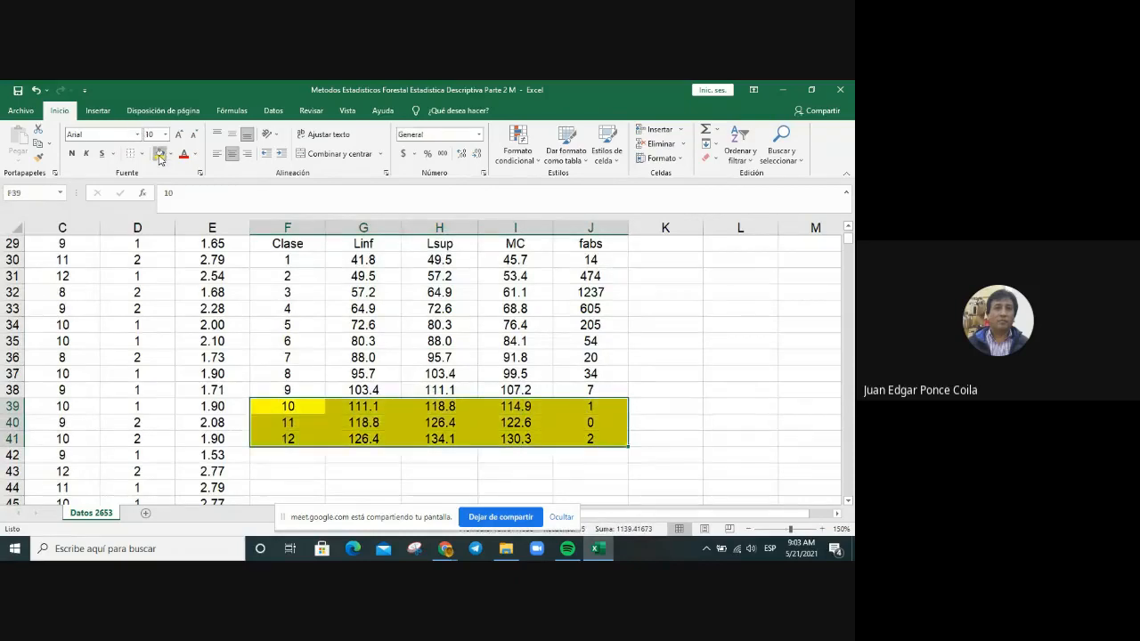
left_click(538, 434)
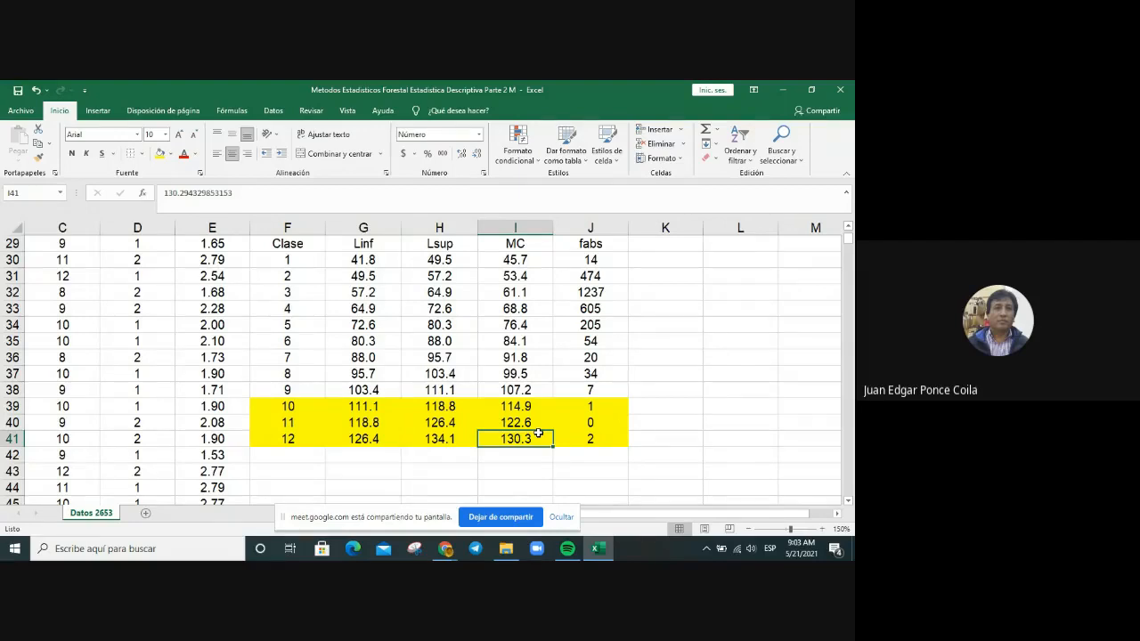
Copy the frequency table in F29:J41 and paste the copy below it, starting at cell F44.
scroll(538, 434, "up", 1)
scroll(540, 433, "down", 1)
left_click_drag(287, 244, 589, 443)
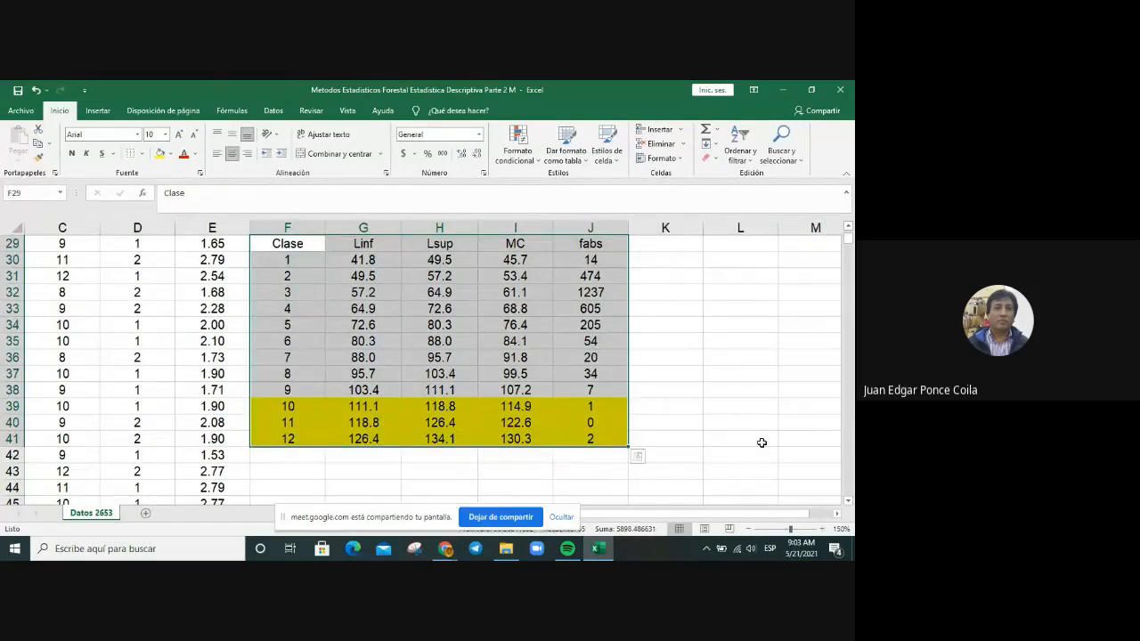
key("ctrl+c")
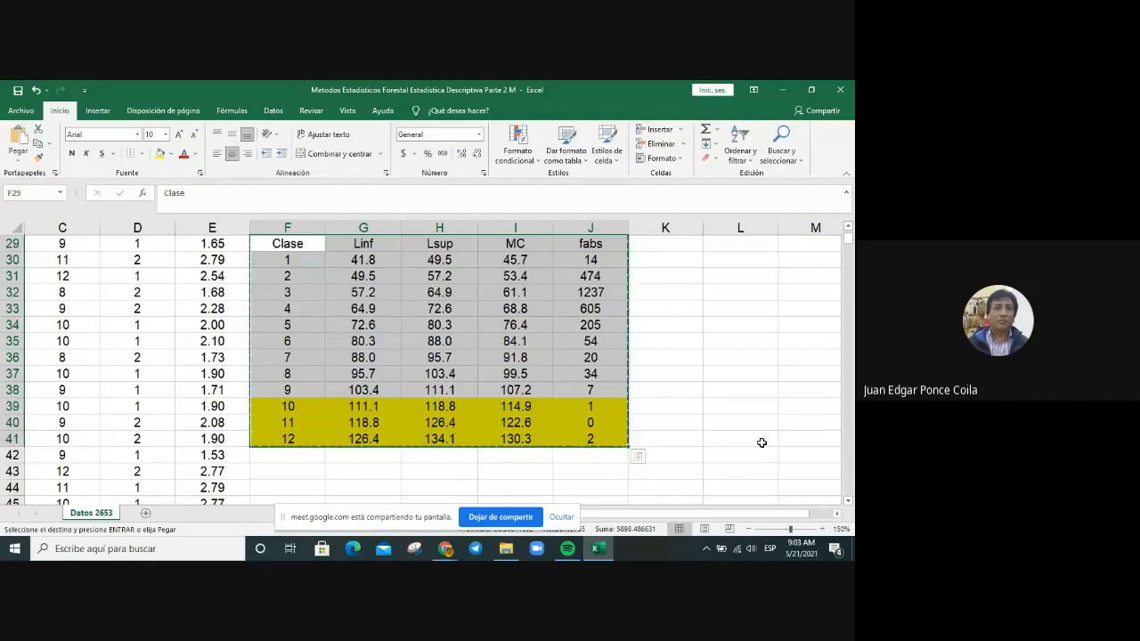
left_click(274, 473)
scroll(274, 470, "up", 3)
scroll(274, 466, "down", 1)
scroll(274, 465, "up", 1)
scroll(274, 466, "down", 5)
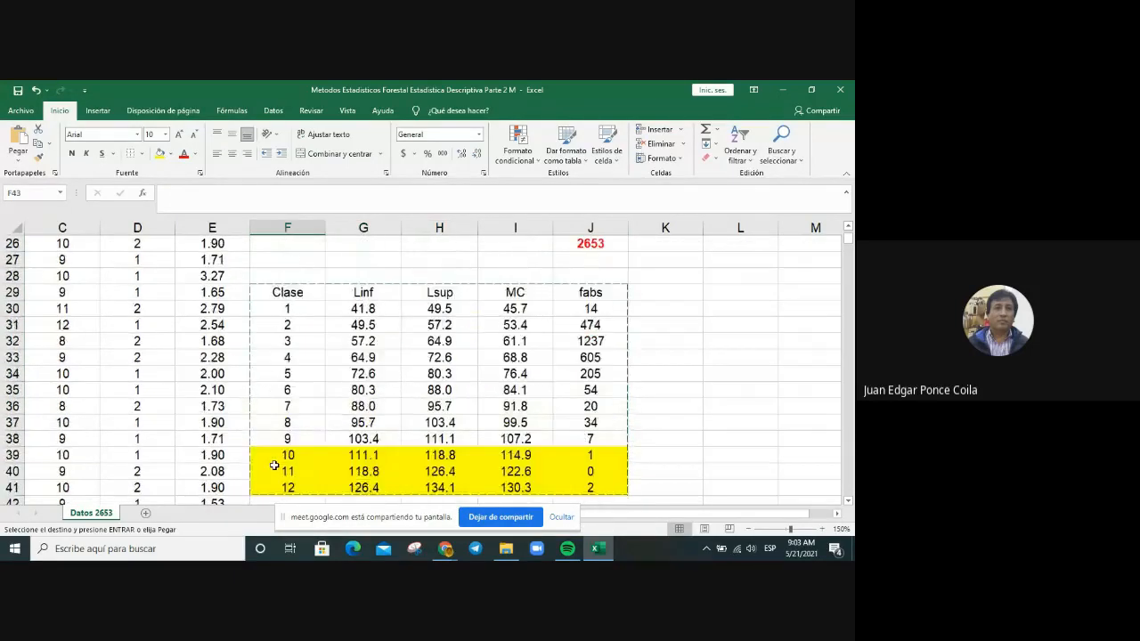
left_click(296, 391)
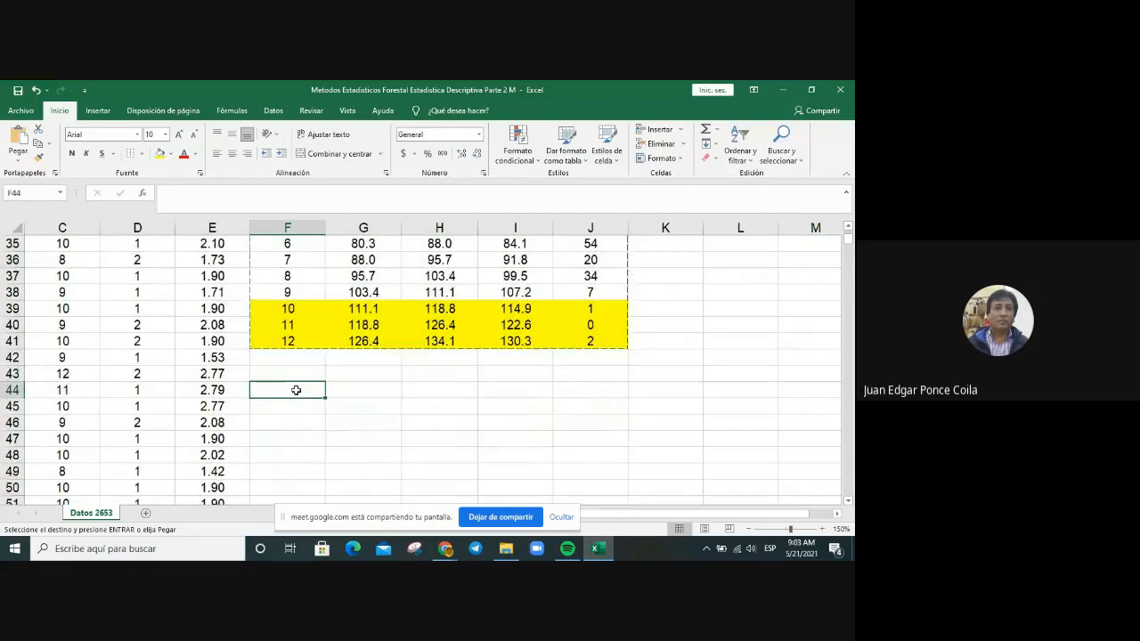
key("ctrl+v")
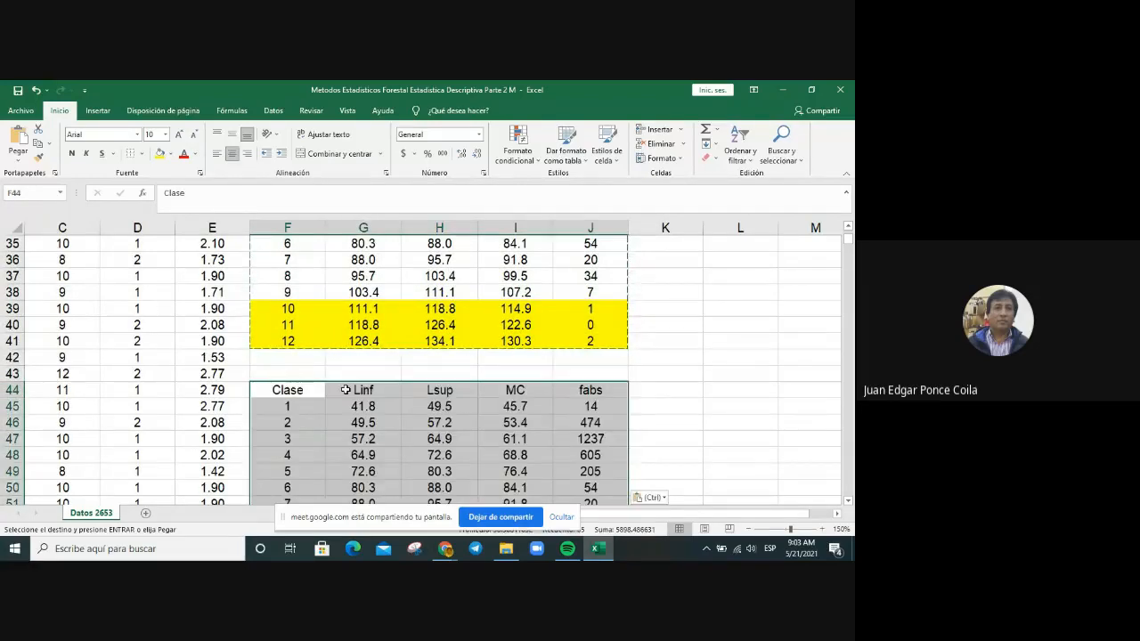
left_click(467, 420)
scroll(468, 420, "down", 3)
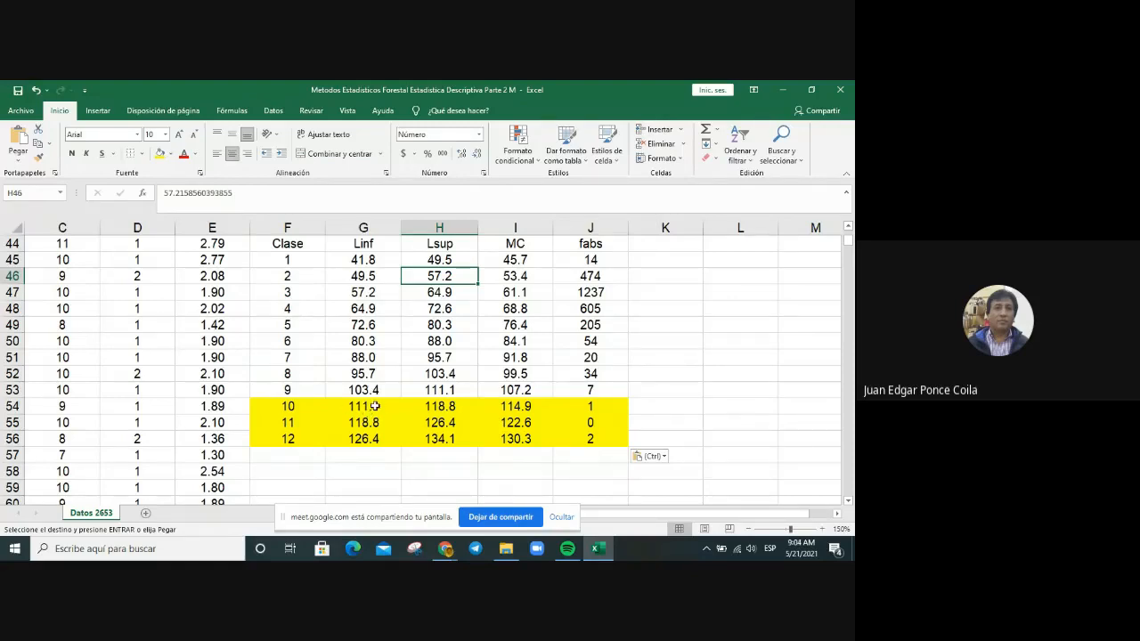
In the pasted table's class 10 row, set Lsup (H54) to 134.1 and fabs (J54) to 3.
left_click(446, 406)
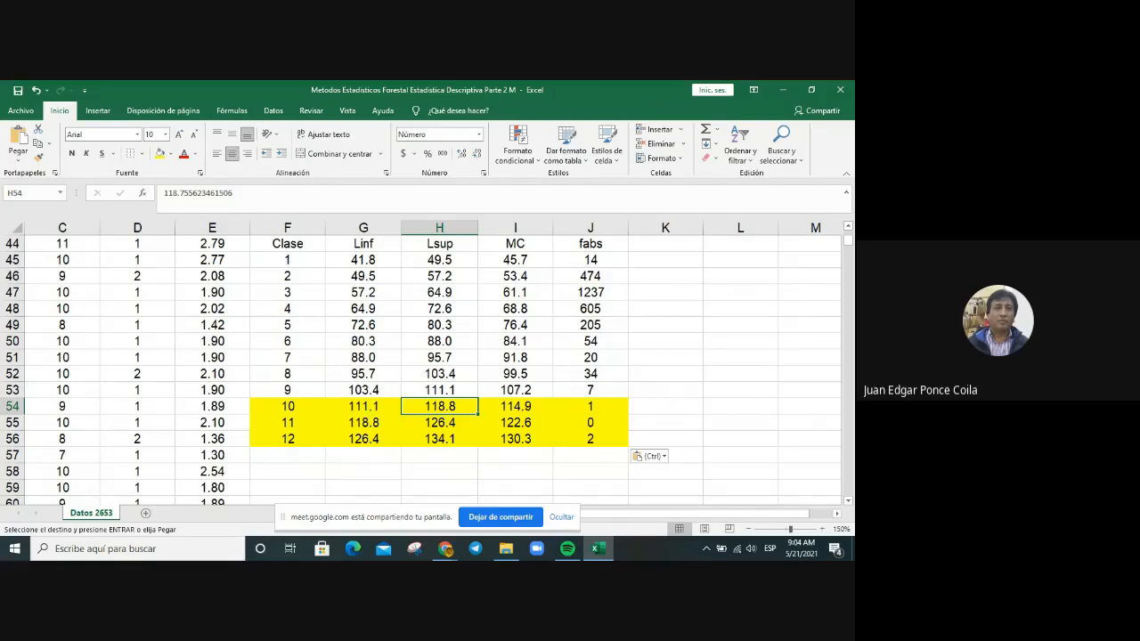
type("134.1")
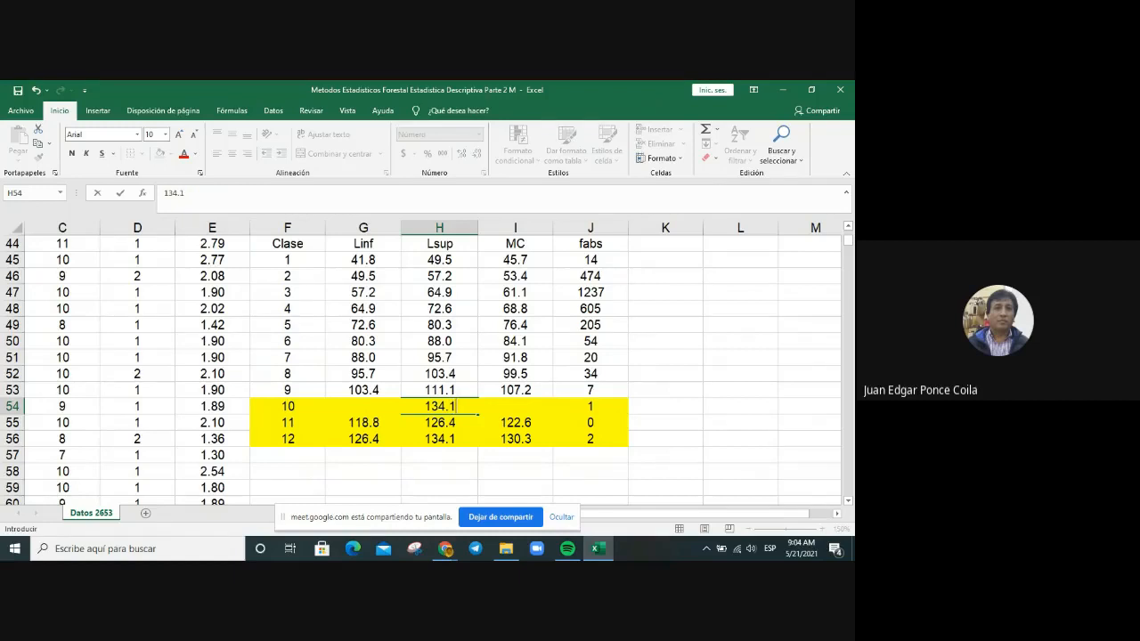
key("Return")
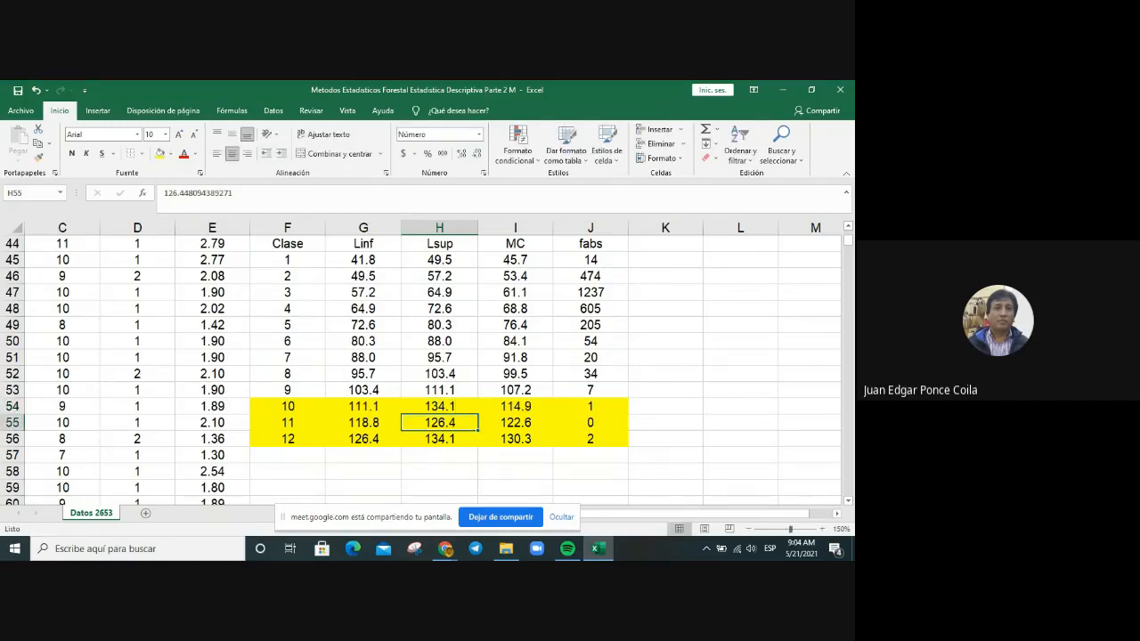
left_click(452, 408)
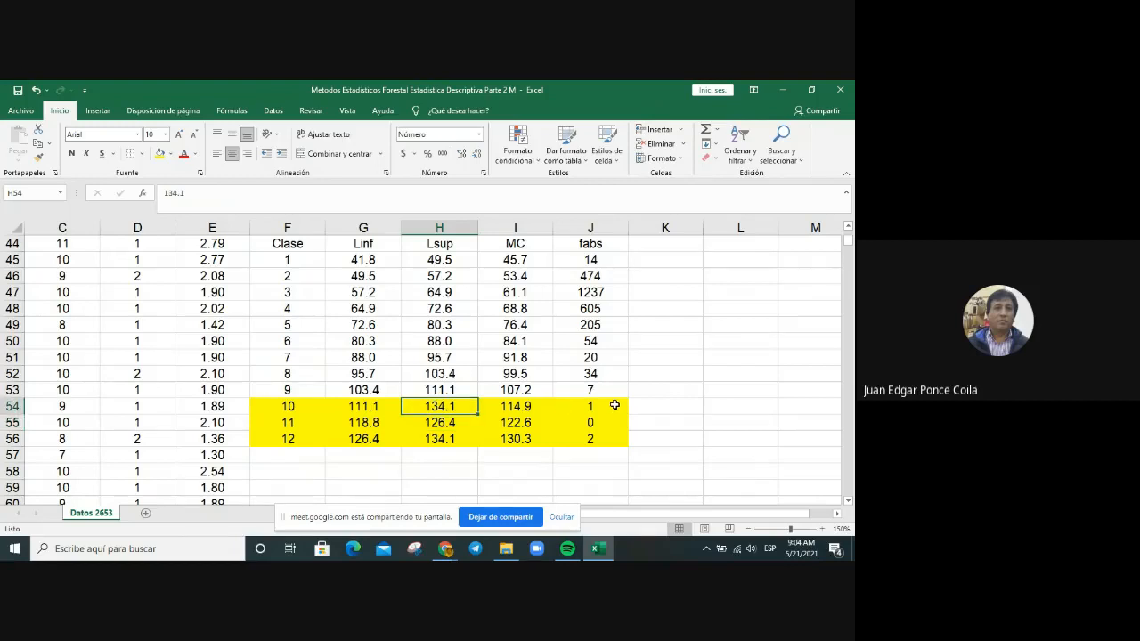
left_click(590, 405)
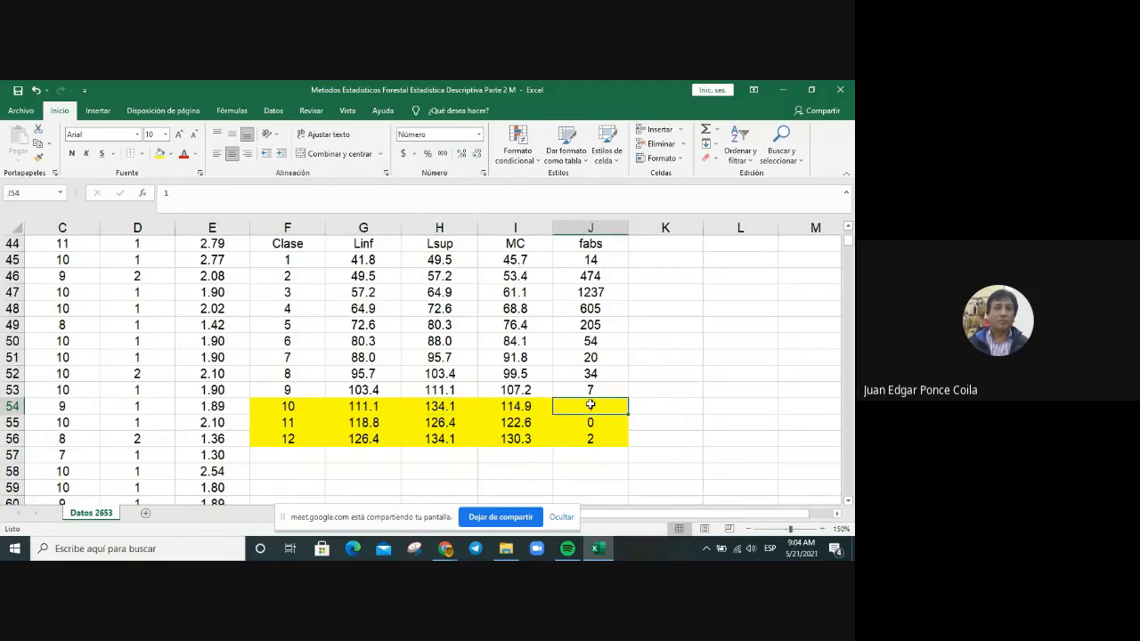
type("3")
key("Return")
Clear the contents of the class 11 and 12 rows (F55:J56) and remove their yellow fill.
left_click_drag(267, 426, 628, 438)
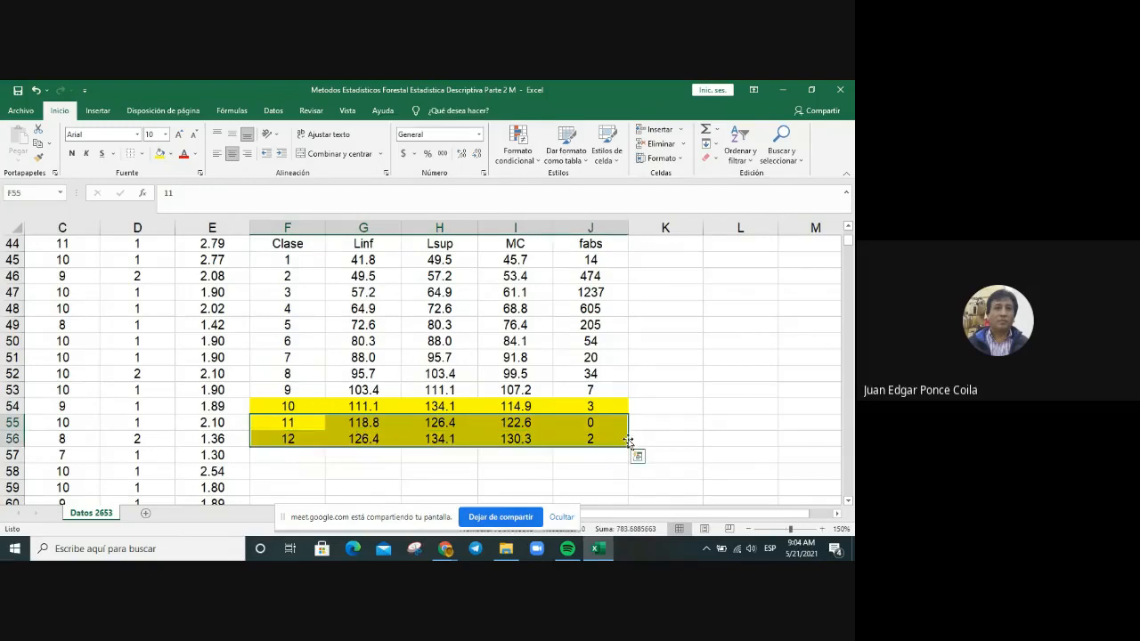
key("Delete")
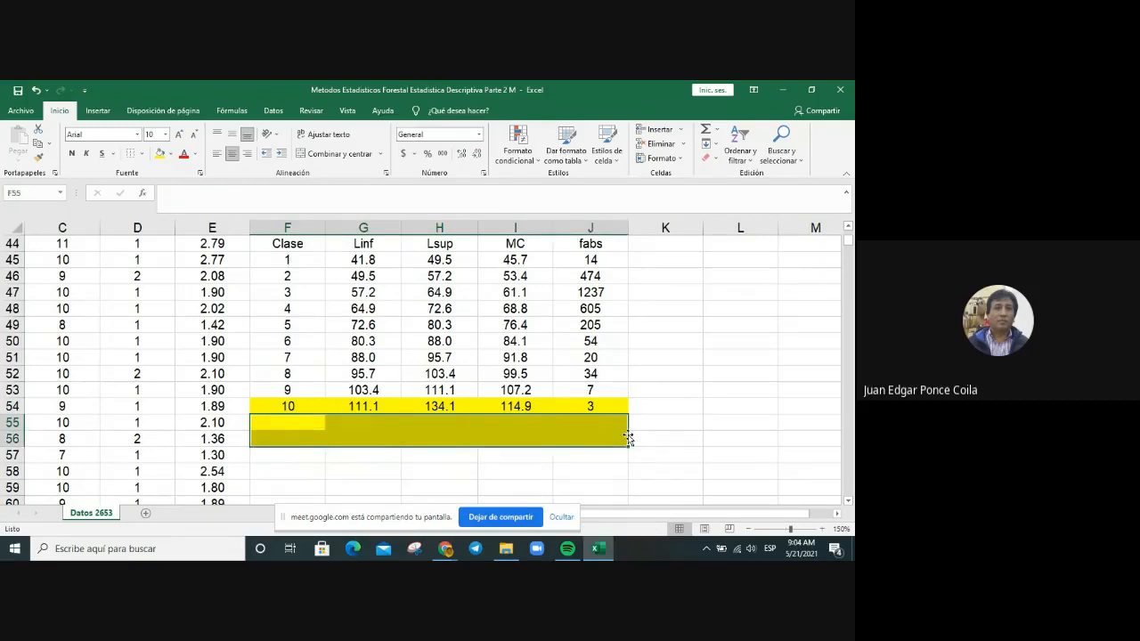
right_click(412, 435)
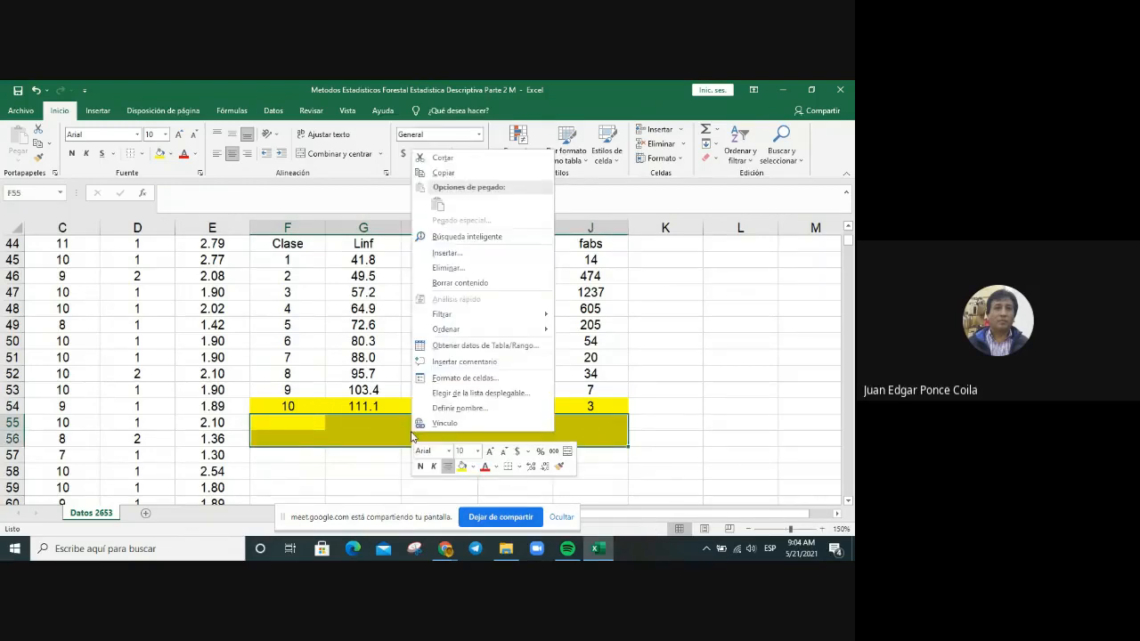
left_click(171, 154)
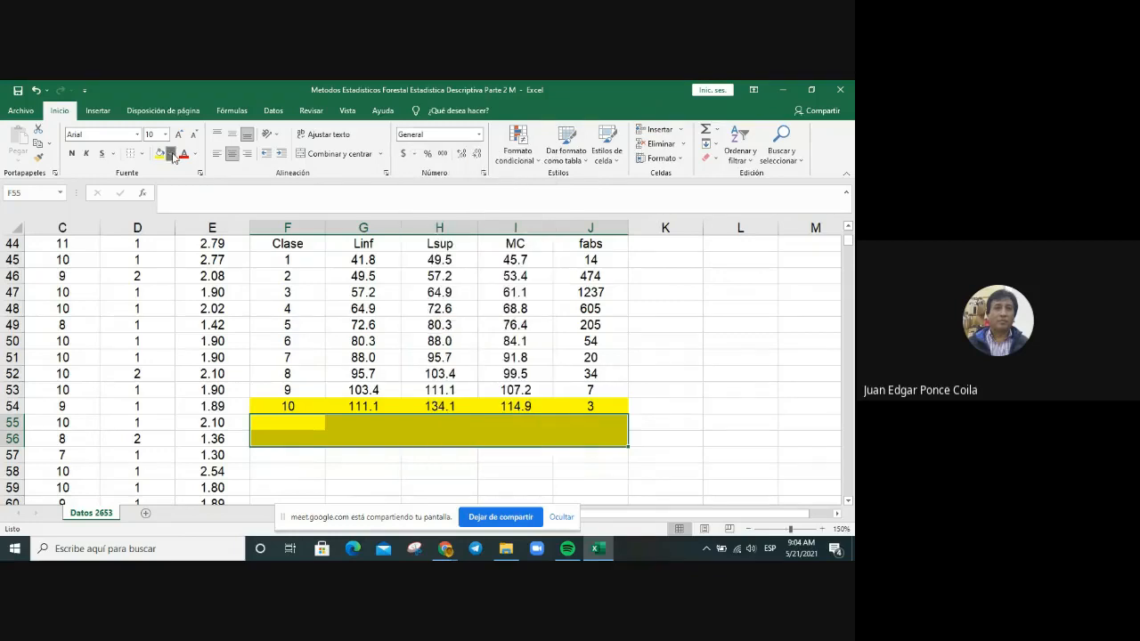
left_click(189, 263)
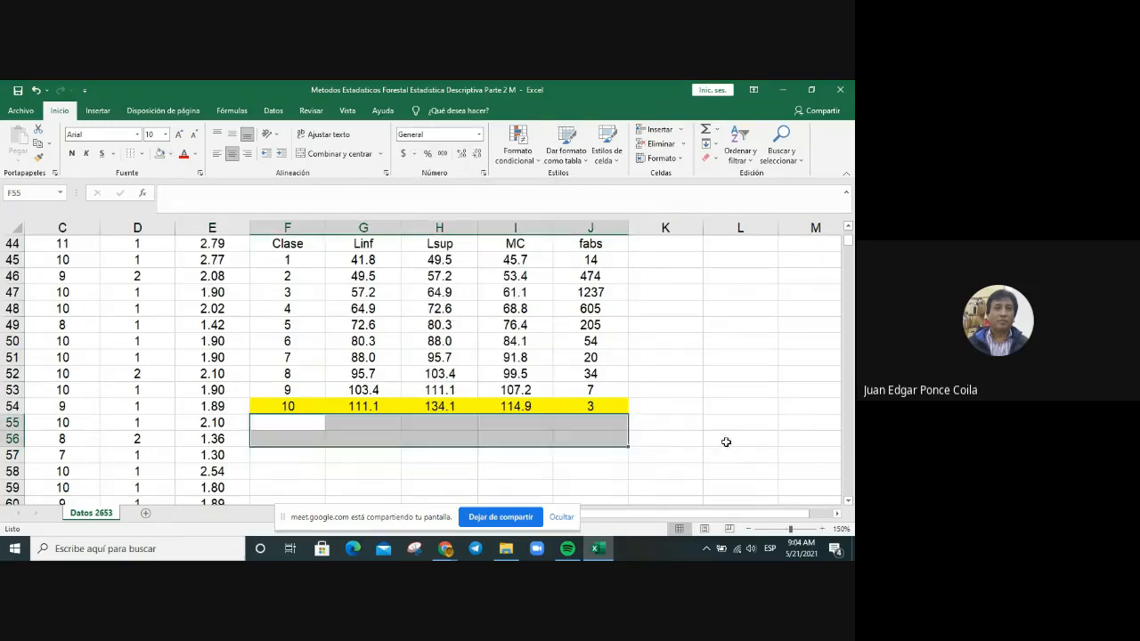
left_click(725, 440)
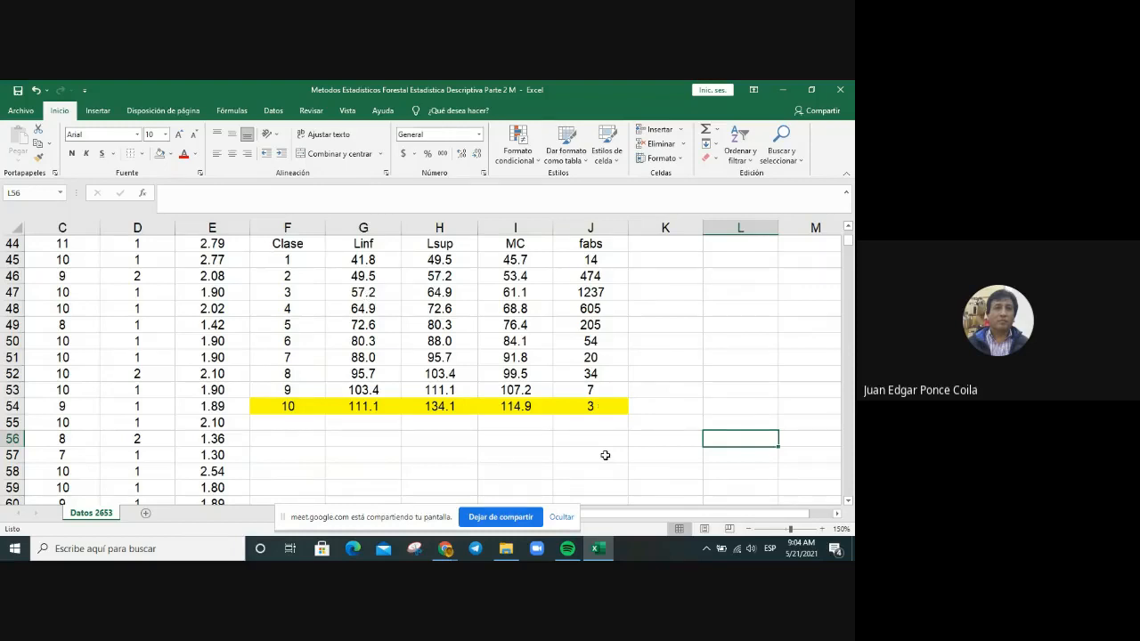
left_click(507, 403)
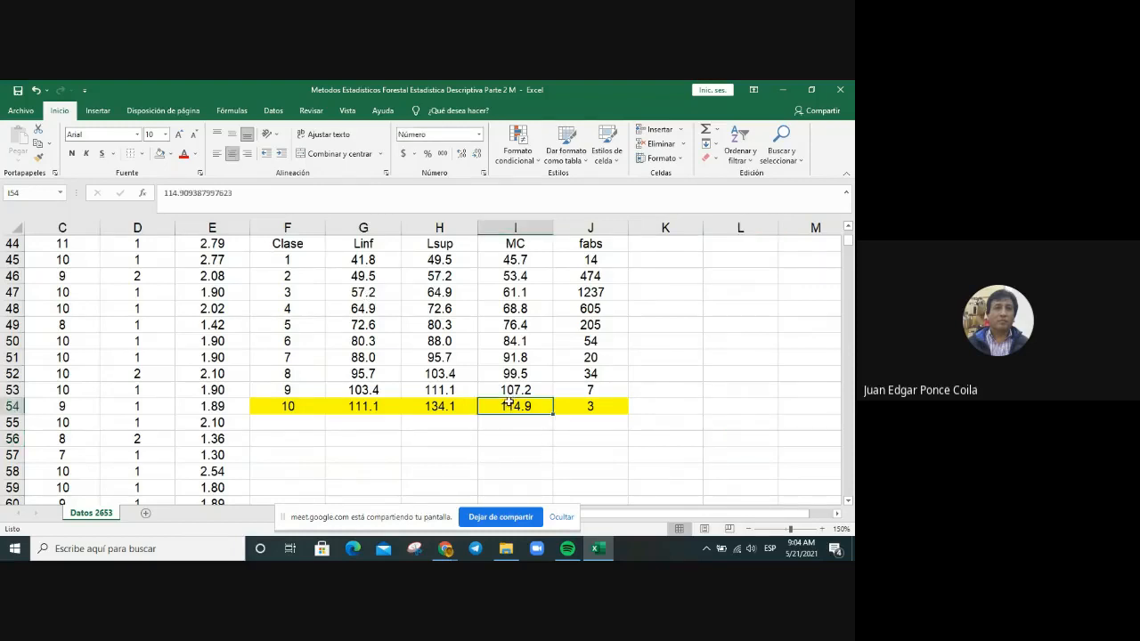
left_click(252, 193)
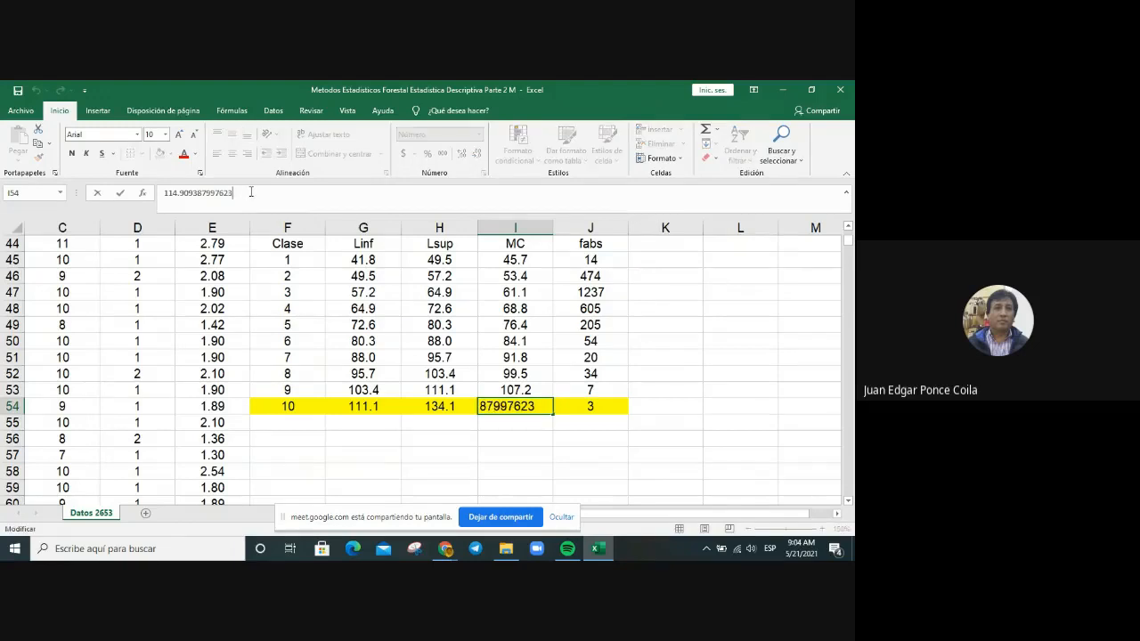
key("Return")
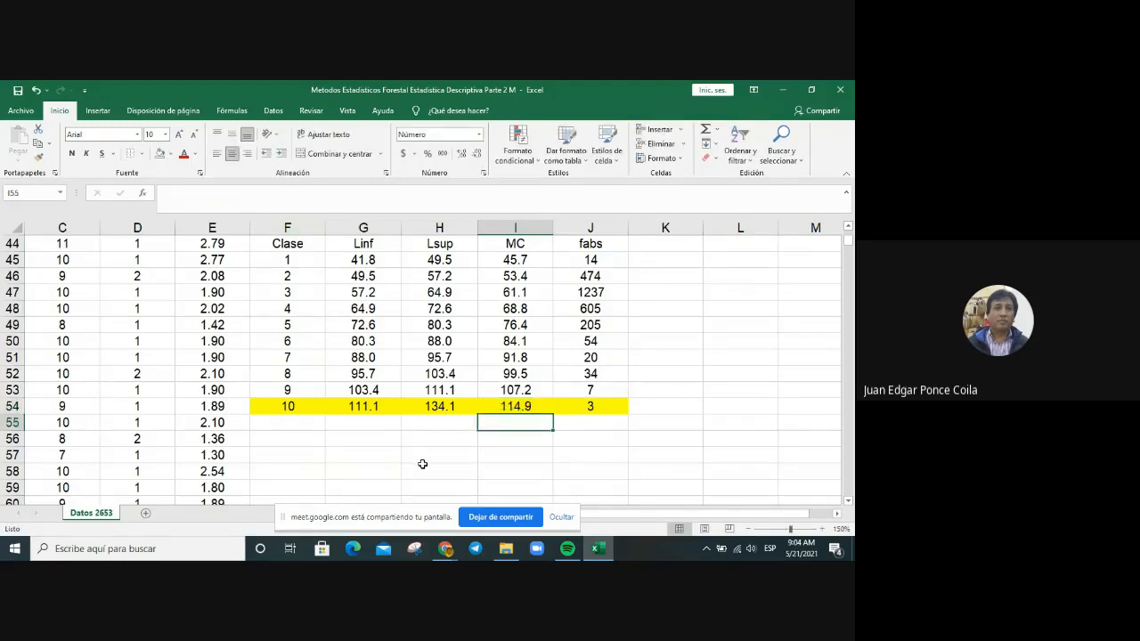
Total the fabs column in cell J55 with AutoSum over J45:J54.
left_click(594, 426)
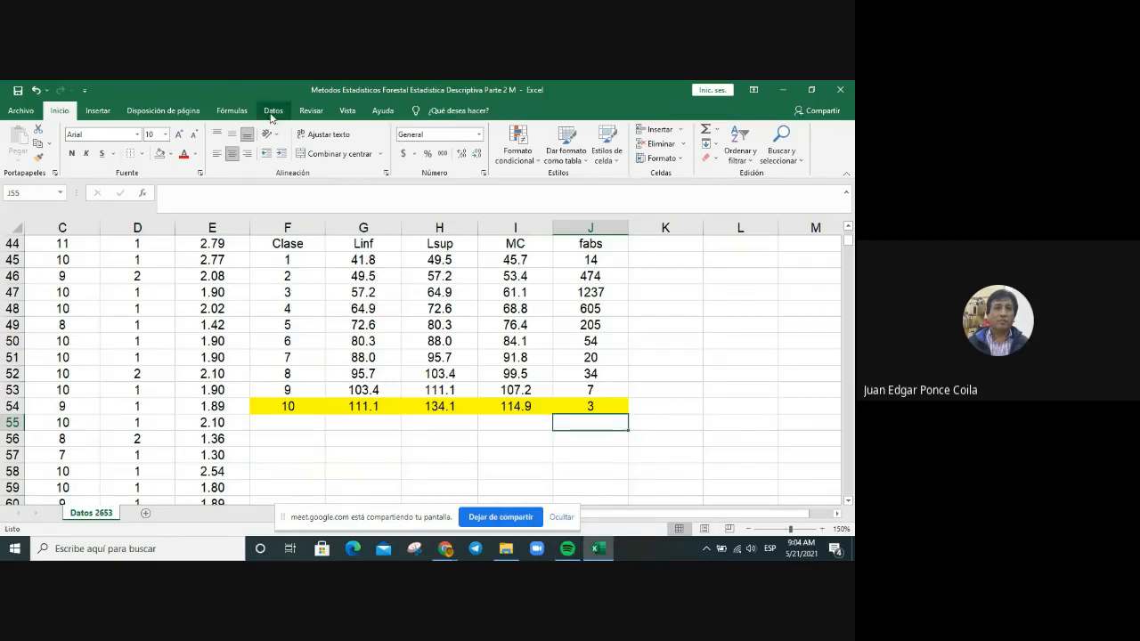
left_click(231, 110)
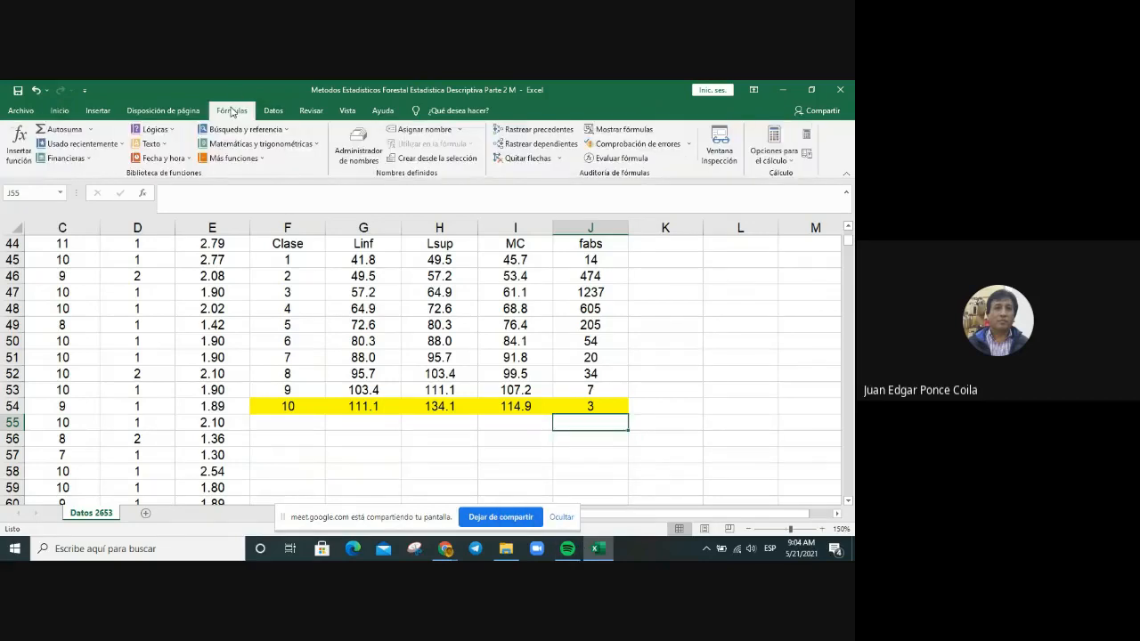
left_click(64, 129)
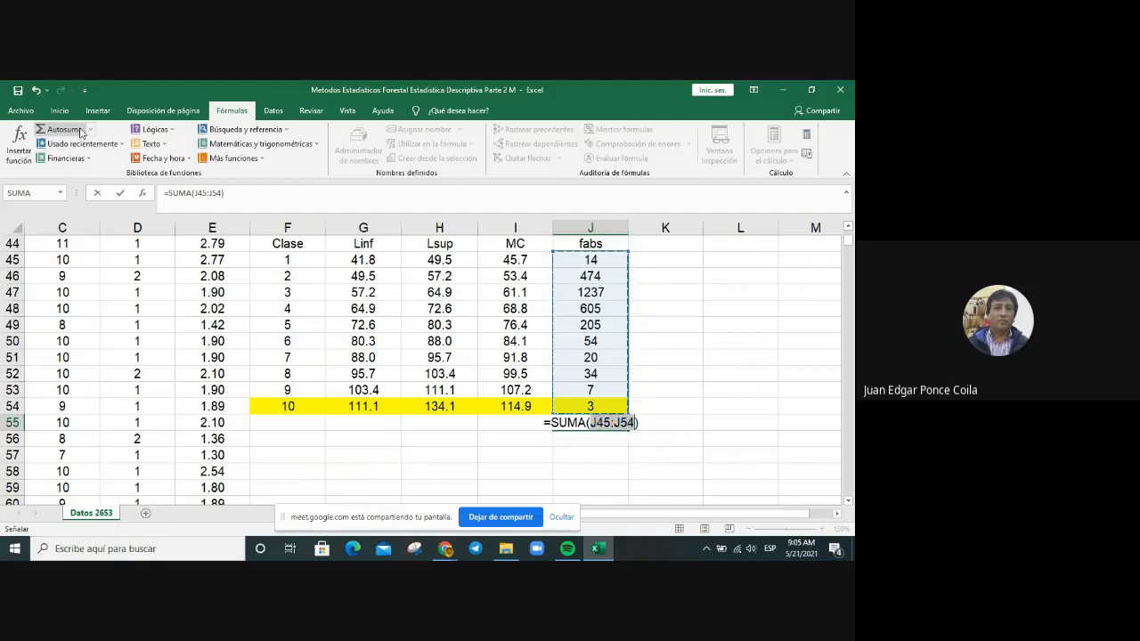
key("Return")
Format the fabs total in J55 as bold red text.
left_click(616, 423)
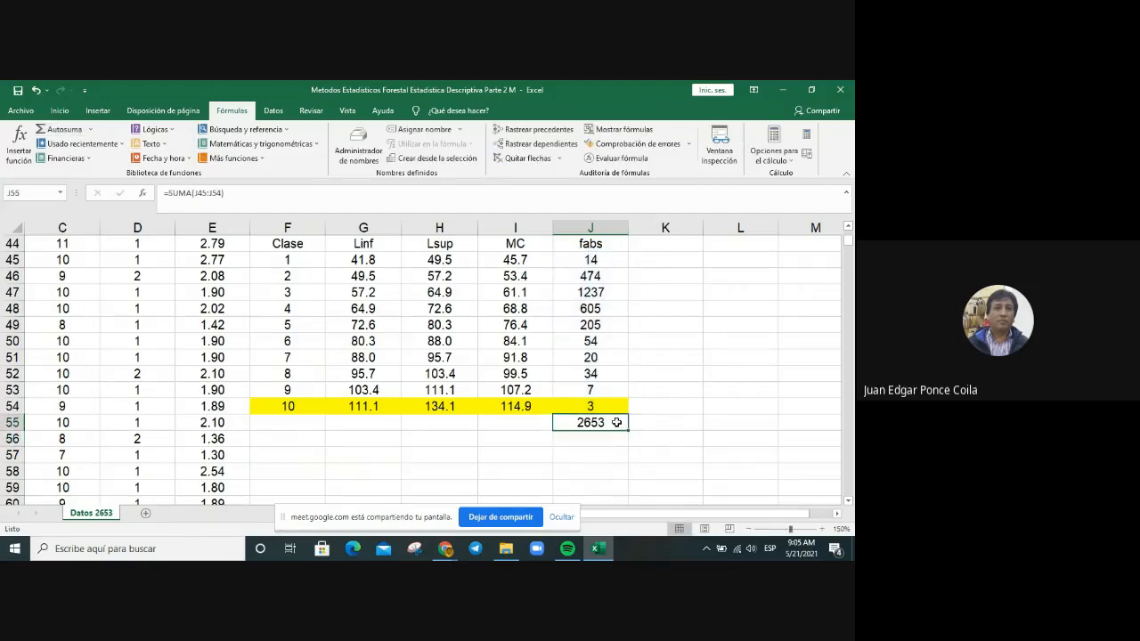
left_click(59, 110)
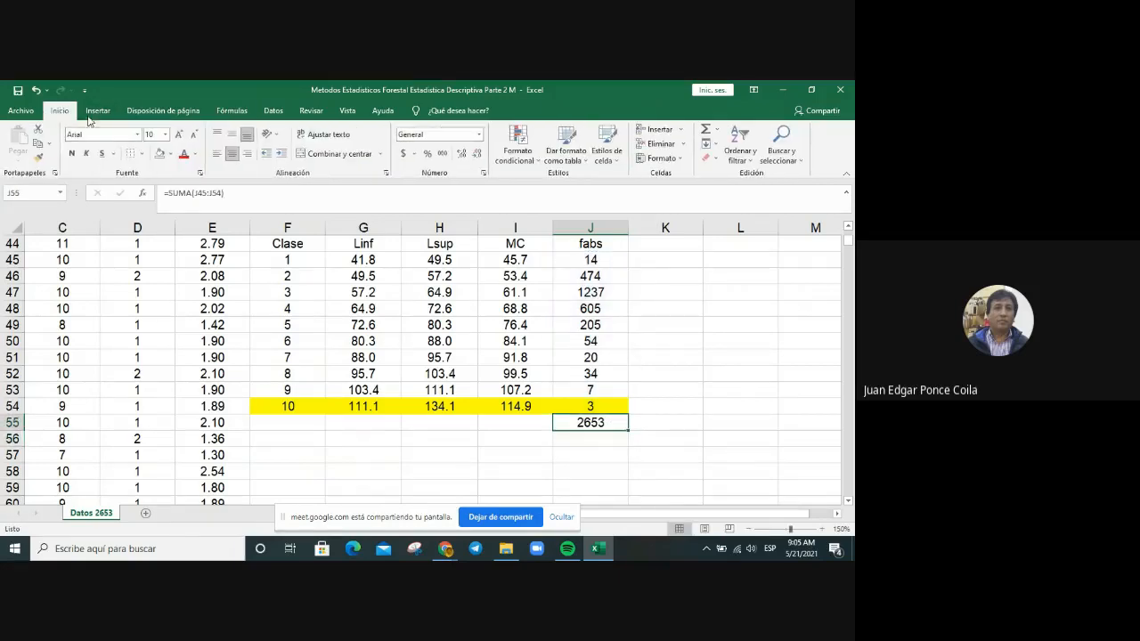
left_click(72, 153)
left_click(185, 157)
left_click(635, 357)
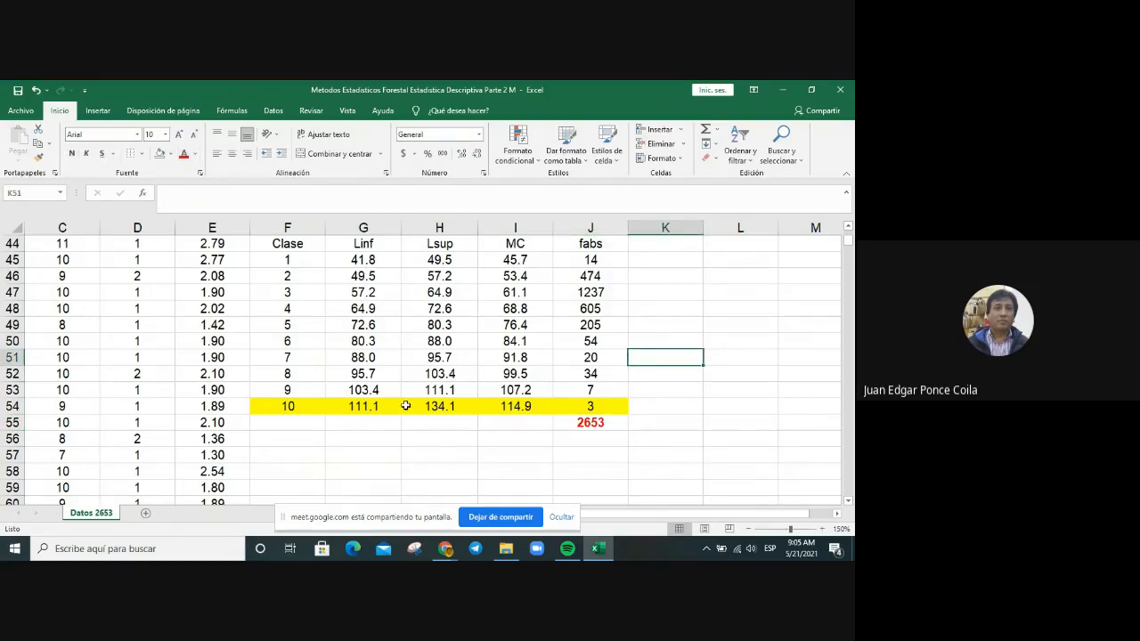
left_click(351, 260)
left_click(357, 324)
left_click(359, 390)
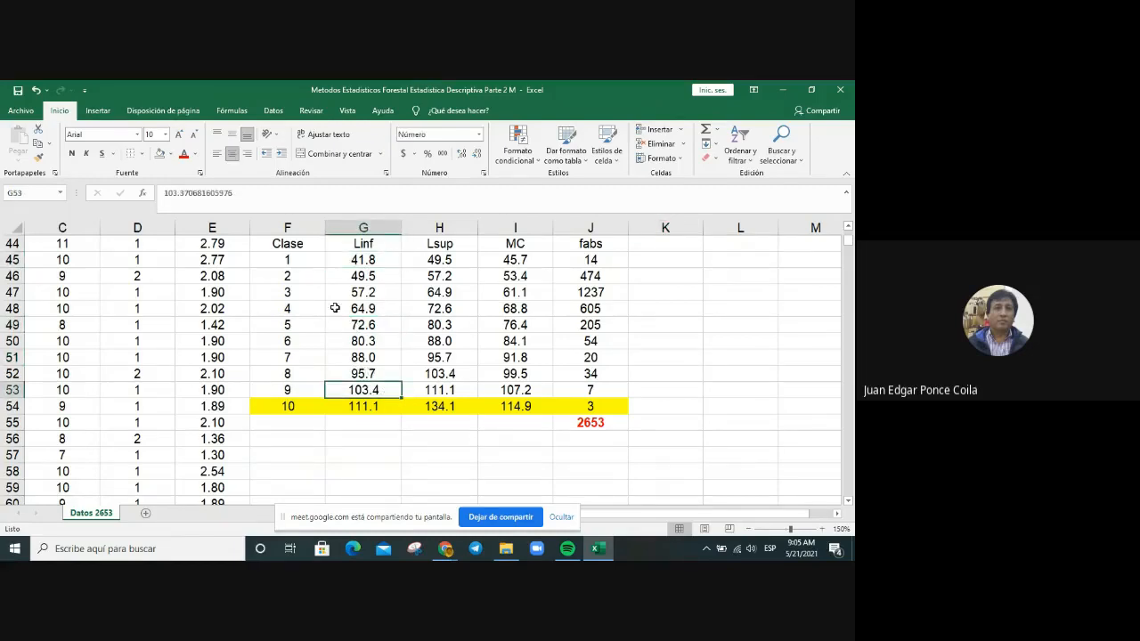
Recalculate the class 10 midpoint (MC) in I54 with the formula =(G54+H54)/2.
left_click(532, 410)
type("=(")
key("Left")
key("Left")
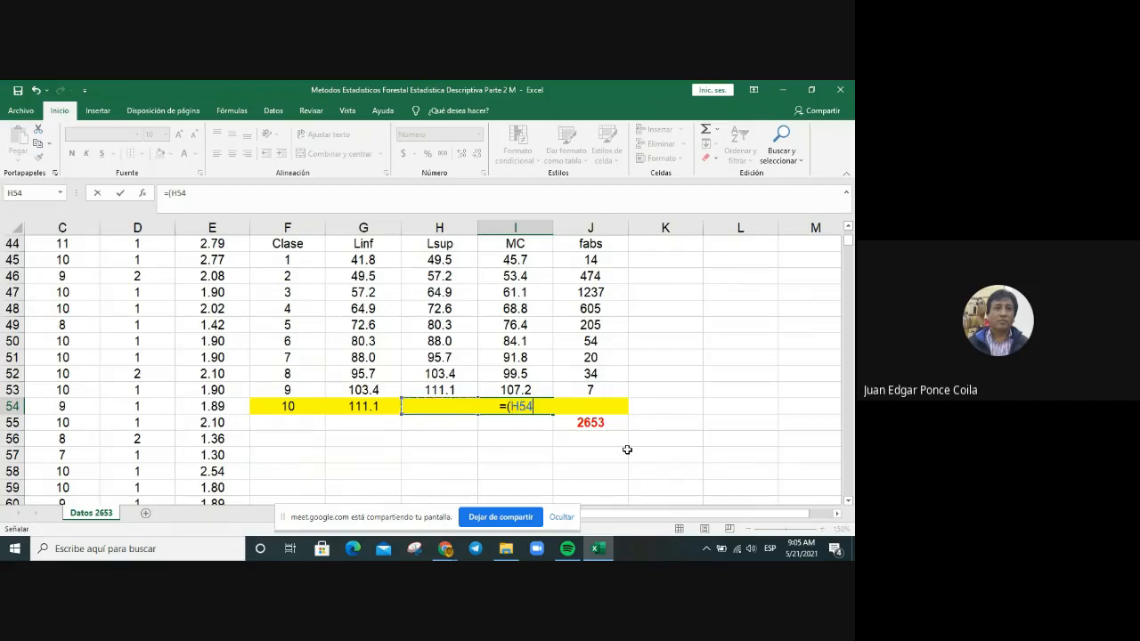
type("+")
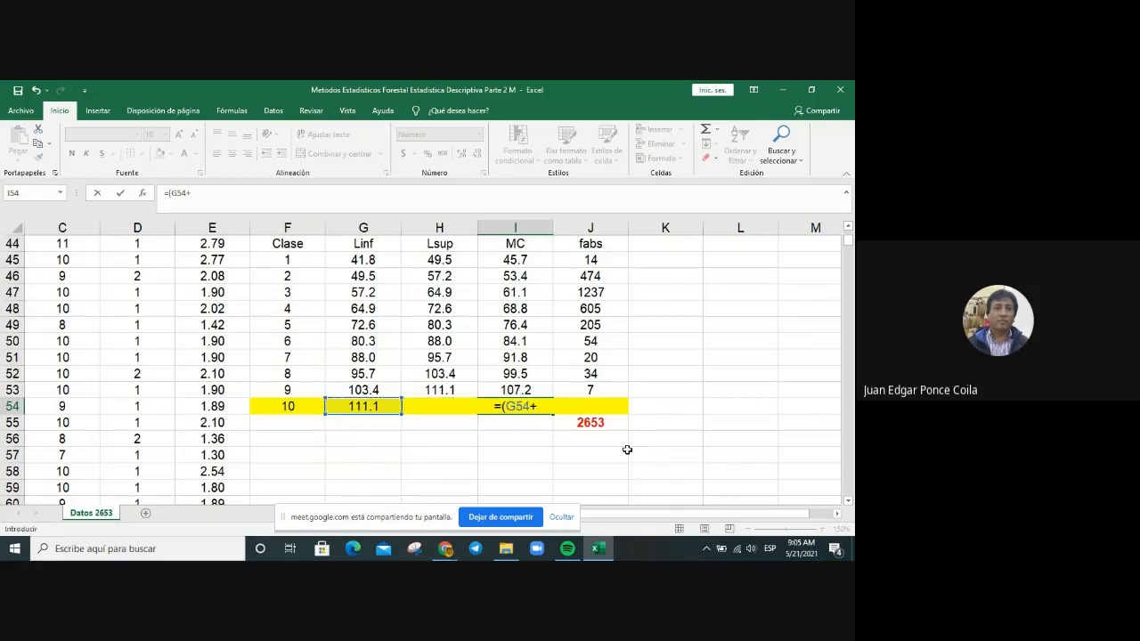
key("Left")
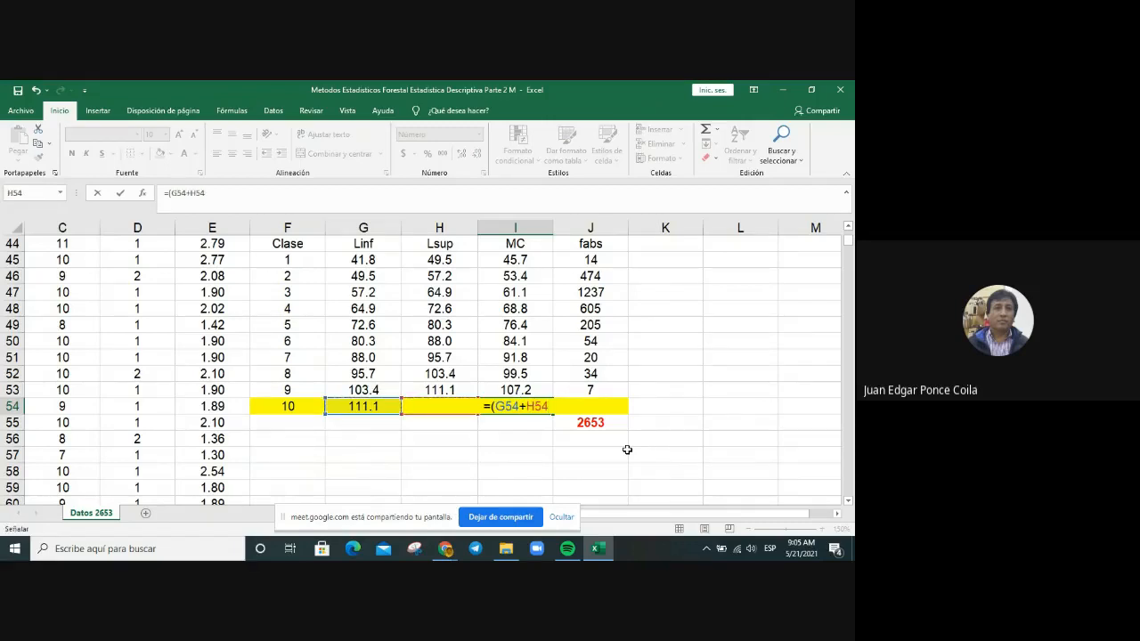
type(")/2")
key("Return")
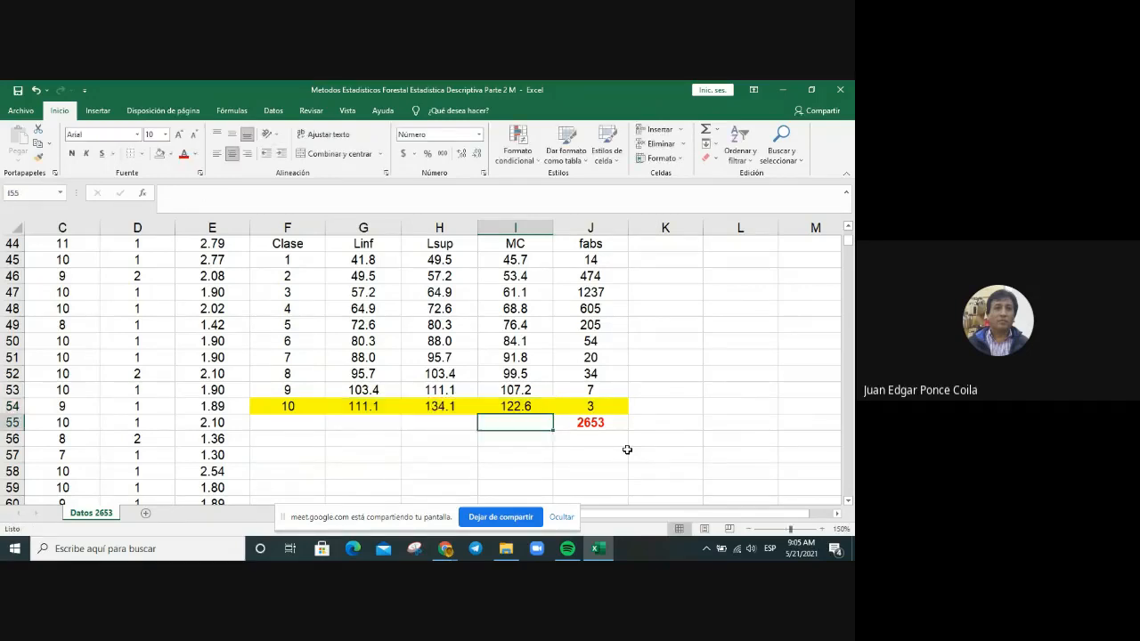
left_click(504, 409)
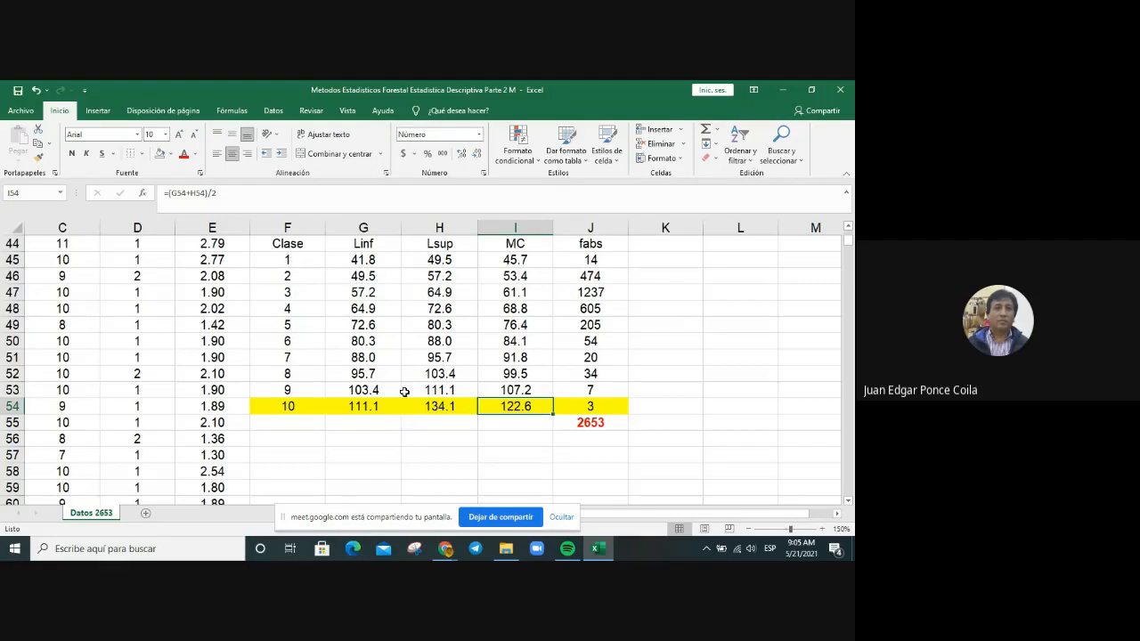
left_click(595, 406)
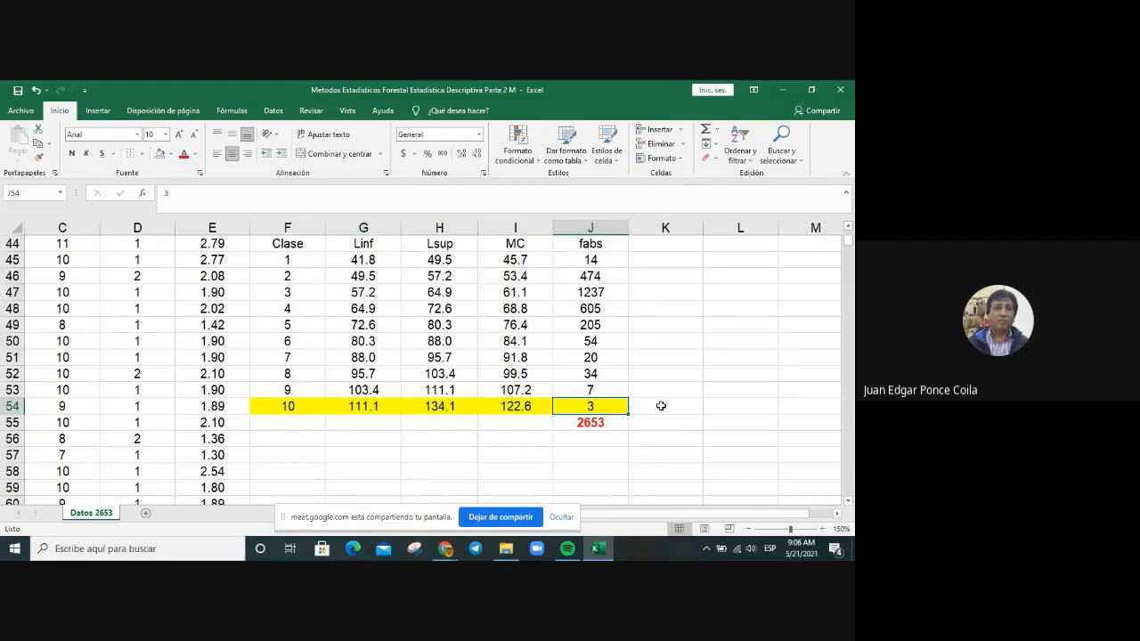
Return to the original 12-class table and select the class 1 frel cell (K14).
scroll(660, 406, "up", 9)
scroll(660, 405, "up", 3)
scroll(660, 405, "down", 1)
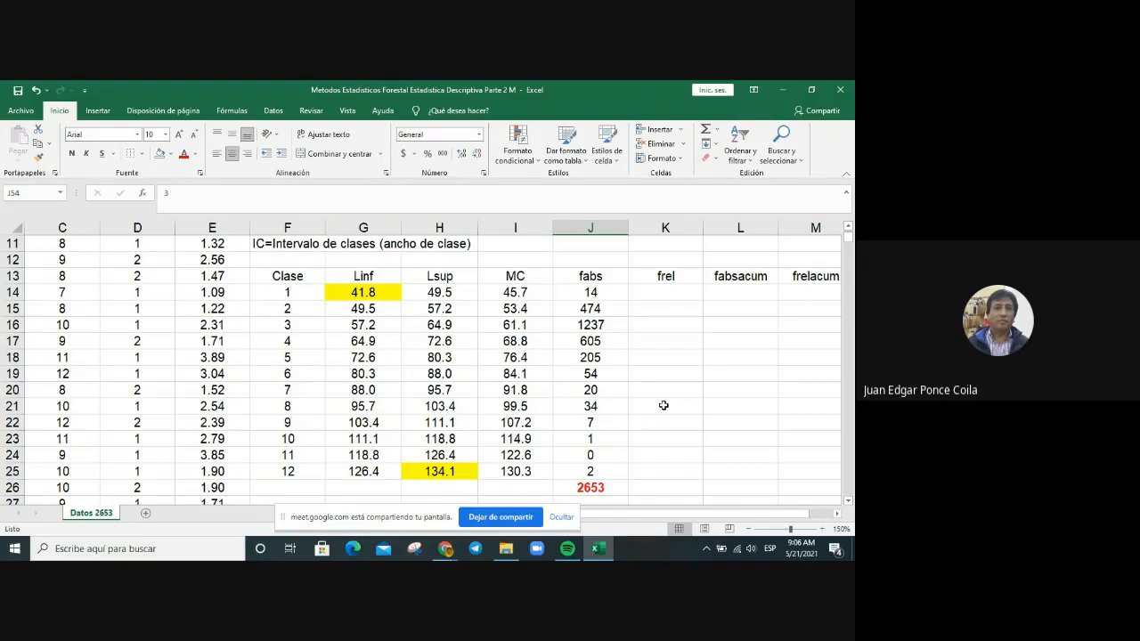
left_click(681, 295)
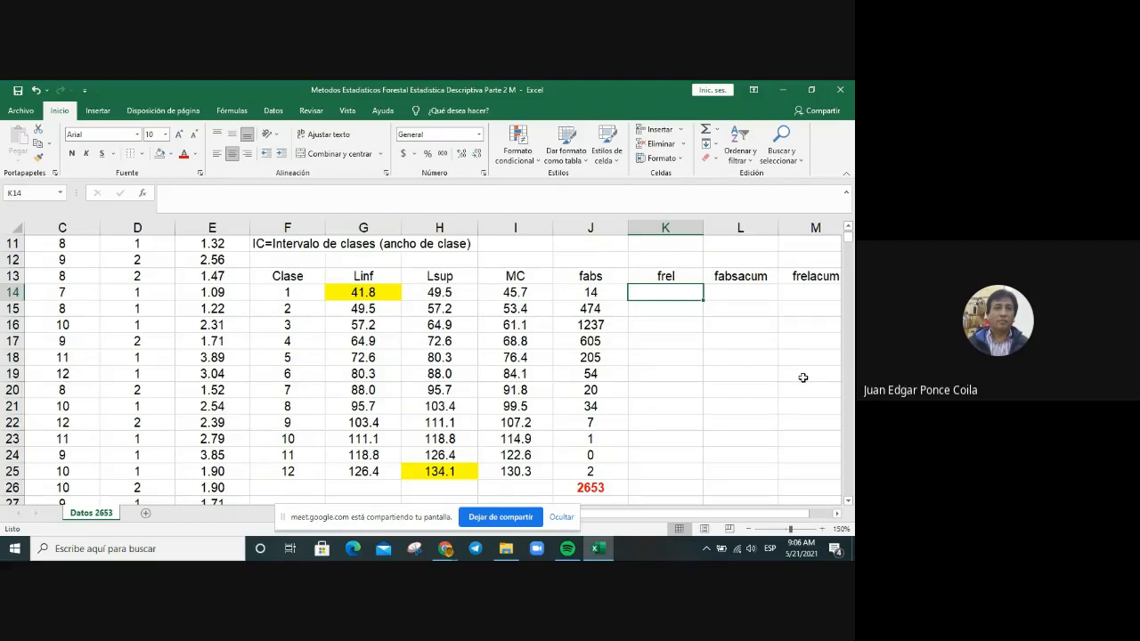
Switch to the Google Meet call, respond to the pending join requests, and return to the Excel workbook.
mouse_move(445, 549)
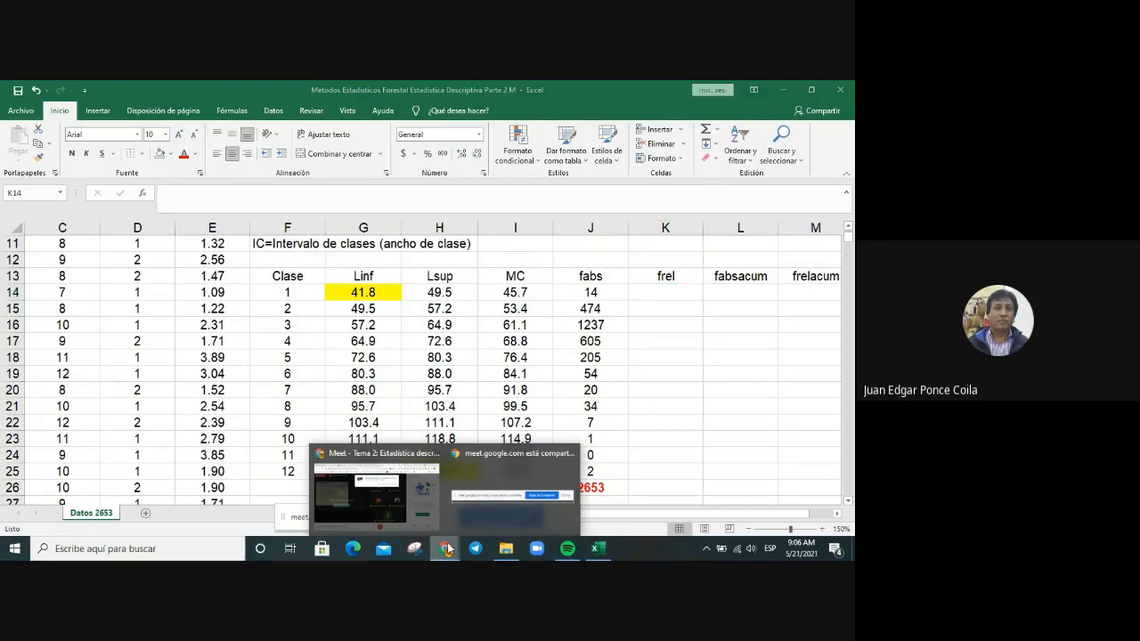
left_click(390, 495)
left_click(544, 215)
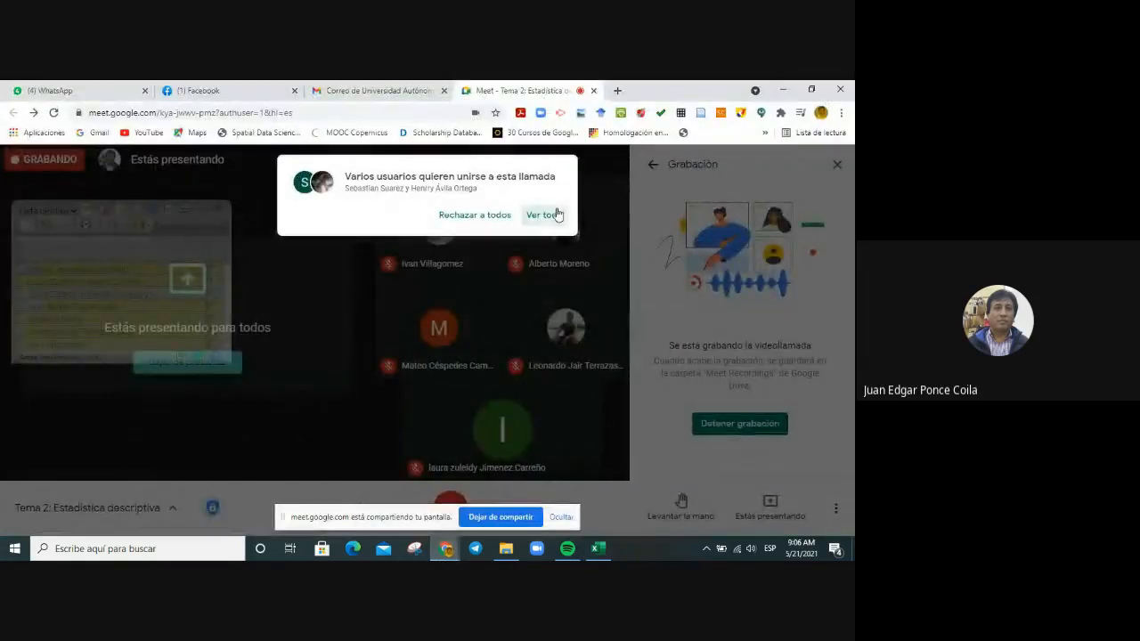
left_click(545, 307)
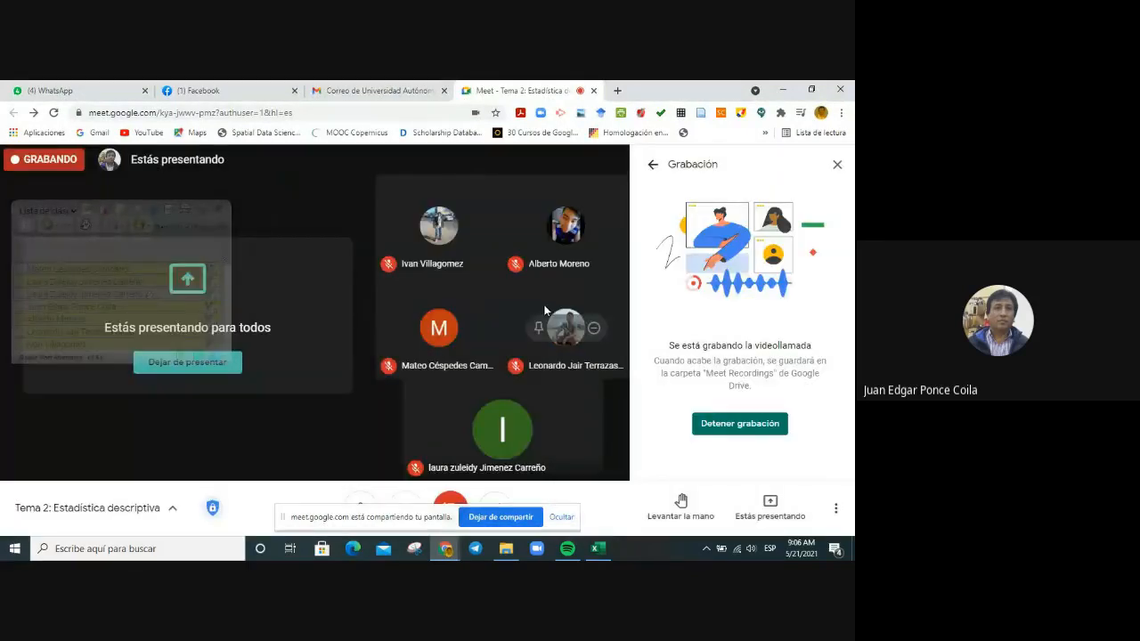
mouse_move(446, 549)
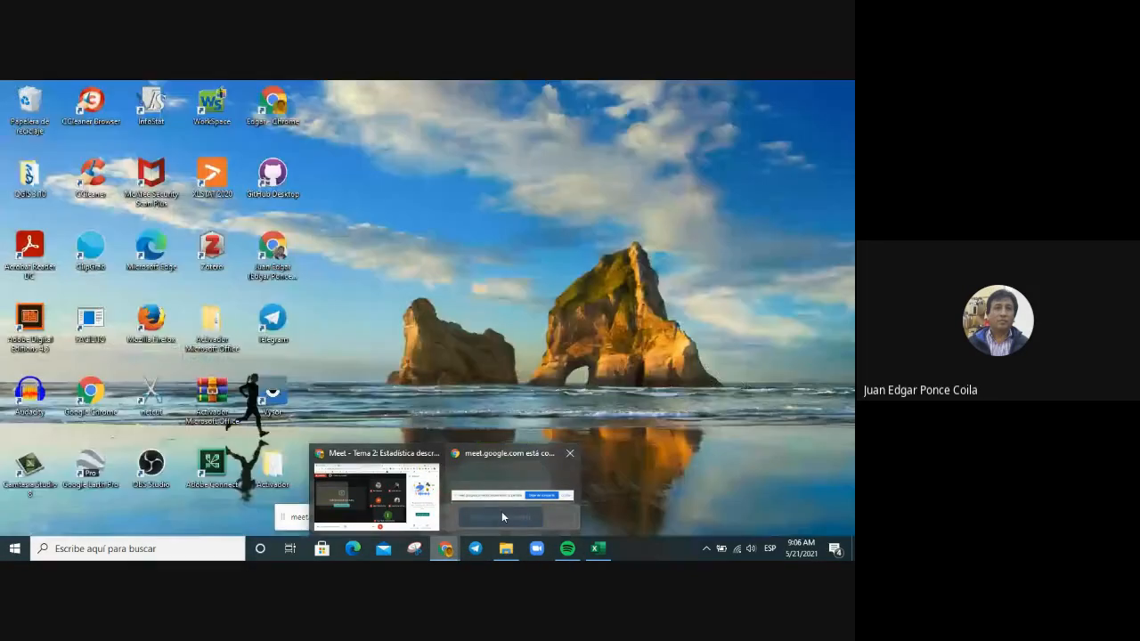
left_click(502, 515)
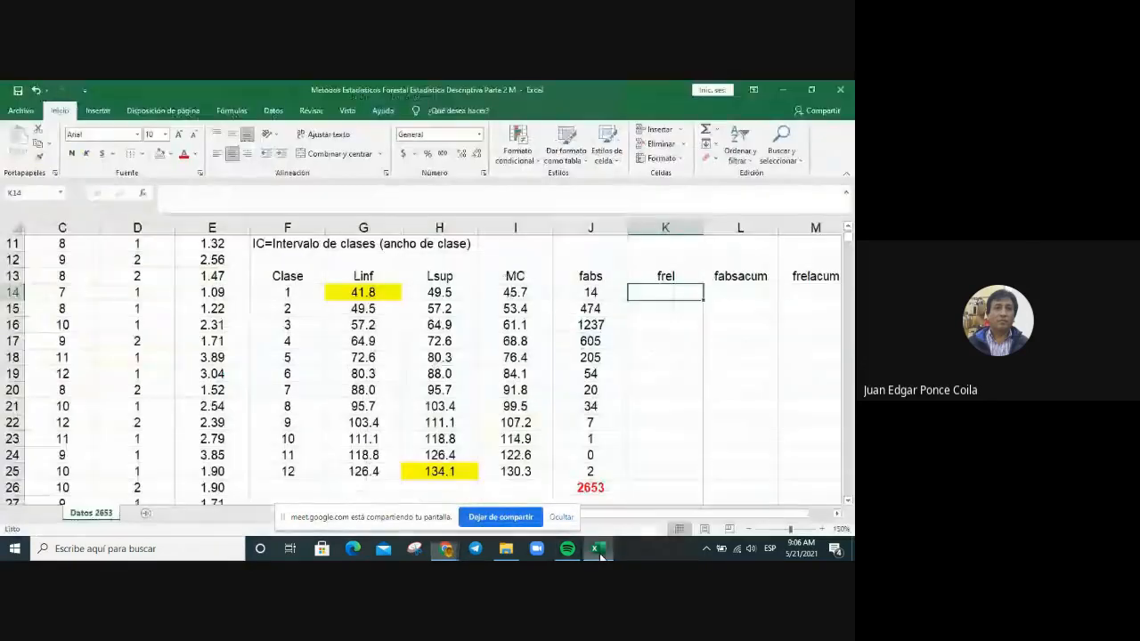
left_click(597, 549)
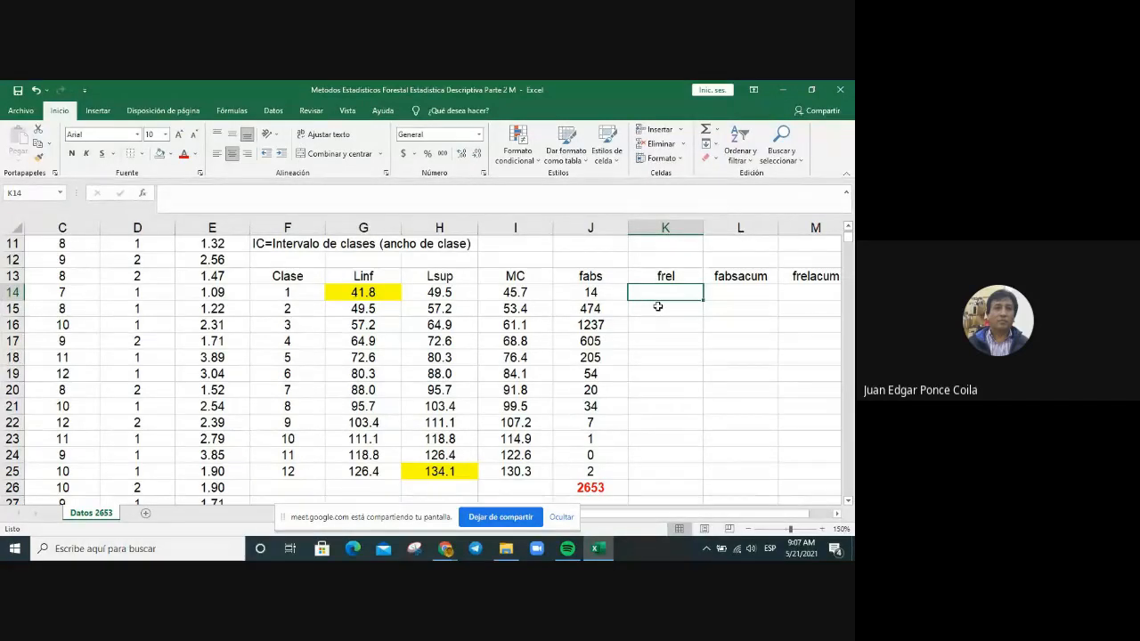
Calculate the class 1 relative frequency in K14 with =J14/$J$26 and fill the formula down to K25.
type("=")
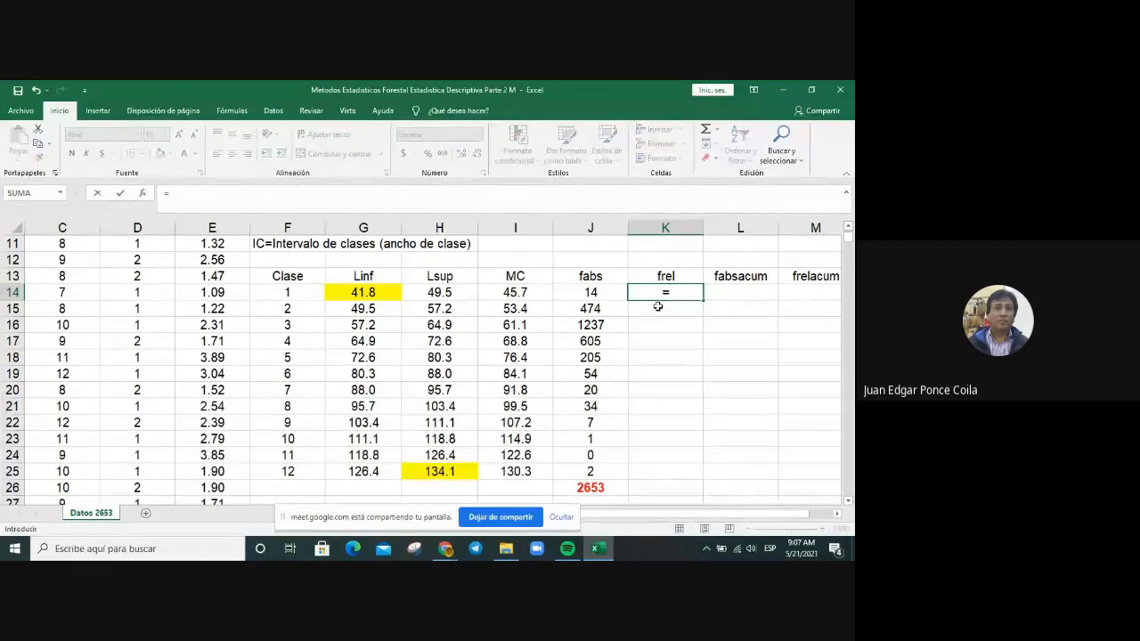
key("Left")
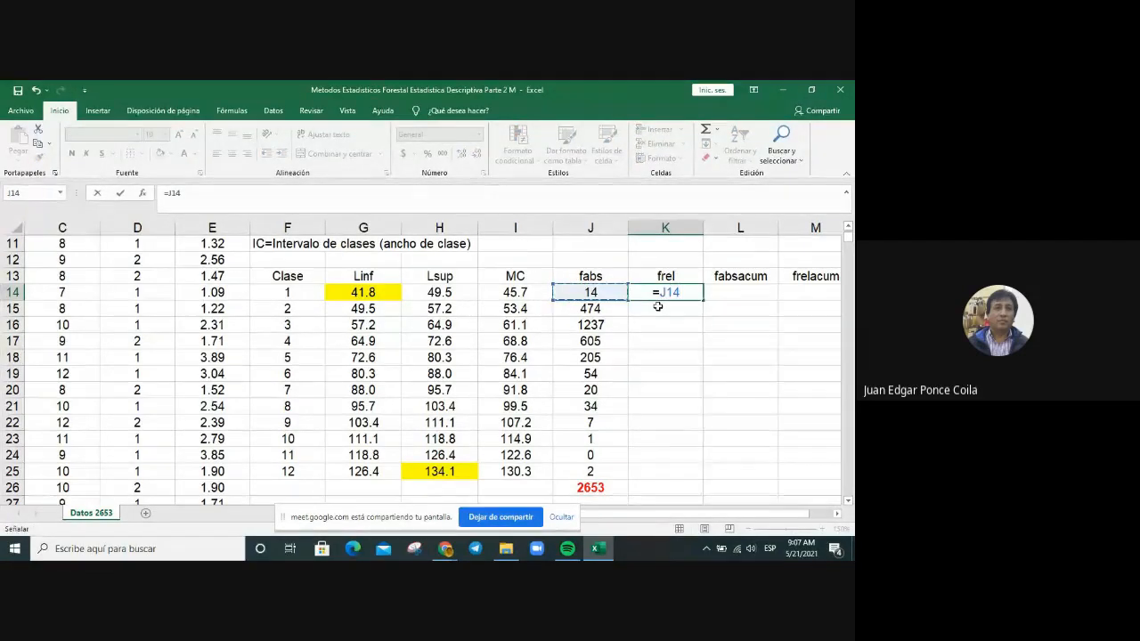
type("/")
key("Right")
key("Right")
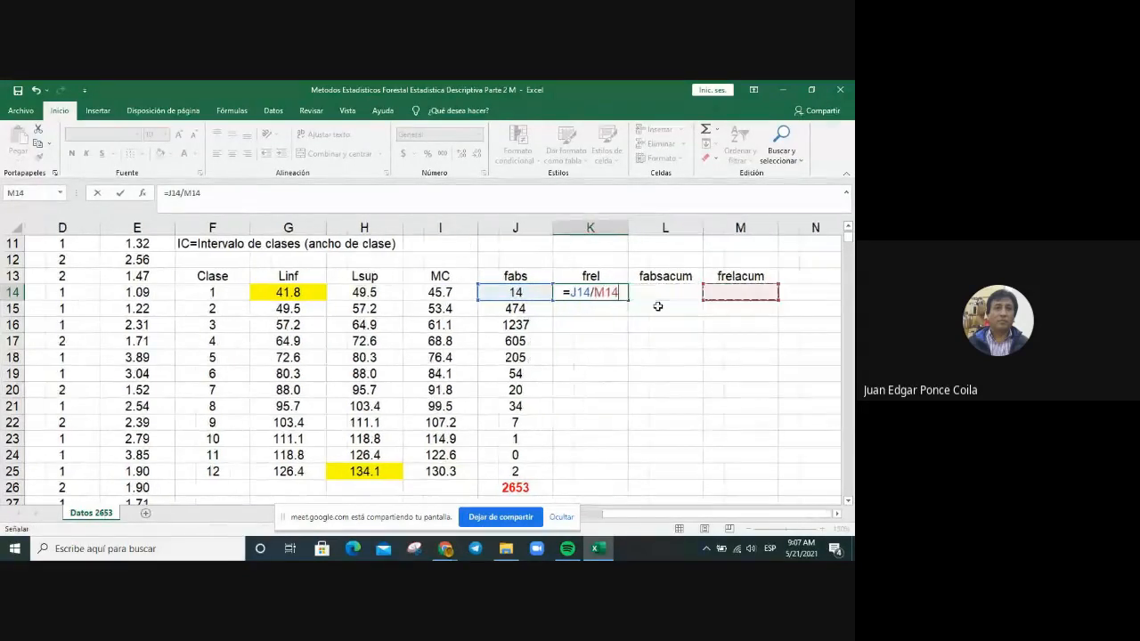
key("Left")
key("Left")
key("Left")
key("Down")
key("Down")
key("Down")
key("Down")
key("Down")
key("Down")
key("Down")
key("Down")
key("Down")
key("Down")
key("Down")
key("Down")
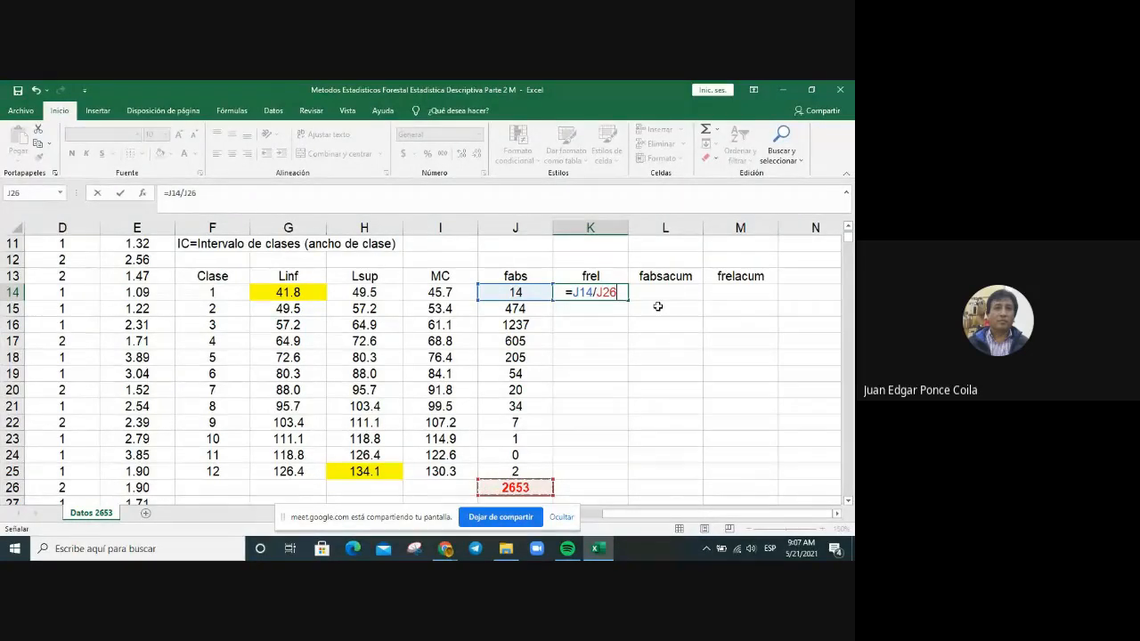
key("F4")
key("Return")
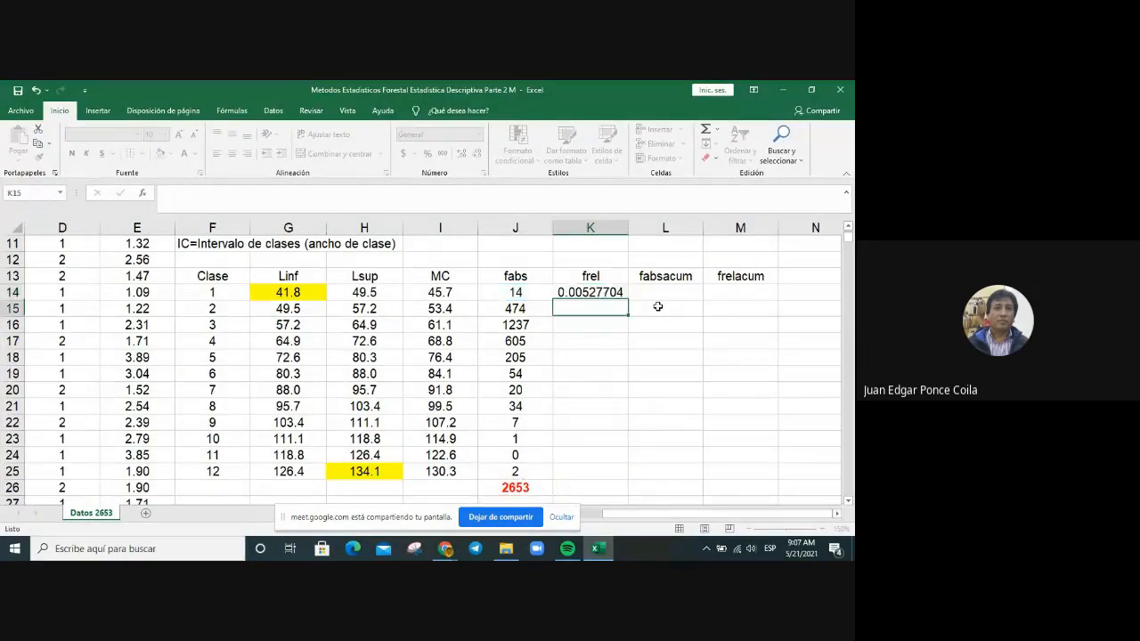
left_click(607, 297)
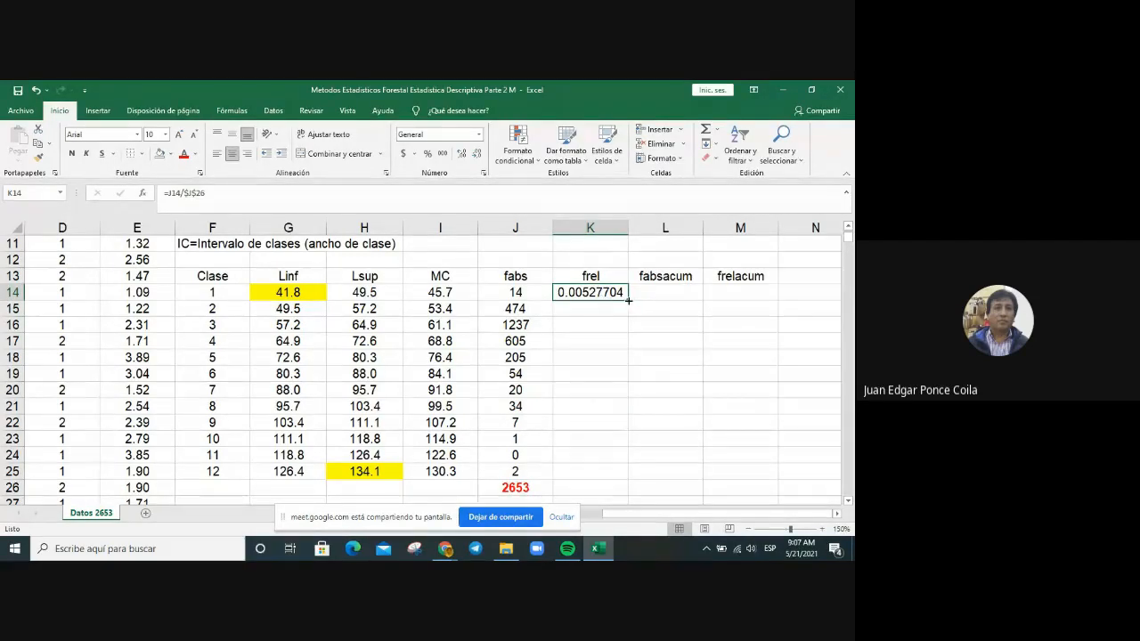
left_click_drag(631, 300, 606, 478)
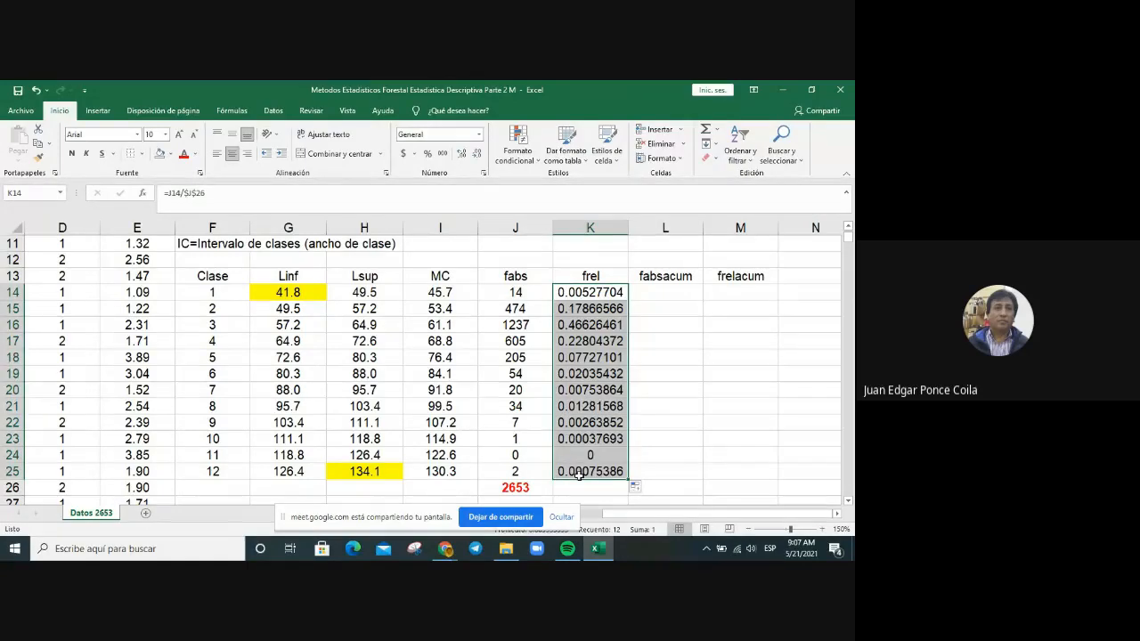
Format the frel values in K14:K25 as Number with four decimal places.
left_click(594, 295)
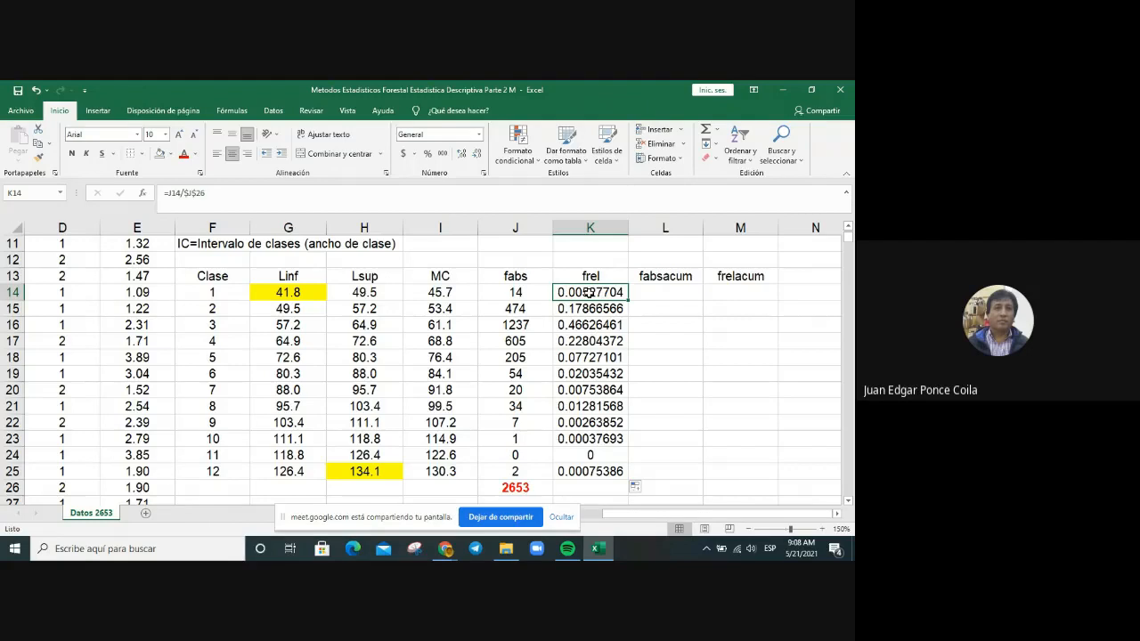
key("shift+Down")
key("shift+Down")
key("shift+Down")
key("shift+Down")
key("shift+Down")
key("shift+Down")
key("shift+Down")
key("shift+Down")
key("shift+Down")
key("shift+Down")
key("shift+Down")
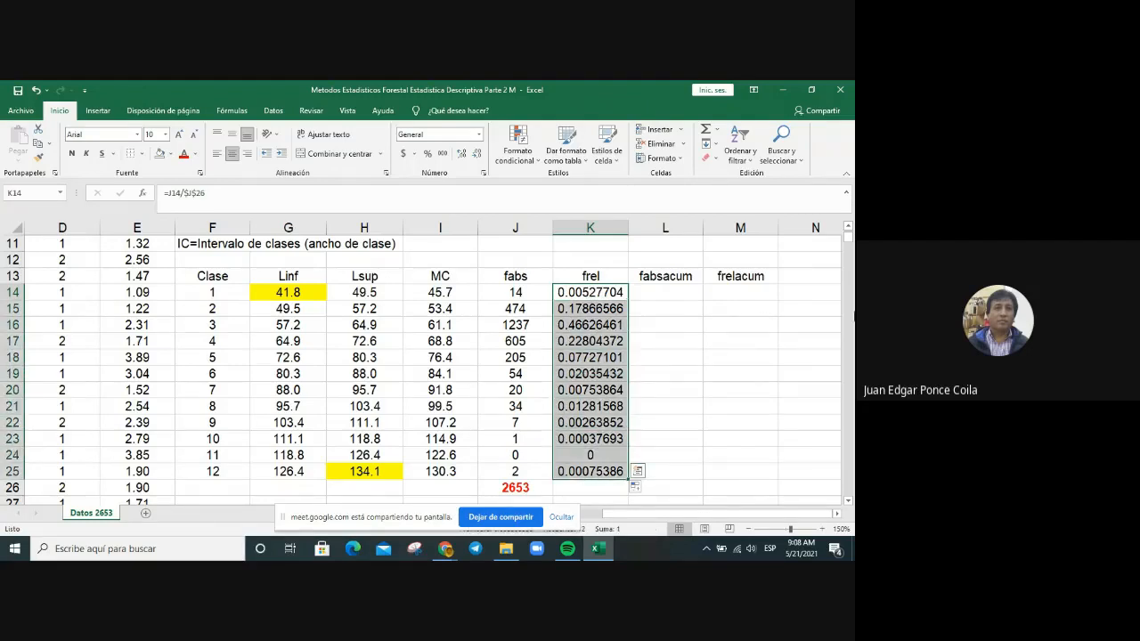
right_click(590, 330)
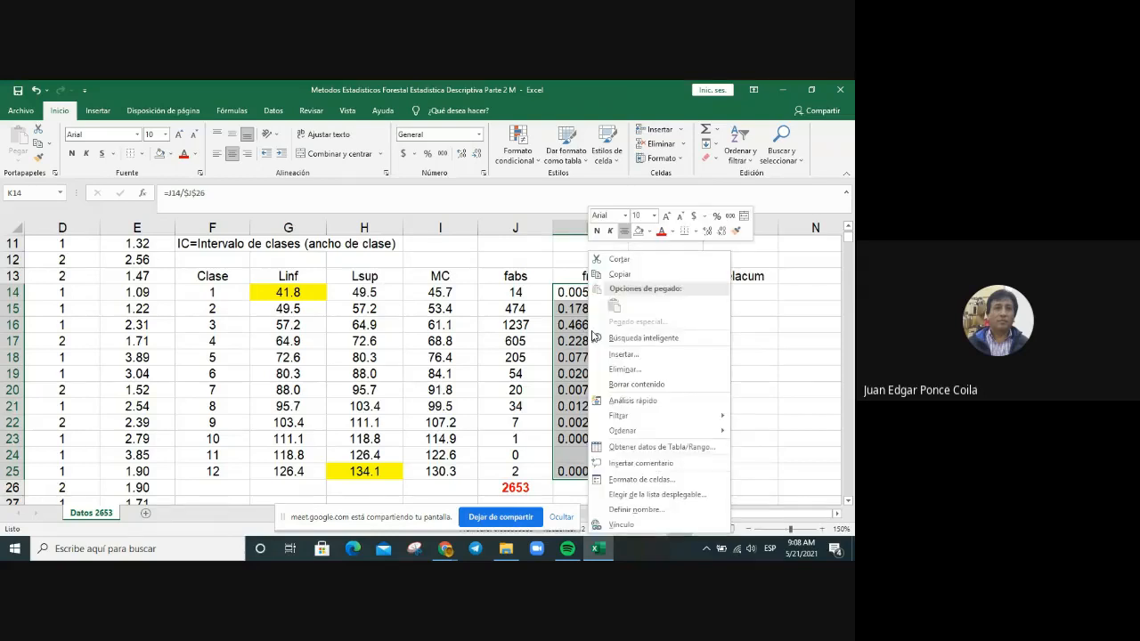
left_click(654, 479)
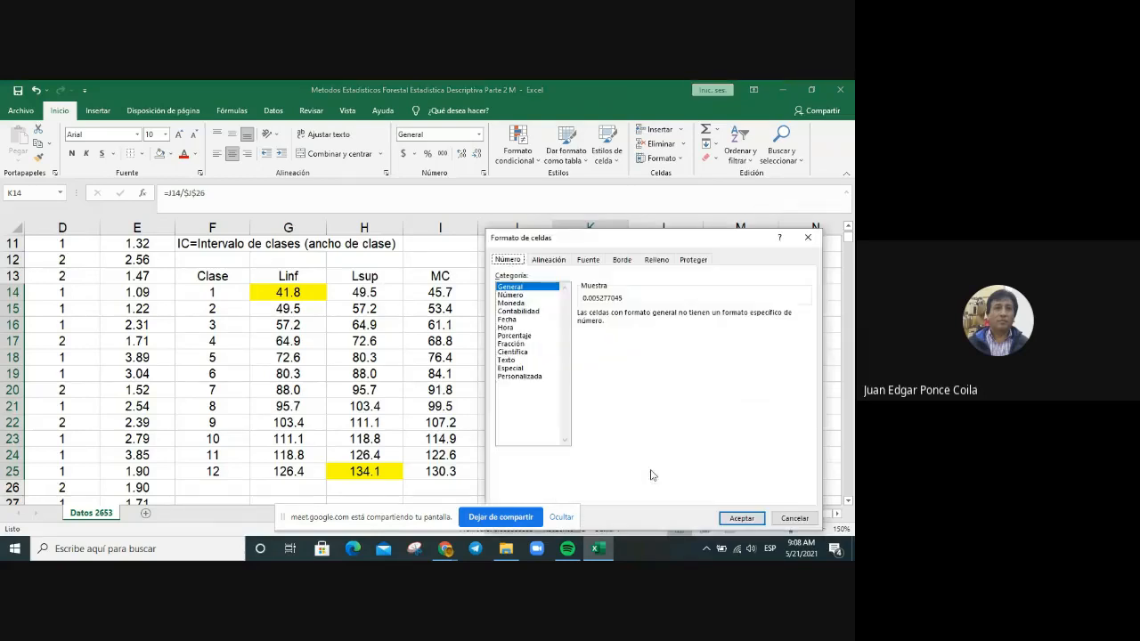
key("Down")
left_click(682, 311)
left_click(682, 311)
left_click(740, 520)
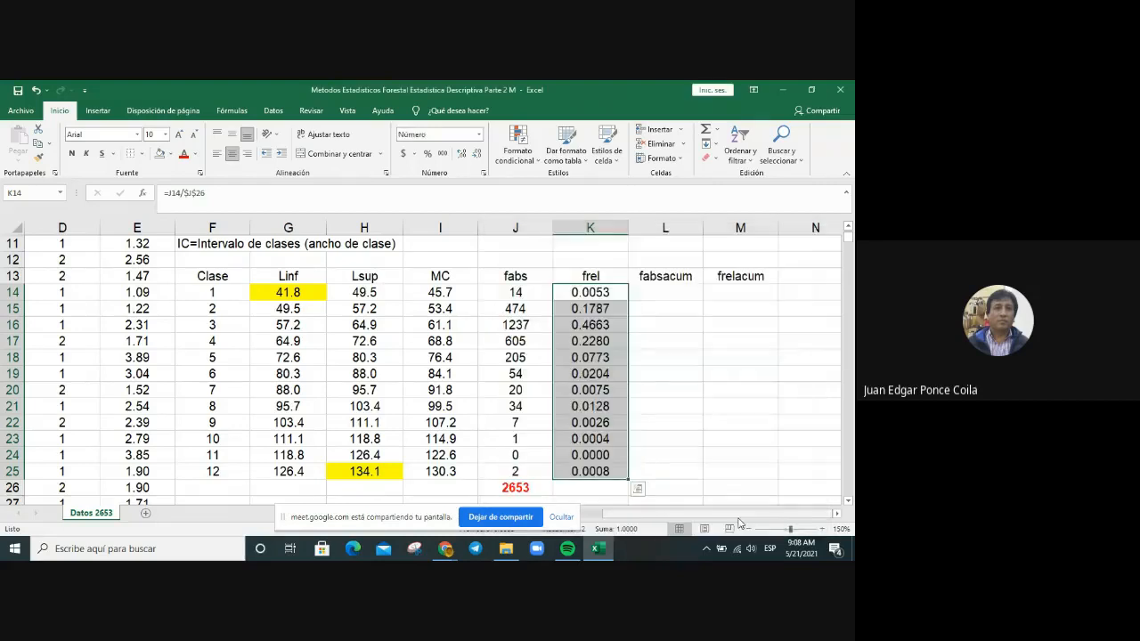
Examine the frel formulas of classes 3, 11 and 12 and the fabs value of class 11.
left_click(684, 368)
left_click(614, 316)
left_click(612, 325)
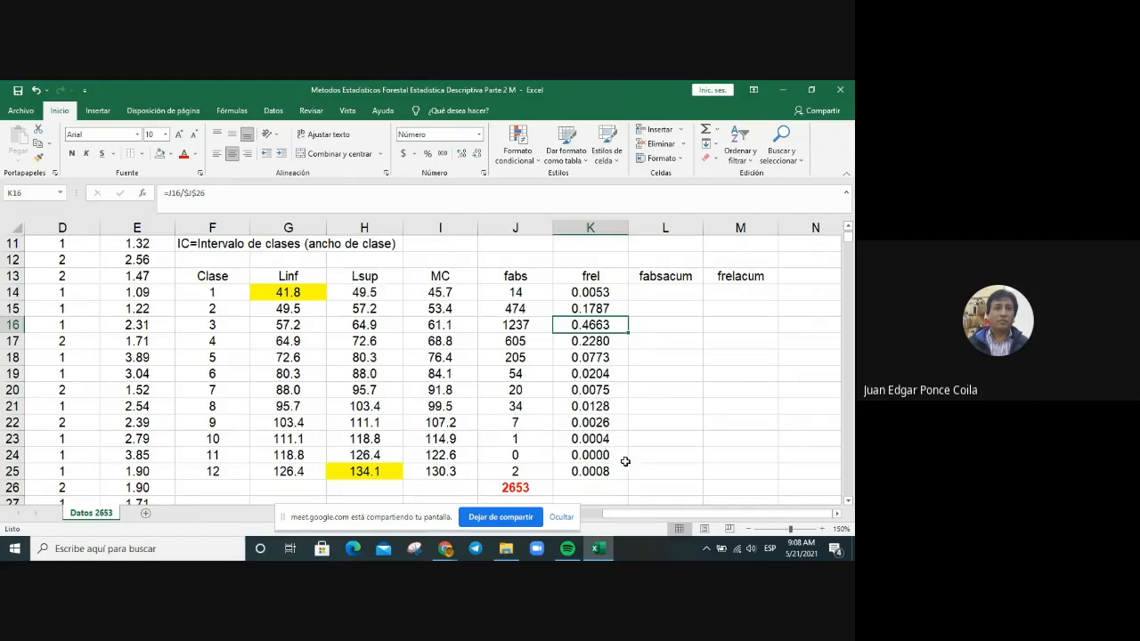
left_click(604, 456)
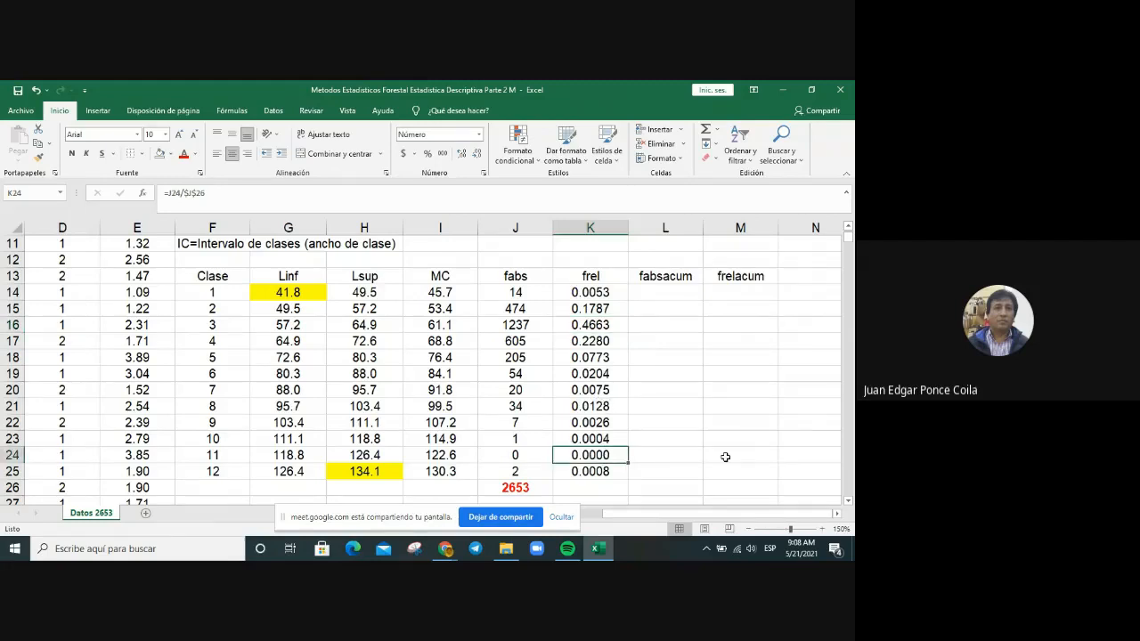
left_click(592, 475)
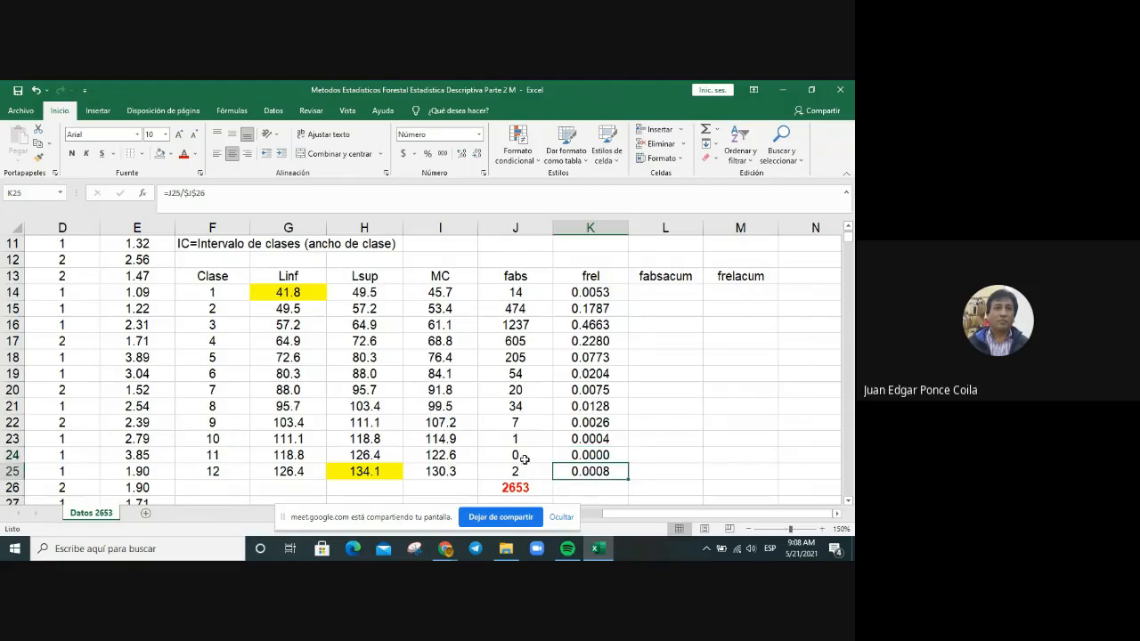
left_click(502, 455)
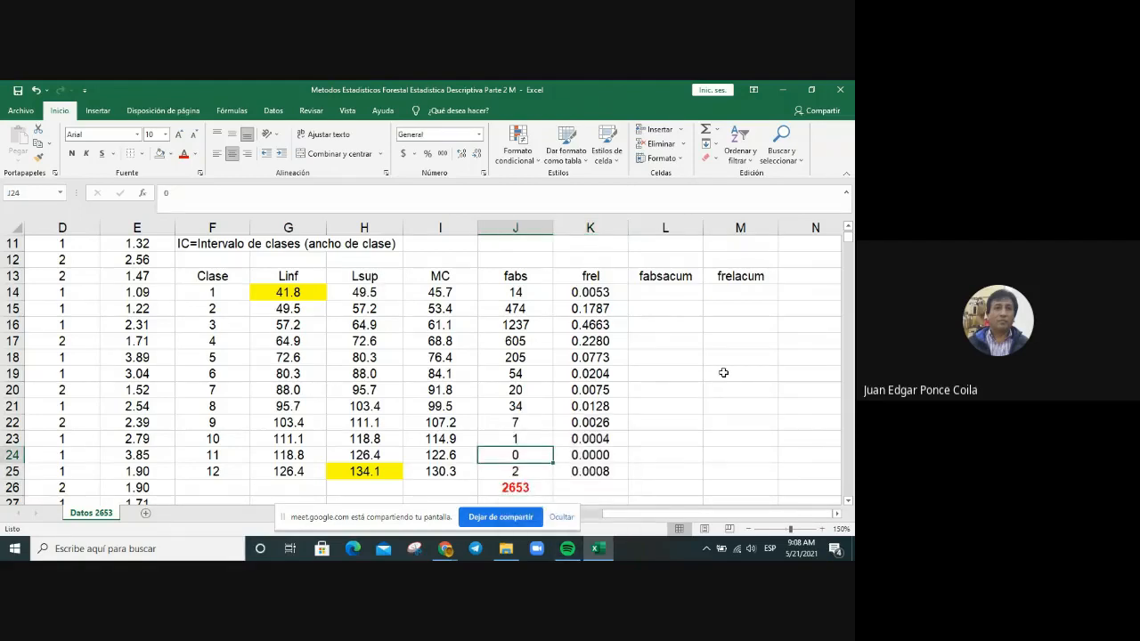
left_click(723, 372)
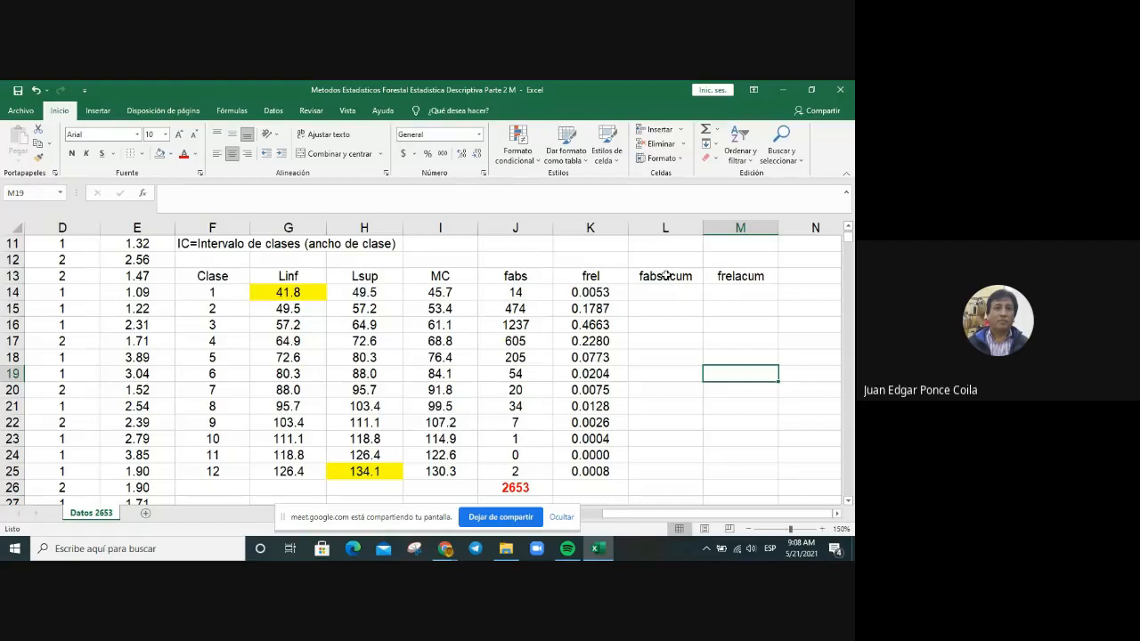
Move the fabsacum and frelacum headers from L13:M13 one column over to M13:N13.
left_click_drag(667, 276, 740, 277)
key("ctrl+c")
left_click(740, 276)
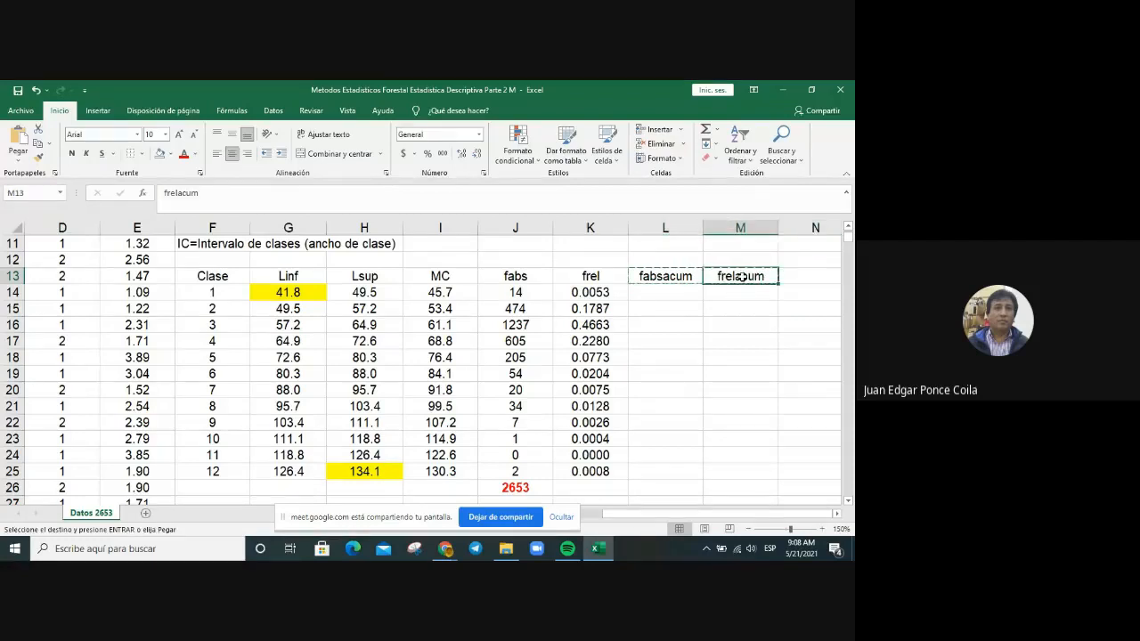
key("ctrl+v")
Enter the header "frel (%)" in the vacated cell L13.
left_click(662, 272)
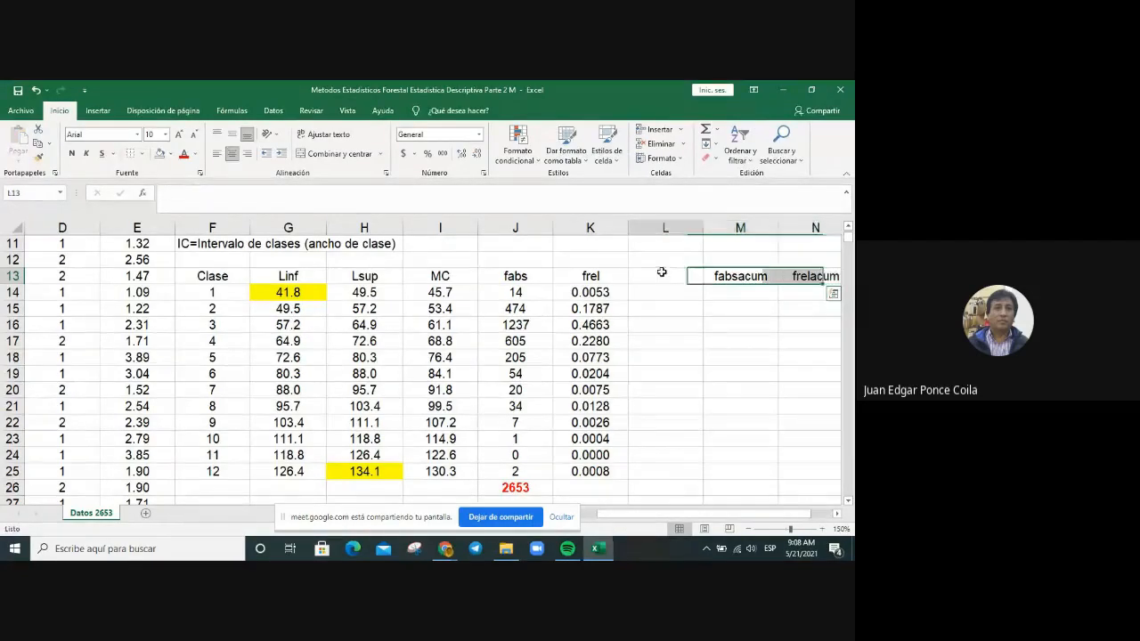
type("frel")
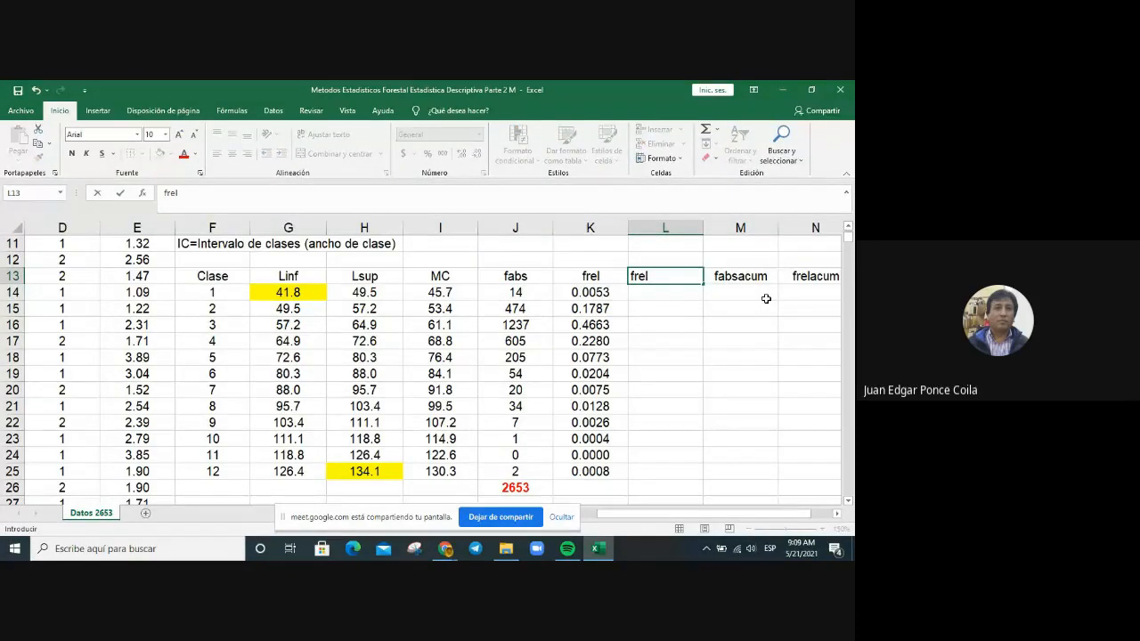
type(" (%)")
key("Return")
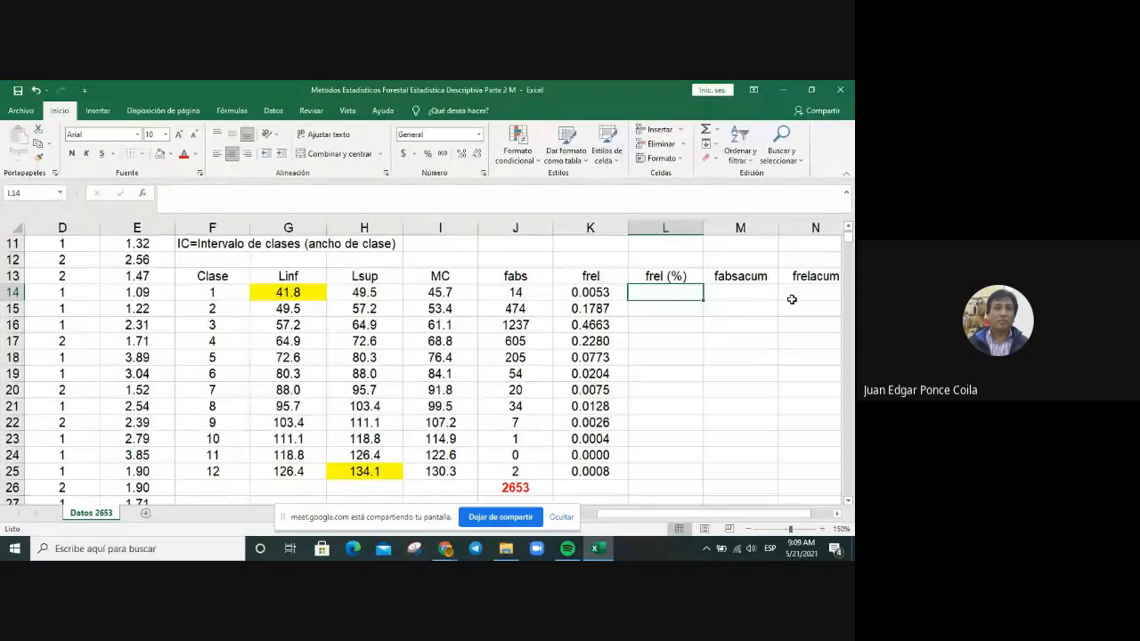
Calculate frel (%) in L14 with the formula =K14*100 and fill it through L25 for all 12 classes.
type("=")
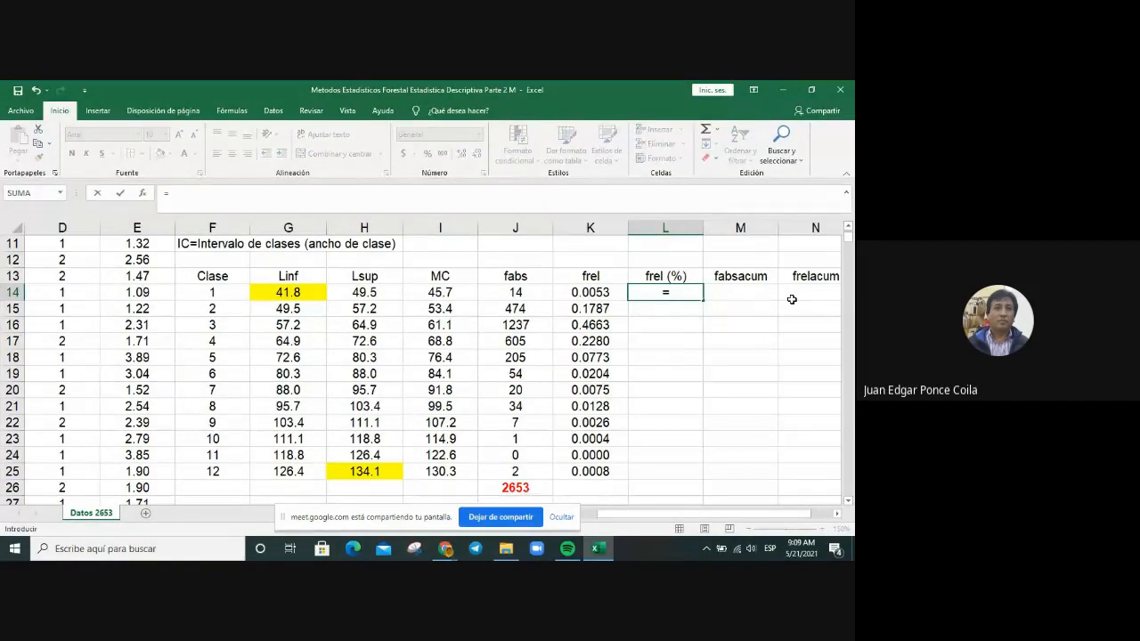
key("Left")
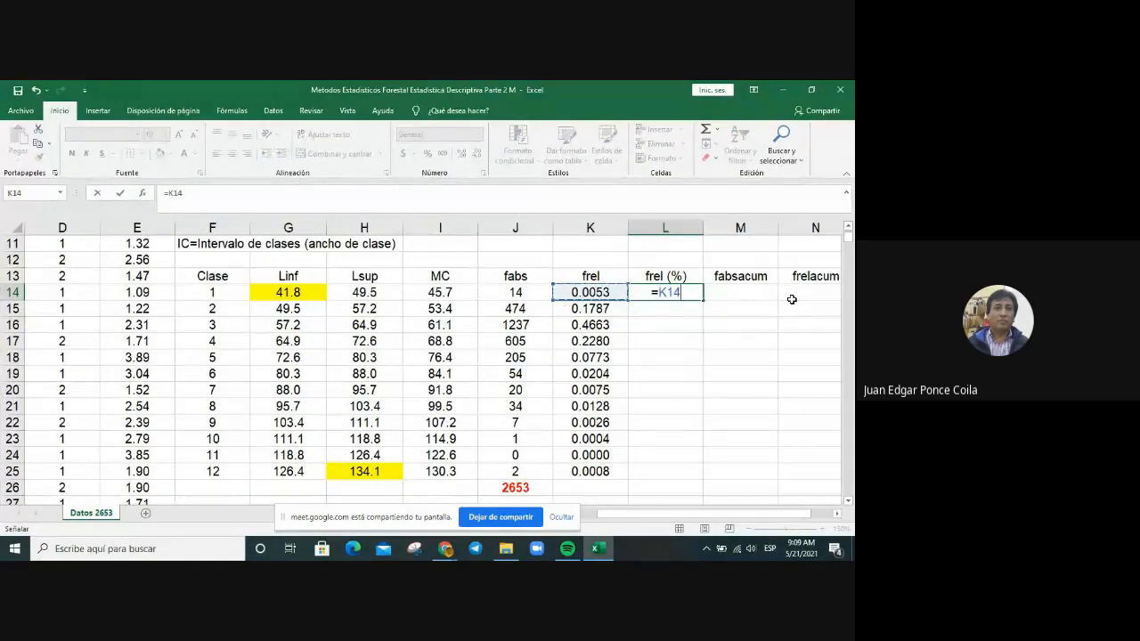
type("*100")
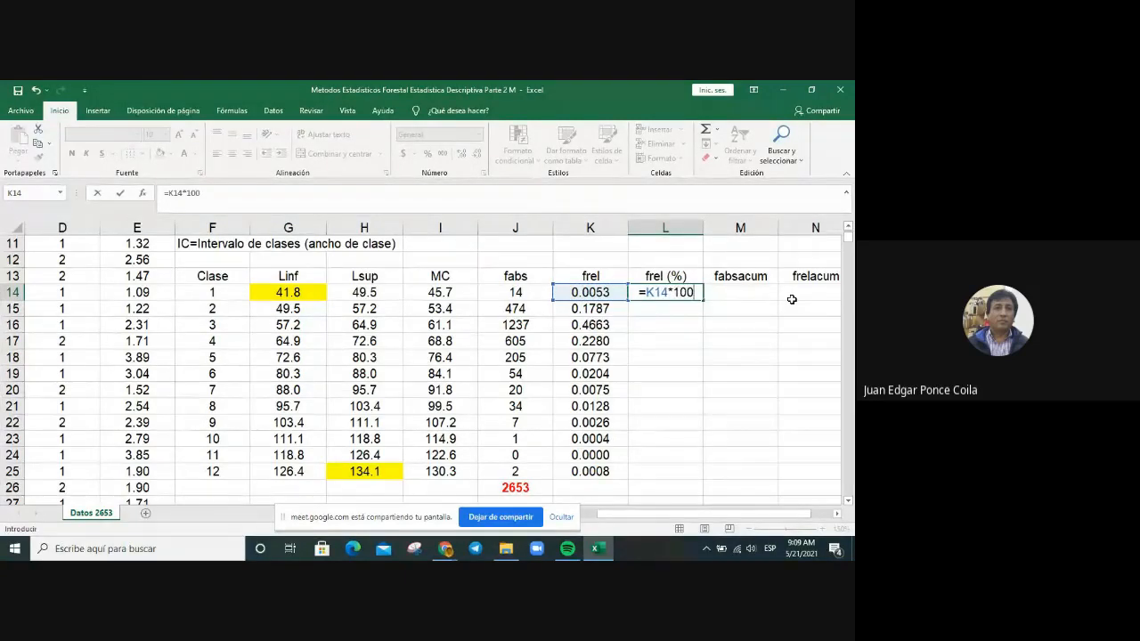
key("Return")
left_click(646, 292)
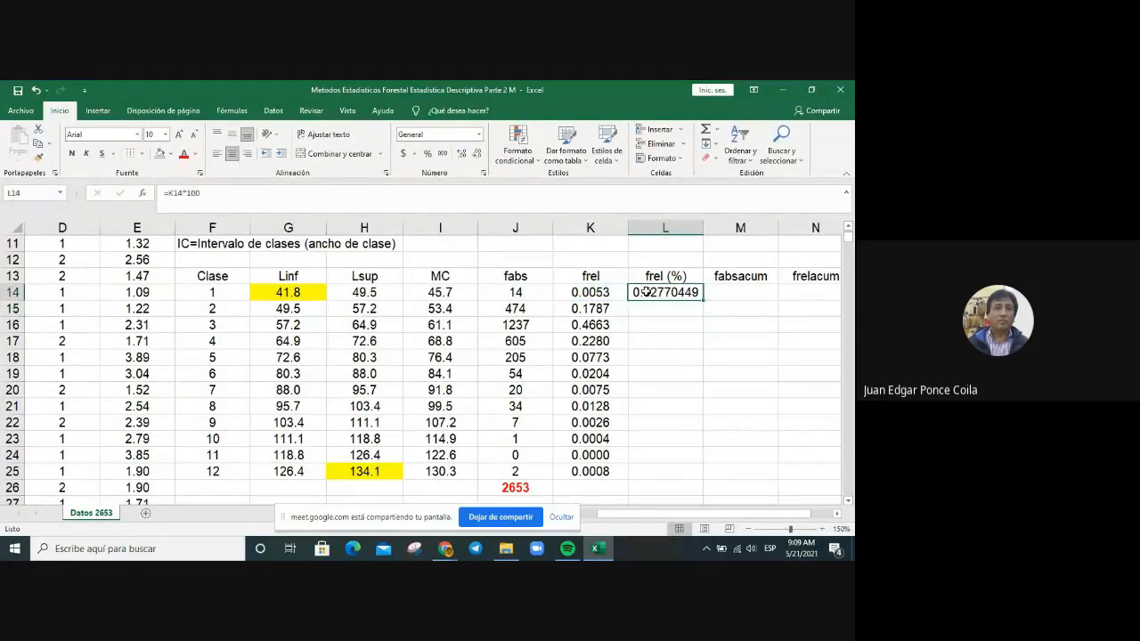
left_click_drag(703, 300, 679, 476)
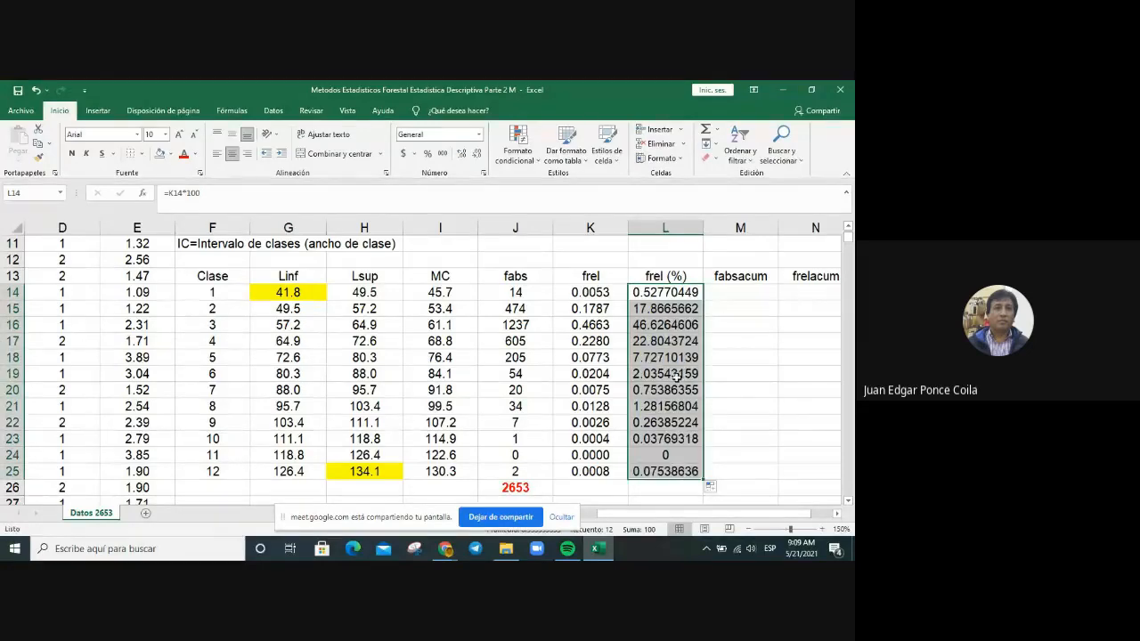
Format the frel (%) values in L14:L25 as Number with two decimal places.
right_click(678, 380)
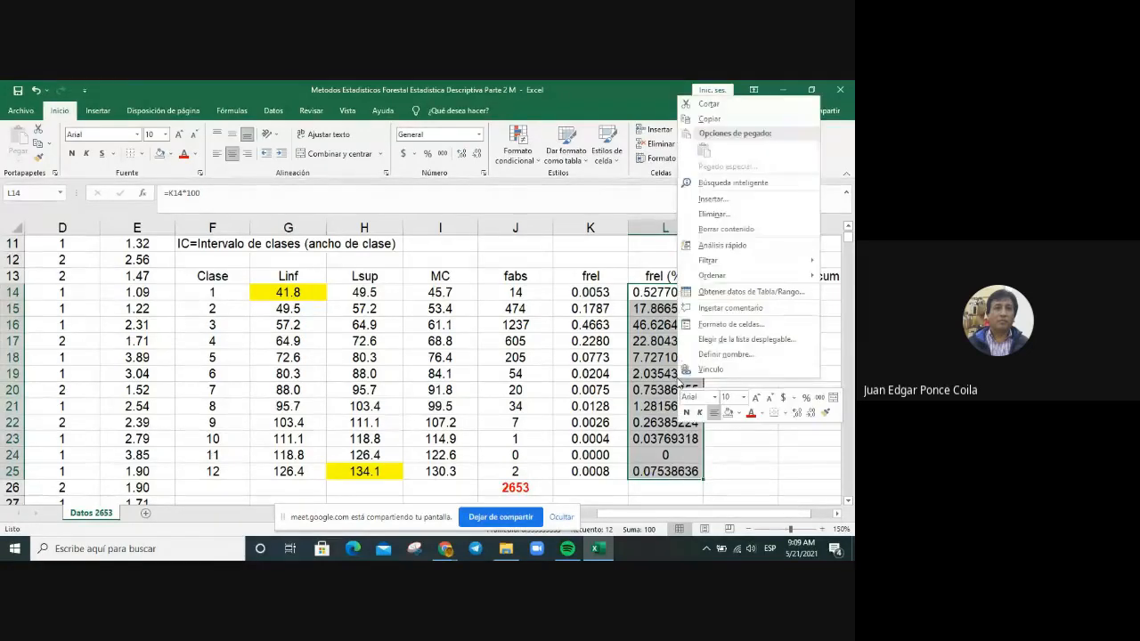
left_click(721, 321)
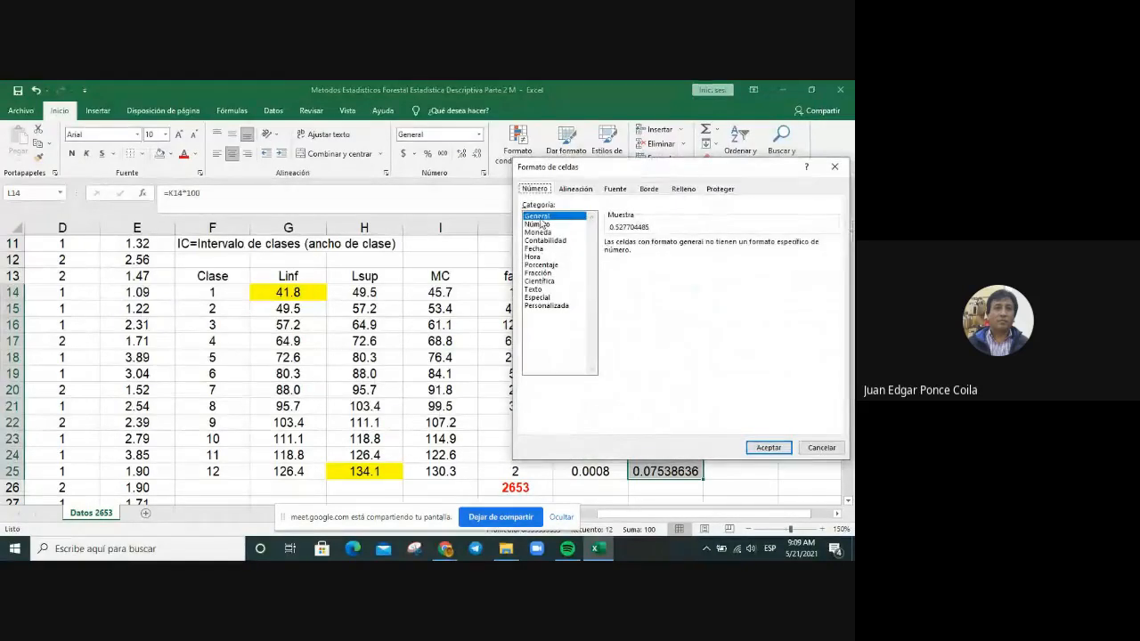
left_click(552, 224)
key("ctrl+shift+1")
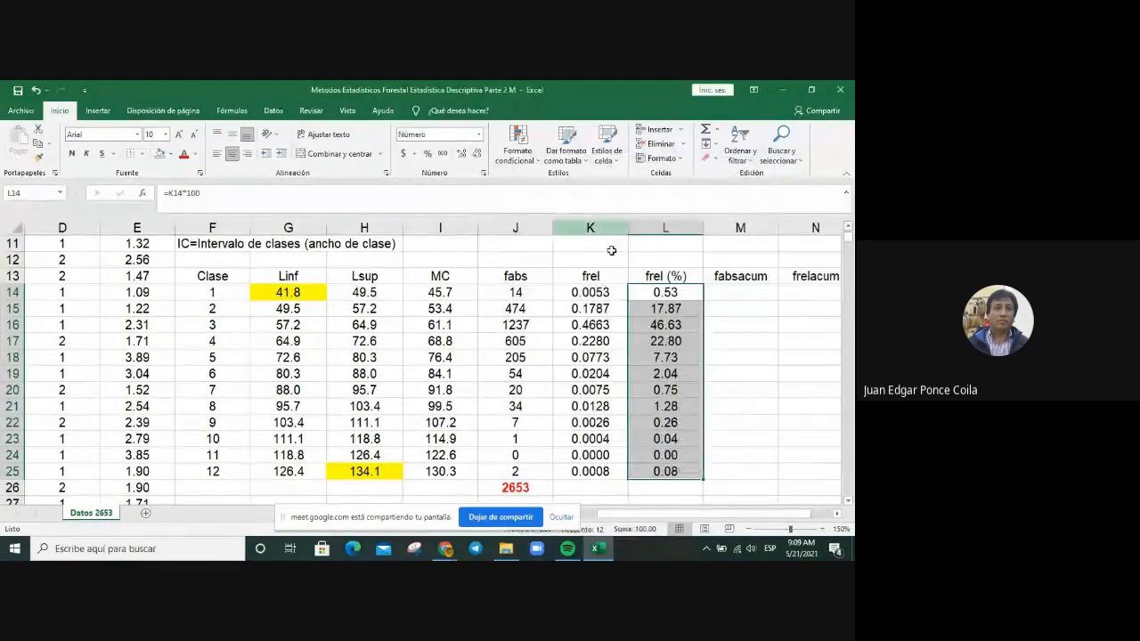
Examine the frel (%) values of classes 5, 1, 2 and 3 and compare the frel and frel (%) headers.
left_click(655, 357)
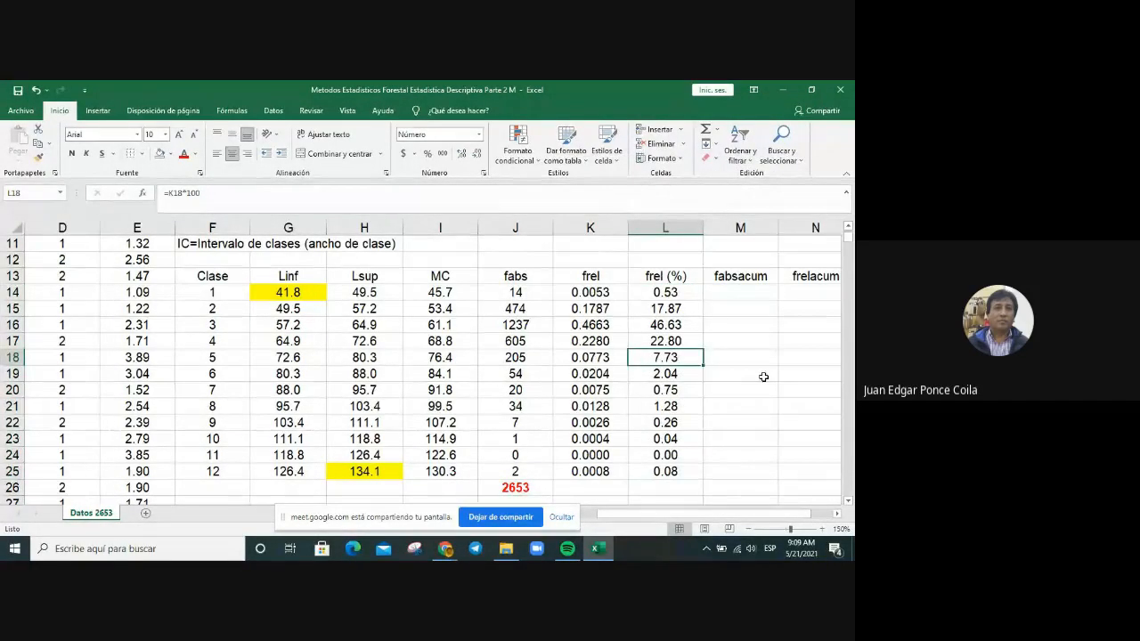
left_click(667, 294)
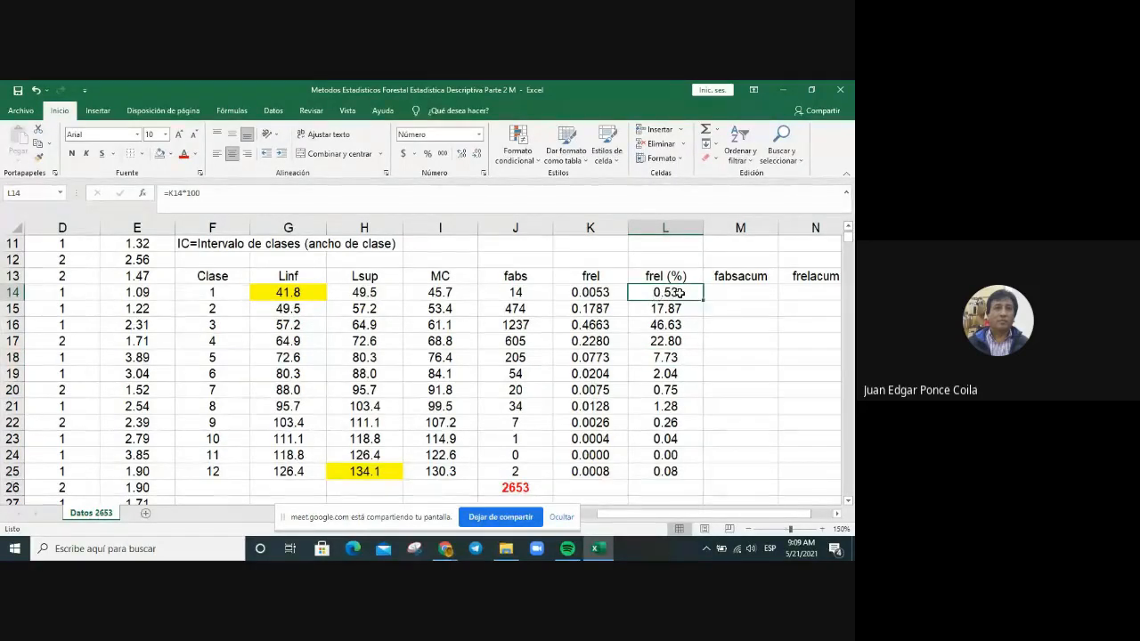
left_click(679, 321)
left_click(684, 307)
left_click(682, 328)
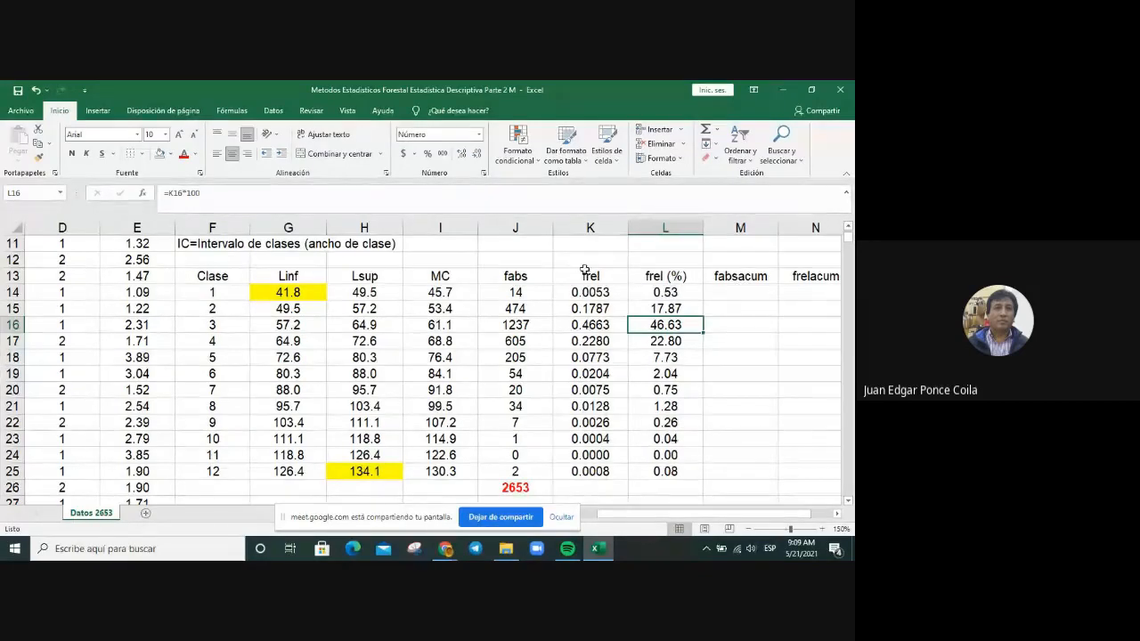
left_click(587, 276)
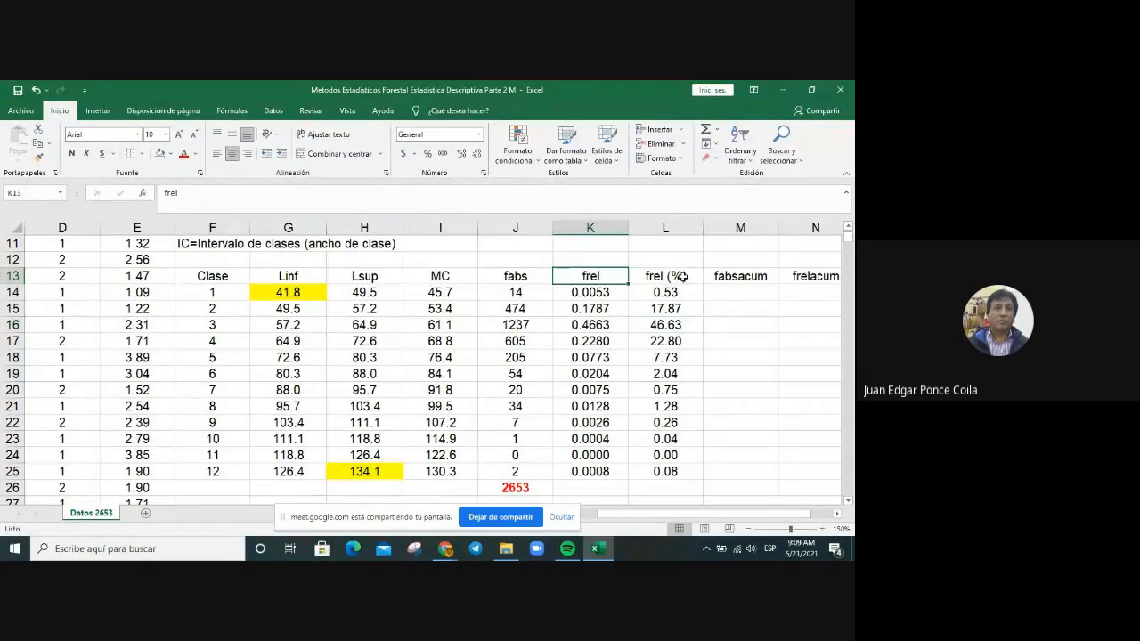
left_click(682, 277)
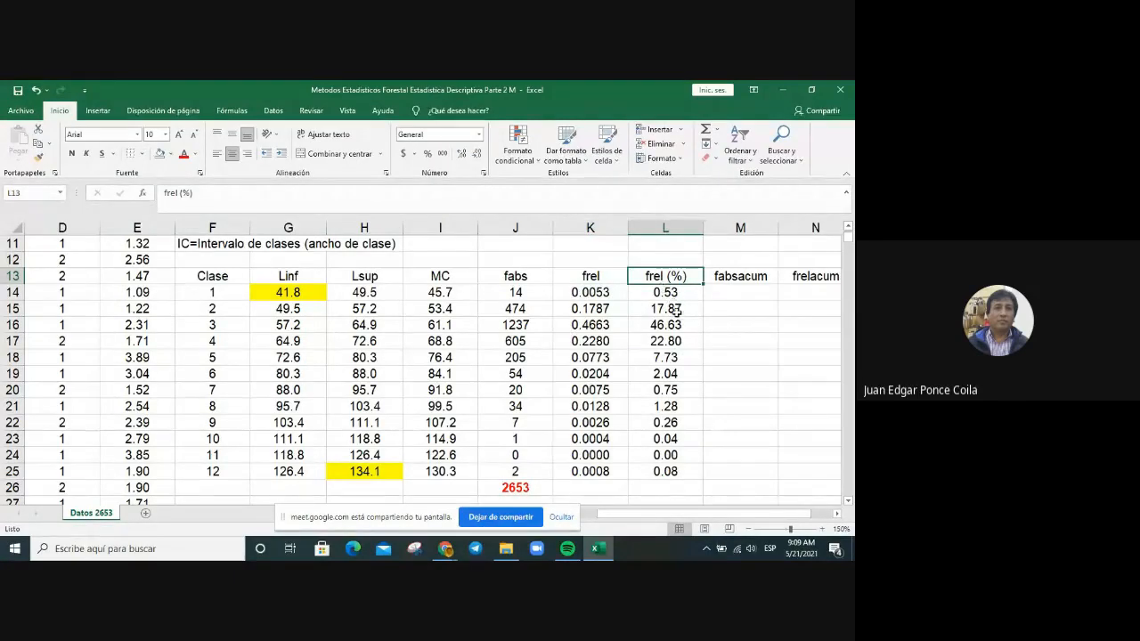
scroll(677, 311, "down", 3)
scroll(677, 311, "down", 8)
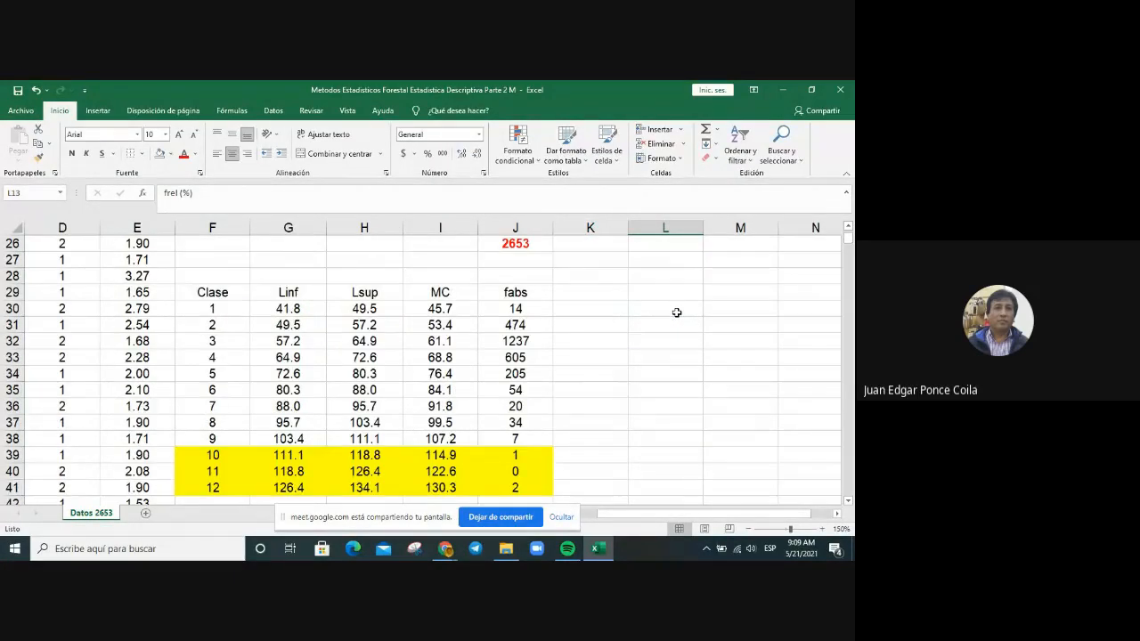
scroll(677, 313, "up", 1)
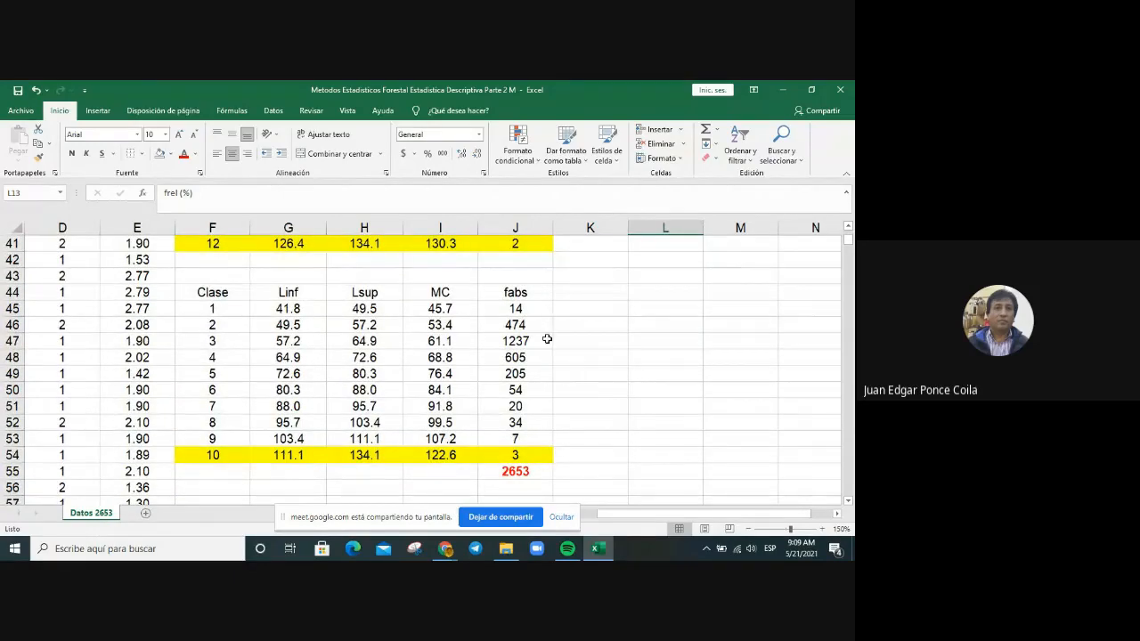
scroll(548, 338, "up", 10)
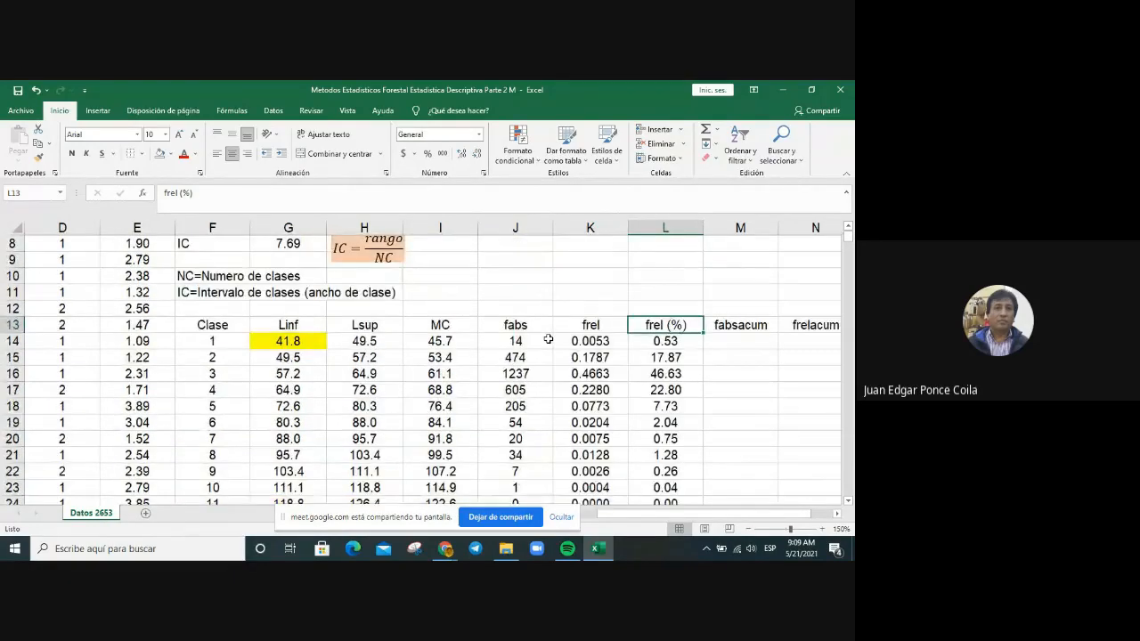
scroll(549, 338, "down", 5)
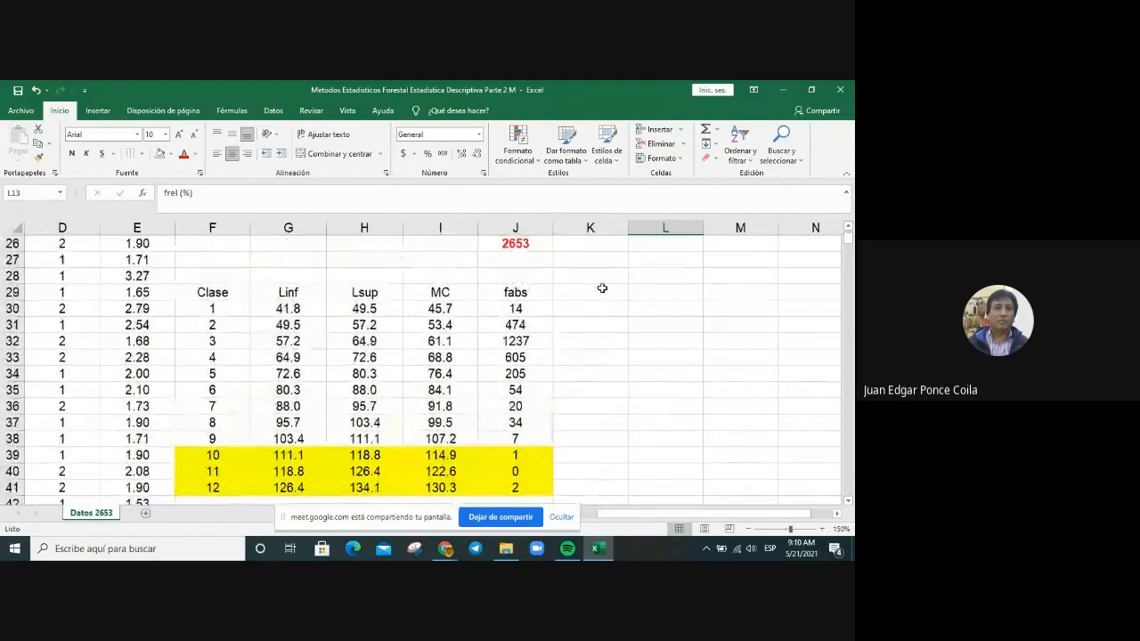
left_click(591, 292)
type("frel")
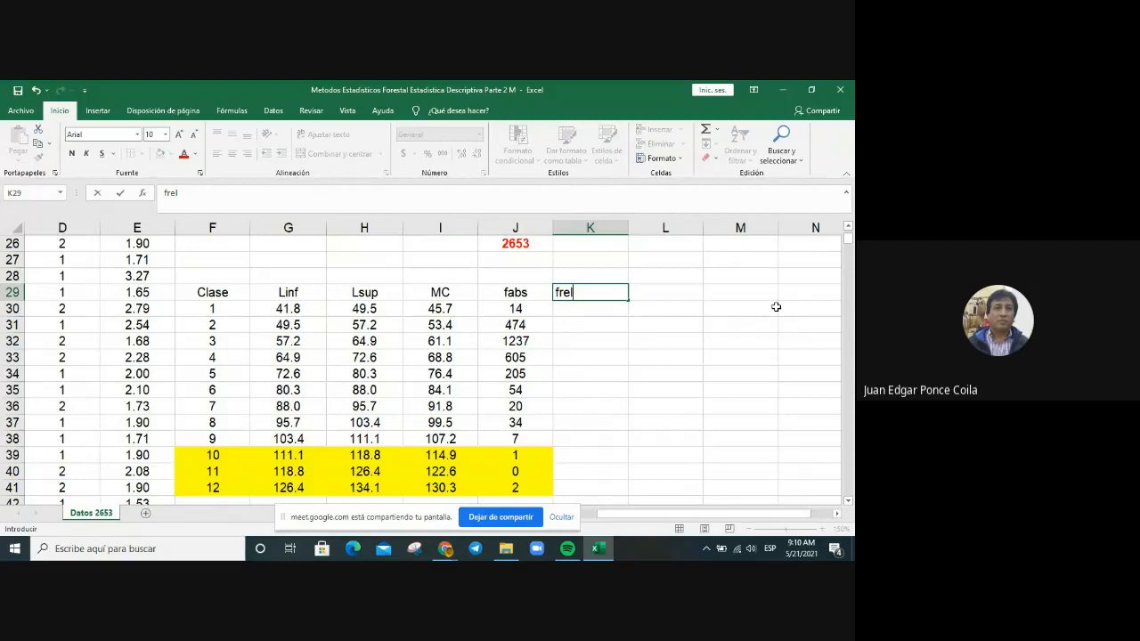
key("Return")
scroll(741, 350, "down", 1)
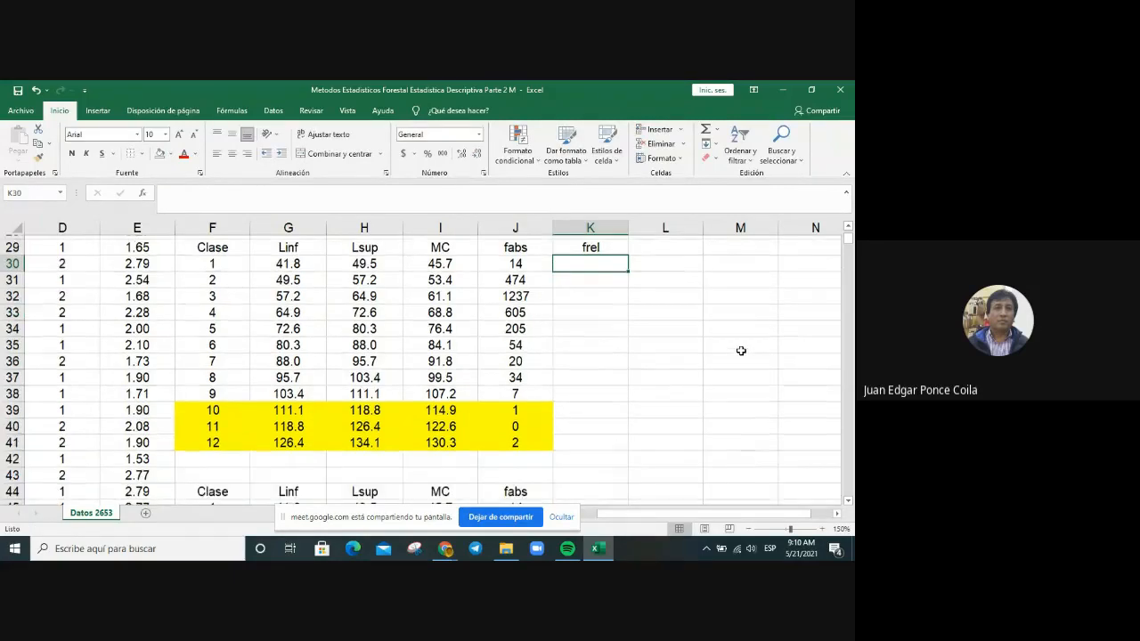
scroll(741, 351, "up", 1)
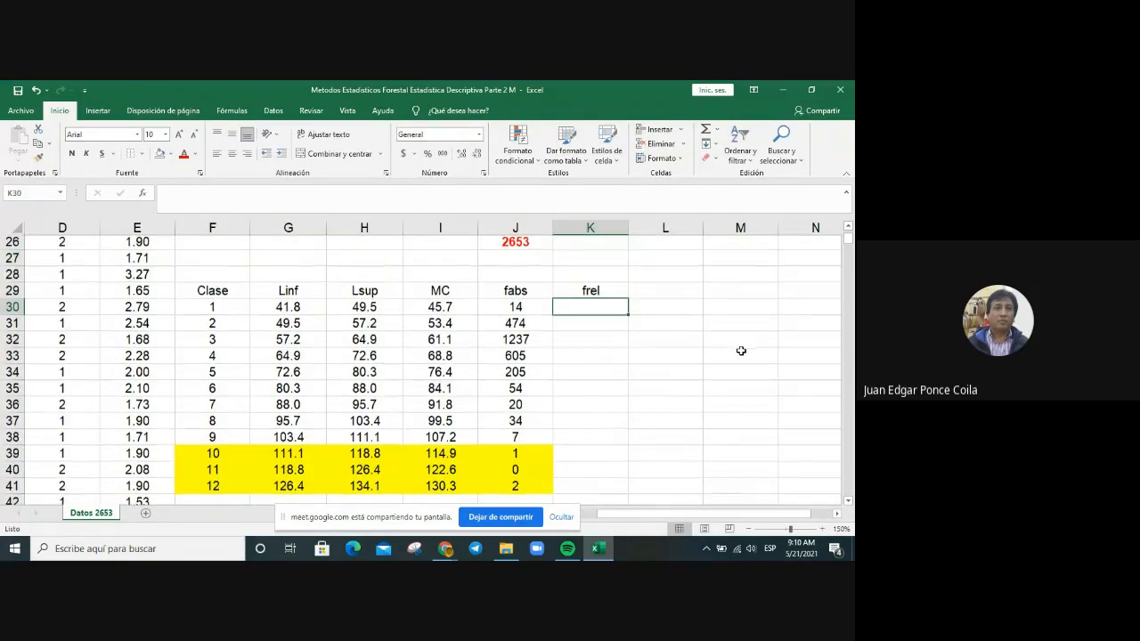
left_click(602, 292)
key("Delete")
left_click(690, 386)
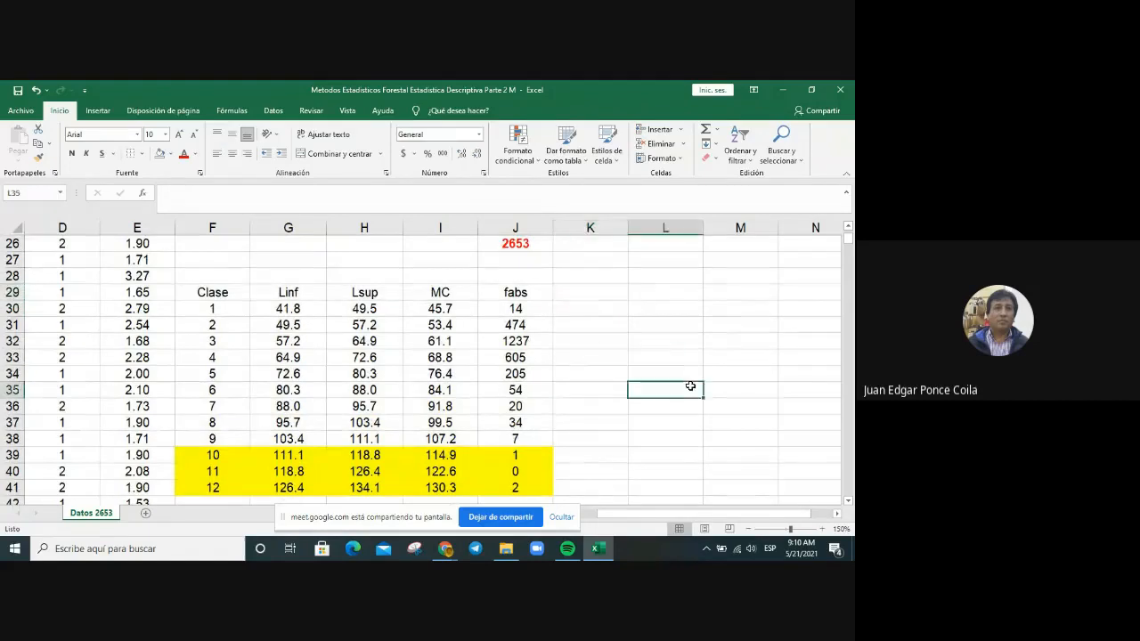
Enter the header "frel" in K44, beside fabs in the regrouped 10-class table.
scroll(690, 386, "down", 5)
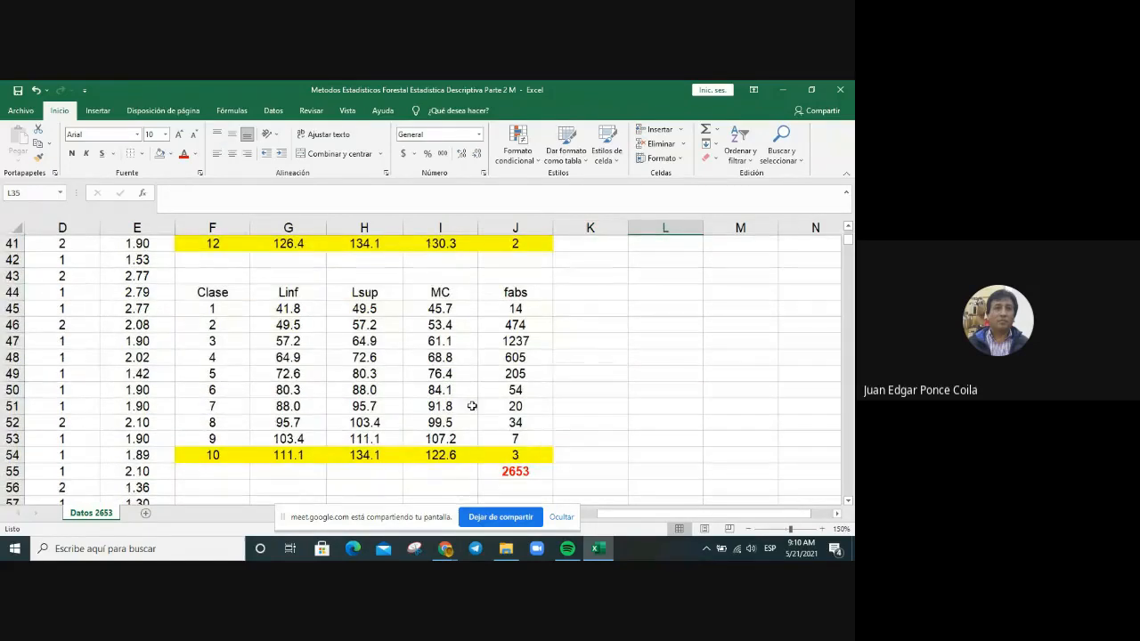
left_click(596, 291)
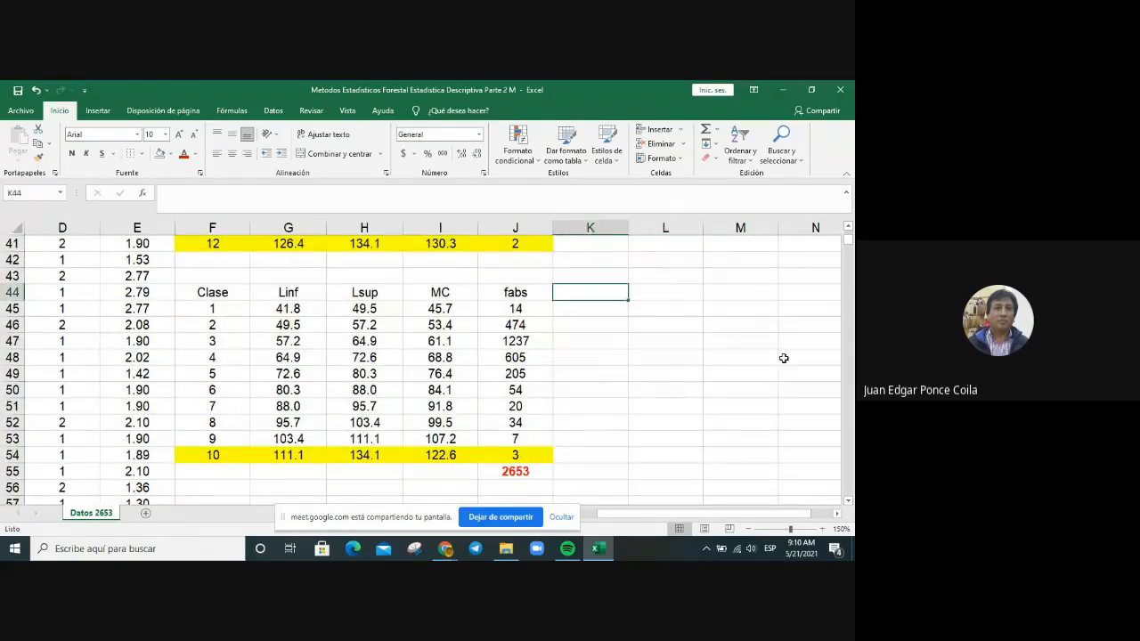
type("frel")
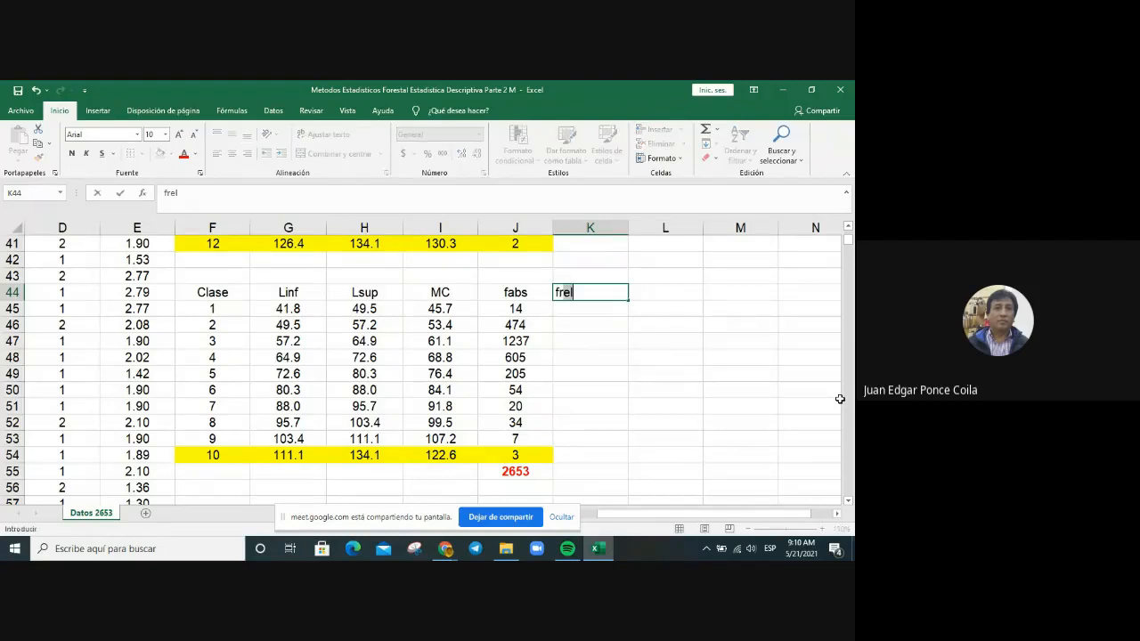
key("Return")
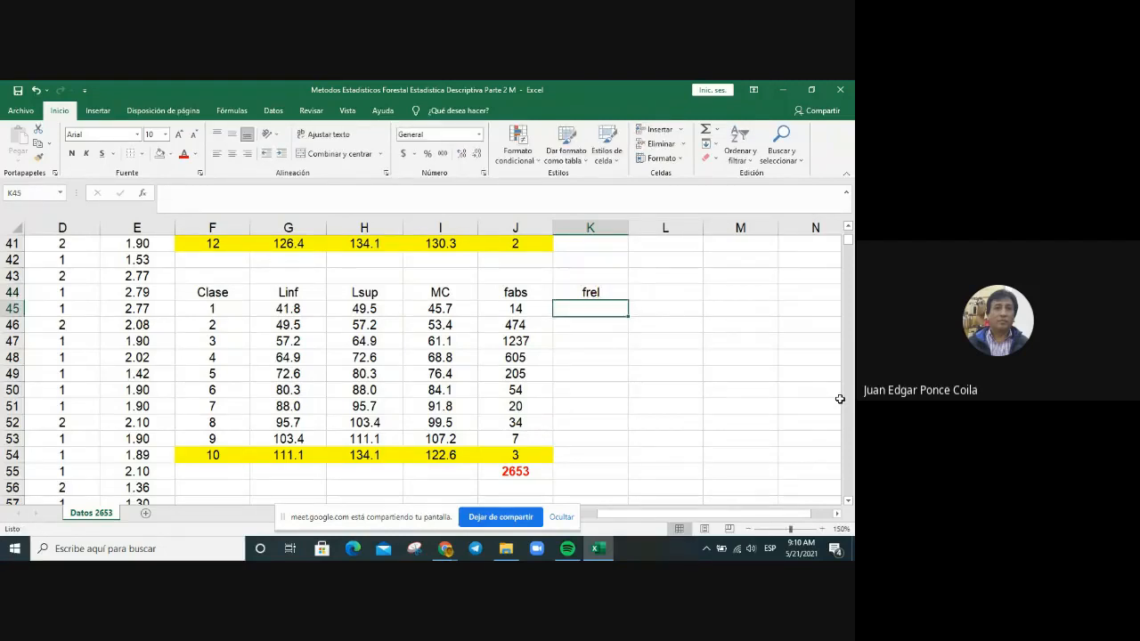
Calculate frel in K45 with the formula =J45/$J$55 and fill it through K54 for the 10 classes.
type("=")
key("Left")
type("/")
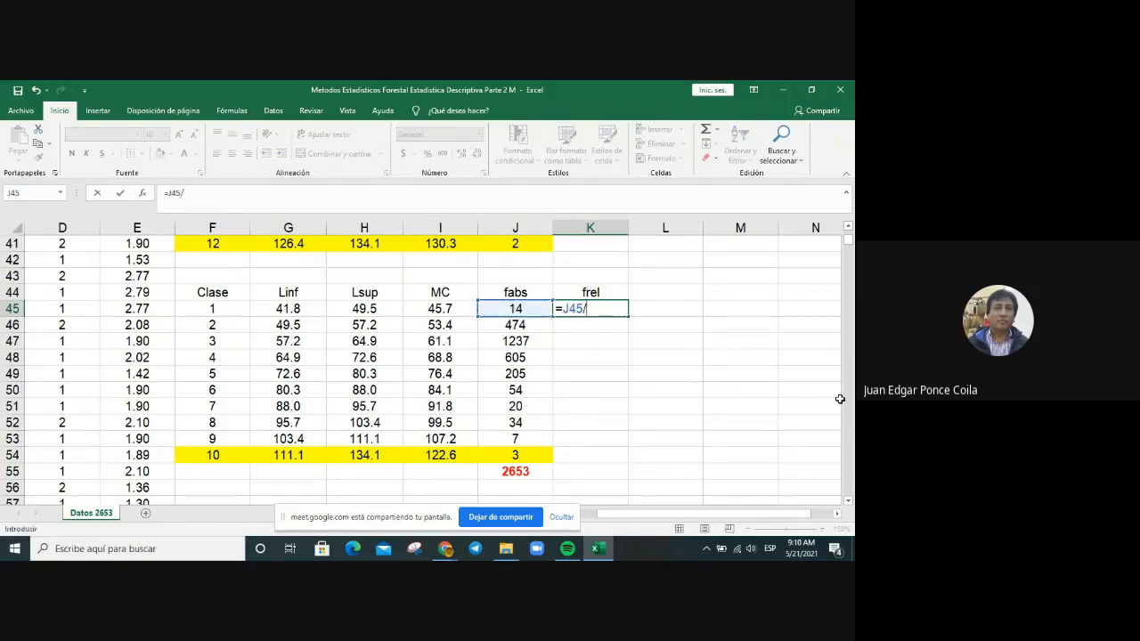
key("Down")
key("Down")
key("Down")
key("Down")
key("Down")
key("Down")
key("Down")
key("Down")
key("Down")
key("Down")
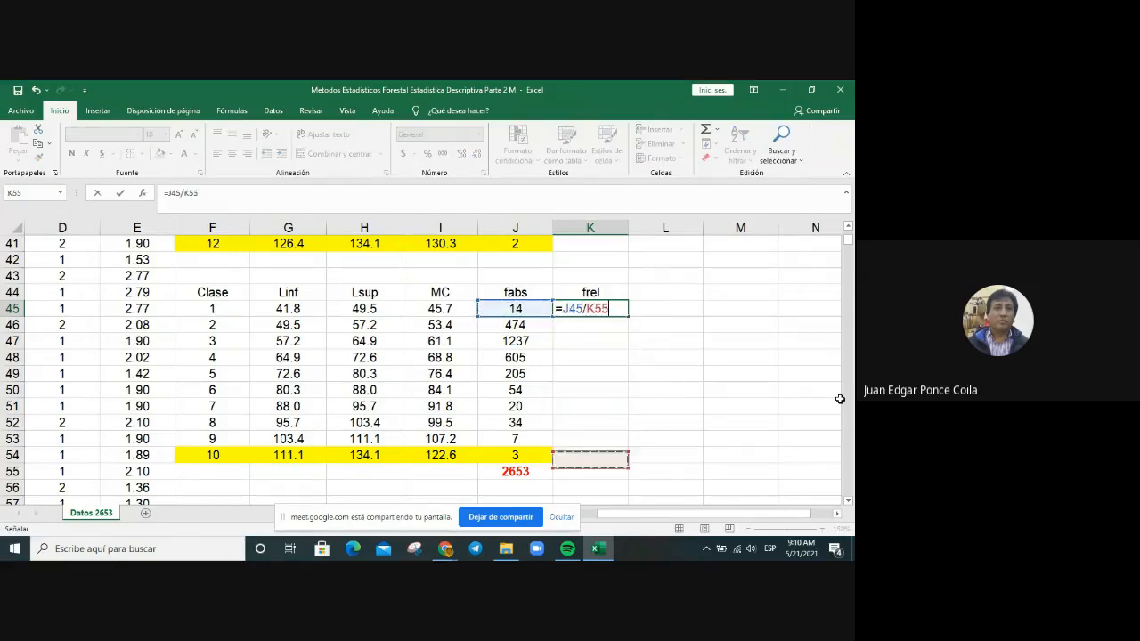
key("Left")
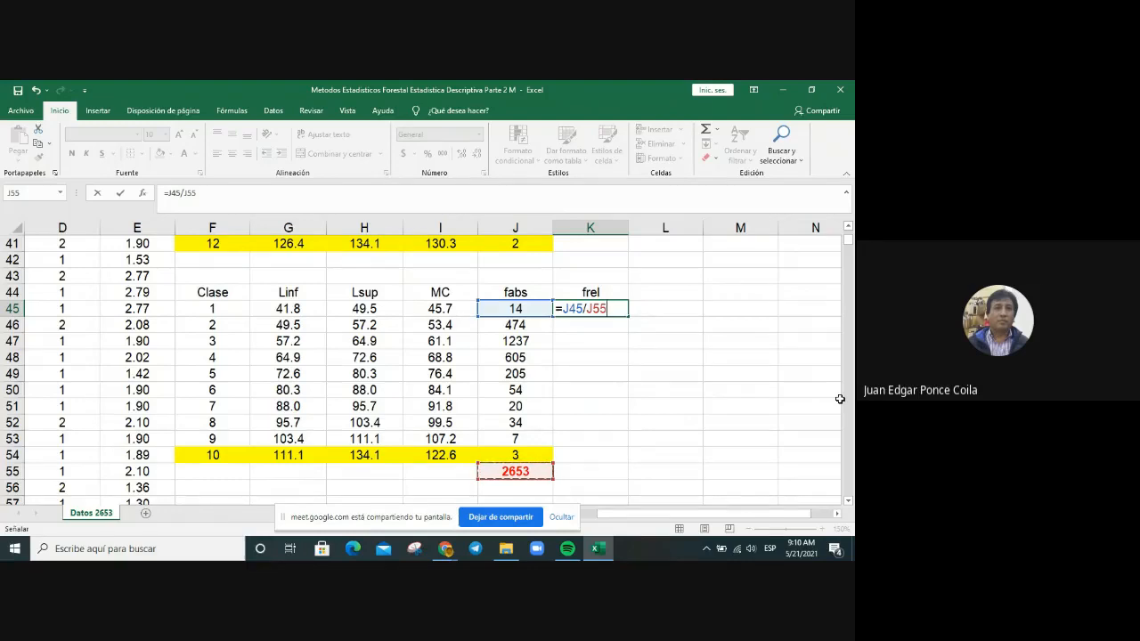
key("F4")
key("Return")
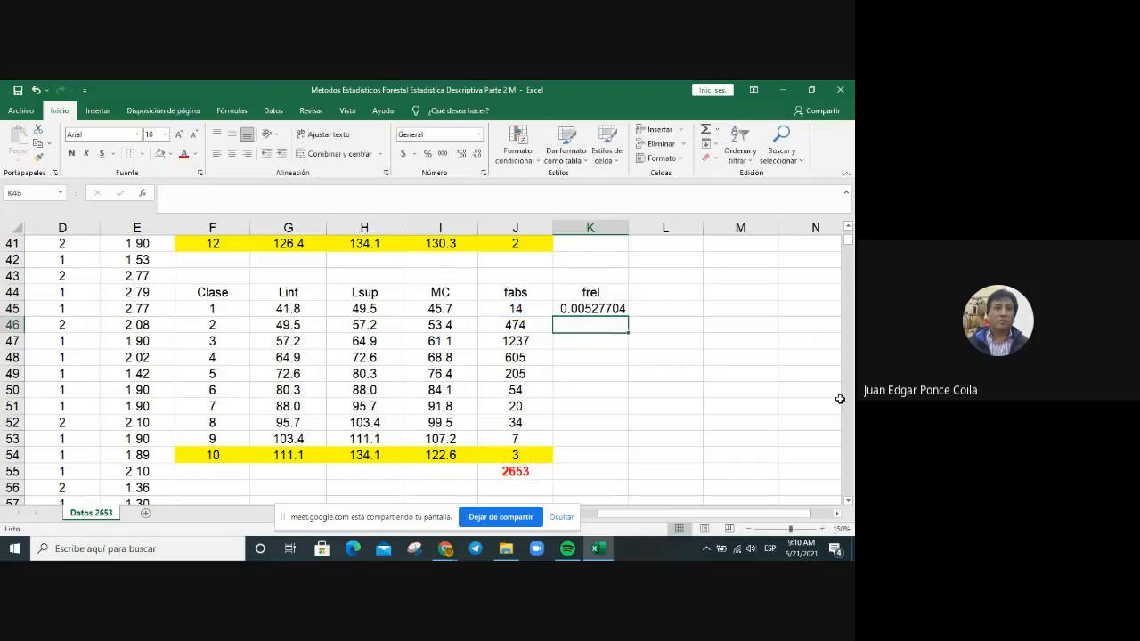
left_click(608, 310)
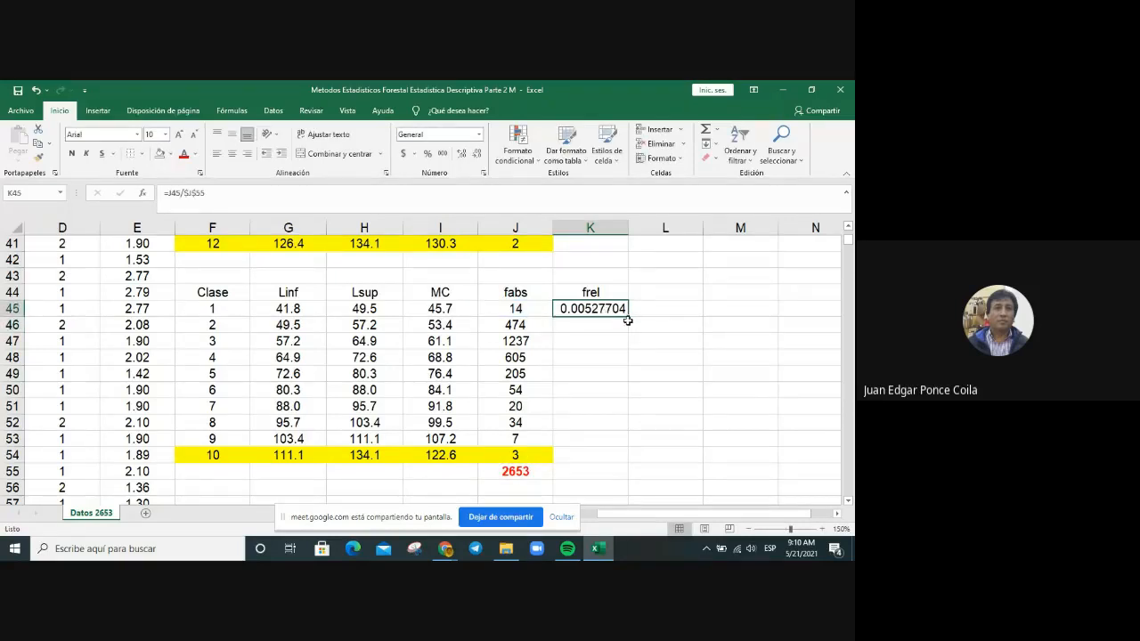
left_click_drag(629, 316, 617, 454)
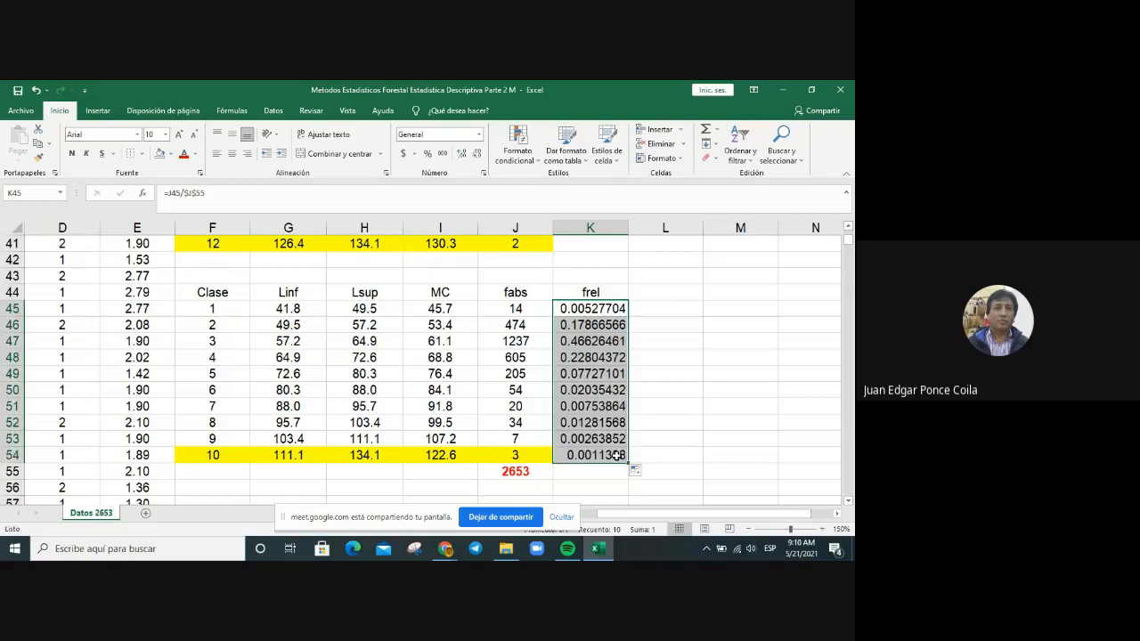
Format the frel values in K45:K54 as Number with four decimal places.
right_click(594, 356)
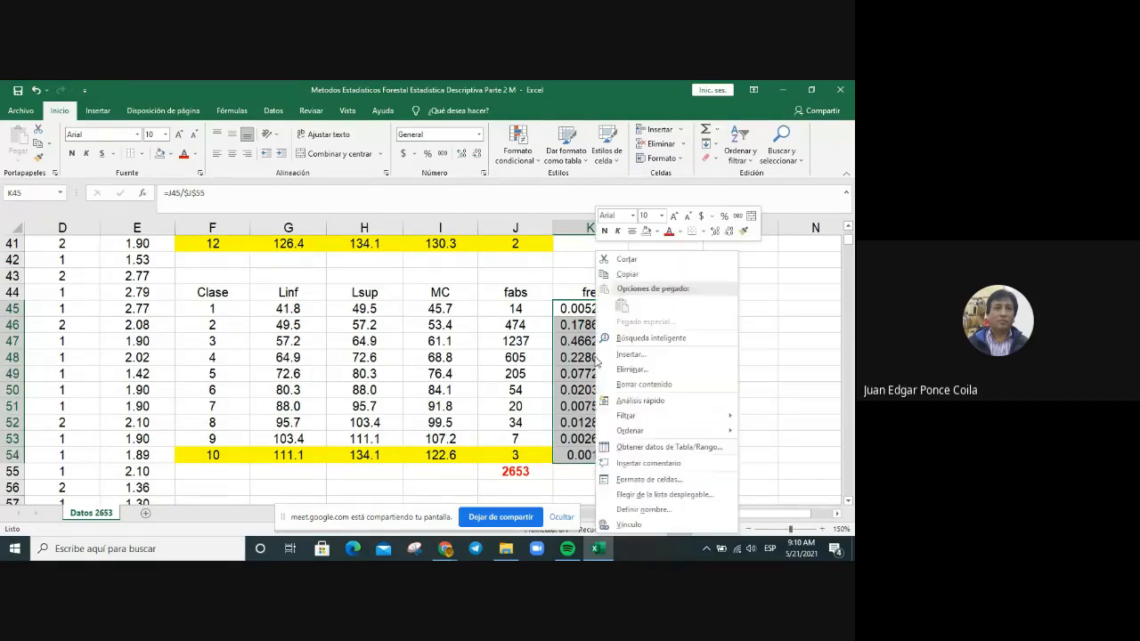
left_click(645, 481)
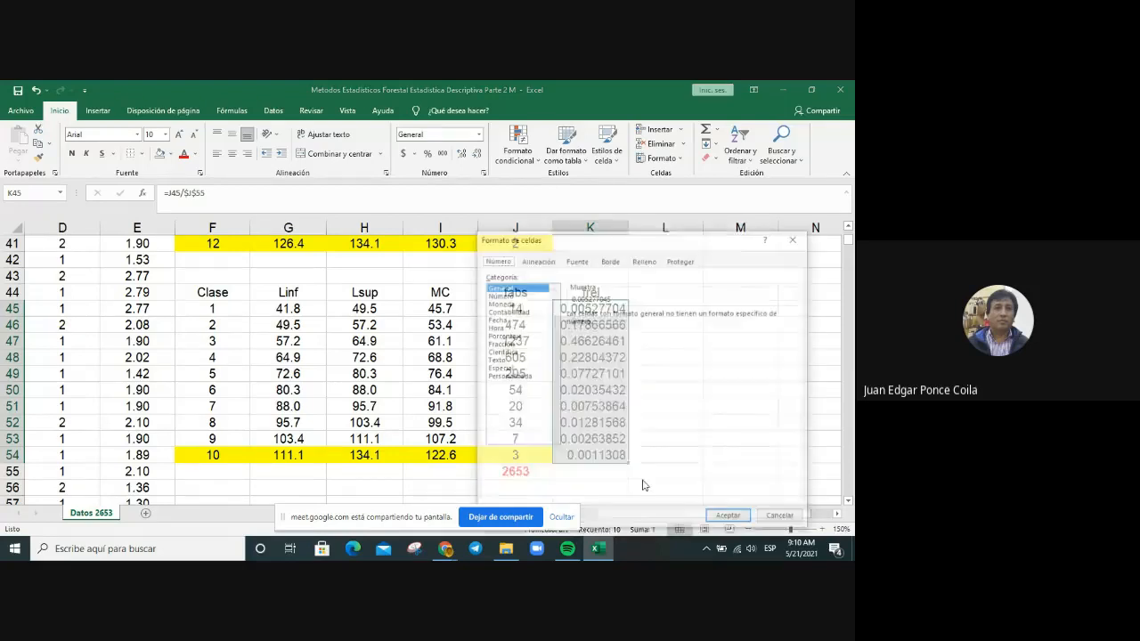
left_click(499, 295)
left_click(670, 312)
left_click(671, 312)
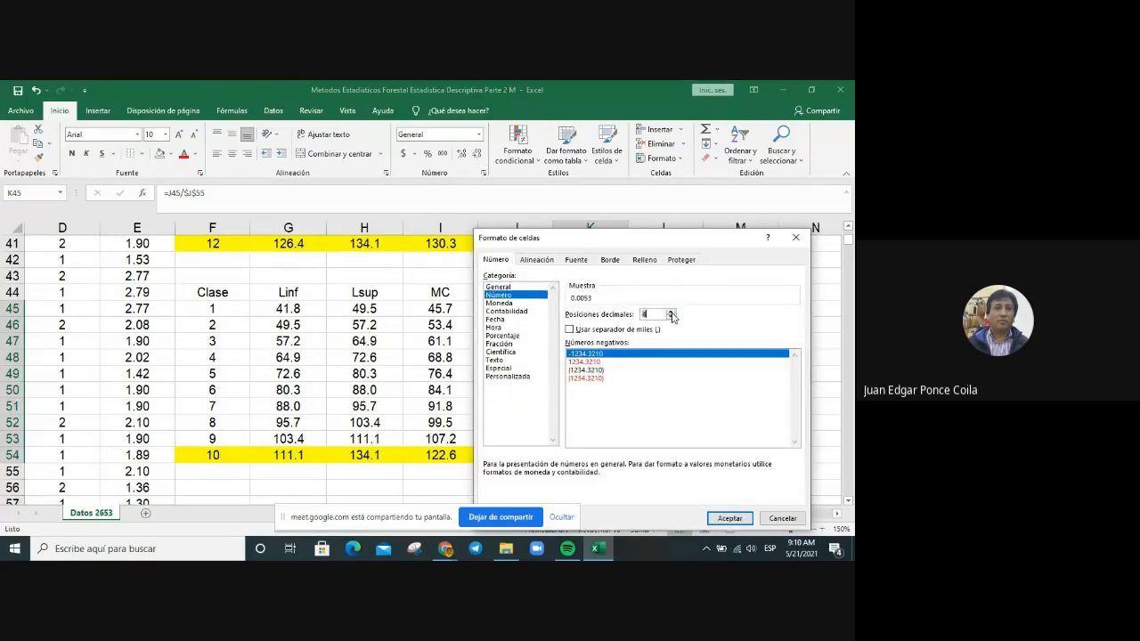
left_click(731, 519)
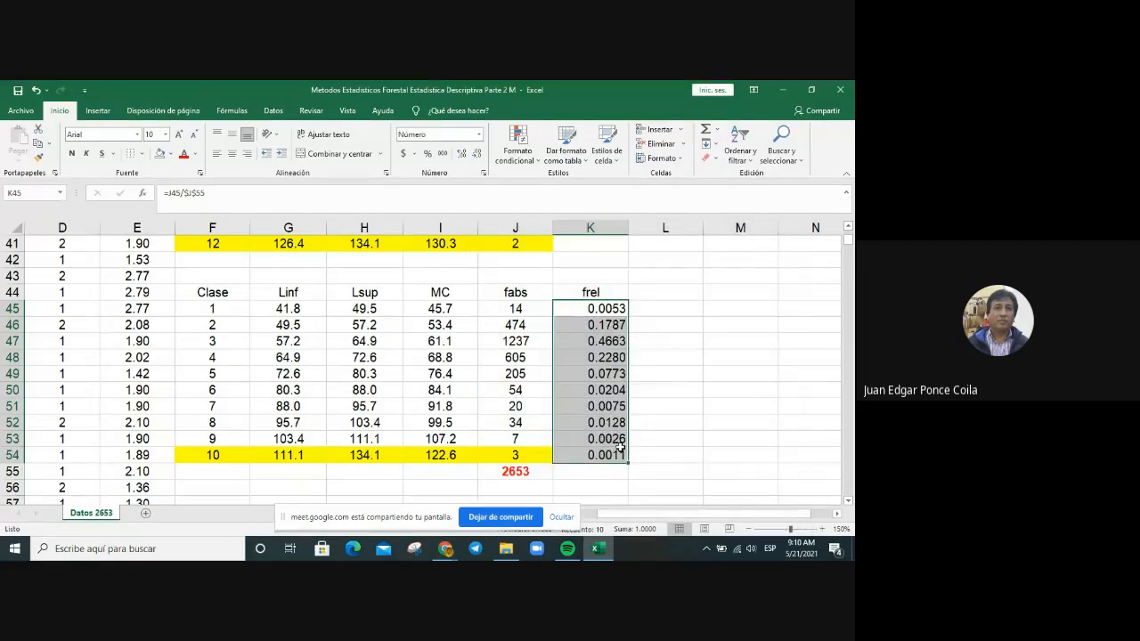
Centre the frel values in K45:K54 and enter the header "frel (%)" in L44.
left_click(238, 159)
left_click(668, 386)
left_click(678, 294)
type("frel (%)")
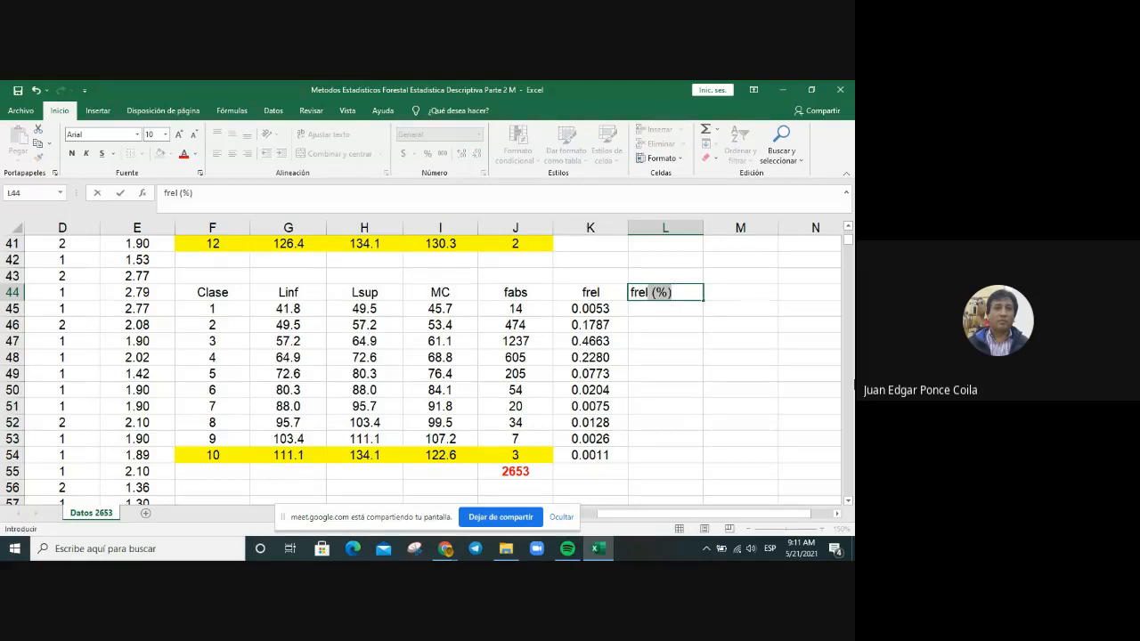
key("Return")
Calculate frel (%) in L45 with the formula =K45*100 and fill it through L54.
type("=")
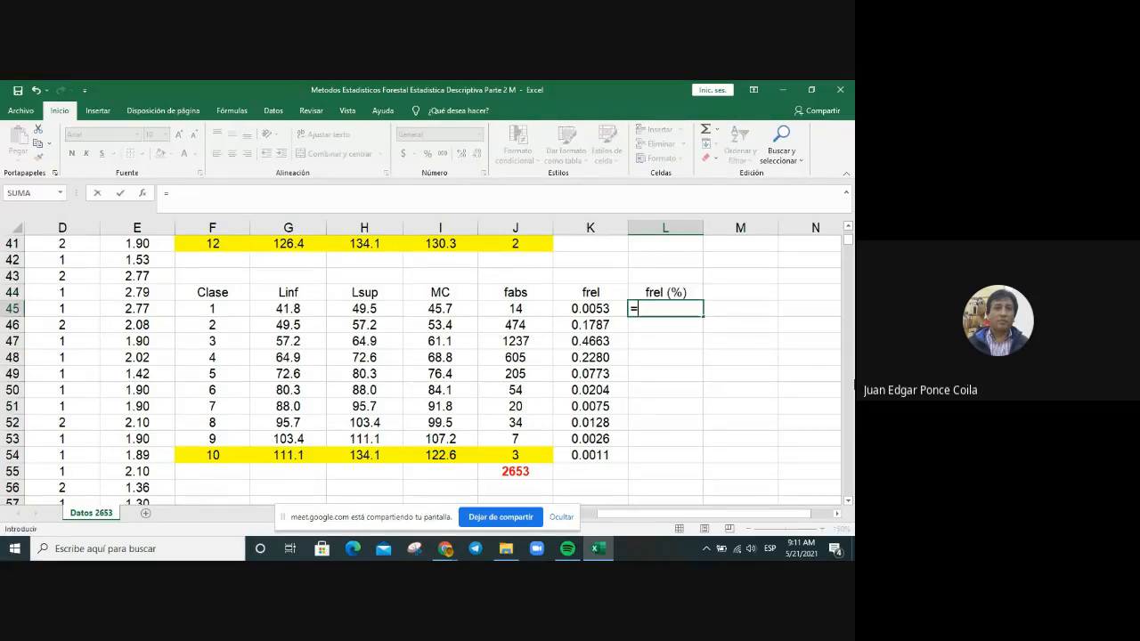
key("Left")
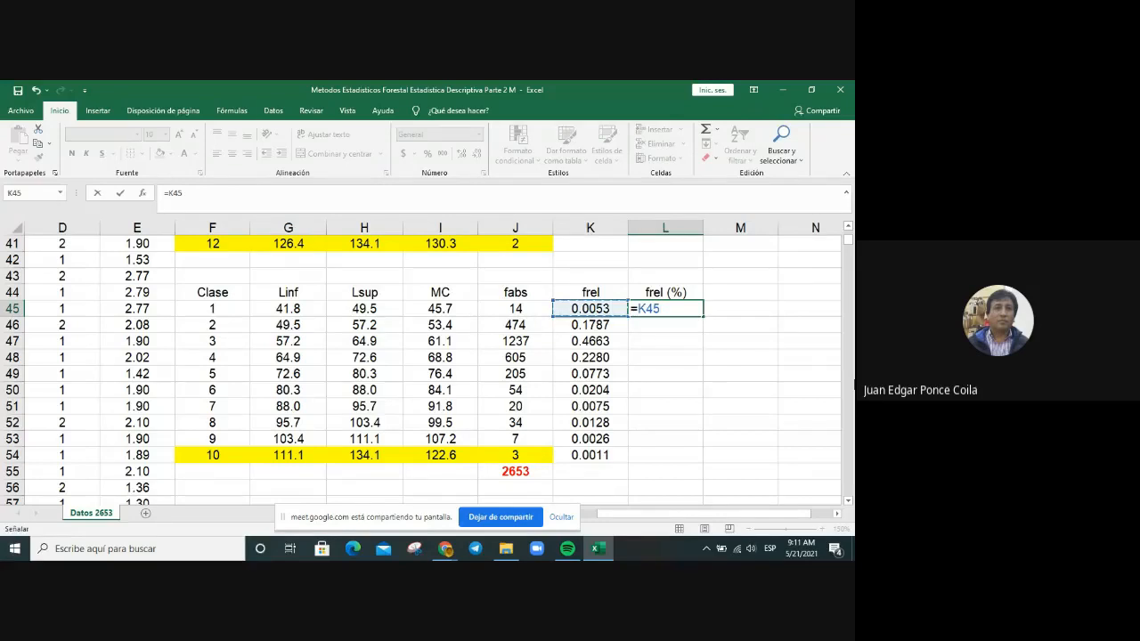
type("*100")
key("Return")
left_click(688, 310)
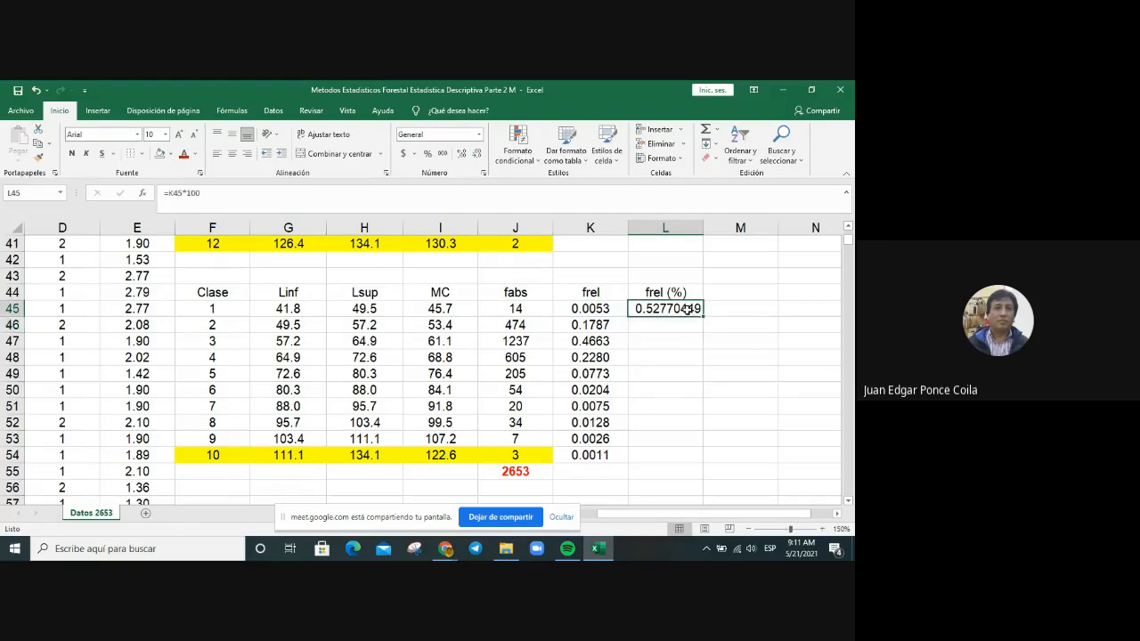
left_click_drag(702, 316, 702, 462)
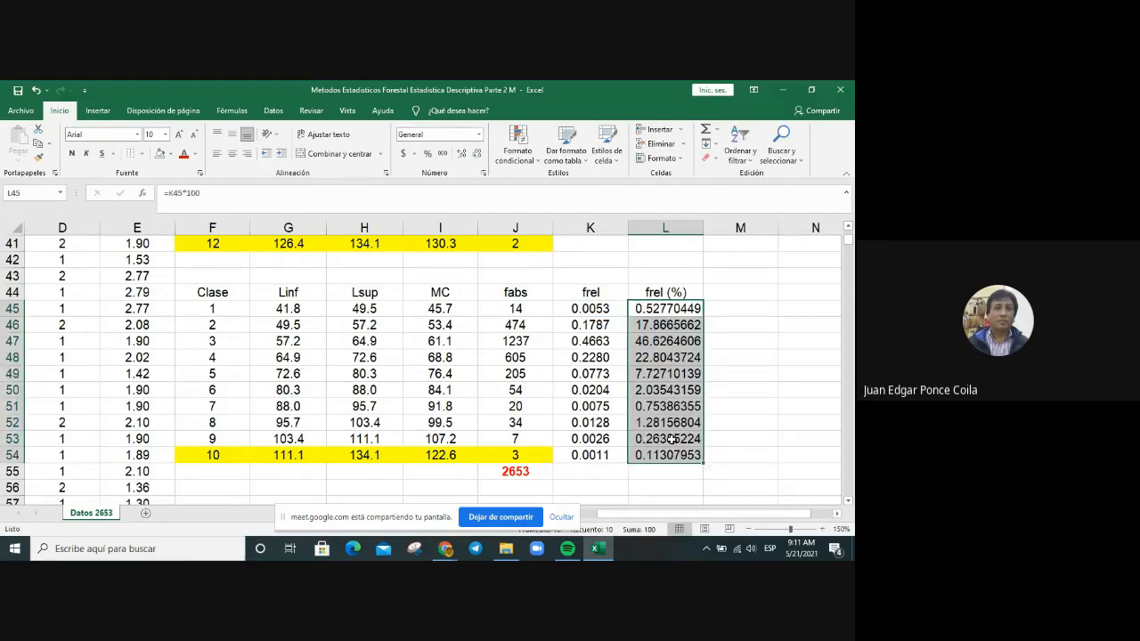
Format the frel (%) values in L45:L54 as Number with two decimal places and centre them.
right_click(672, 441)
left_click(718, 386)
left_click(538, 286)
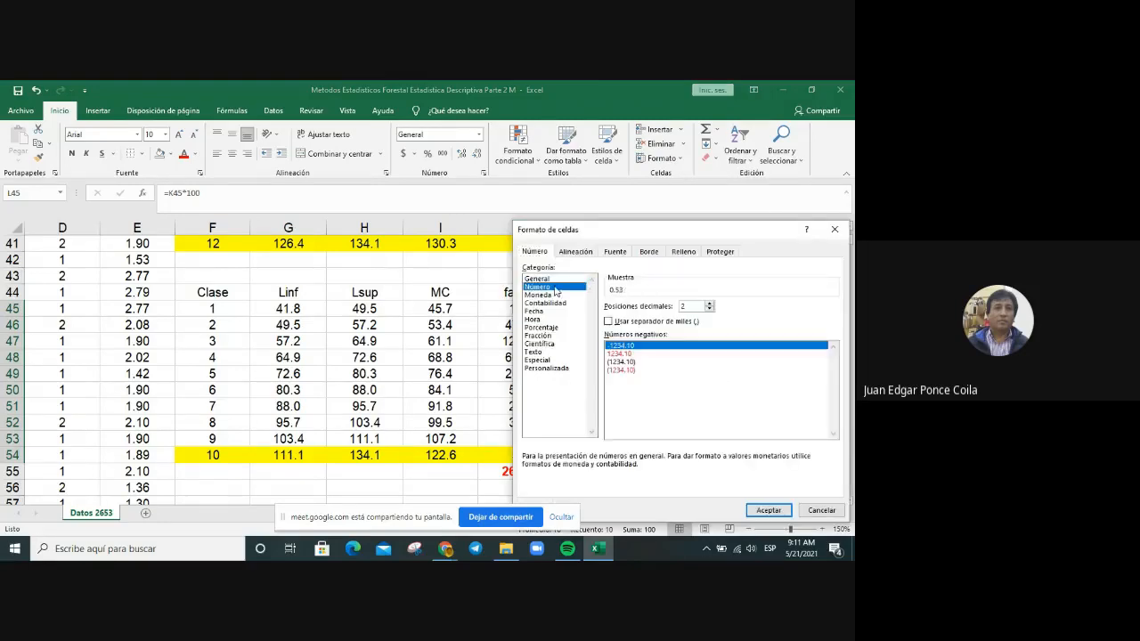
key("Return")
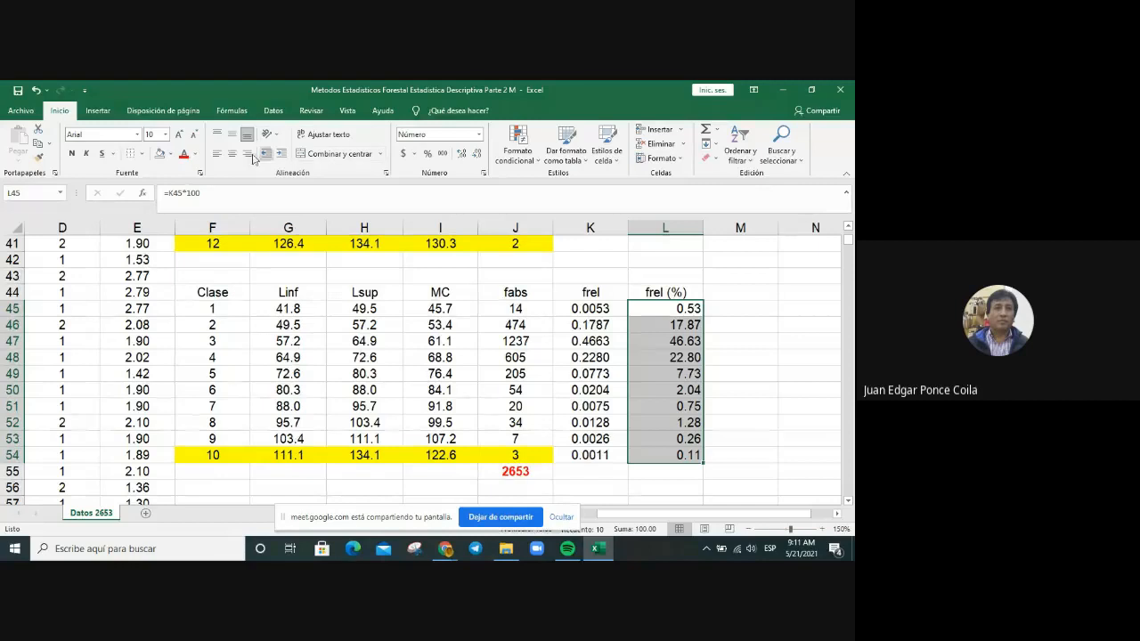
left_click(723, 343)
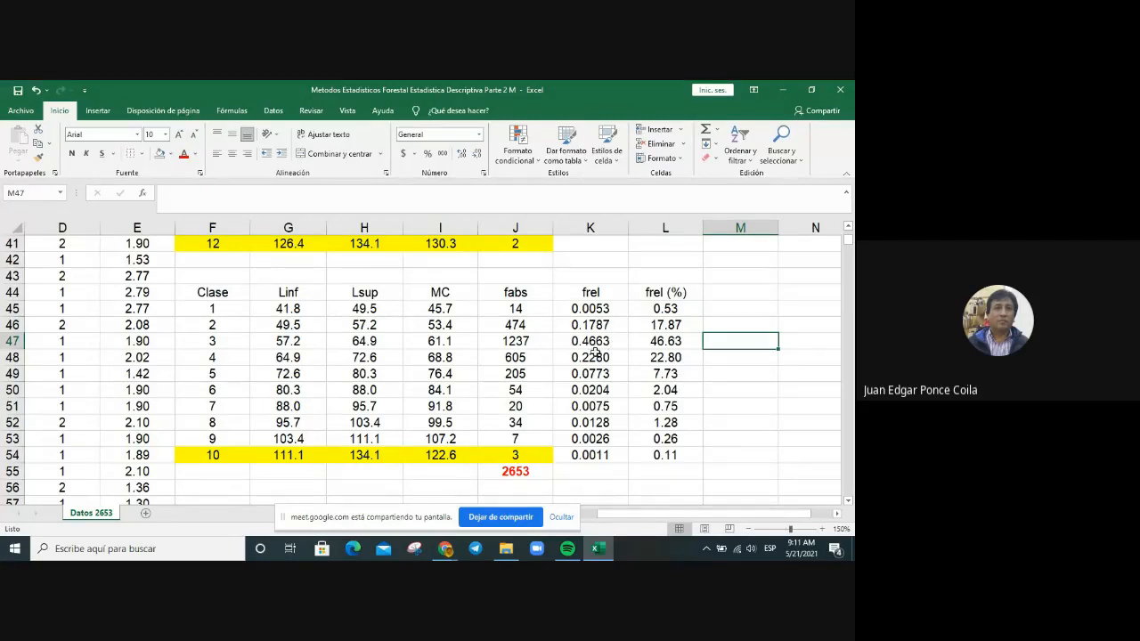
Total the frel and frel (%) columns in K55 and L55, using =SUMA(K45:K54) for frel.
left_click(618, 473)
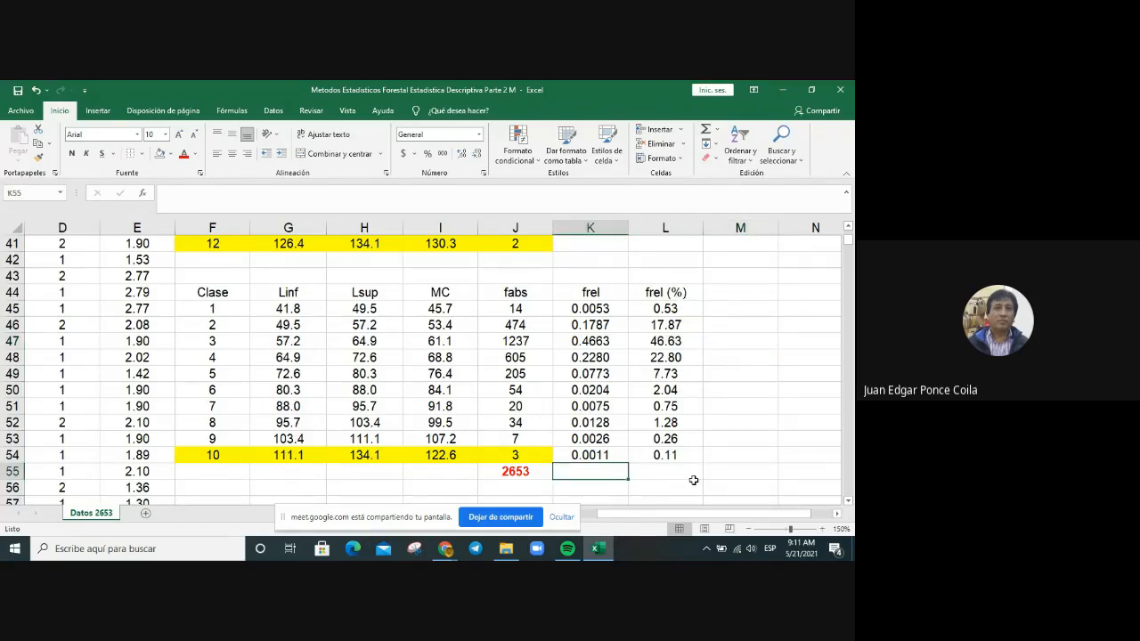
left_click(232, 114)
left_click(78, 132)
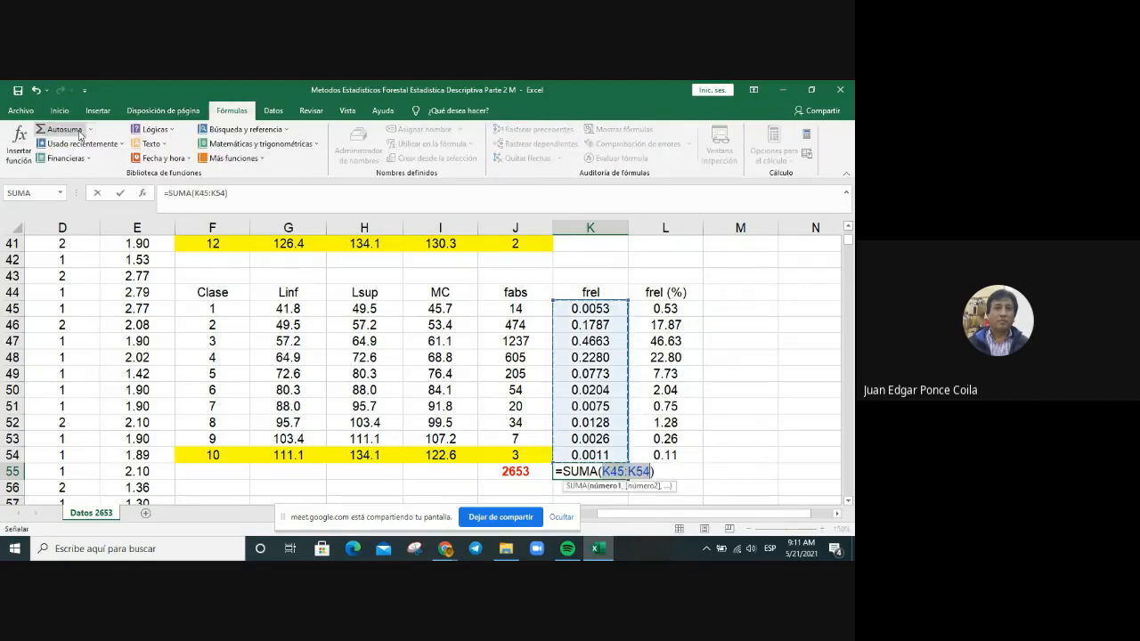
key("Return")
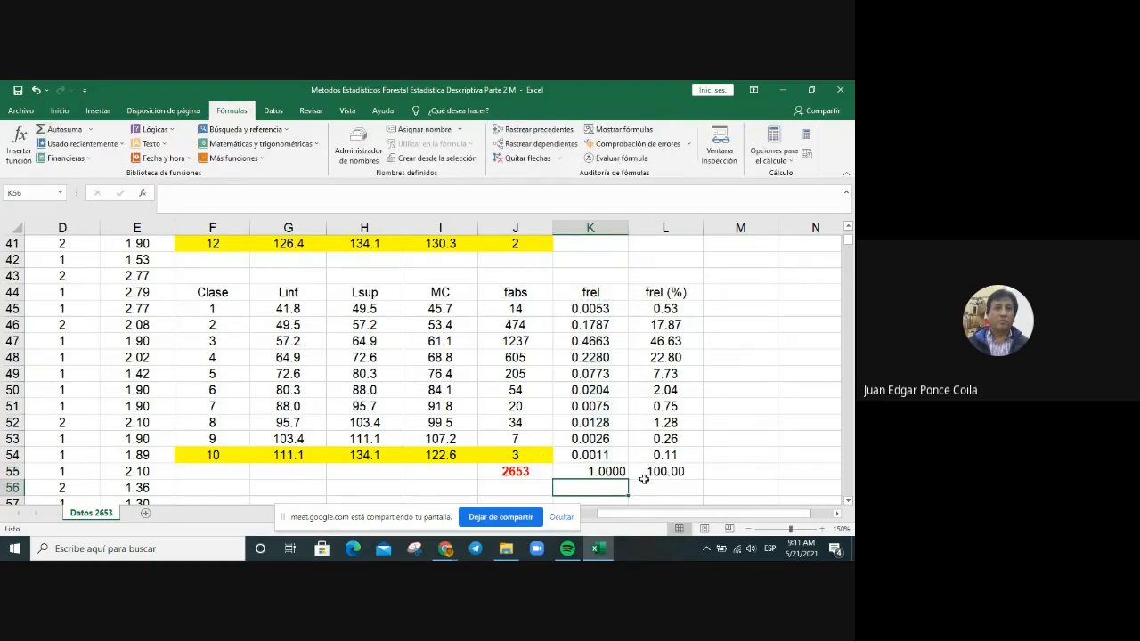
Centre the totals in K55:L55 and make them bold with red font.
left_click(581, 472)
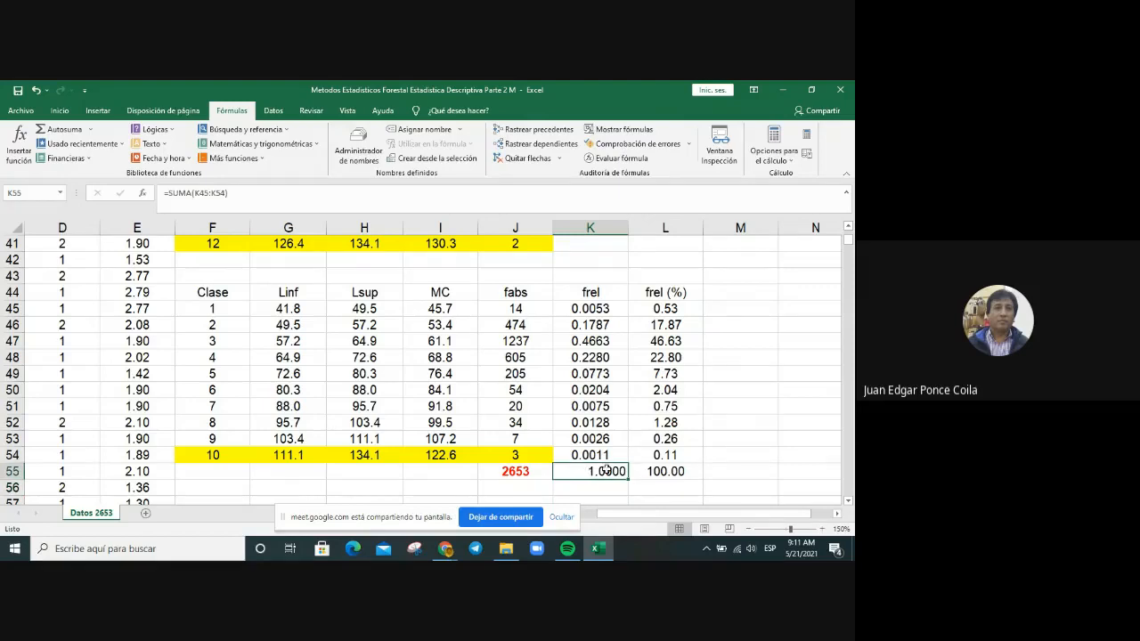
left_click_drag(606, 471, 668, 472)
left_click(59, 110)
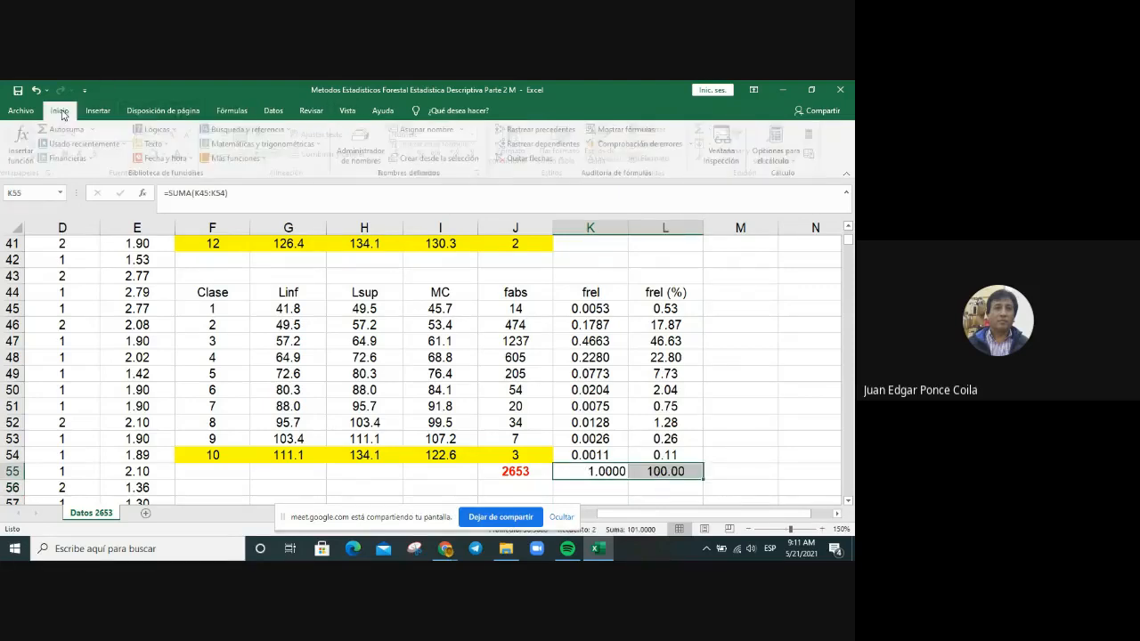
left_click(234, 157)
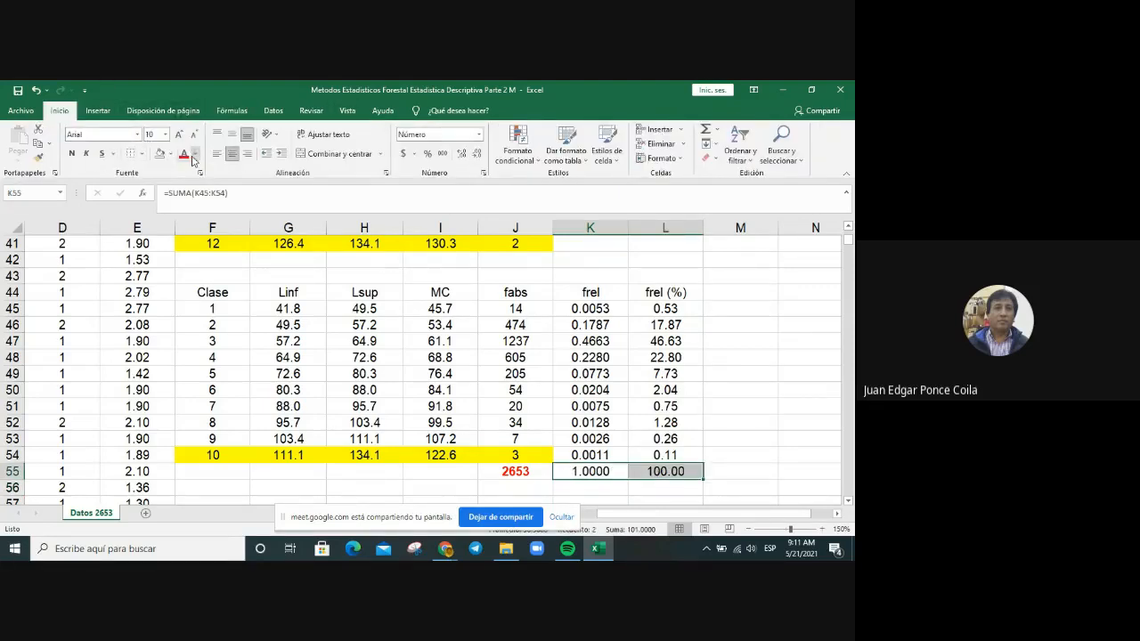
left_click(183, 154)
left_click(71, 154)
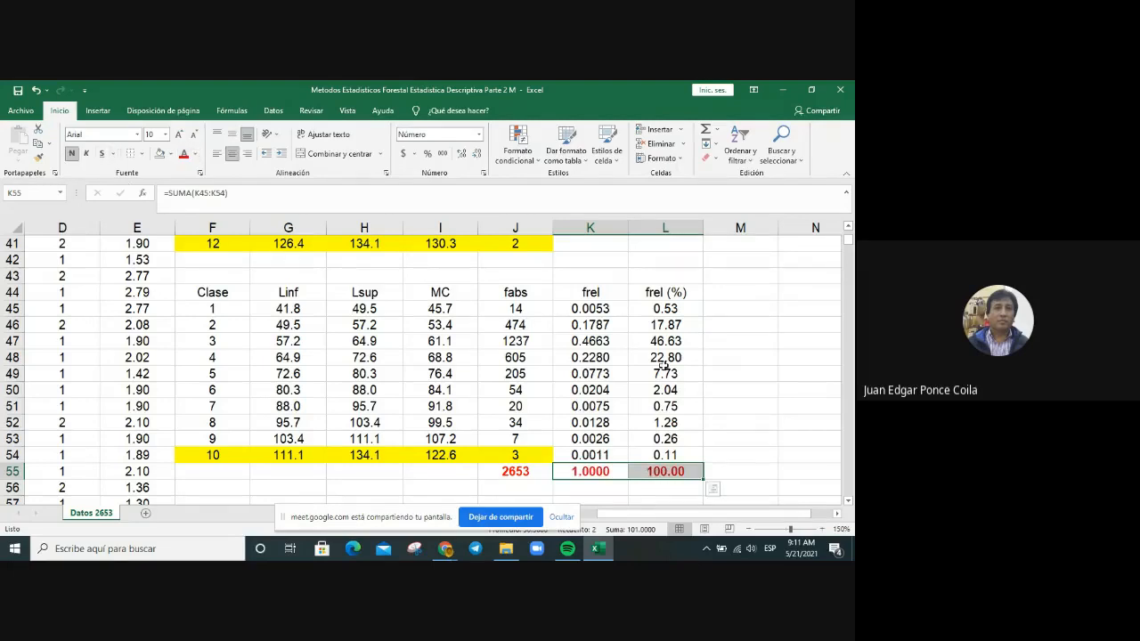
left_click(757, 381)
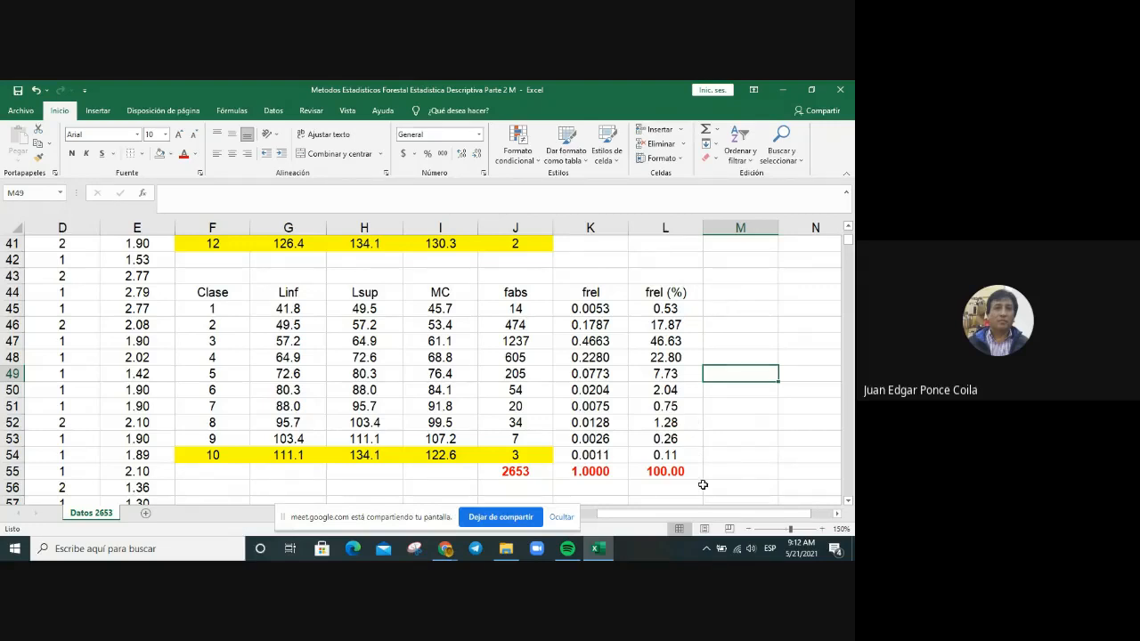
Fill the fabs cells of class 3 (J47) and class 10 (J54) with light blue.
left_click(660, 308)
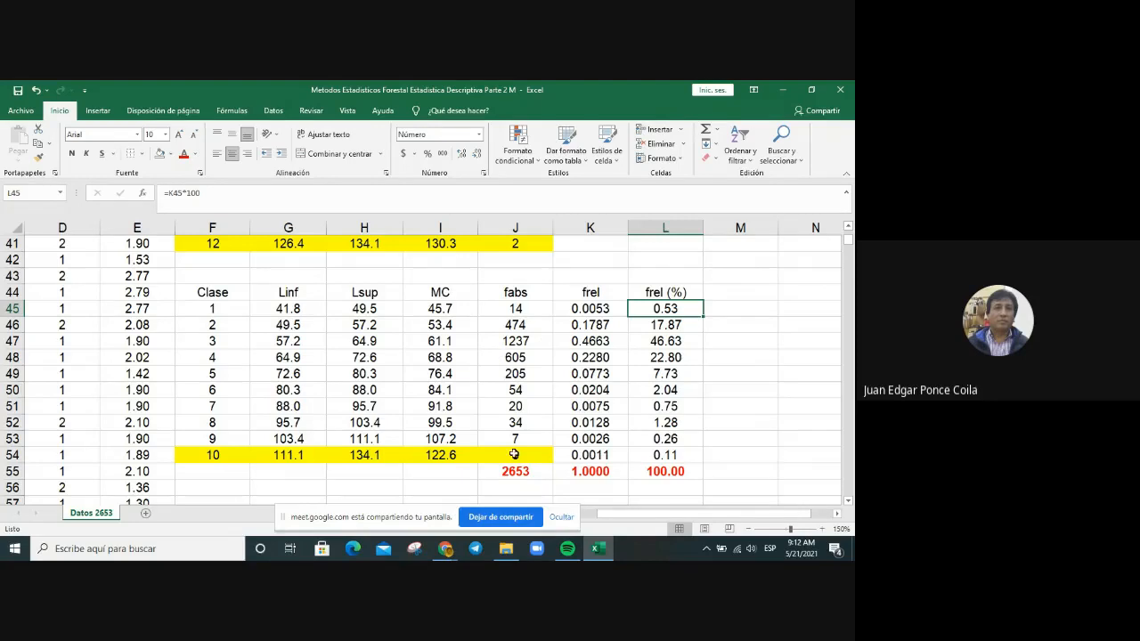
left_click(517, 341)
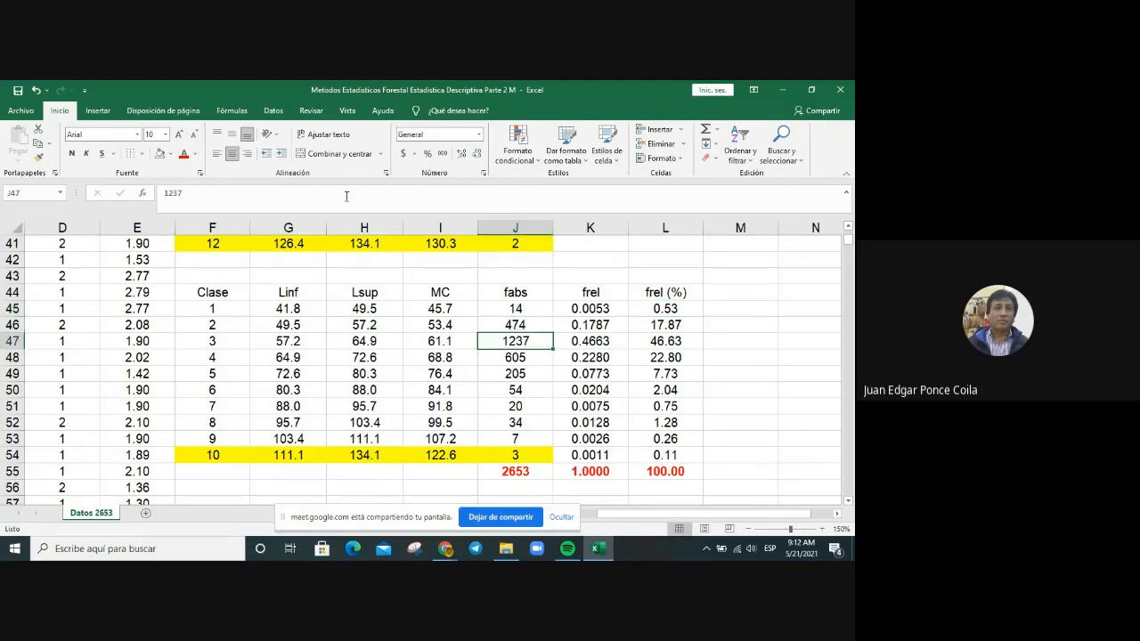
left_click(169, 156)
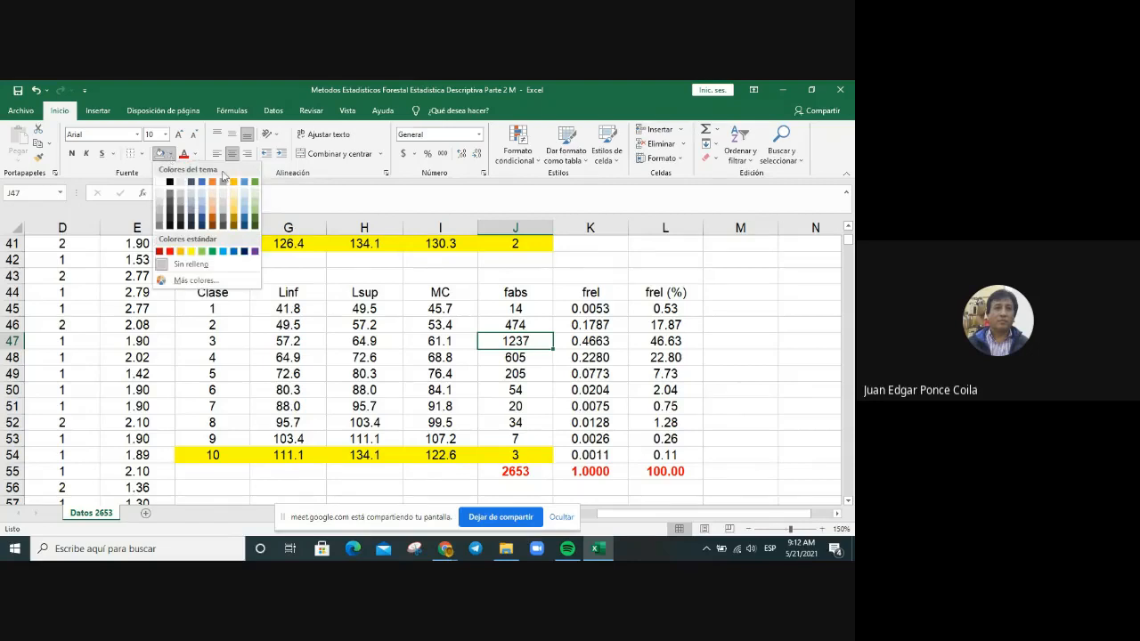
left_click(242, 206)
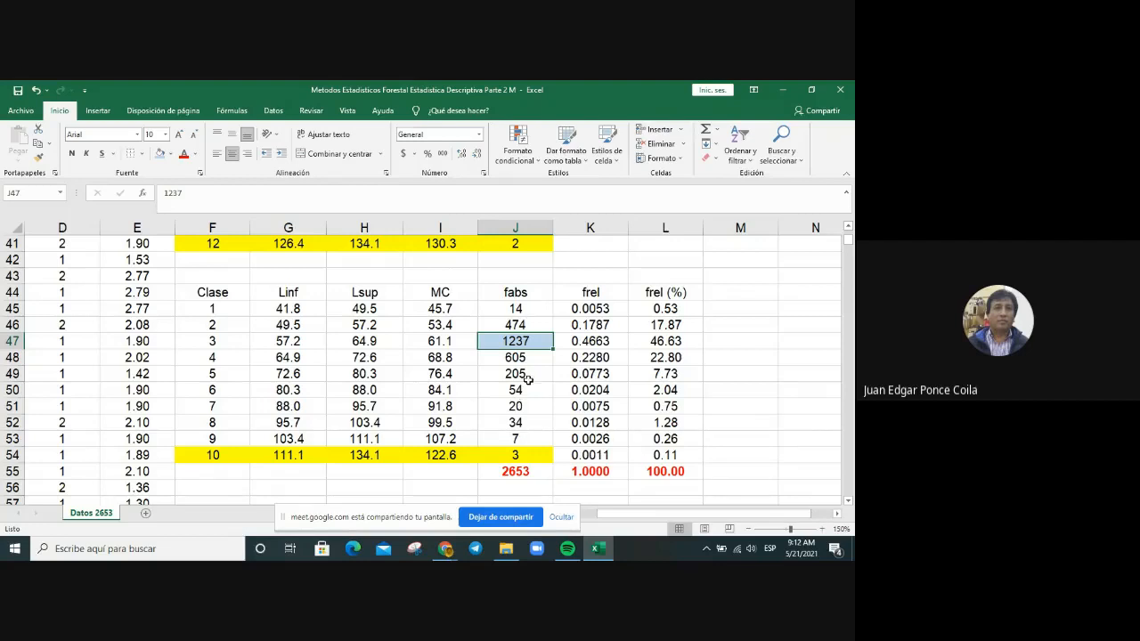
left_click(525, 455, "ctrl")
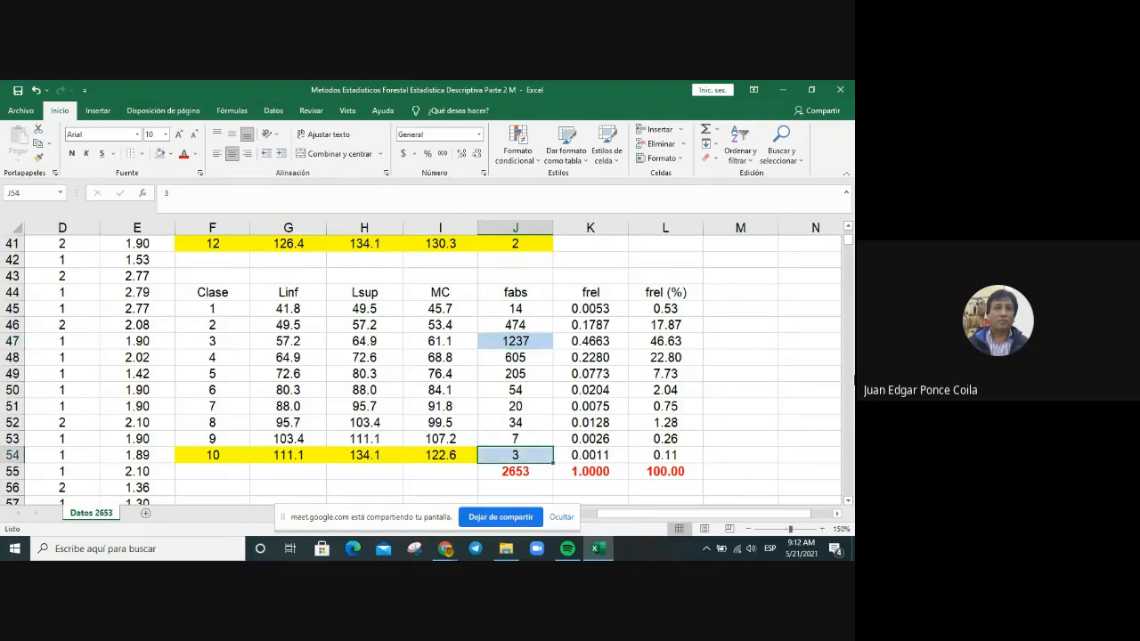
left_click(739, 356)
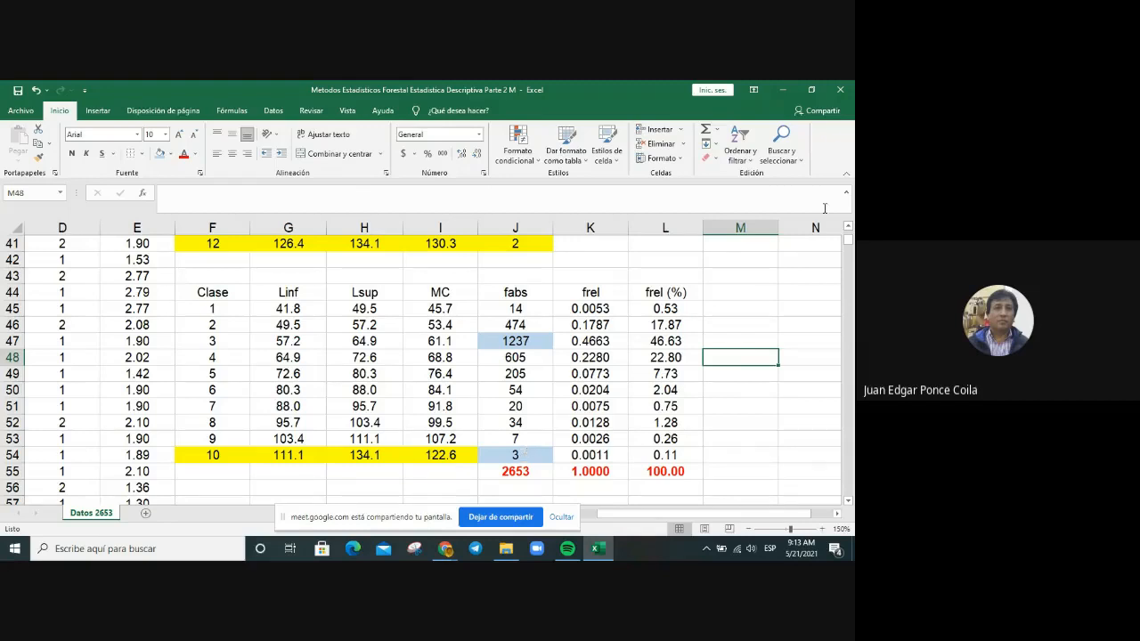
Apply the same light blue fill to the frel (%) cells of class 3 (L47) and class 10 (L54).
left_click(689, 343)
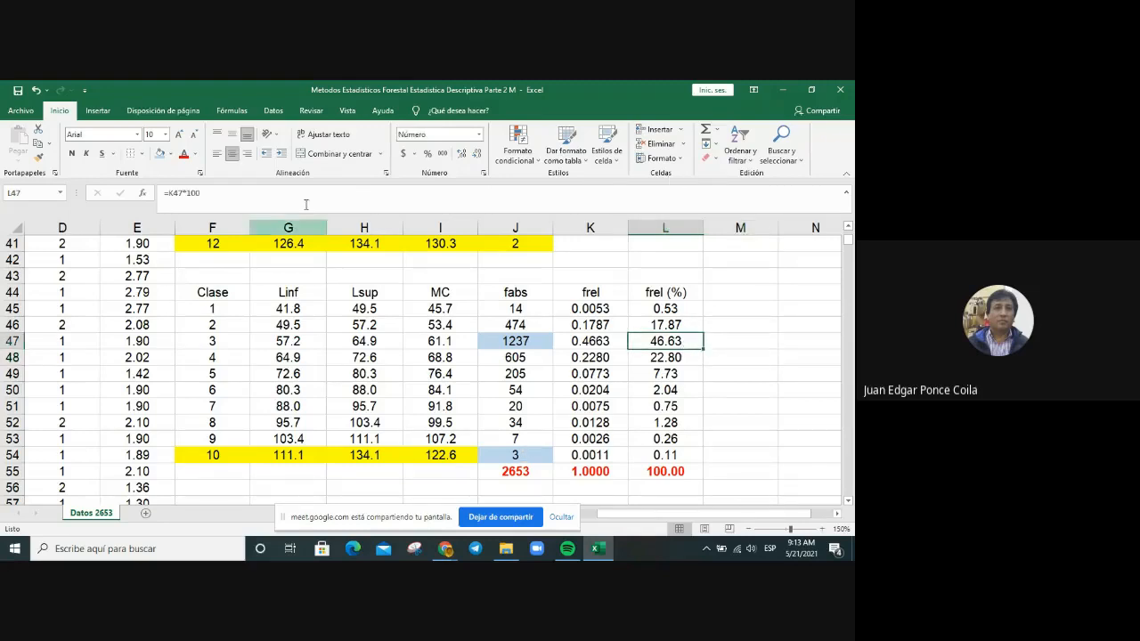
left_click(159, 155)
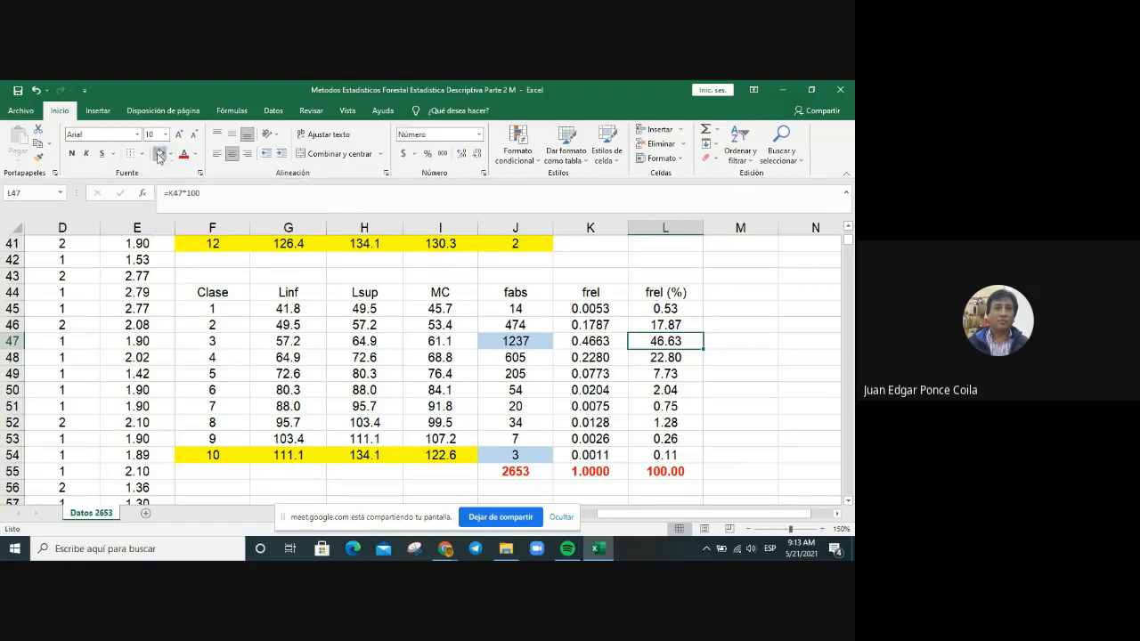
left_click(679, 455)
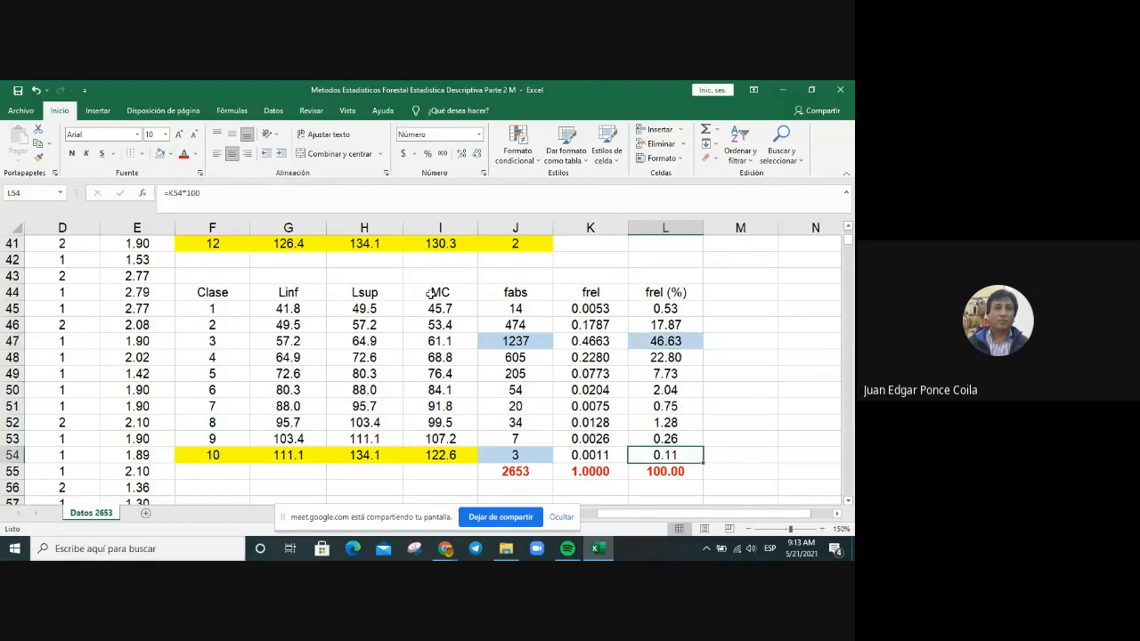
left_click(158, 155)
left_click(786, 343)
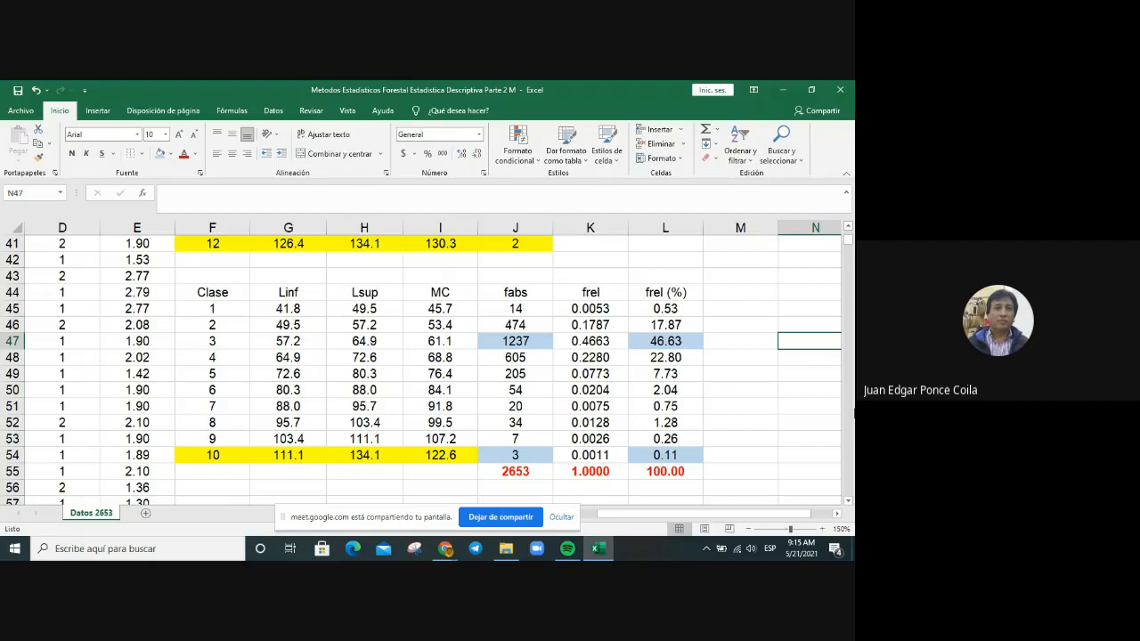
Enter the header "fabsacum" in M44, beside frel (%) in the regrouped 10-class table.
left_click(837, 514)
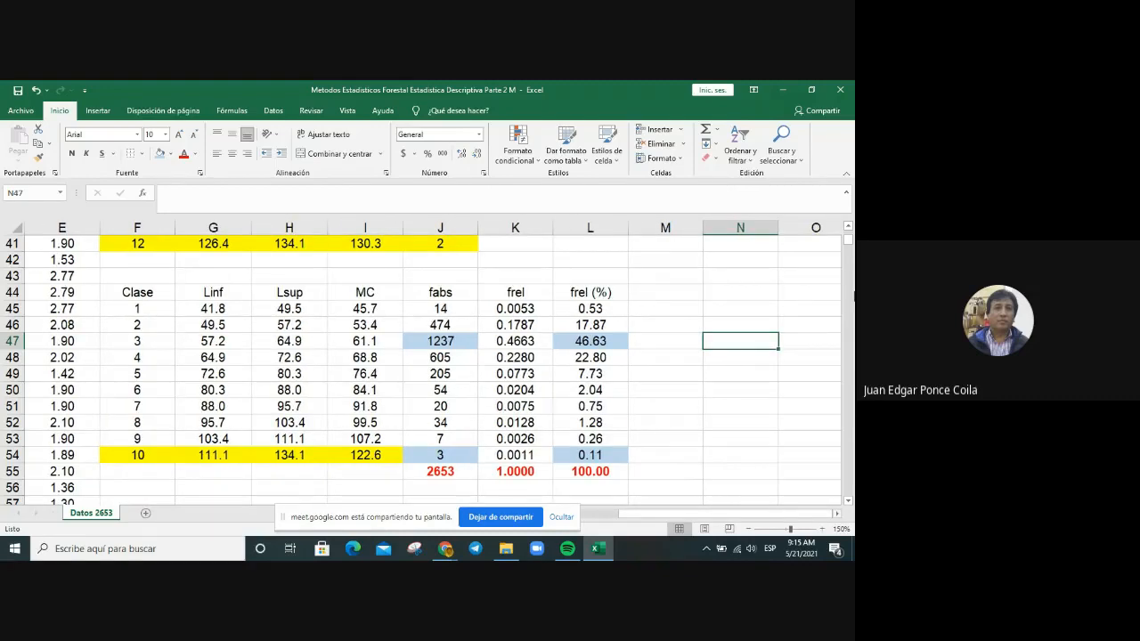
left_click(660, 296)
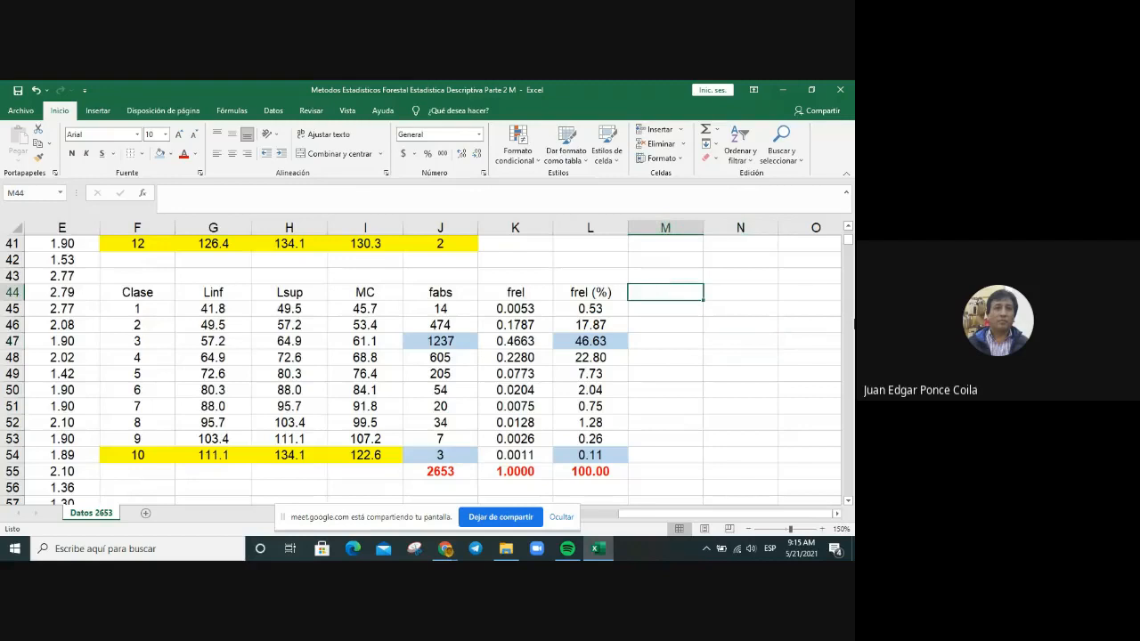
type("fabsacum")
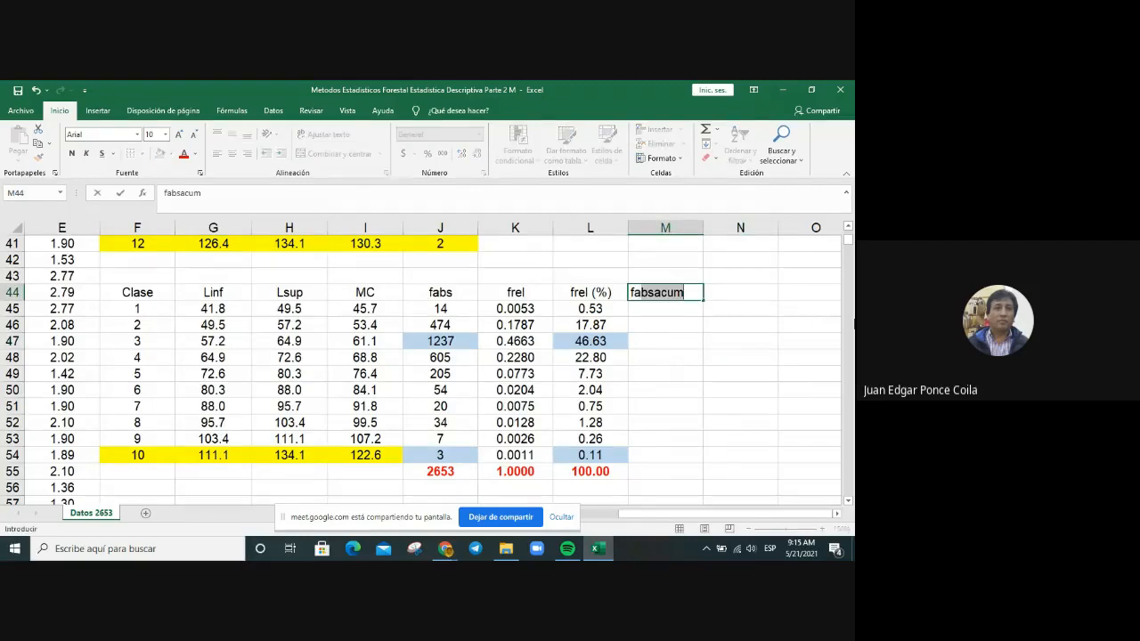
key("Return")
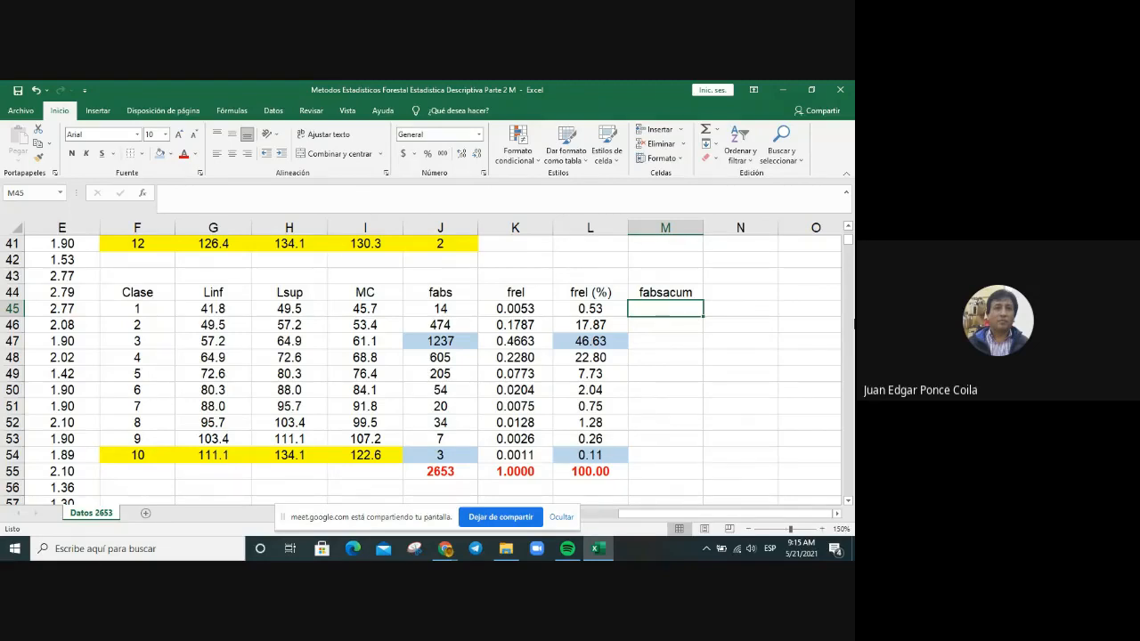
Start the cumulative absolute frequency in M45 with the formula =J45.
type("=")
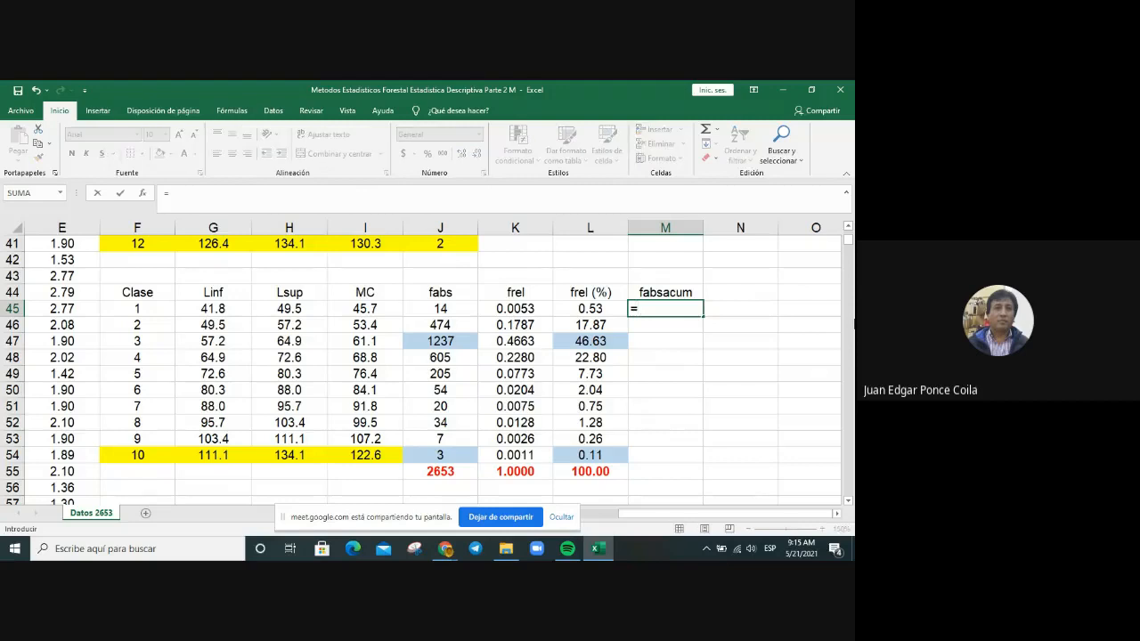
key("Left")
key("Left")
key("Left")
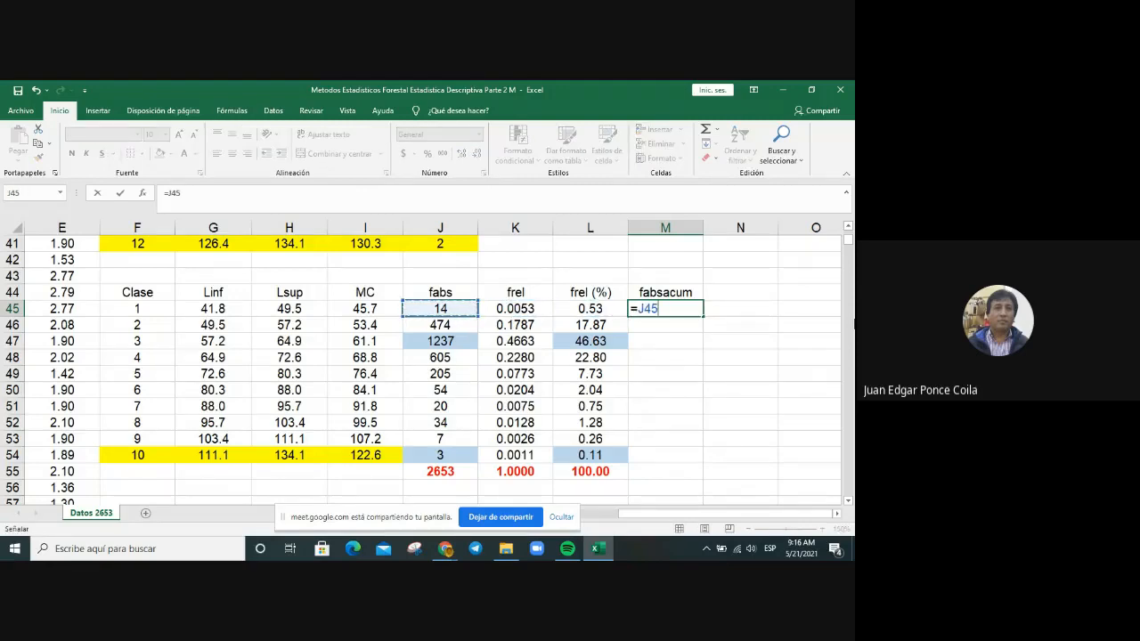
key("Return")
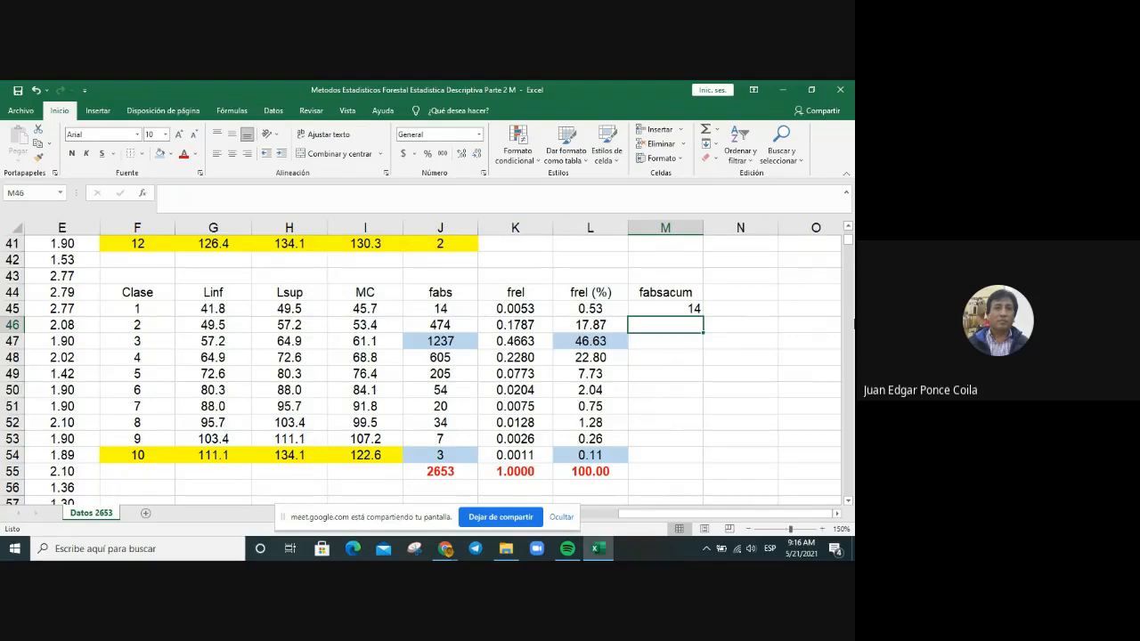
Accumulate the absolute frequencies by entering =M45+J46 in M46 and filling the formula down to M54.
type("=")
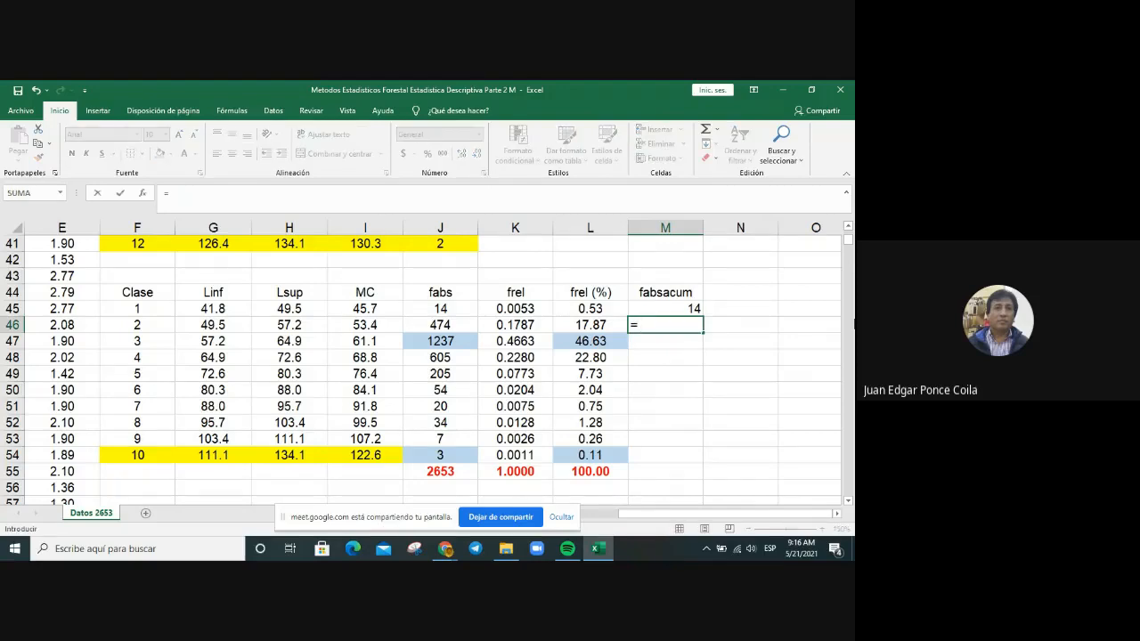
key("Up")
type("+")
key("Left")
key("Left")
key("Left")
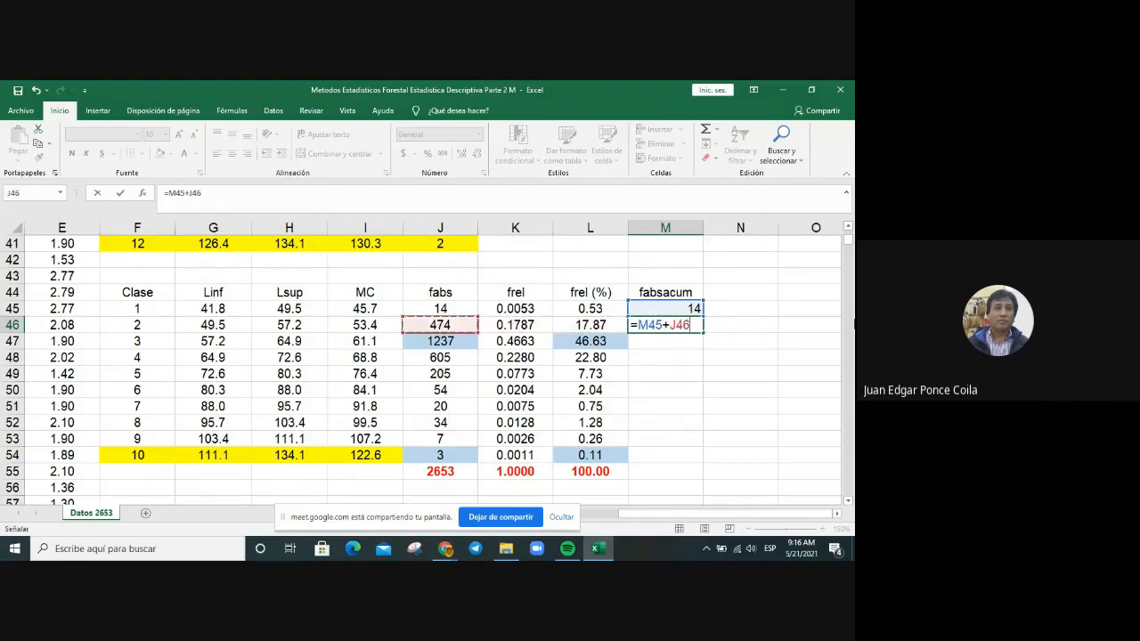
key("Return")
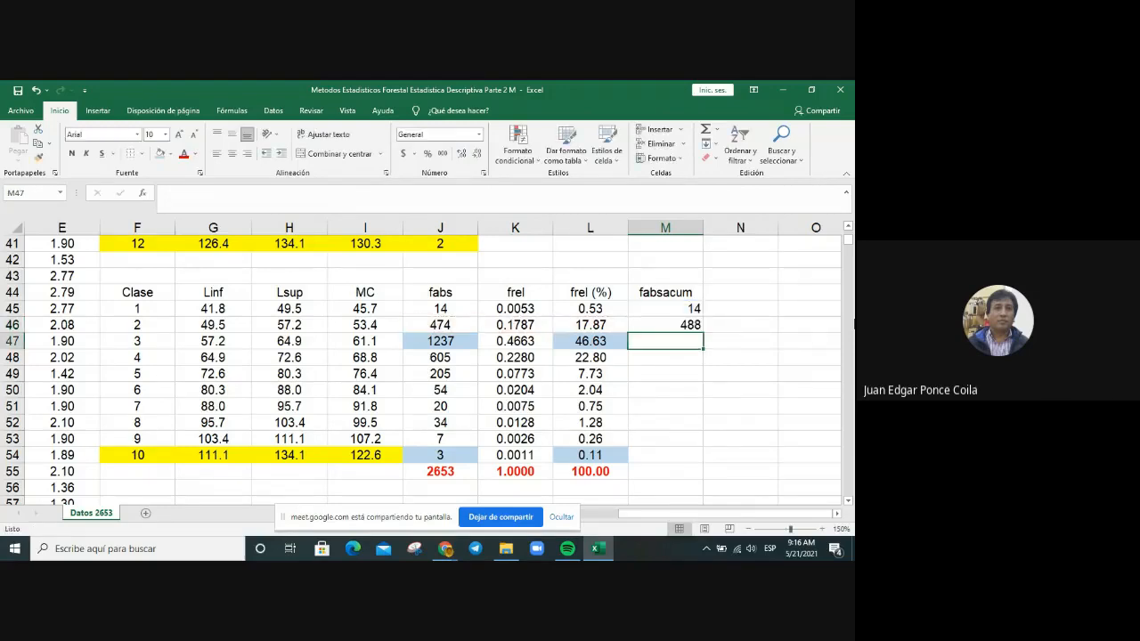
left_click(662, 321)
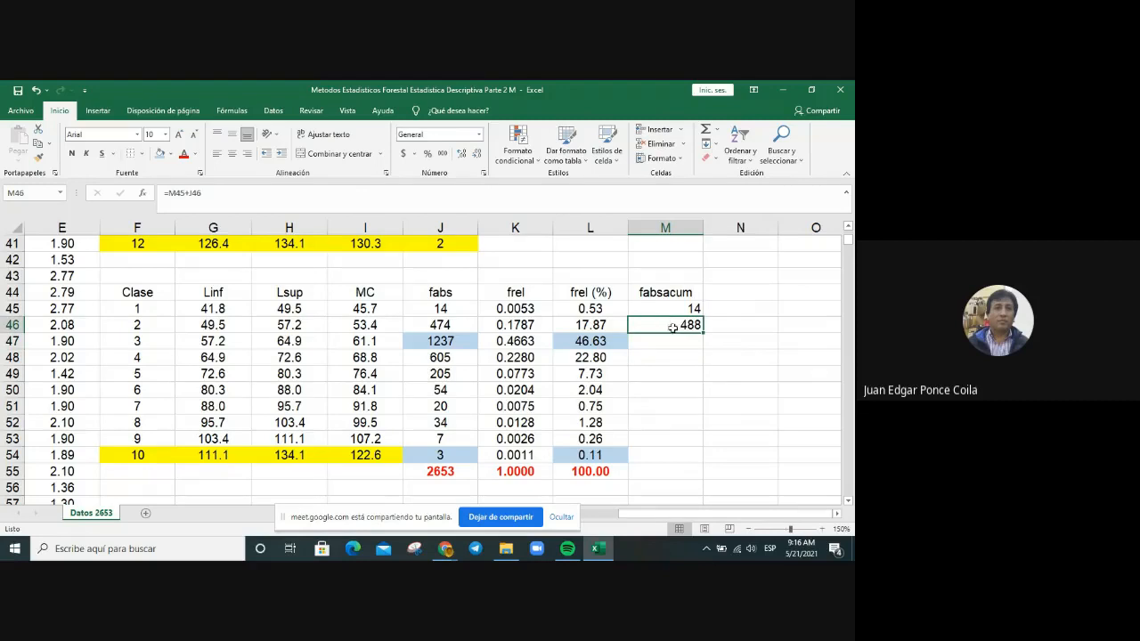
left_click_drag(703, 335, 677, 465)
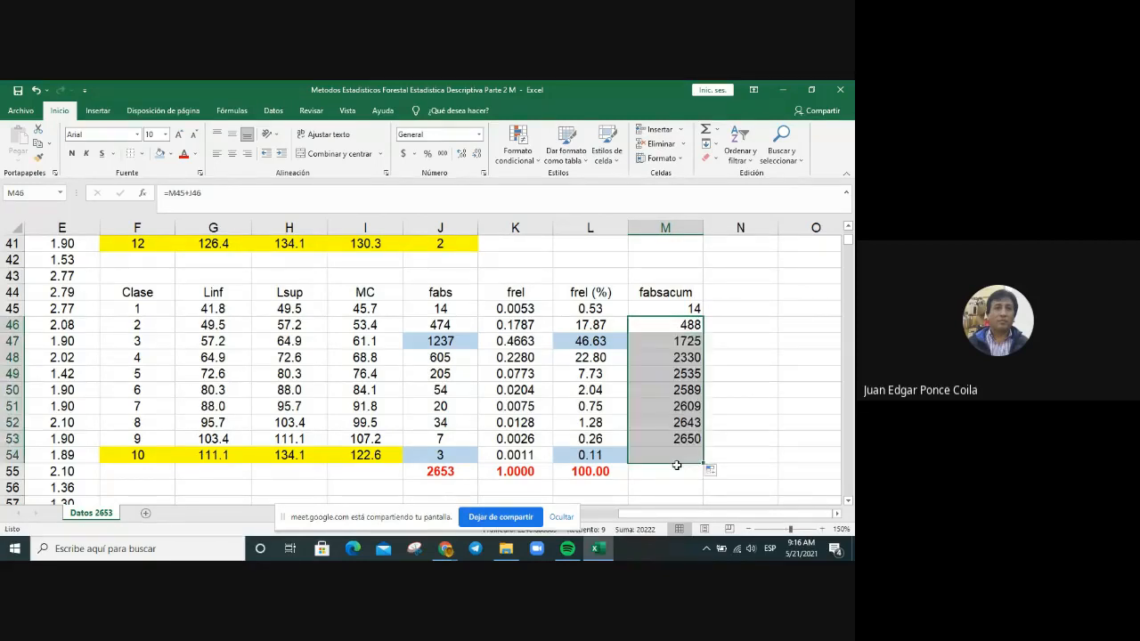
left_click(744, 352)
Center the fabsacum values in M45:M54 and format the class 10 value in M54 as bold red.
left_click_drag(654, 312, 643, 454)
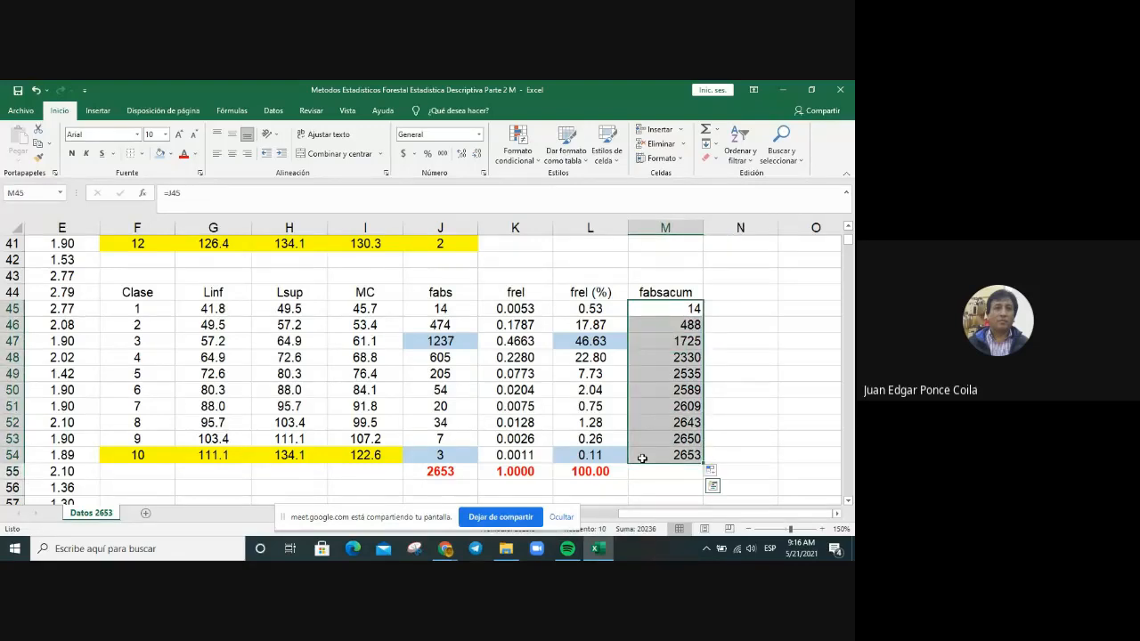
left_click(230, 155)
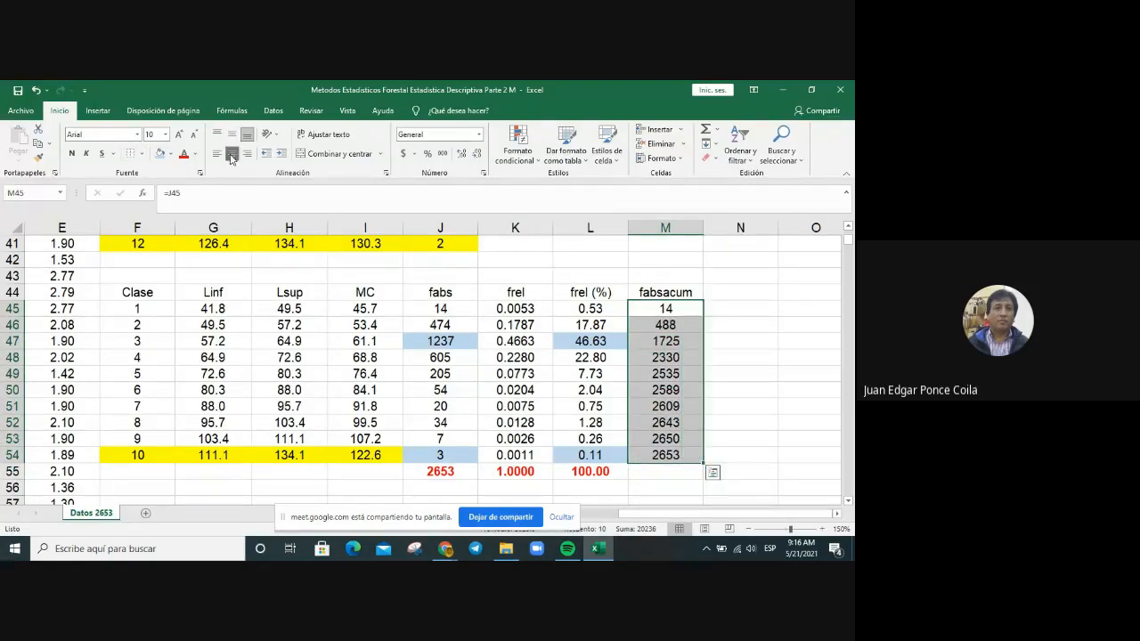
left_click(681, 456)
left_click(184, 153)
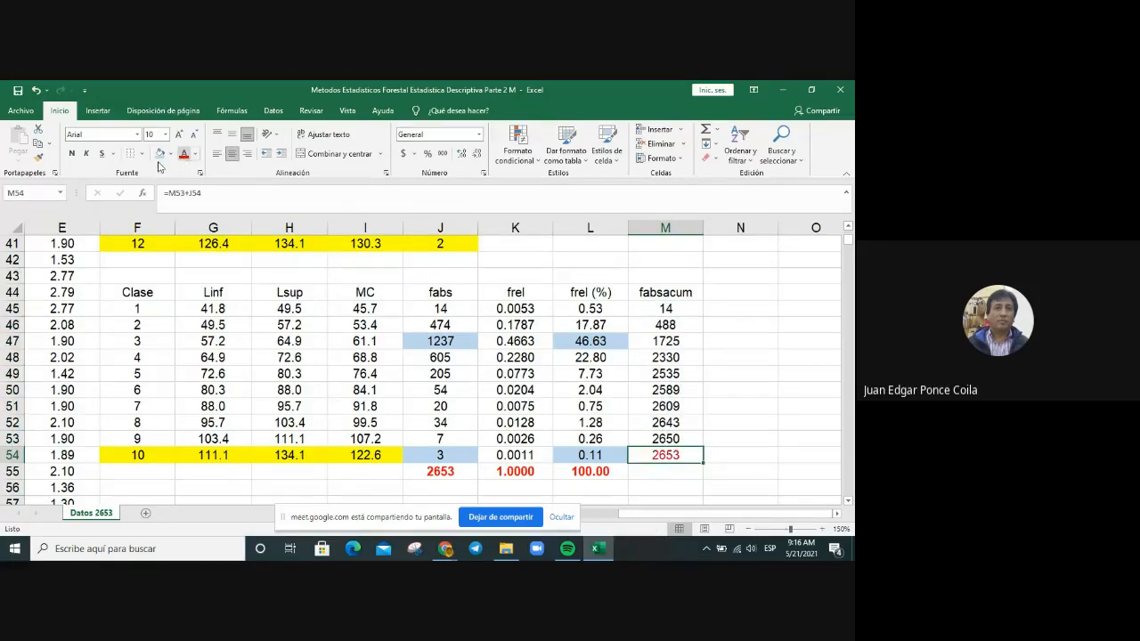
left_click(71, 153)
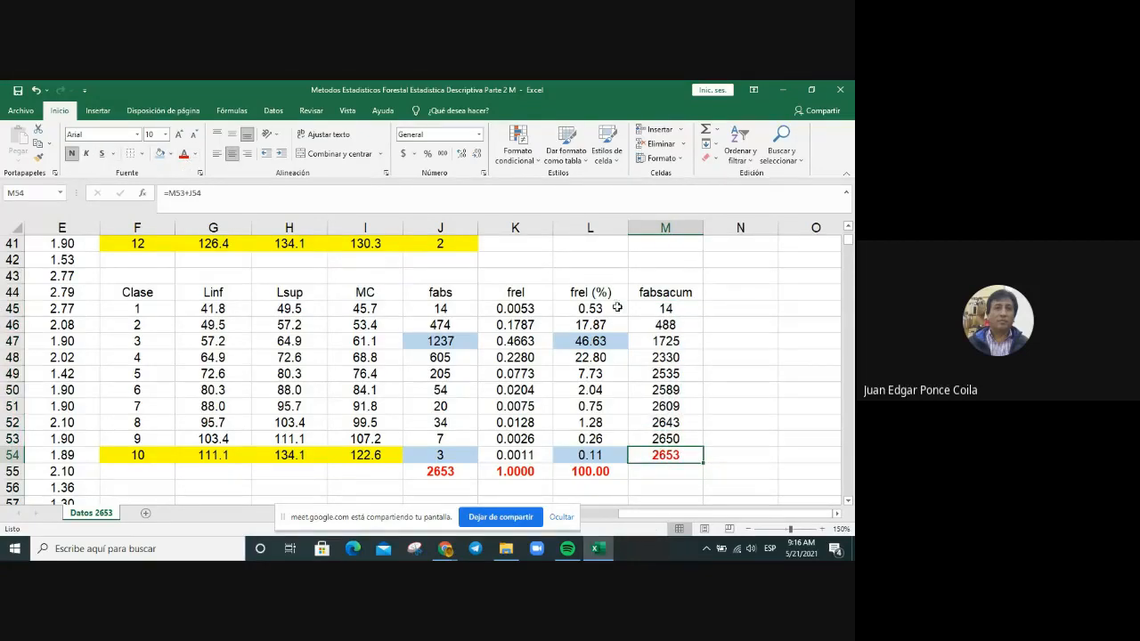
left_click(791, 424)
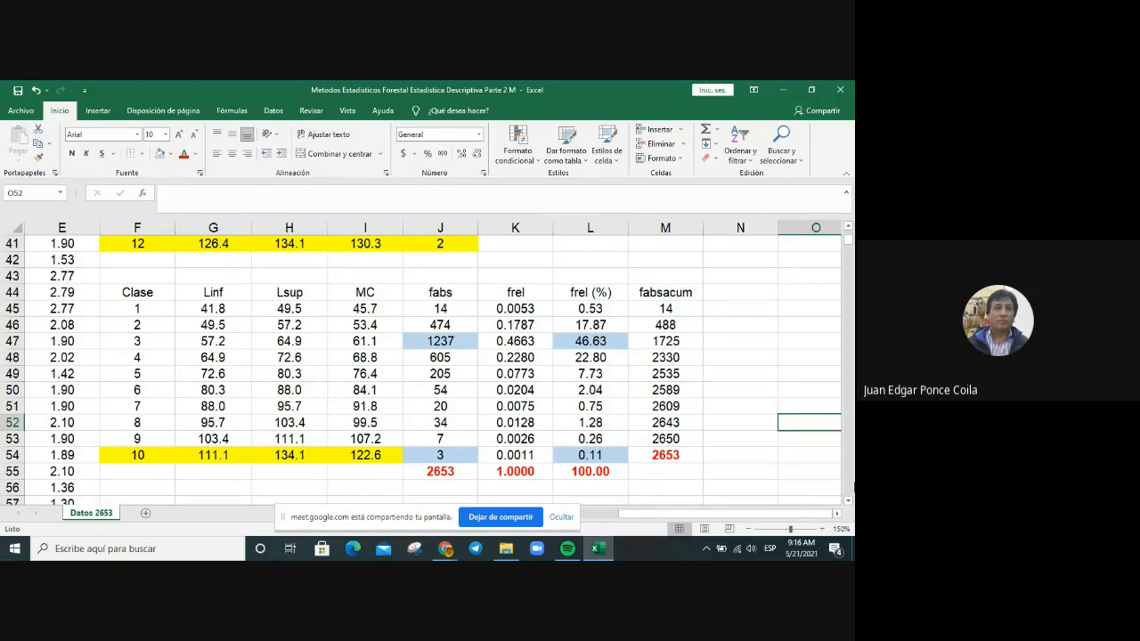
Enter the header "frelacum" in N44, beside fabsacum in the regrouped 10-class table.
scroll(428, 356, "right", 1)
key("Up")
key("Up")
key("Up")
key("Up")
key("Up")
key("Up")
key("Up")
key("Up")
key("Left")
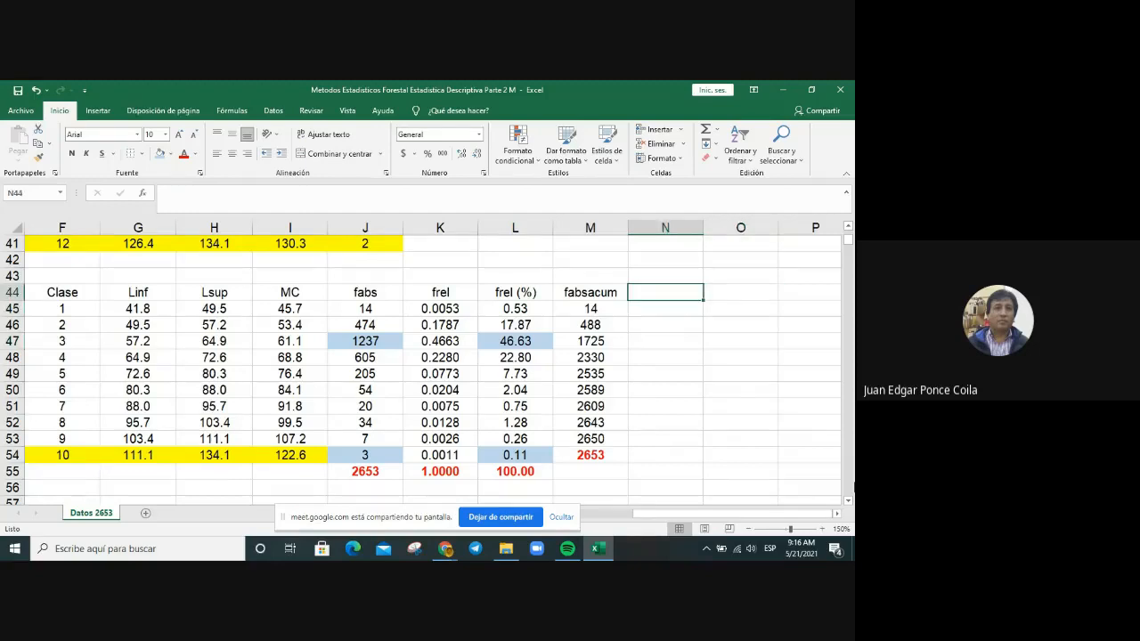
type("fabs")
key("BackSpace")
key("BackSpace")
key("BackSpace")
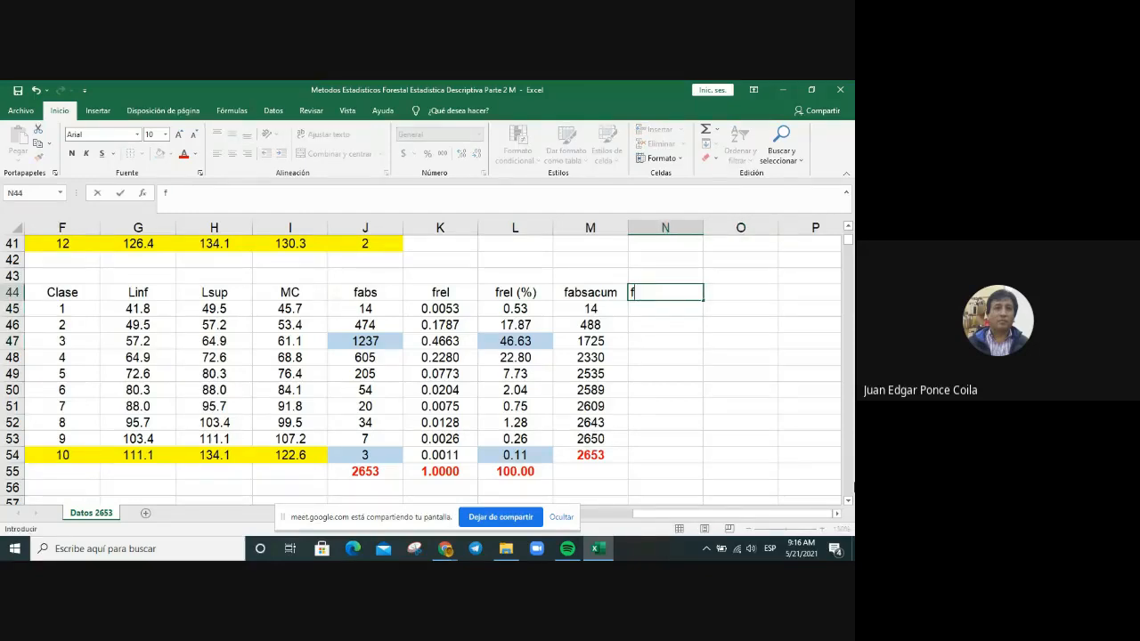
type("relacum")
key("Return")
type("=")
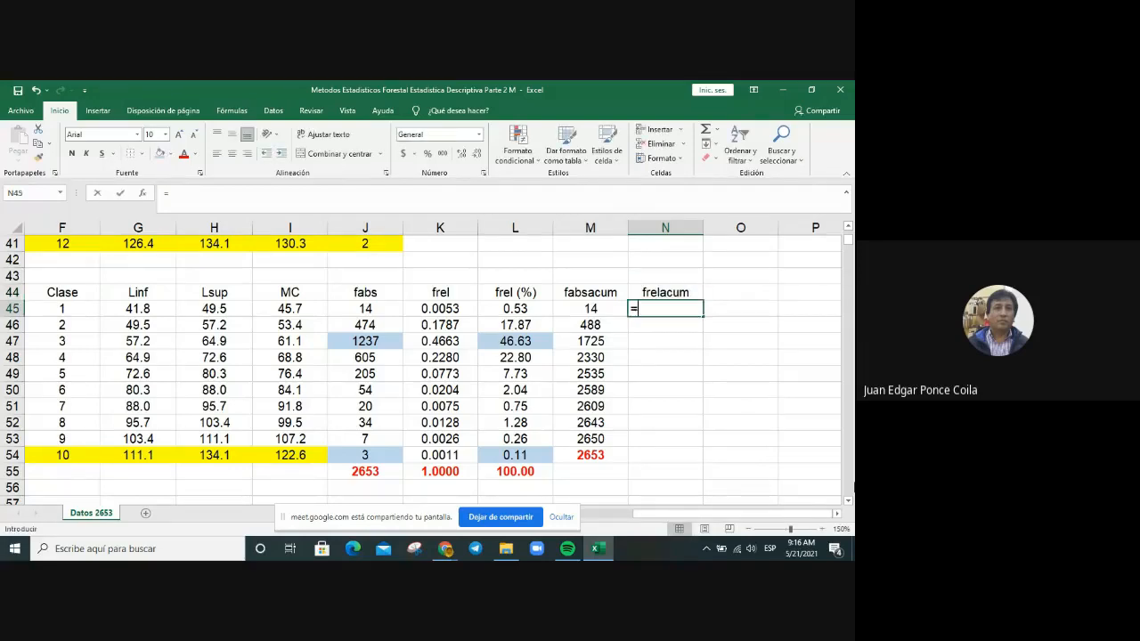
key("Left")
key("Left")
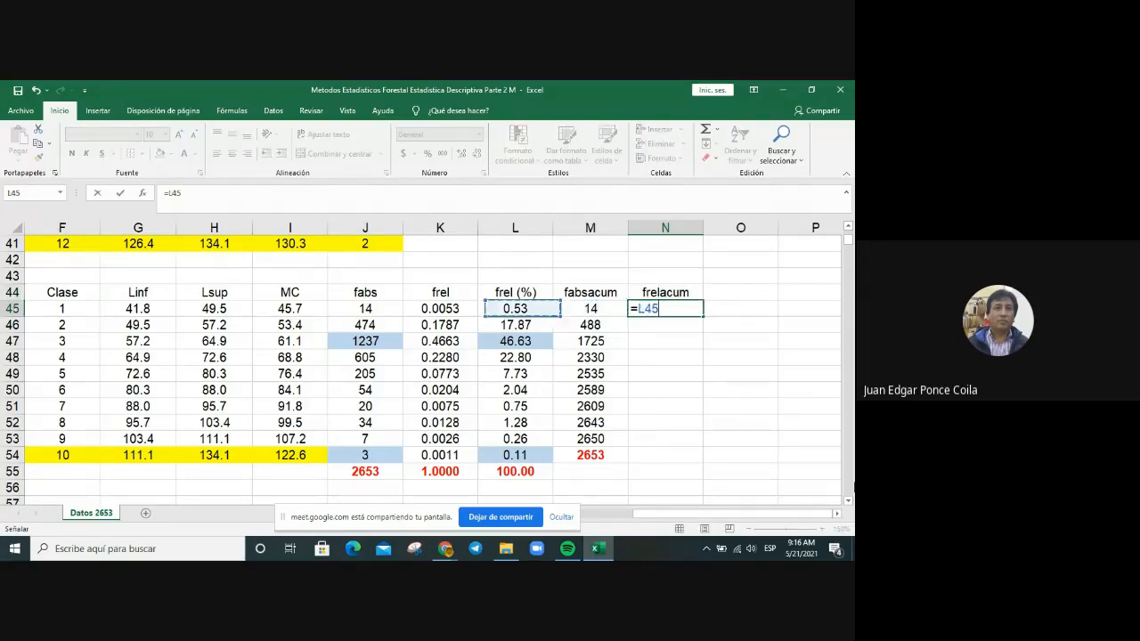
key("Return")
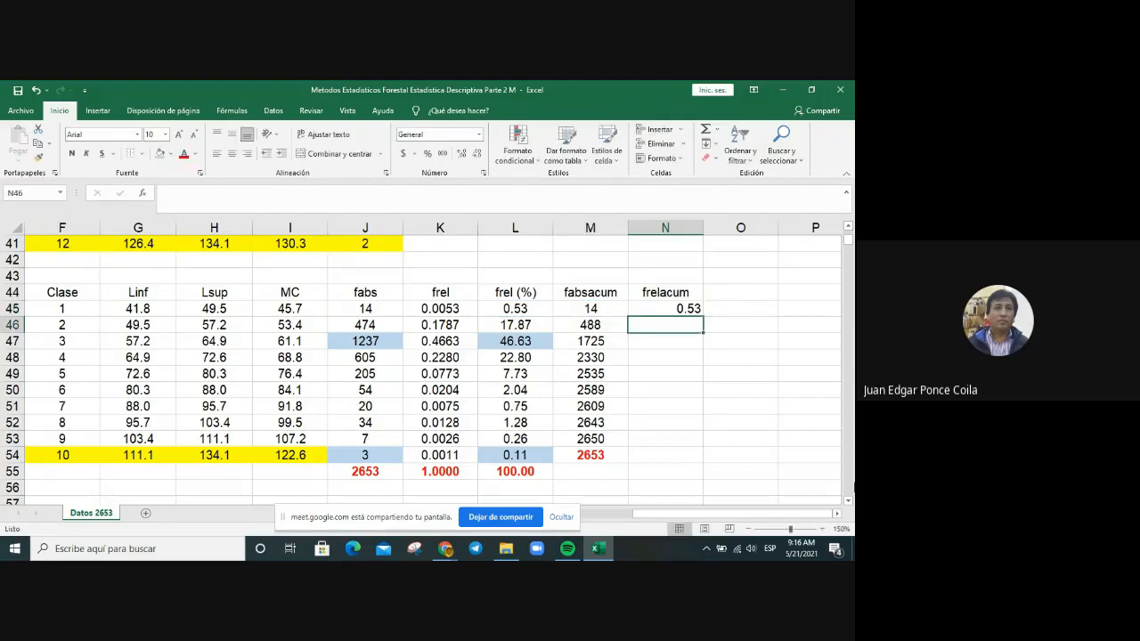
type("=")
key("Up")
type("+")
key("Left")
key("Left")
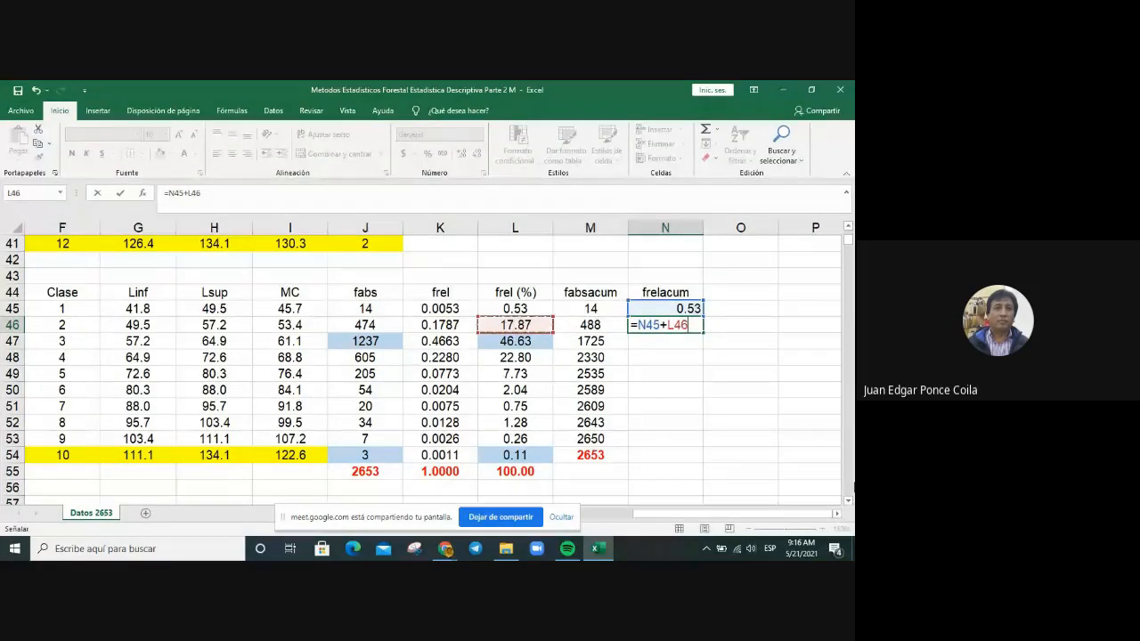
key("BackSpace")
key("BackSpace")
key("BackSpace")
key("BackSpace")
key("BackSpace")
key("BackSpace")
key("BackSpace")
key("BackSpace")
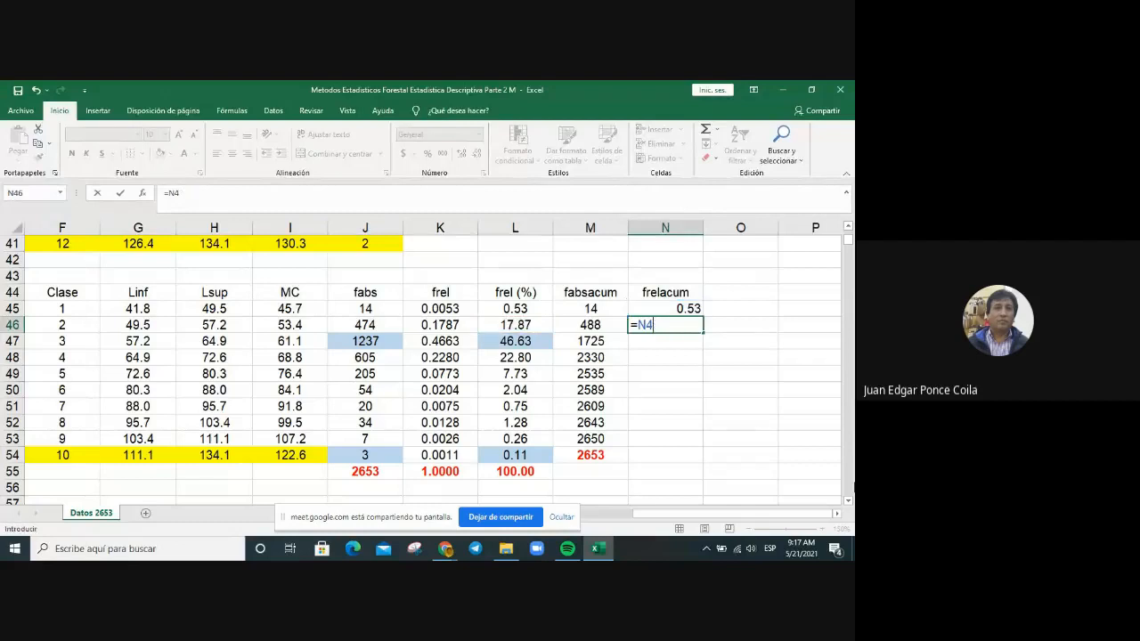
key("Return")
key("Up")
key("Up")
type(")")
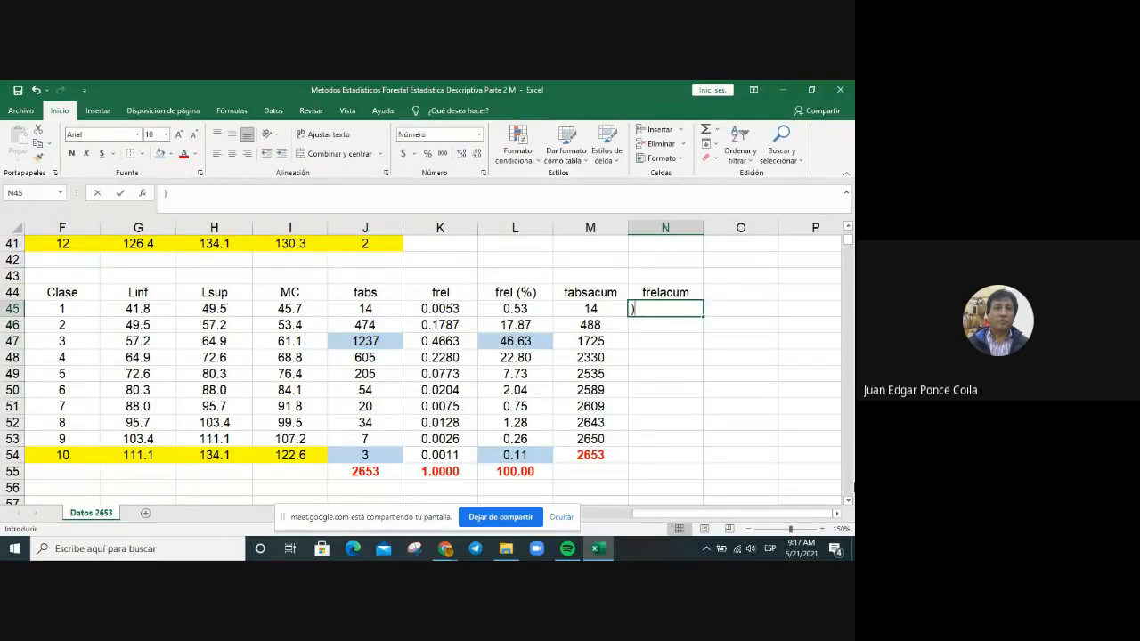
key("Left")
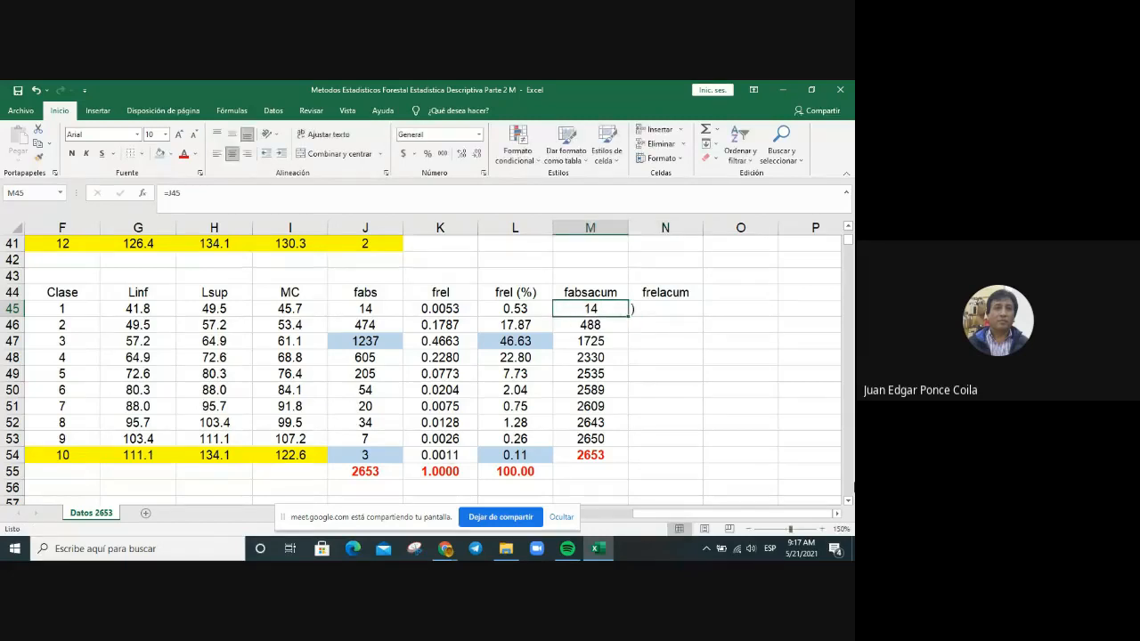
key("Right")
Start the cumulative relative frequency in N45 with the formula =K45.
type("=")
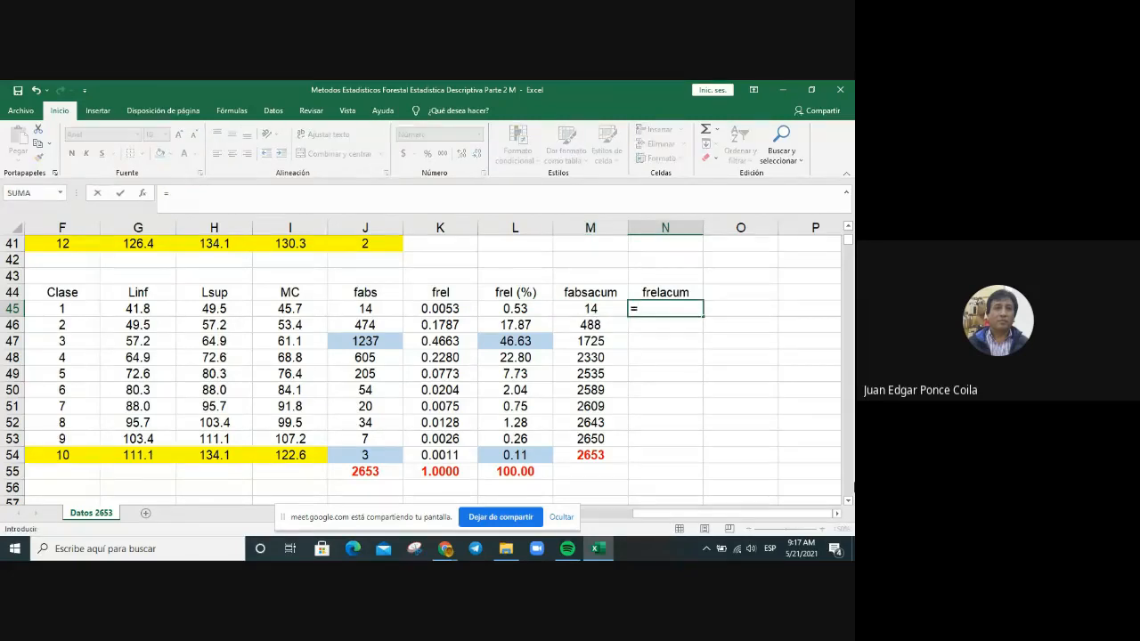
key("Left")
key("Left")
key("Left")
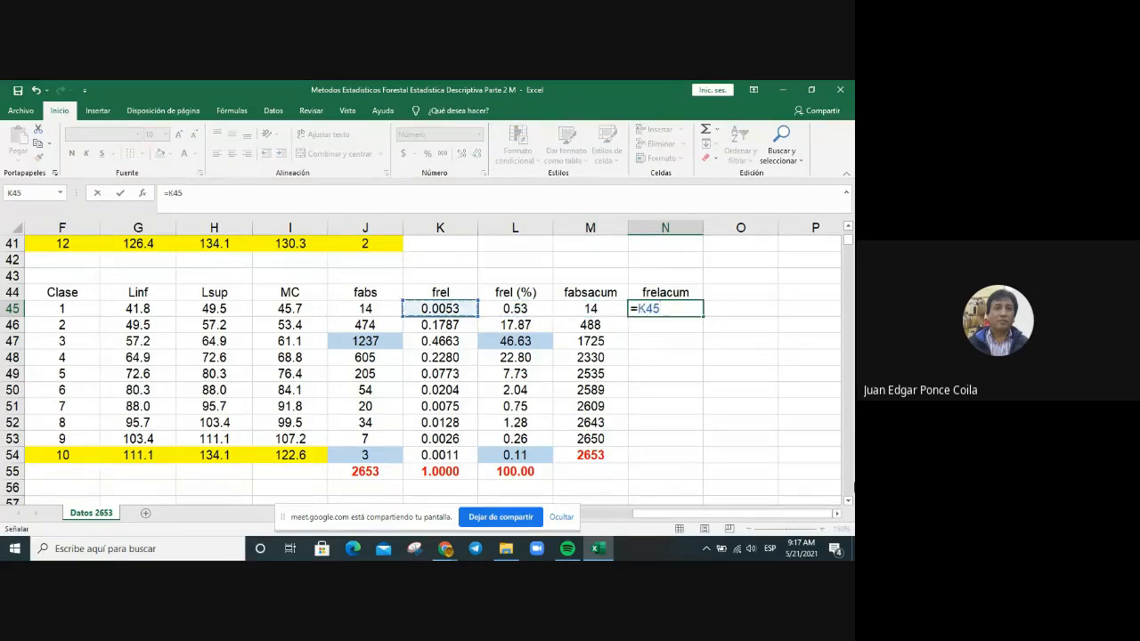
key("Return")
Enter =N45+K46 in N46 and fill the formula down to N54 to accumulate the relative frequencies.
type("=")
key("Up")
type("+")
key("Left")
key("Left")
key("Left")
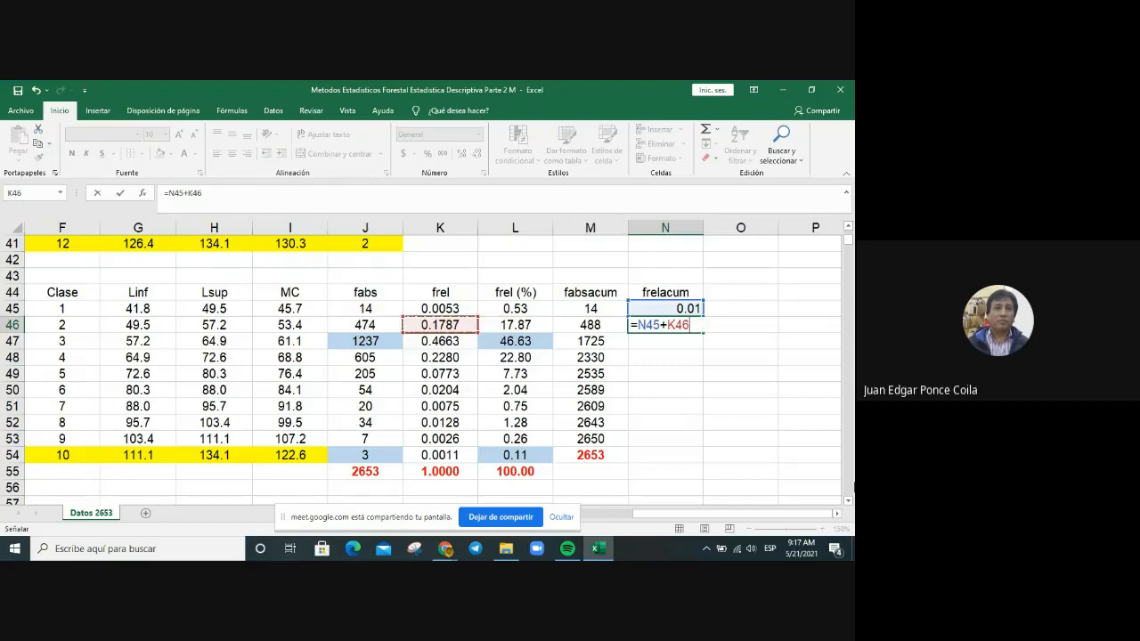
key("Return")
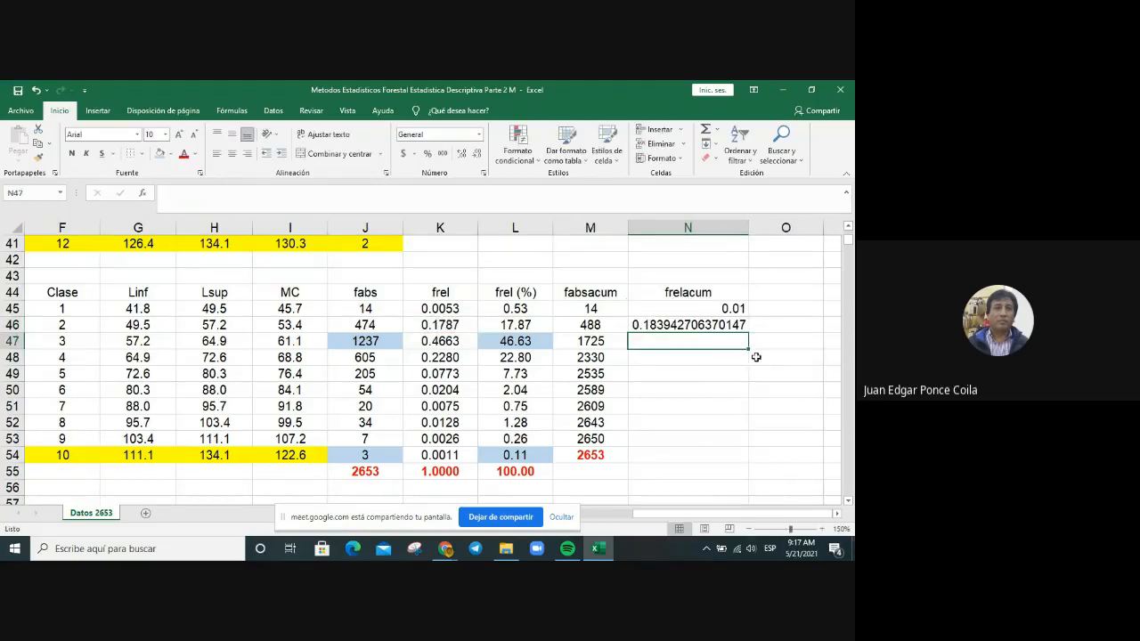
left_click(687, 311)
left_click(688, 326)
left_click_drag(746, 335, 737, 463)
Format the frelacum cells N46:N54 as numbers with 2 decimal places.
right_click(713, 392)
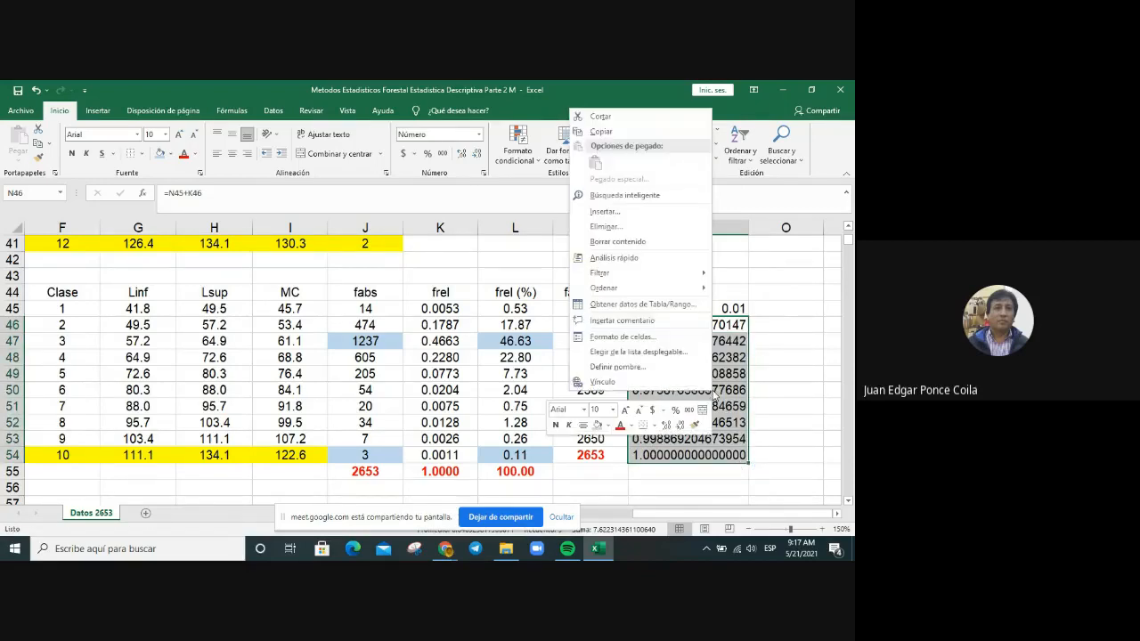
left_click(654, 336)
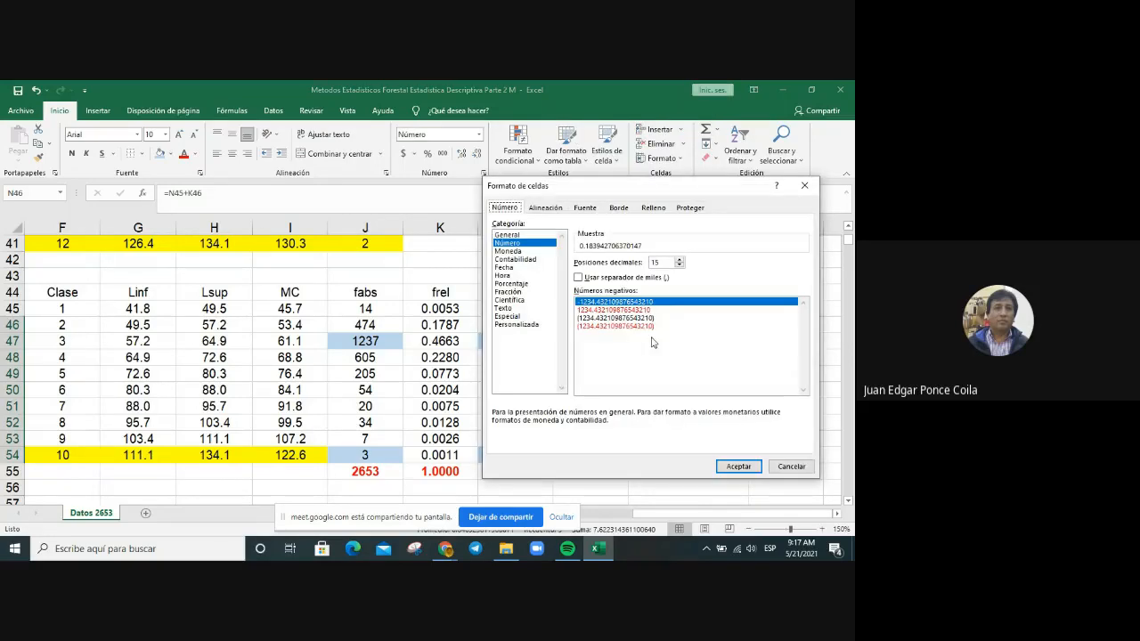
double_click(655, 262)
type("2")
key("Return")
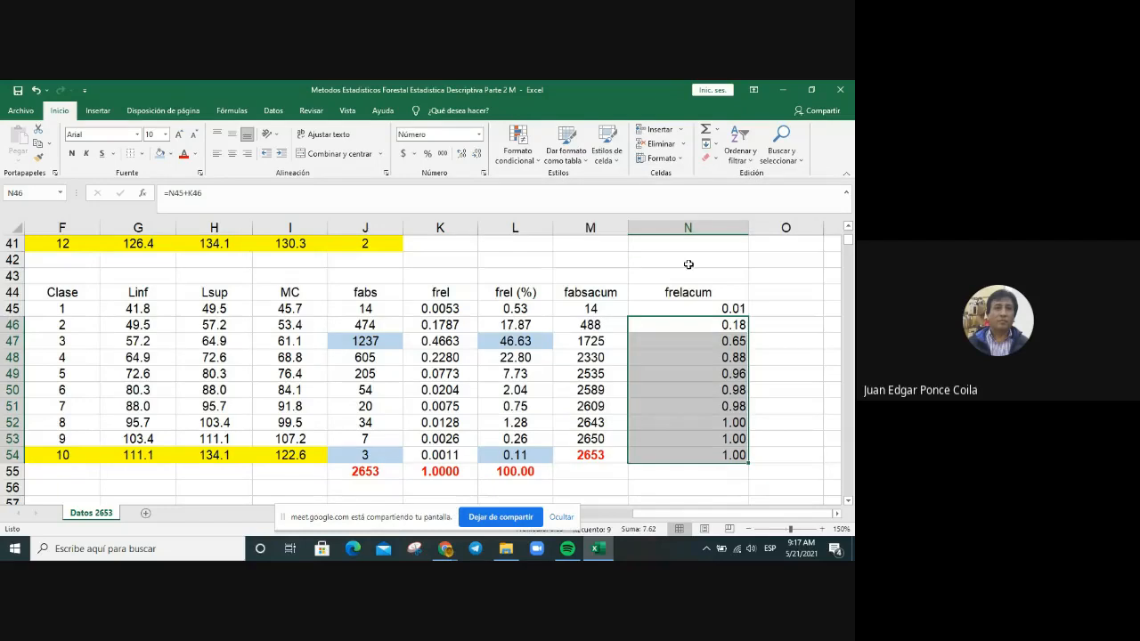
Give columns M and N the same width and center the frelacum header and values in N44:N54.
left_click_drag(588, 225, 631, 226)
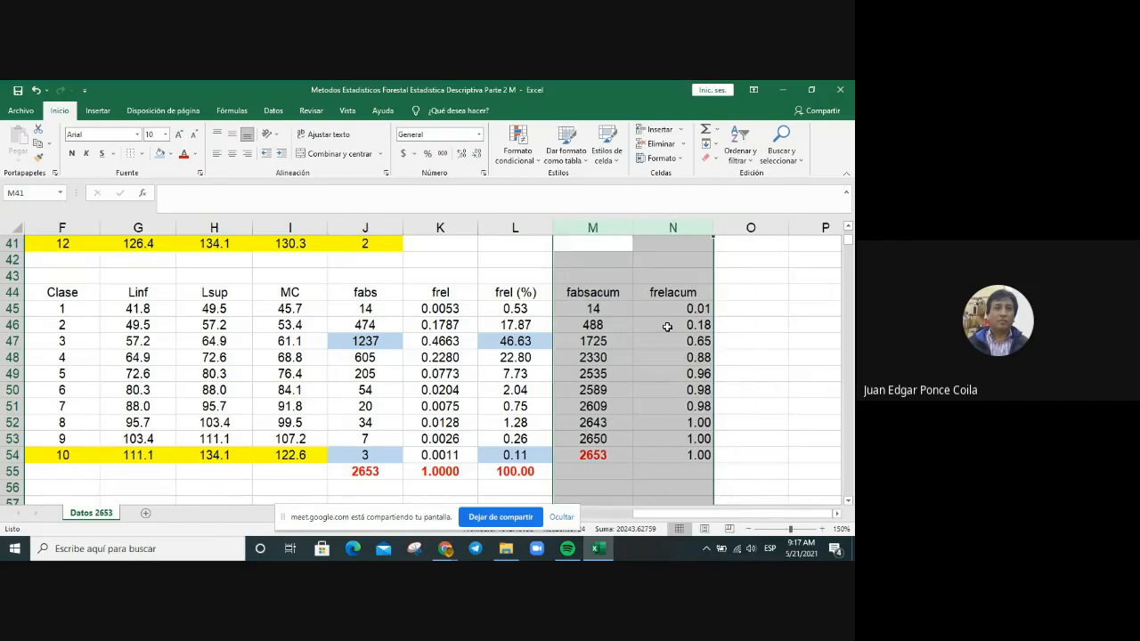
left_click(667, 325)
left_click(668, 289)
left_click_drag(669, 289, 647, 458)
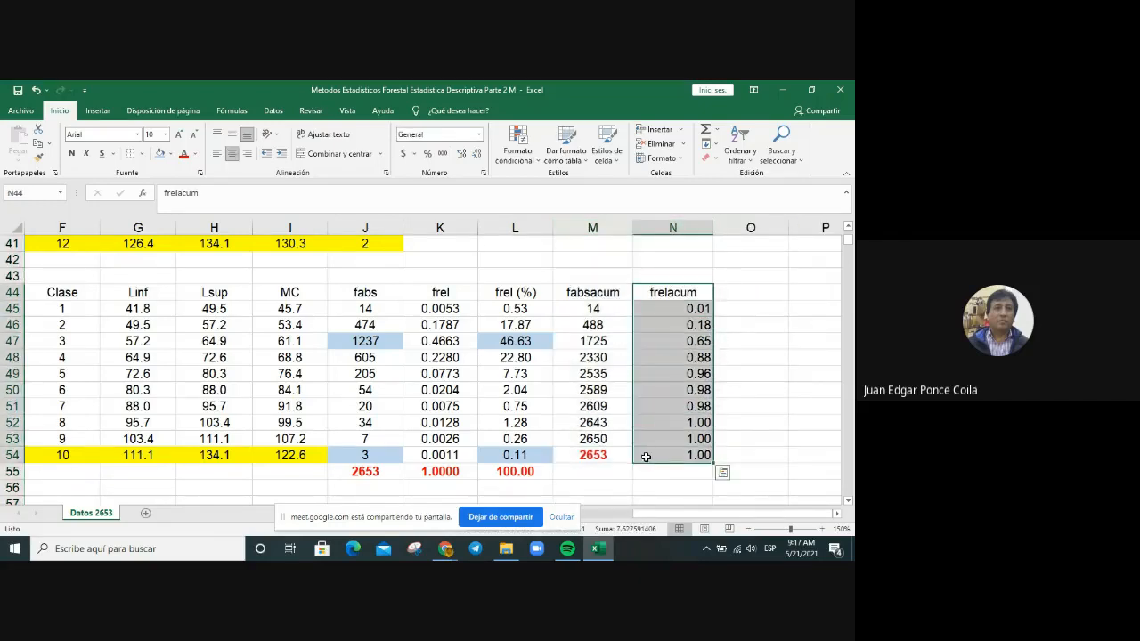
left_click(232, 158)
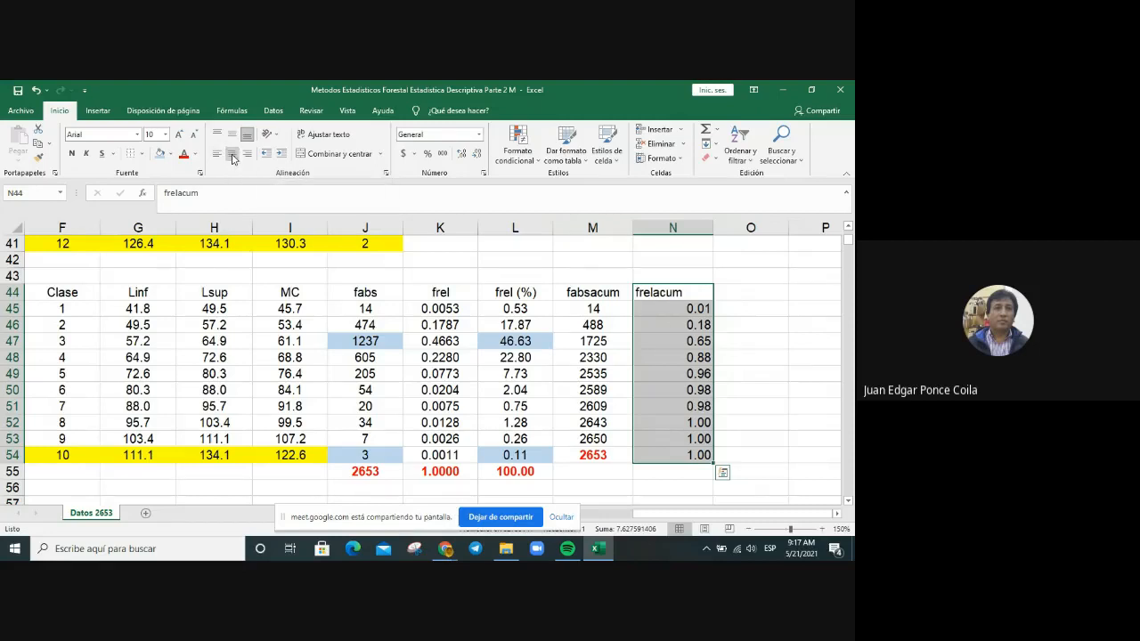
left_click(232, 158)
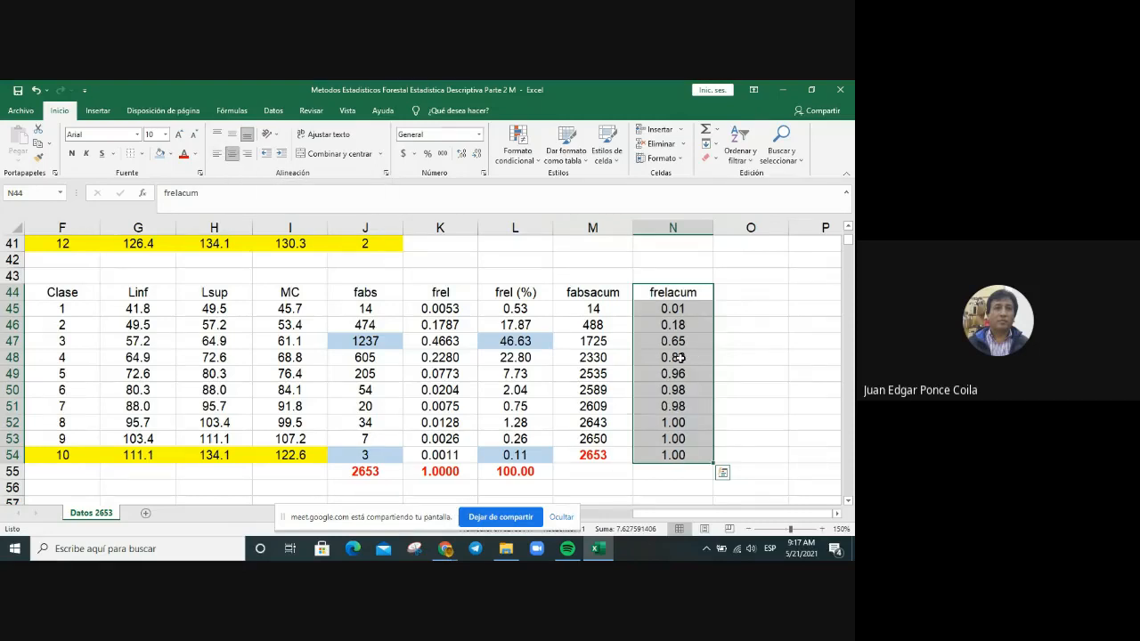
Format the frelacum values in N45:N54 as numbers with 4 decimal places.
left_click(674, 309)
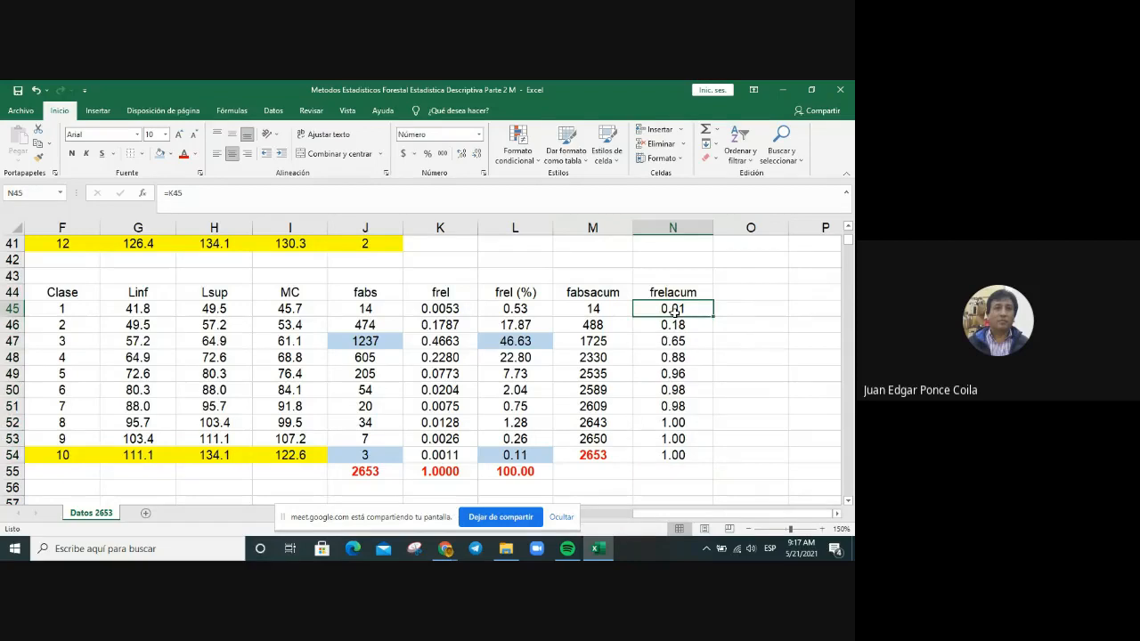
key("shift+Down")
key("shift+Down")
key("shift+Down")
key("shift+Down")
key("shift+Down")
key("shift+Down")
key("shift+Down")
key("shift+Down")
key("shift+Down")
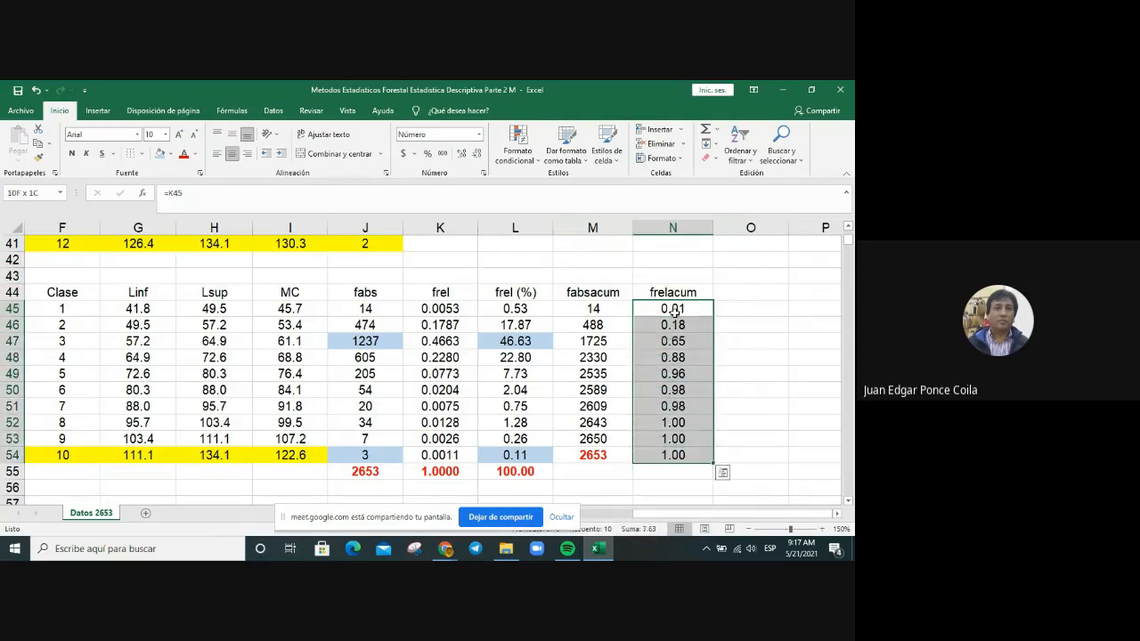
right_click(678, 405)
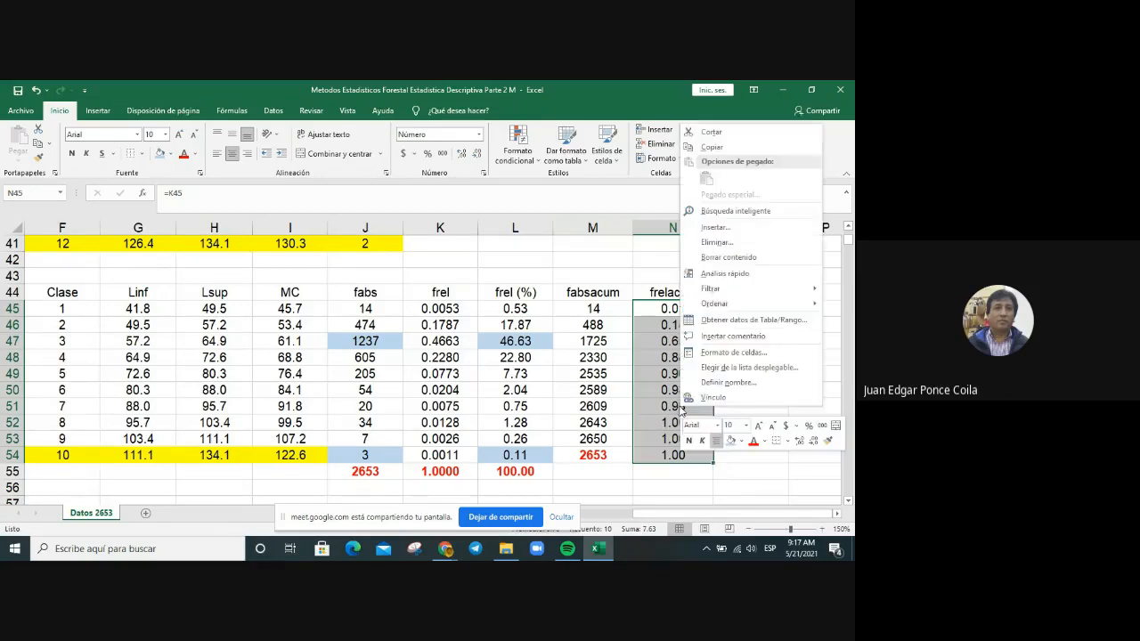
left_click(727, 350)
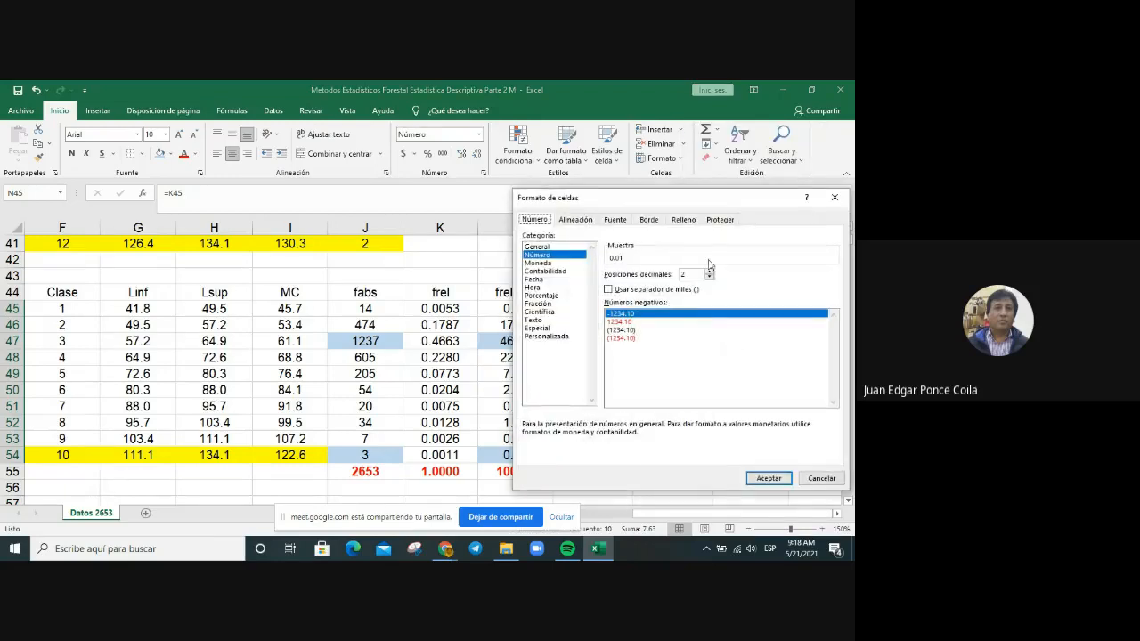
left_click(709, 272)
left_click(709, 272)
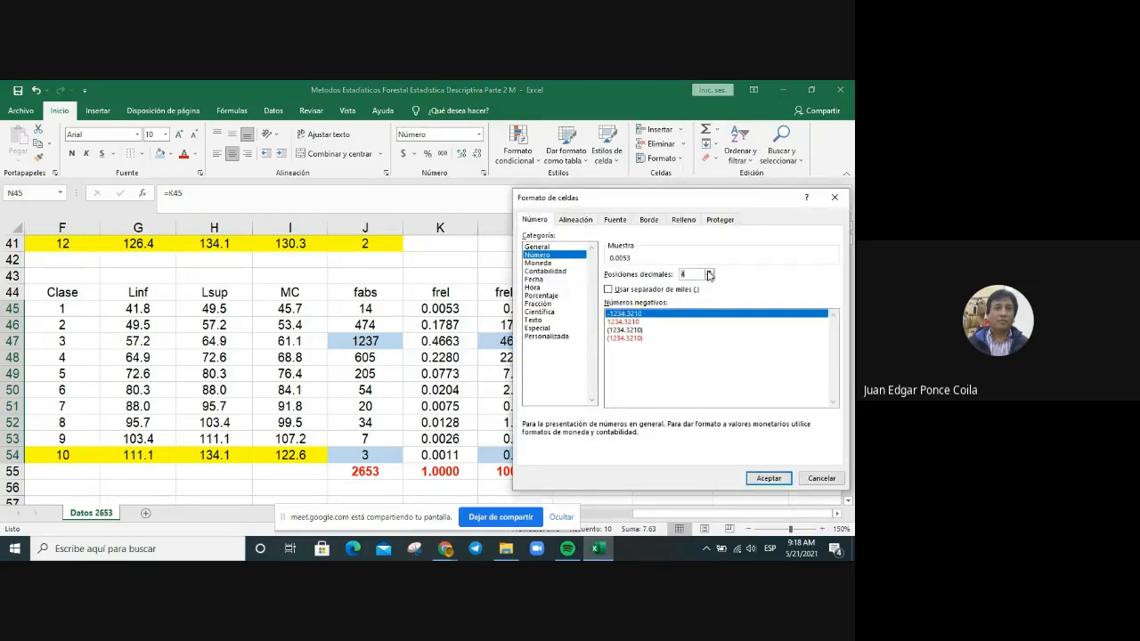
key("Return")
left_click(691, 438)
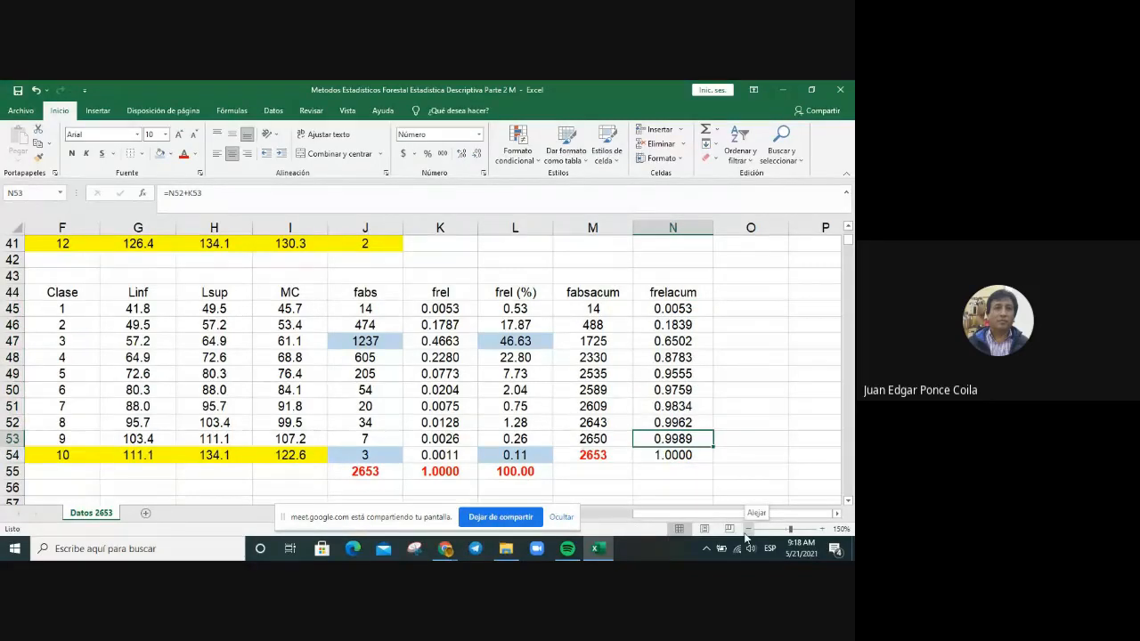
Make the final frelacum value in N54 bold and red.
left_click(675, 455)
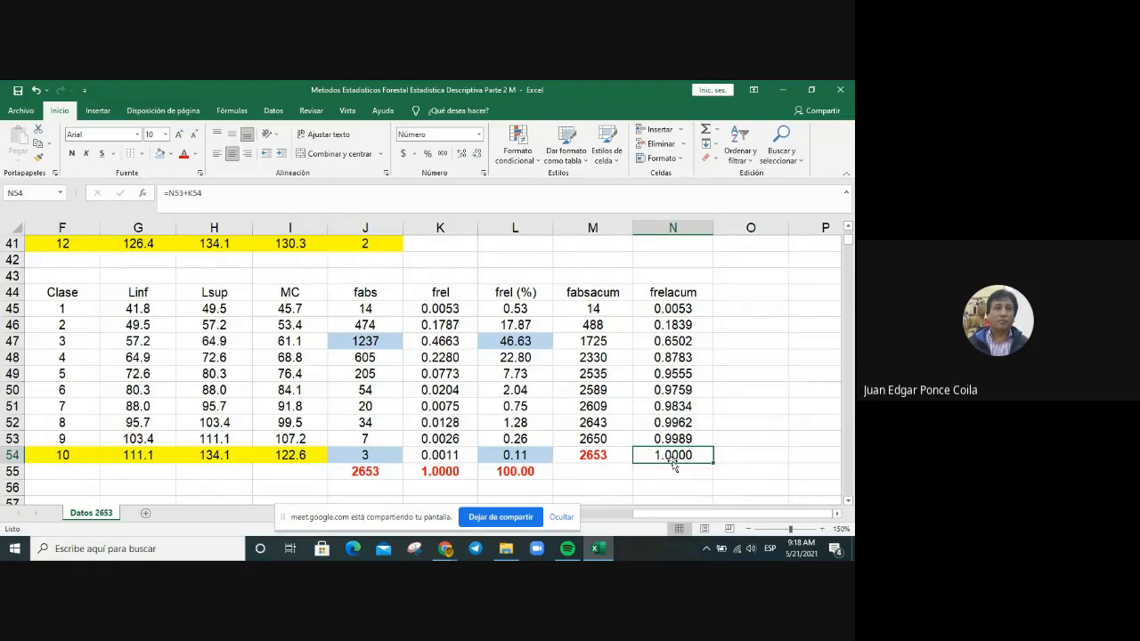
left_click(183, 153)
left_click(73, 153)
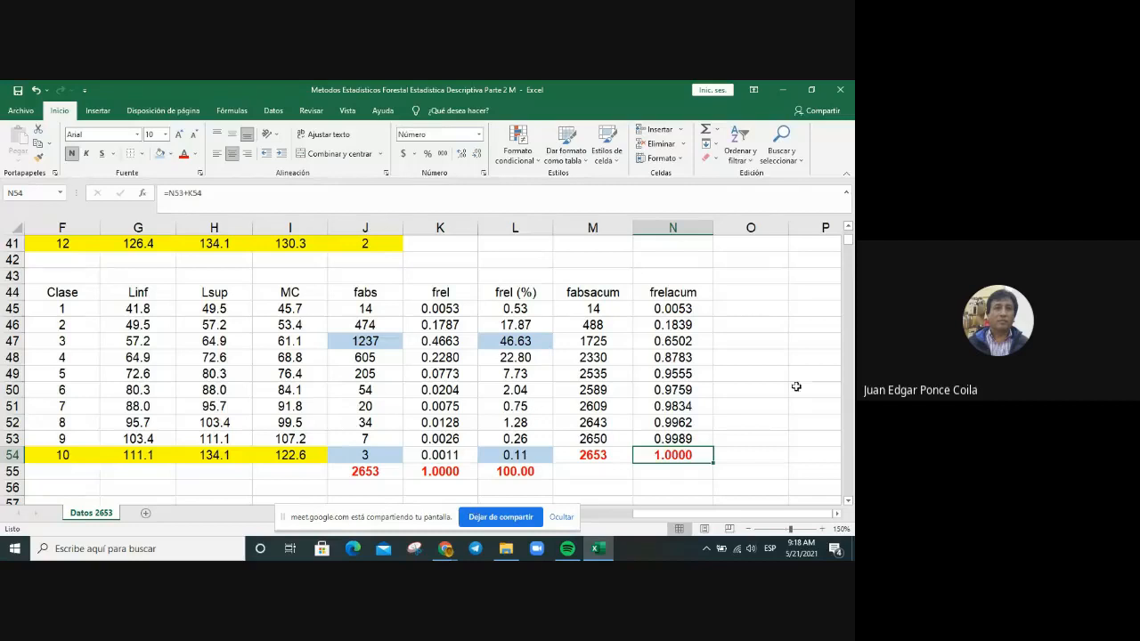
left_click(769, 374)
Enter the column header frelacum (%) in O44.
left_click(772, 292)
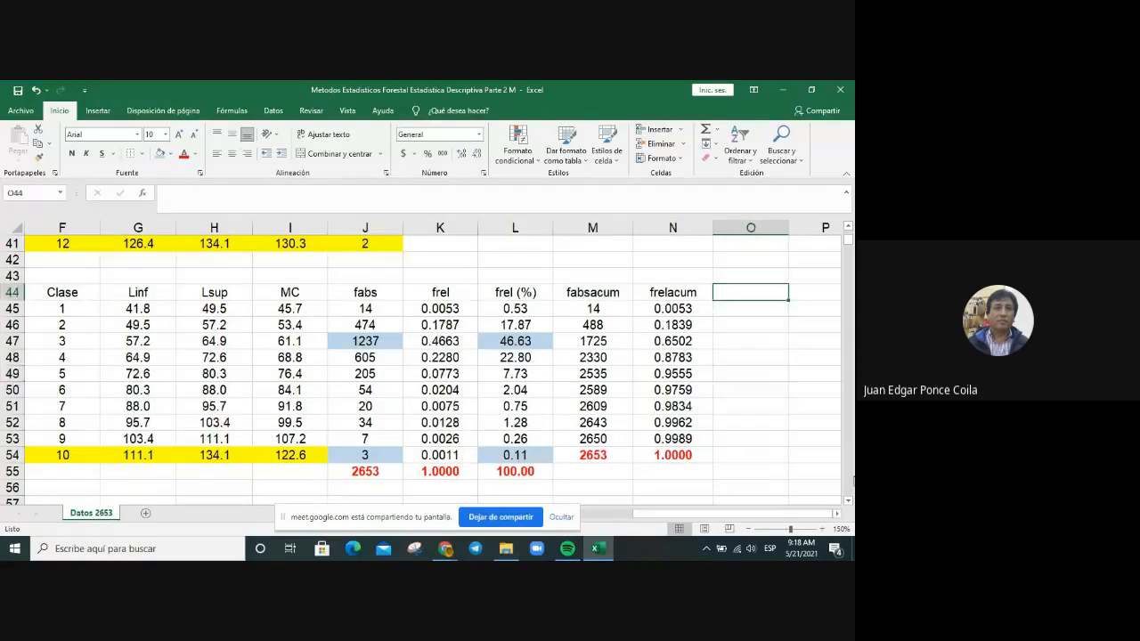
type("fr")
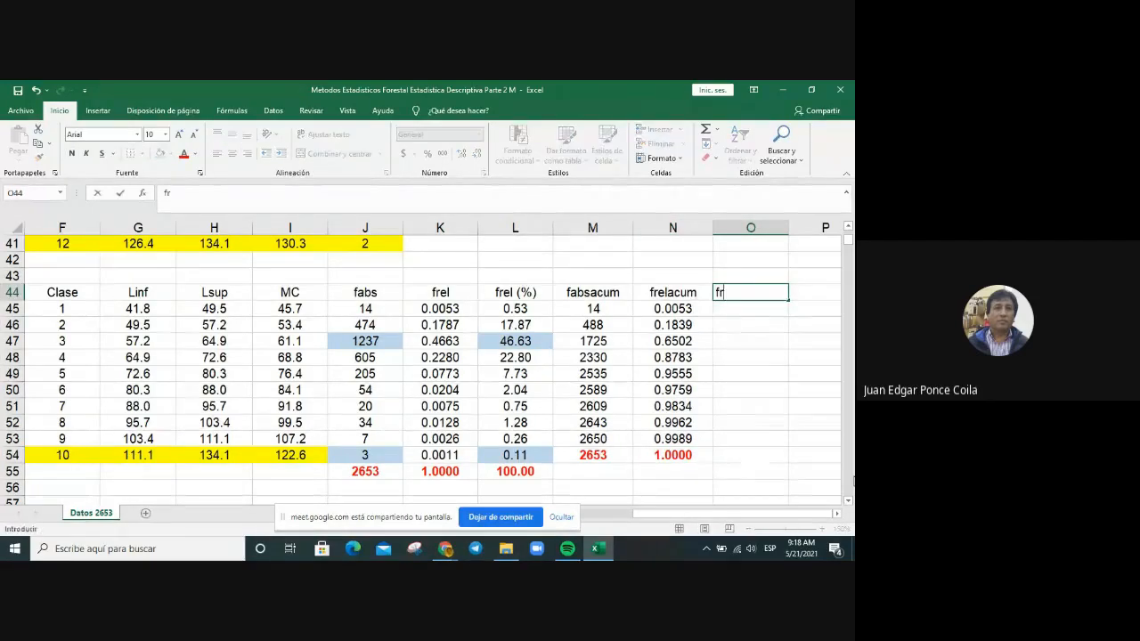
type("elacum (5")
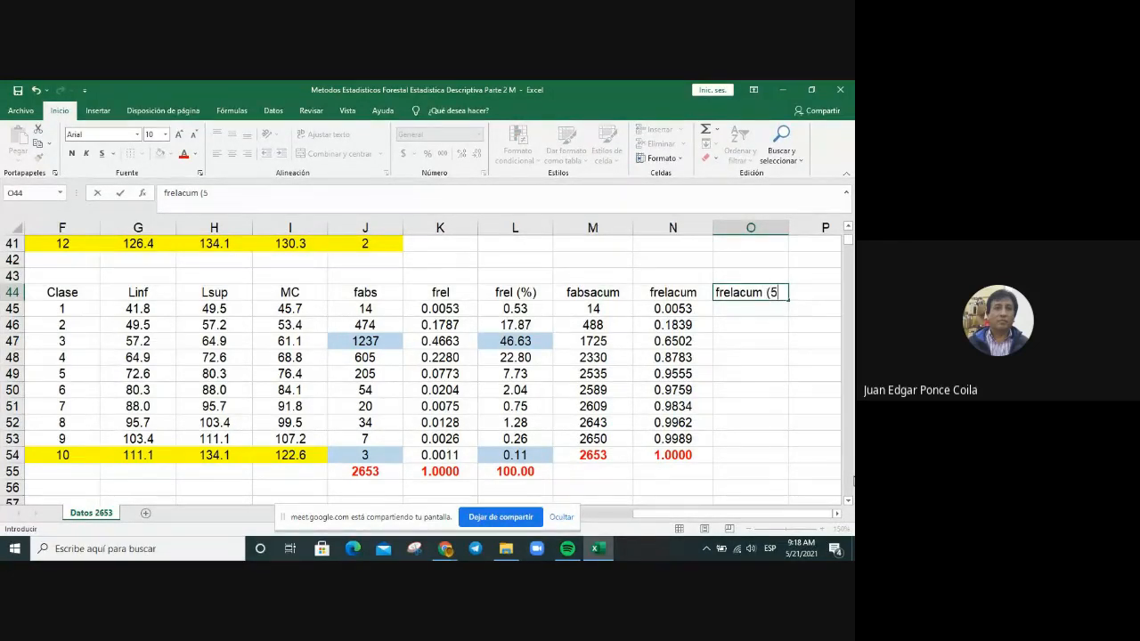
key("BackSpace")
type("%)")
key("Return")
Start the cumulative percentage frequency in O45 with the formula =L45.
type("=")
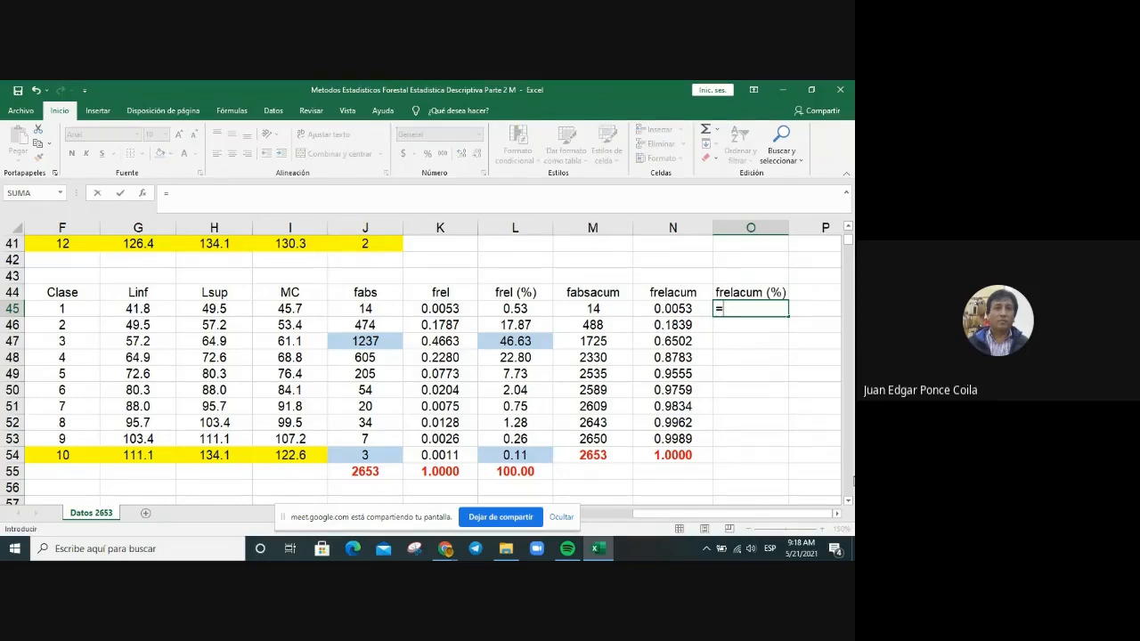
key("Left")
key("Left")
key("Left")
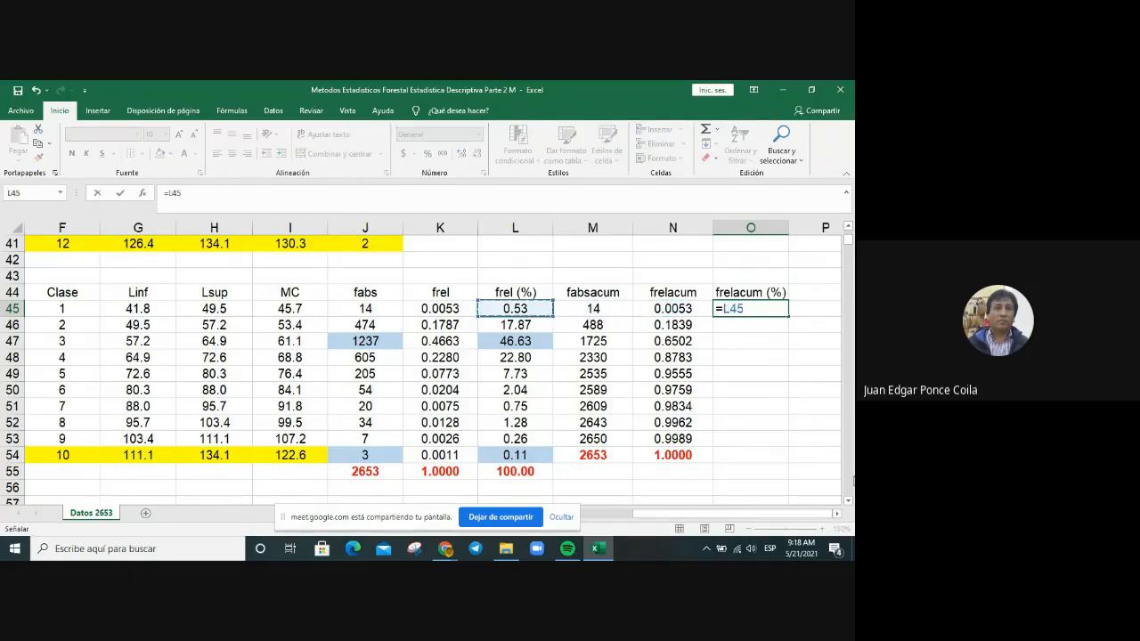
key("Return")
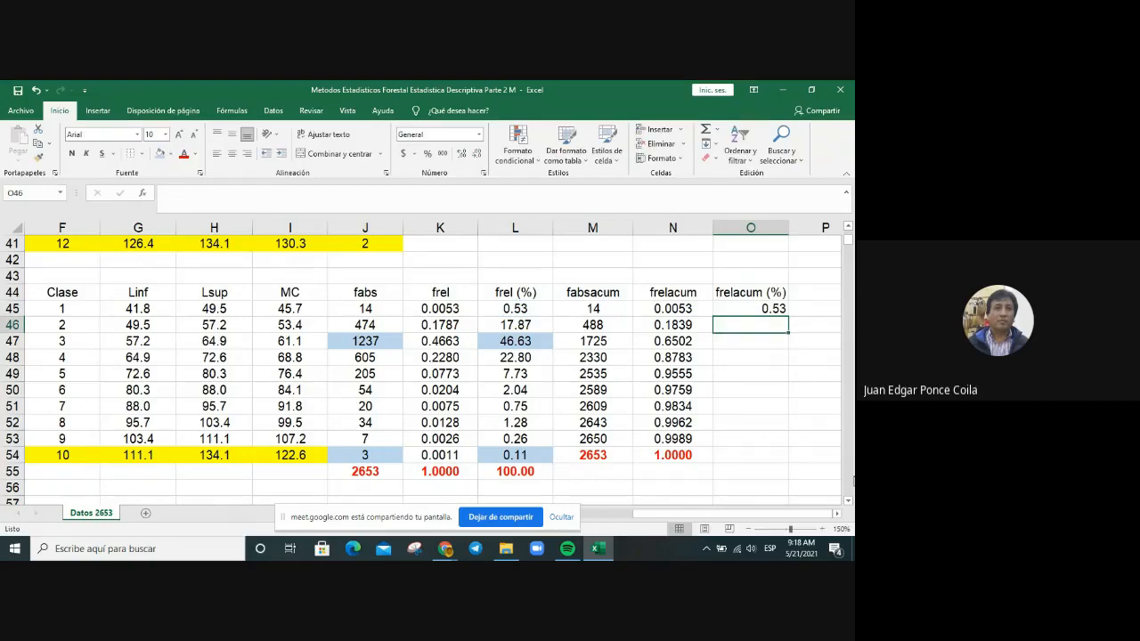
Enter =O45+L46 in O46 and fill the formula down to O54 to accumulate the percentage frequencies.
type("=")
key("Up")
type("+")
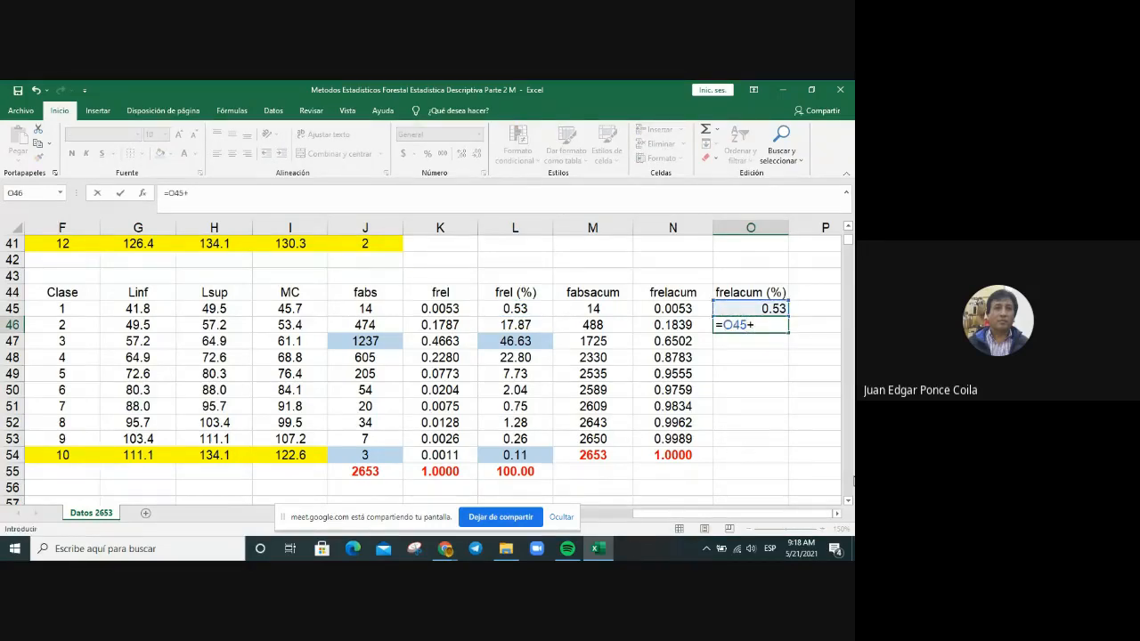
key("Left")
key("Left")
key("Left")
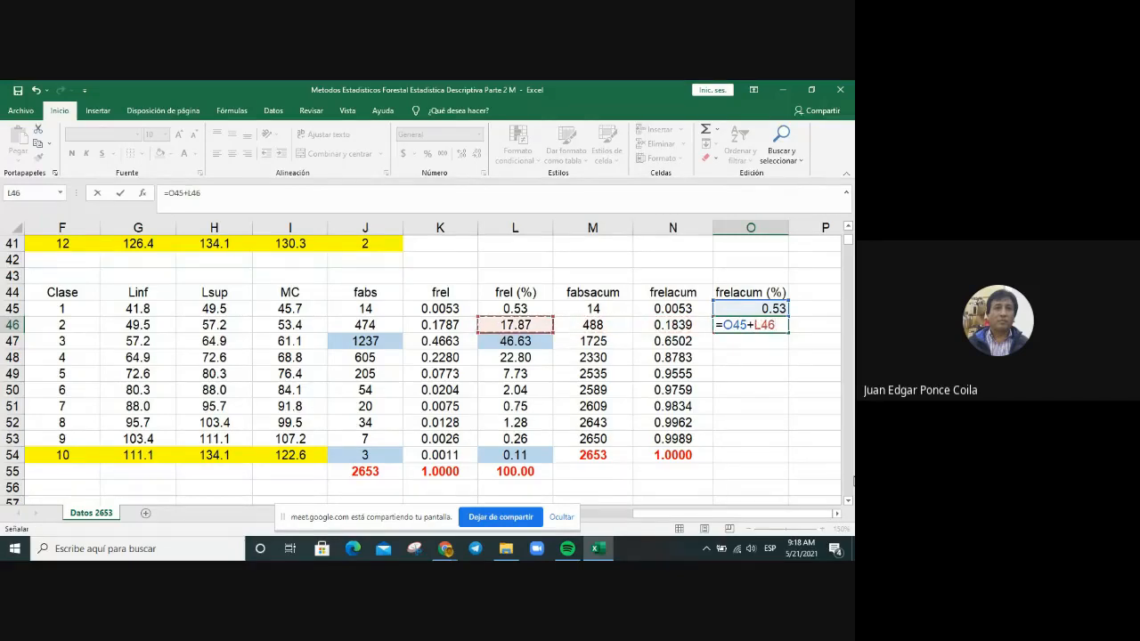
key("Return")
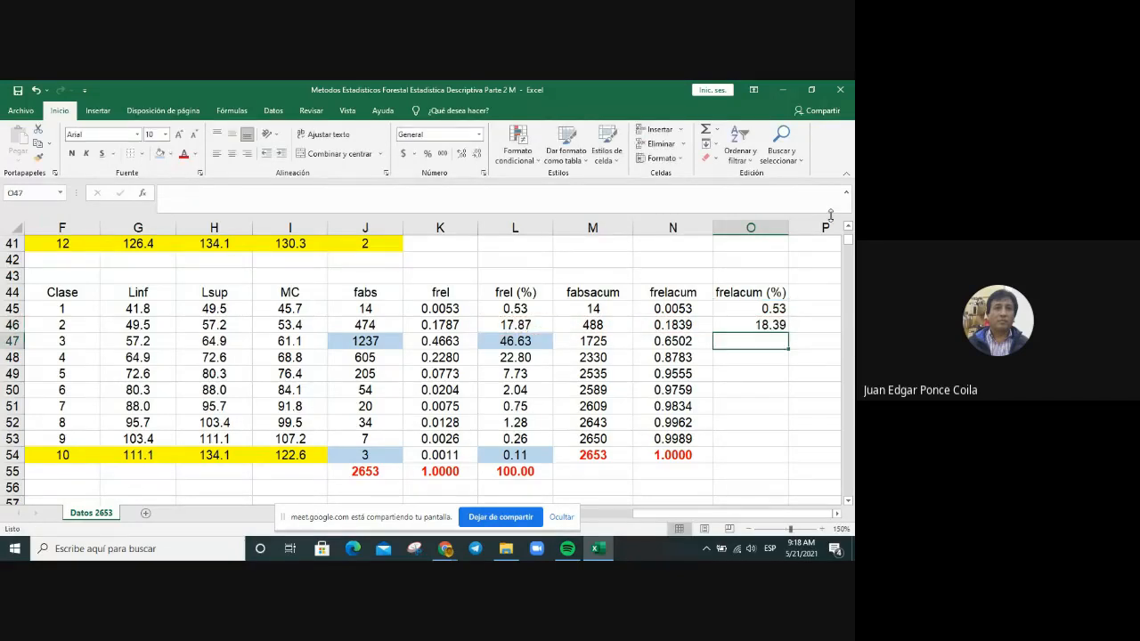
left_click(737, 322)
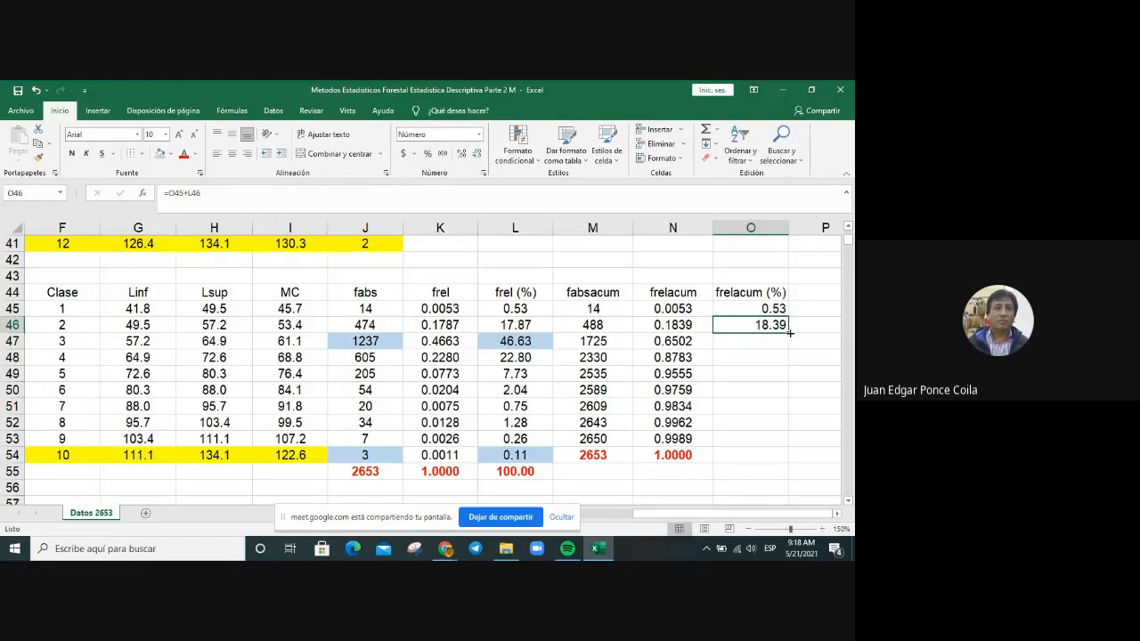
left_click_drag(791, 332, 768, 464)
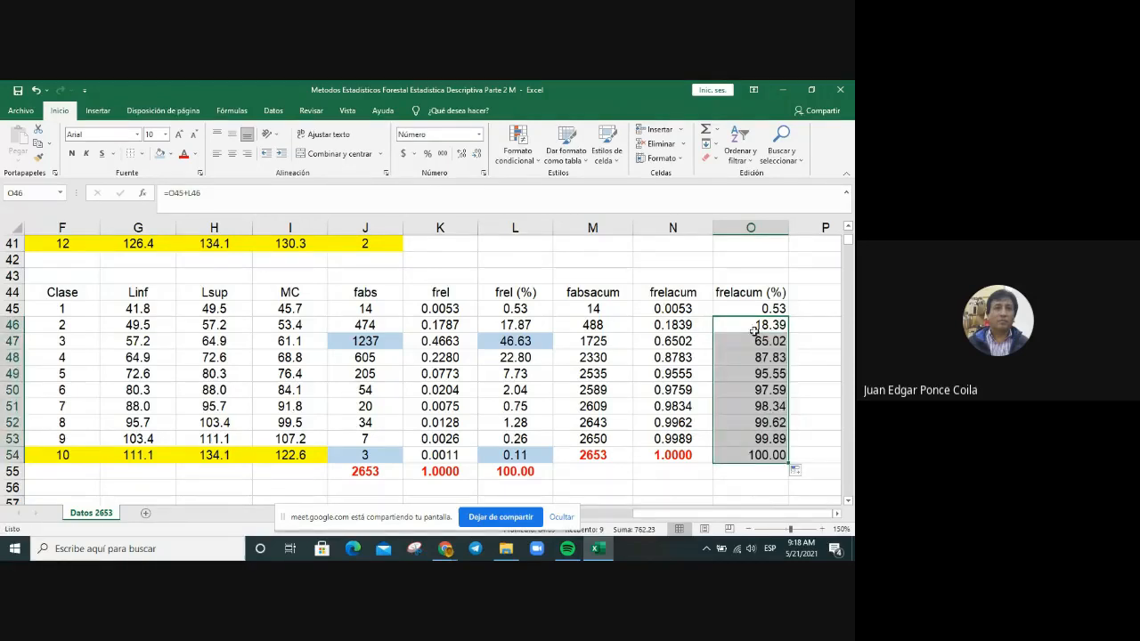
Center the frelacum (%) values in O45:O54.
left_click_drag(747, 310, 767, 463)
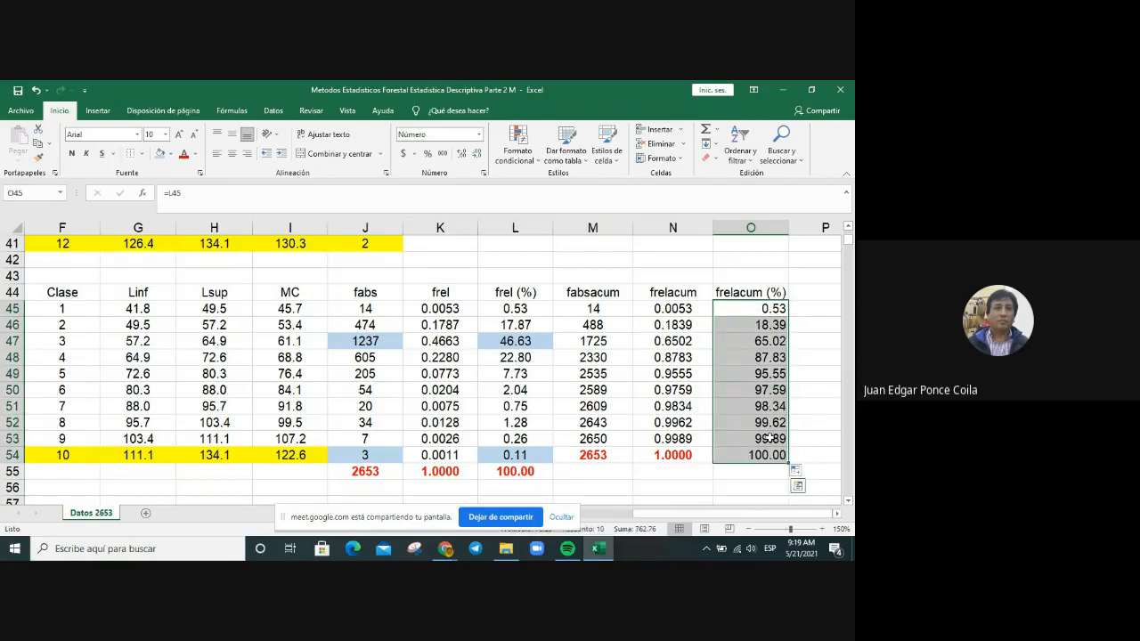
left_click(232, 153)
left_click(810, 390)
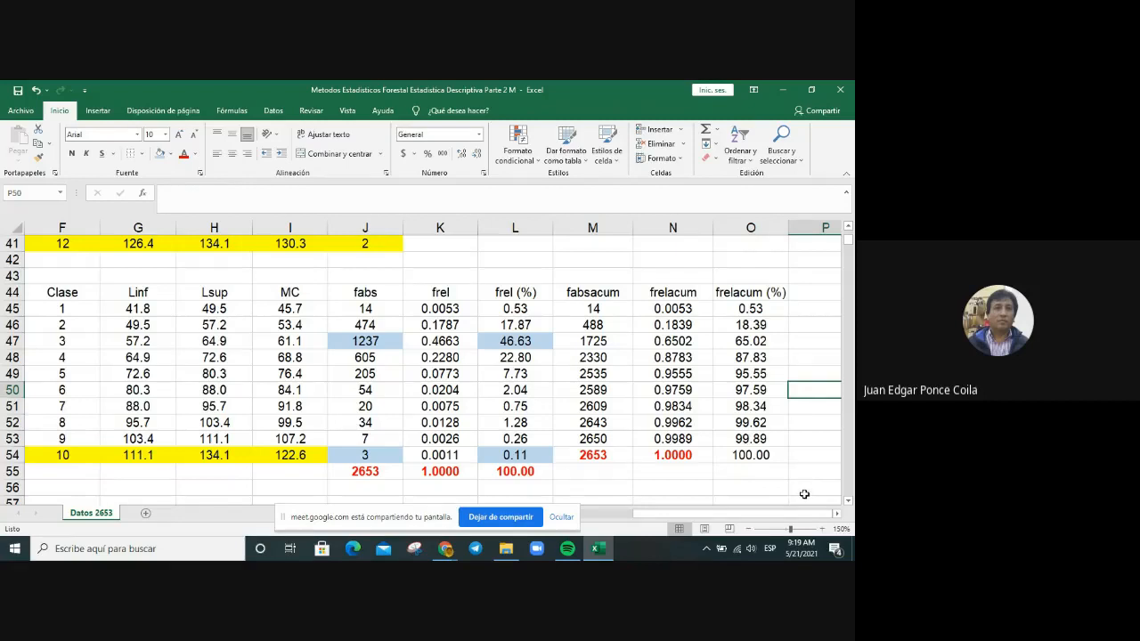
Make the final cumulative percentage in O54 bold and red.
left_click(762, 455)
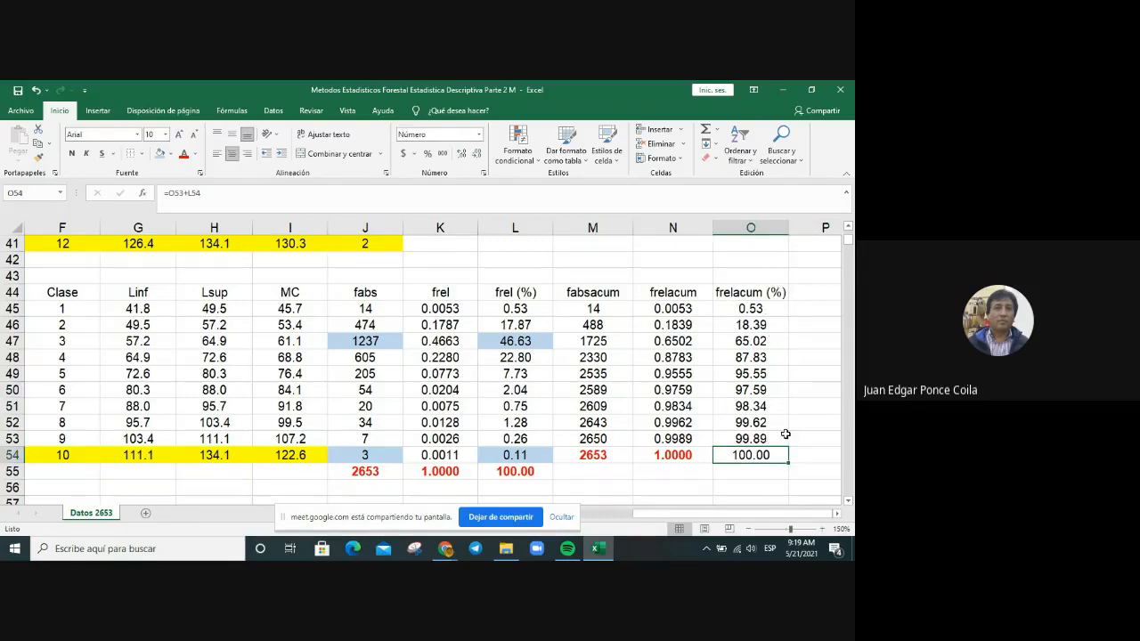
left_click(184, 153)
left_click(73, 155)
left_click(812, 375)
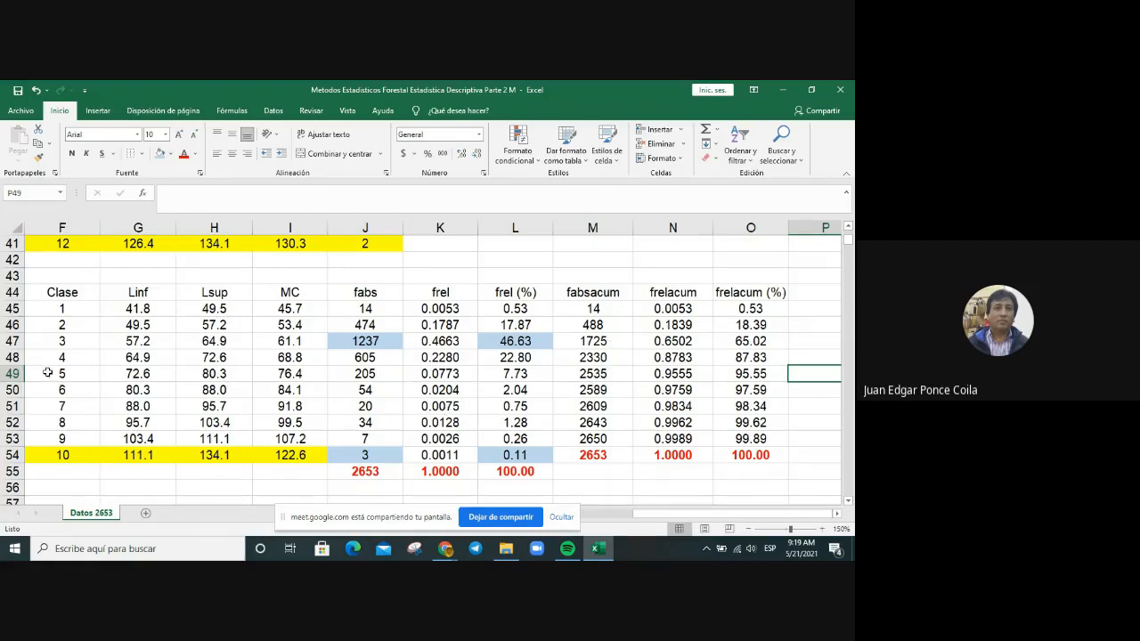
Highlight the class 5 row, F49:O49, with a light green fill.
left_click_drag(47, 373, 741, 375)
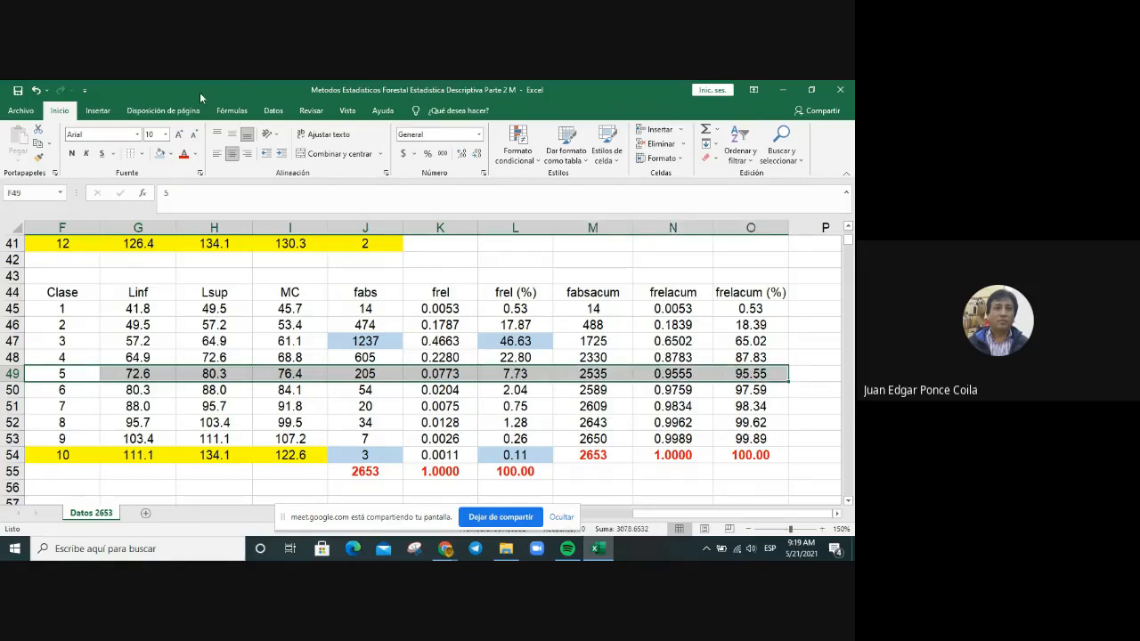
left_click(170, 155)
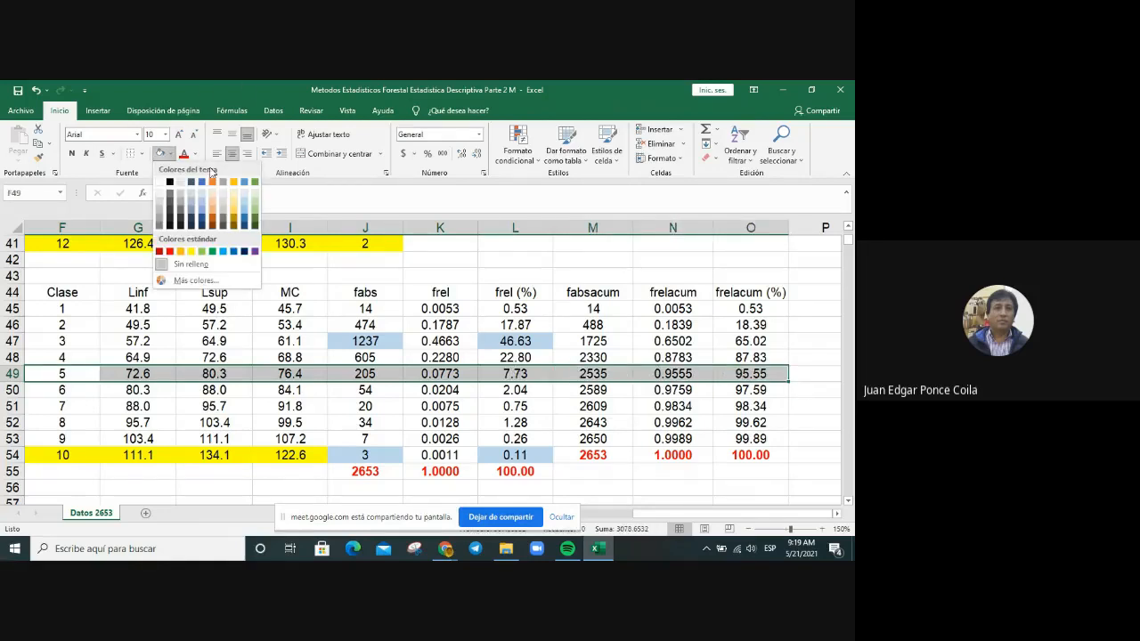
left_click(256, 207)
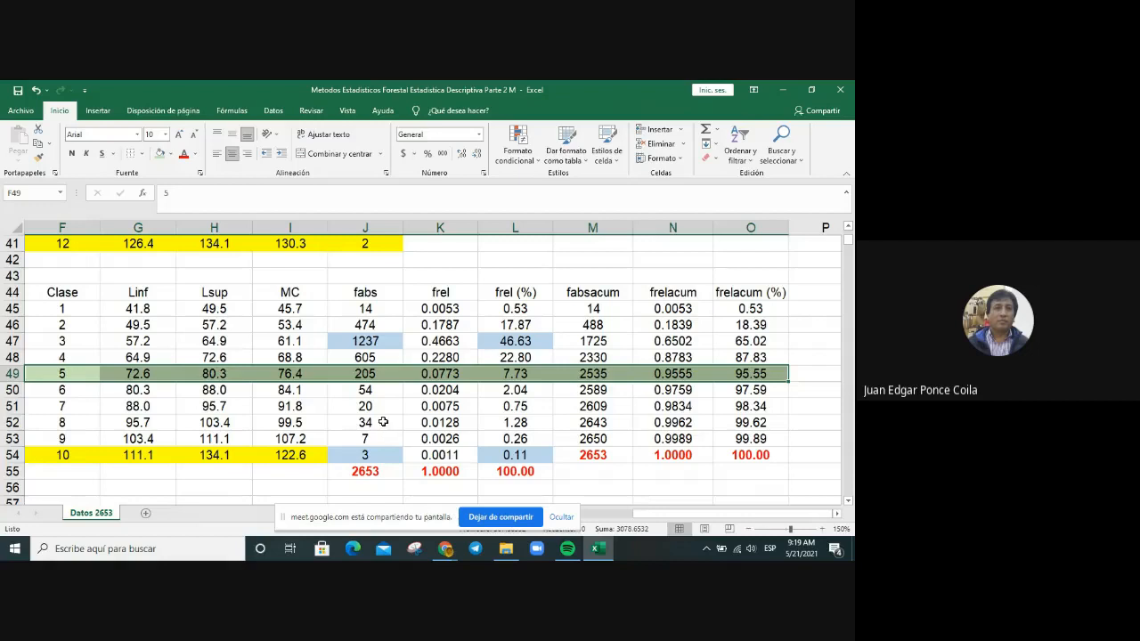
left_click(81, 378)
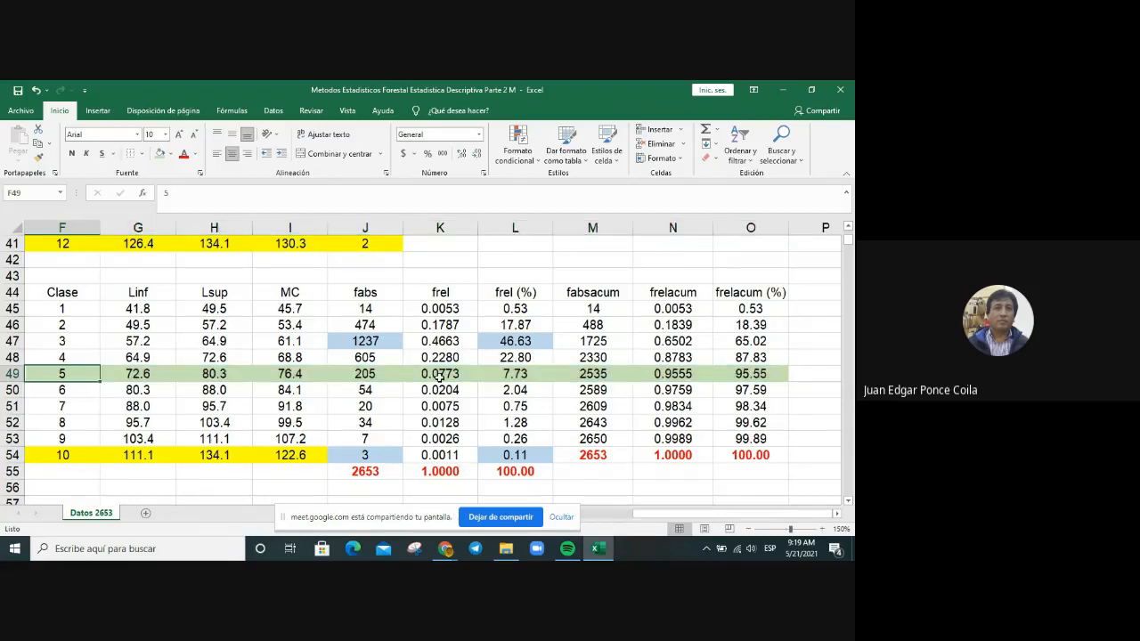
left_click(613, 374)
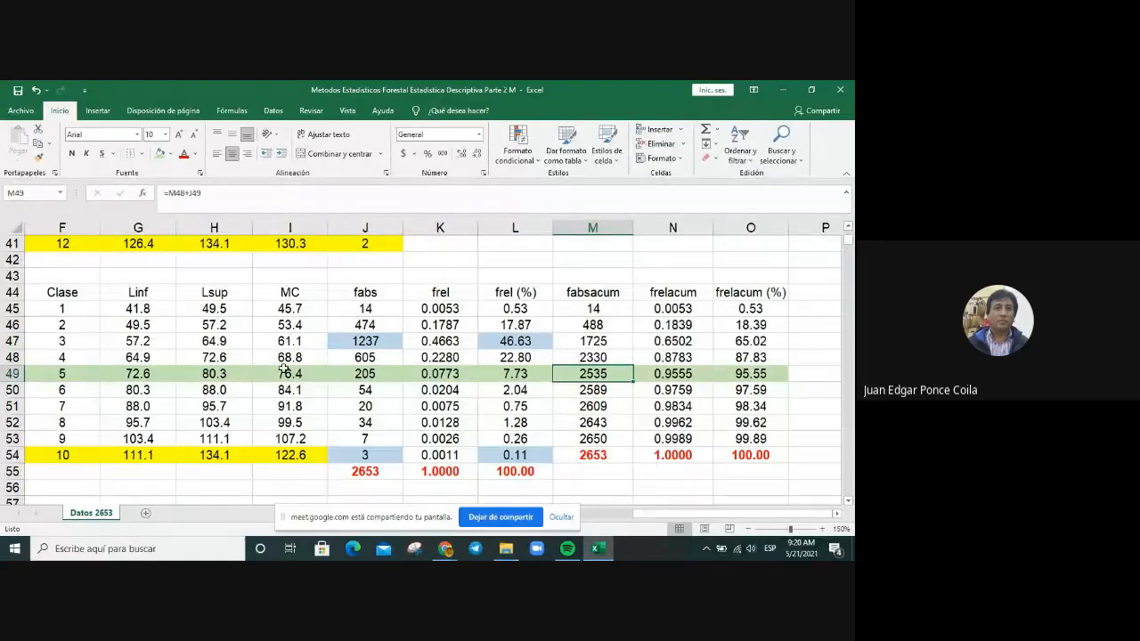
left_click(776, 377)
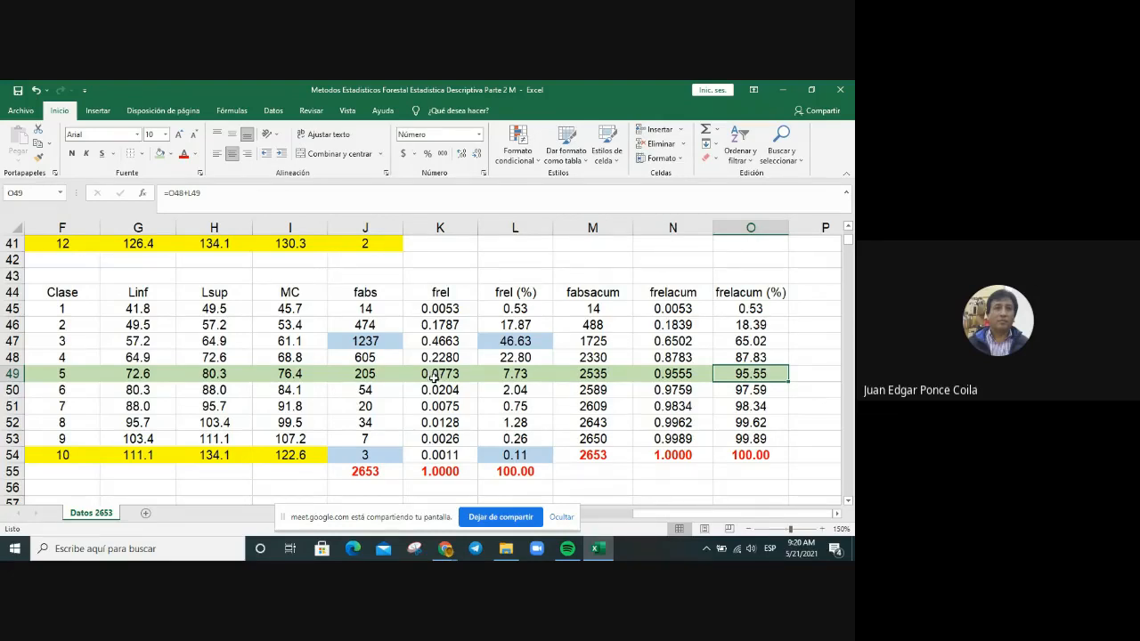
Apply the same light green fill to the class 4 row, F48:O48.
left_click(47, 353)
left_click_drag(46, 353, 739, 357)
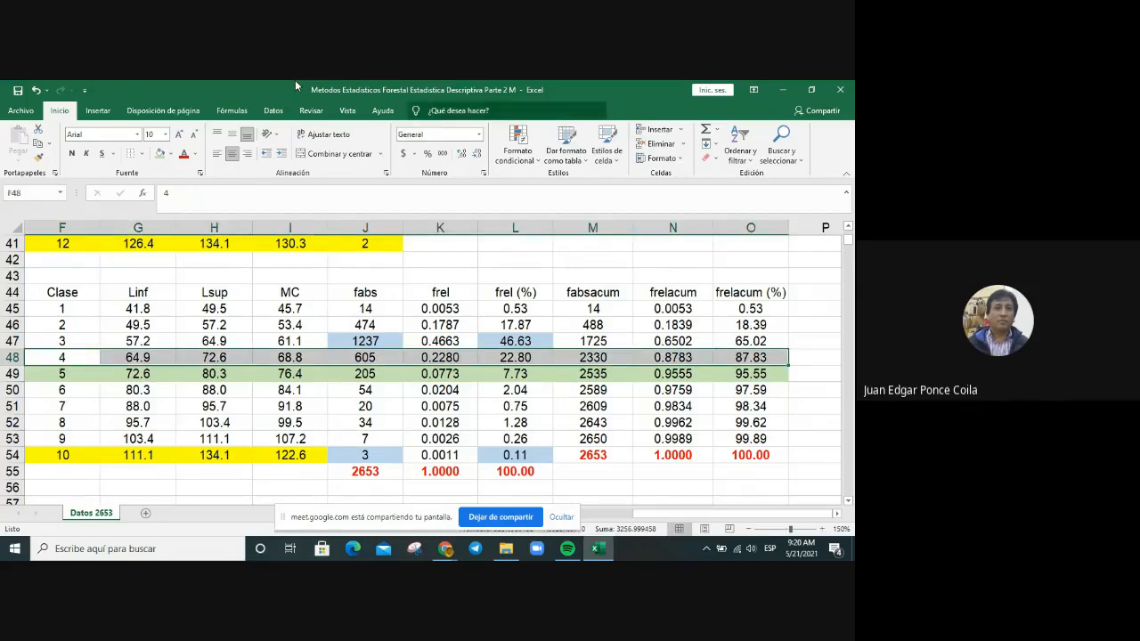
left_click(160, 154)
left_click(439, 416)
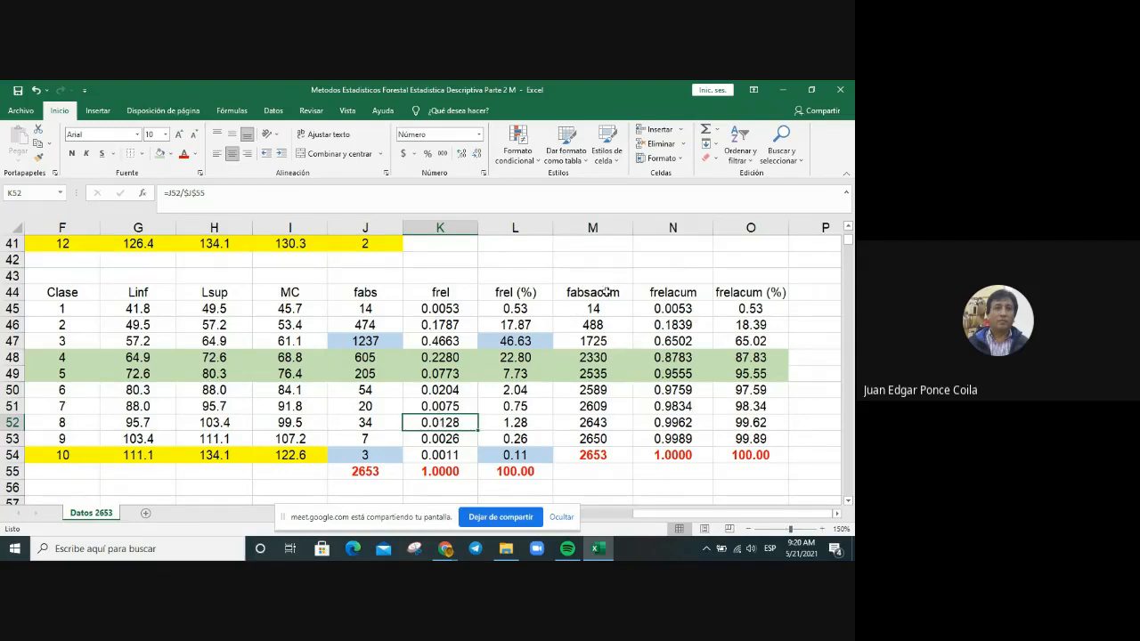
Examine the class 4 cumulative absolute frequency, upper limit and cumulative percentage in row 48.
left_click(608, 361)
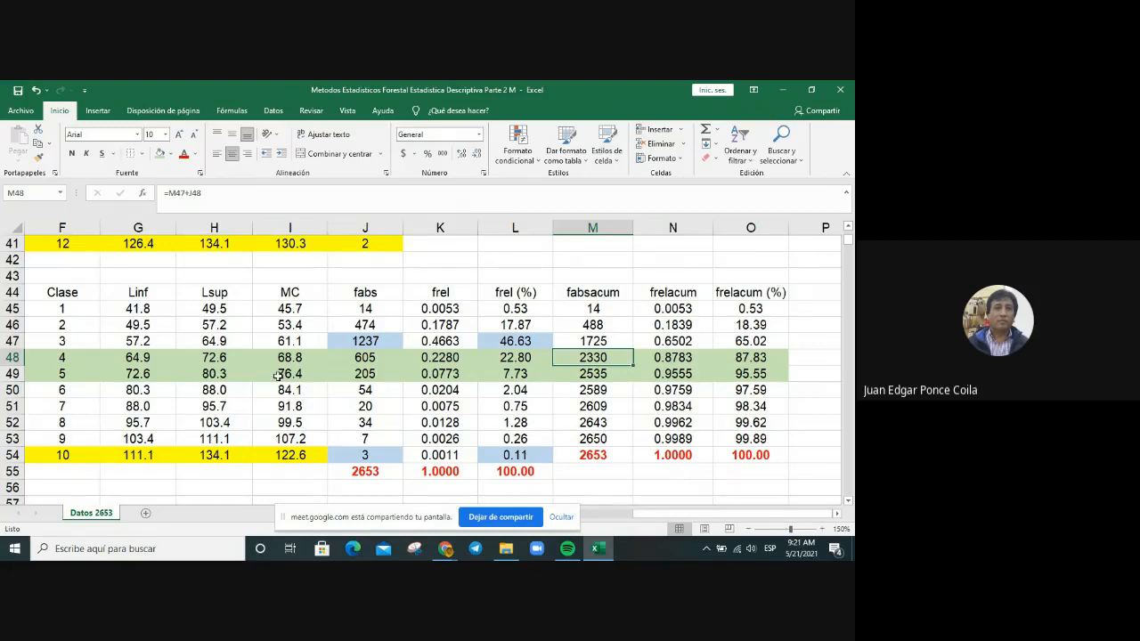
left_click(231, 360)
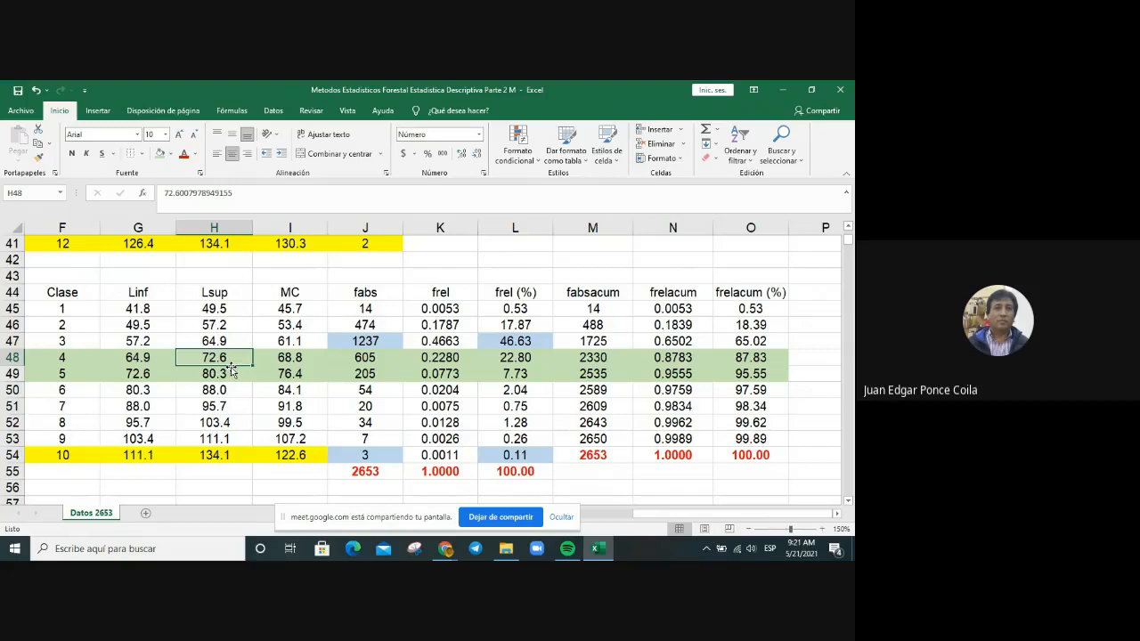
left_click(760, 358)
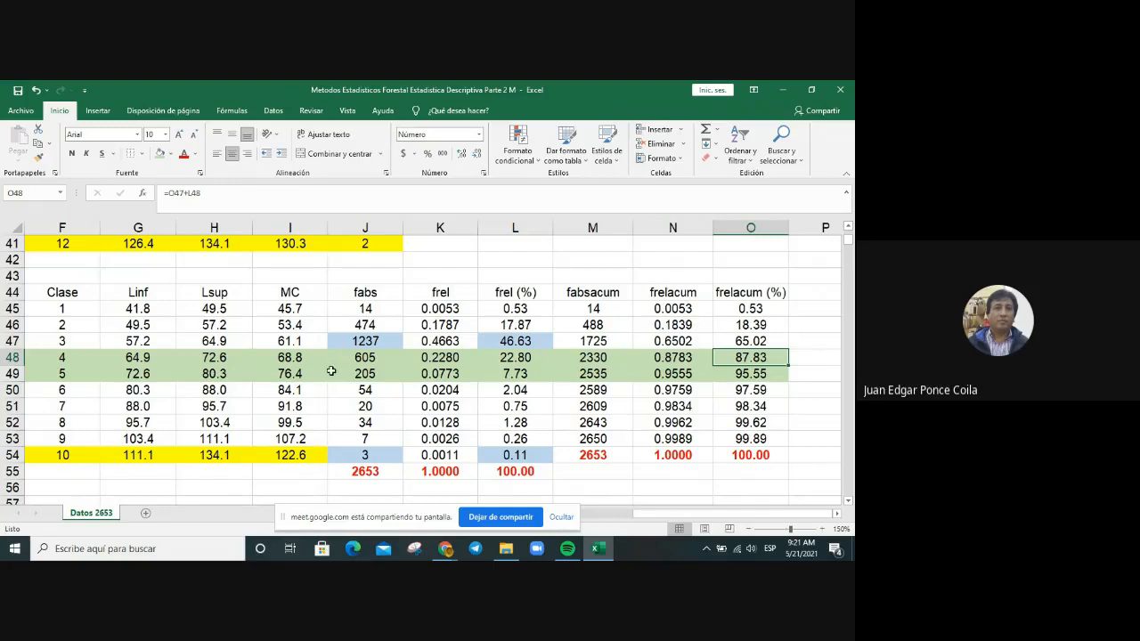
left_click(237, 357)
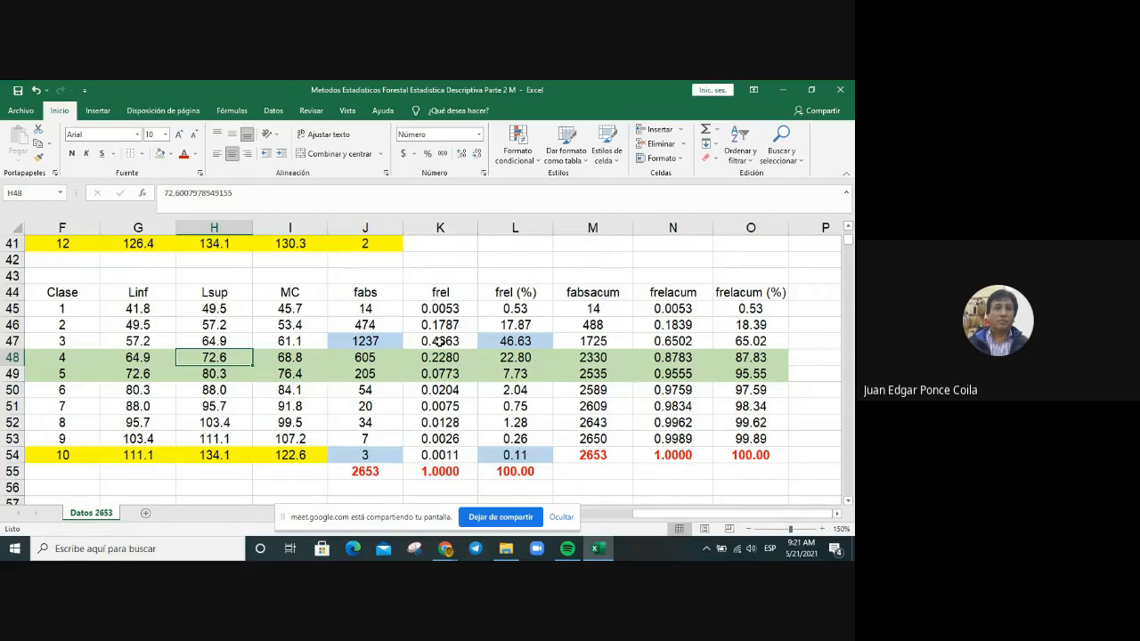
Apply all borders to the regrouped frequency table in F44:O54.
mouse_move(664, 518)
left_mouse_down()
mouse_move(655, 518)
mouse_move(683, 518)
mouse_move(660, 519)
left_mouse_up()
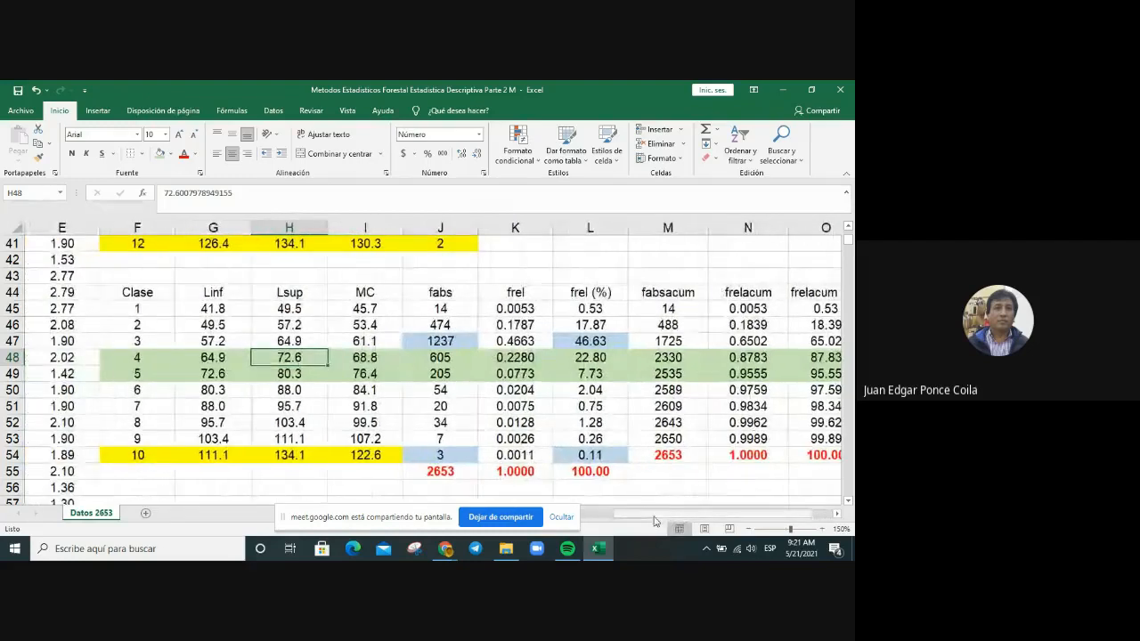
left_click(838, 515)
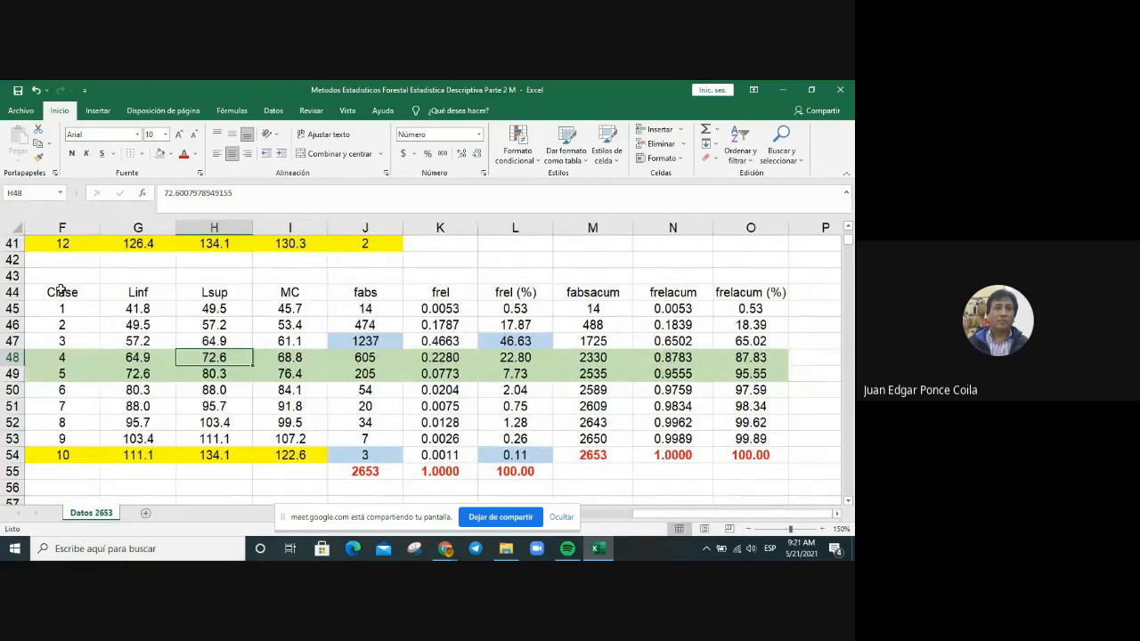
left_click(62, 290)
mouse_move(104, 294)
left_mouse_down()
mouse_move(717, 361)
mouse_move(744, 446)
mouse_move(735, 455)
left_mouse_up()
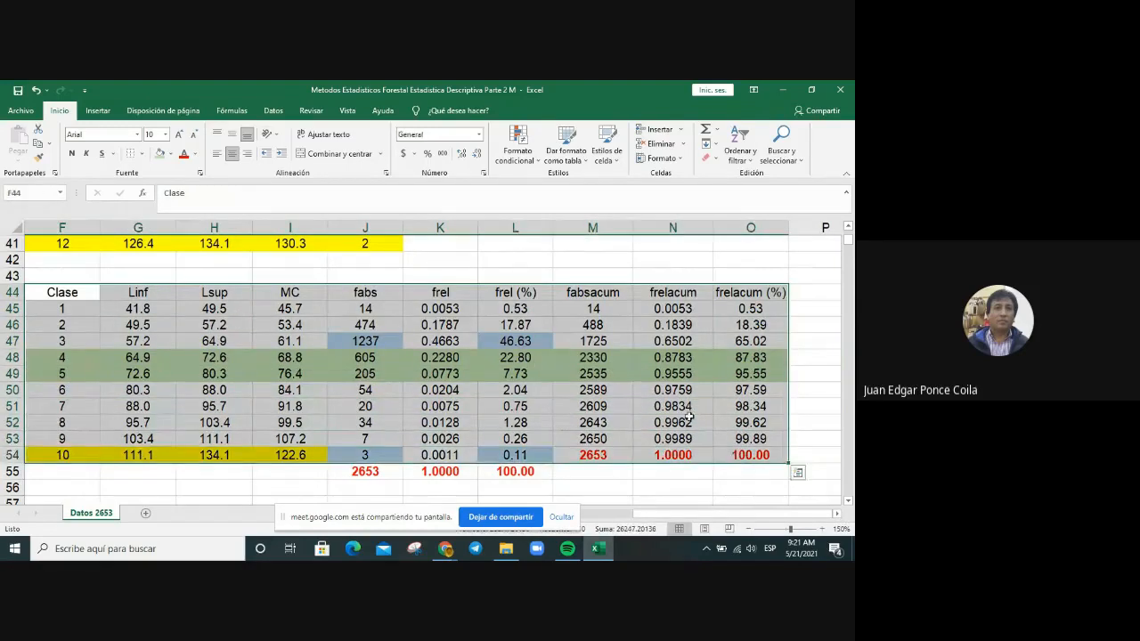
left_click(145, 154)
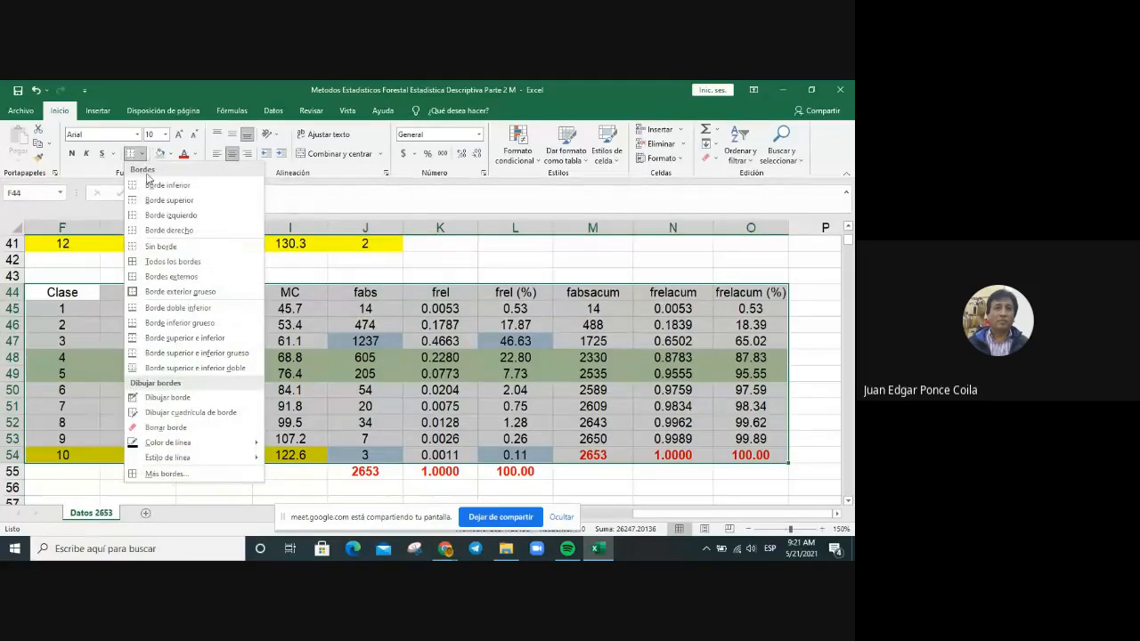
left_click(171, 264)
left_click(618, 412)
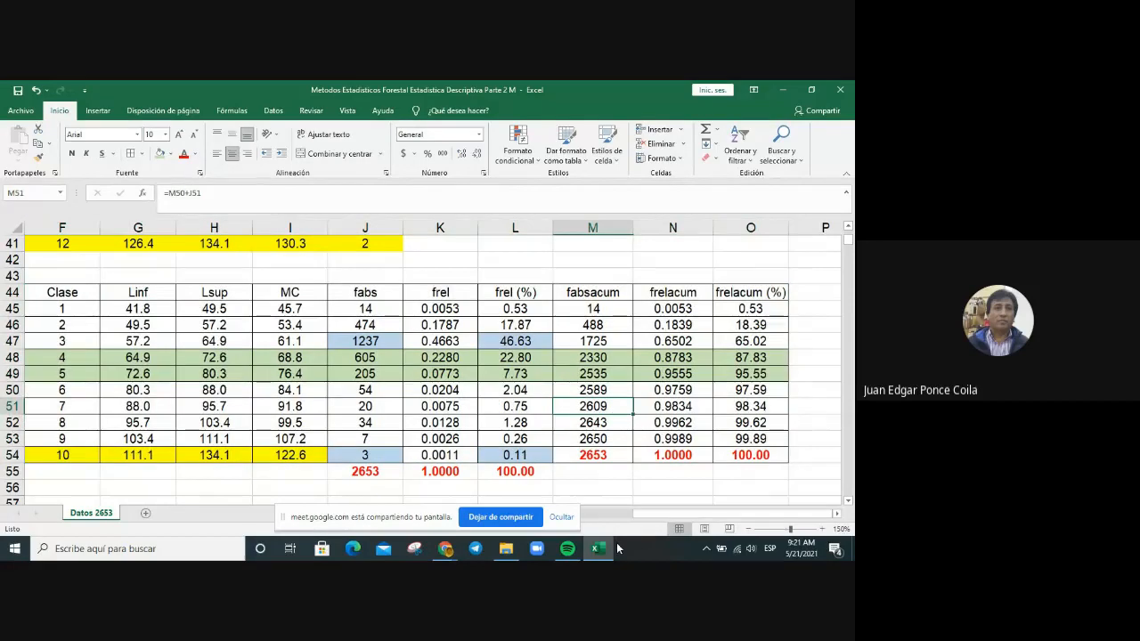
Enter the title "Tabla de frecuencias" in F43, above the regrouped table.
left_click(88, 276)
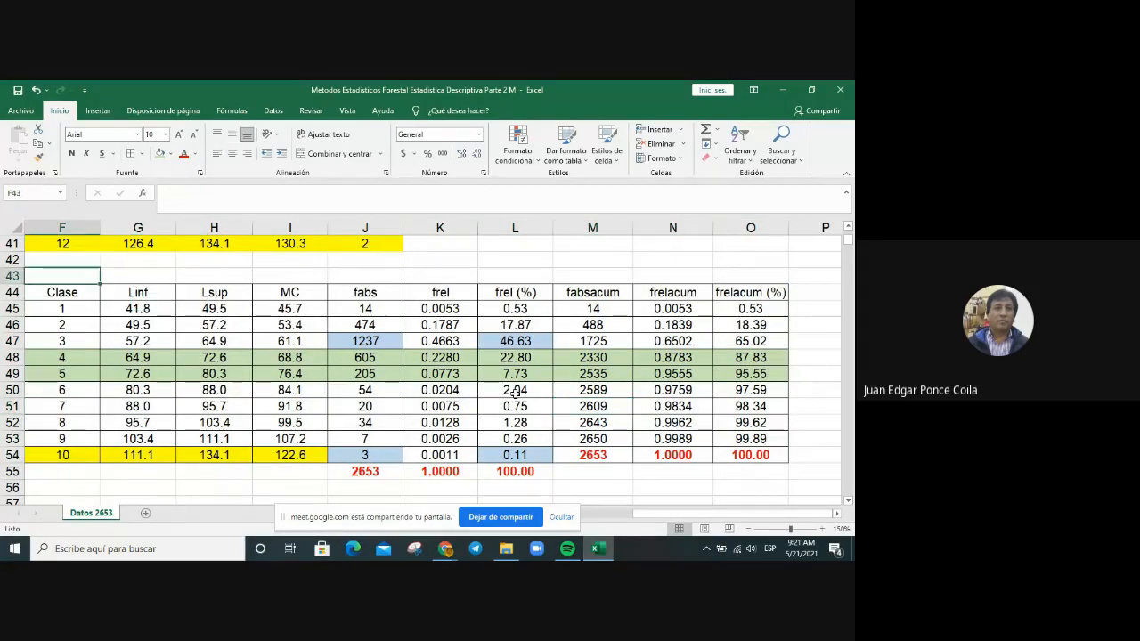
type("Tabla de ")
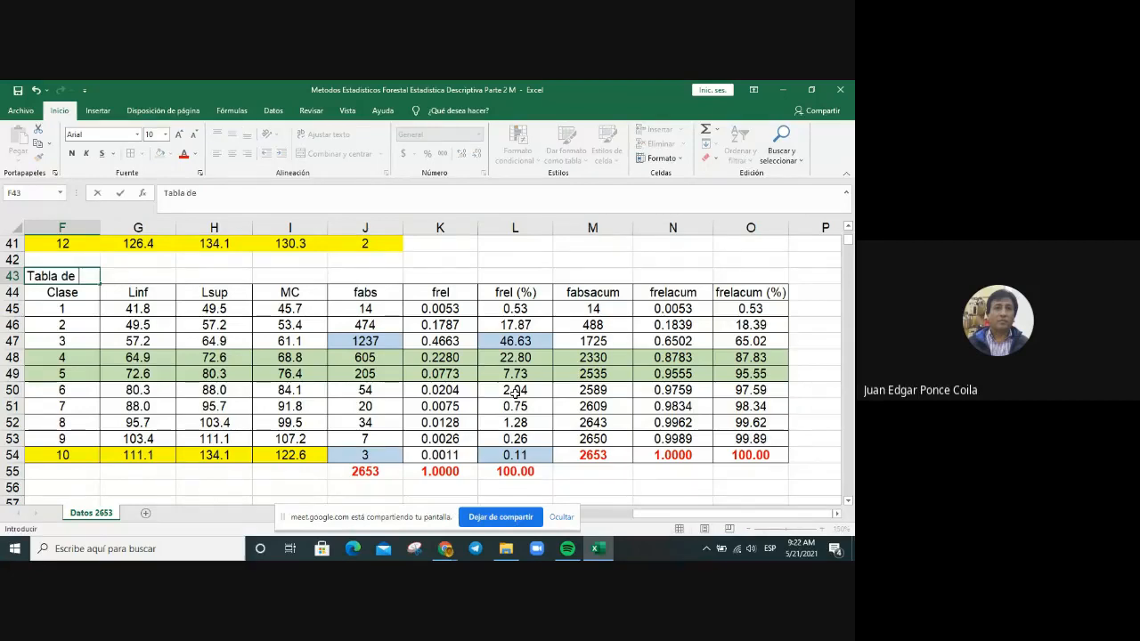
type("frecuencias")
key("Return")
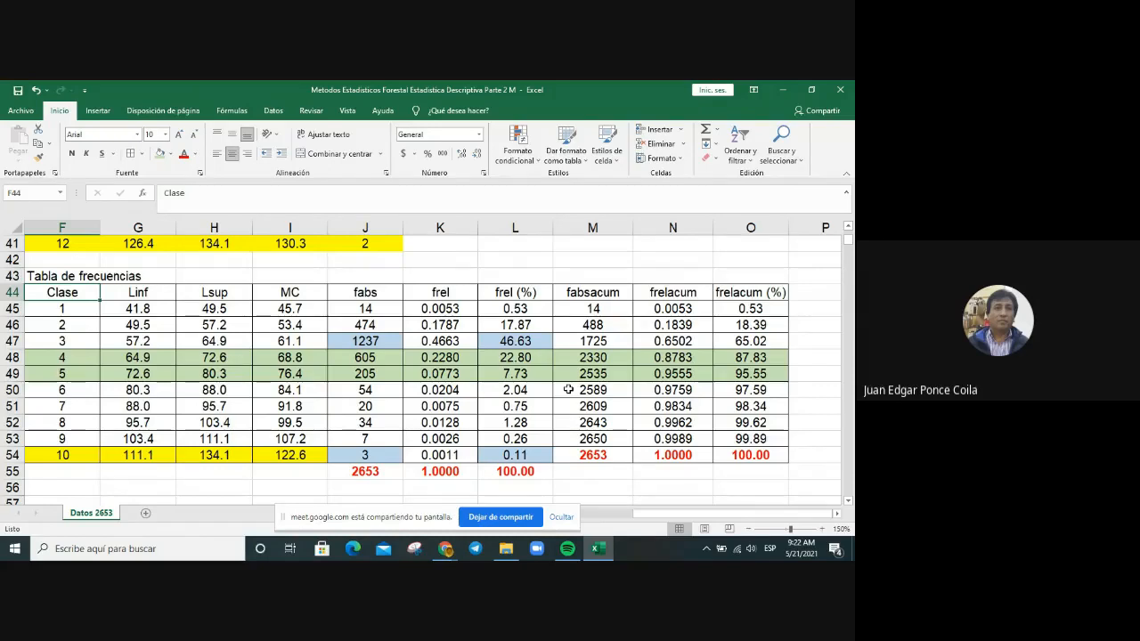
Insert a 2-D clustered column chart from the frequency table range F44:O54.
scroll(568, 389, "down", 1)
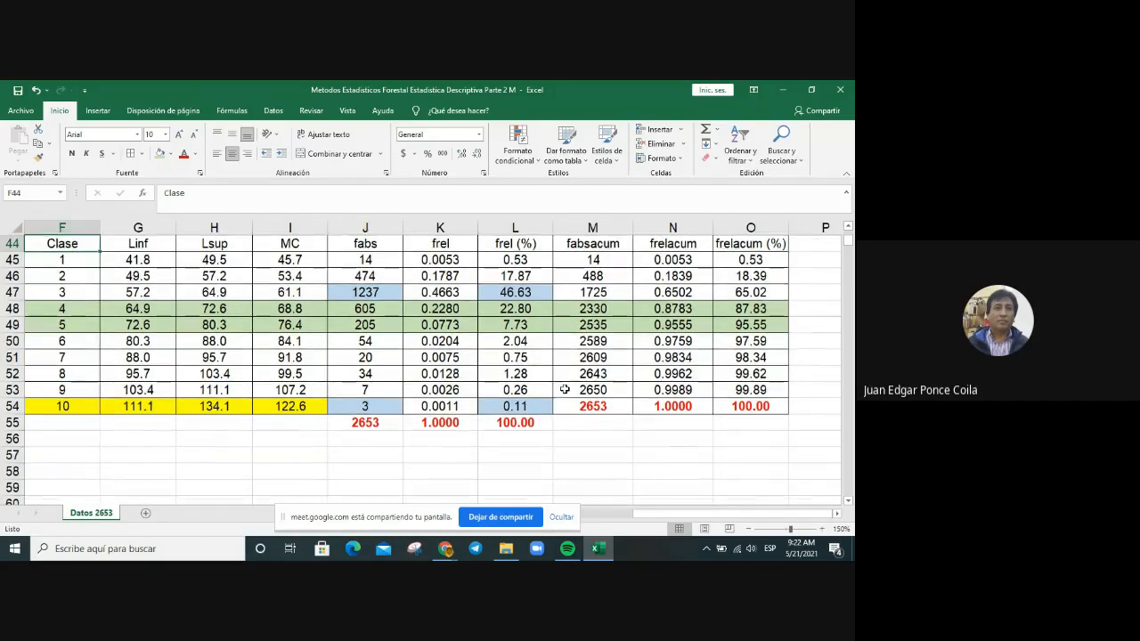
scroll(565, 389, "up", 1)
scroll(565, 389, "down", 1)
scroll(565, 389, "up", 1)
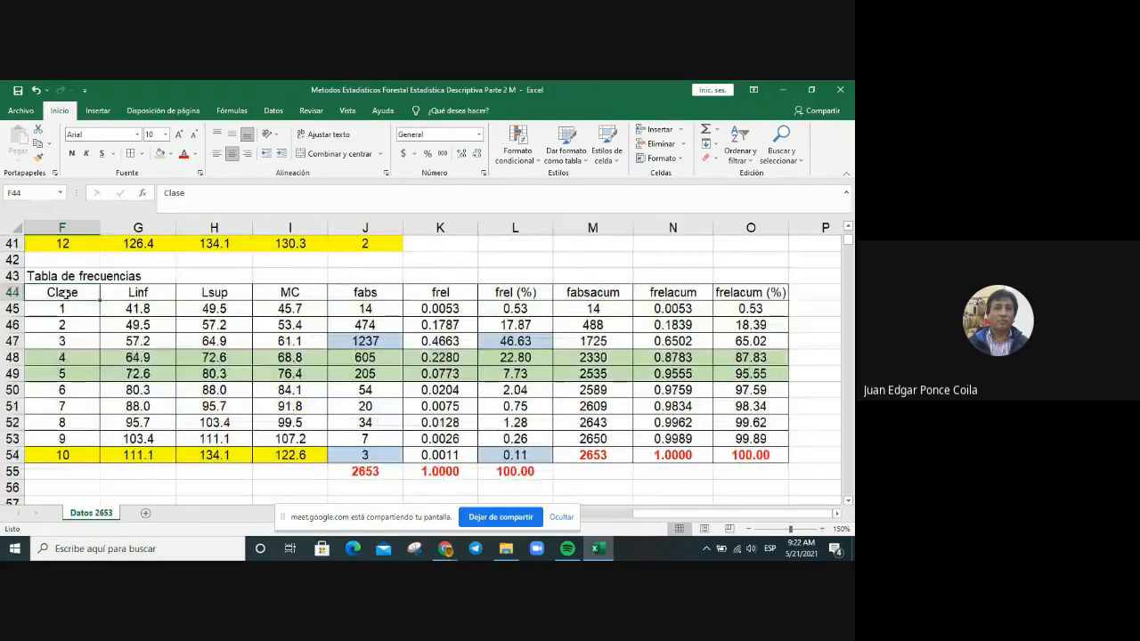
left_click_drag(89, 292, 745, 456)
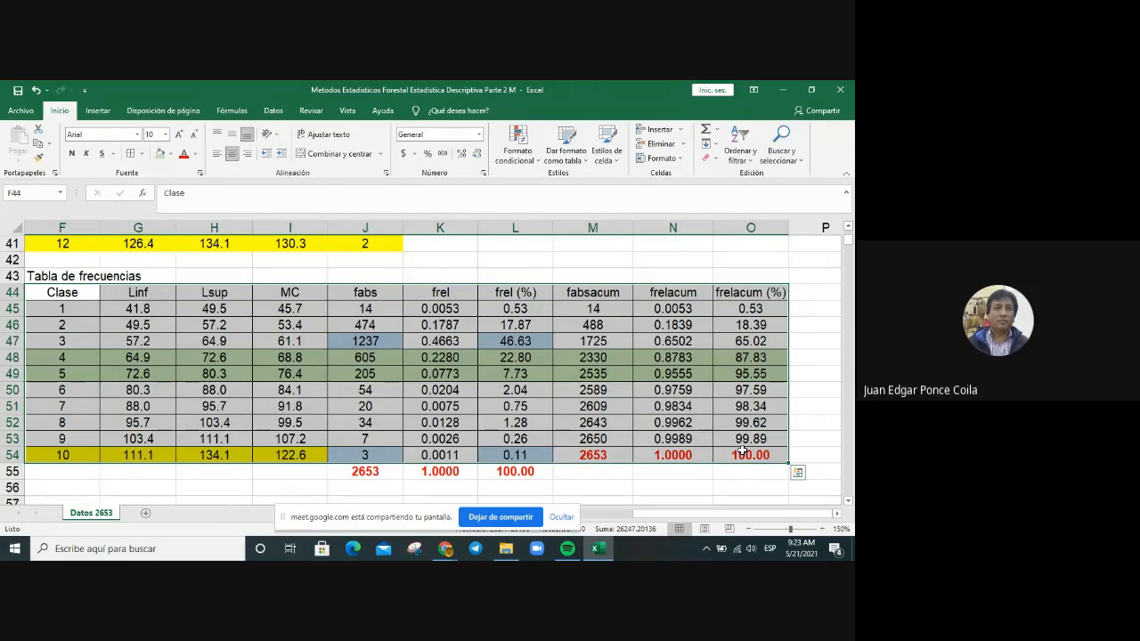
left_click(98, 113)
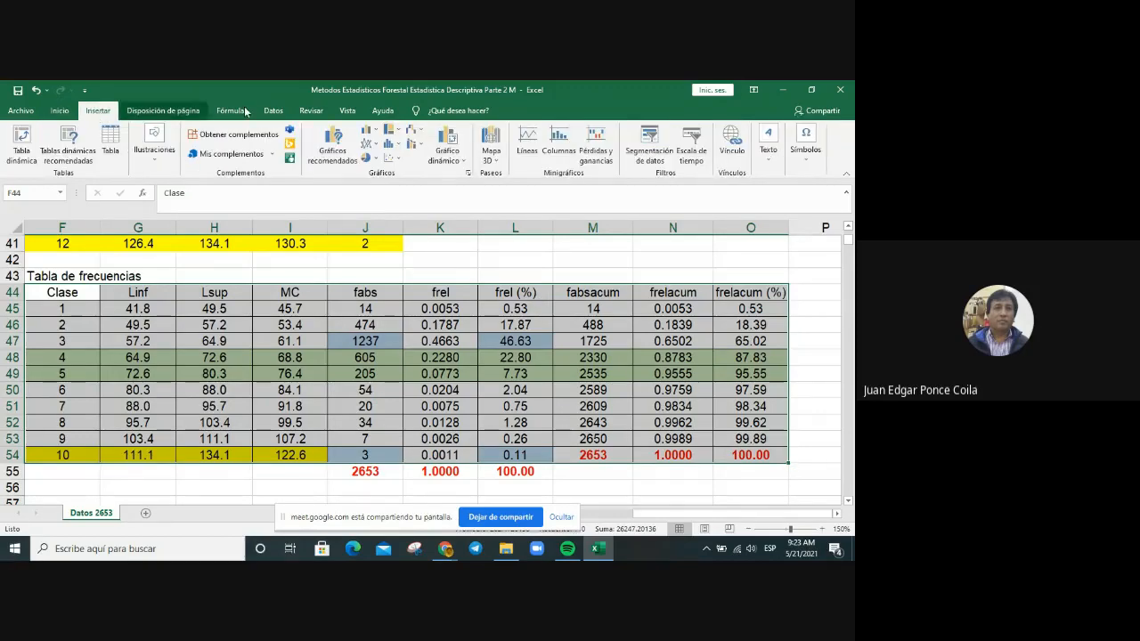
left_click(377, 132)
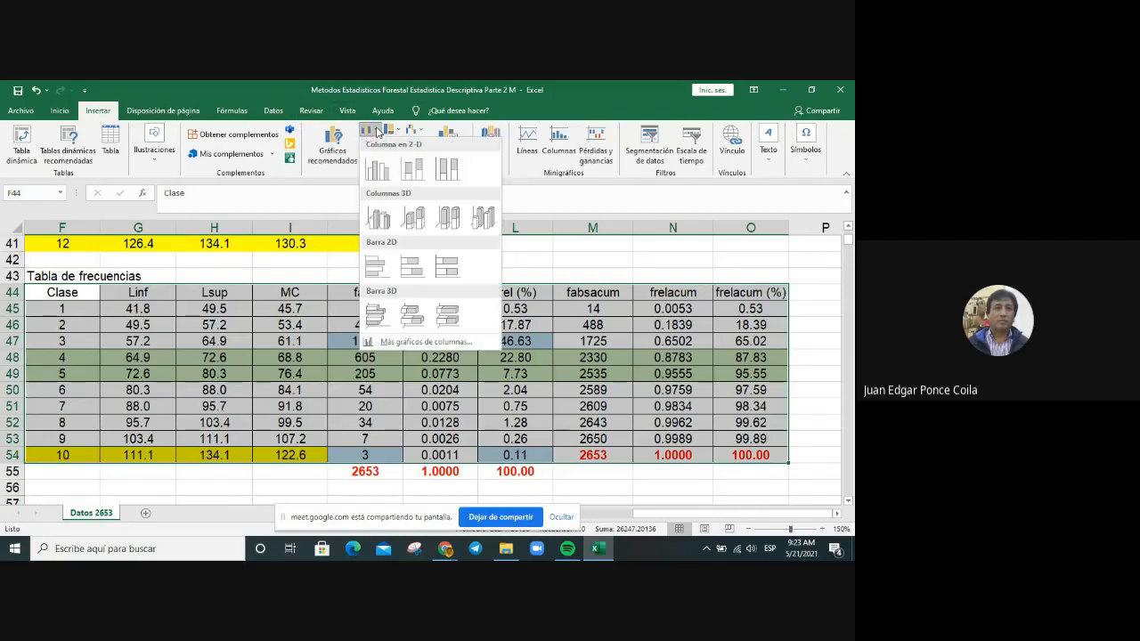
left_click(376, 172)
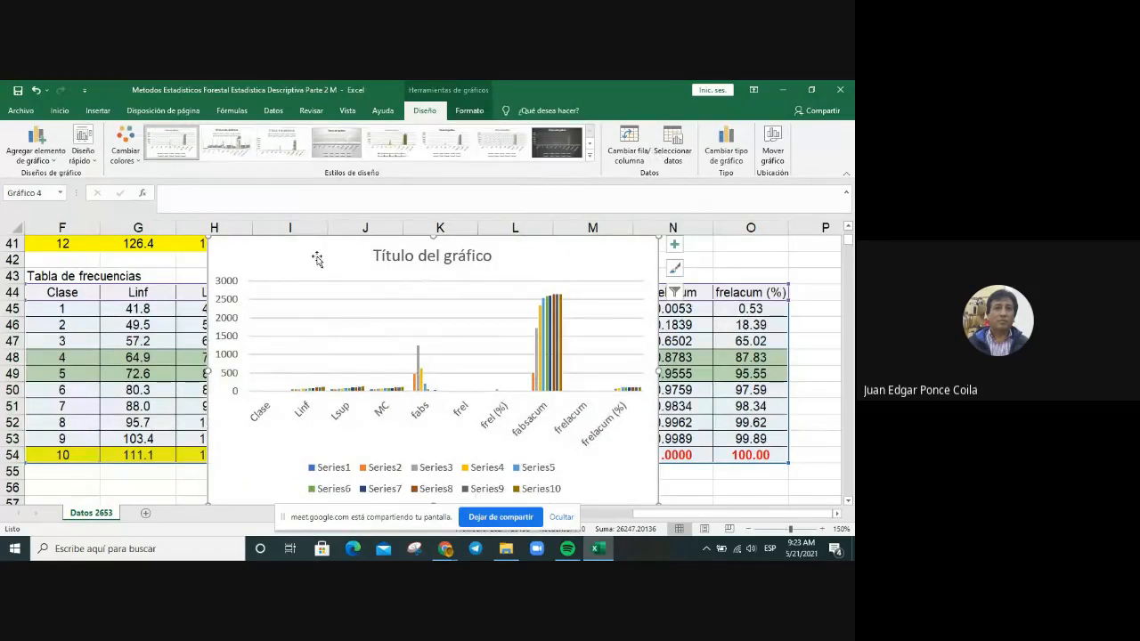
Move the new column chart below the frequency table so it starts at row 56.
left_click_drag(317, 252, 298, 492)
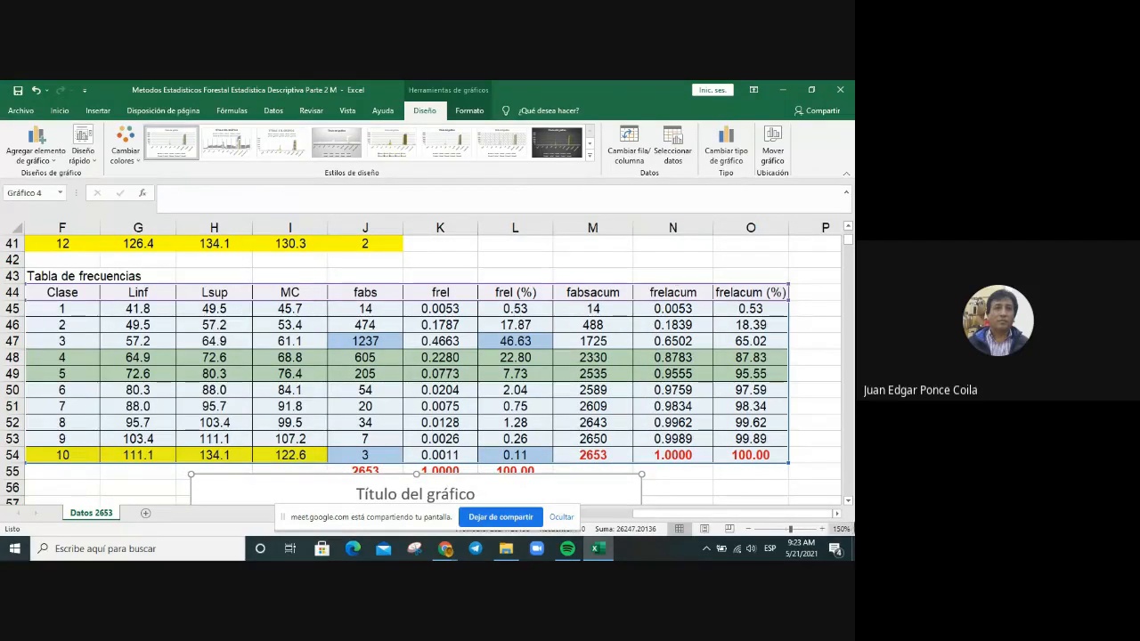
left_click(849, 502)
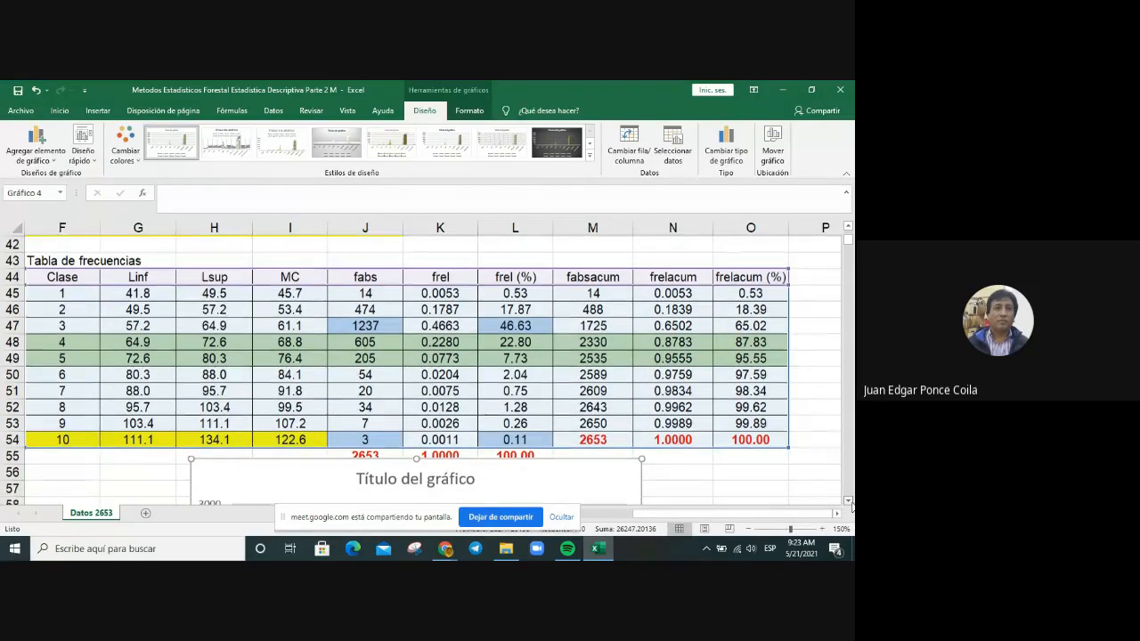
left_click(306, 470)
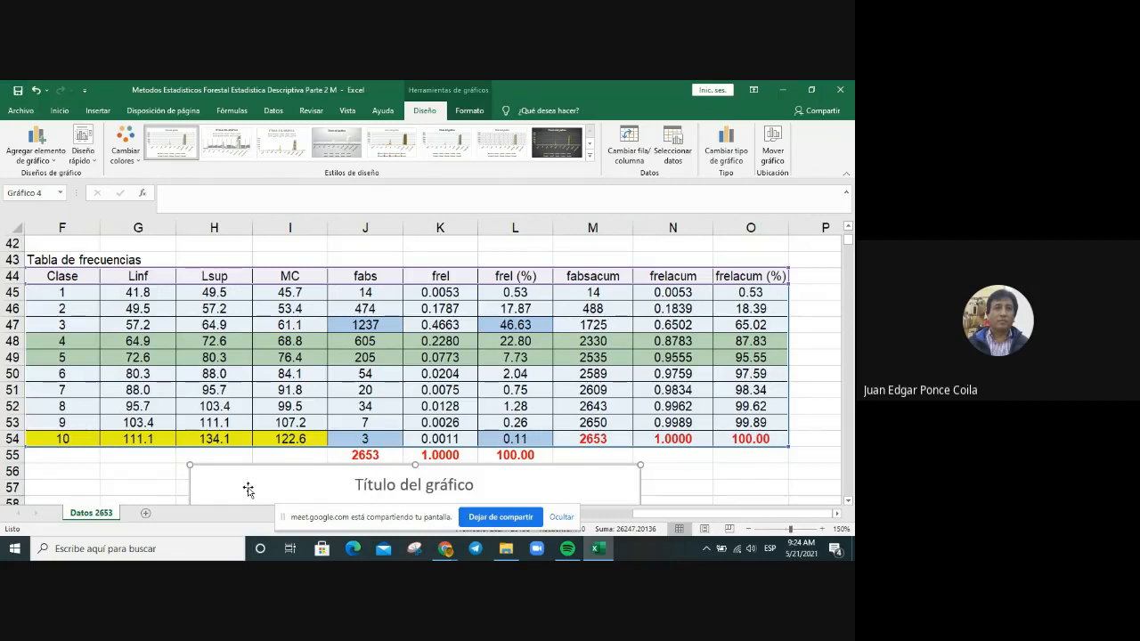
right_click(296, 481)
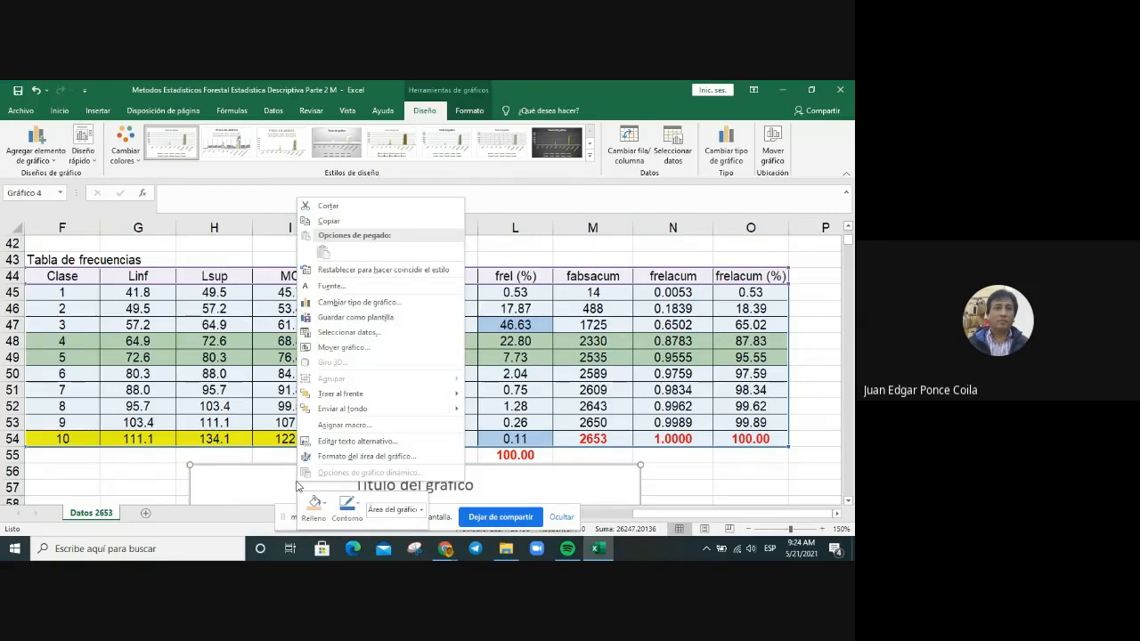
left_click(237, 487)
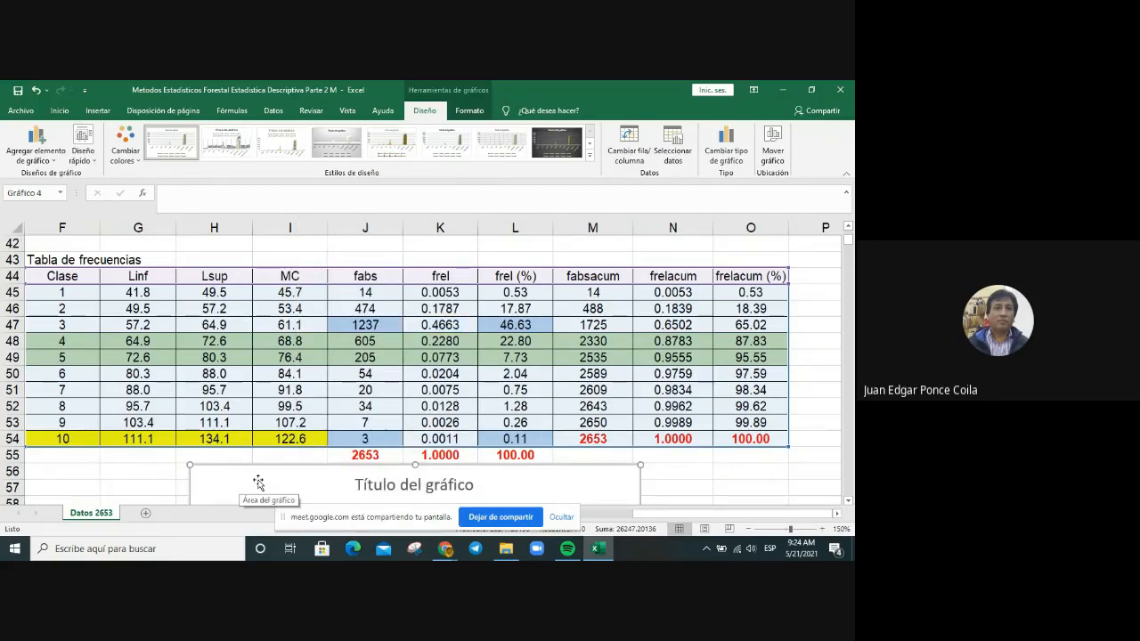
left_click(469, 114)
left_click(436, 117)
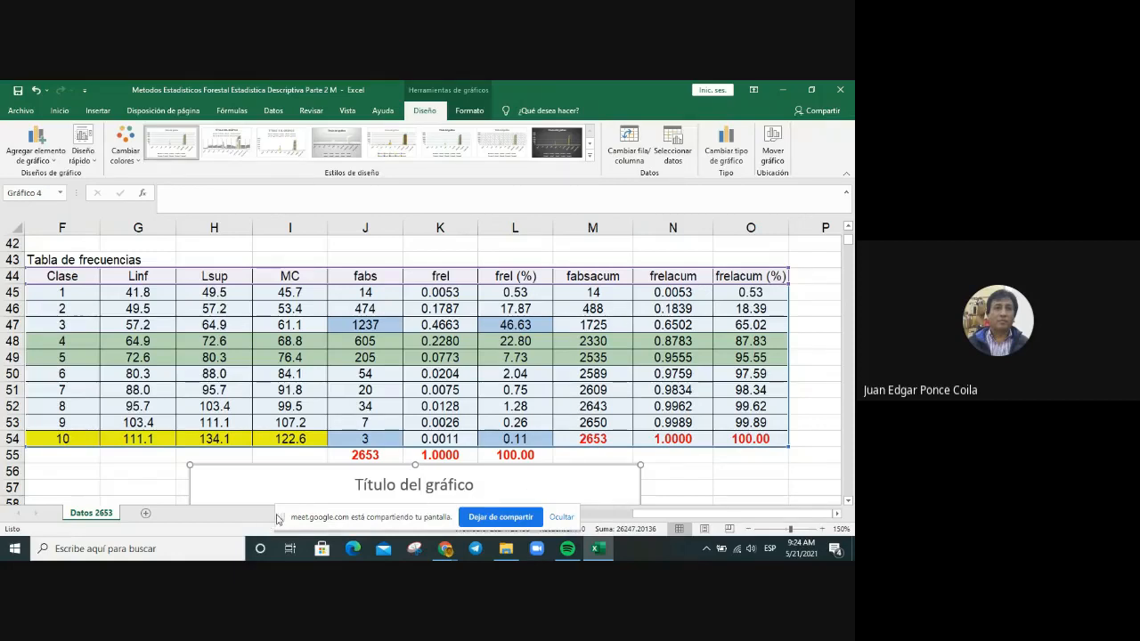
Open the column chart's data source selection and switch its rows and columns so the table headers become the series.
right_click(316, 487)
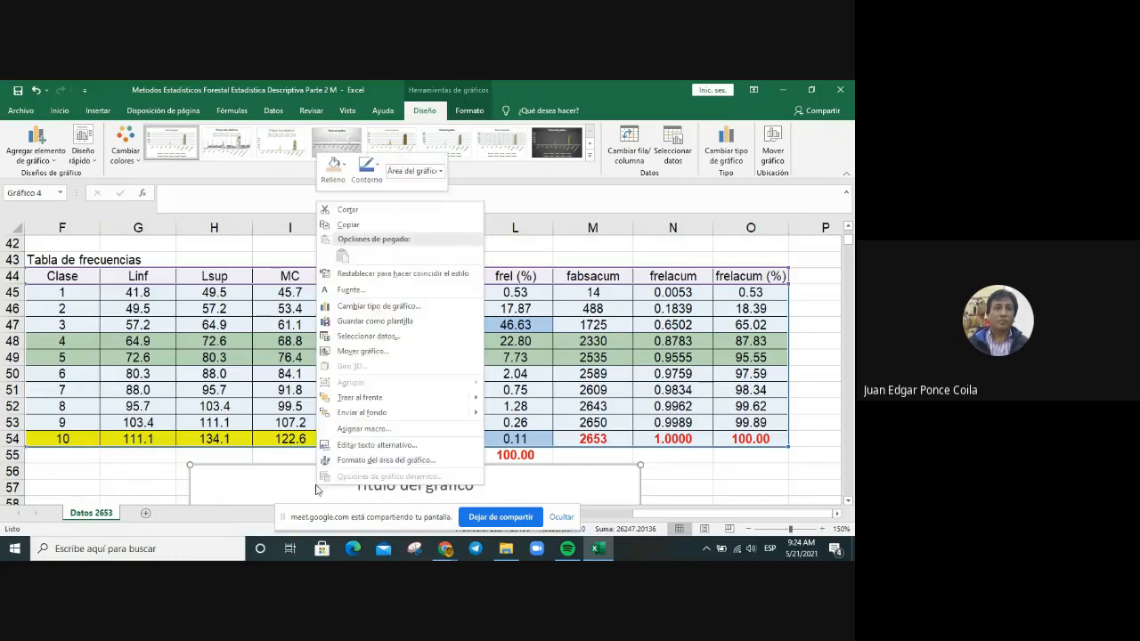
left_click(365, 335)
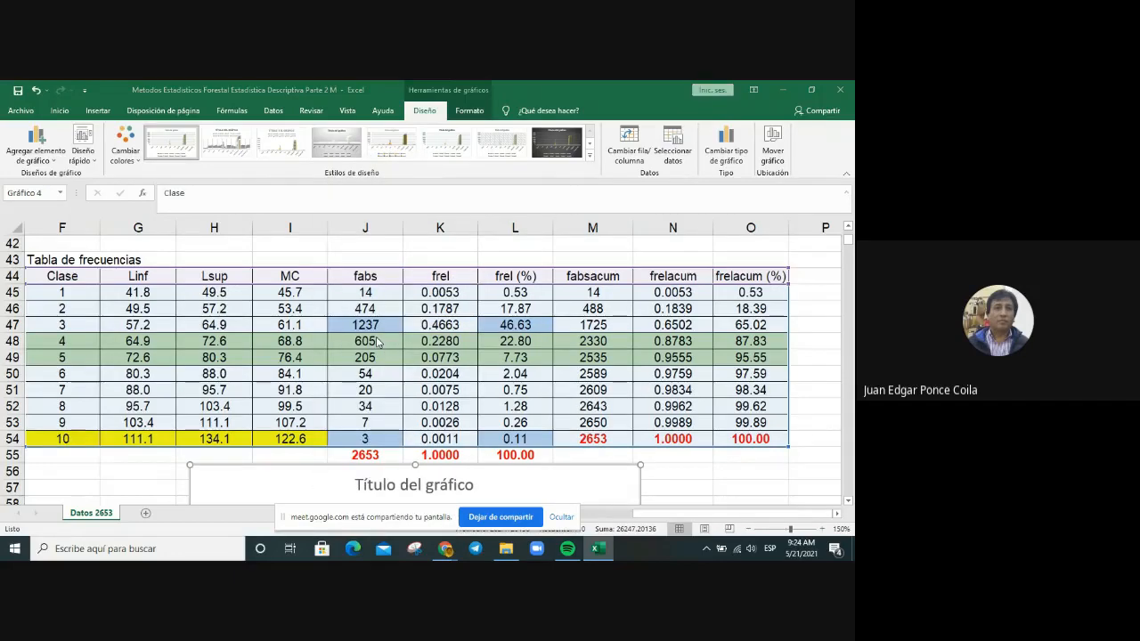
left_click_drag(700, 327, 545, 284)
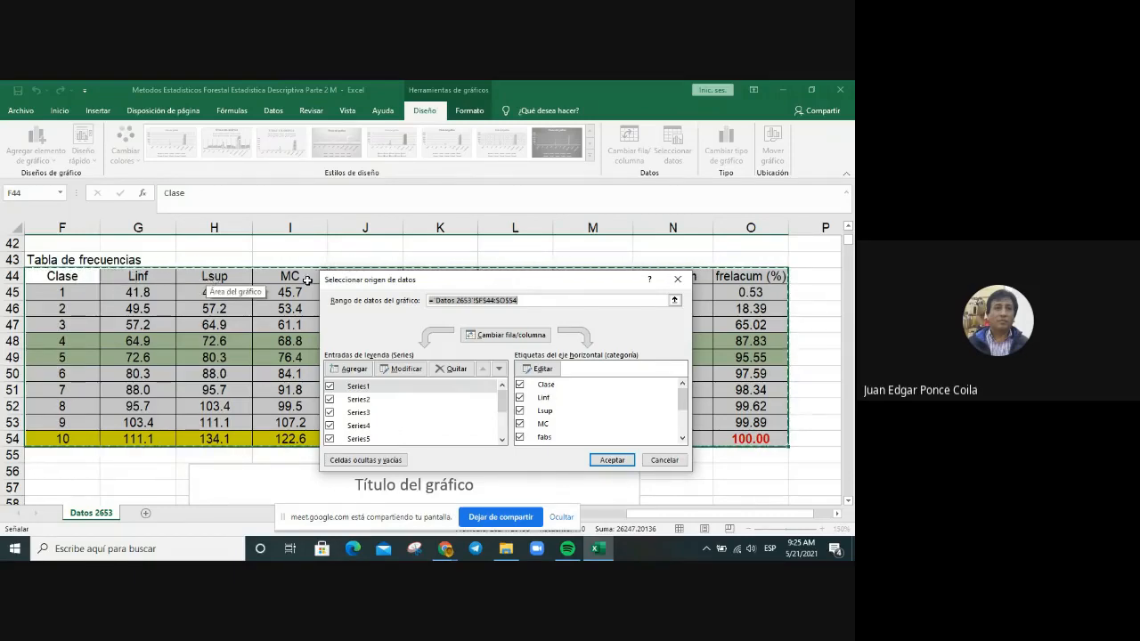
left_click(509, 336)
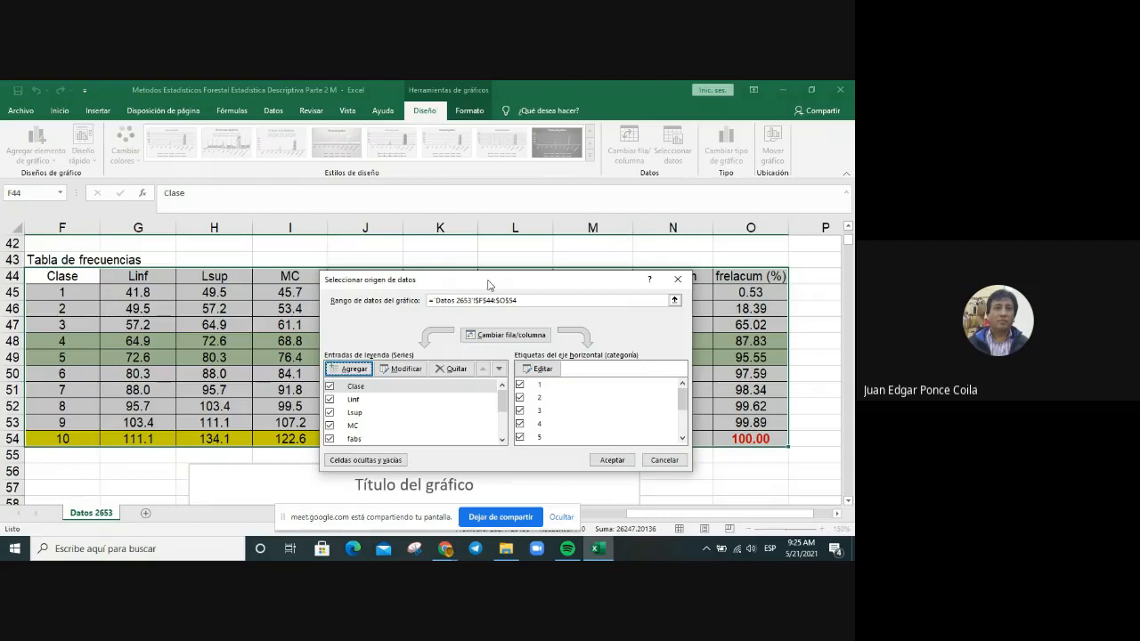
left_click_drag(488, 284, 509, 285)
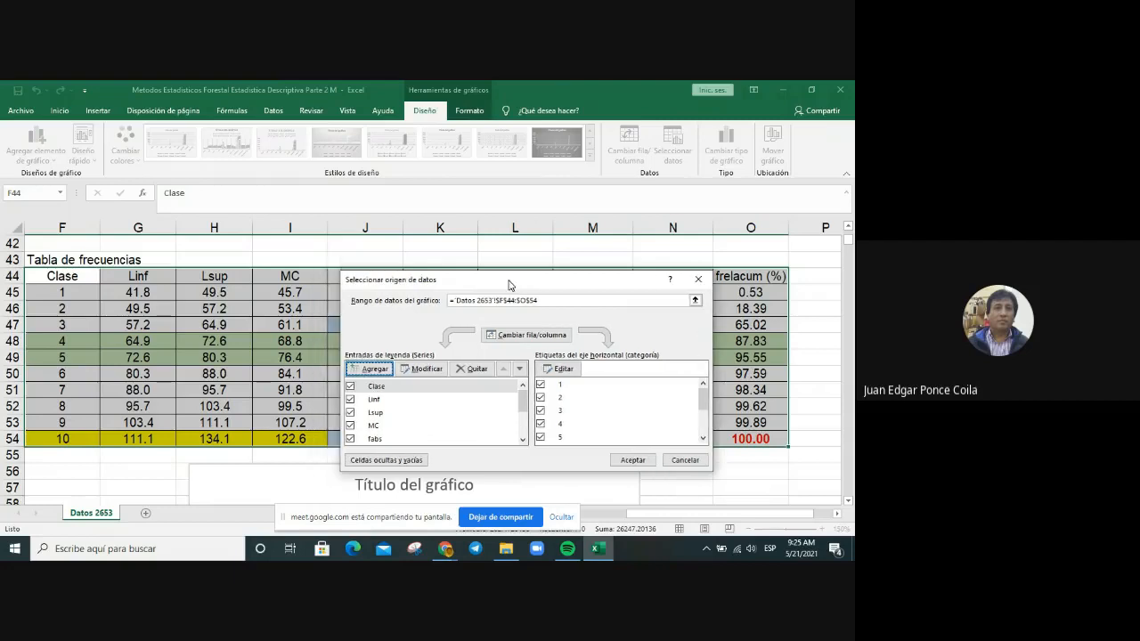
Set the chart's horizontal axis labels to the class marks in I45:I54.
left_click(563, 370)
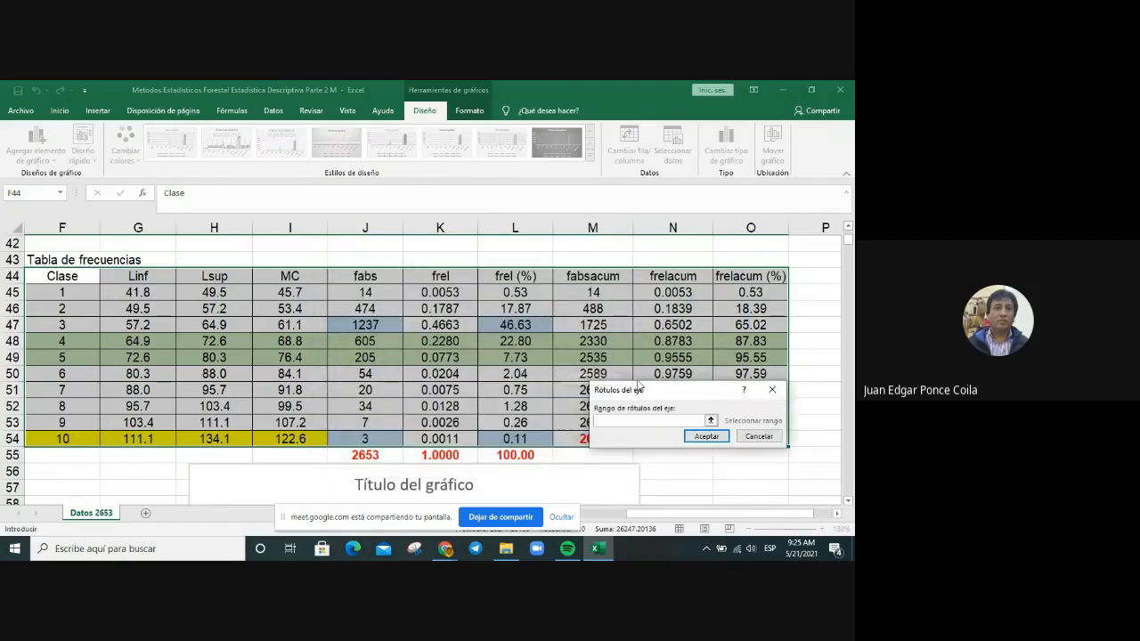
left_click(710, 422)
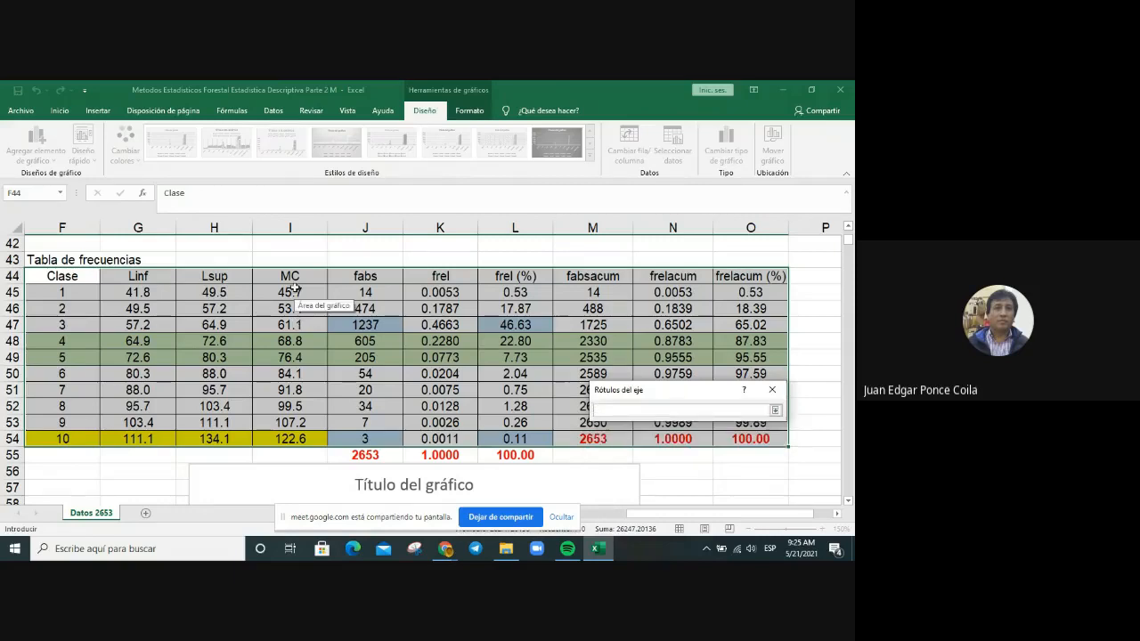
left_click_drag(294, 289, 292, 436)
key("Return")
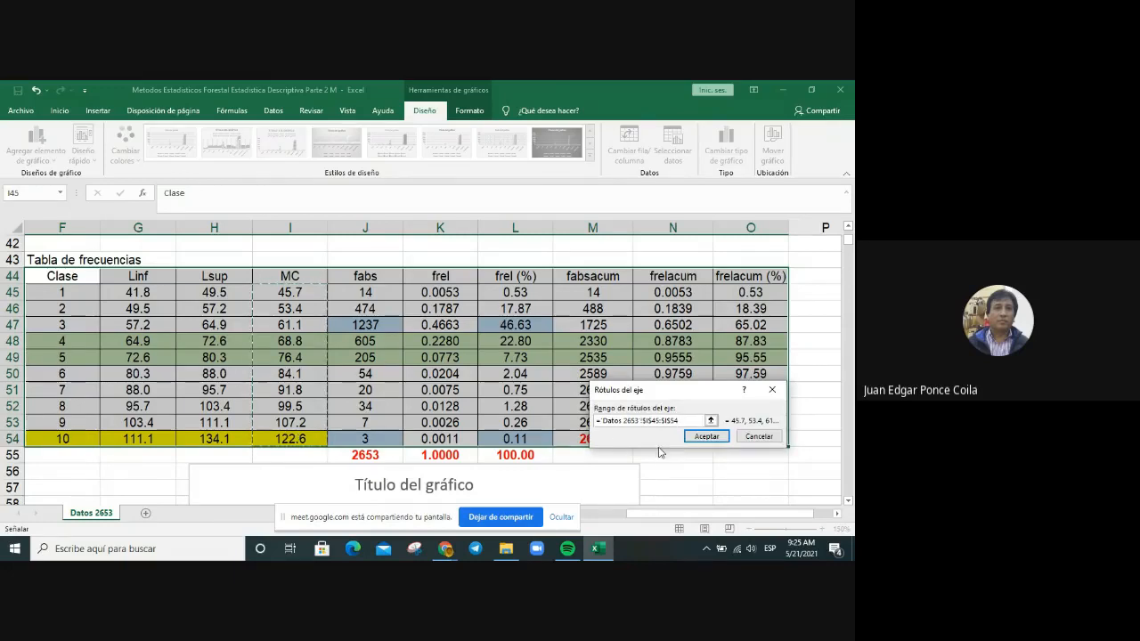
left_click(704, 437)
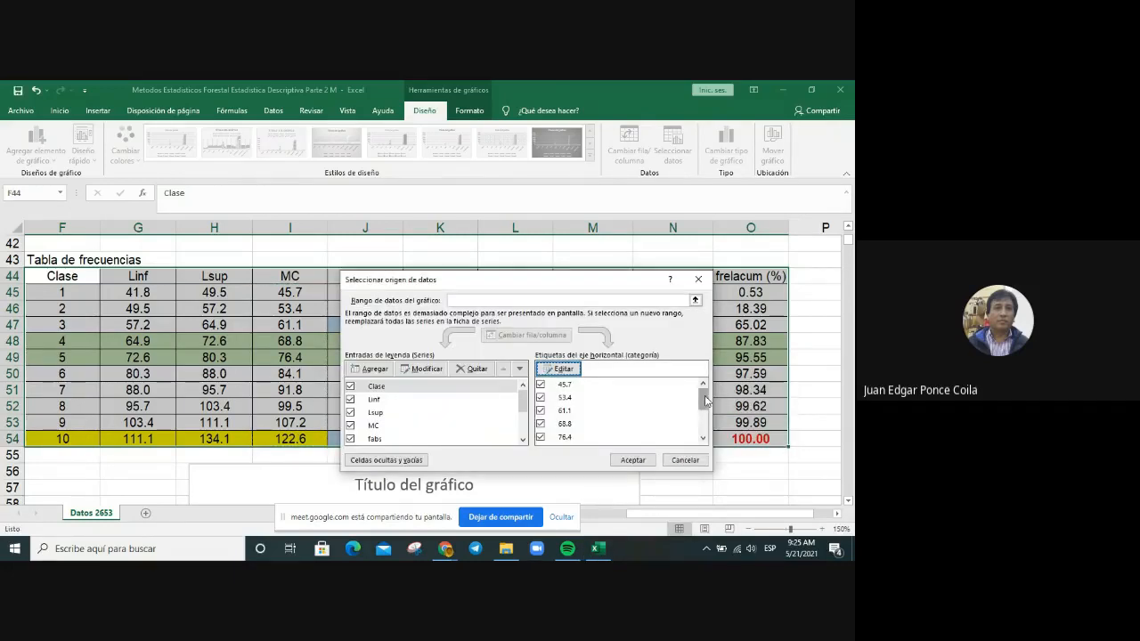
mouse_move(706, 398)
left_mouse_down()
mouse_move(706, 425)
mouse_move(706, 385)
left_mouse_up()
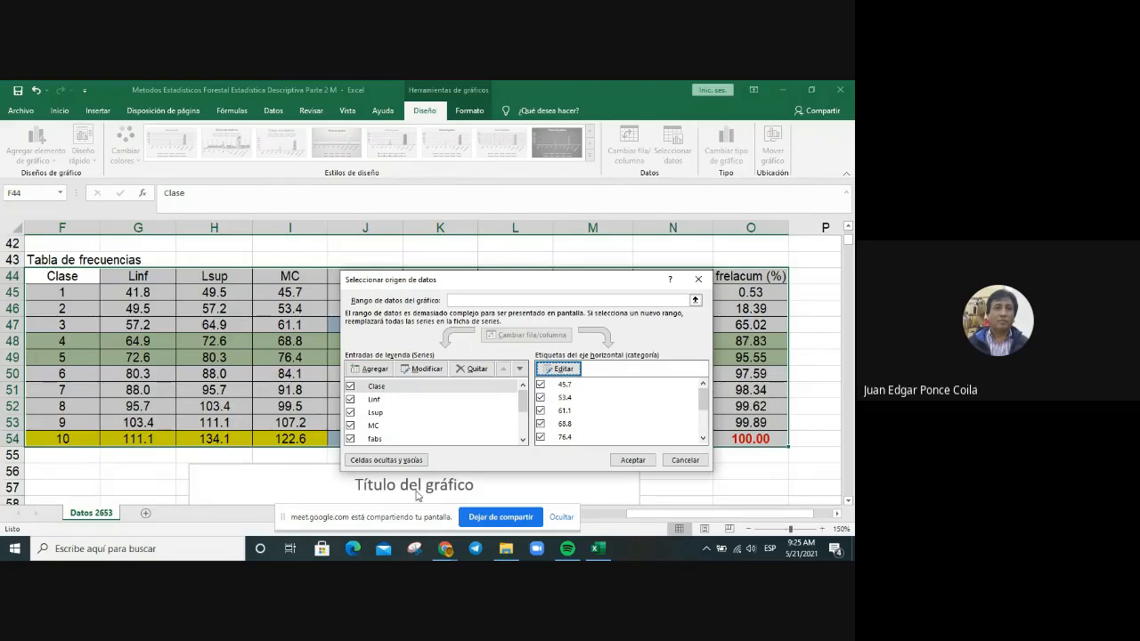
Remove the Clase, Linf, Lsup and MC series from the chart's data source.
left_click(473, 369)
left_click(469, 375)
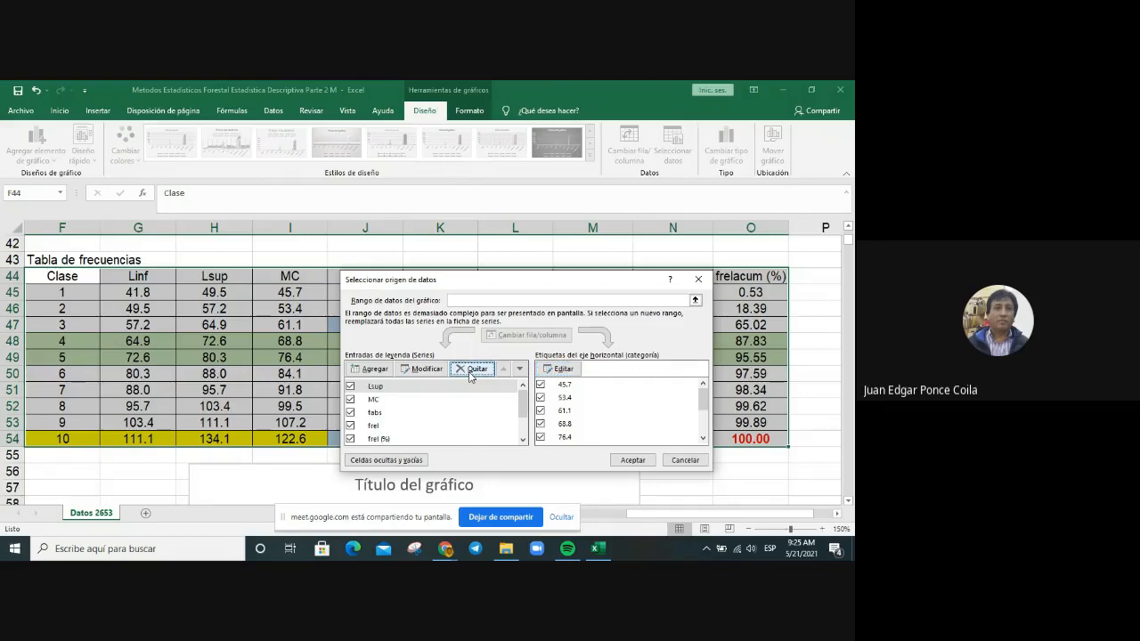
left_click(470, 374)
left_click(470, 374)
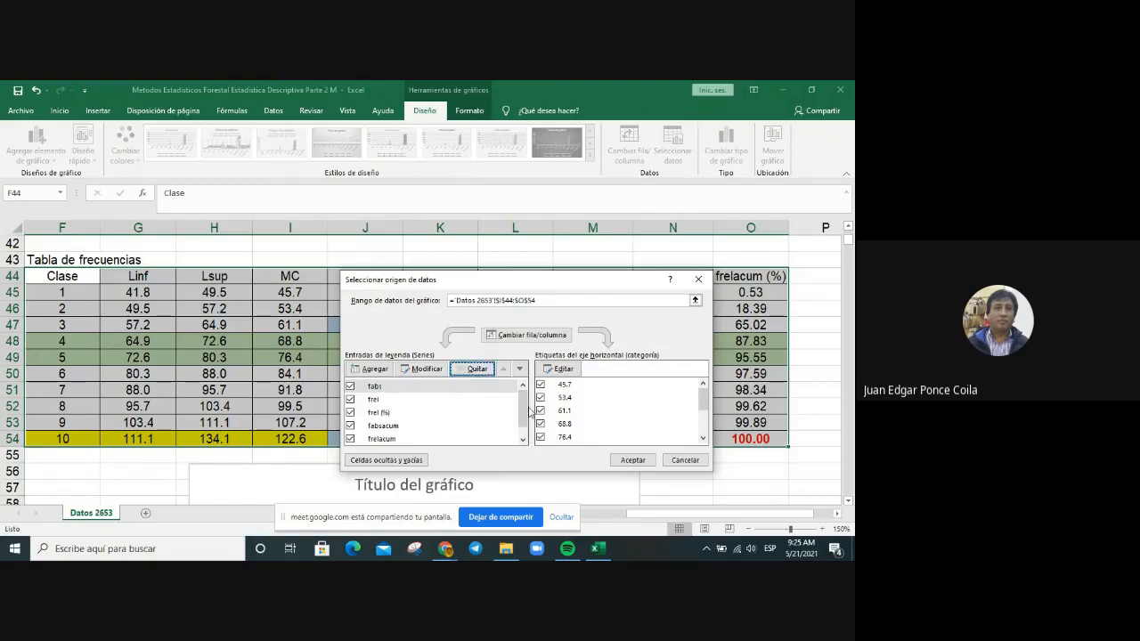
Remove the frelacum (%), frelacum, fabsacum, frel (%) and frel series from the chart's data source and accept, keeping only fabs.
scroll(528, 432, "down", 1)
left_click(401, 439)
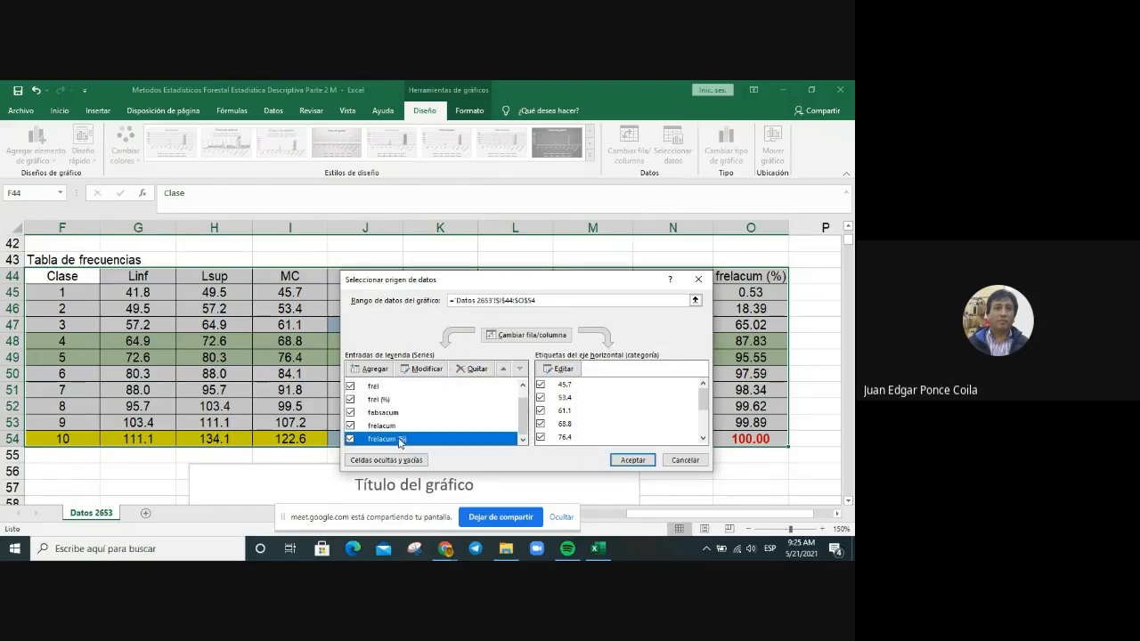
left_click(474, 369)
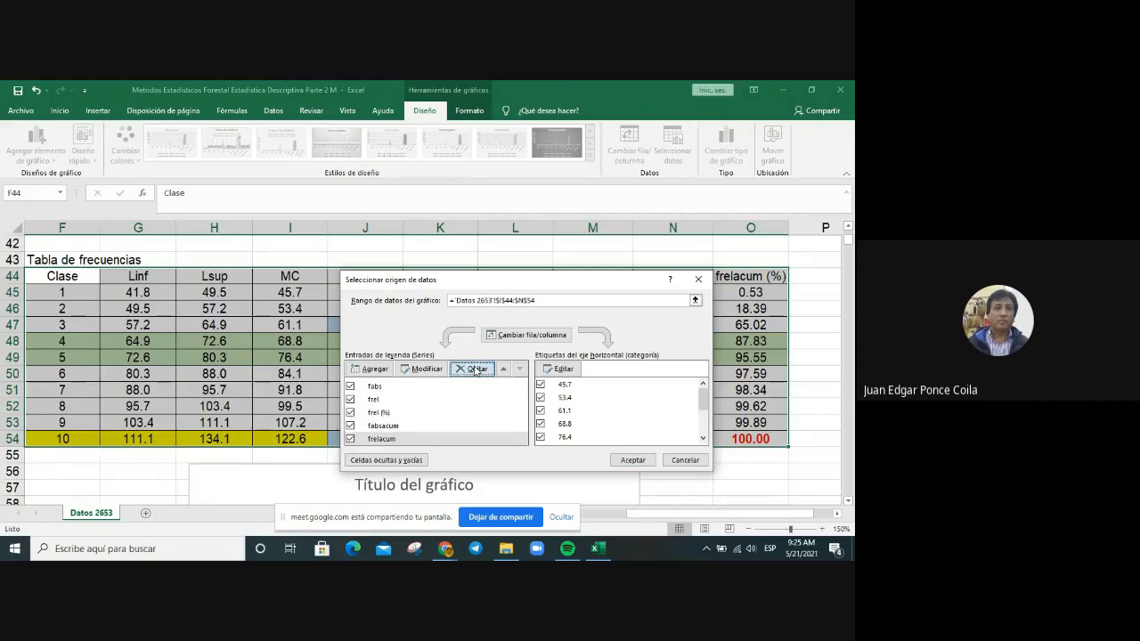
left_click(473, 369)
left_click(474, 369)
left_click(474, 368)
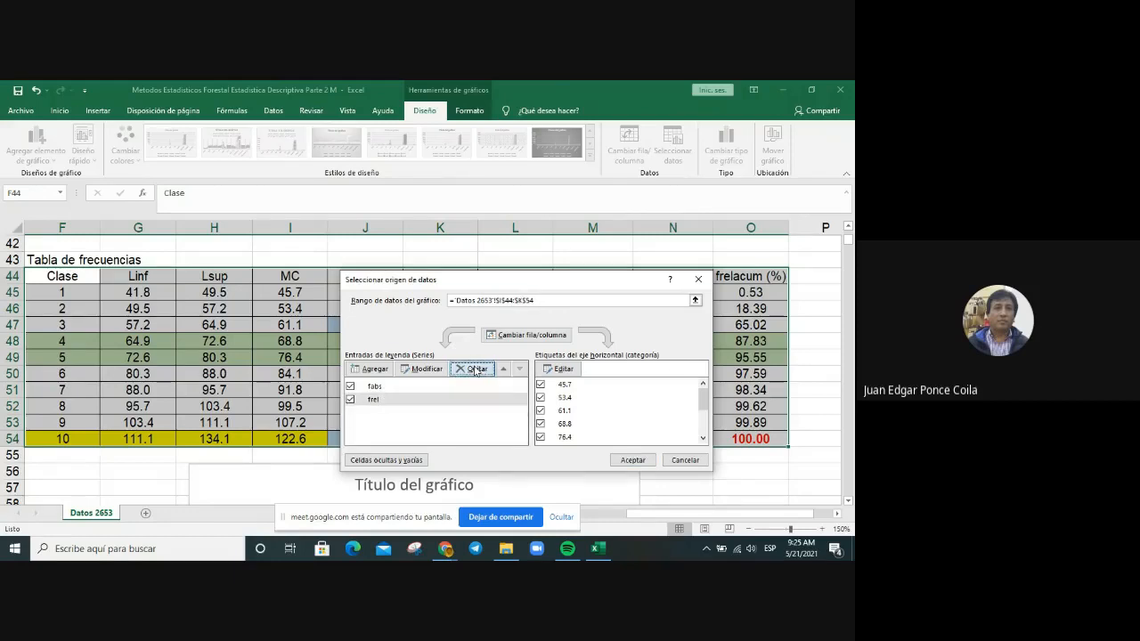
left_click(474, 369)
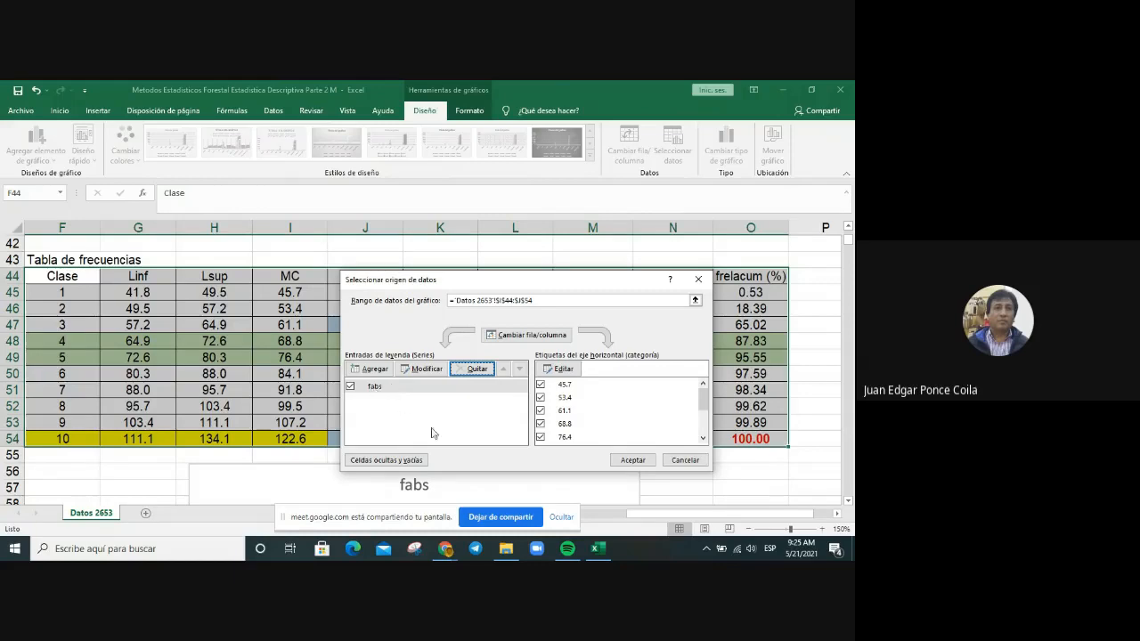
left_click(630, 460)
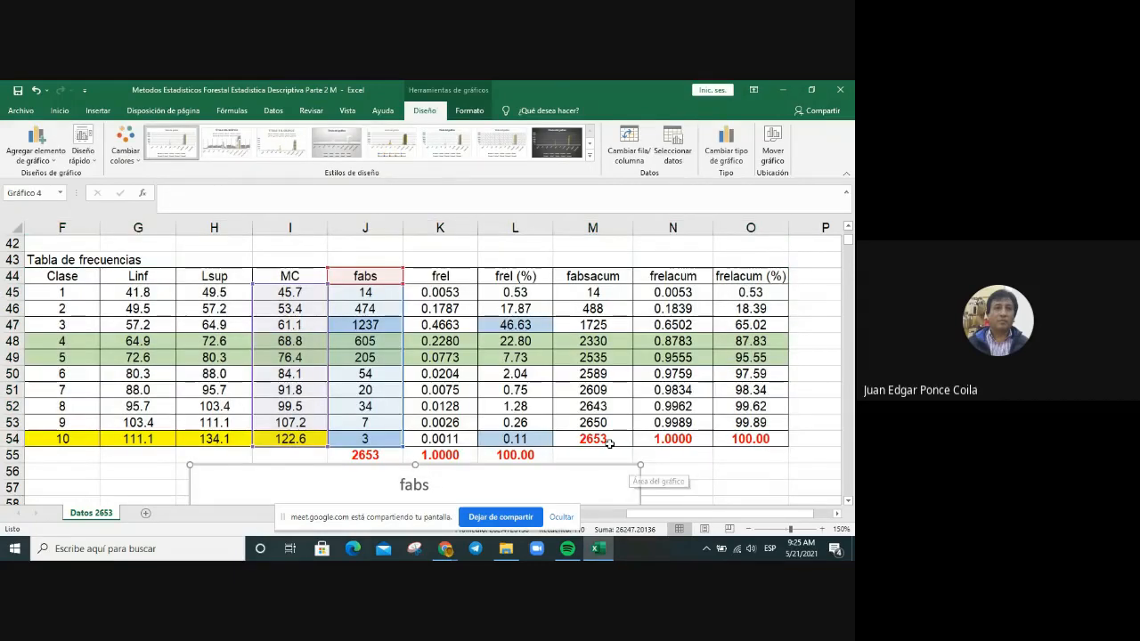
Set the gap width of the chart's fabs series to 0% so the columns touch.
scroll(611, 447, "down", 3)
scroll(610, 447, "down", 2)
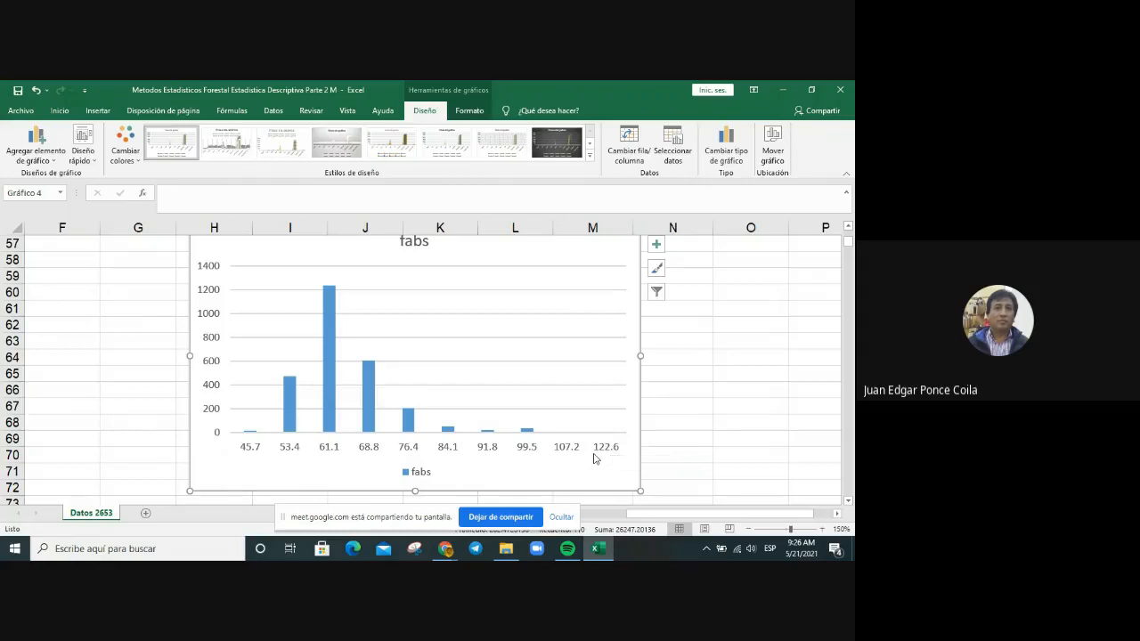
scroll(585, 454, "up", 1)
scroll(585, 455, "down", 1)
left_click(366, 405)
right_click(366, 405)
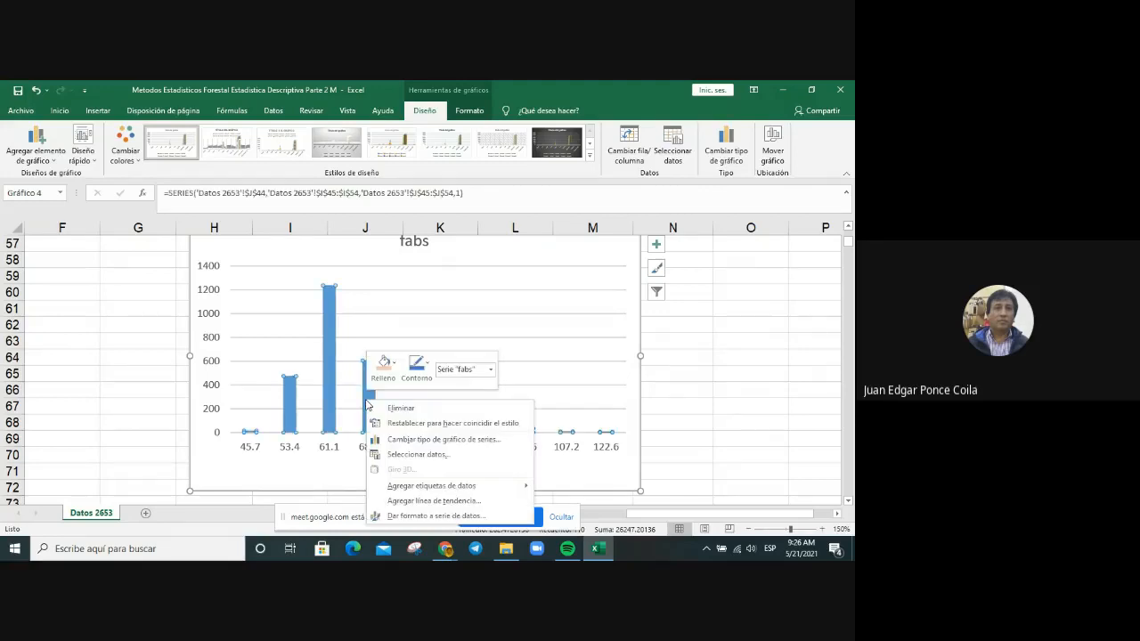
left_click(463, 518)
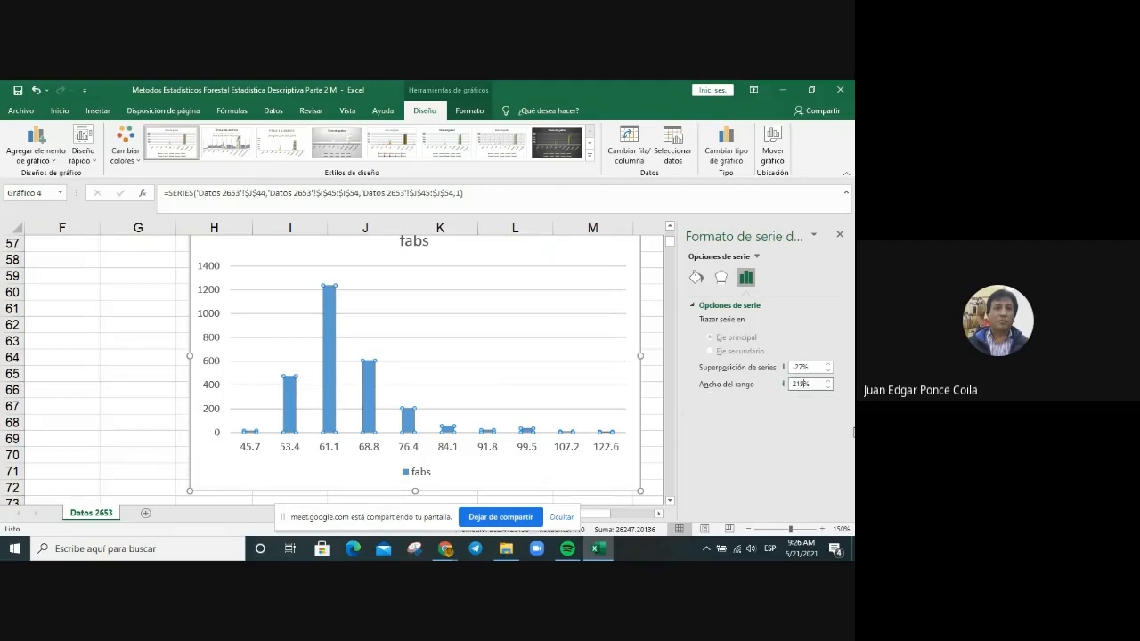
key("BackSpace")
key("BackSpace")
key("BackSpace")
type("0")
key("Return")
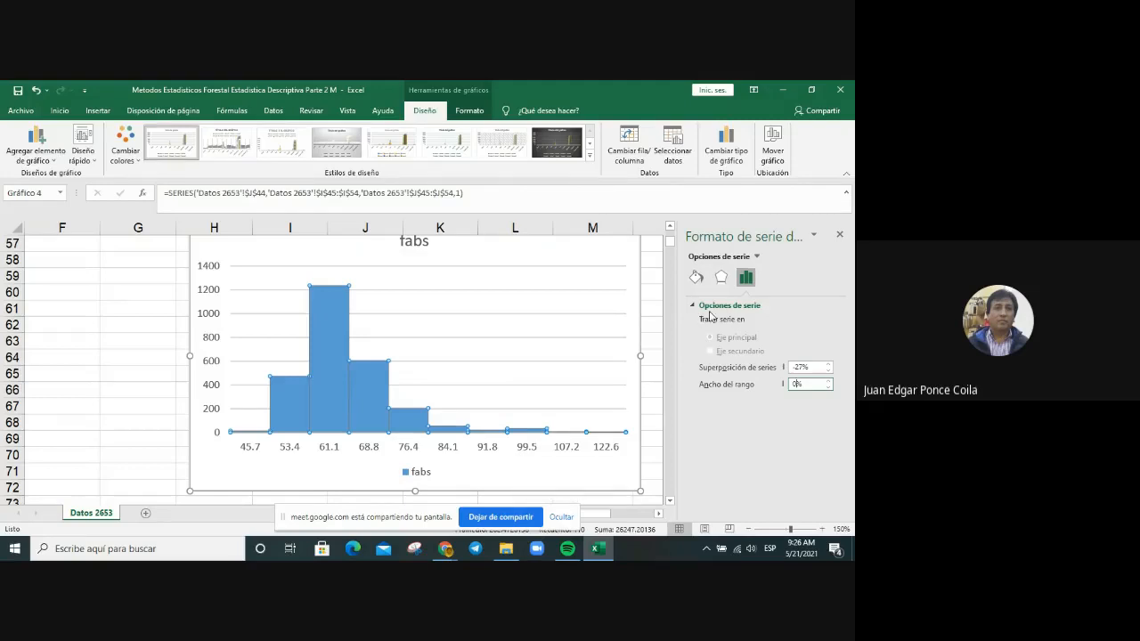
Give the fabs columns a solid yellow border and close the formatting options.
left_click(700, 279)
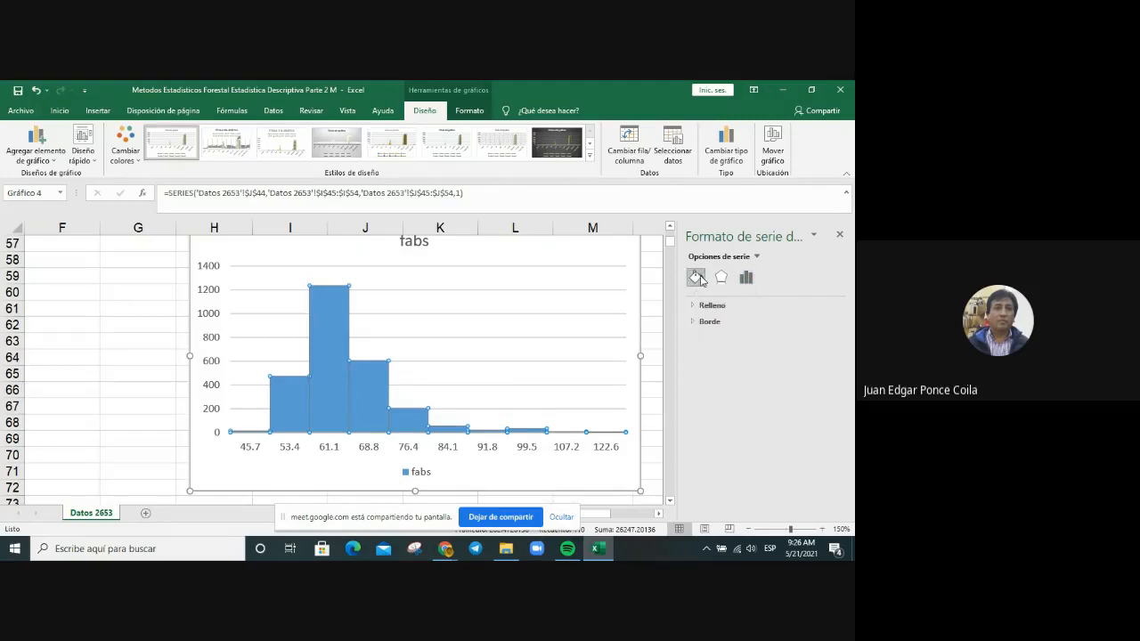
left_click(710, 322)
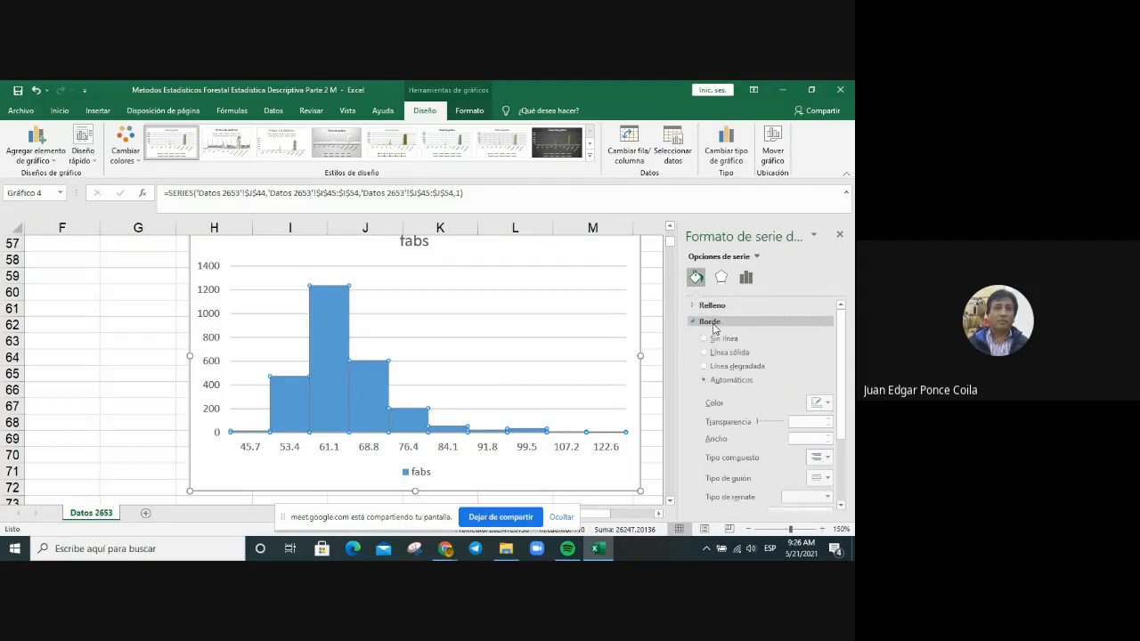
left_click(743, 356)
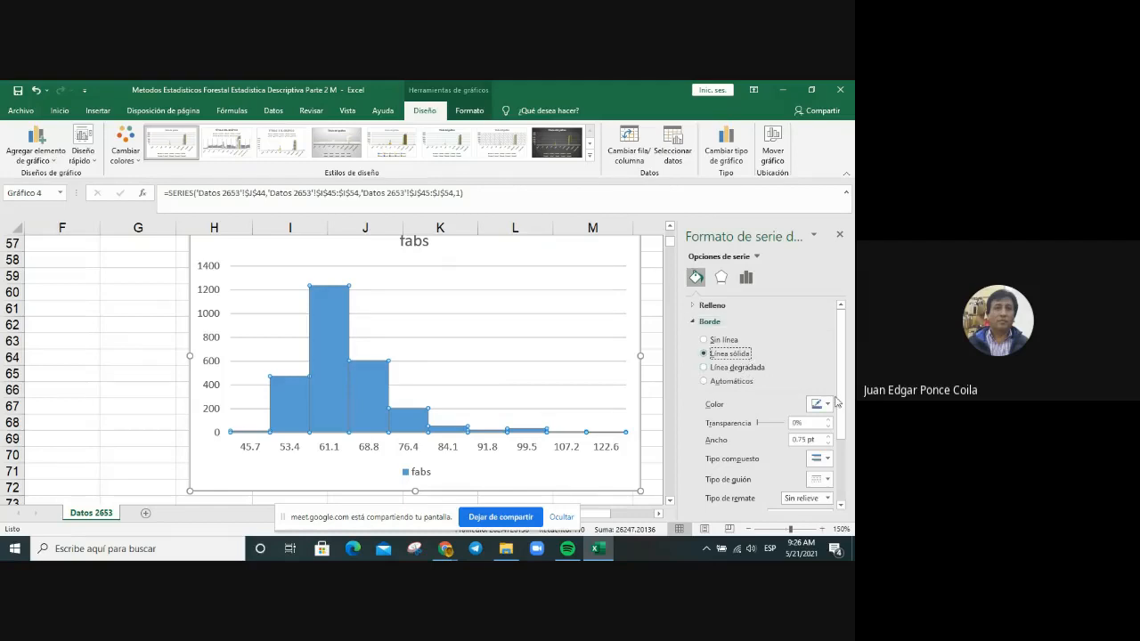
left_click(819, 404)
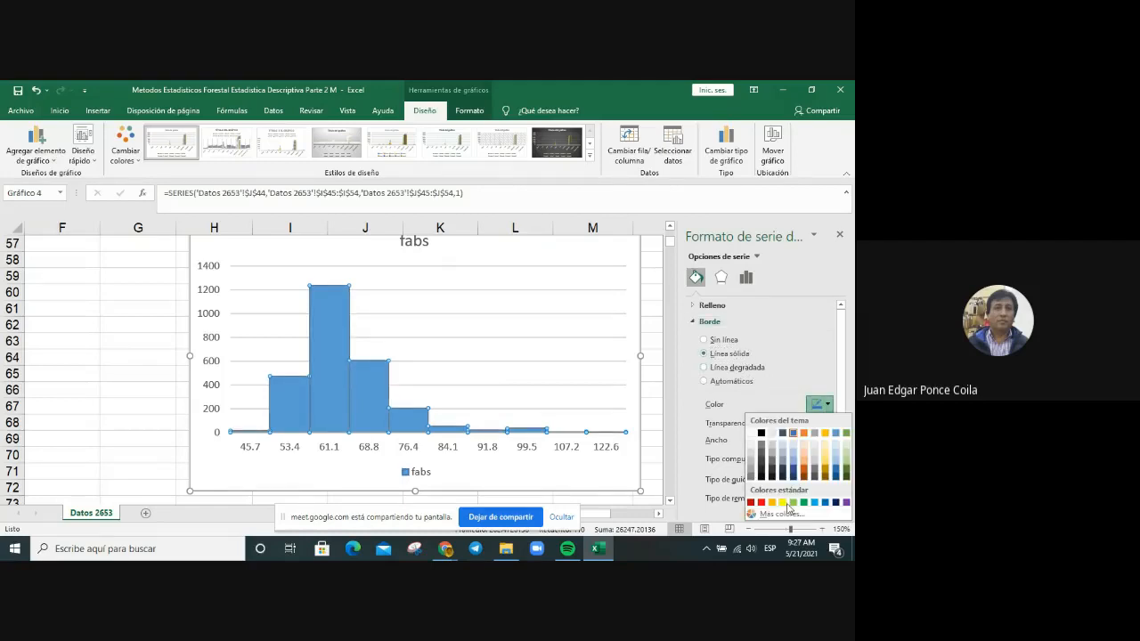
left_click(784, 502)
left_click(620, 346)
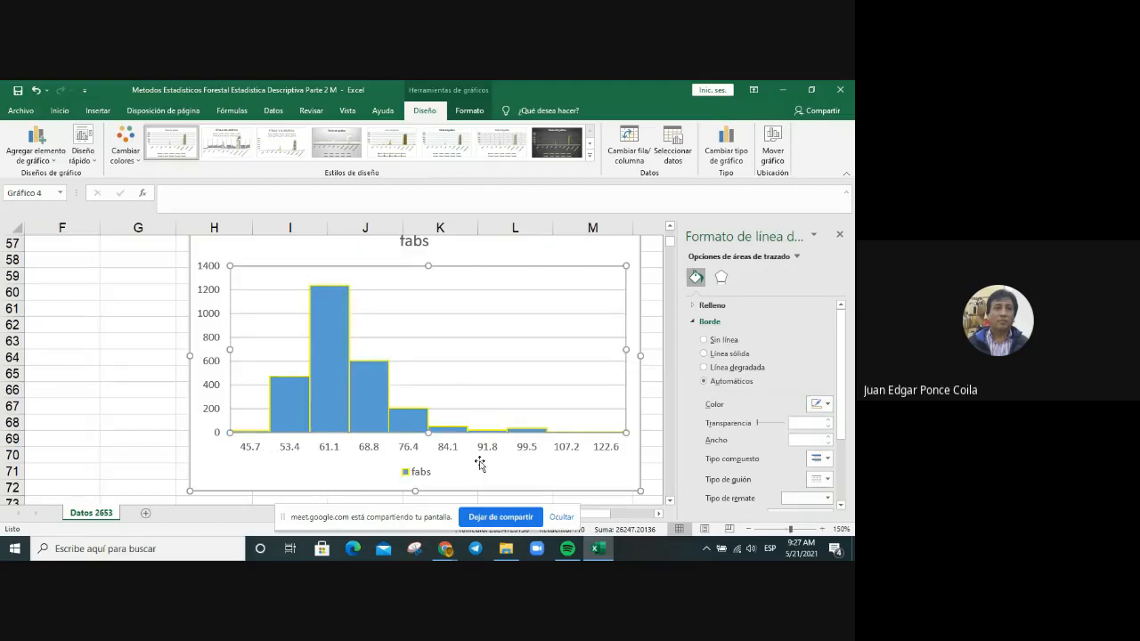
left_click(840, 234)
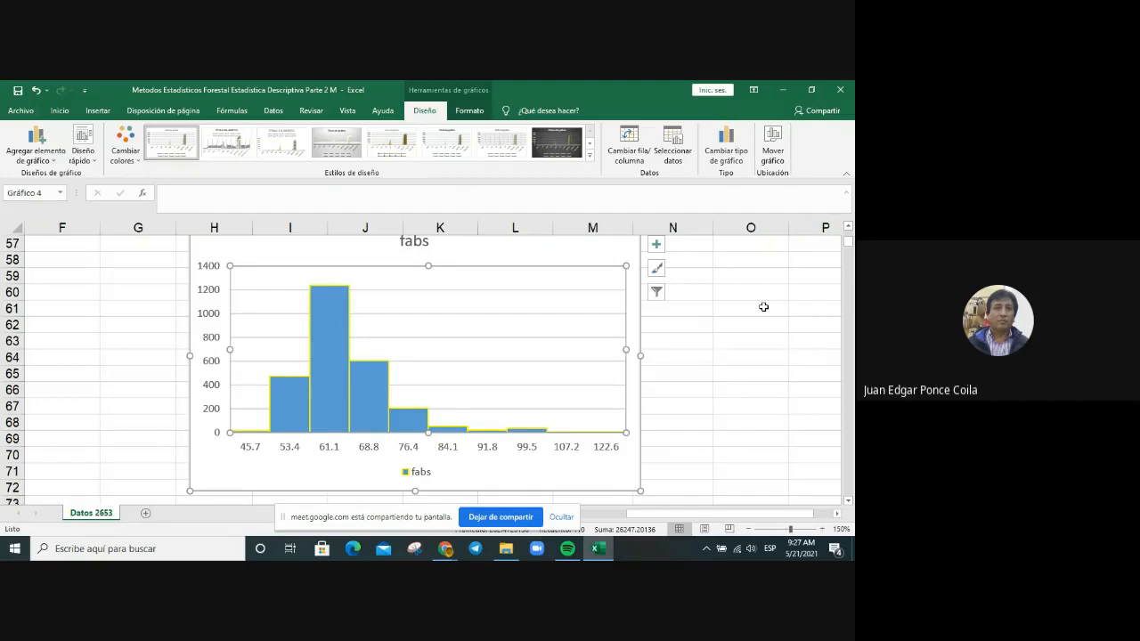
Add axis titles to the chart and set the horizontal one to "Diametro a la altura del pecho en cm".
left_click(657, 245)
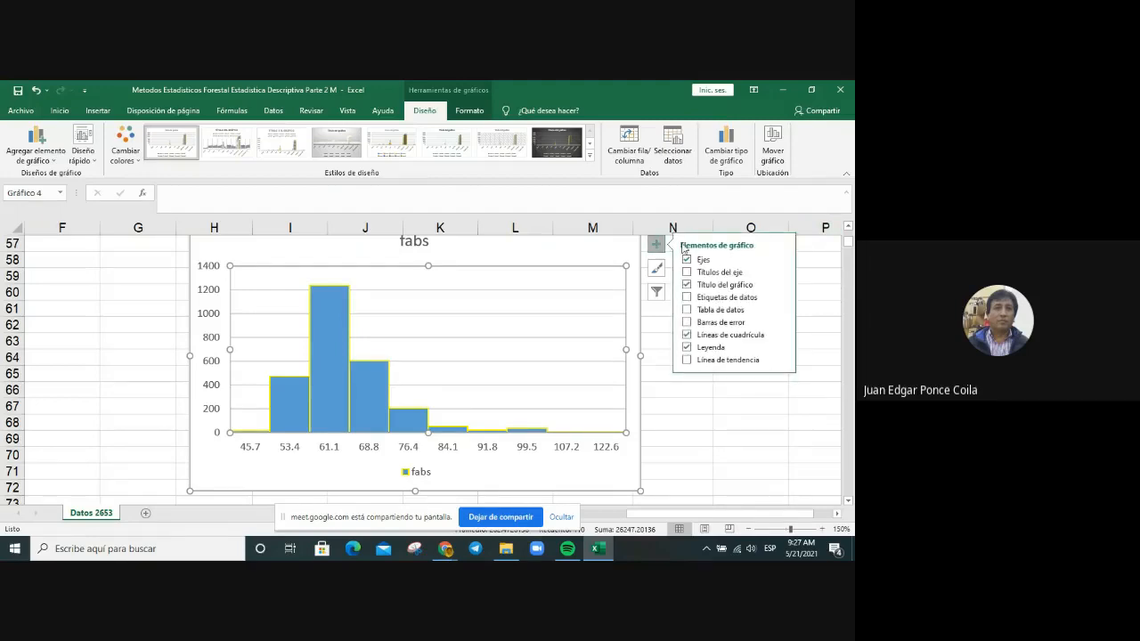
left_click(732, 273)
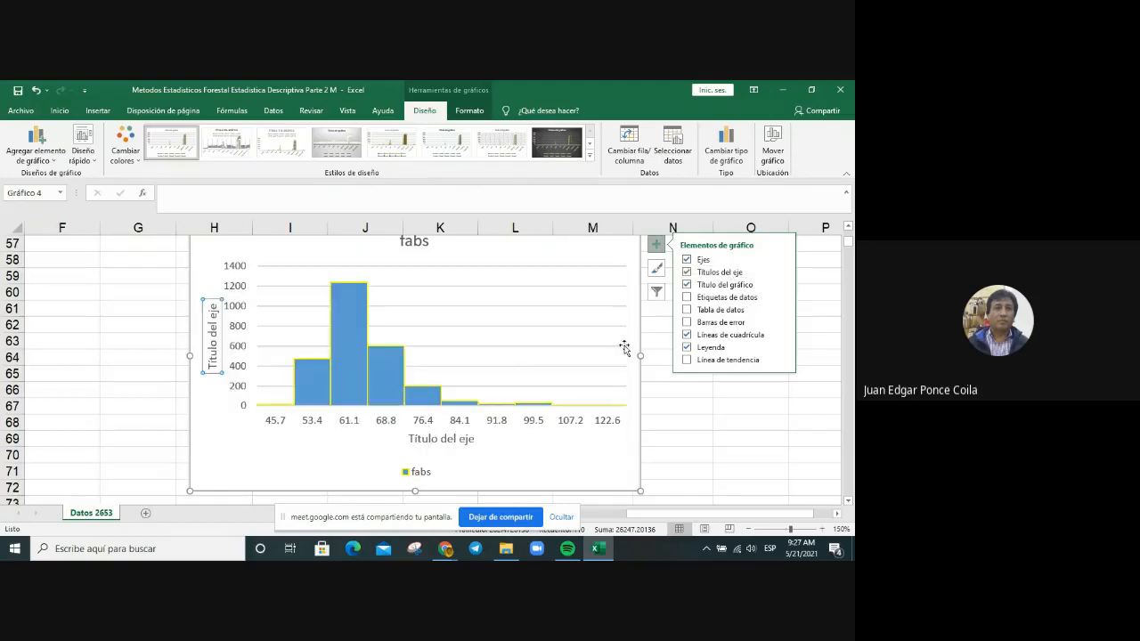
left_click(434, 440)
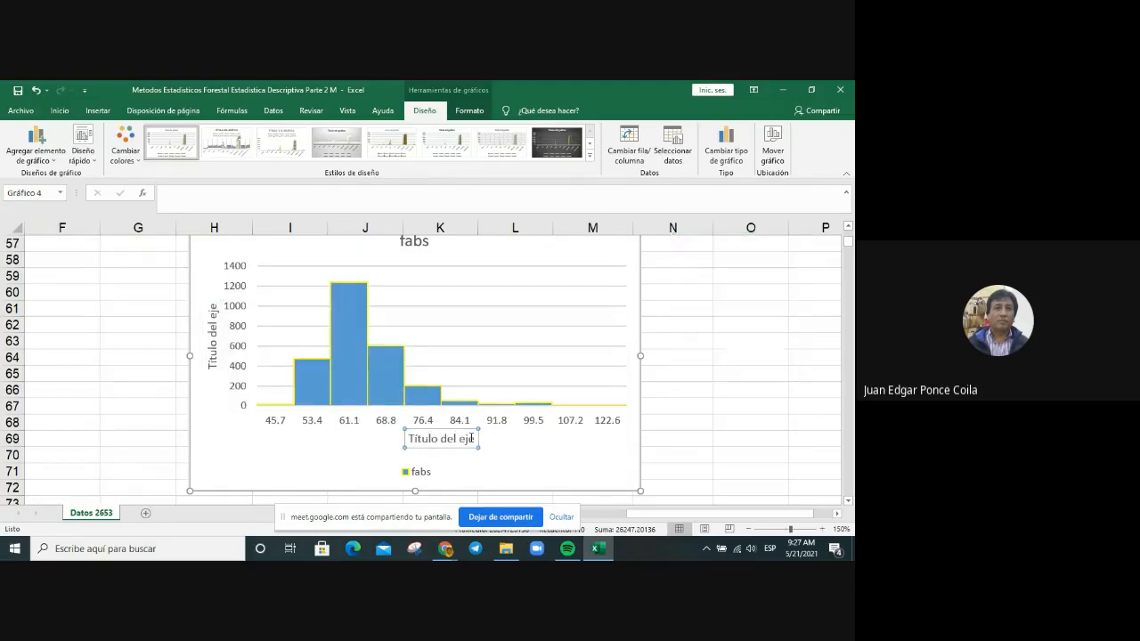
key("BackSpace")
key("BackSpace")
key("BackSpace")
key("BackSpace")
key("BackSpace")
key("BackSpace")
key("BackSpace")
key("BackSpace")
key("BackSpace")
key("BackSpace")
key("BackSpace")
key("BackSpace")
key("BackSpace")
key("BackSpace")
type("Diametro a")
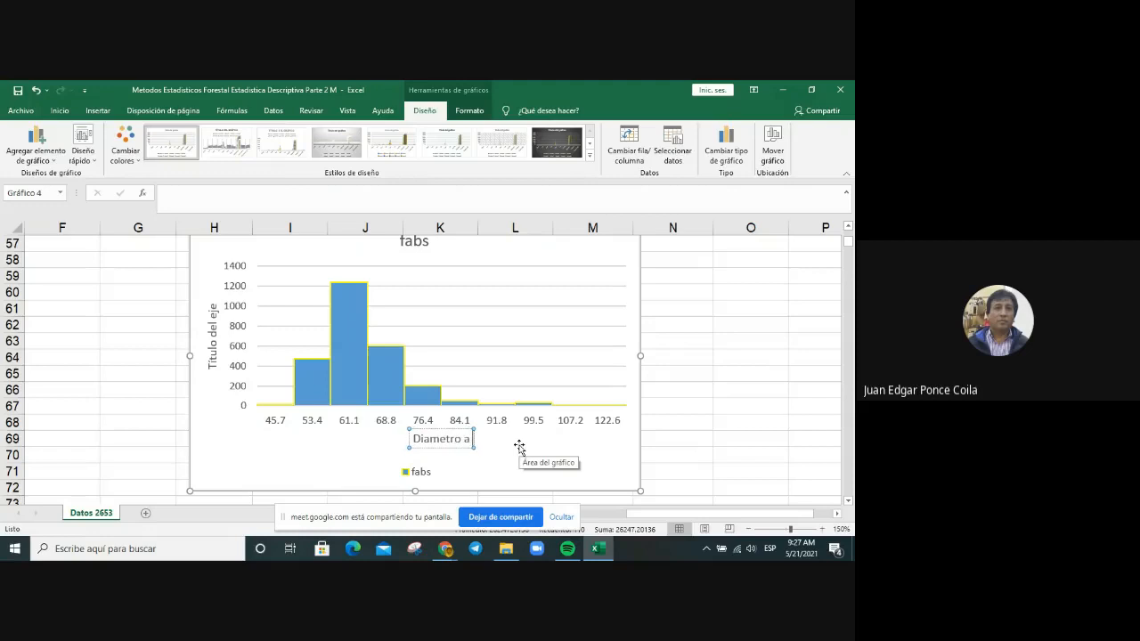
type(" la altu")
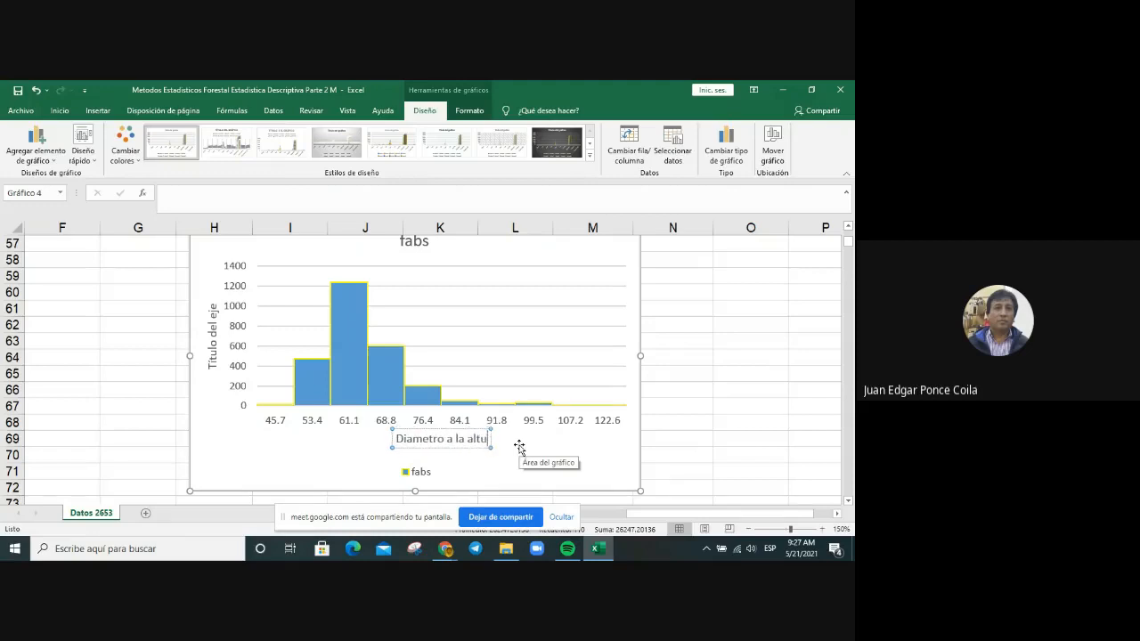
type("ra del pecho")
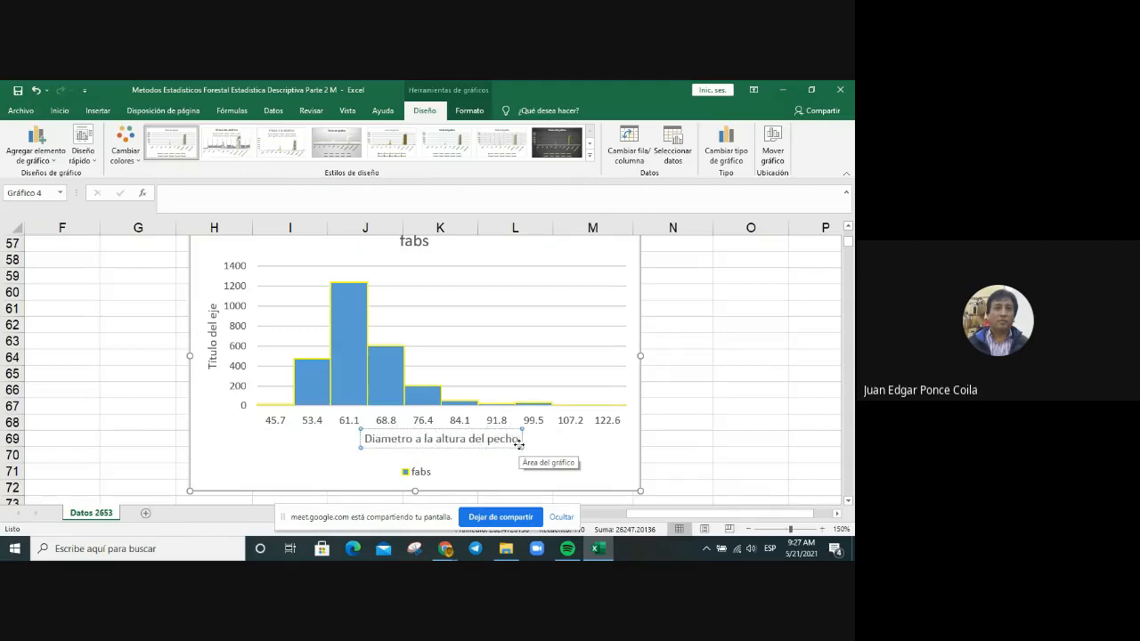
type(" en cm")
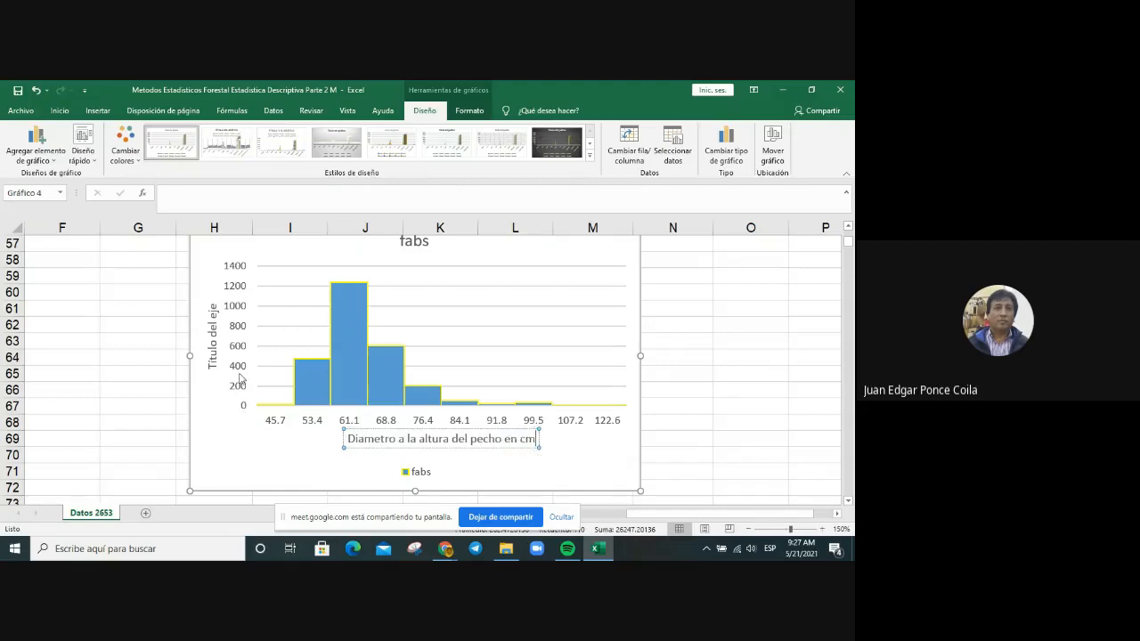
Replace the vertical axis title's placeholder text with "Frecuencia absoluta".
left_click(211, 360)
left_click(211, 362)
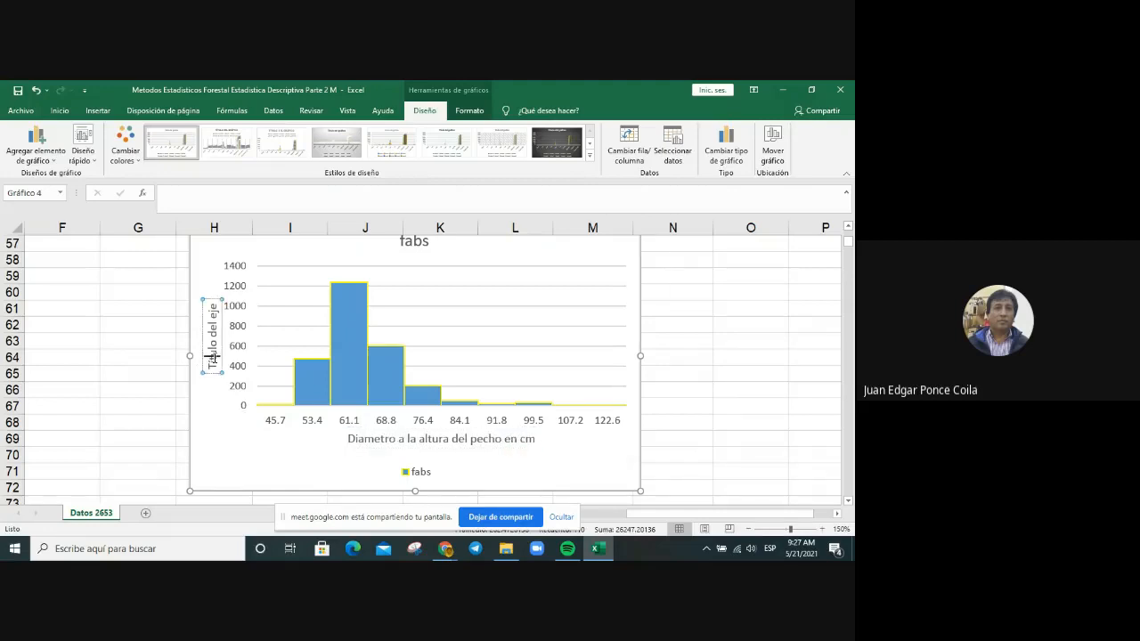
key("BackSpace")
key("BackSpace")
key("BackSpace")
type("Frecuenc")
type("ia abs")
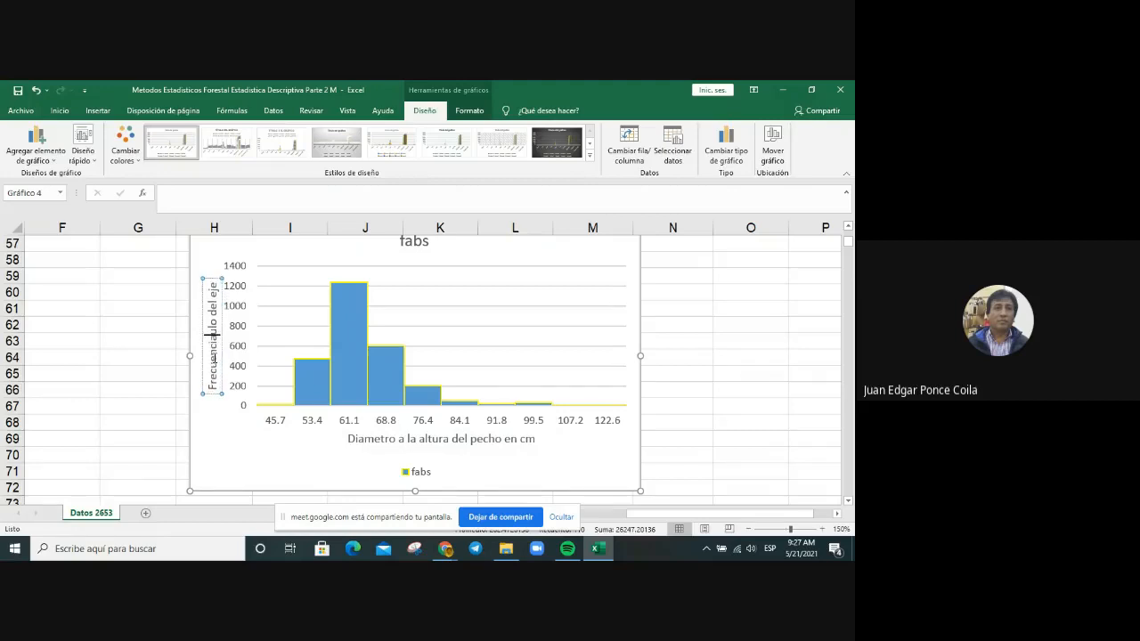
type("oluta")
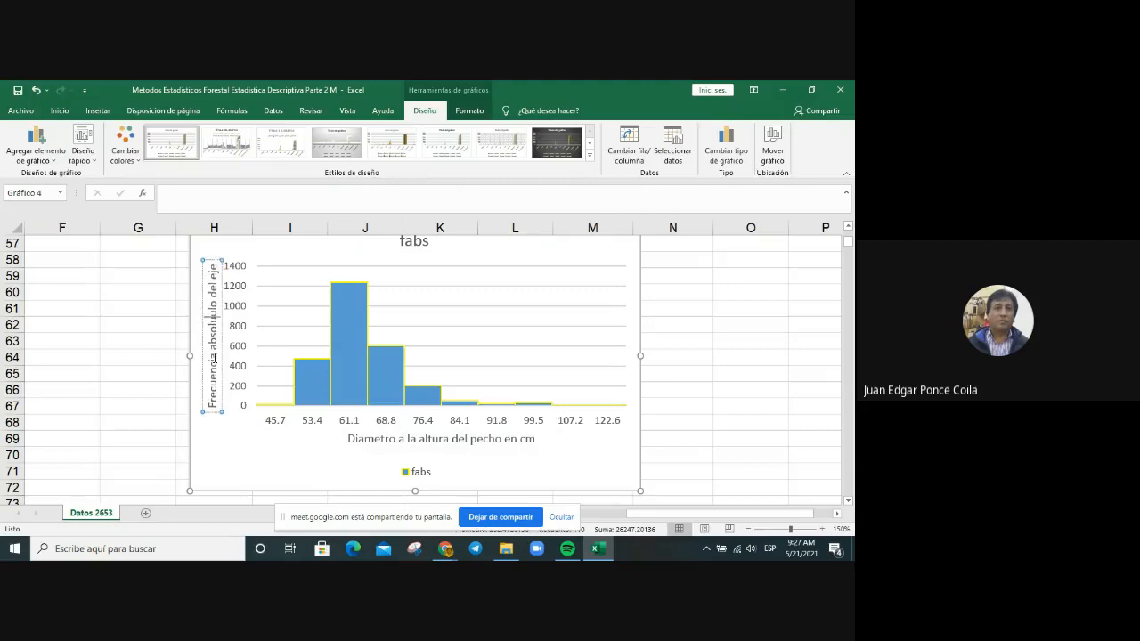
key("Delete")
key("Delete")
key("Delete")
key("Delete")
key("Delete")
key("Delete")
key("Delete")
key("Delete")
key("Delete")
key("Delete")
key("Delete")
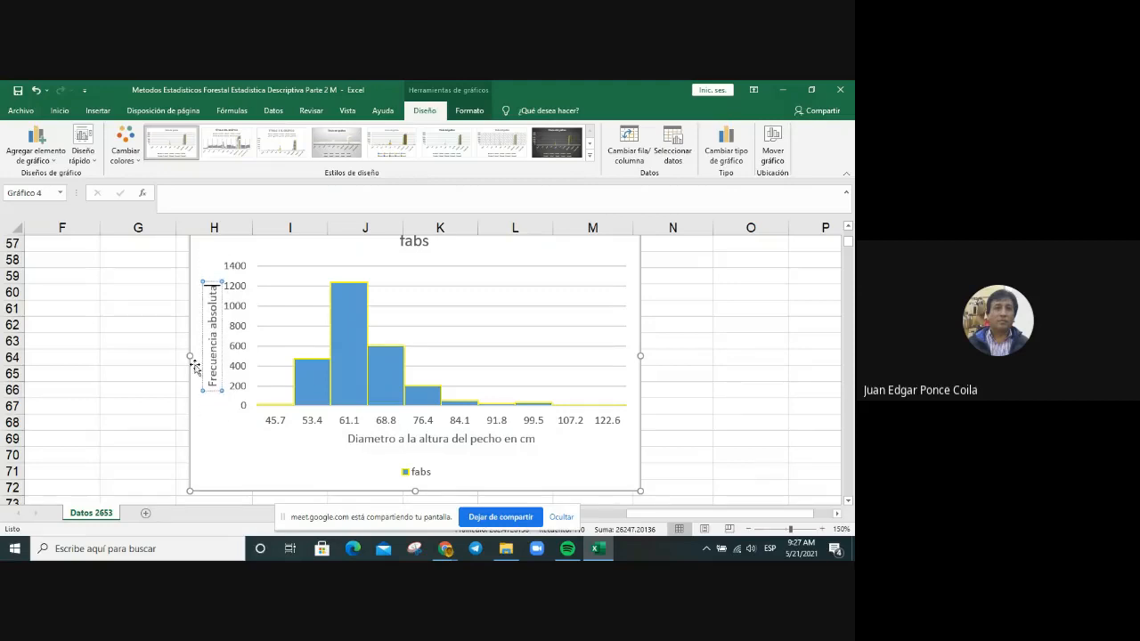
Delete the chart's legend and change the chart title to "Histograma del diametro de los arboles".
left_click(422, 473)
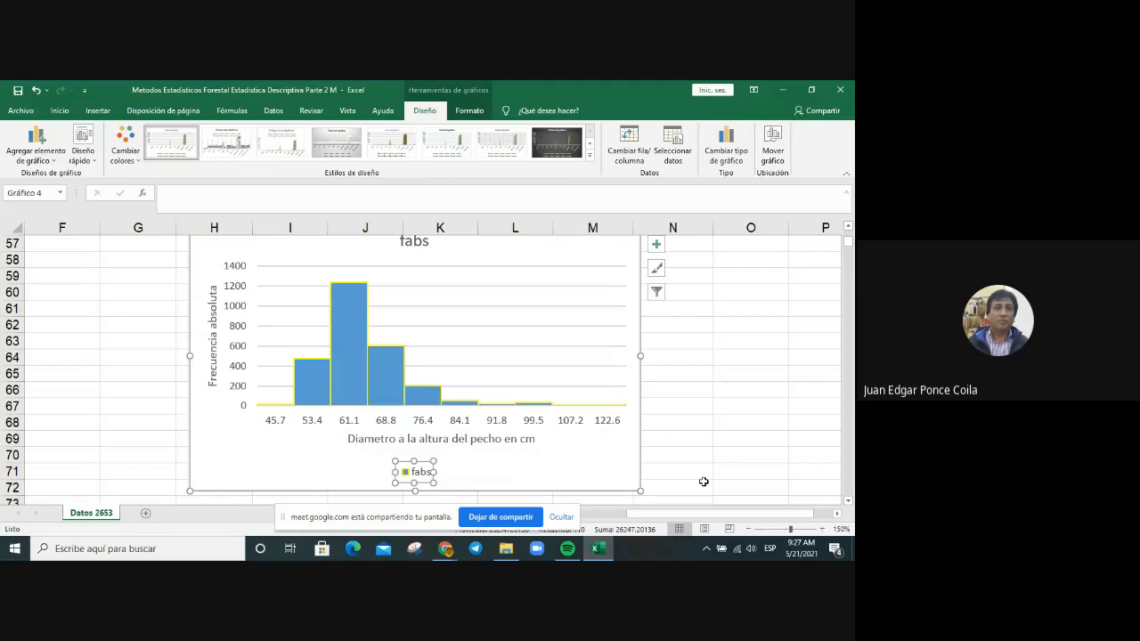
key("Delete")
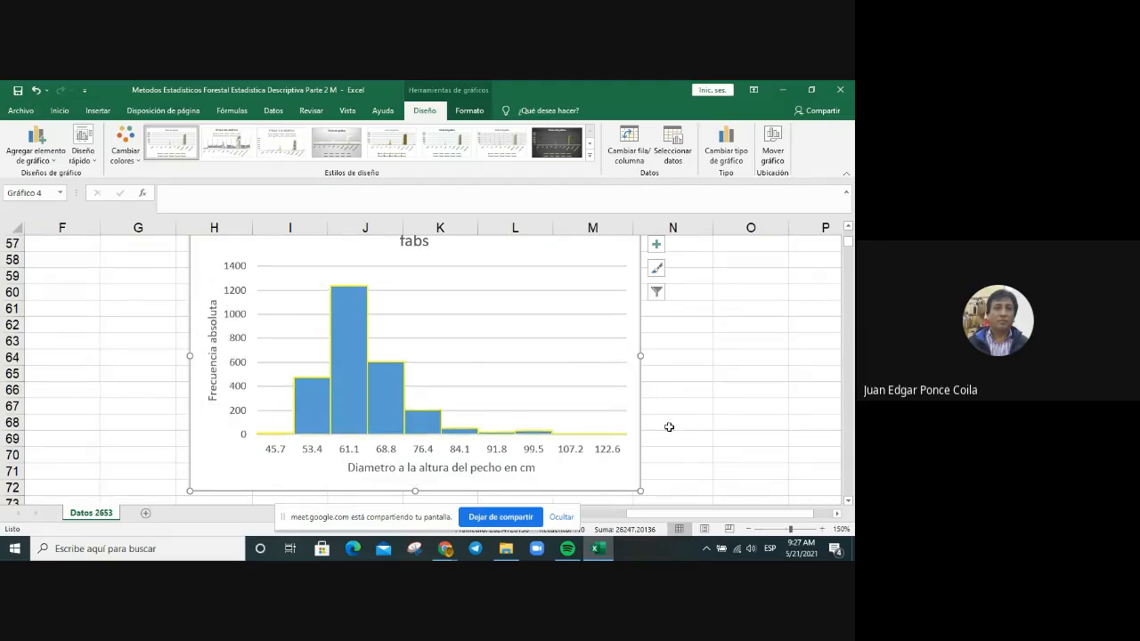
scroll(668, 427, "up", 1)
left_click(427, 289)
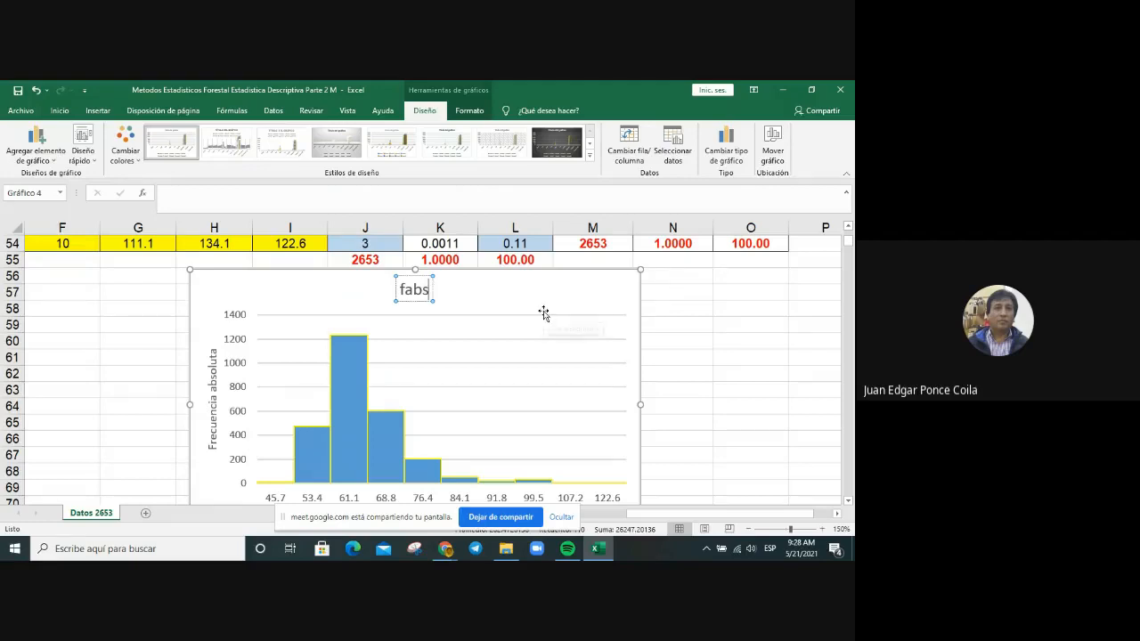
key("BackSpace")
key("BackSpace")
key("BackSpace")
key("BackSpace")
type("Histo")
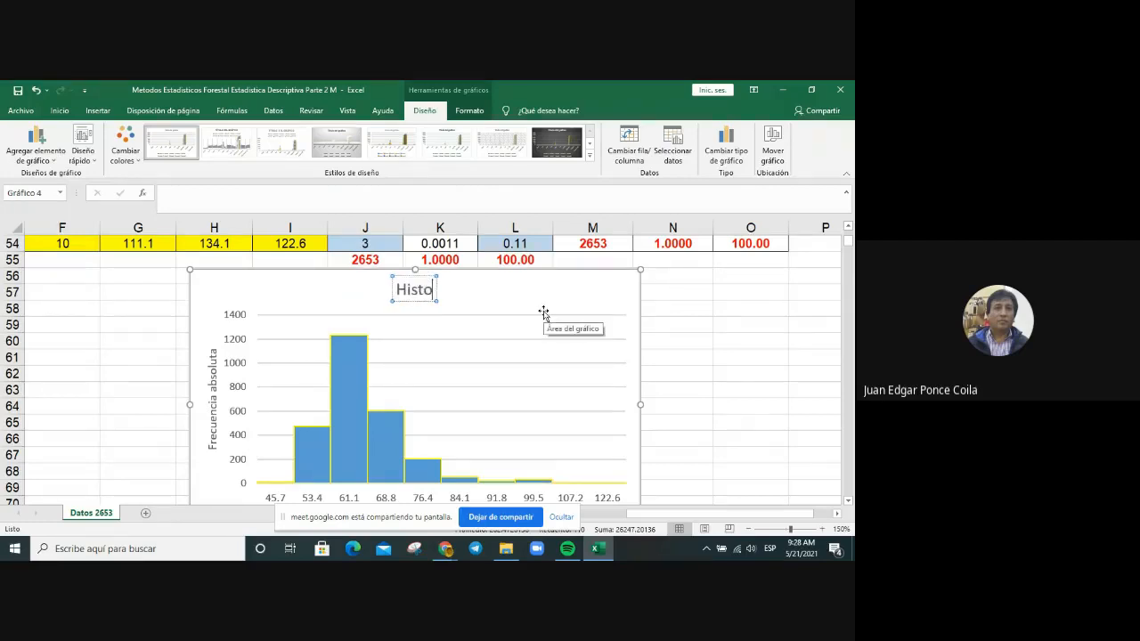
type("grama")
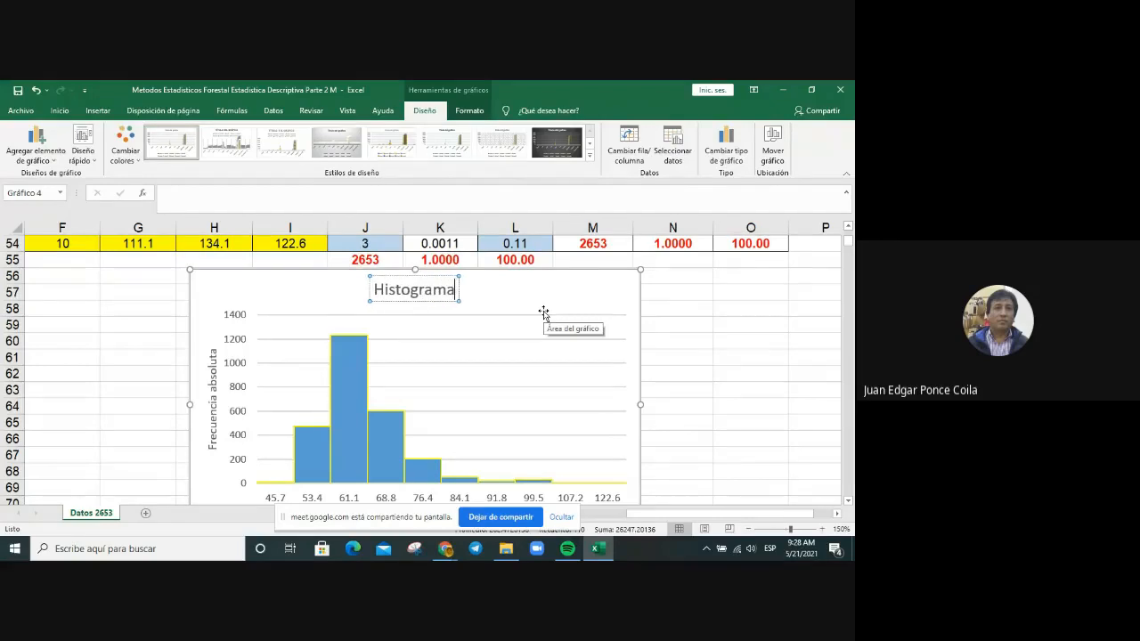
type(" del d")
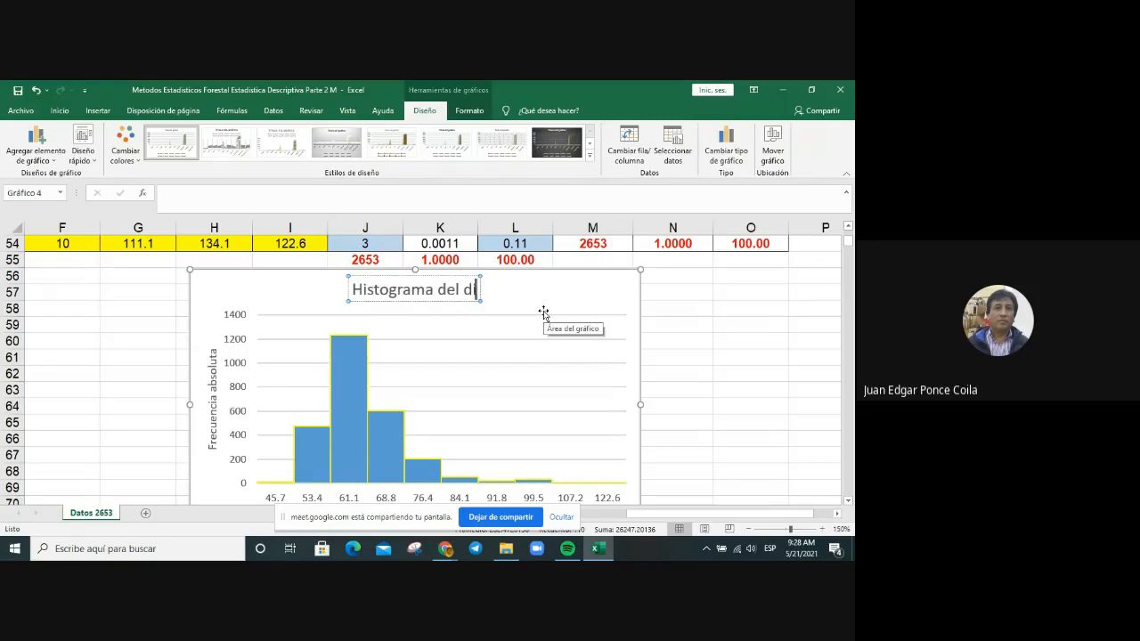
type("iametro d")
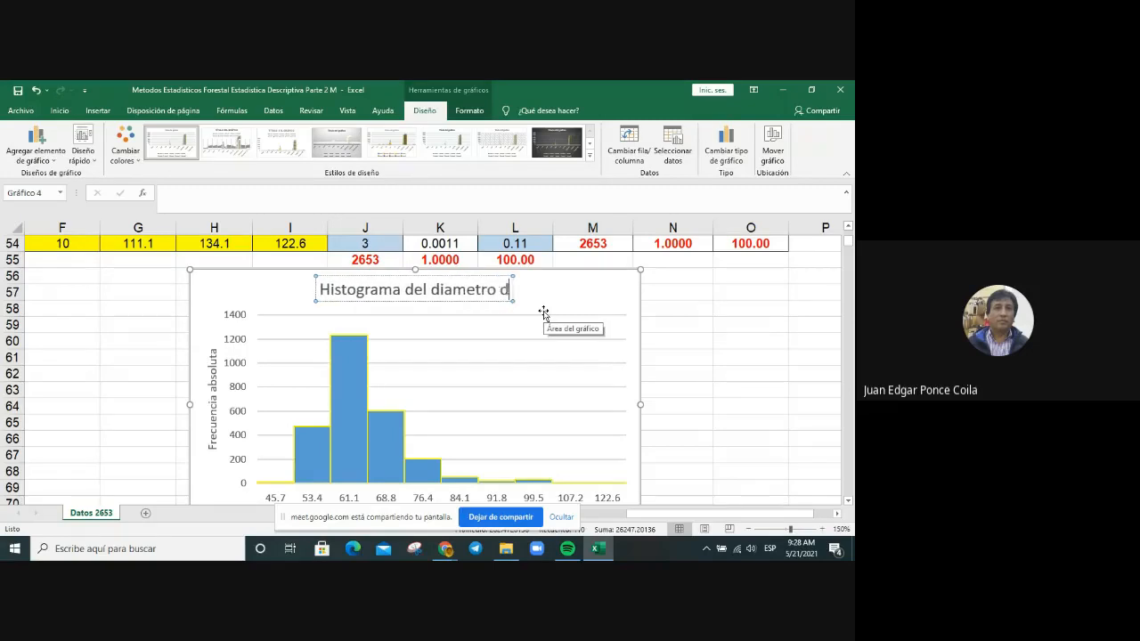
type("e los arboles")
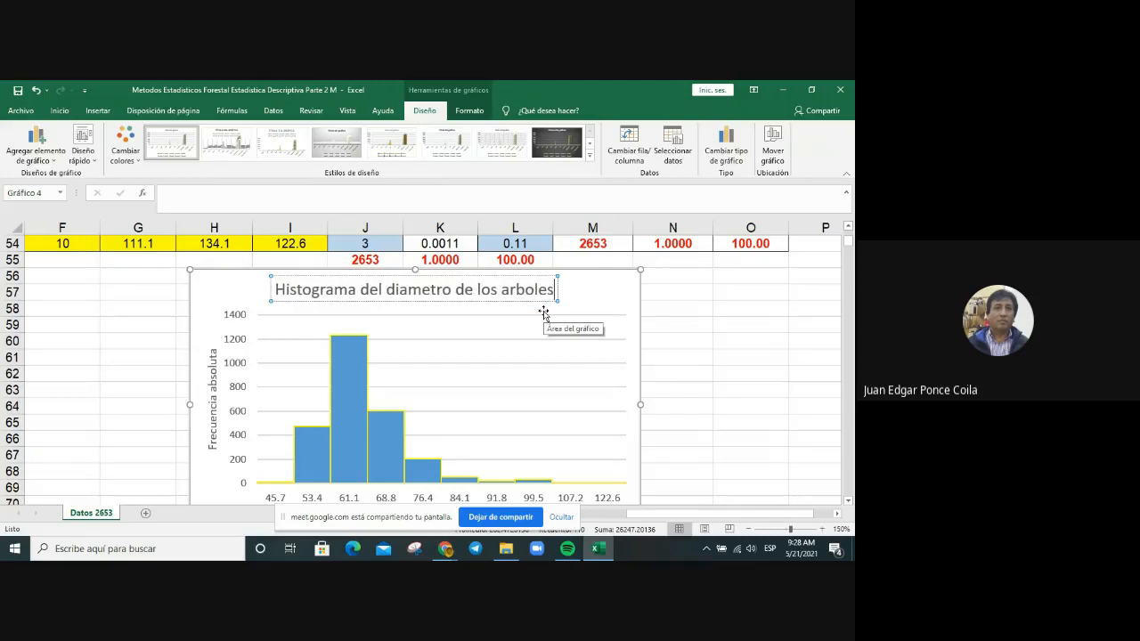
left_click(699, 327)
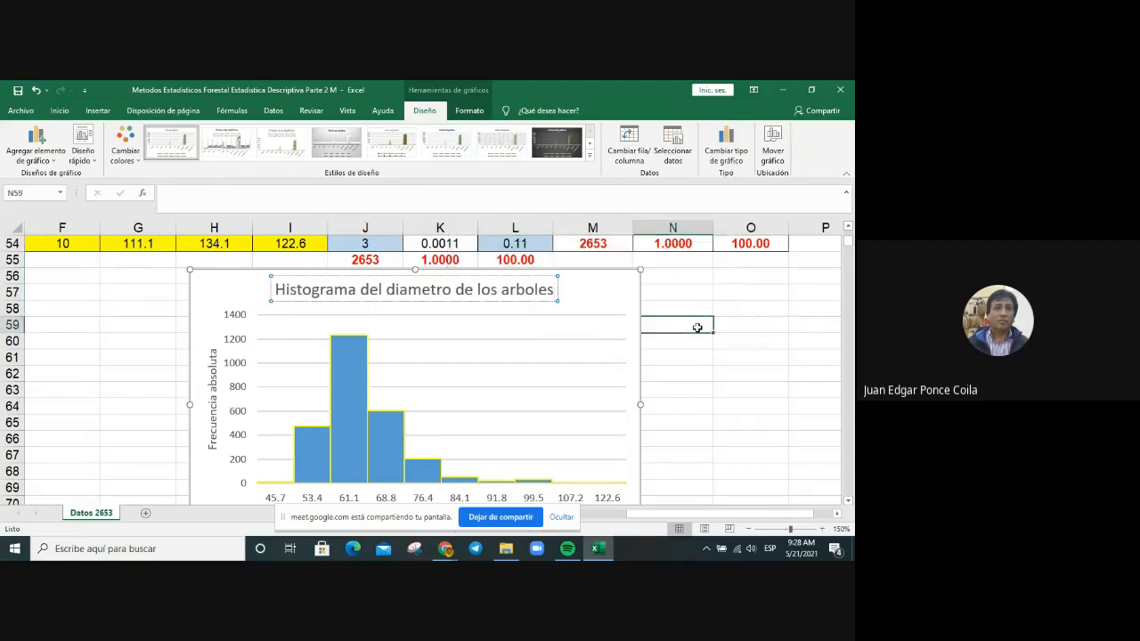
Add data labels to the histogram's columns and close the chart elements list.
scroll(641, 355, "down", 1)
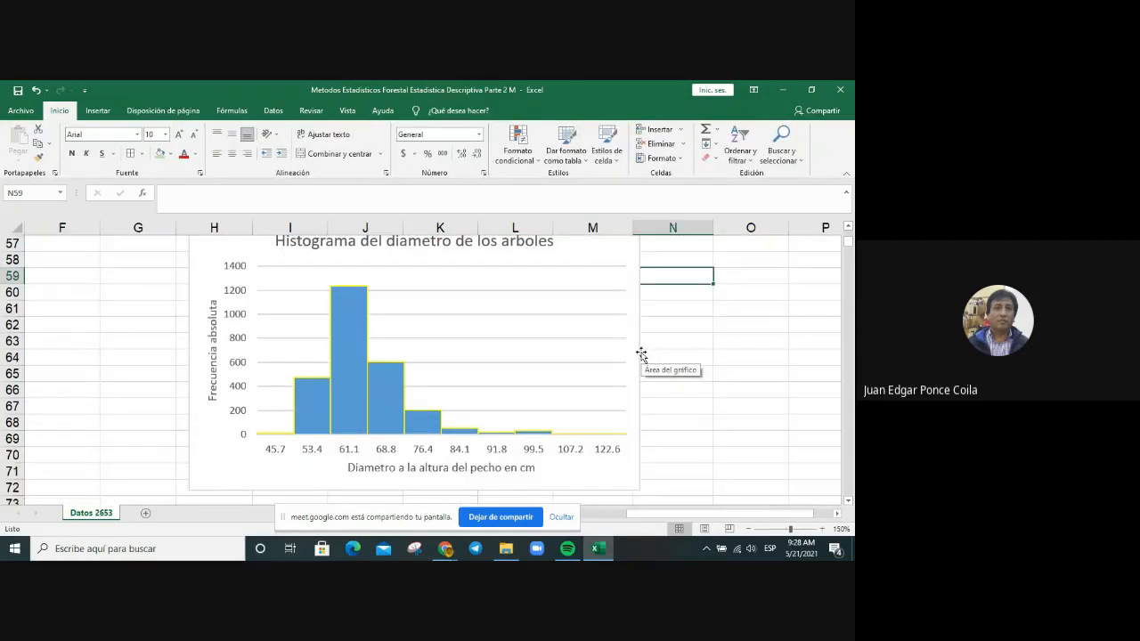
scroll(641, 355, "up", 1)
left_click(632, 283)
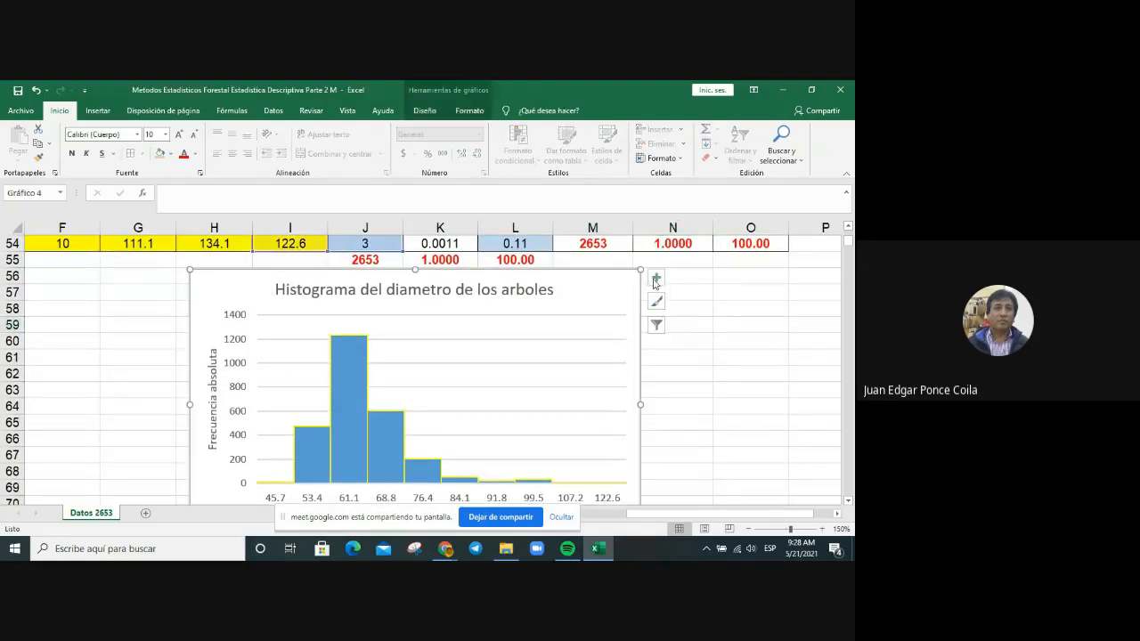
left_click(658, 278)
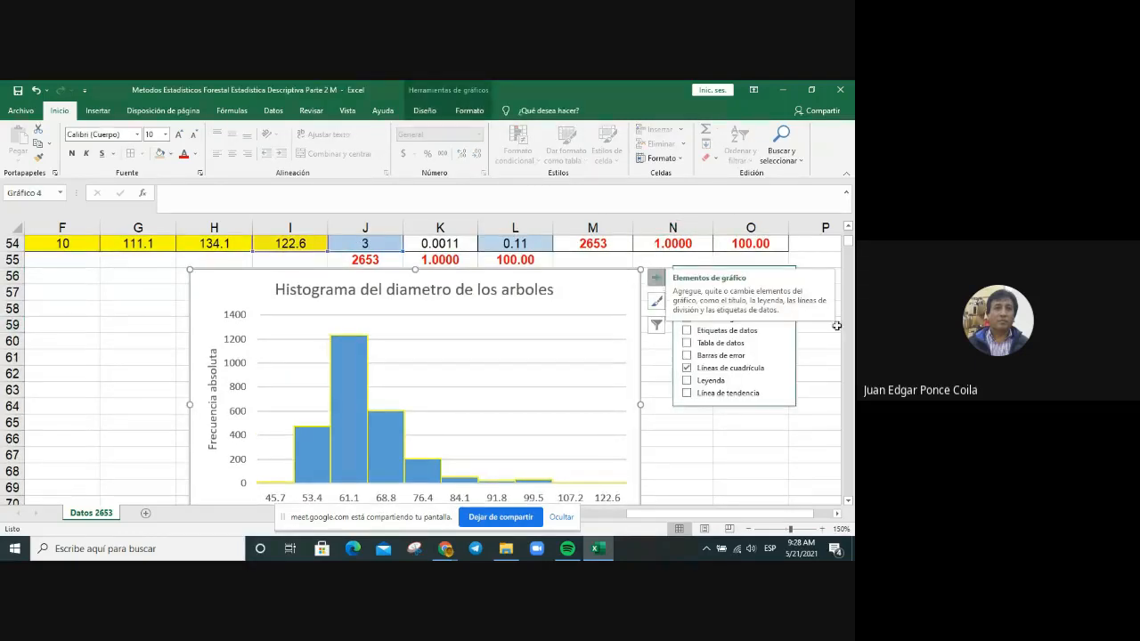
left_click(687, 332)
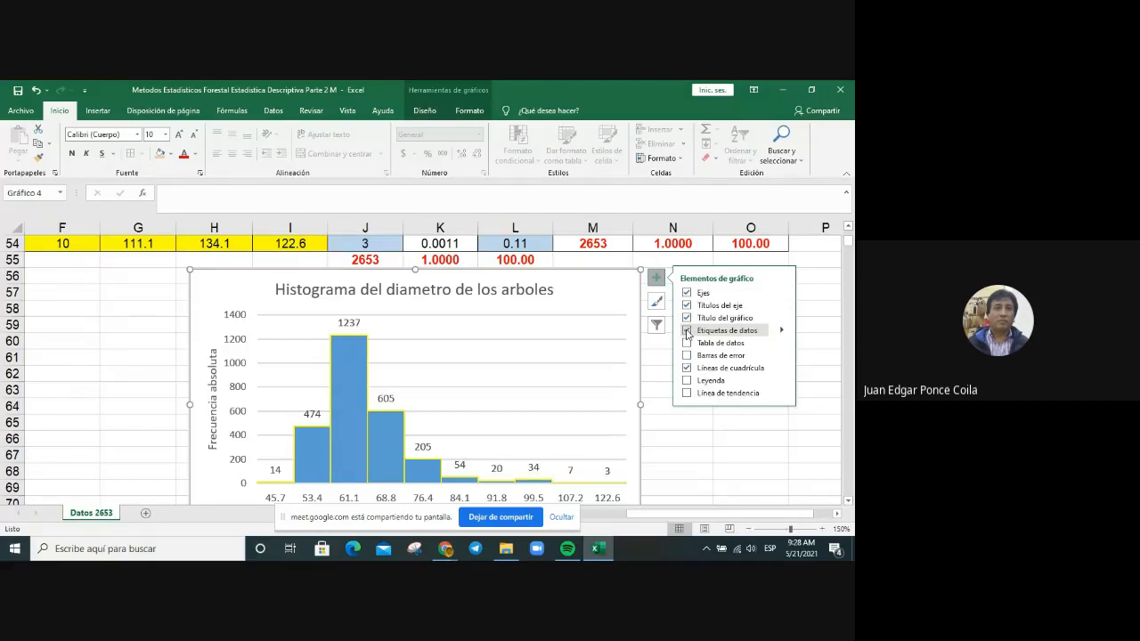
left_click(804, 456)
Add major vertical gridlines to the histogram's horizontal axis and deselect the chart.
scroll(804, 456, "down", 1)
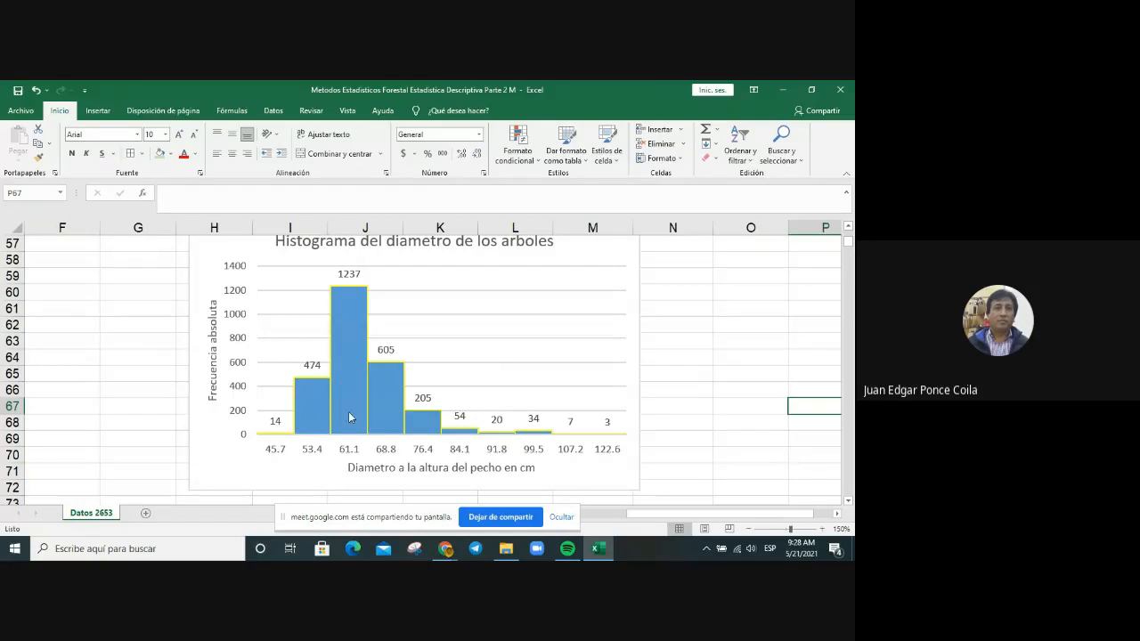
left_click(284, 452)
left_click(285, 454)
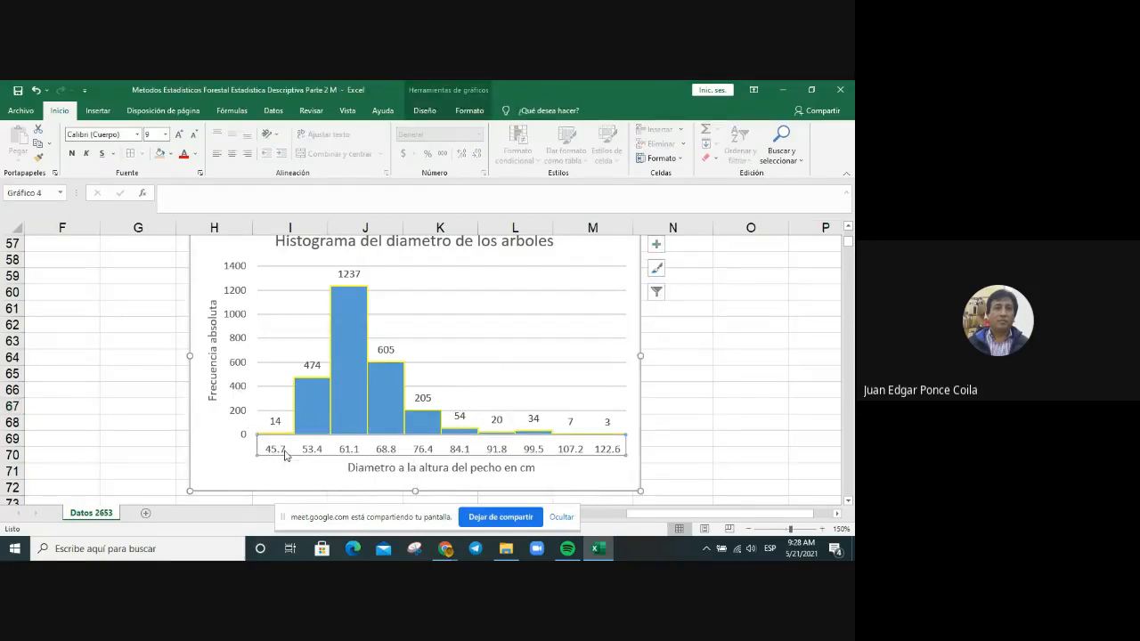
left_click(293, 442)
right_click(293, 442)
key("Escape")
left_click(385, 458)
right_click(385, 458)
left_click(469, 416)
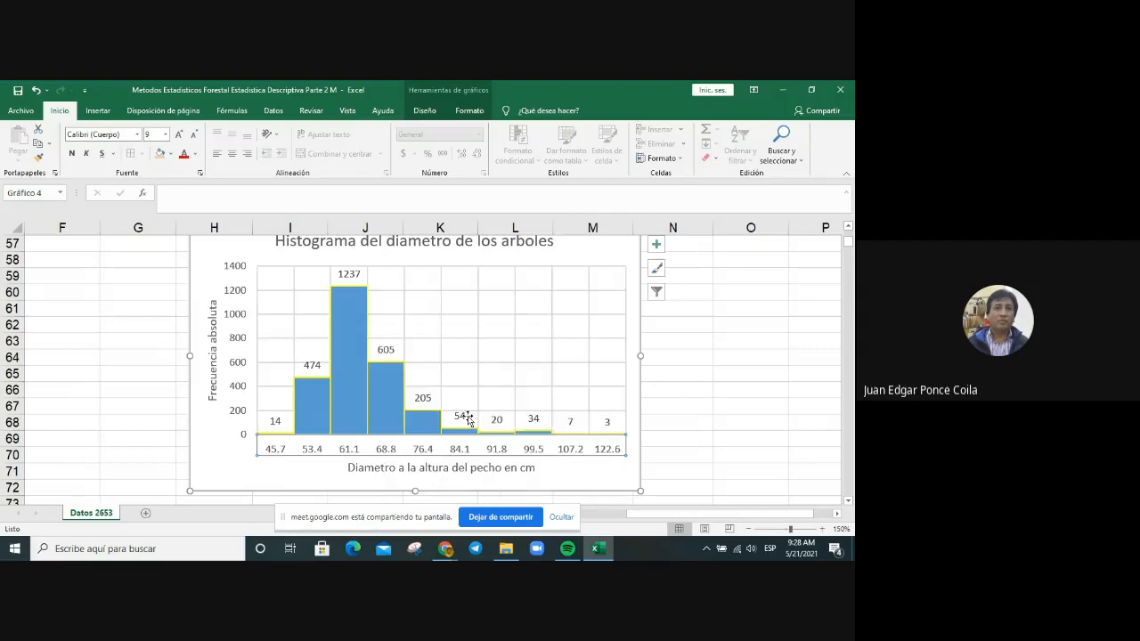
left_click(746, 402)
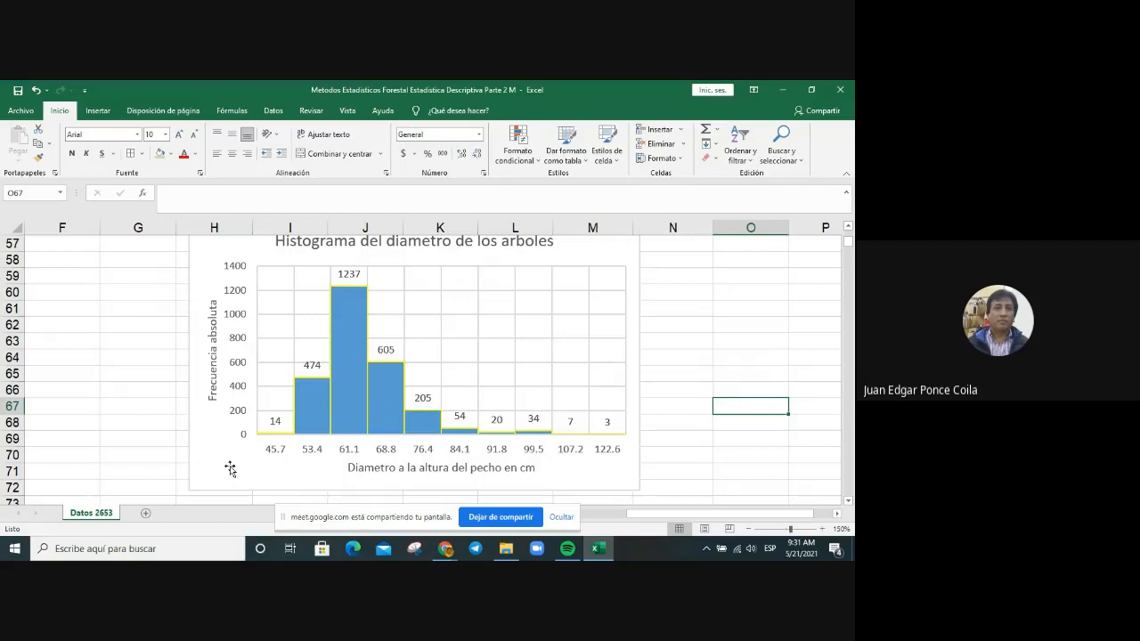
Stop sharing the screen with the Google Meet call.
left_click(514, 520)
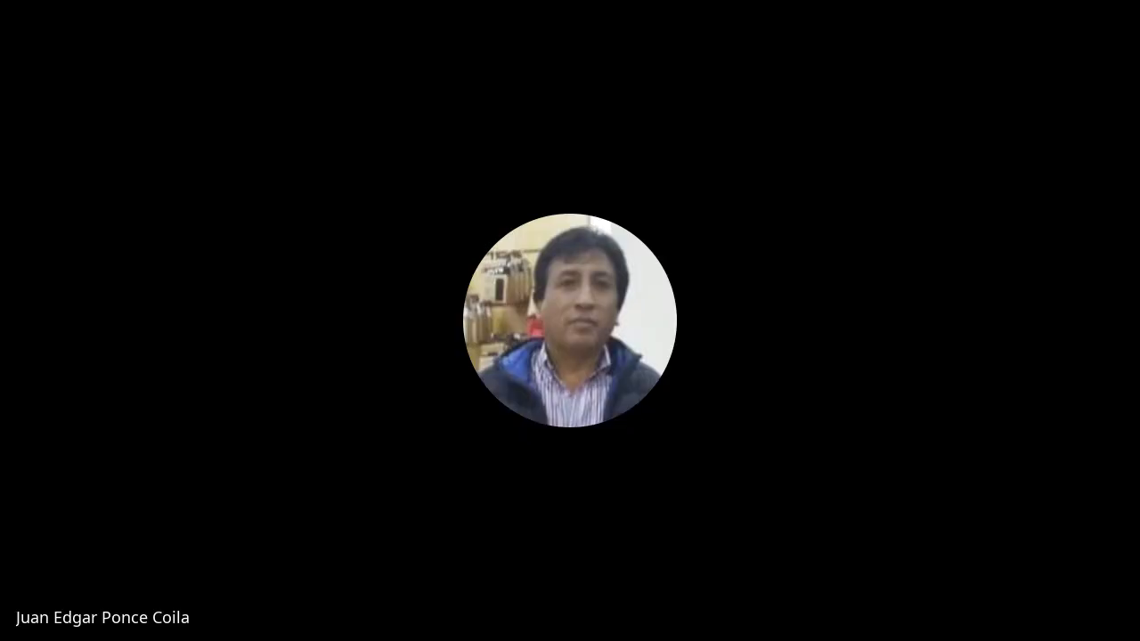